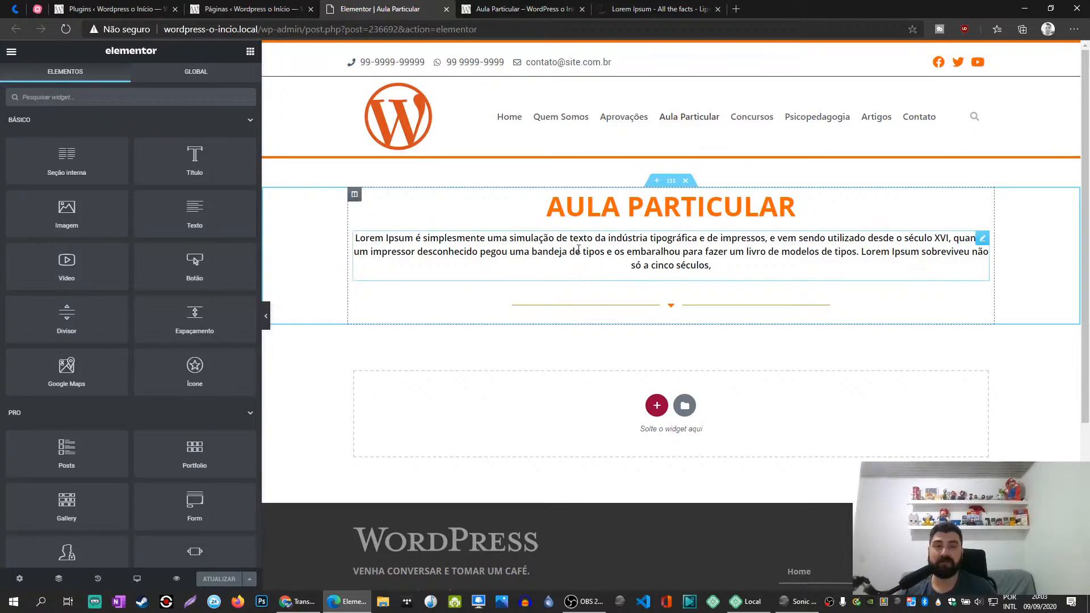
- Review the live site's Artigos page and its first article, "Reprehenderit aperiam nulla non"
click(528, 8)
scroll(466, 136, up, 2)
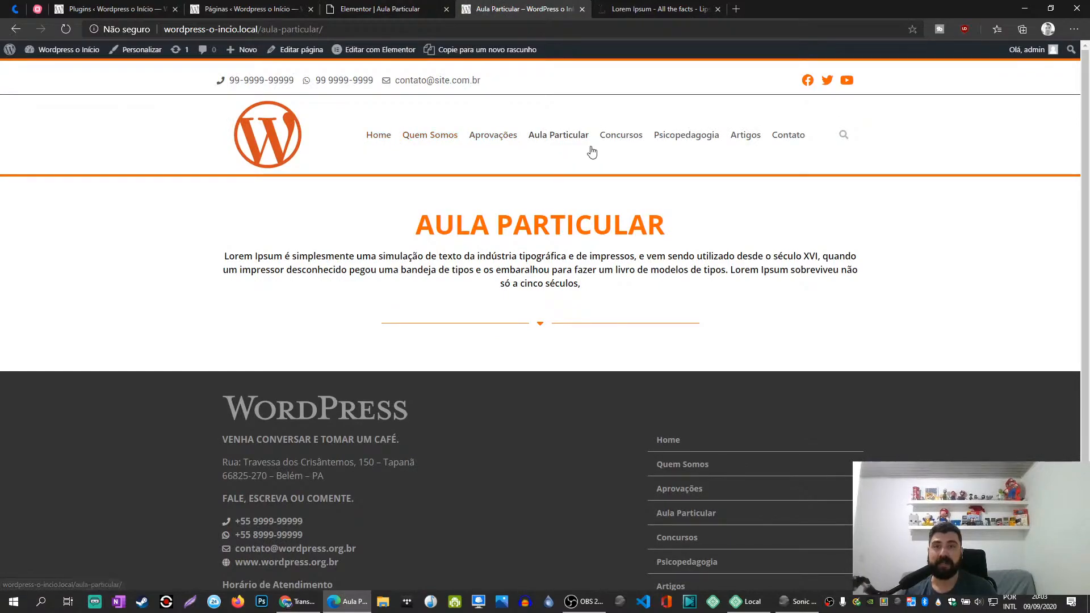
click(745, 141)
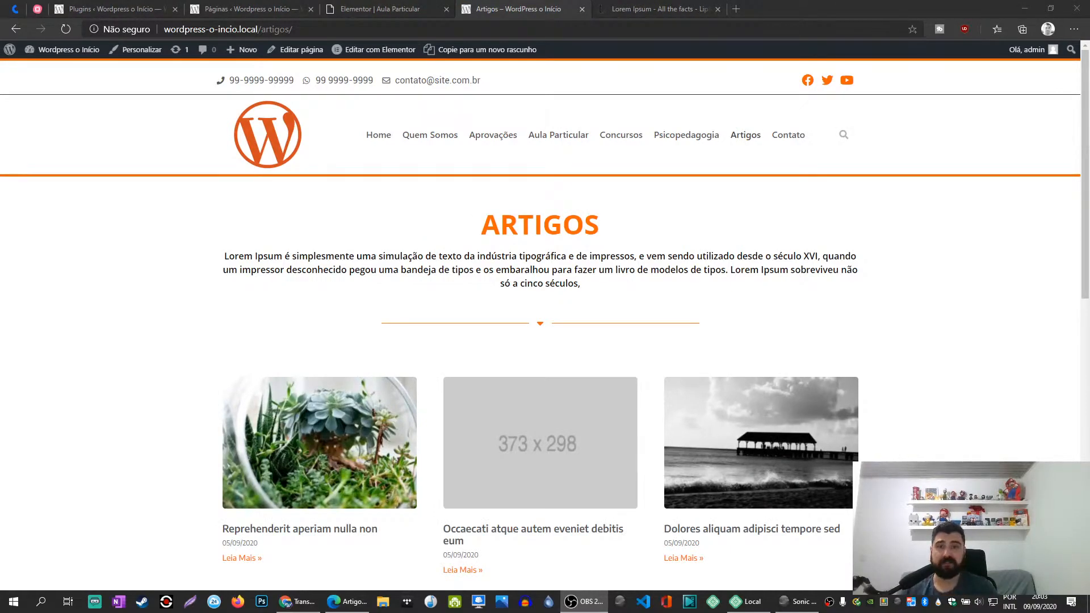
scroll(444, 338, down, 7)
scroll(398, 318, up, 5)
click(339, 339)
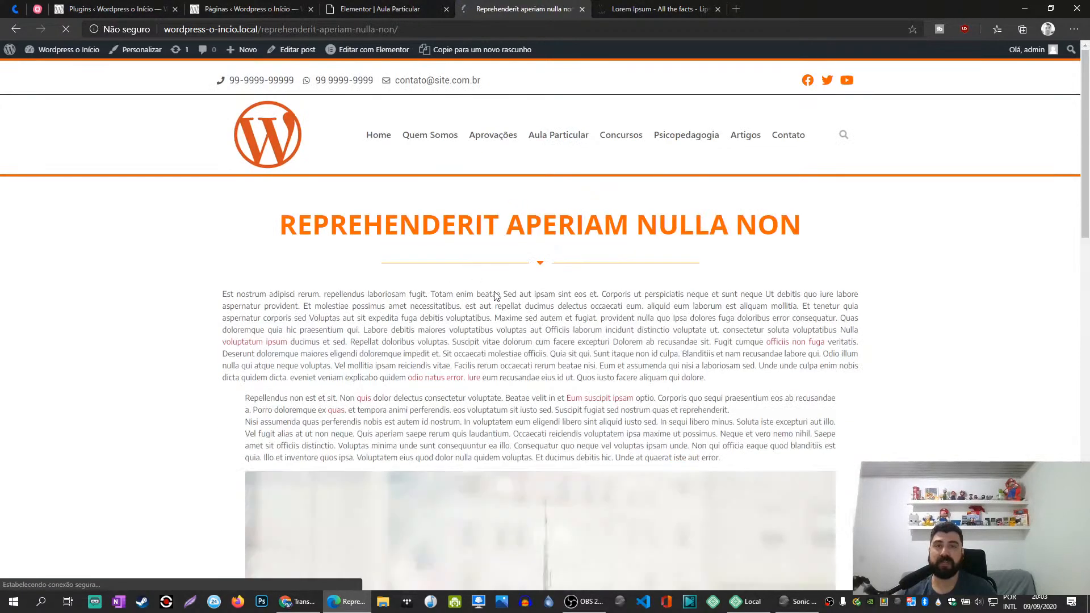
scroll(437, 350, down, 5)
scroll(190, 197, up, 5)
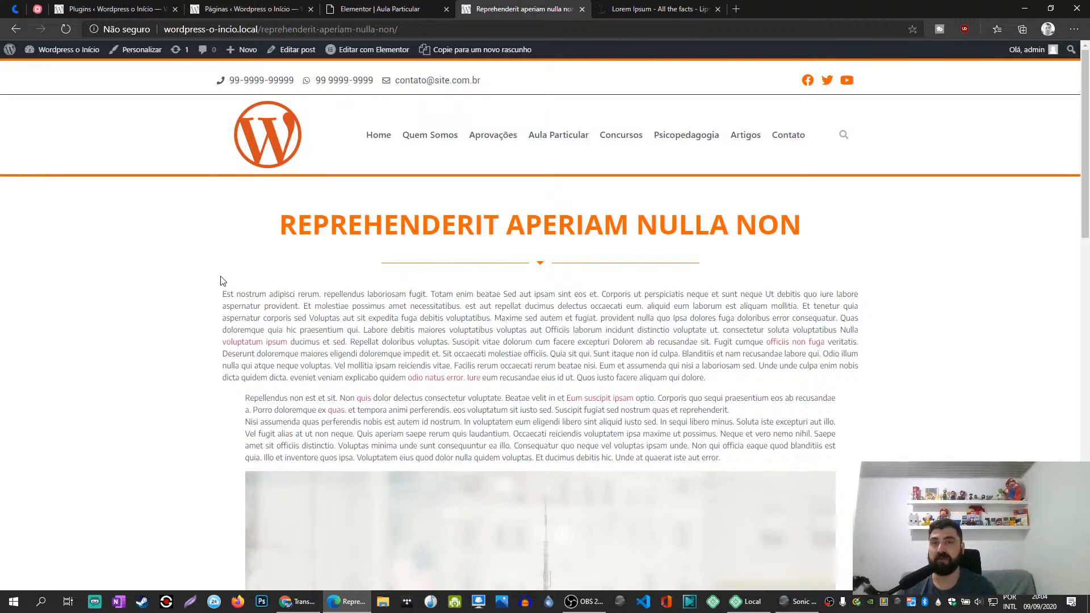
- Bring the live site preview back to the Aula Particular page
click(381, 9)
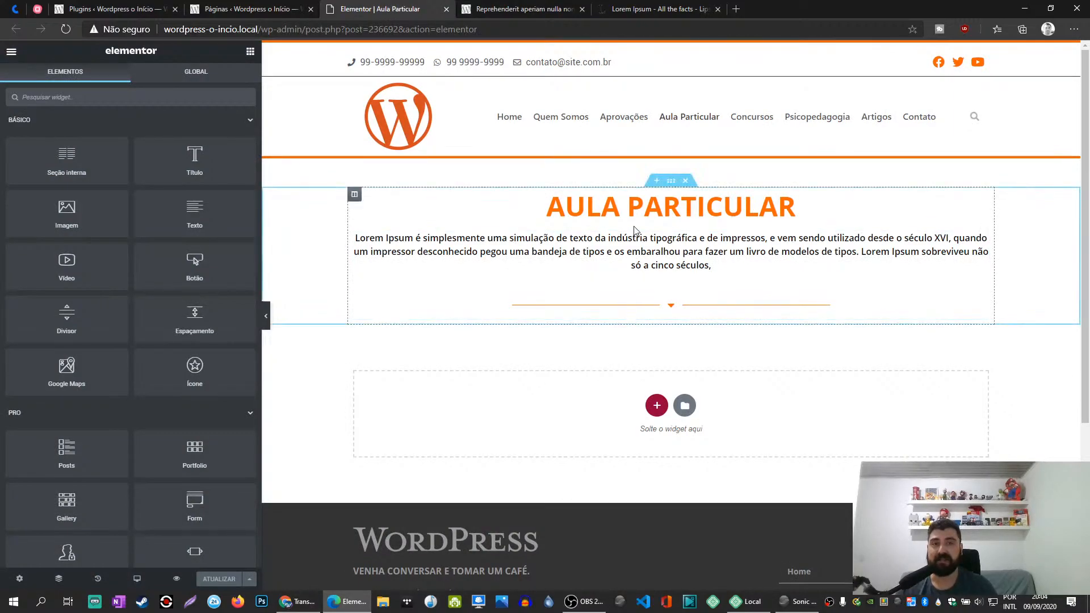
click(514, 7)
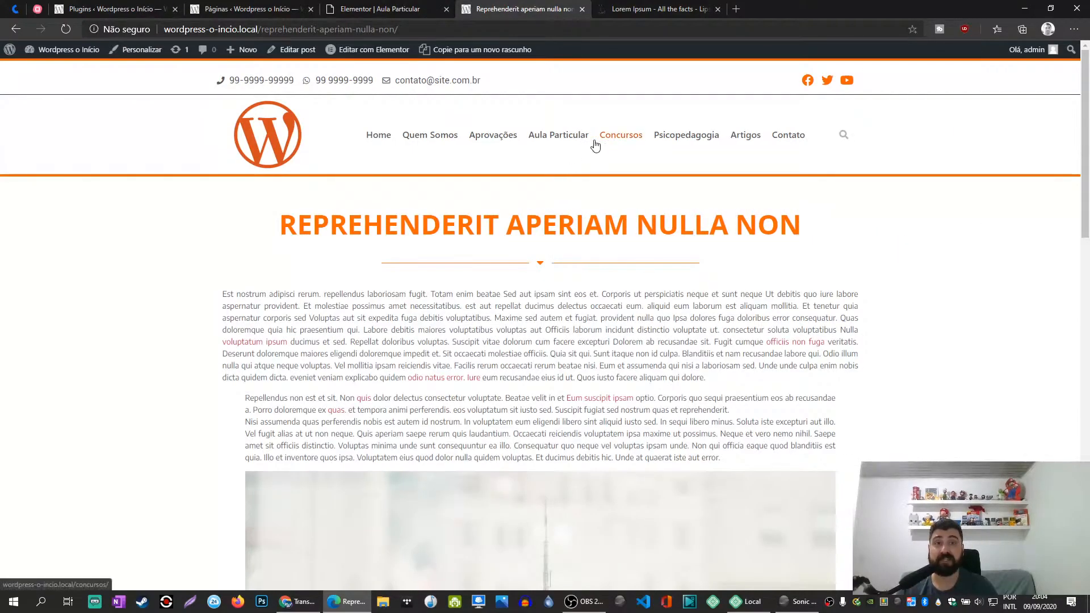
click(560, 141)
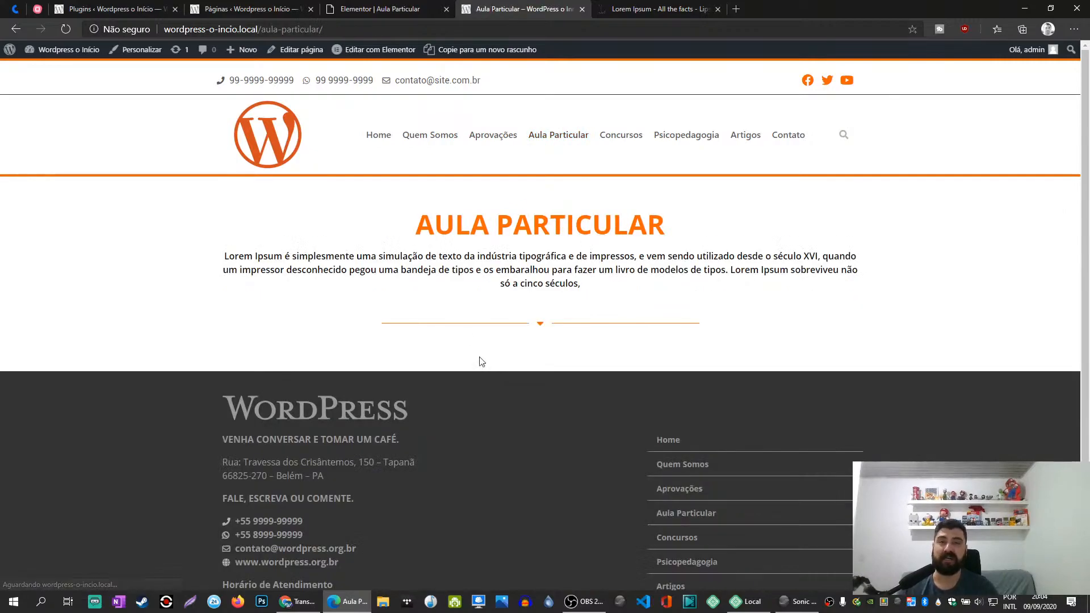
- Search the Elementor widgets for "form" and place a Form widget below the divider on the Aula Particular page
click(379, 8)
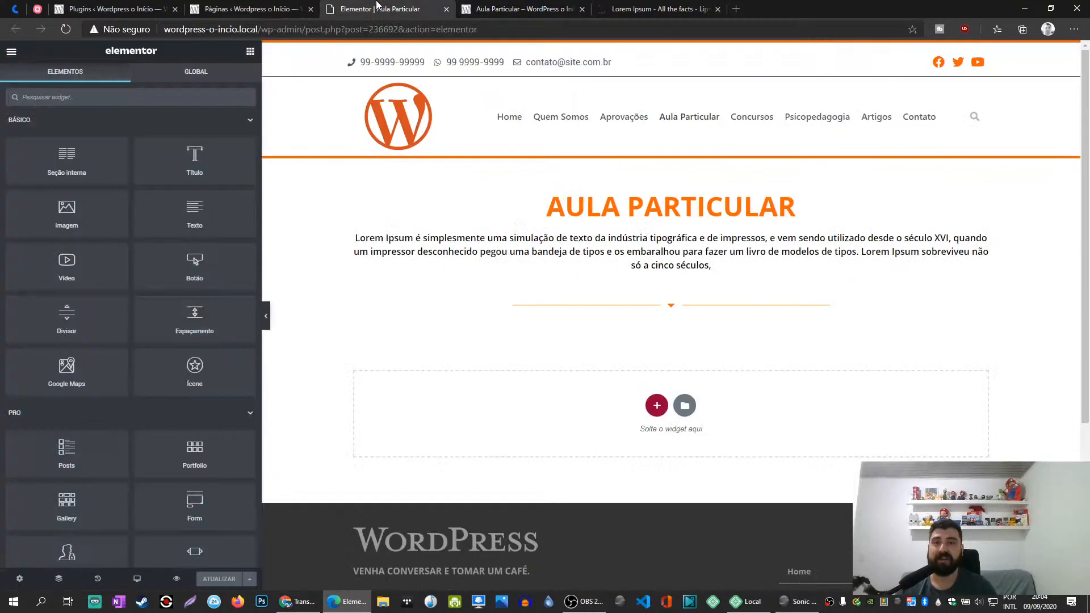
click(125, 101)
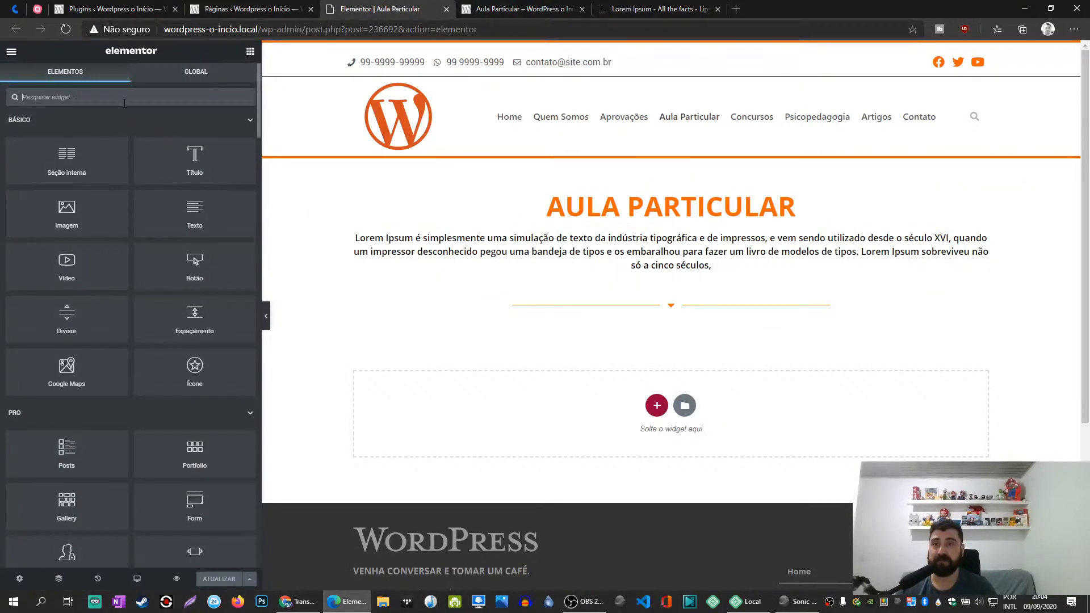
text(formu)
key(BackSpace)
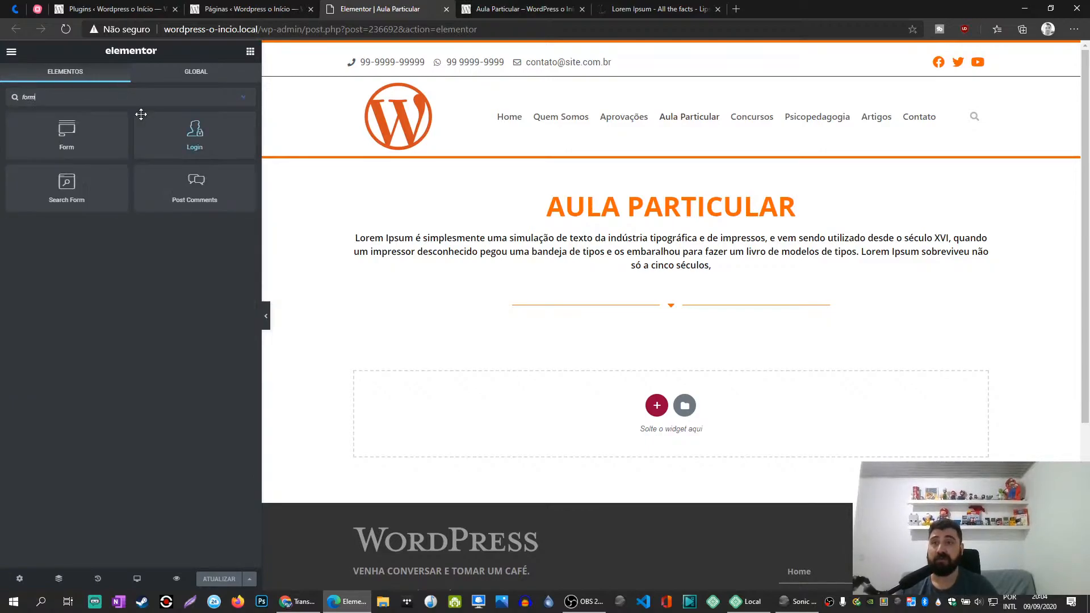
drag(67, 130, 616, 316)
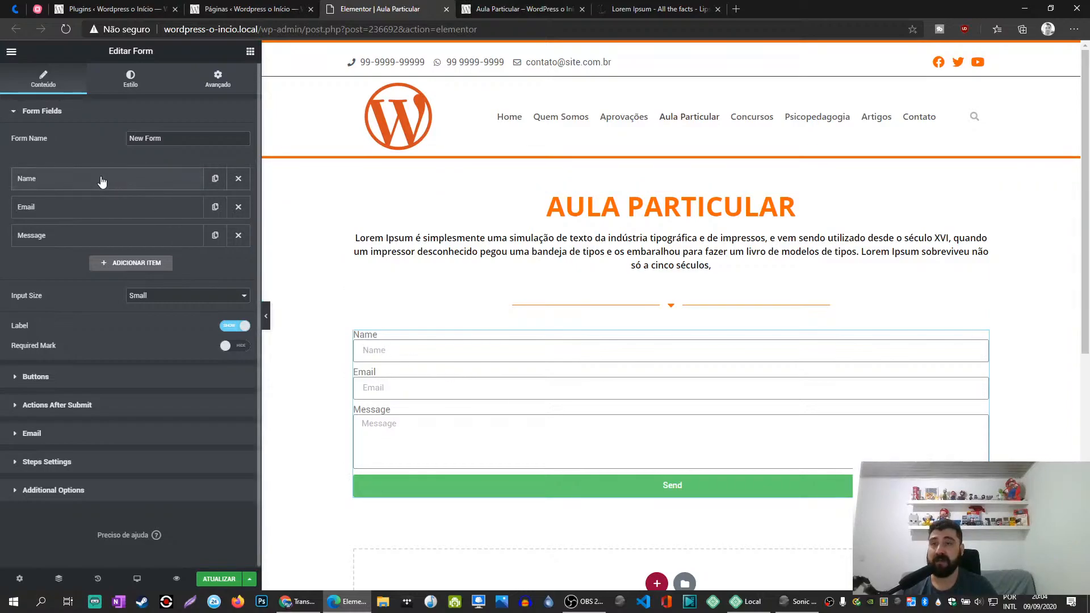
- Name the form "Aula Particular", correcting the misspelled second word
drag(188, 139, 106, 138)
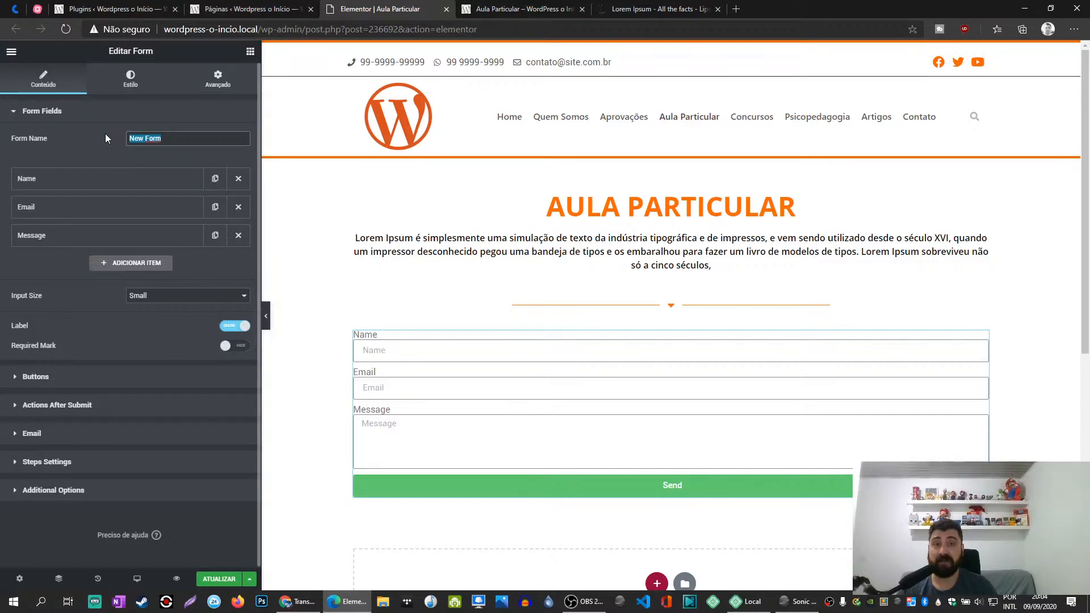
text(Aula-)
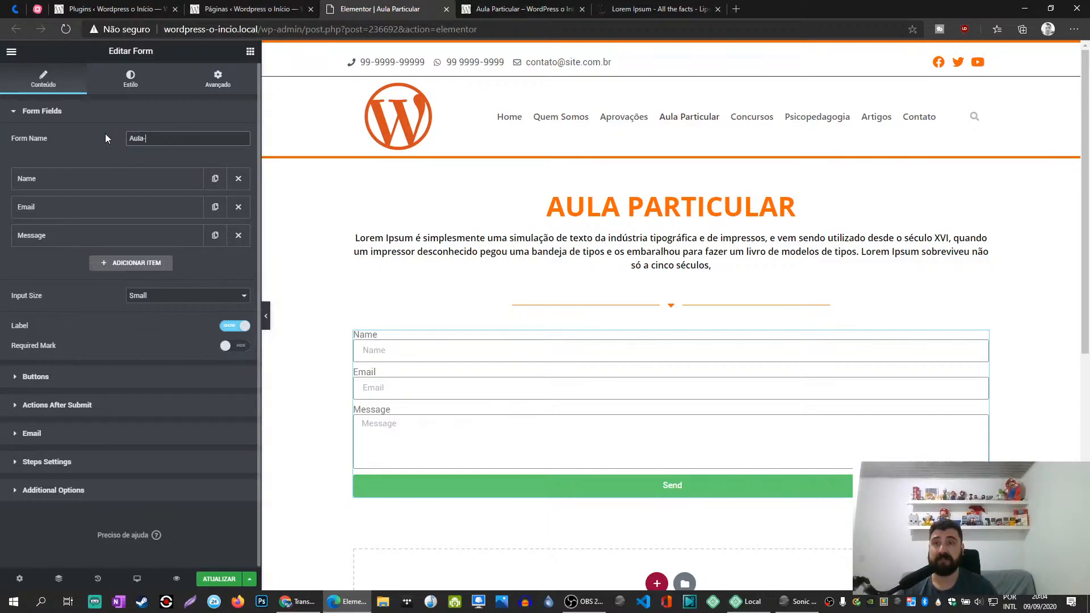
text(Parciular)
key(Left)
key(Left)
key(Left)
key(Left)
key(Left)
key(Left)
key(Left)
key(Left)
key(Left)
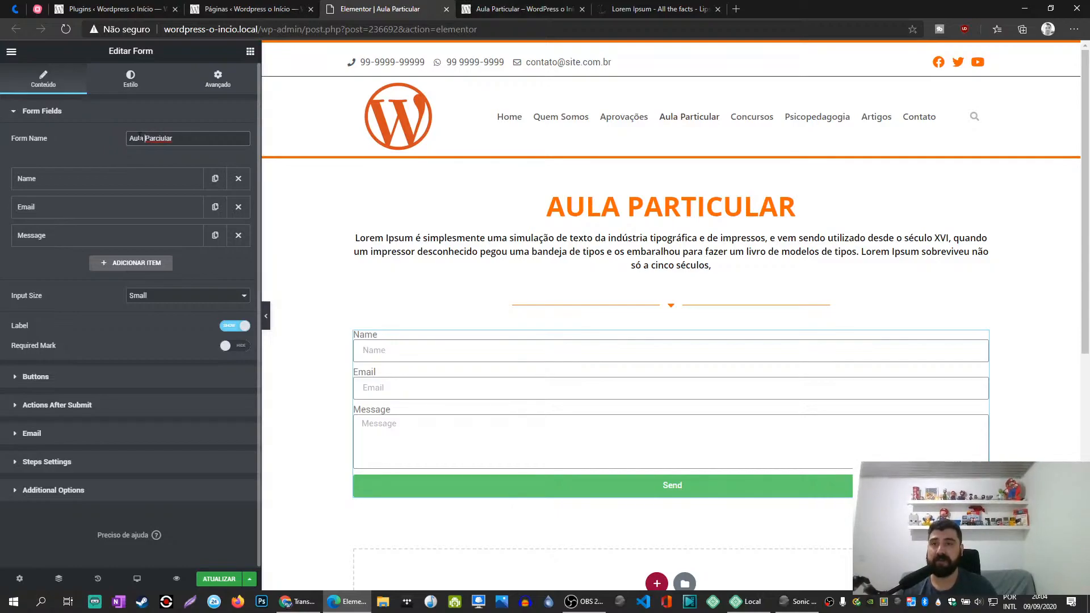
right_click(158, 139)
click(188, 170)
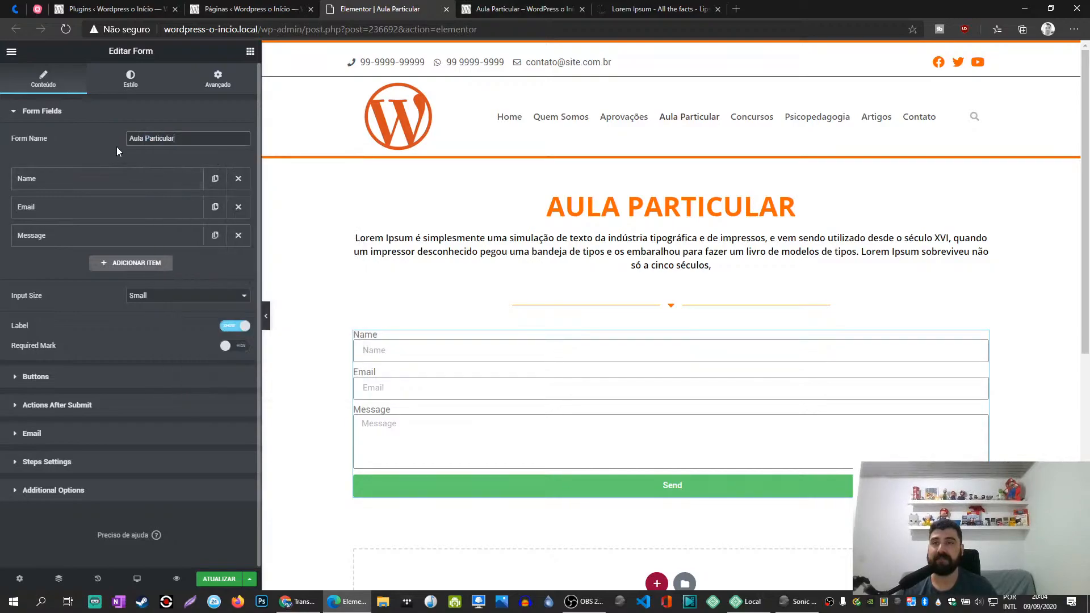
- Set both the label and the placeholder of the form's Name field to "Nome"
click(75, 183)
click(162, 251)
key(Left)
key(Left)
key(BackSpace)
text(o)
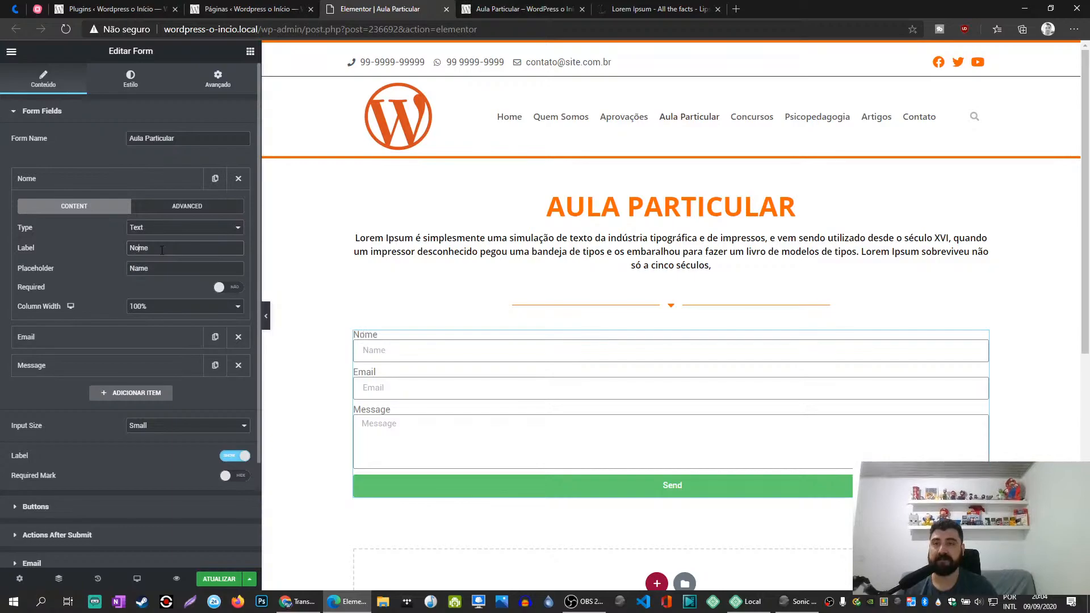
key(Tab)
text(Nome)
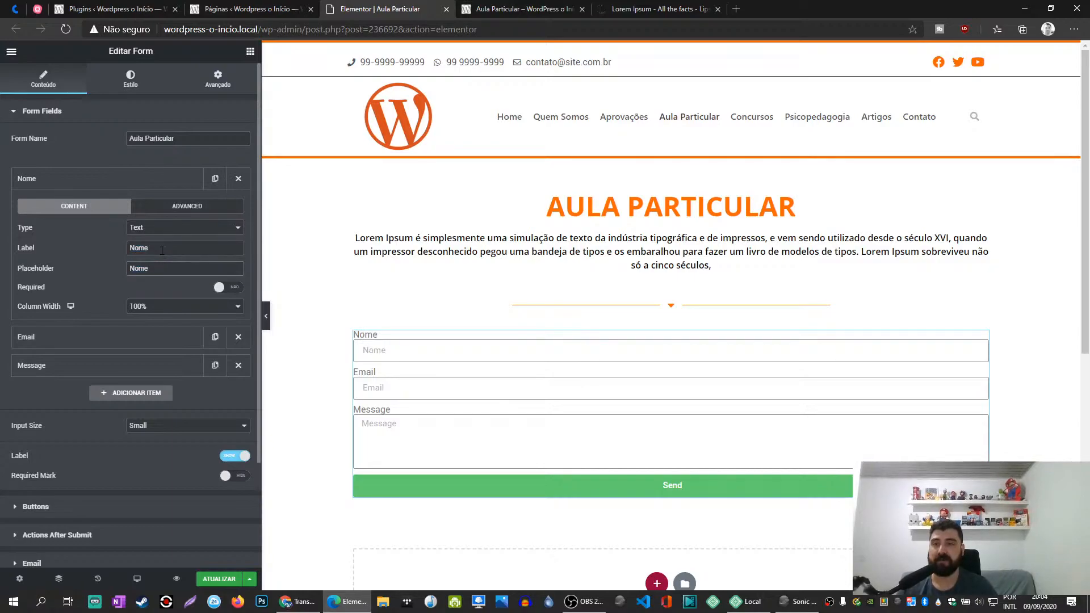
click(32, 180)
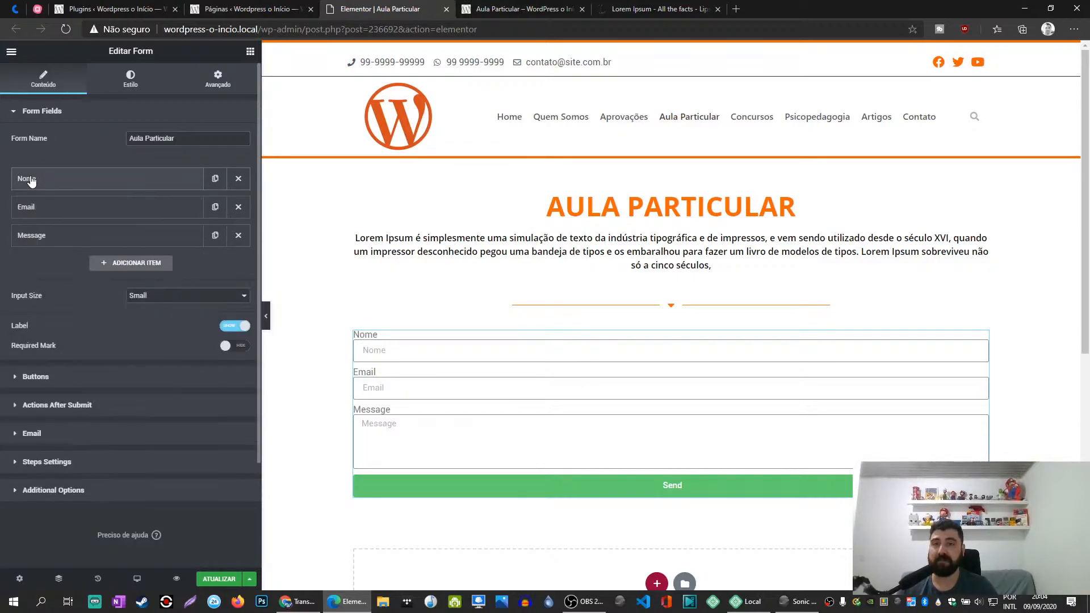
- Change the Nome field's placeholder to "Digite seu Nome" and check the field's advanced settings
click(157, 182)
click(165, 270)
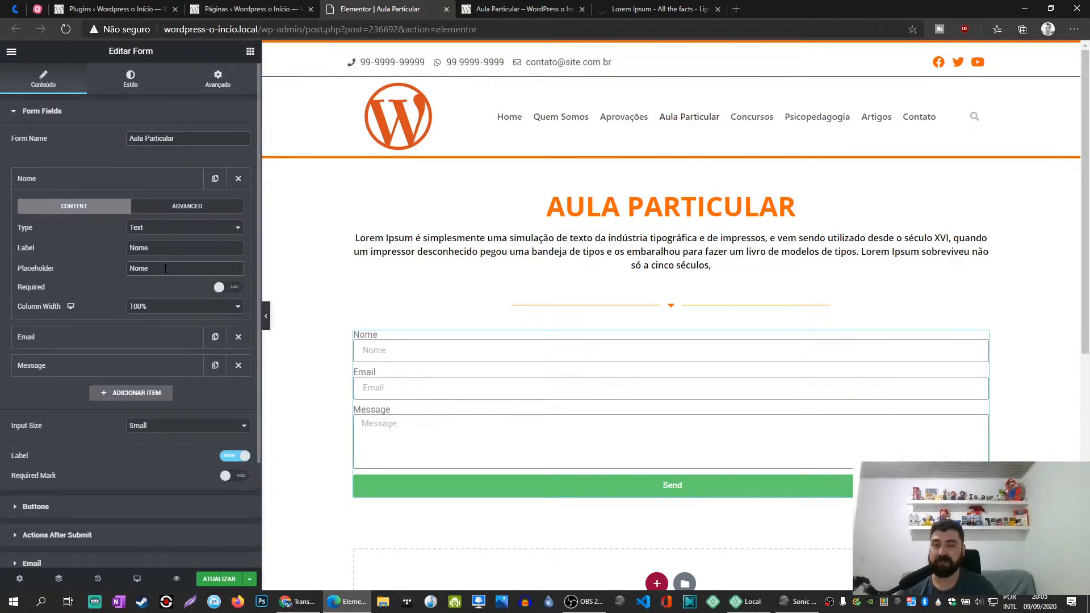
key(Home)
text(Digite seu)
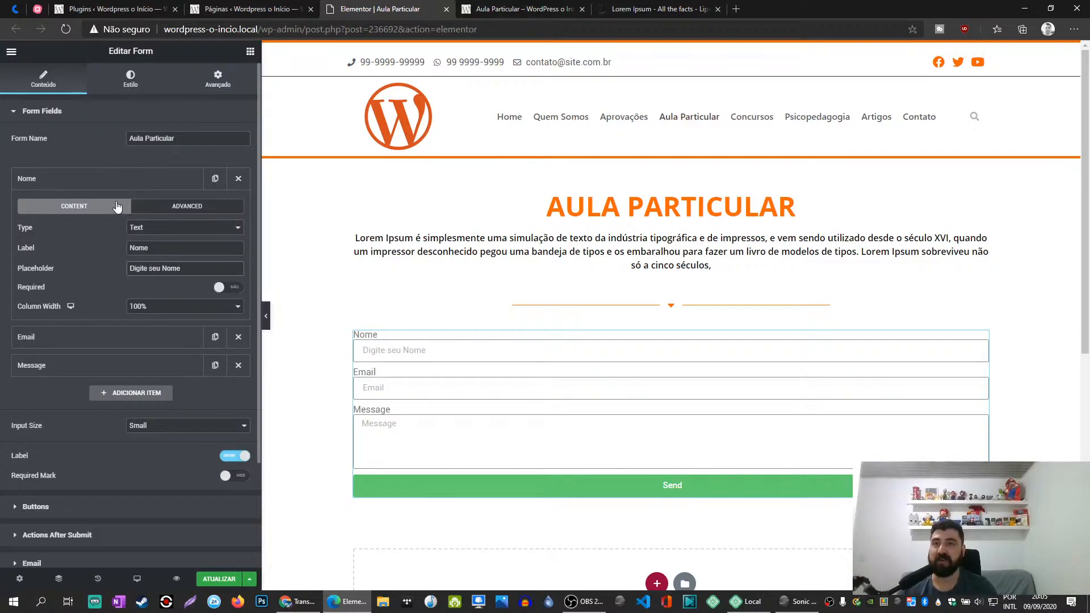
click(164, 208)
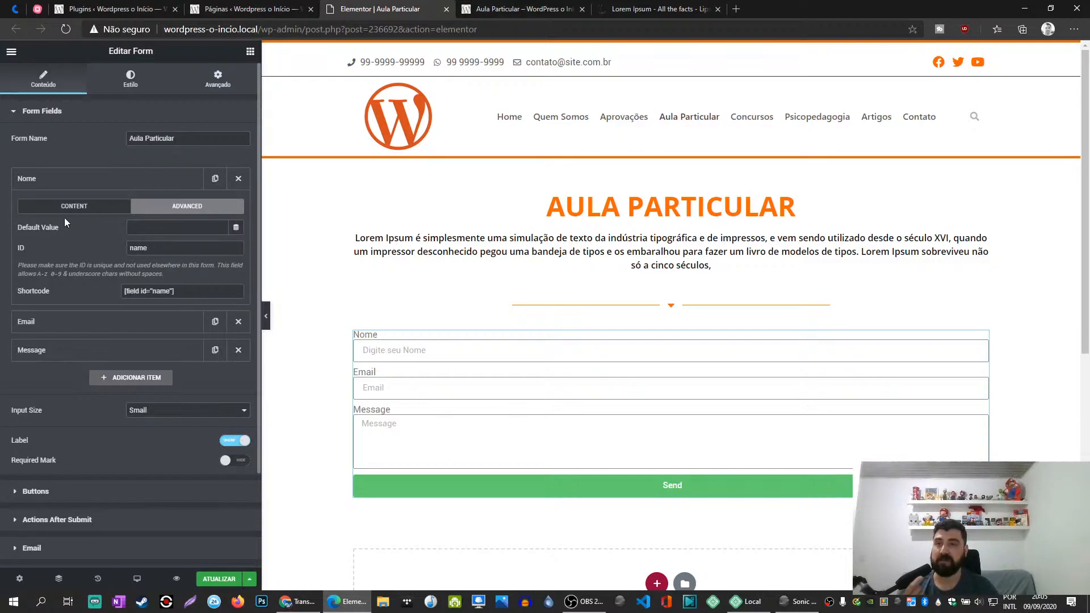
click(81, 208)
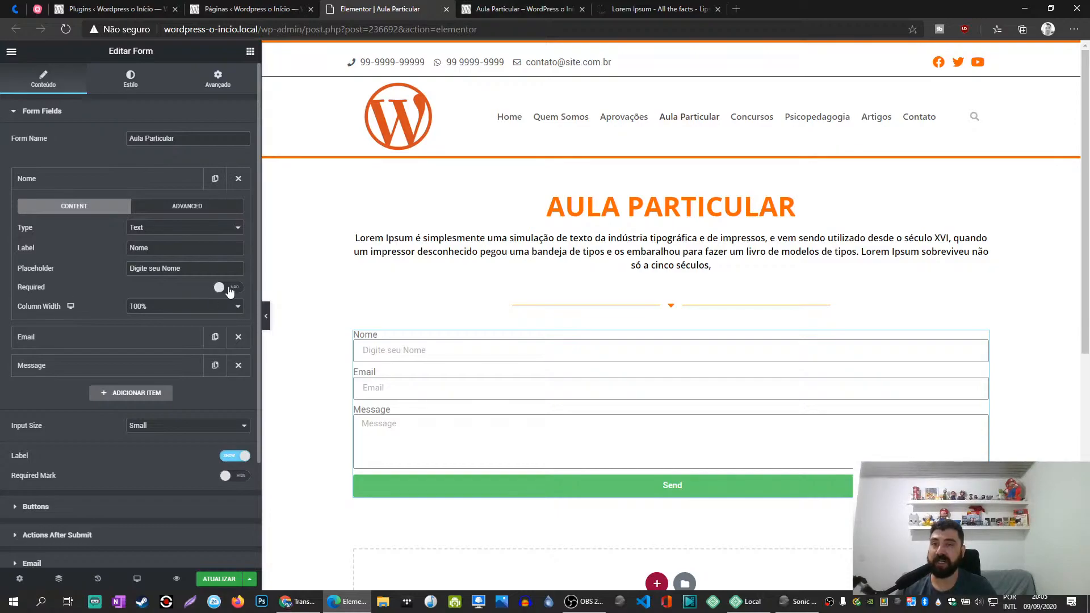
- Set the column width of the Nome and Email fields to 50% so they share one row
click(182, 308)
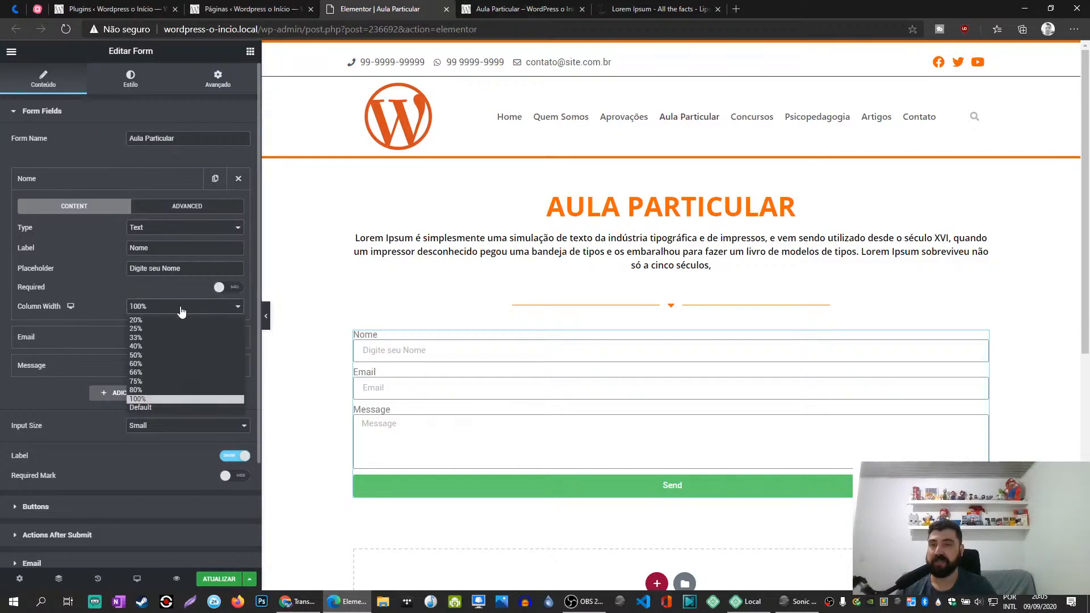
click(149, 355)
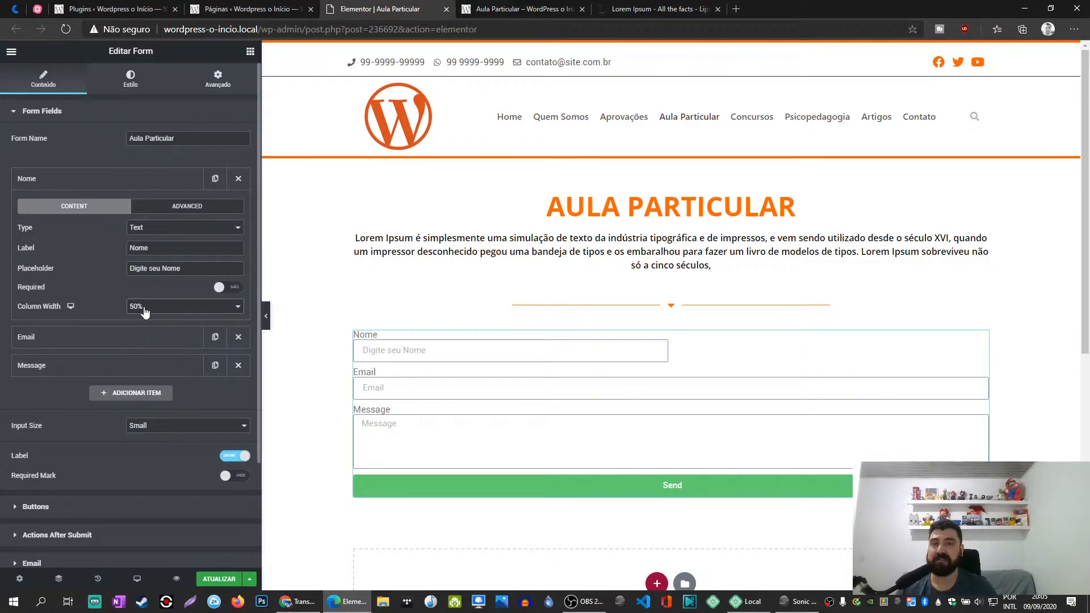
click(114, 340)
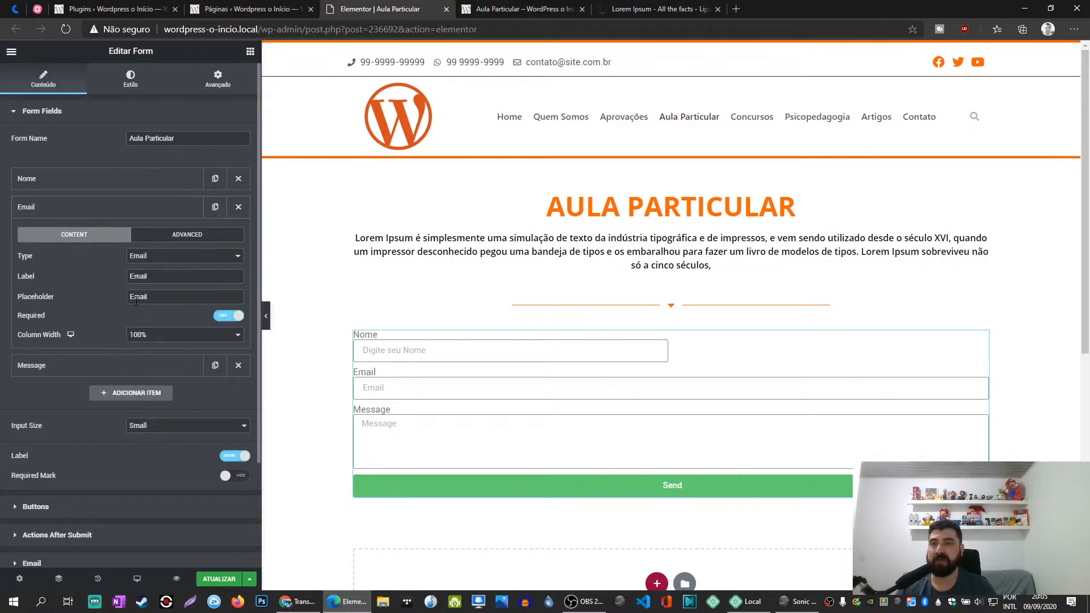
click(148, 335)
click(143, 383)
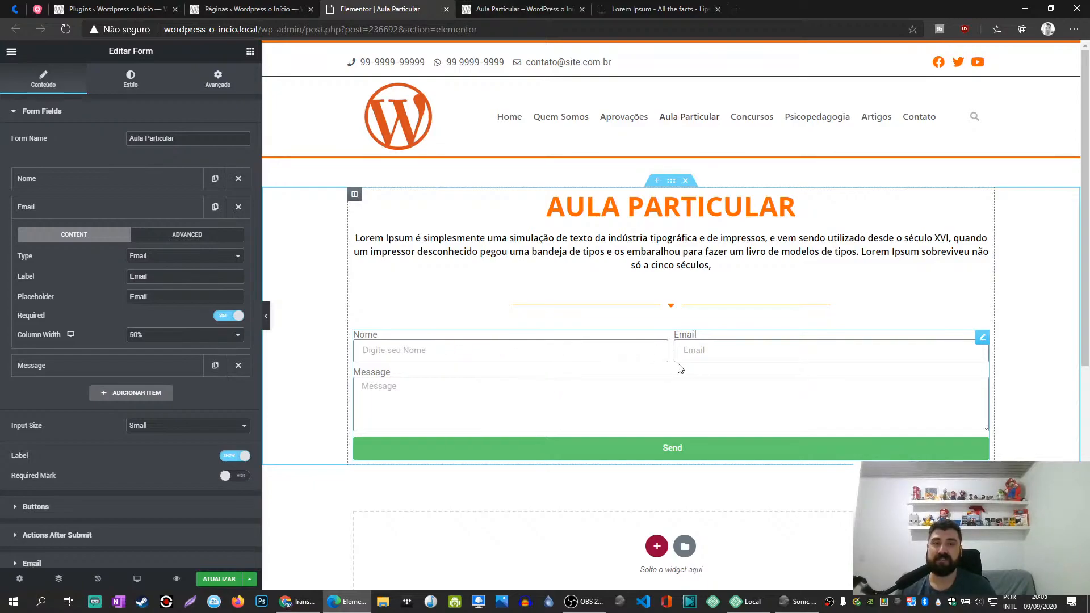
- Change the Email field's type to Text
click(144, 258)
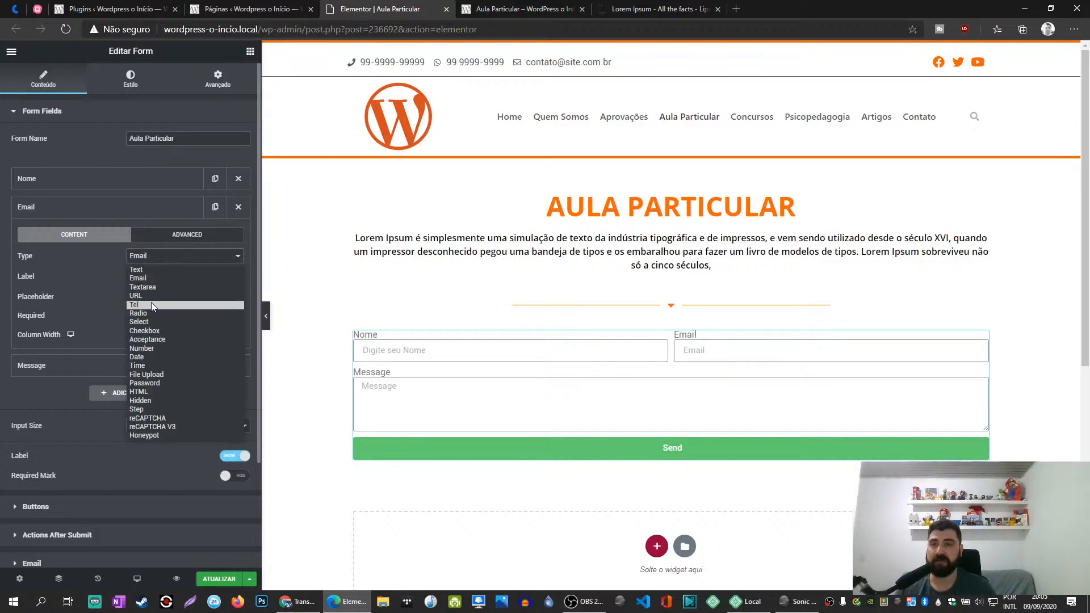
click(148, 270)
click(134, 277)
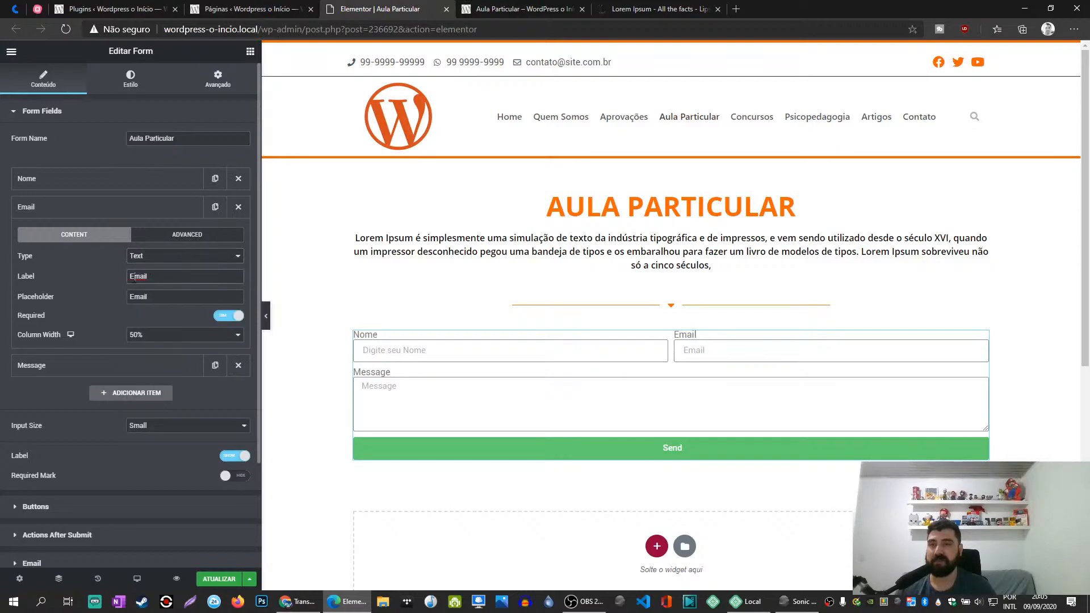
click(157, 257)
click(112, 286)
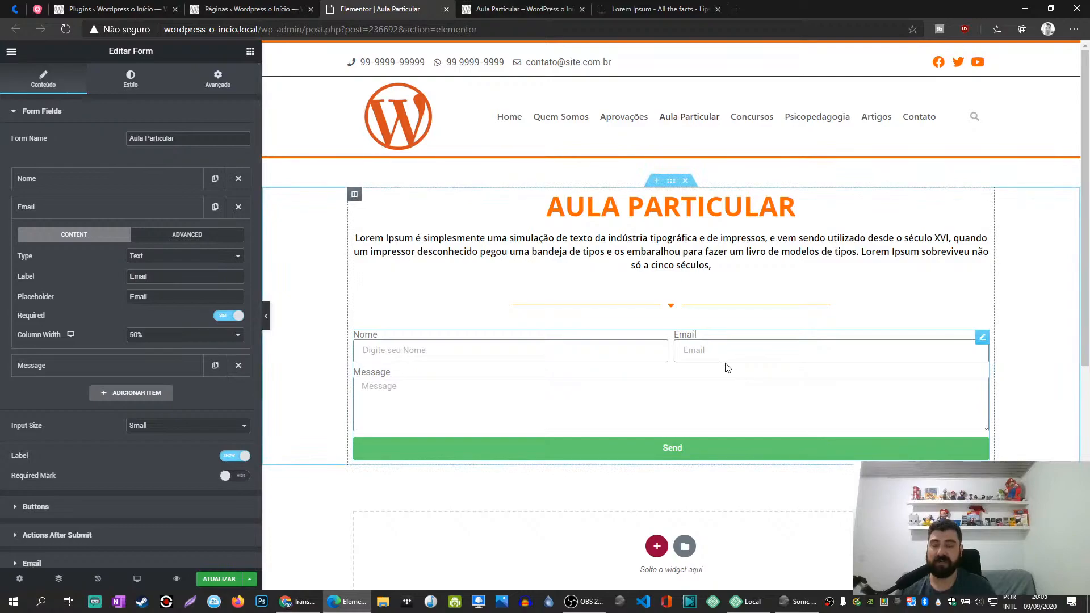
click(201, 258)
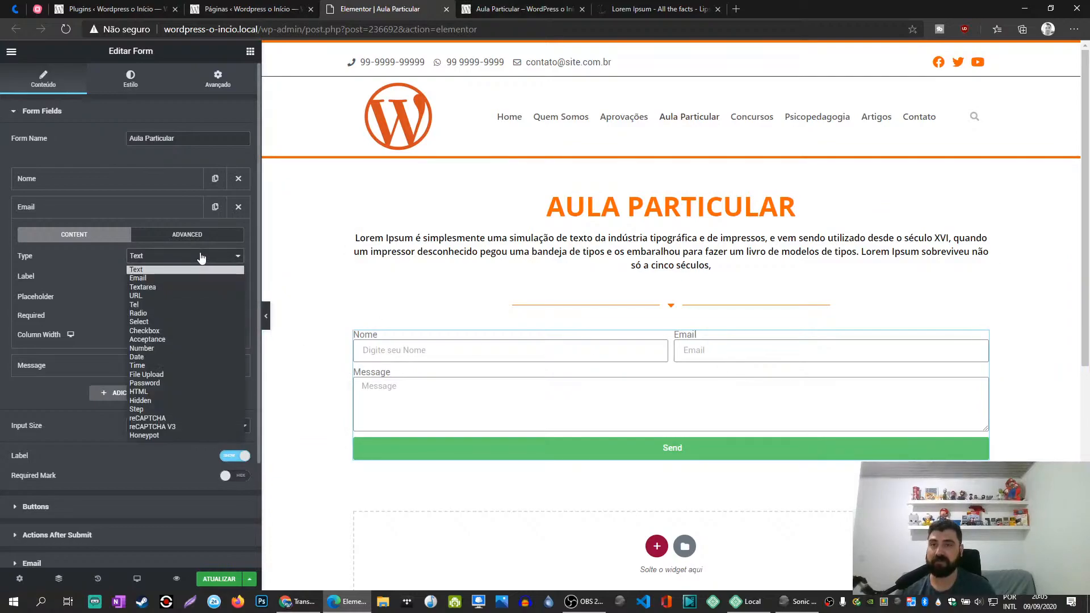
click(124, 273)
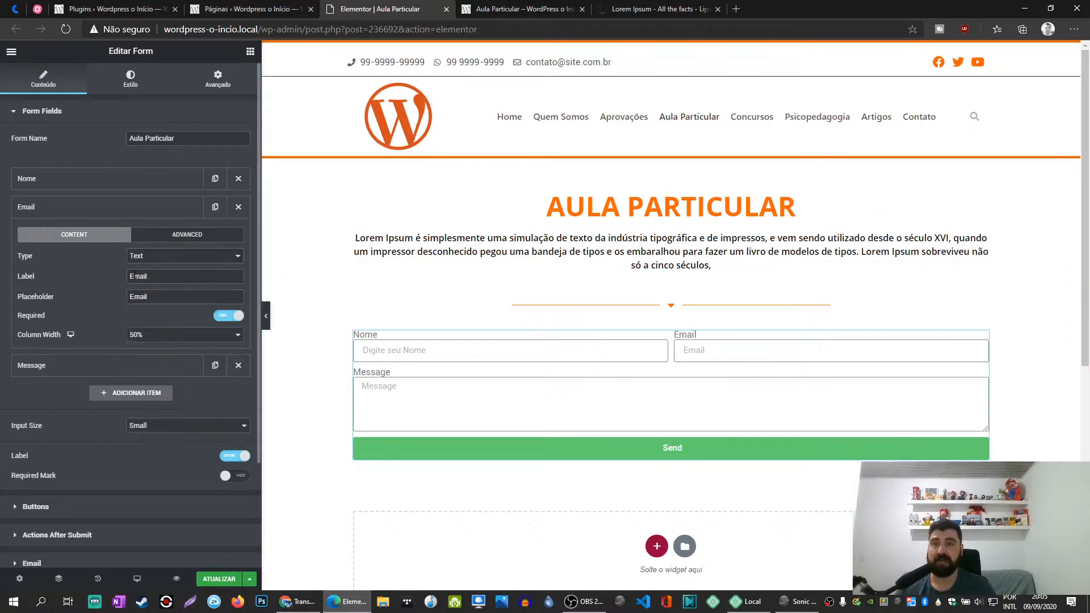
- Relabel the Email field "E-mail" and set its placeholder to "Digite seu E-mail"
click(135, 277)
text(-)
key(Tab)
key(Home)
text(Digir)
text(te seu)
key(BackSpace)
key(BackSpace)
key(BackSpace)
key(BackSpace)
key(BackSpace)
key(BackSpace)
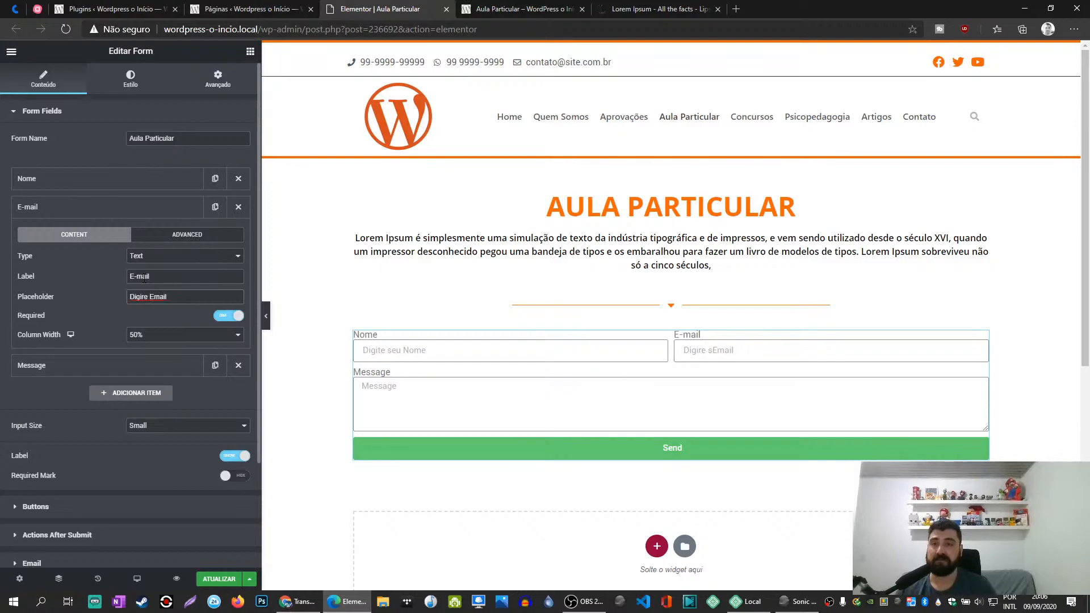
text(t)
key(BackSpace)
text(te seu)
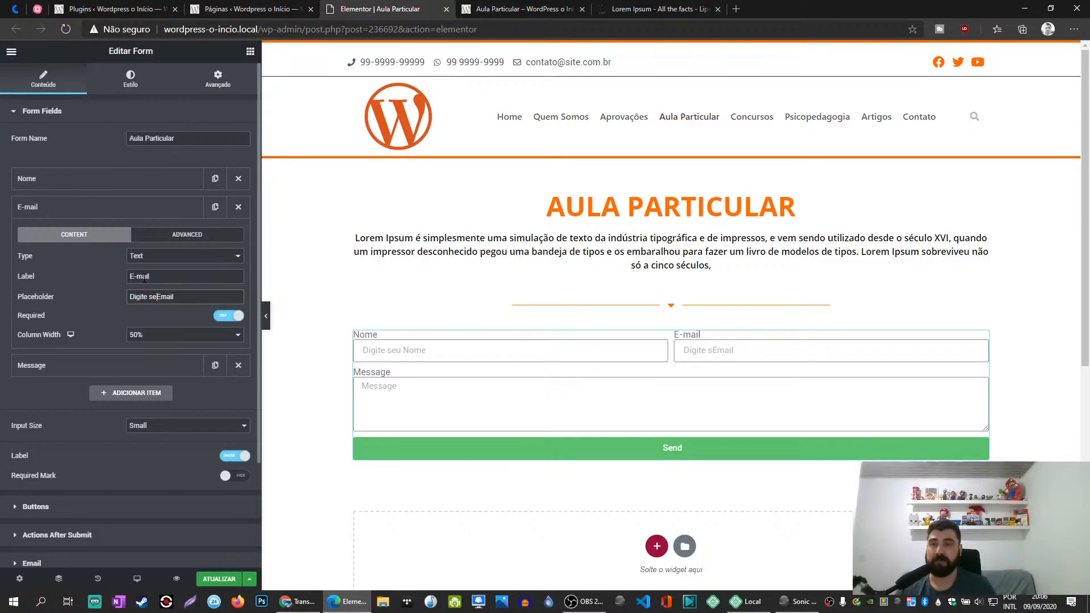
click(163, 296)
text(-)
- Convert the E-mail field to the Radio type and label it "Sexo"
click(146, 259)
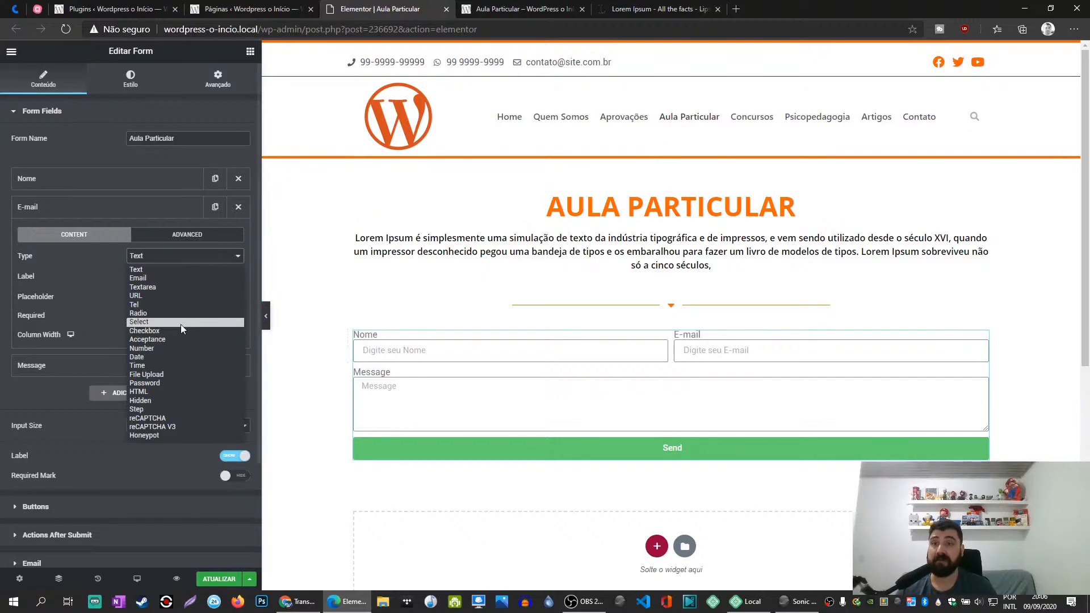
click(166, 313)
click(117, 335)
text(asd)
key(BackSpace)
key(BackSpace)
key(BackSpace)
triple_click(160, 278)
text(Se)
- Enter "Masculino", "Feminino" and "Não binário" as options of the Sexo radio field, one per line
key(Tab)
text(Masc)
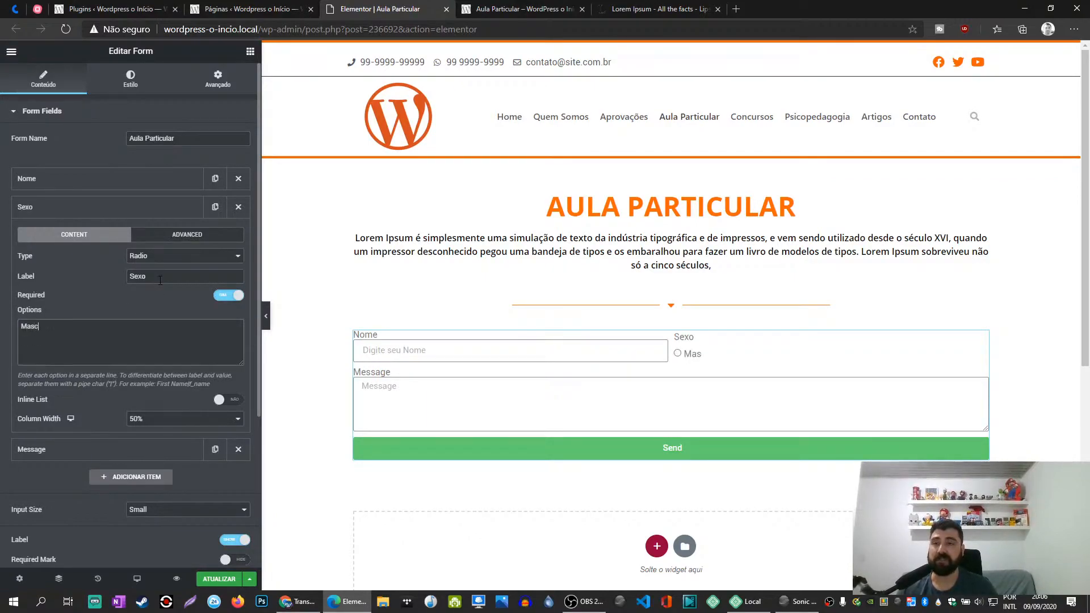
text(ulino)
key(Return)
text(Fe)
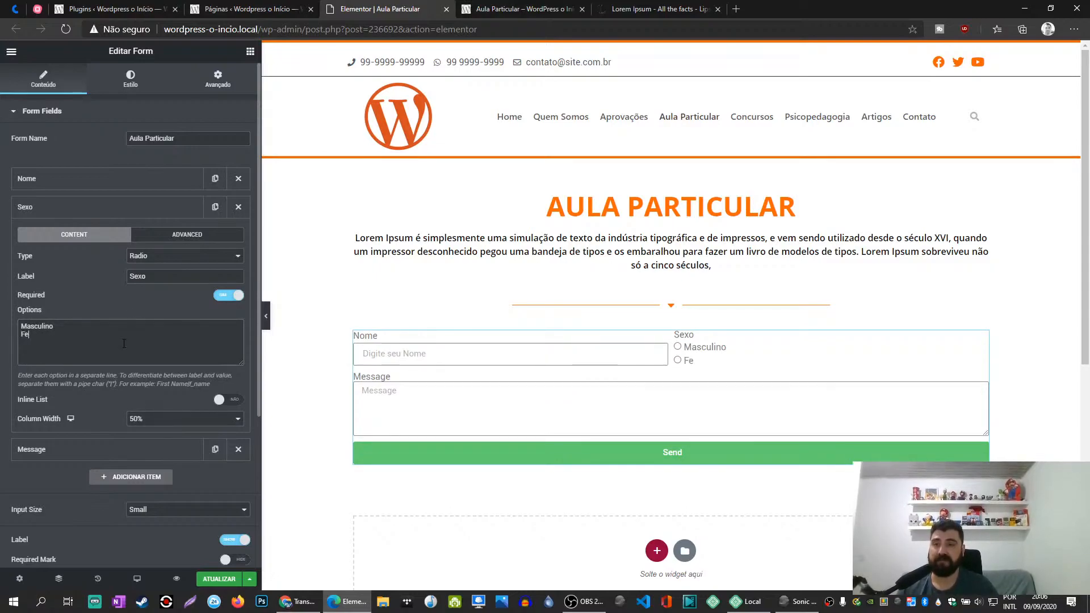
text(minin)
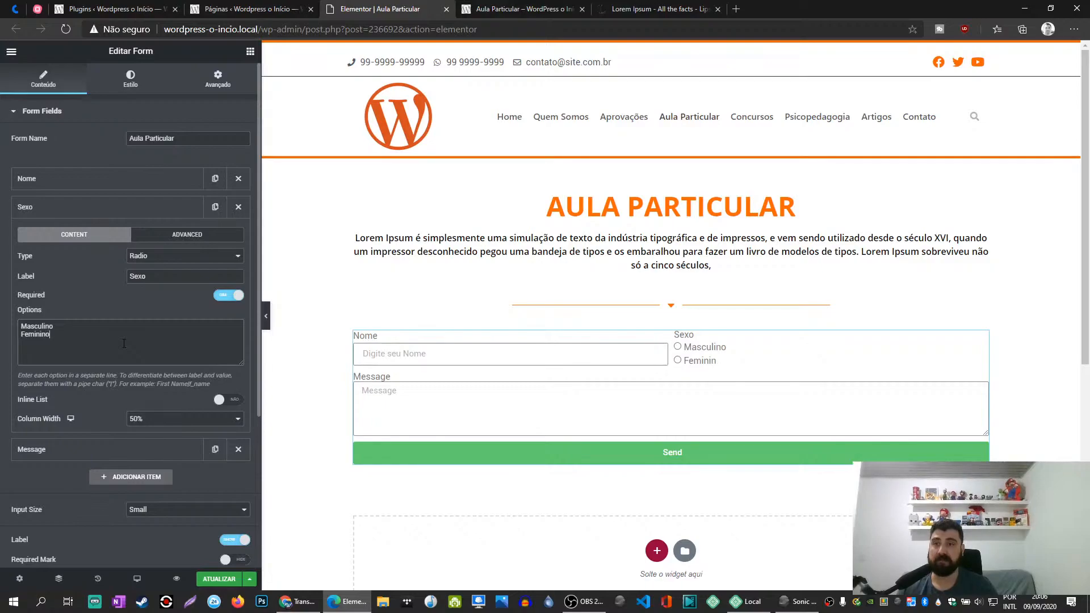
text(o)
key(Return)
text(Não binário)
- Add "Não quero dizer" and "Não é da sua conta" as two further options of the Sexo field
key(Return)
text(Outr)
key(BackSpace)
key(BackSpace)
key(BackSpace)
key(BackSpace)
text(Não quero)
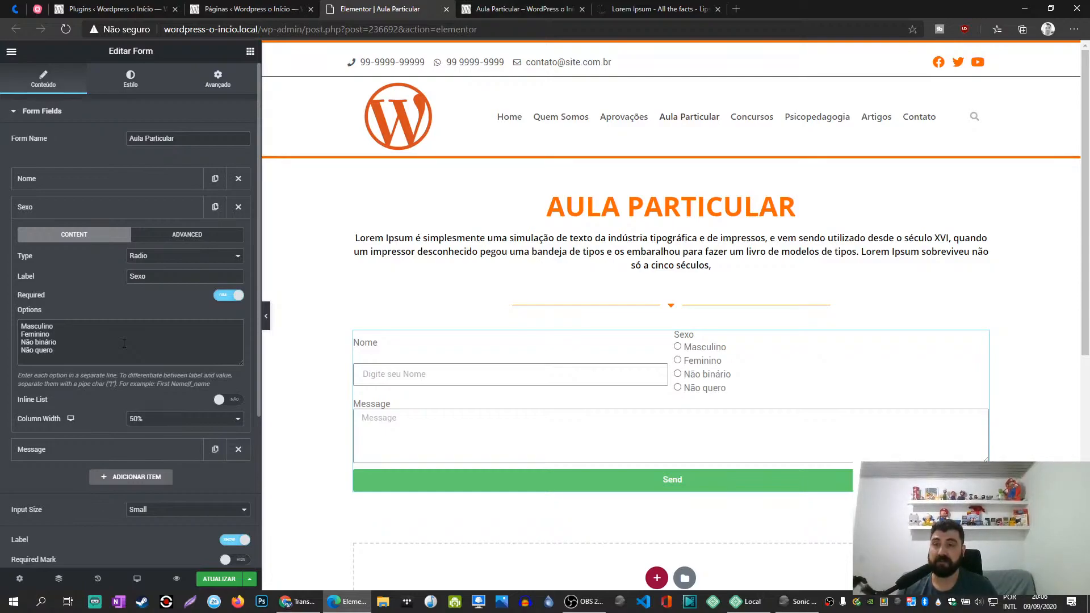
text( dizer)
key(Return)
text(Ñao)
key(BackSpace)
key(BackSpace)
key(BackSpace)
key(BackSpace)
key(BackSpace)
text(Nã)
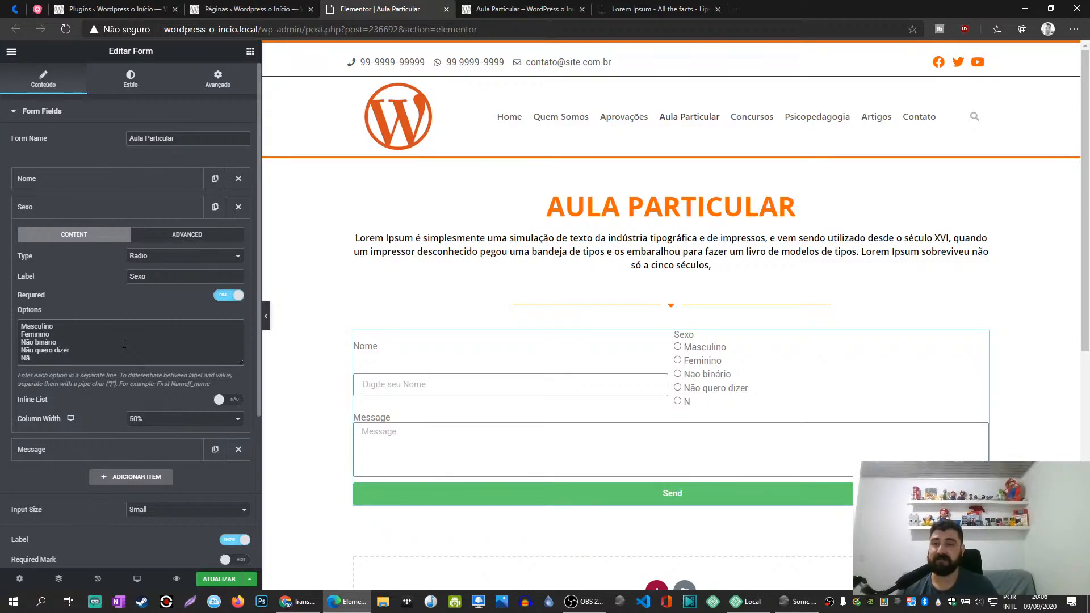
text(o é da sua conta)
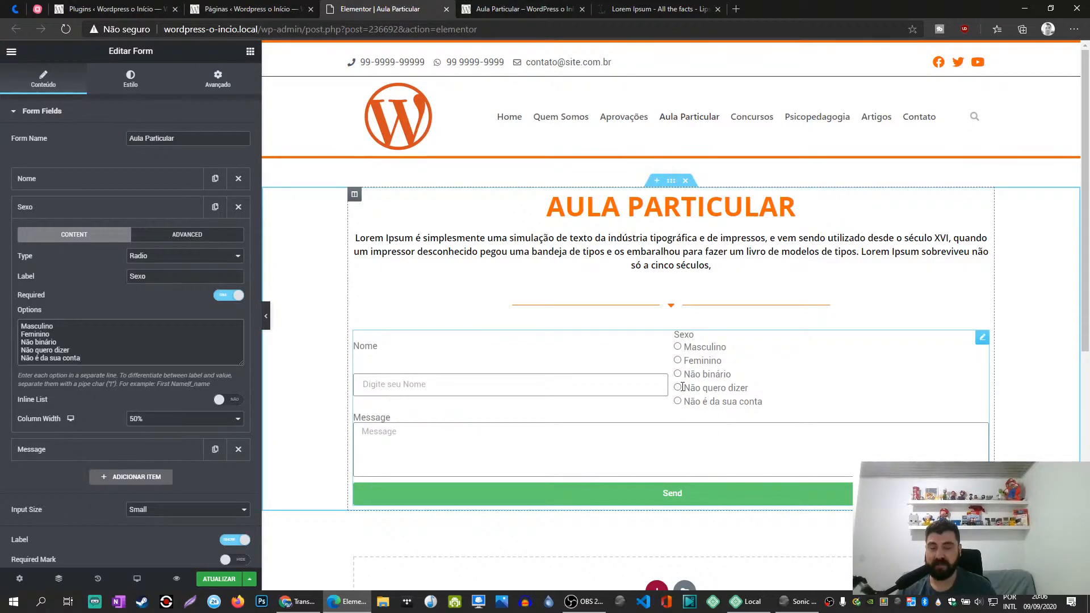
- Change the Sexo field's type to Checkbox and tick Masculino, Não binário and Não quero dizer in the form preview
click(153, 257)
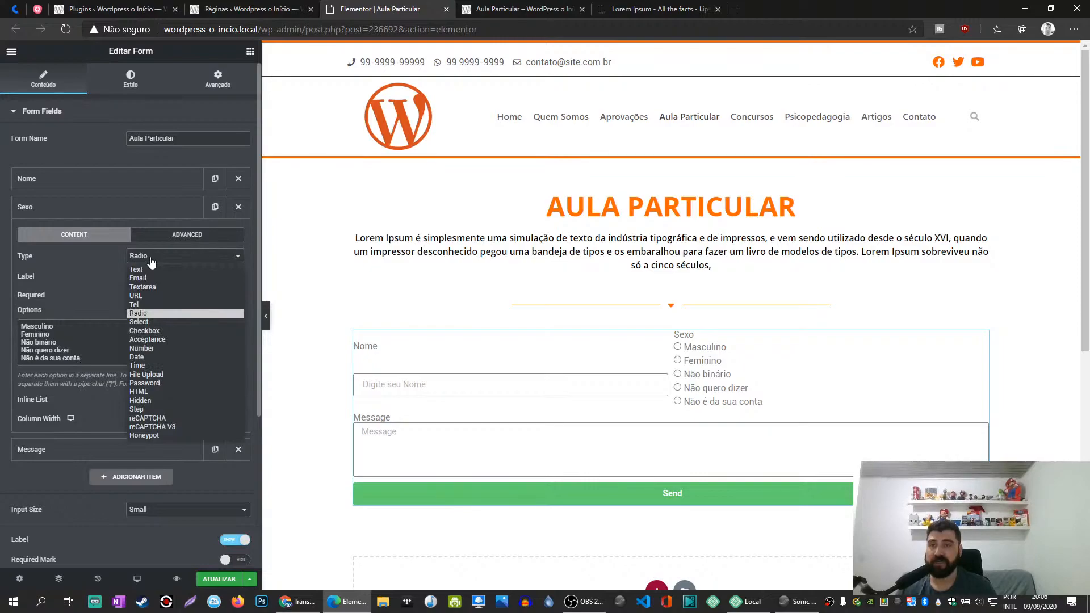
click(144, 330)
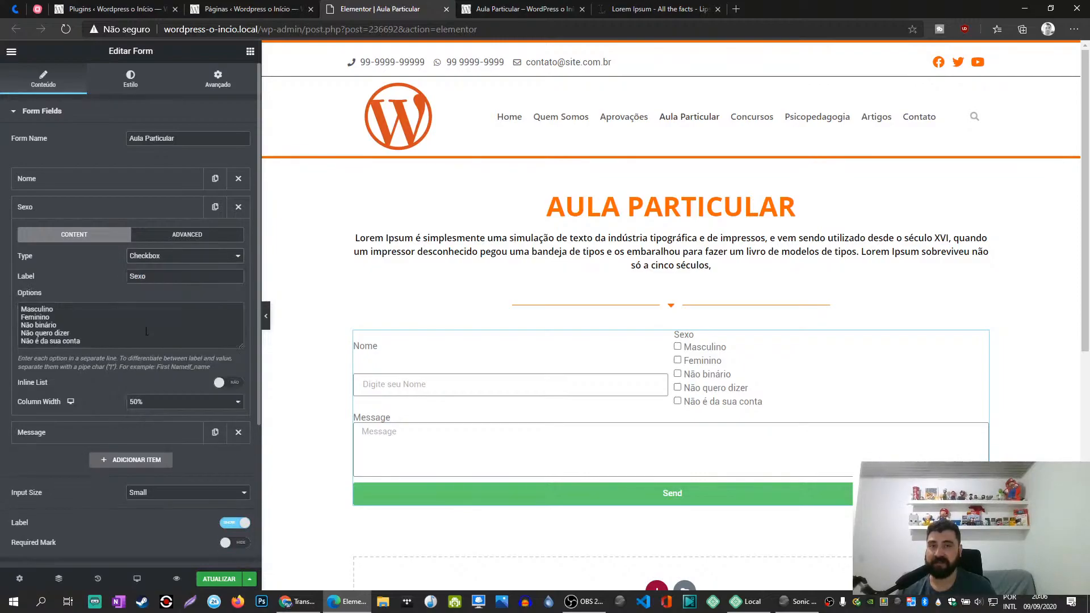
click(678, 347)
click(678, 374)
click(678, 388)
- Return the Sexo field to the Radio type and try choosing Não binário, Masculino and Não é da sua conta in the preview
click(152, 257)
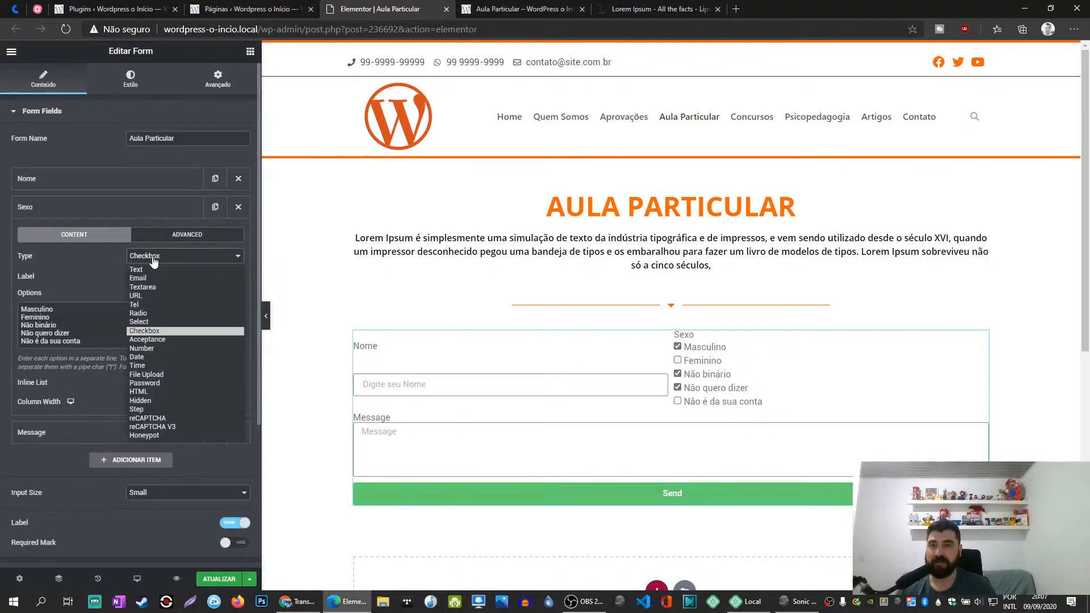
click(151, 313)
click(678, 374)
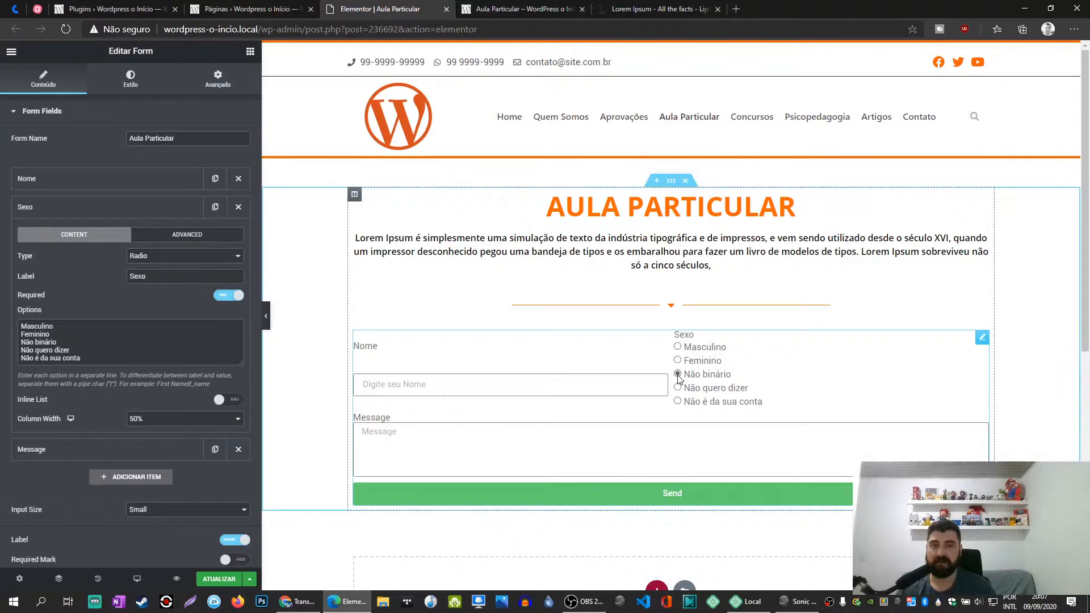
click(678, 347)
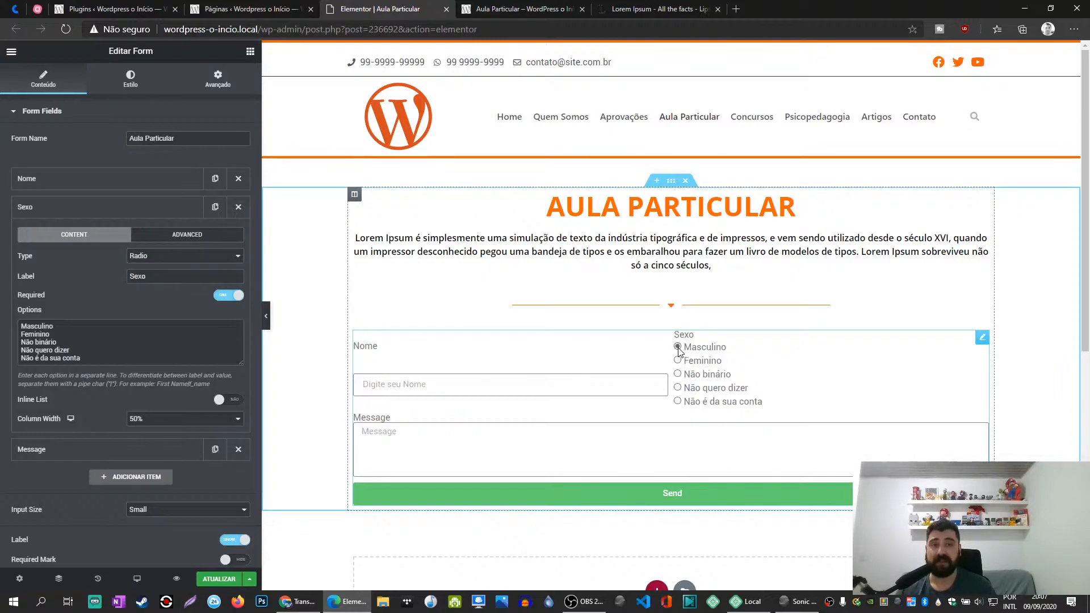
click(678, 401)
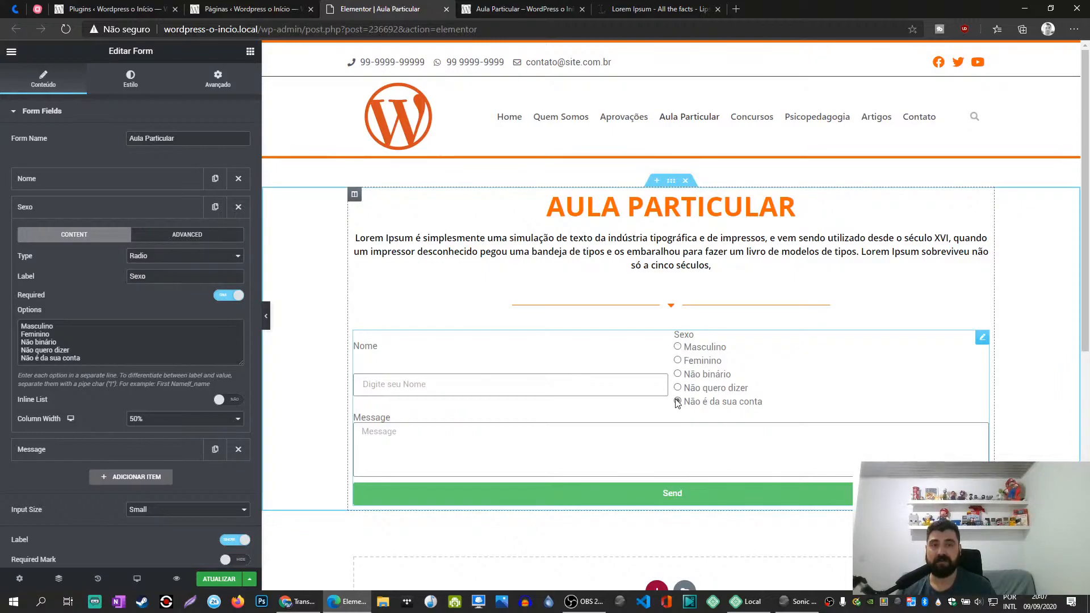
- Convert the Sexo field back to the Text type and relabel it "E-mail"
click(158, 256)
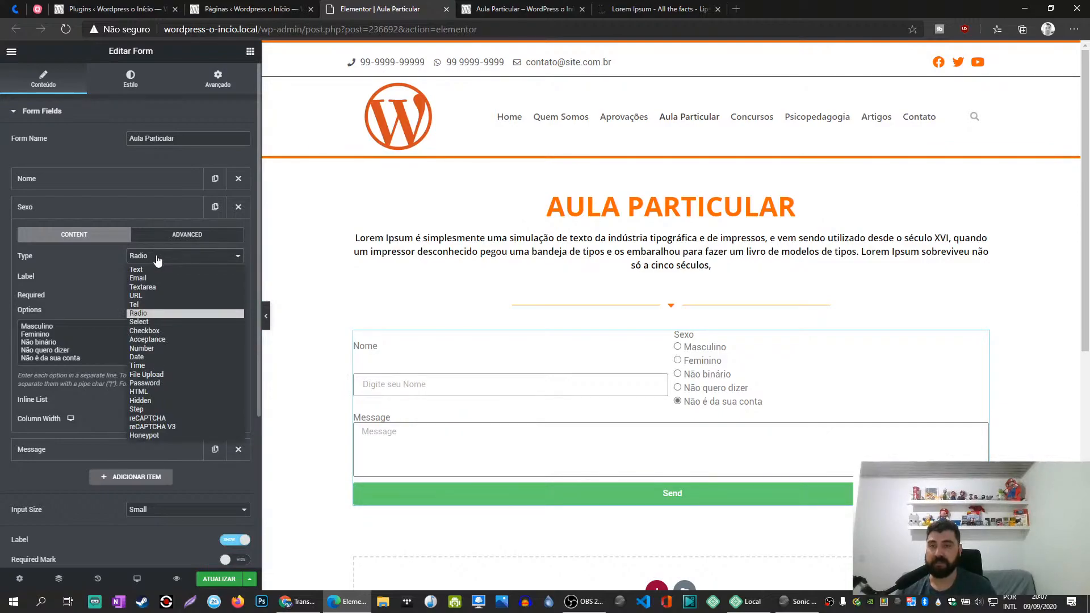
click(159, 257)
click(158, 258)
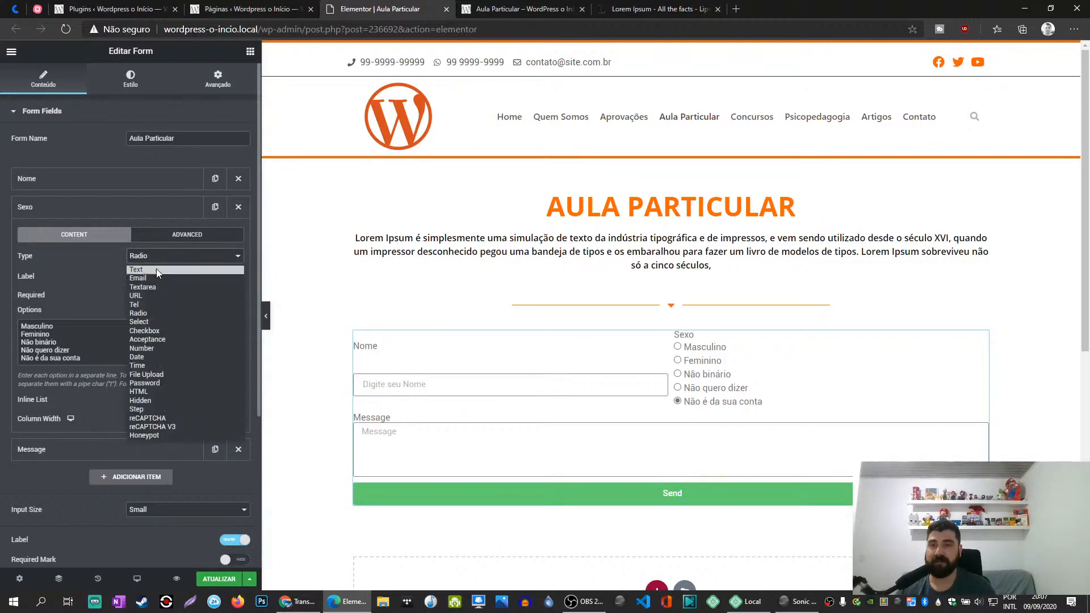
click(155, 269)
double_click(161, 277)
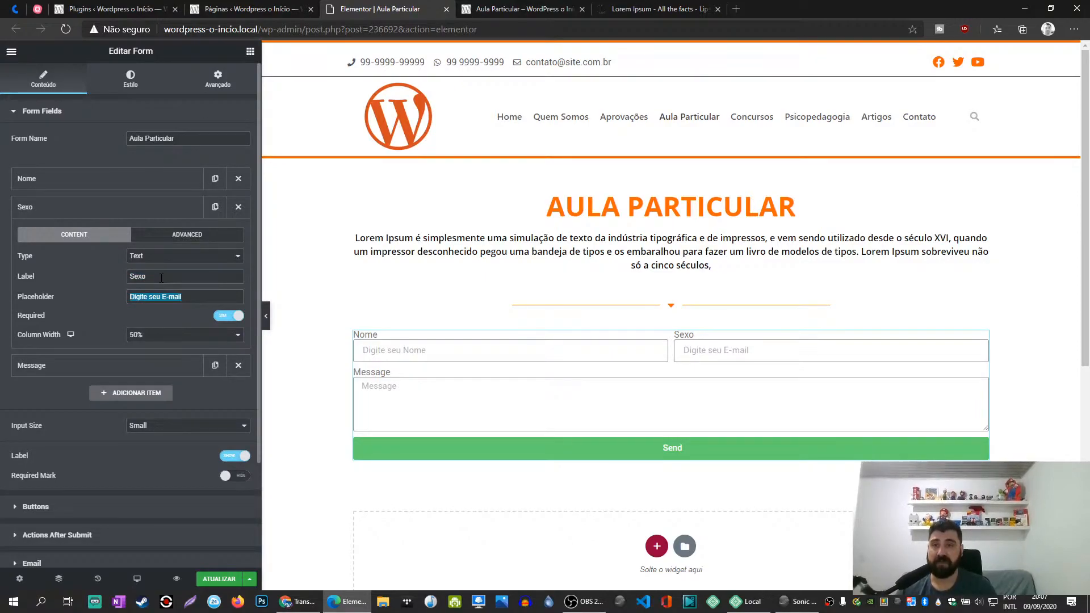
text(E=)
text(mail)
click(159, 256)
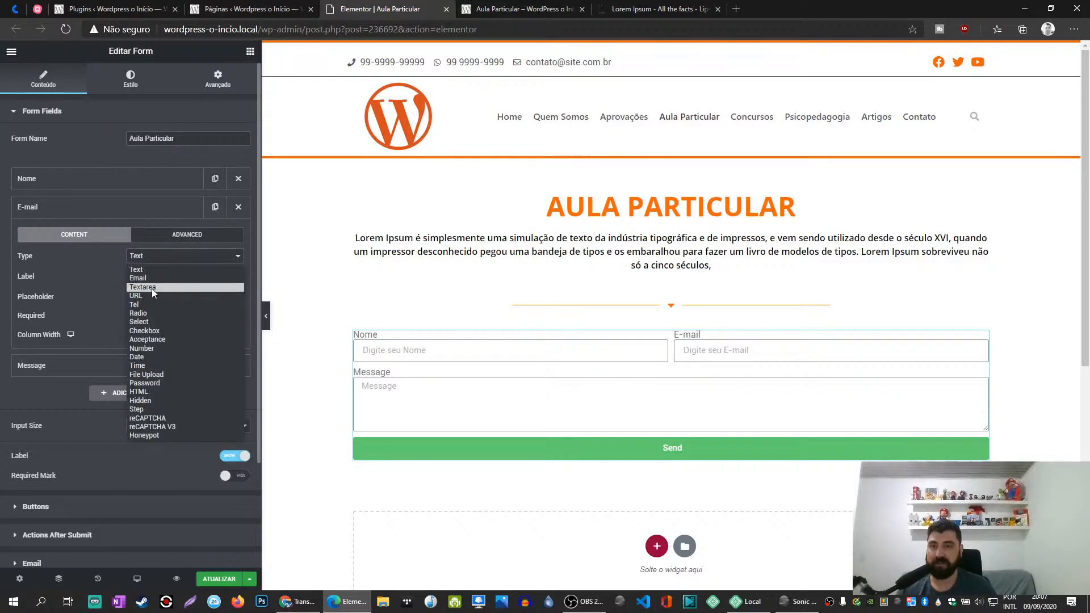
click(102, 277)
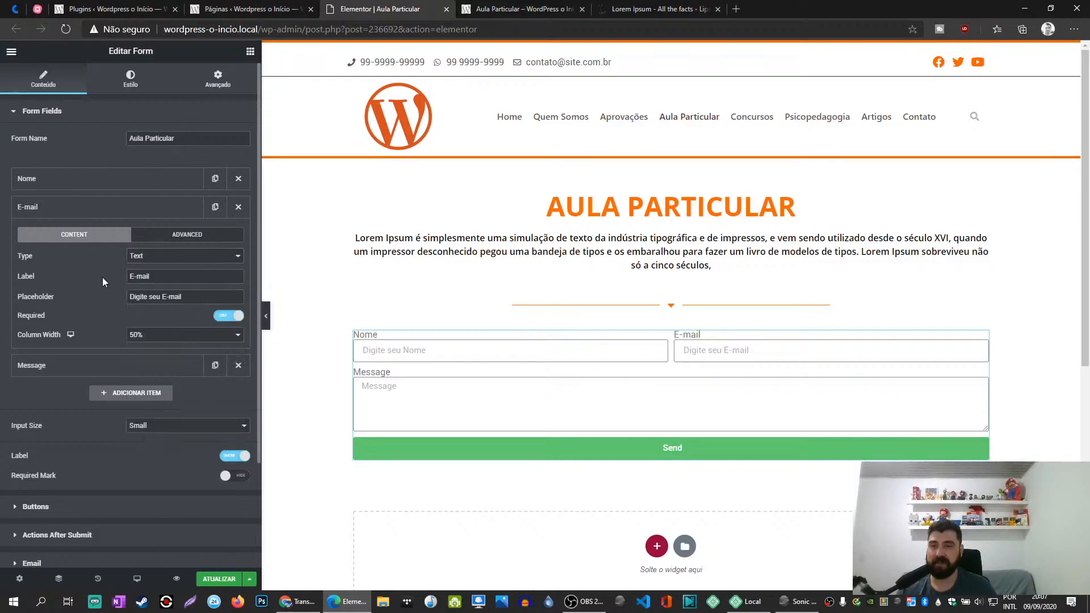
click(166, 256)
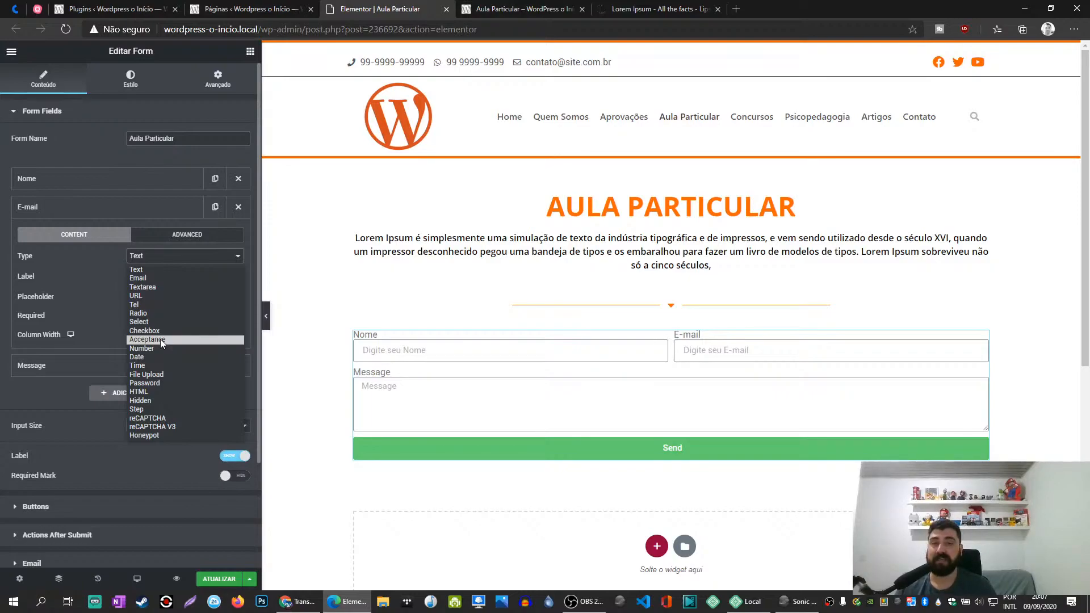
click(90, 304)
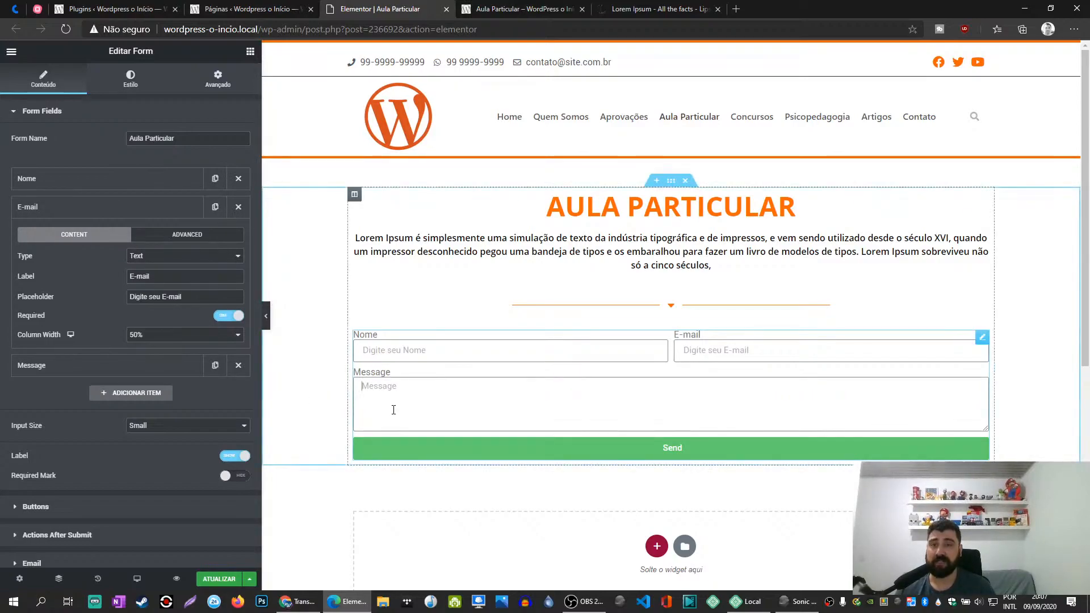
- Set both the label and the placeholder of the Message field to "Mesagem"
click(65, 209)
click(59, 234)
click(168, 303)
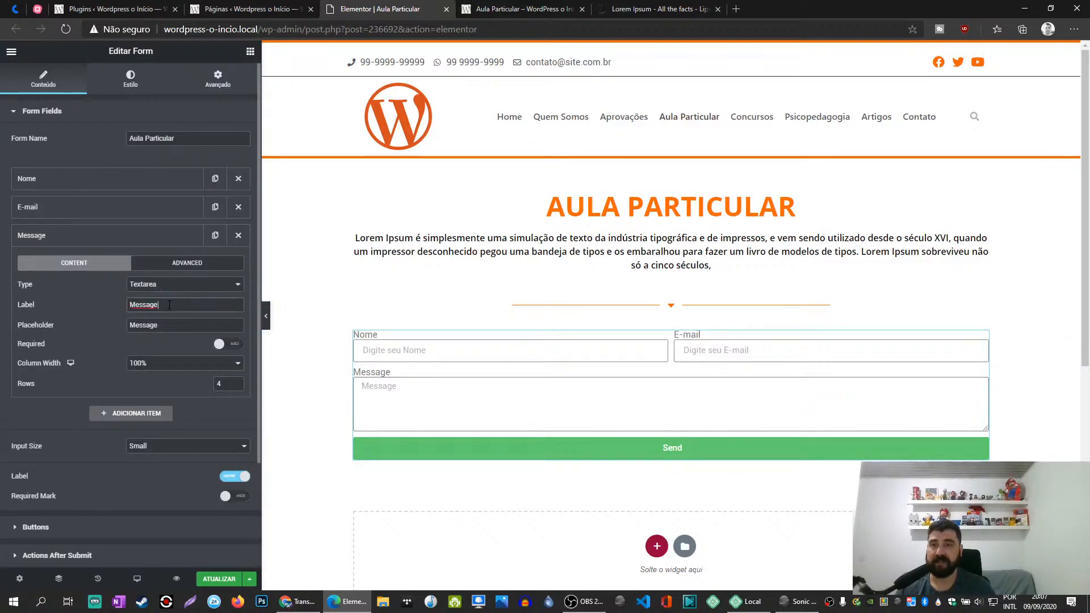
key(BackSpace)
key(BackSpace)
key(BackSpace)
key(BackSpace)
text(agem)
key(Tab)
text(Mess)
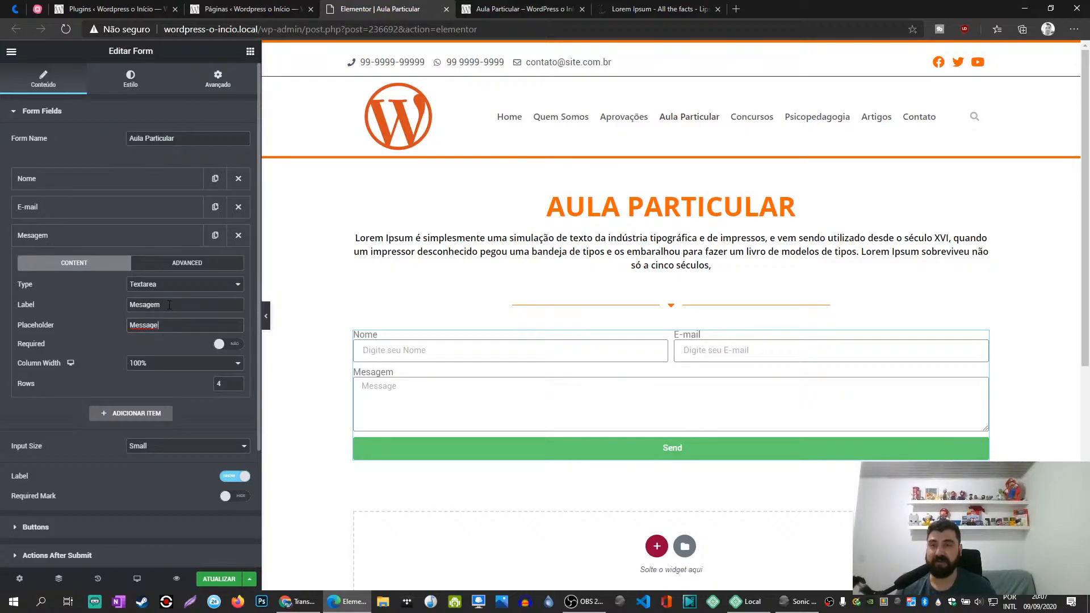
text(gem)
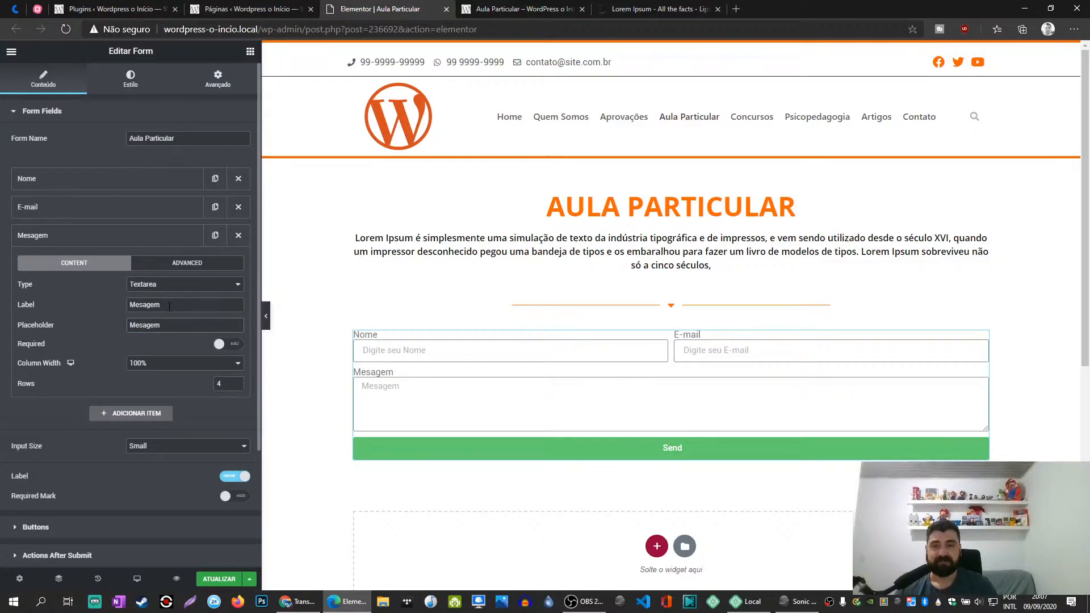
- Make the E-mail field not required and collapse the field settings
click(102, 208)
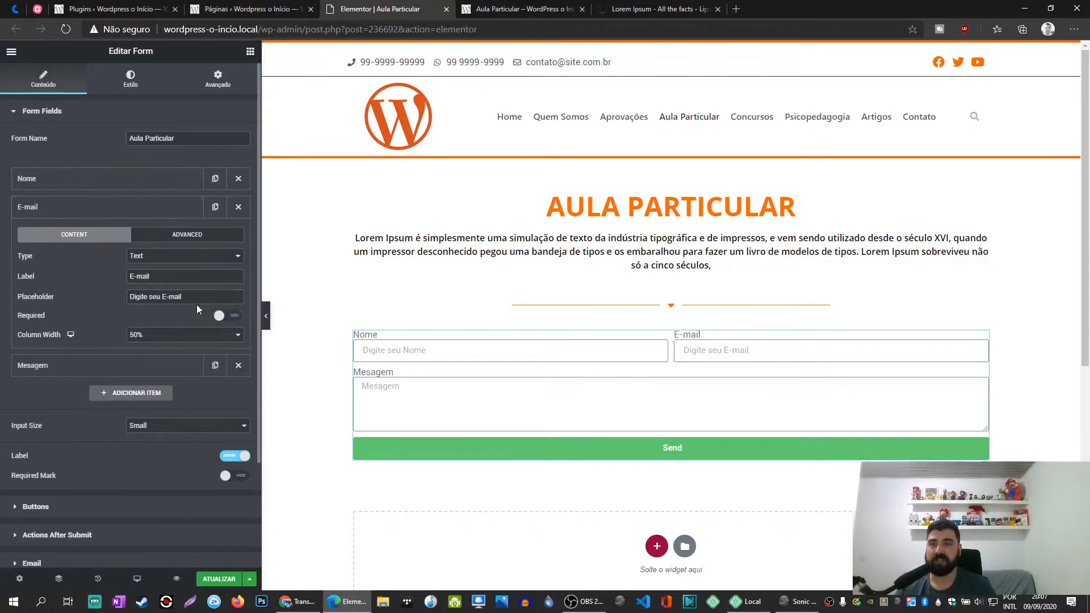
click(125, 178)
click(126, 178)
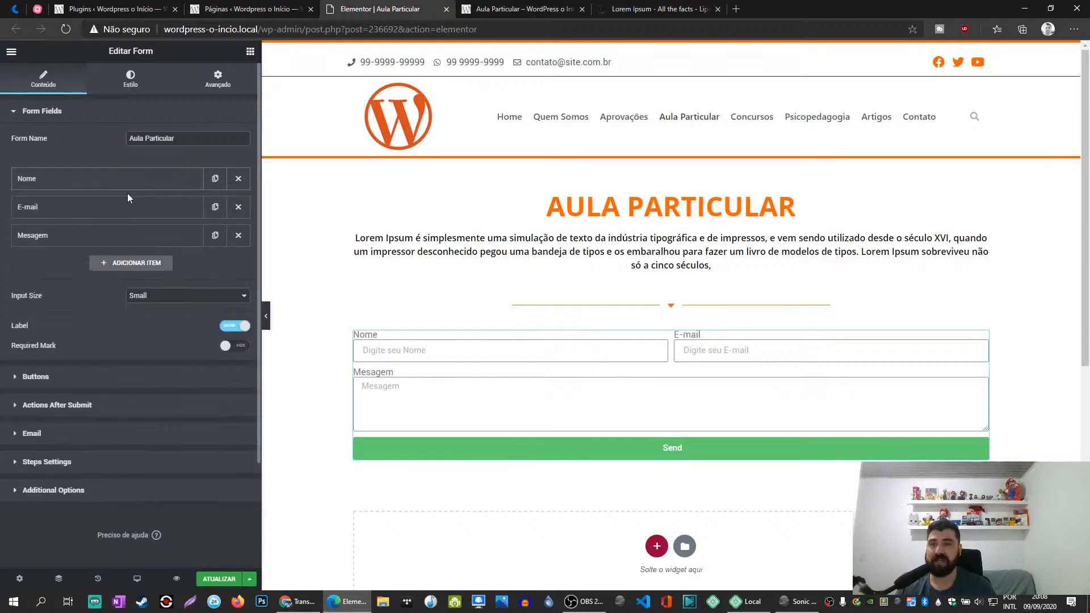
- Add a fourth item to the form fields and set its type to URL
click(130, 264)
click(164, 319)
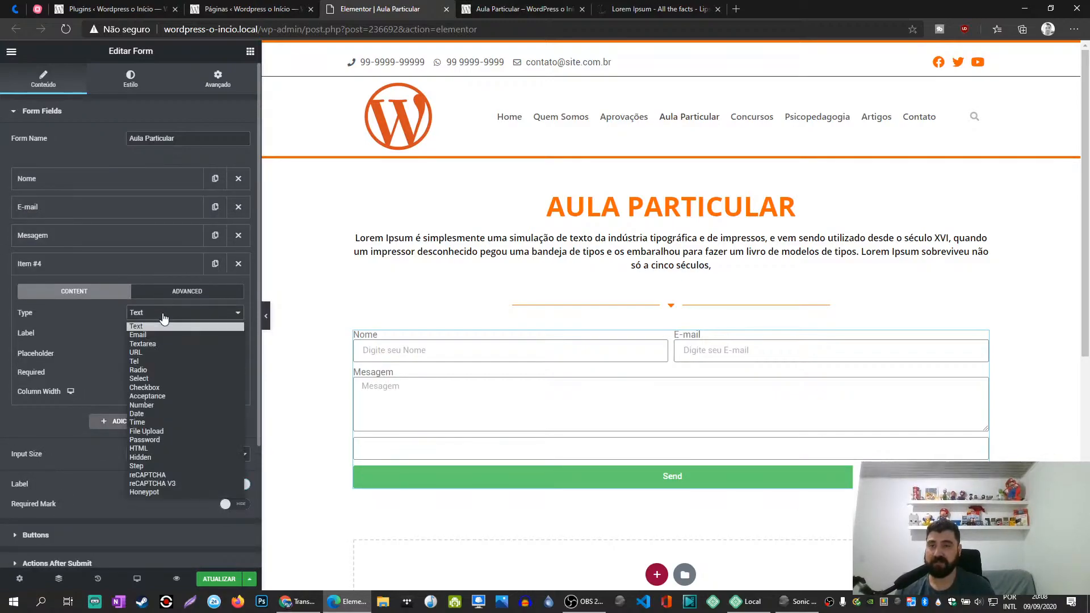
click(140, 354)
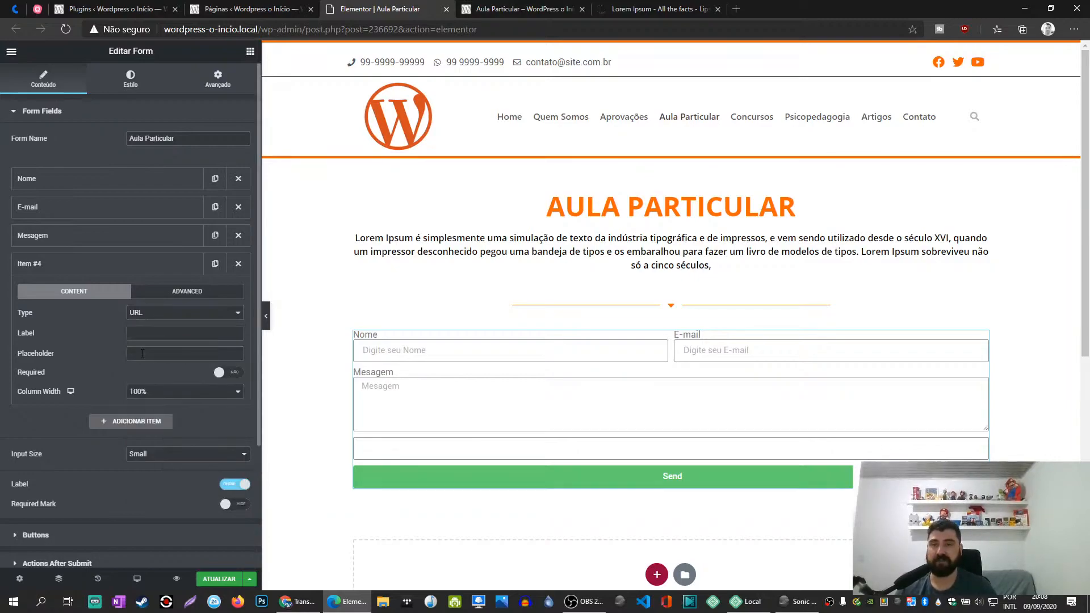
- Change the new fourth field's type to Select and label it "Estado"
click(146, 315)
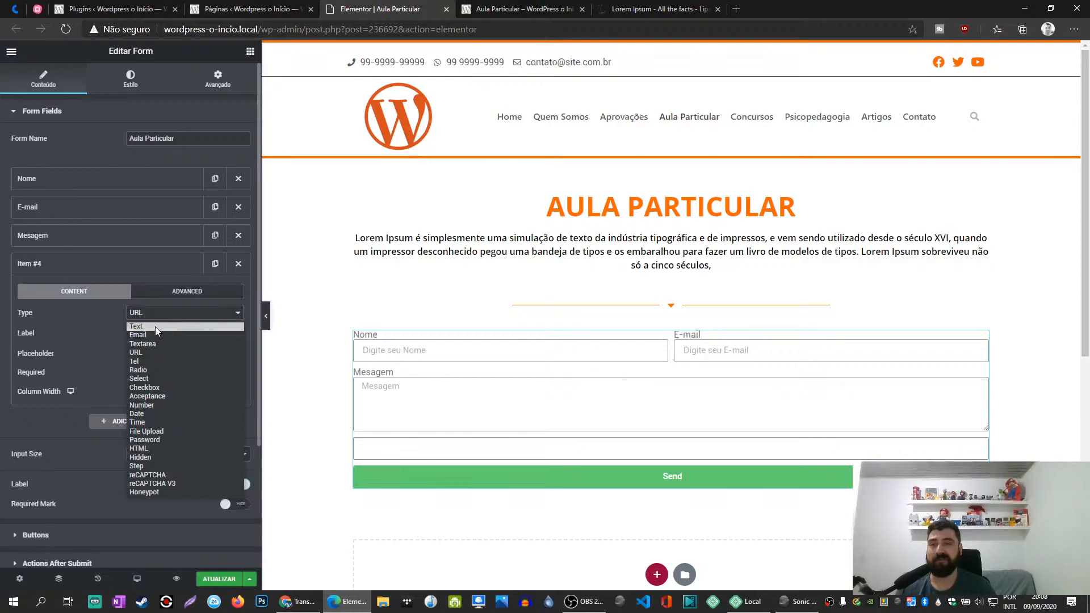
click(165, 378)
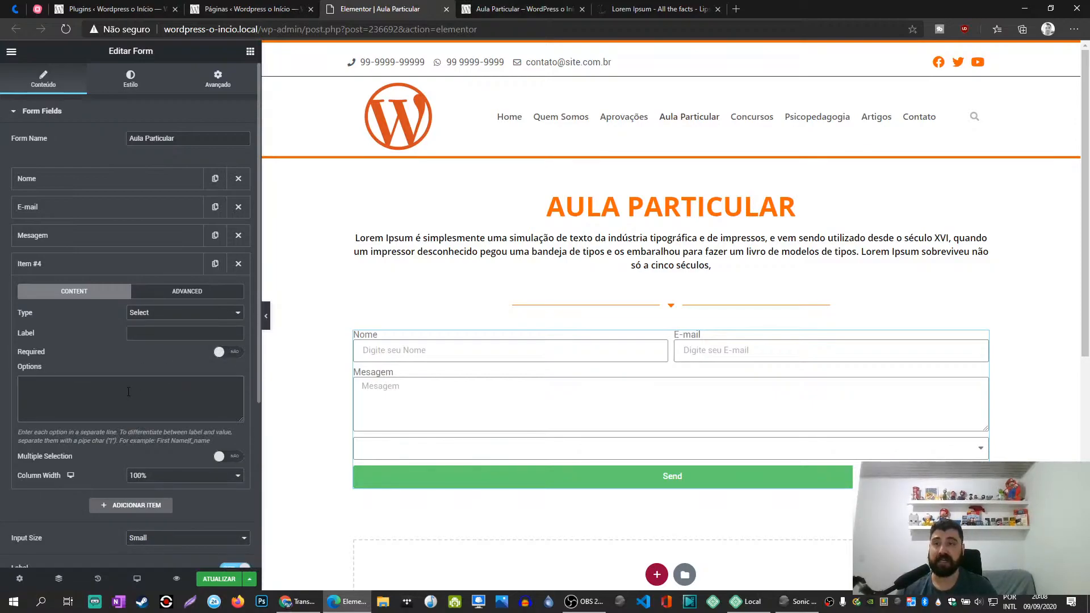
click(181, 333)
text(Estado)
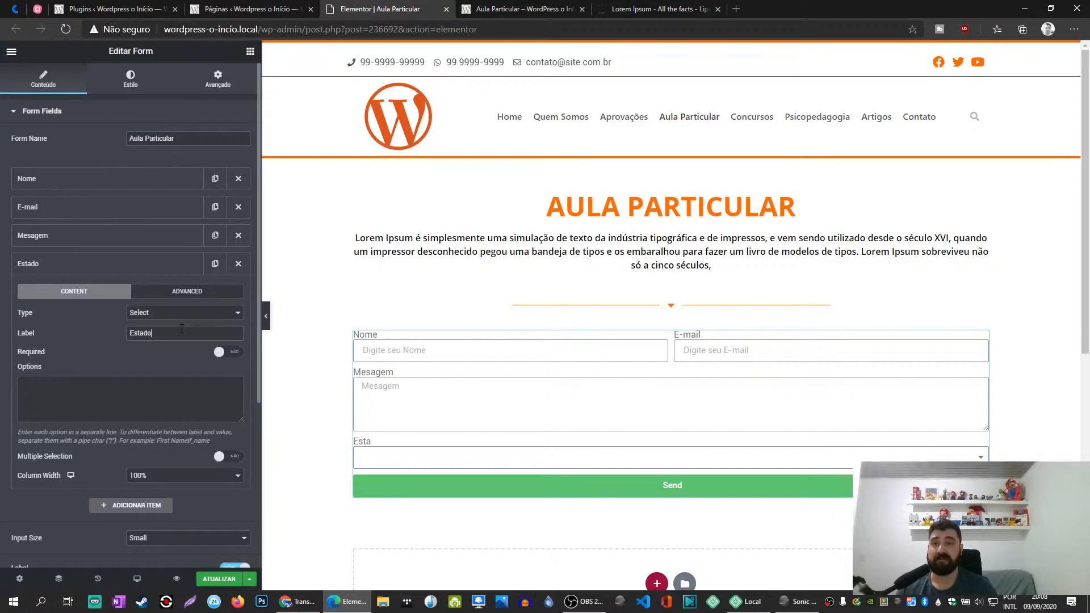
- Enter PR, SP, SC, MG and RJ as the Estado field's options, one per line
click(58, 390)
text(PR)
key(Return)
text(SP)
key(Return)
text(SC)
key(Return)
text(MG)
key(Return)
text(RJ)
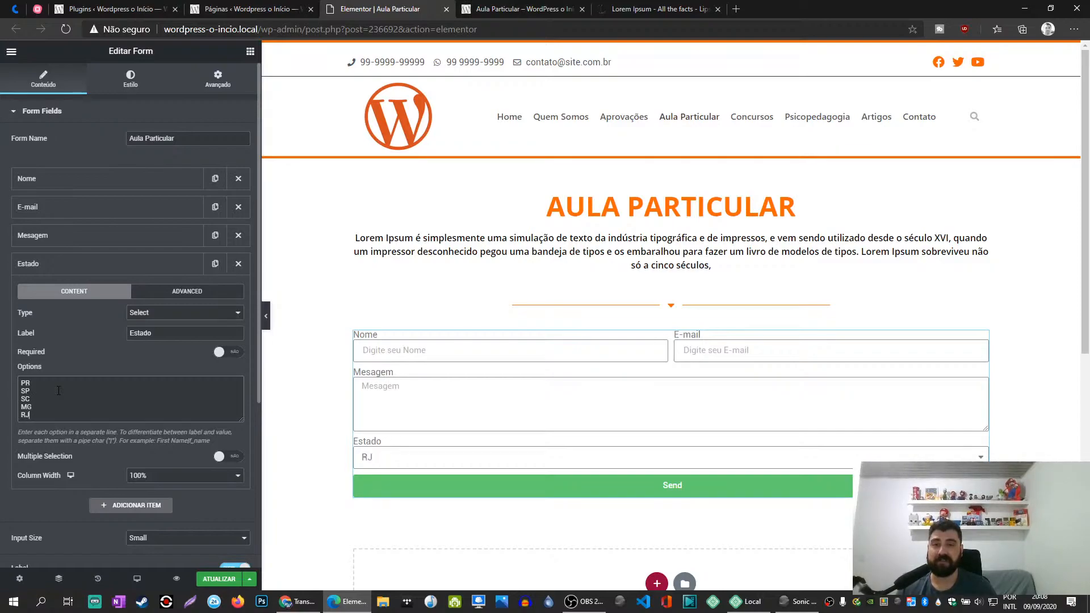
- Check the list of states offered by the Estado field in the form preview
click(398, 456)
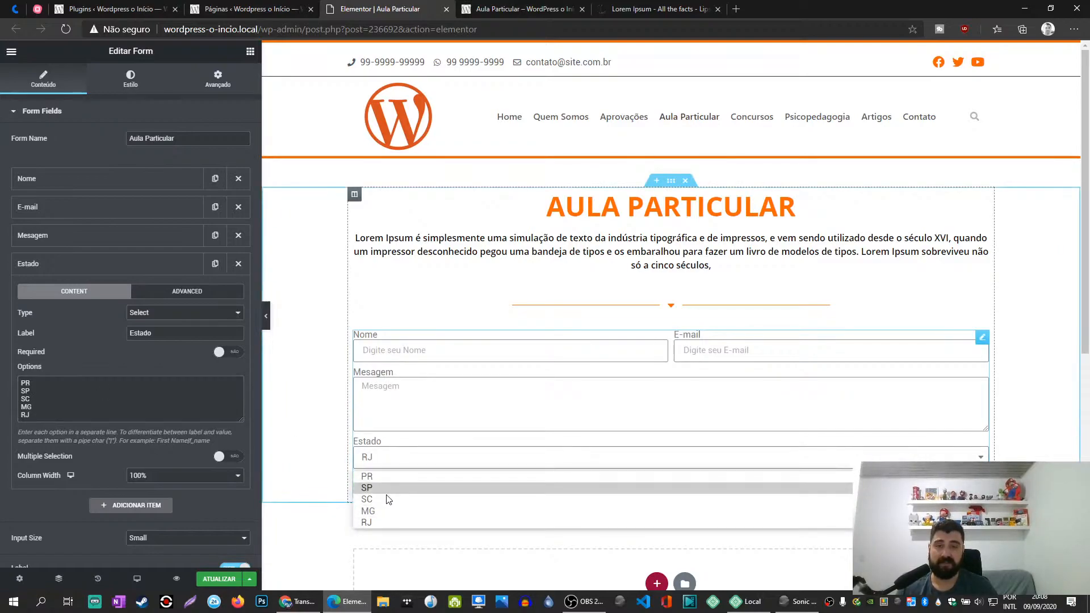
click(124, 395)
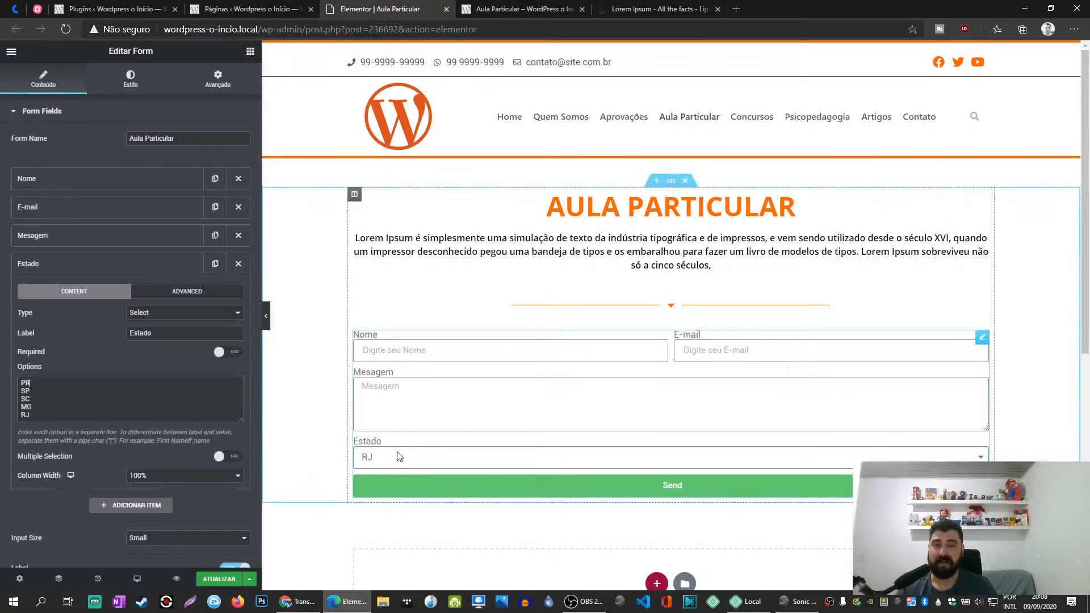
click(375, 457)
click(140, 337)
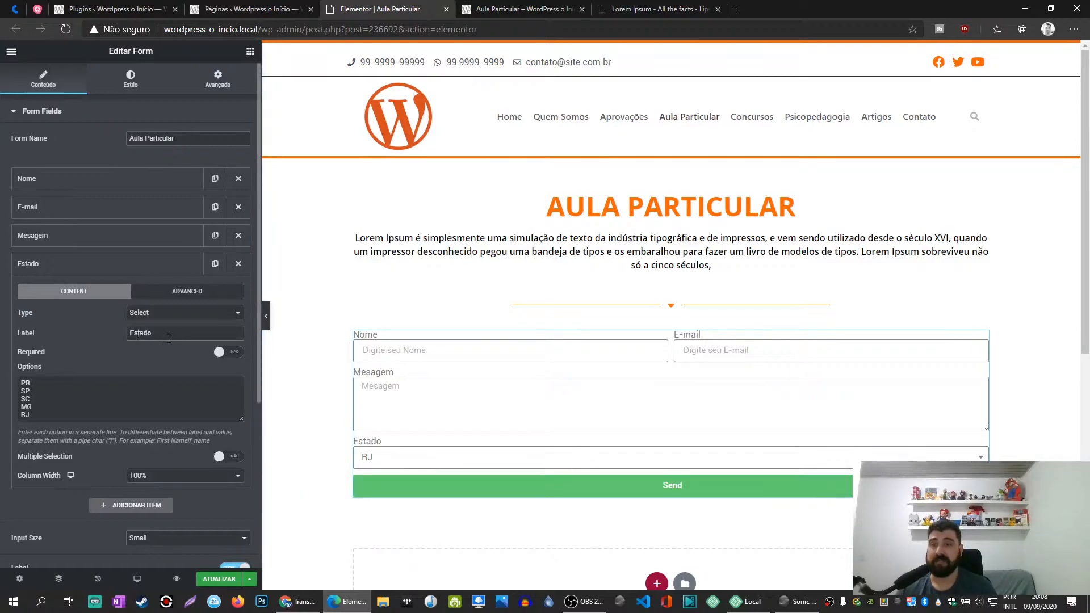
- Convert the Estado field to the Acceptance type and label it "EU aceito esse formulário"
click(166, 313)
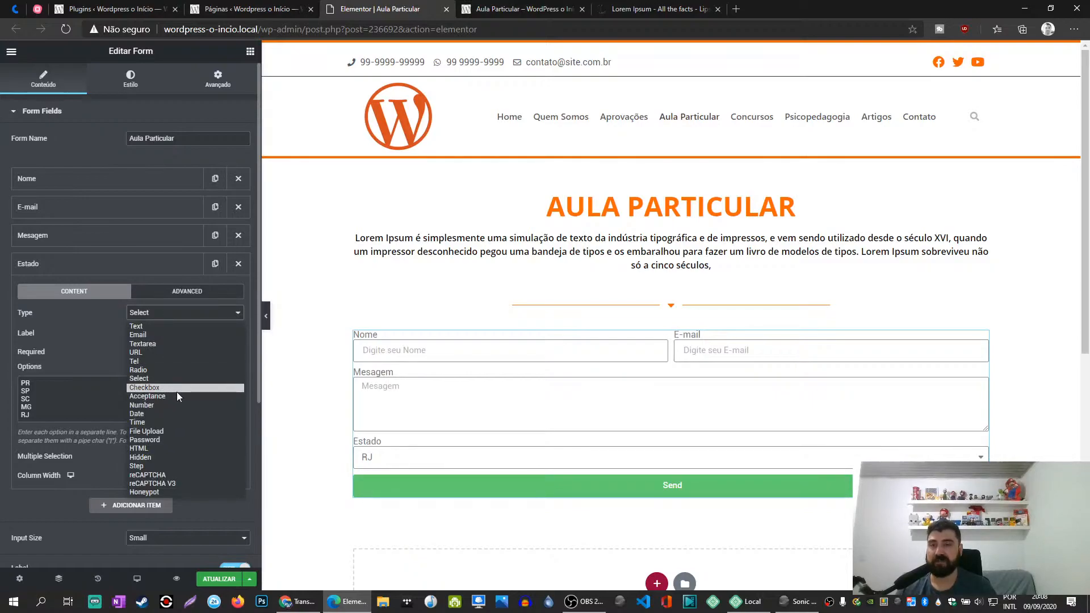
click(168, 396)
double_click(173, 330)
text(EU aceito esse formulário)
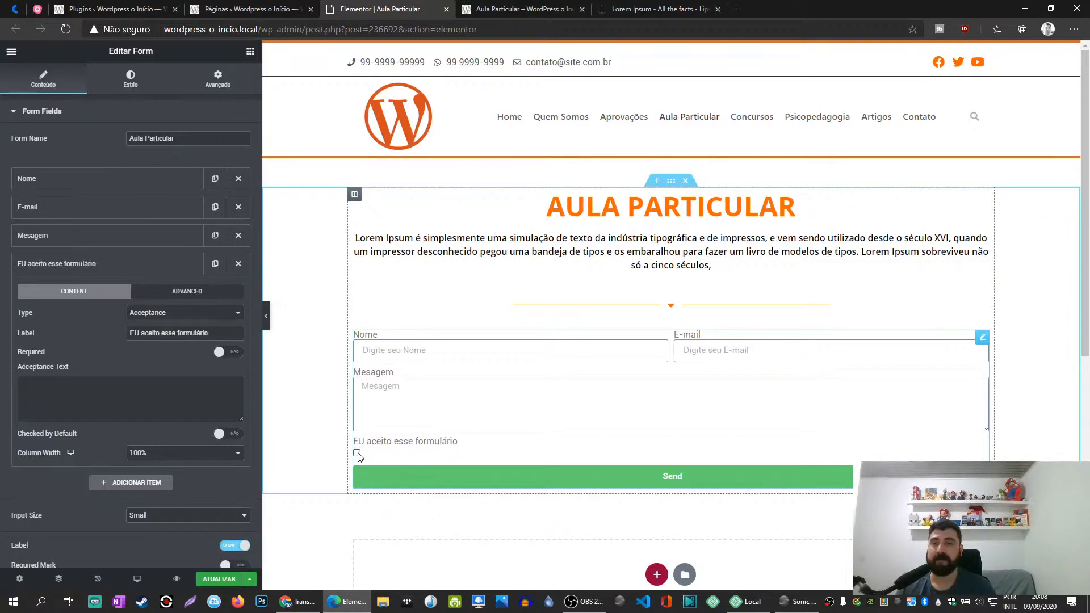
- Try the acceptance field's Checked by Default and Required options, leaving both switched off
click(230, 434)
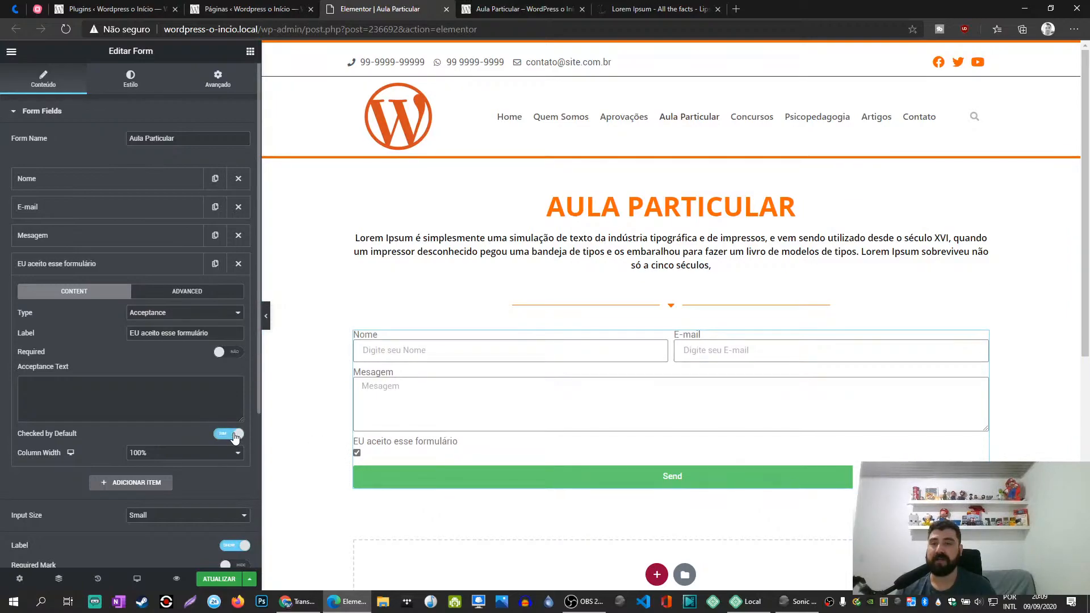
click(230, 434)
click(233, 353)
click(231, 352)
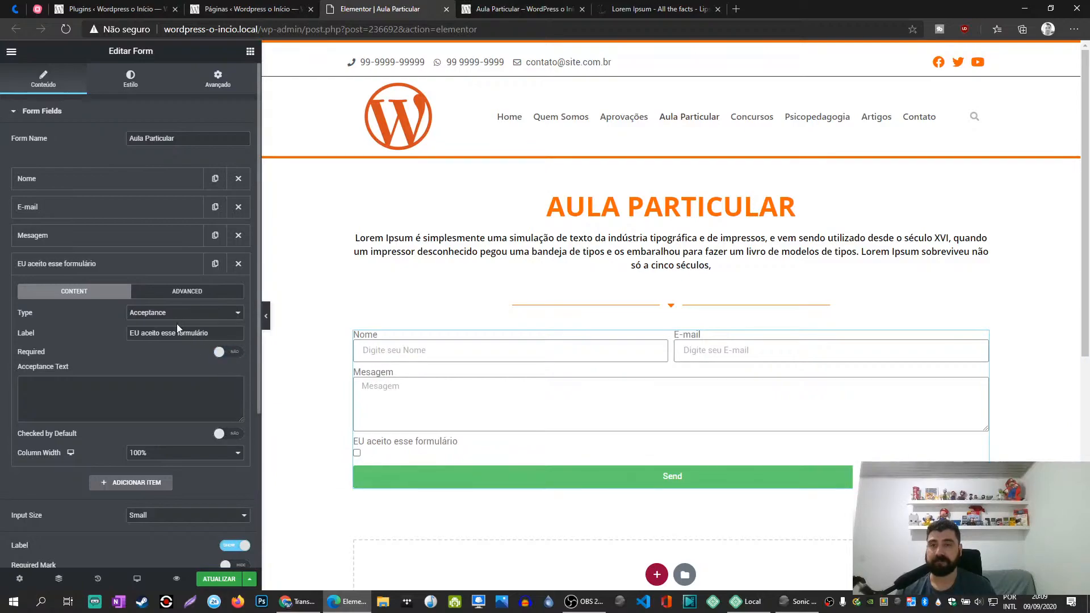
- Try a 50% column width on the acceptance field and set the width to Default
click(152, 454)
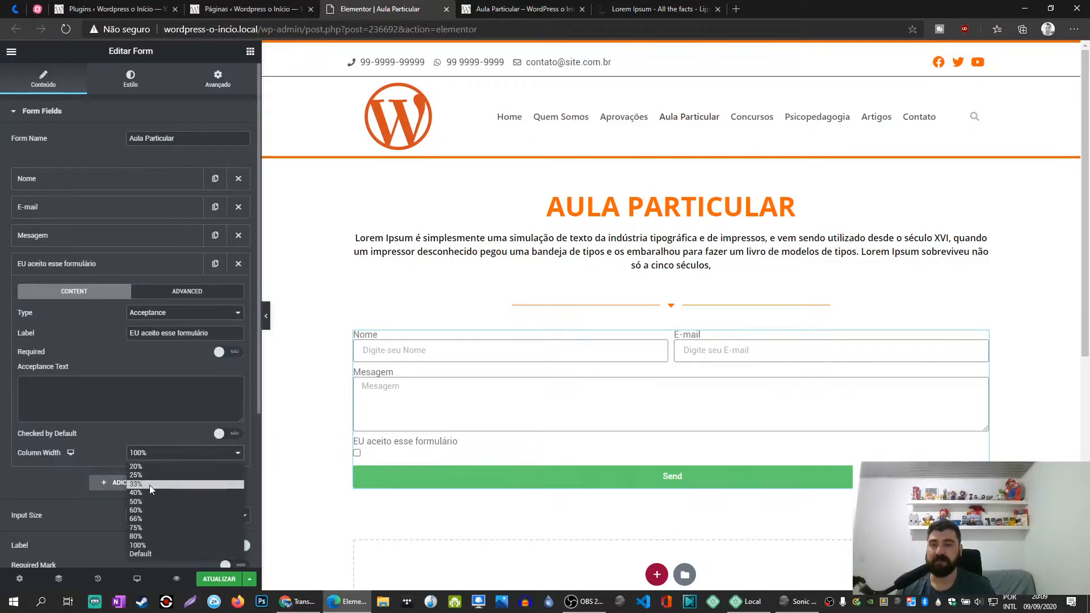
click(149, 501)
click(174, 455)
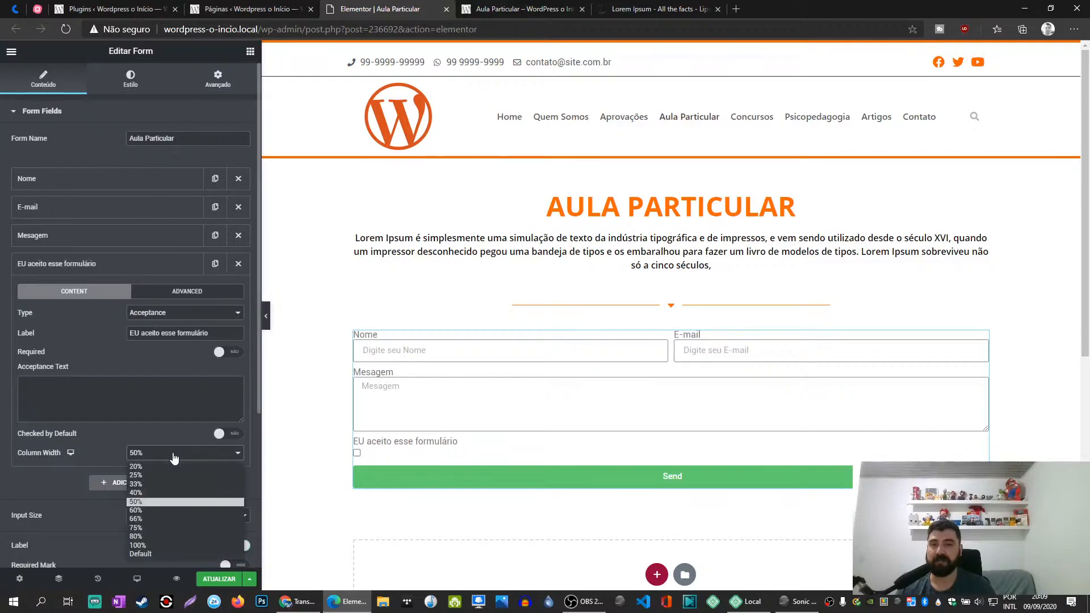
click(166, 554)
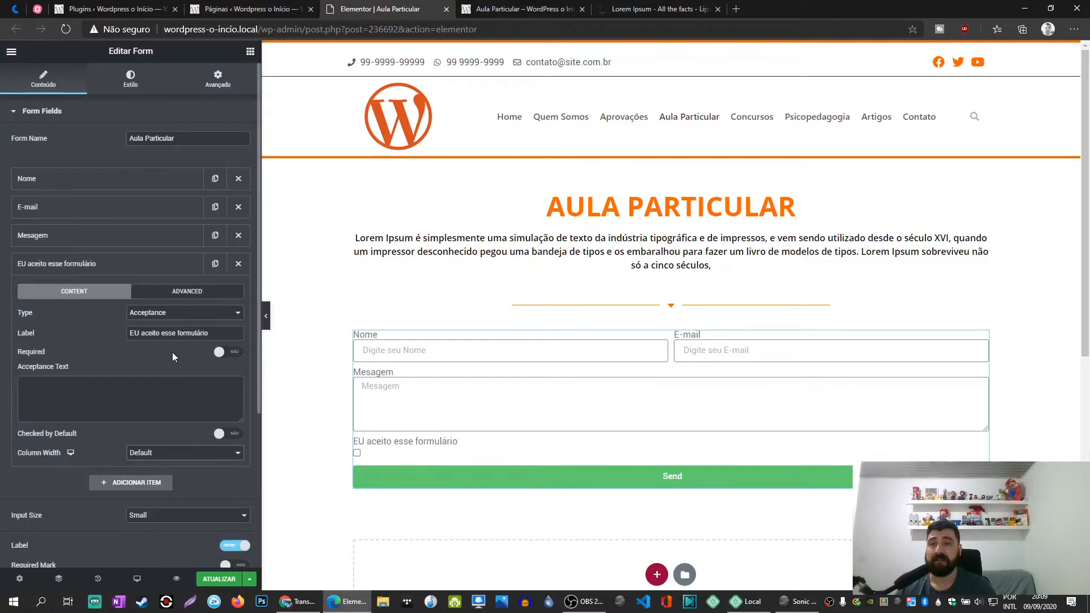
- Change the acceptance field's type to Number and label it "Numero"
click(183, 313)
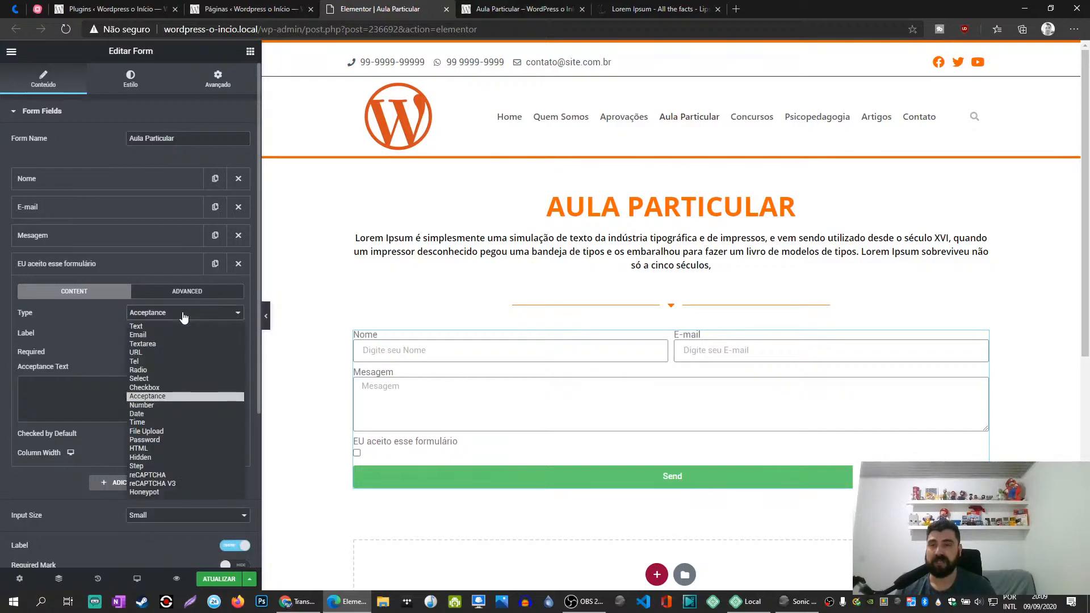
click(159, 405)
triple_click(219, 333)
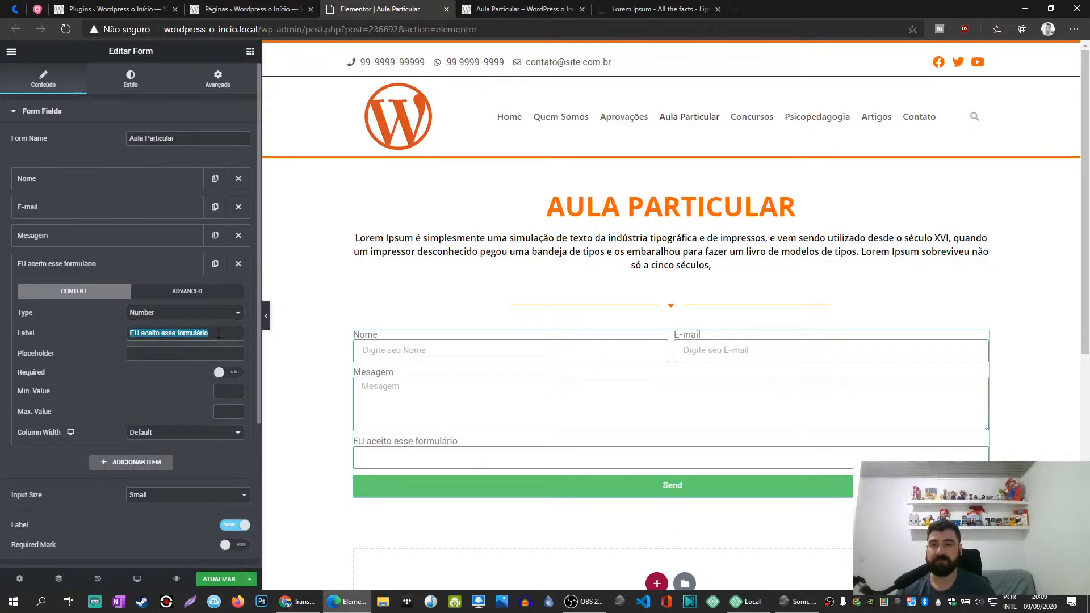
text(Numero)
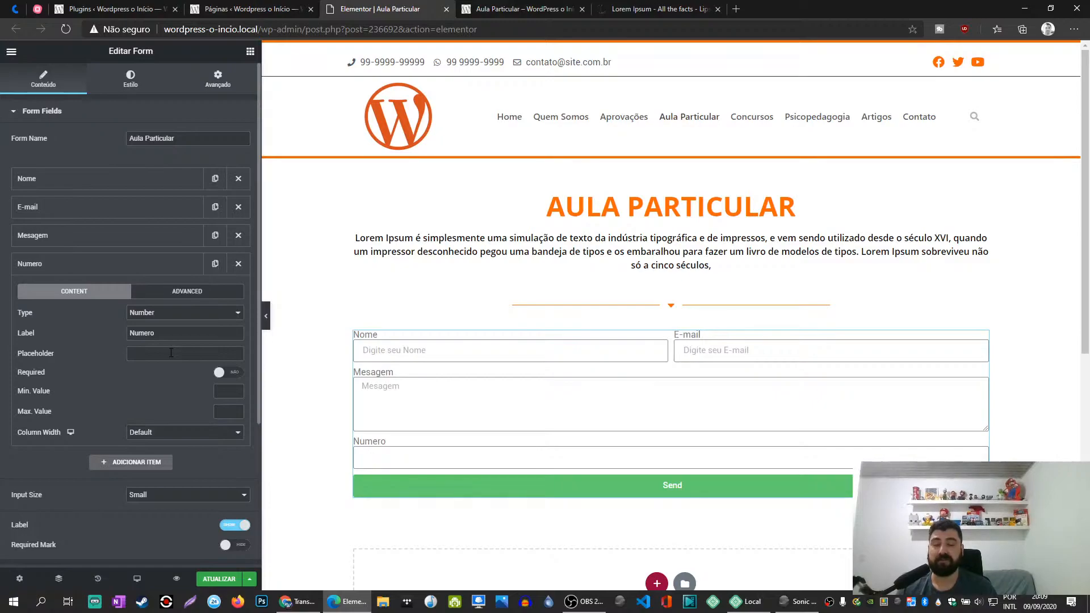
- Try the HTML and Hidden types on the Numero field
click(170, 313)
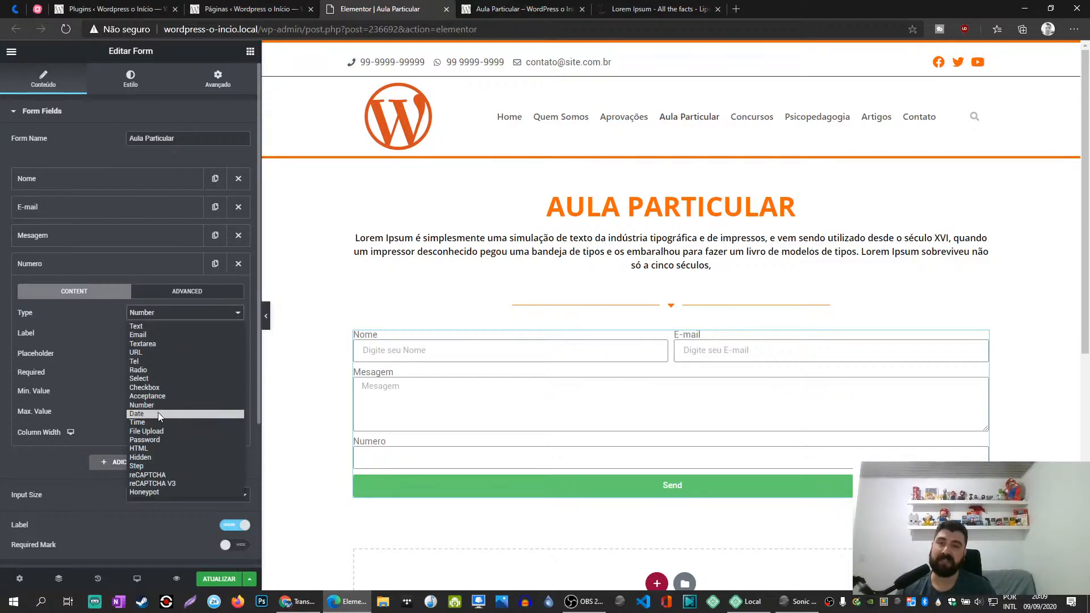
click(157, 449)
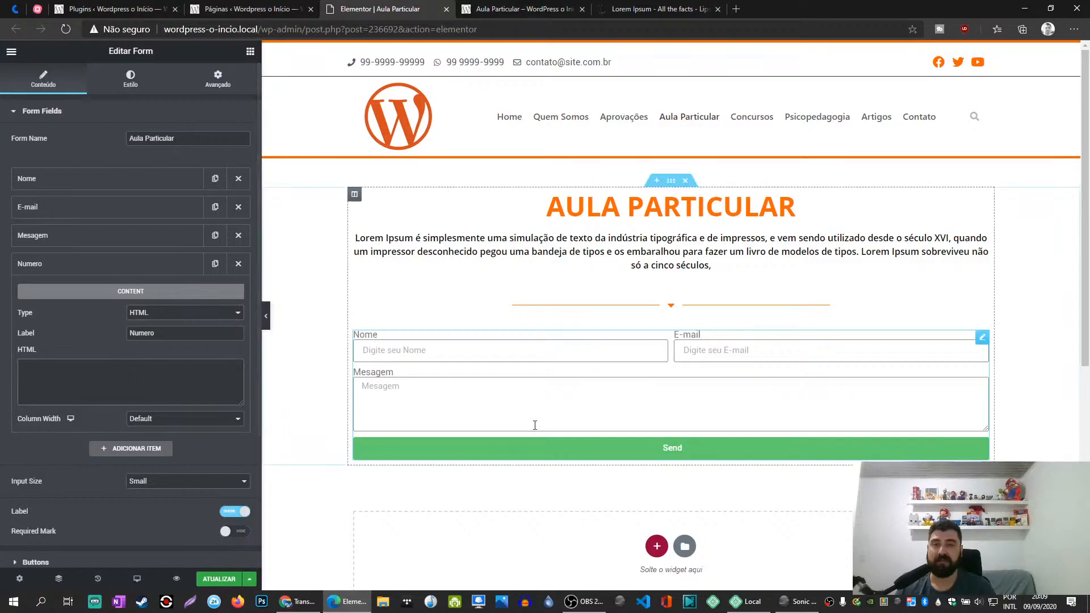
click(153, 312)
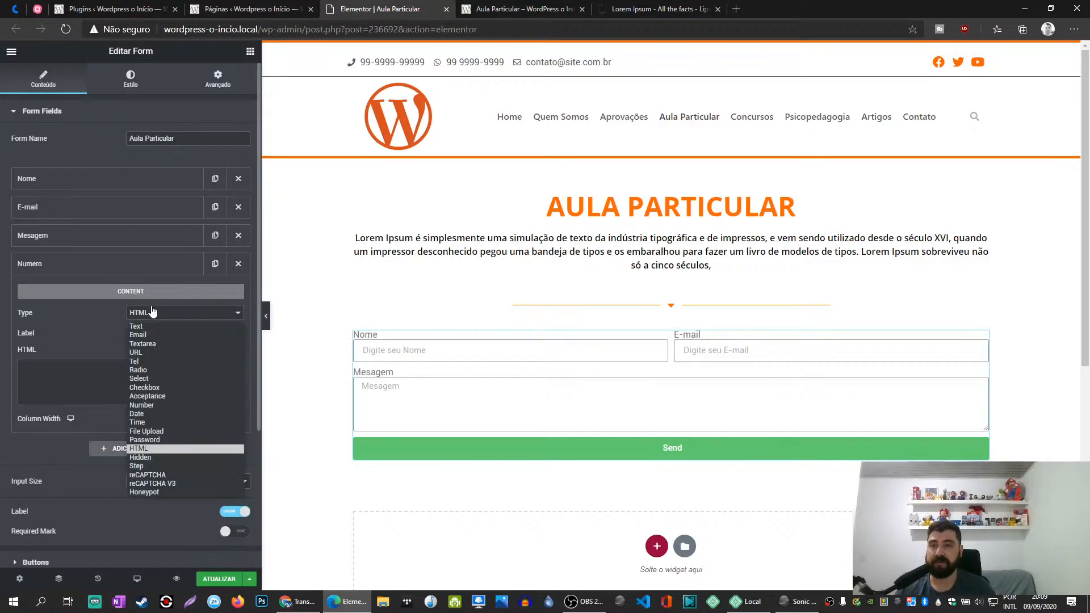
click(151, 456)
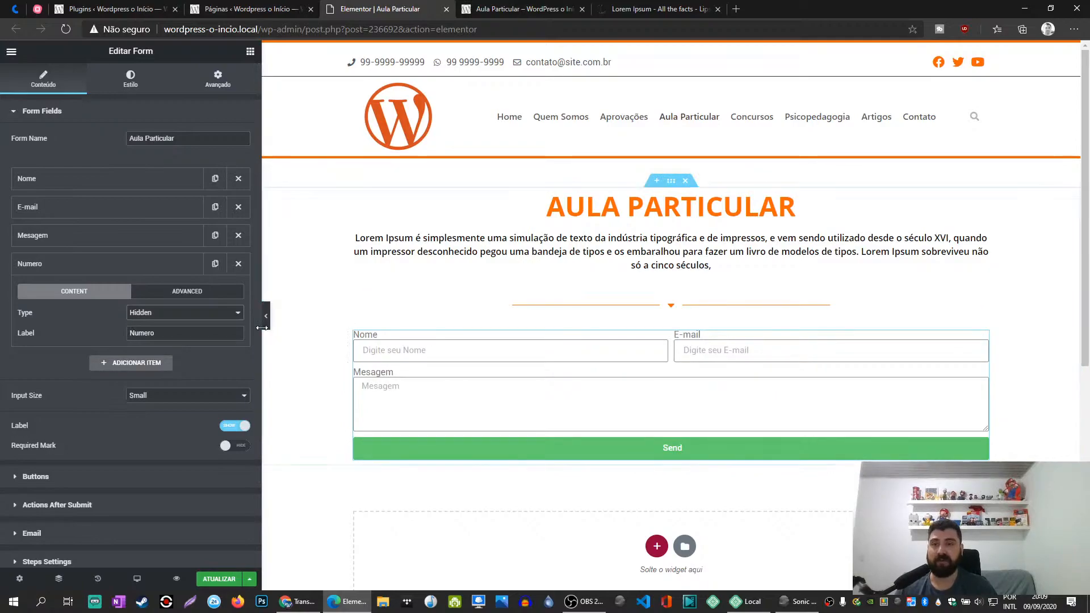
- Switch the Numero field to the Honeypot type and delete the field from the form
click(177, 314)
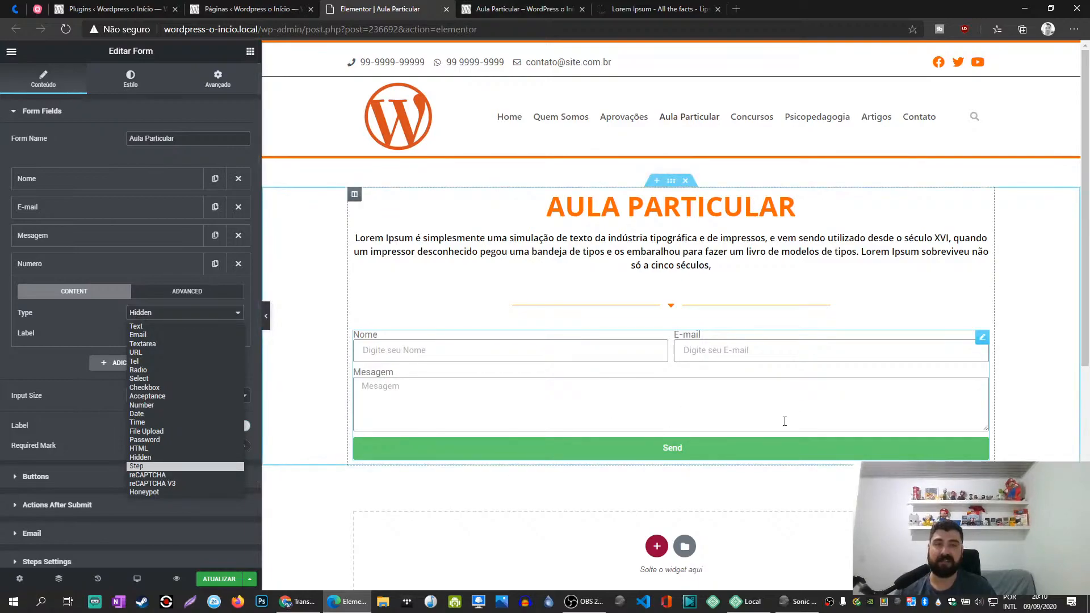
click(167, 491)
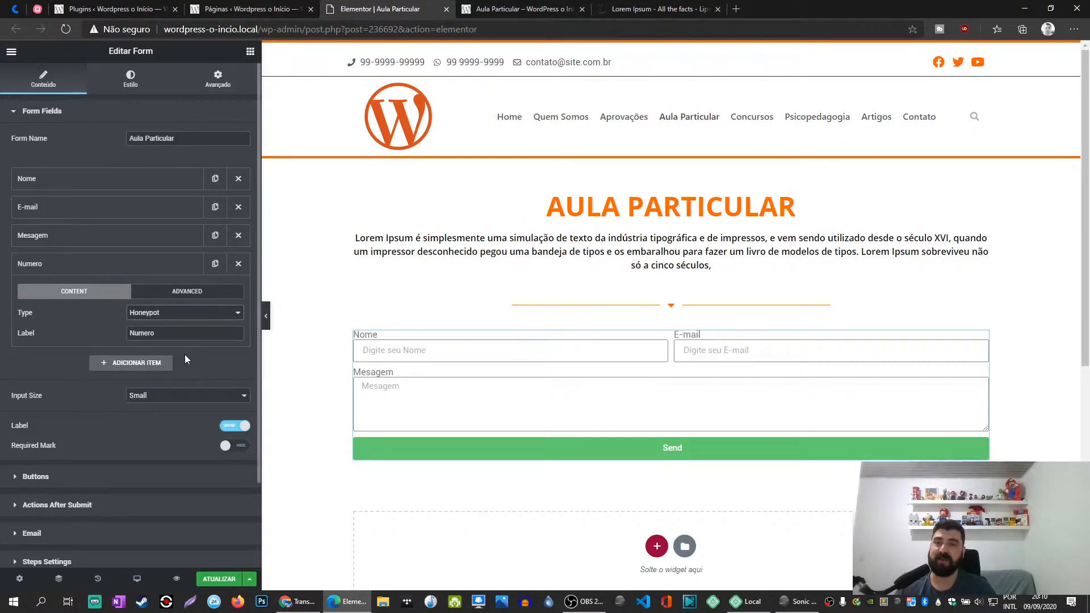
click(238, 264)
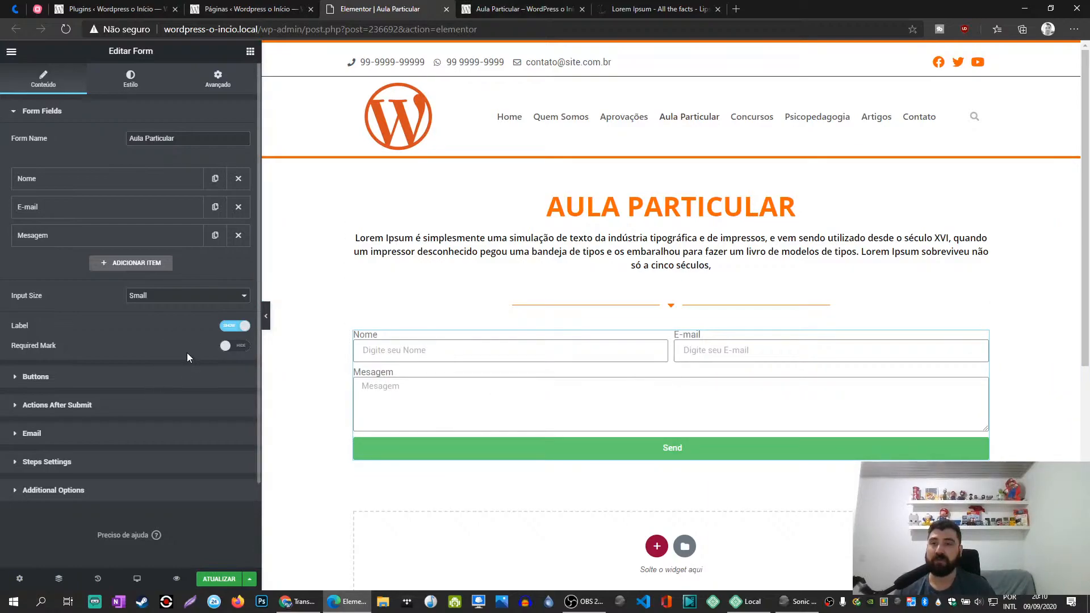
- Compare the form with and without its field labels and leave the labels hidden
click(234, 326)
click(236, 327)
click(235, 327)
click(236, 327)
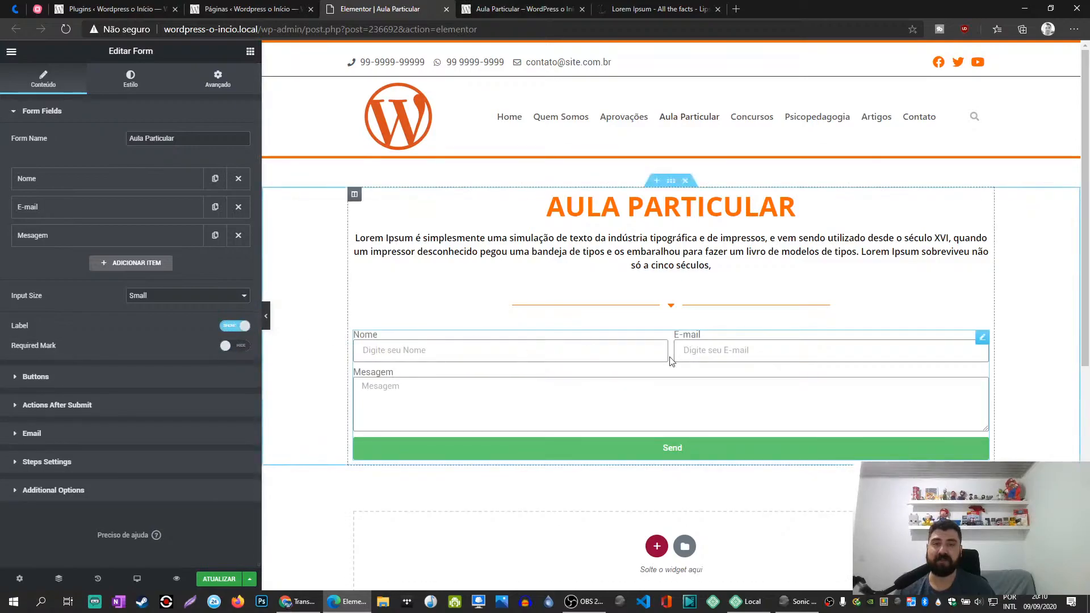
click(248, 329)
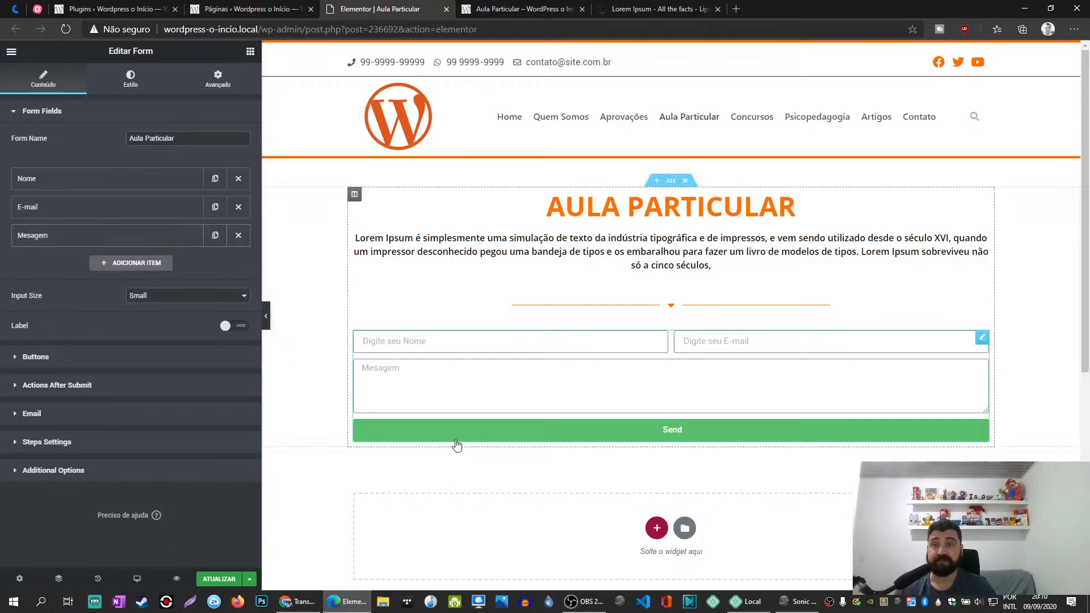
- Show the field labels again to try the Required Mark option, and hide the labels
click(227, 326)
click(231, 327)
click(232, 328)
click(238, 345)
click(237, 344)
click(232, 325)
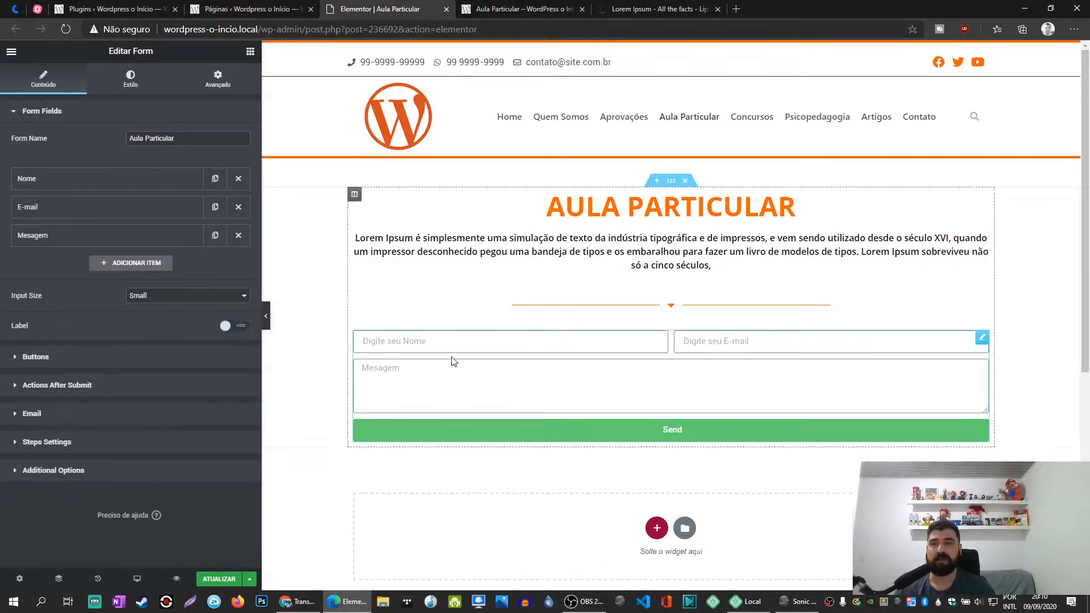
- Set the form's submit button text to "Enviar"
click(146, 359)
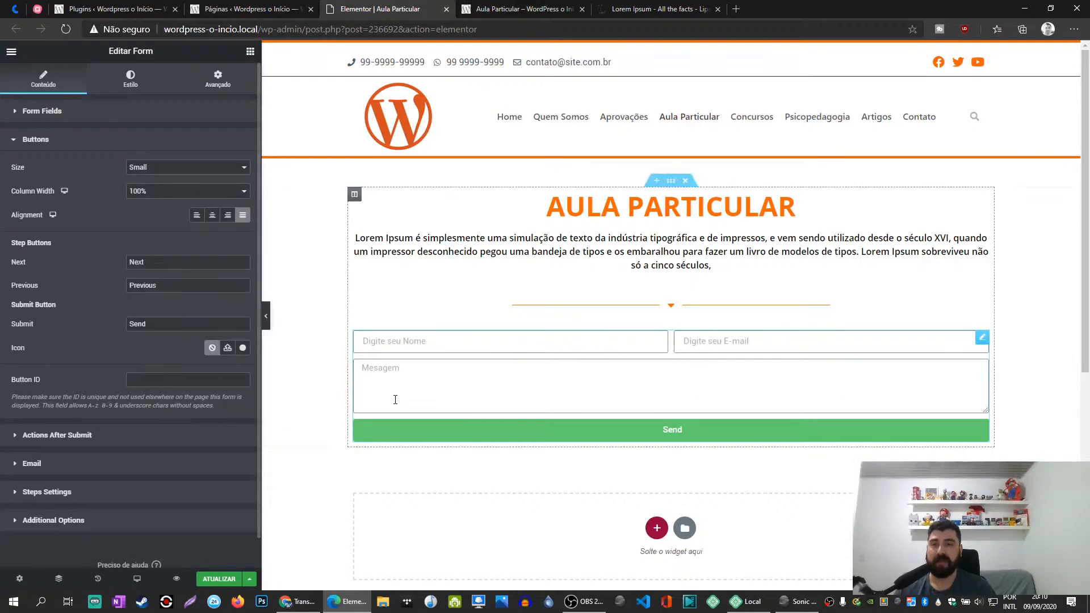
double_click(159, 325)
text(Enviar)
- Set the step buttons' texts to "Próximo" for Next and "Voltar" for Previous
double_click(154, 265)
text(Próximo)
key(Tab)
text(A)
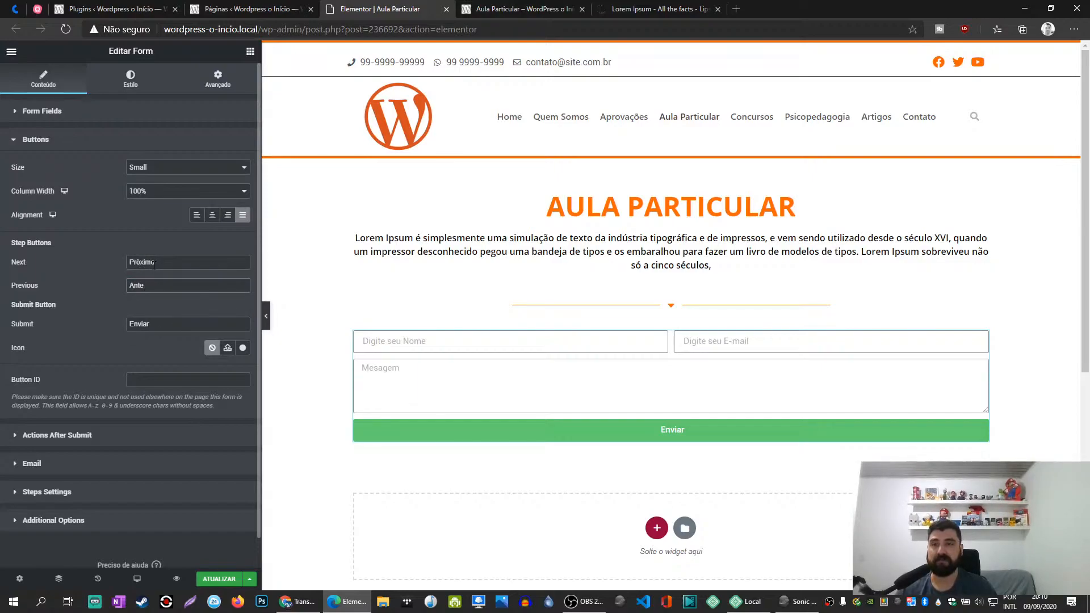
key(BackSpace)
key(BackSpace)
key(BackSpace)
key(BackSpace)
key(BackSpace)
key(BackSpace)
key(BackSpace)
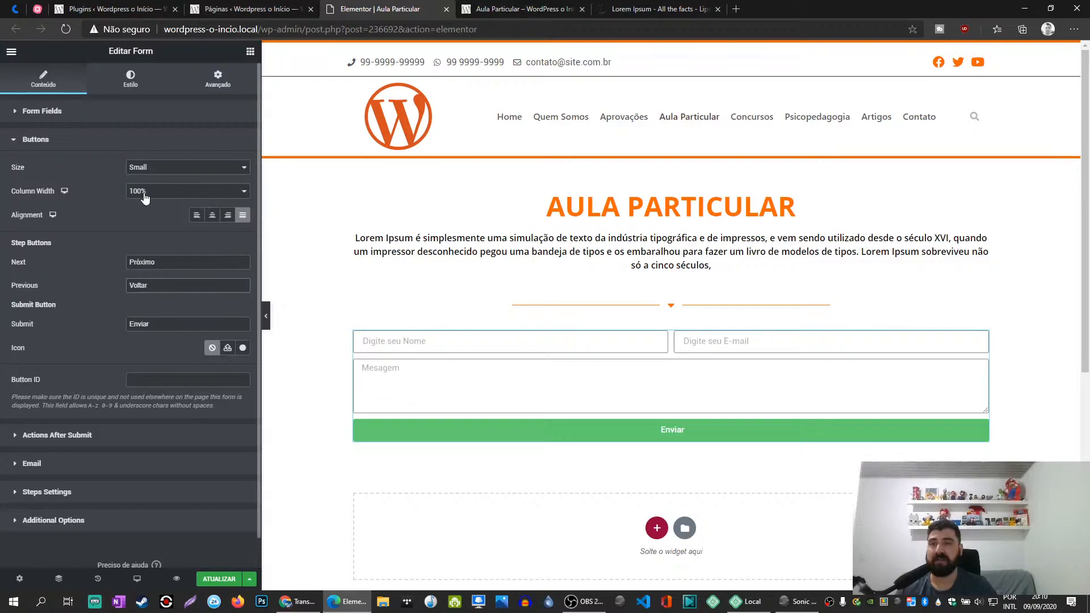
- Compare the left, right and justified alignments for the Enviar button and leave it centred
click(212, 215)
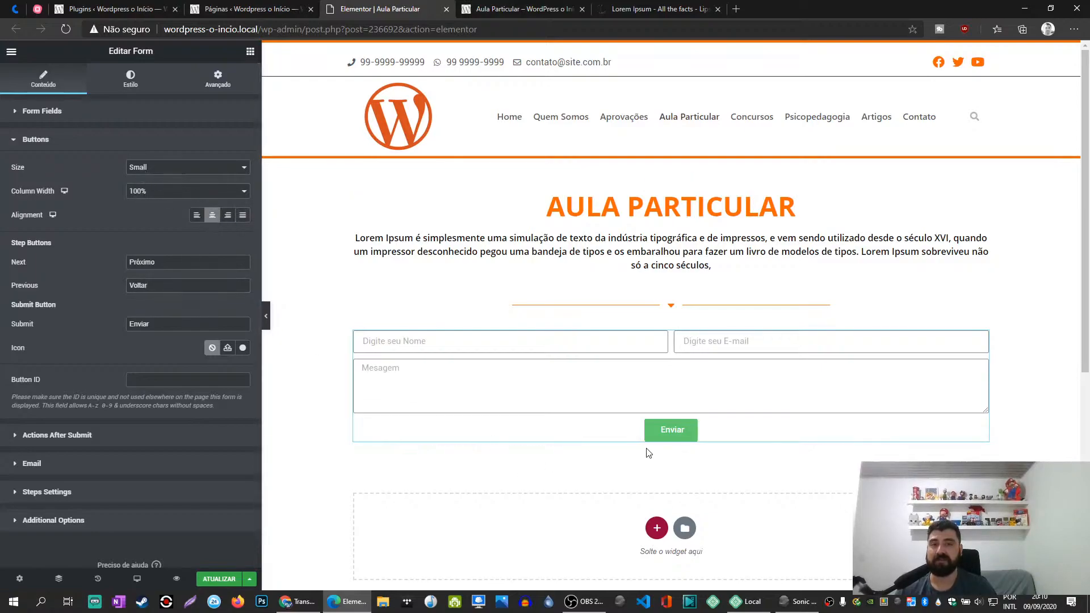
click(197, 214)
click(229, 217)
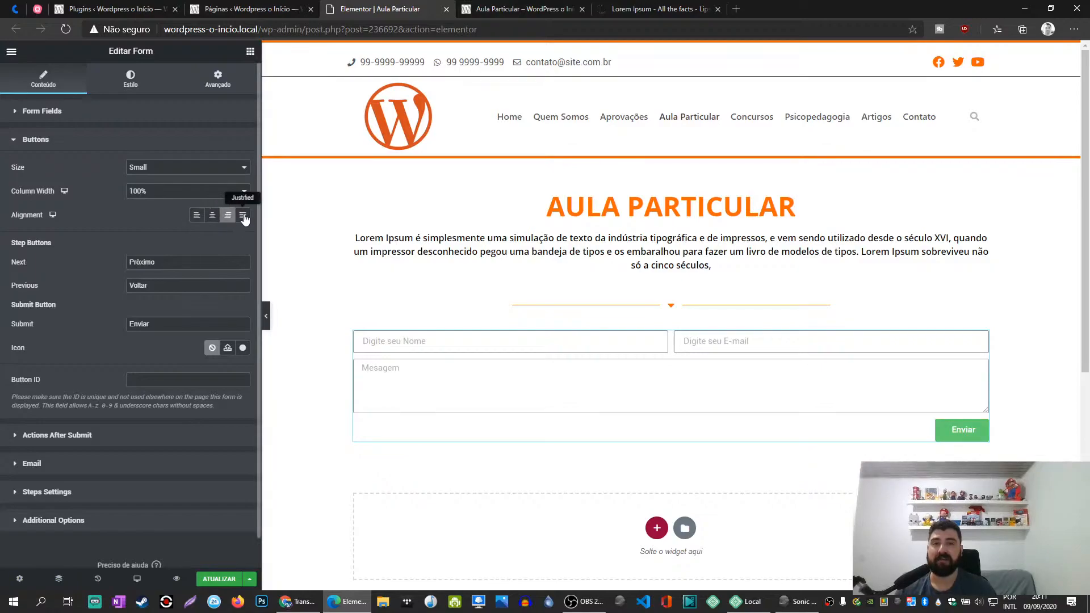
click(243, 217)
click(212, 216)
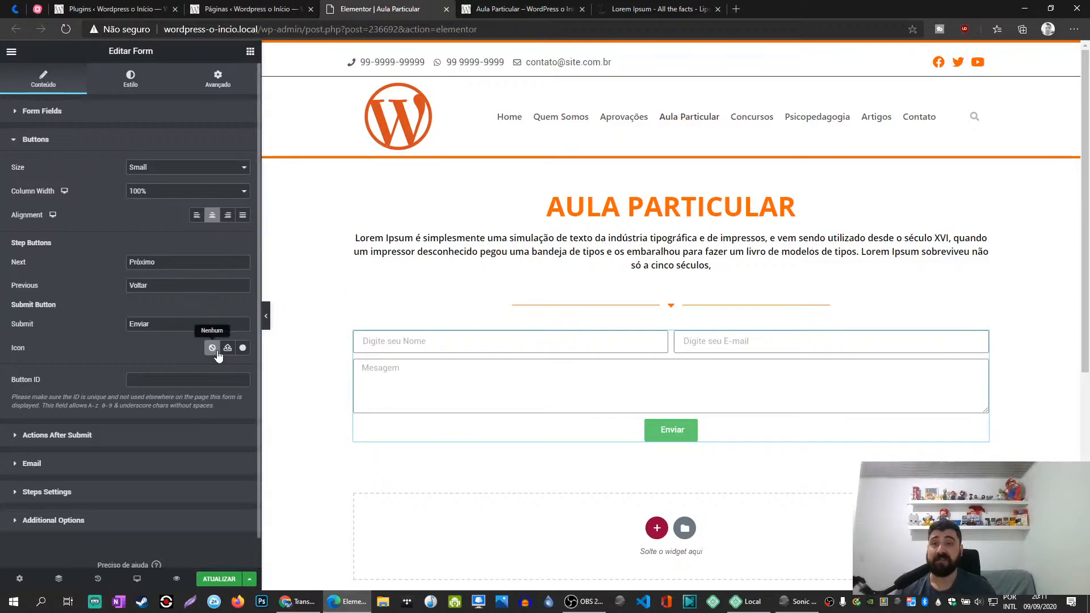
- Add the Bell icon from the icon library to the Enviar button
click(242, 348)
click(441, 269)
click(832, 529)
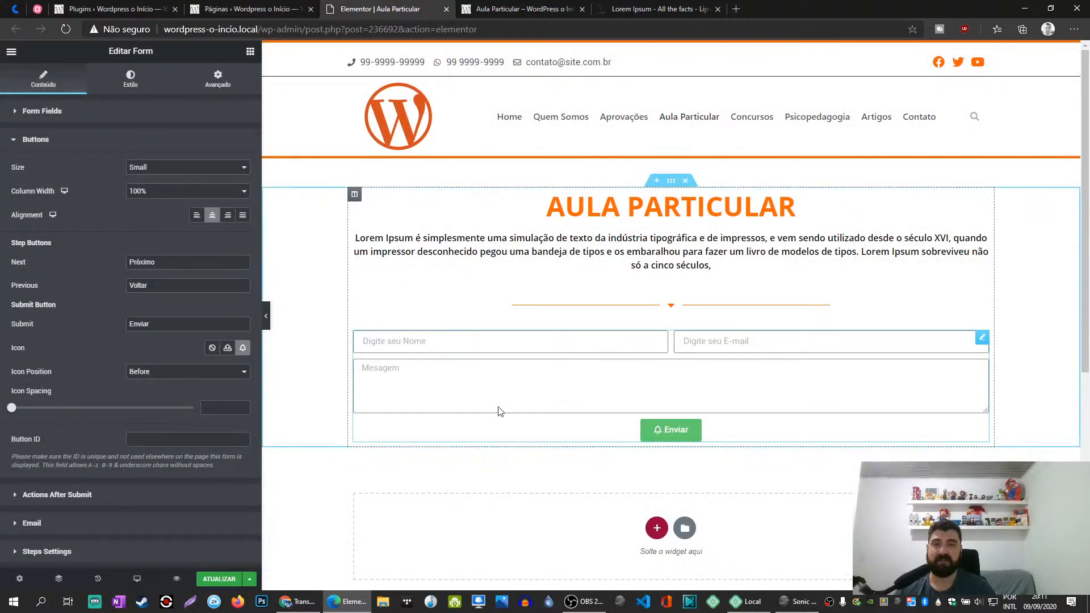
- Find the envelope icons in the icon library and insert the solid Envelope as the Enviar button's icon
click(241, 349)
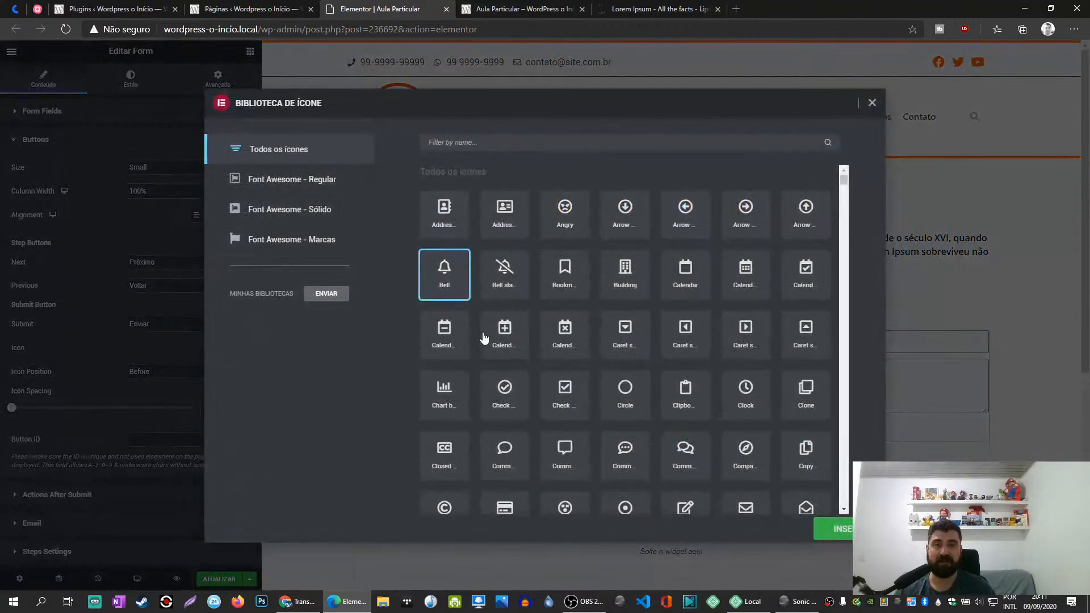
click(504, 148)
text(se)
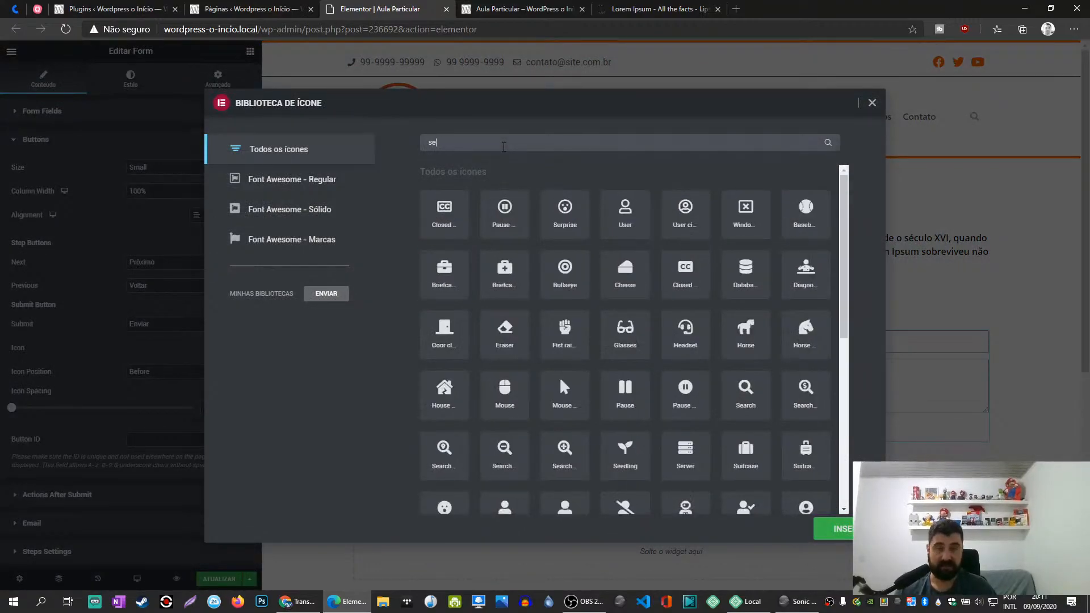
text(nda)
key(ctrl+a)
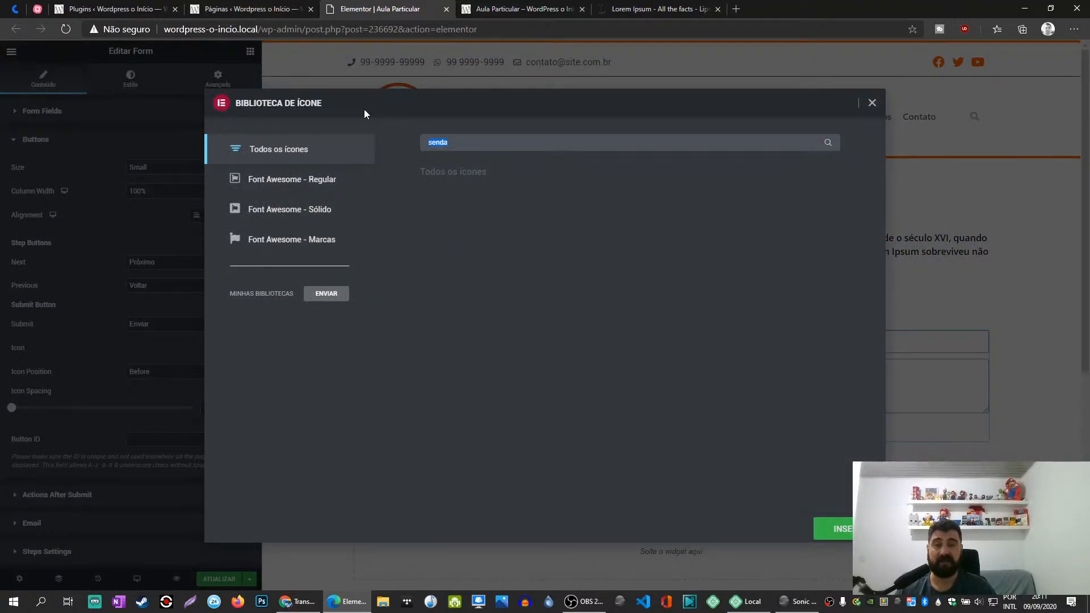
text(enve)
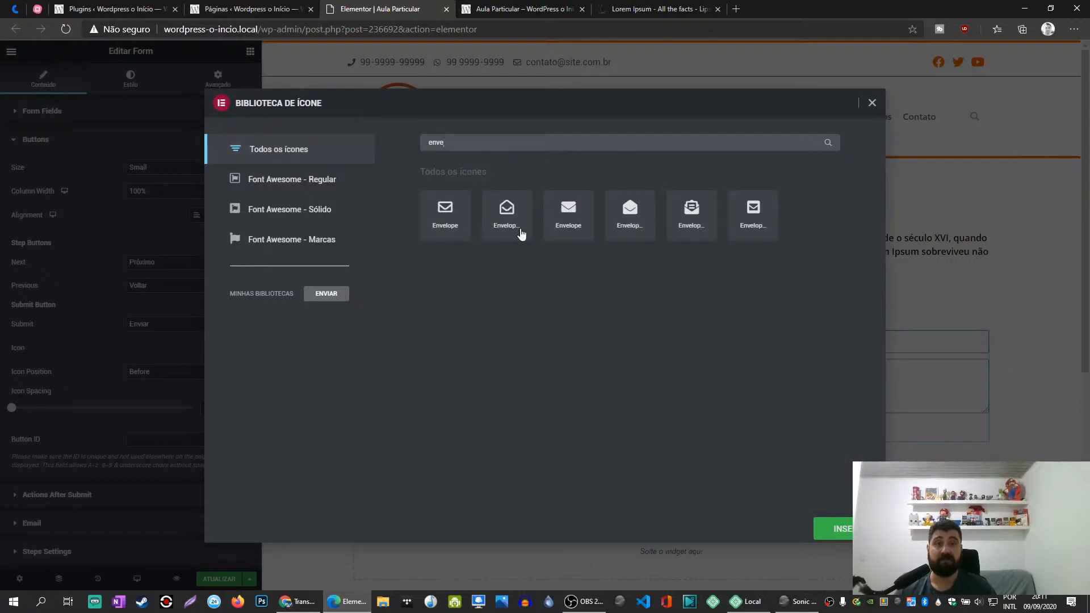
click(566, 222)
click(840, 530)
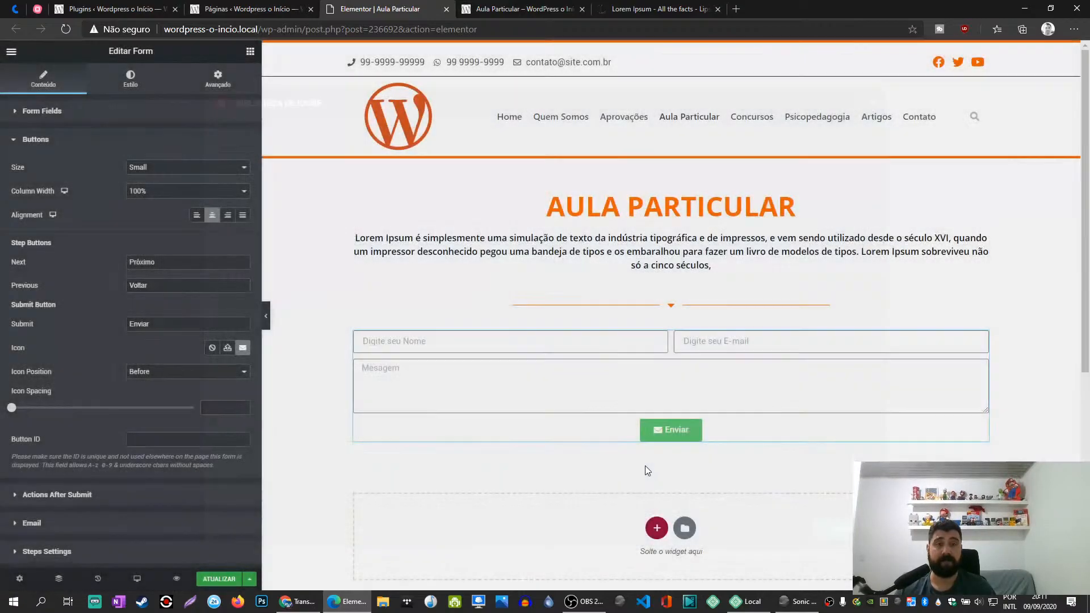
- Look at the media library for uploading a custom button icon, and close it without choosing a file
click(228, 348)
key(Escape)
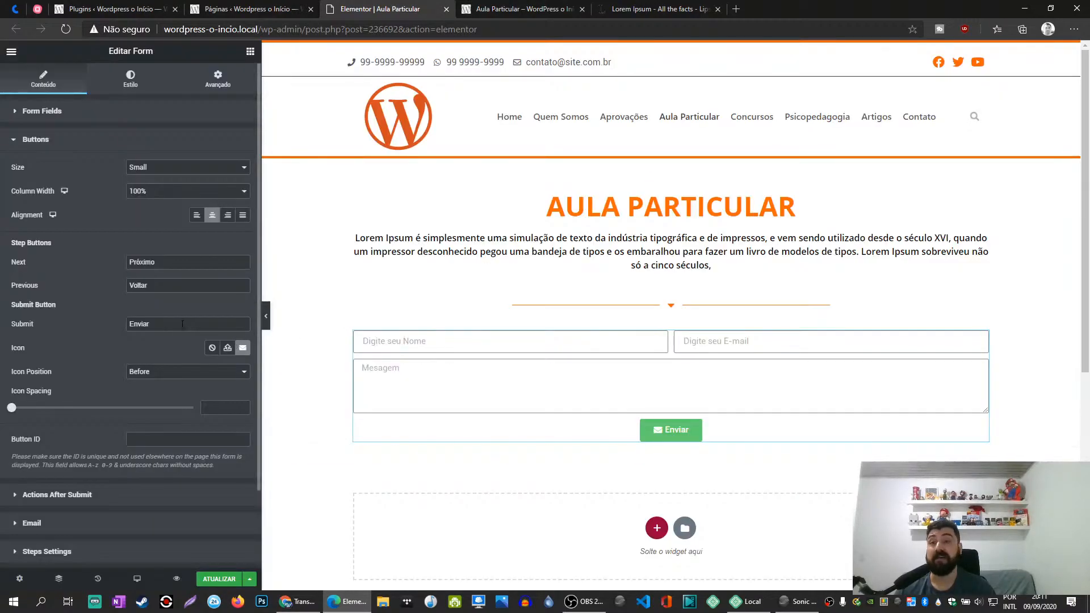
click(226, 348)
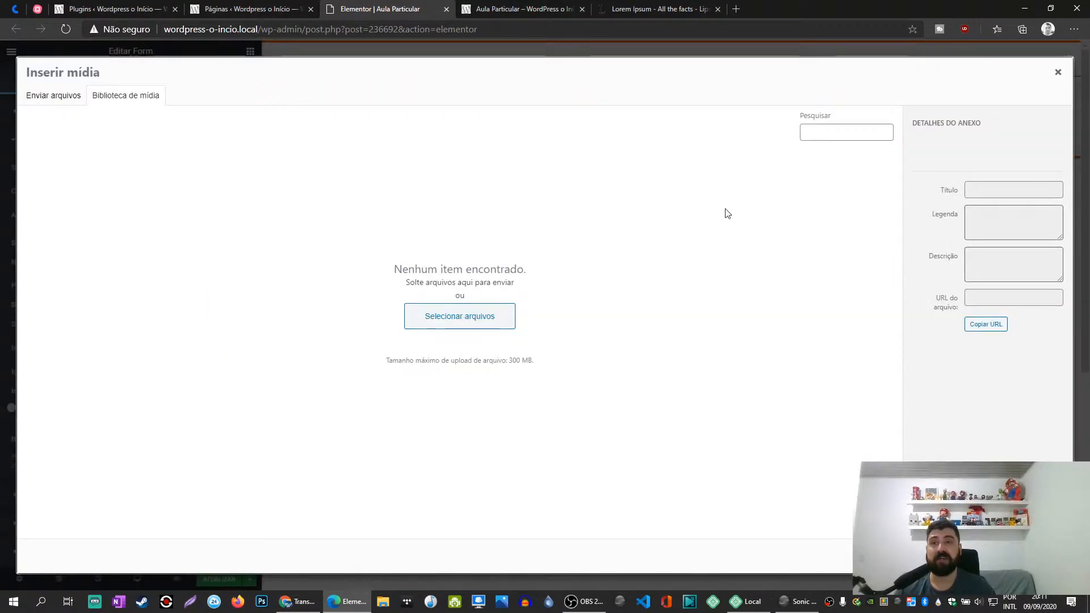
click(1058, 77)
- Search the icon library for "upl" and insert the cloud upload icon as the Enviar button's icon
click(241, 348)
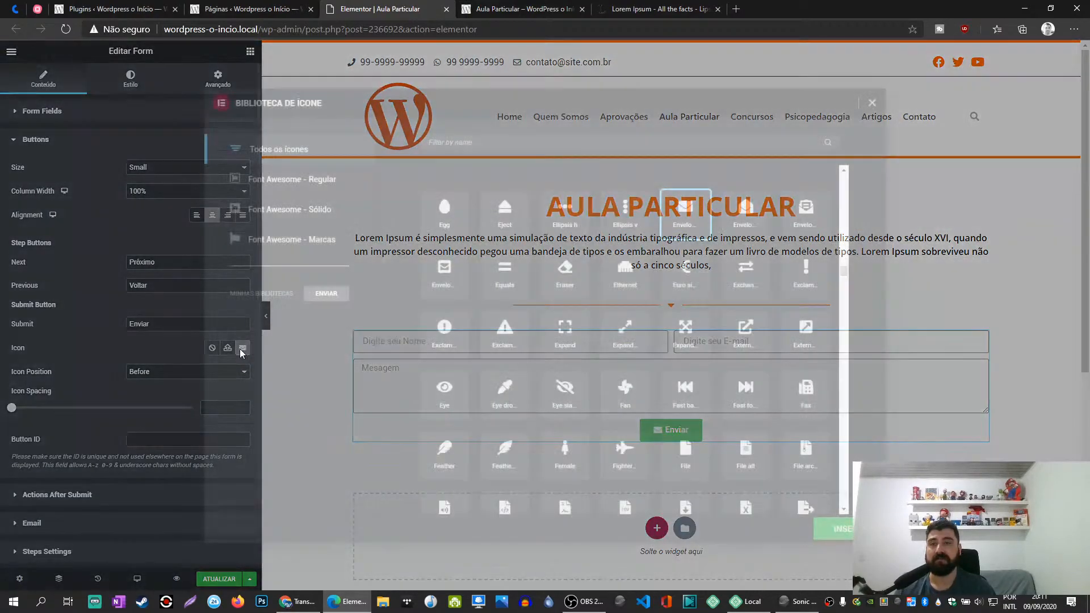
click(480, 146)
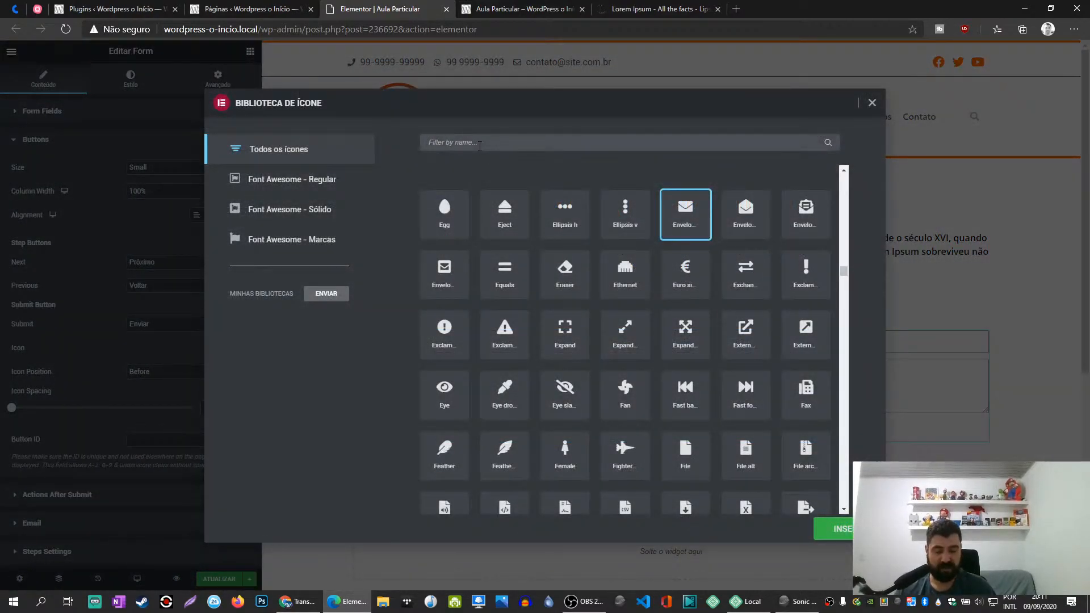
text(upl)
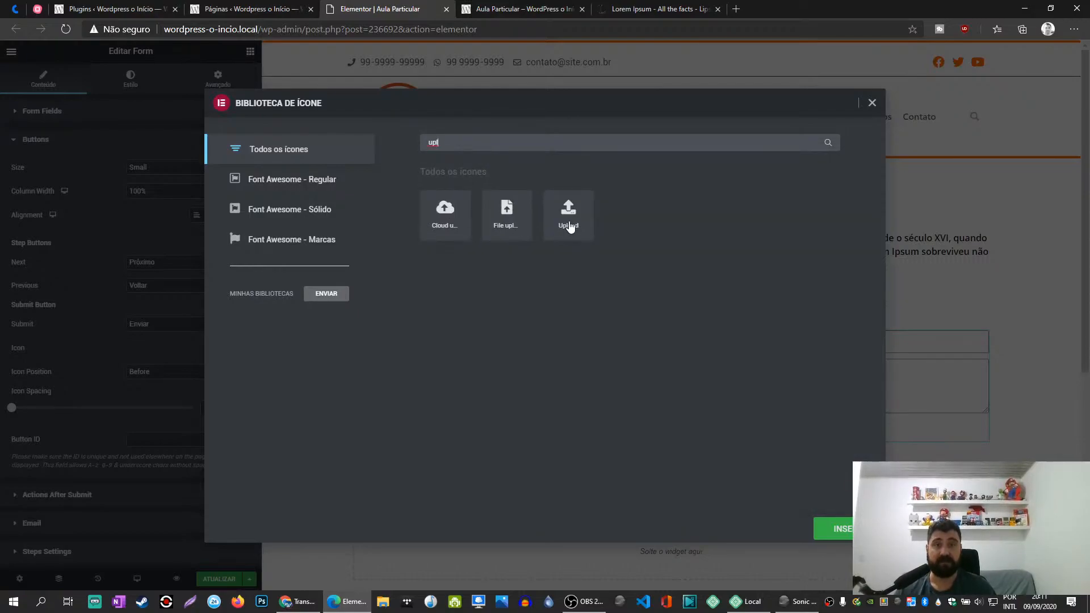
click(446, 211)
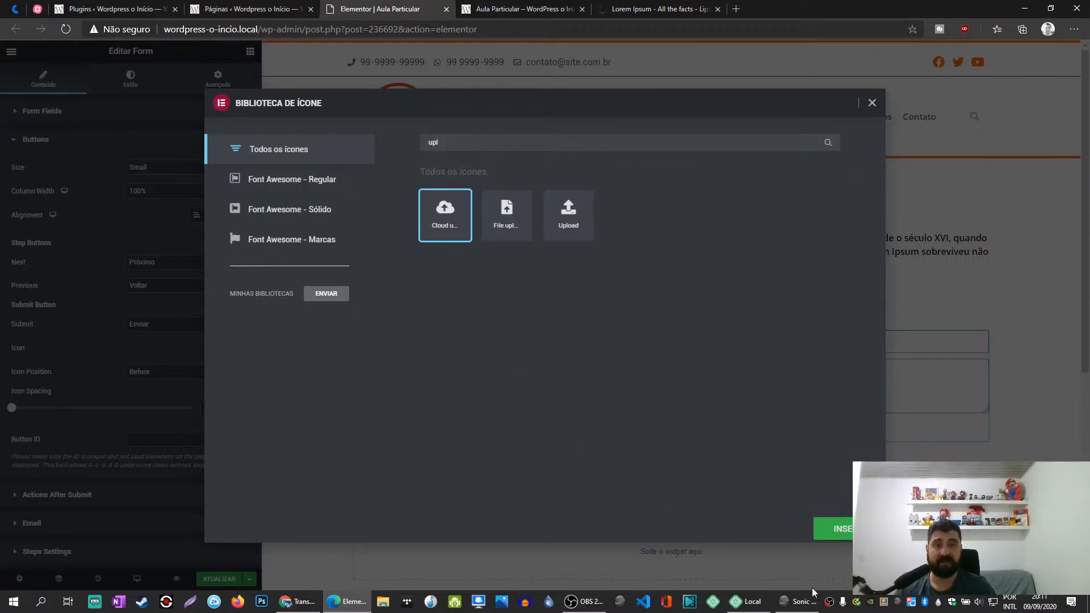
click(839, 530)
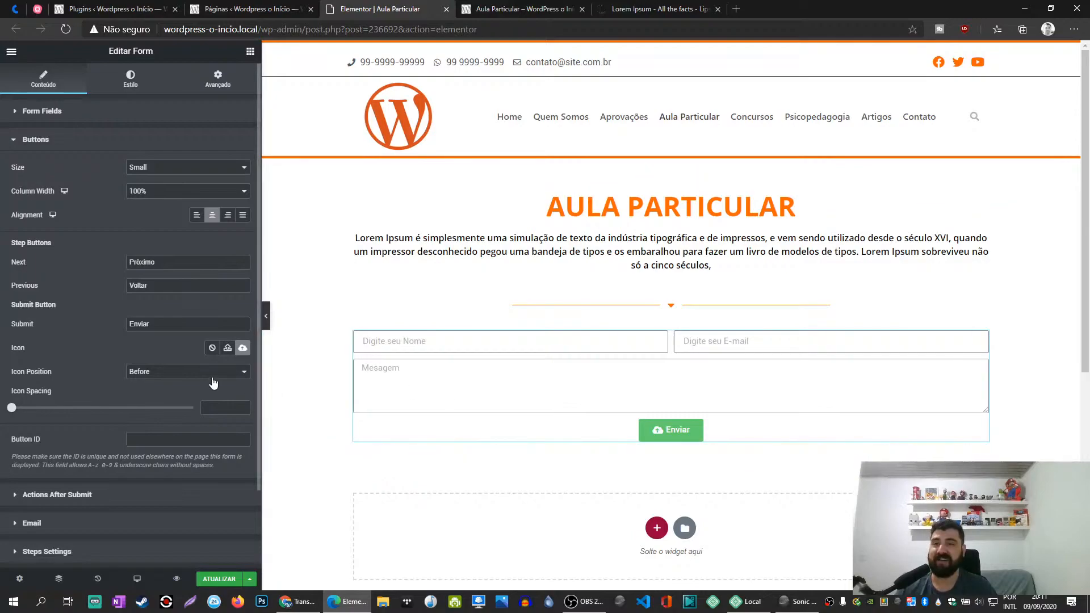
- Position the Enviar button's icon after the text and set the icon spacing to 20
click(182, 373)
click(160, 393)
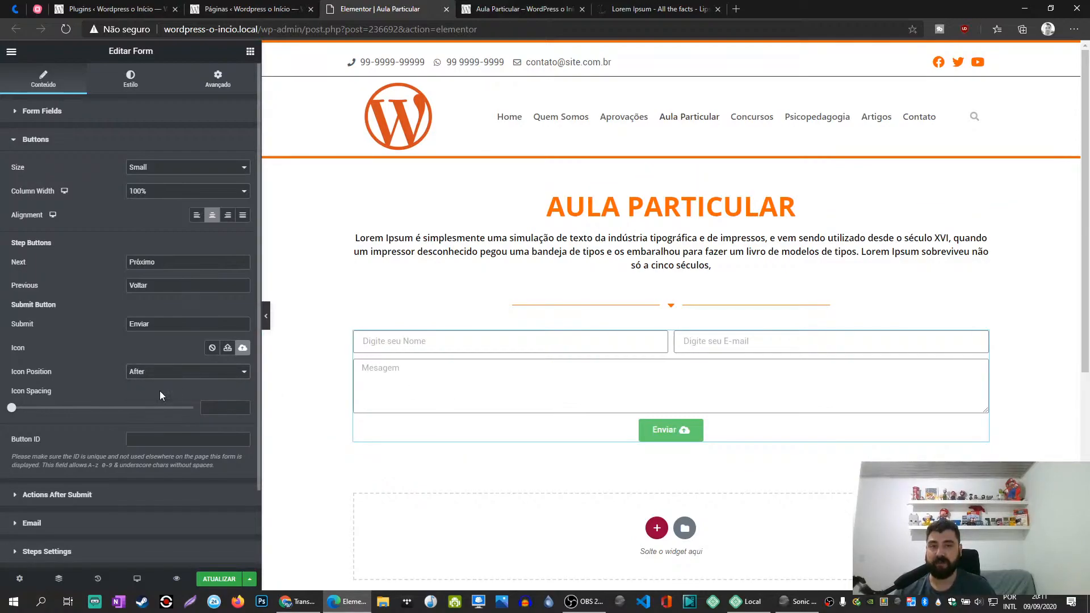
drag(11, 407, 84, 423)
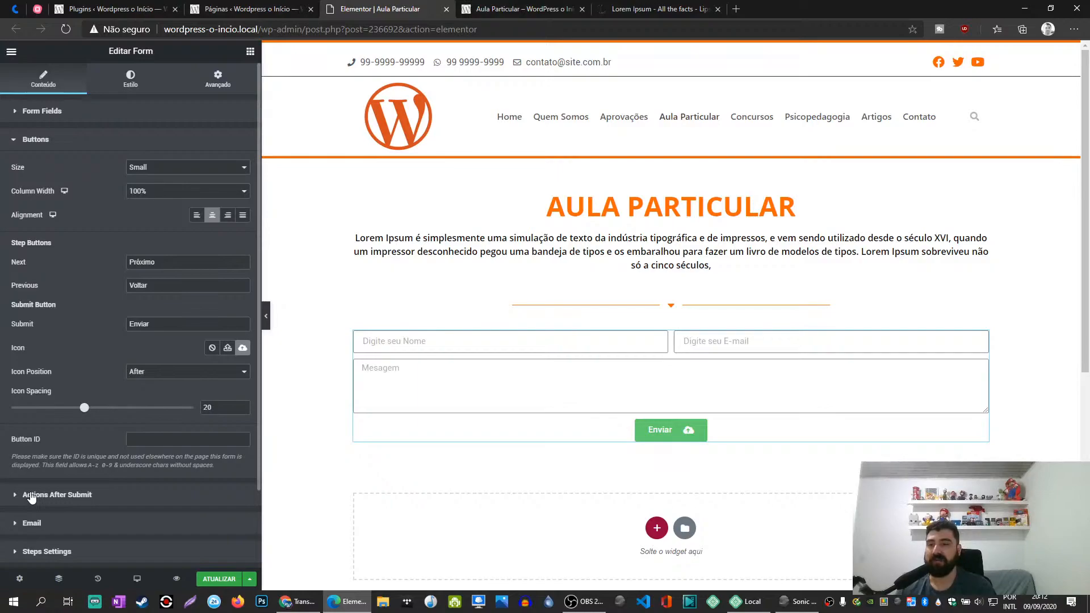
- Add Email 2 and Redirect to the form's actions after submit
click(31, 498)
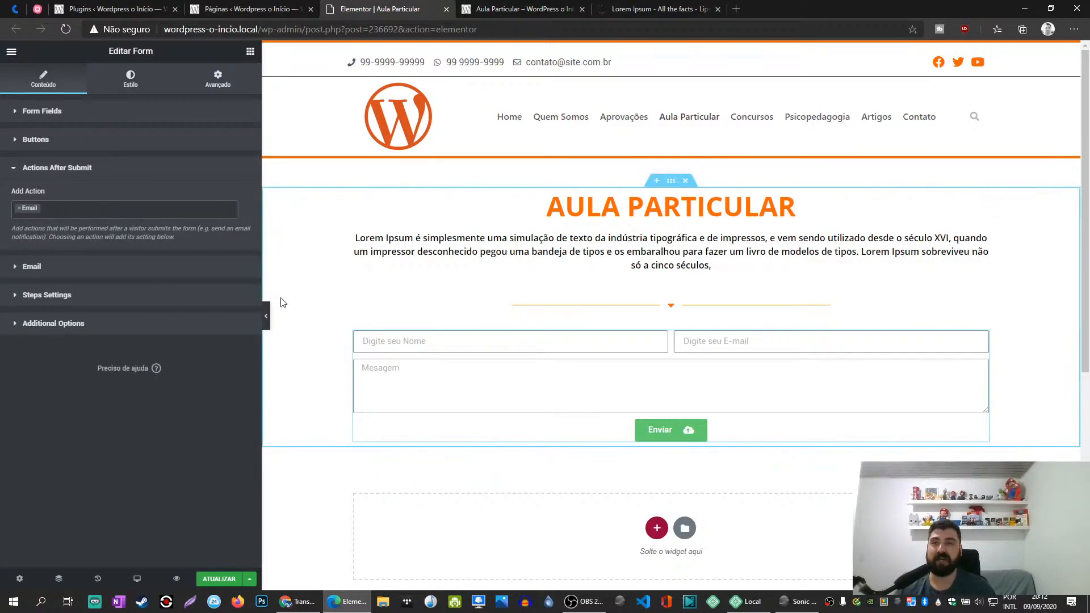
click(30, 210)
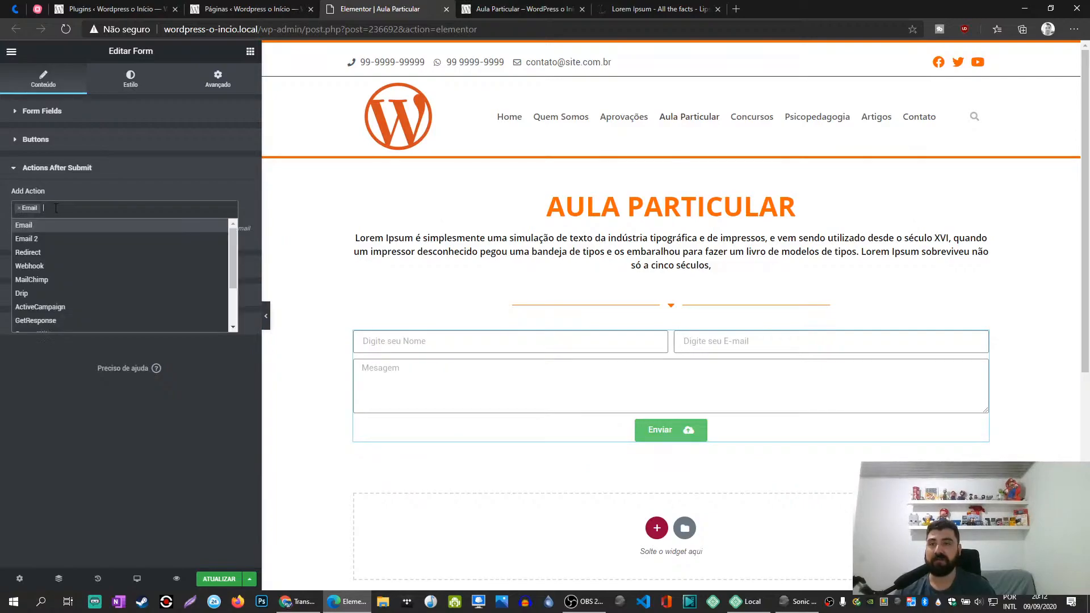
click(40, 239)
click(57, 208)
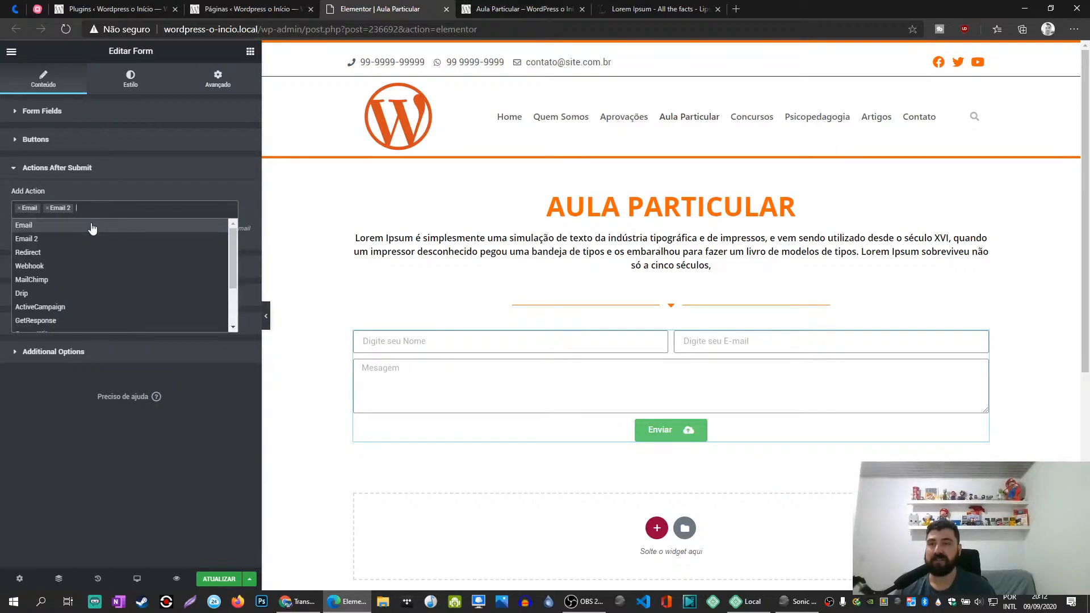
scroll(63, 298, down, 1)
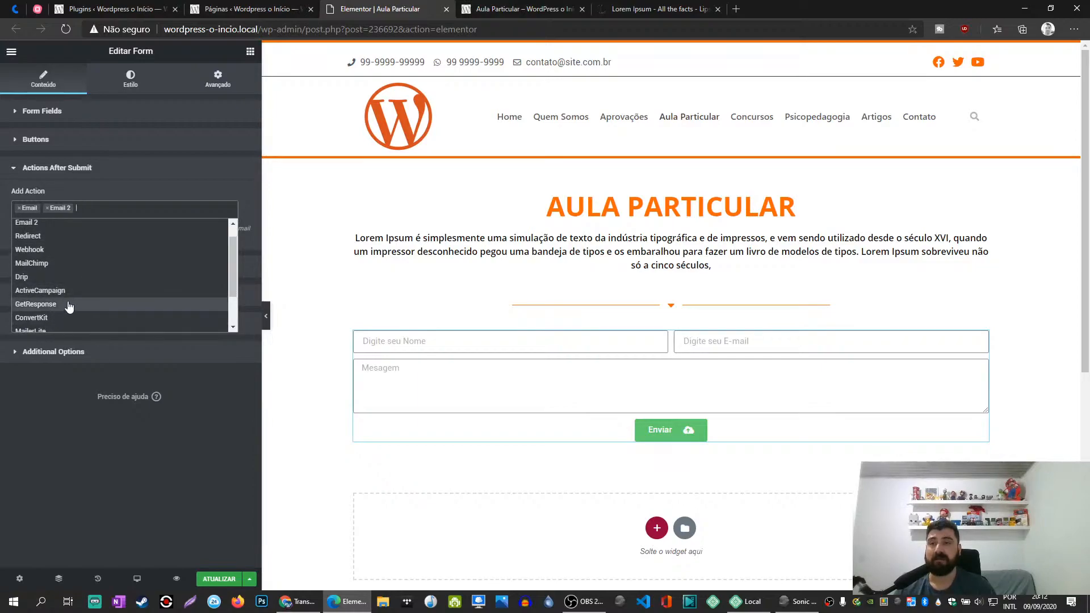
scroll(60, 293, down, 1)
scroll(60, 292, down, 2)
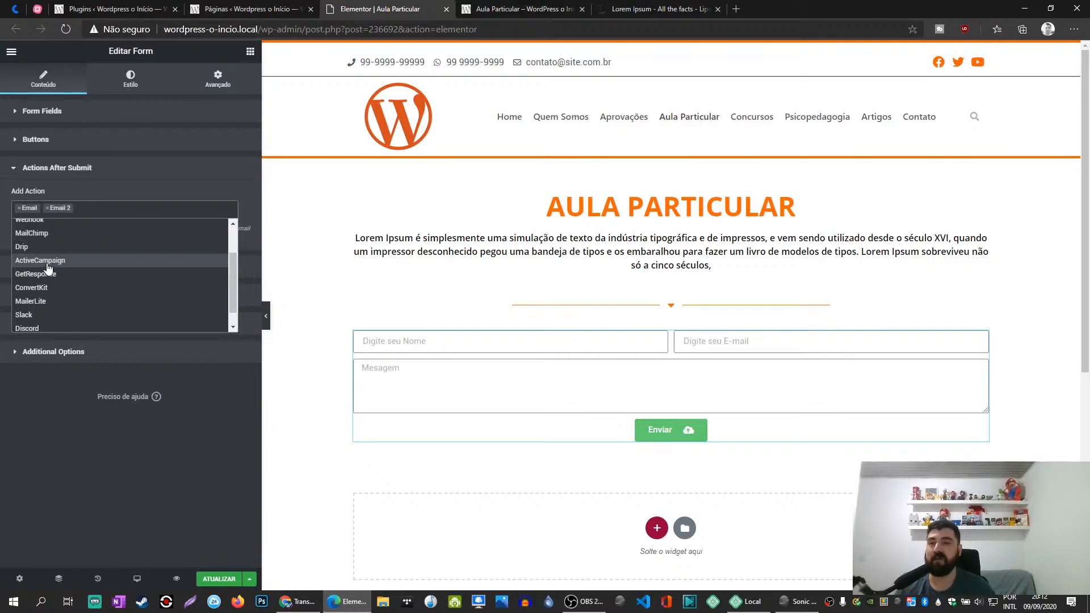
scroll(63, 295, up, 2)
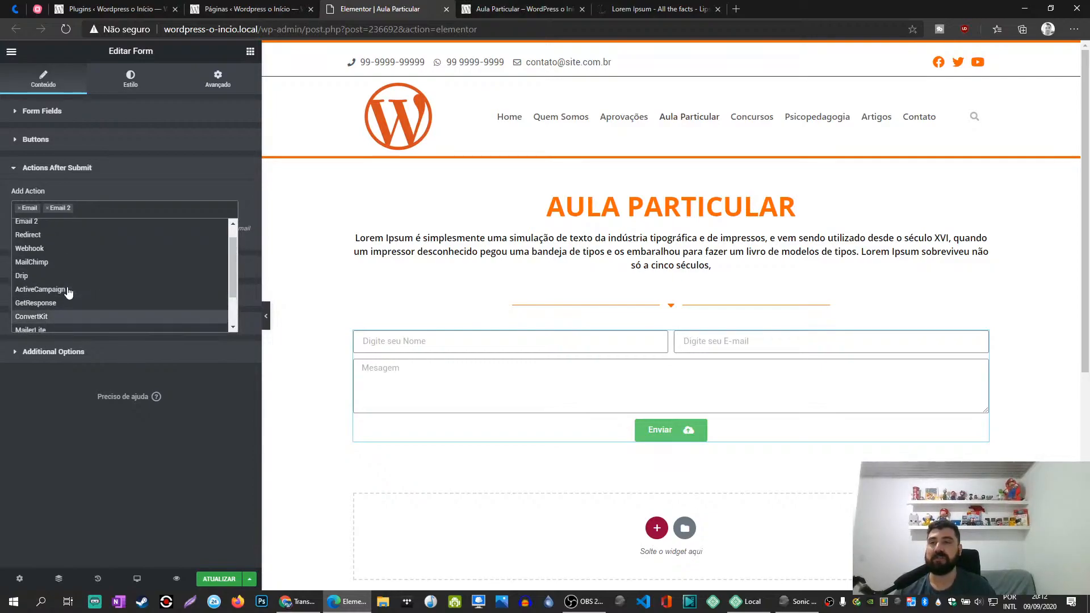
click(53, 241)
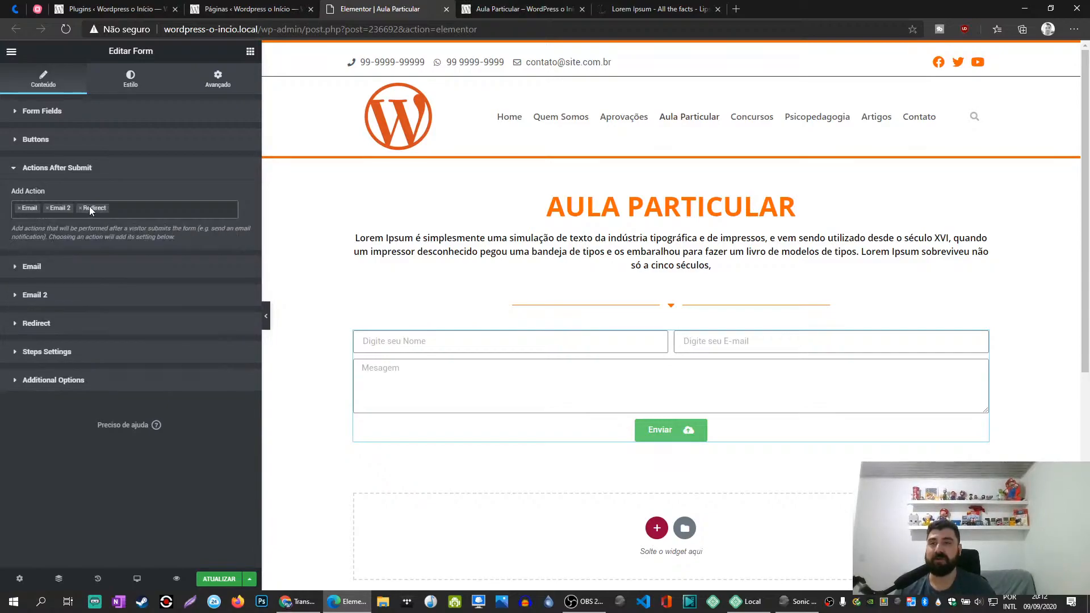
- Look through the settings of the form's Redirect, Email 2 and Email actions
click(51, 323)
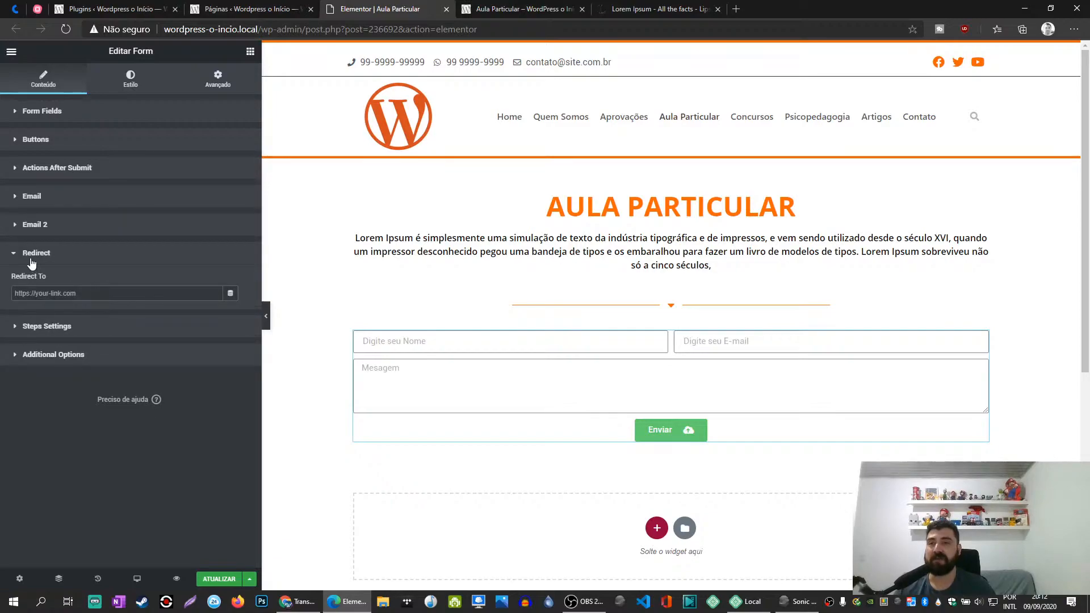
click(33, 253)
click(35, 225)
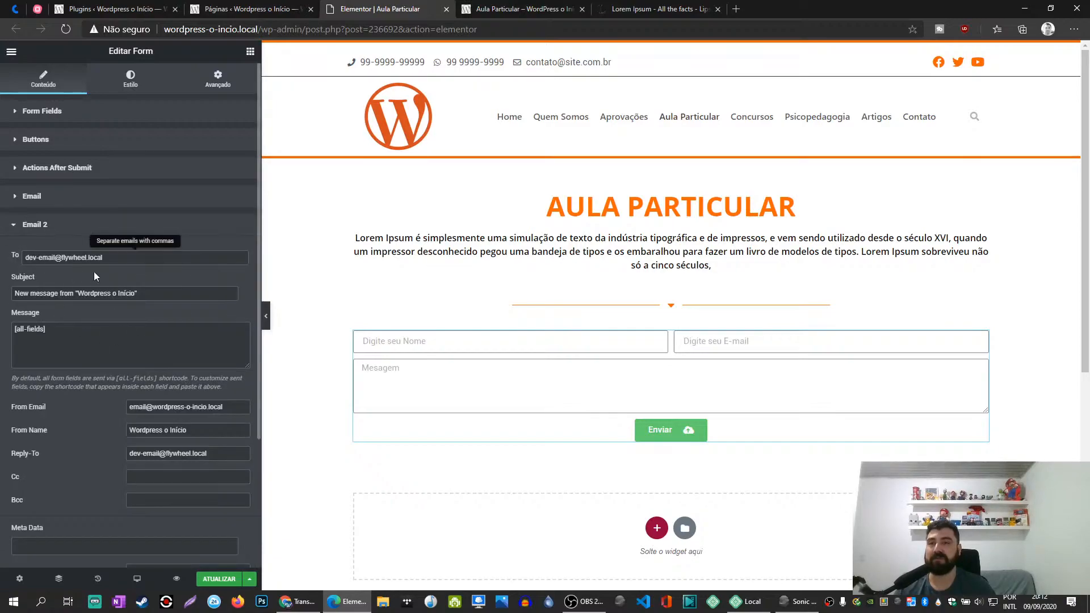
click(68, 226)
click(46, 193)
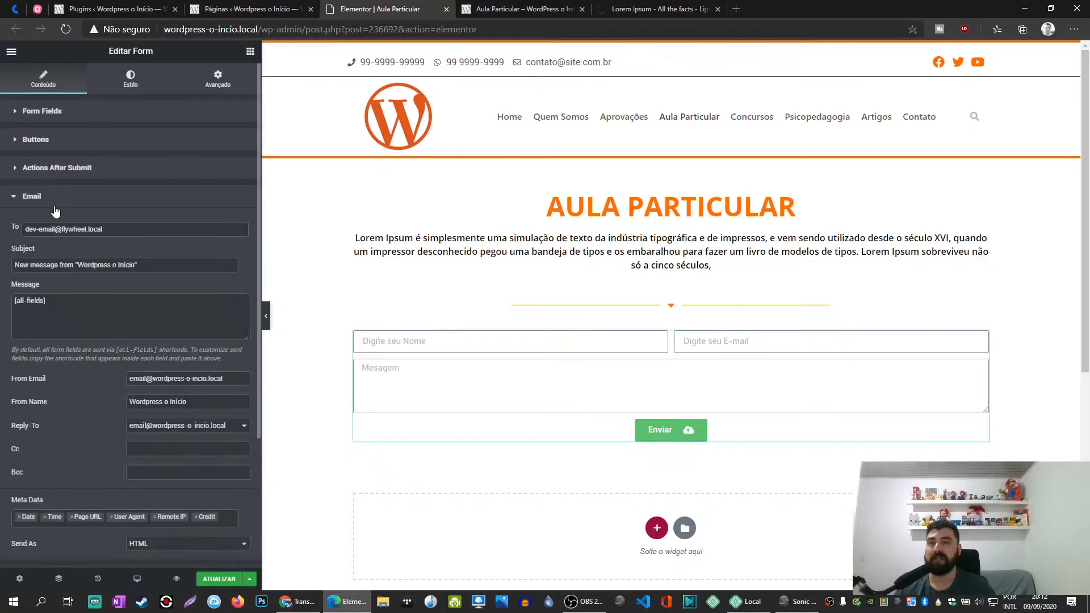
click(45, 196)
- Remove Email 2 and Redirect from the form's actions after submit
click(53, 170)
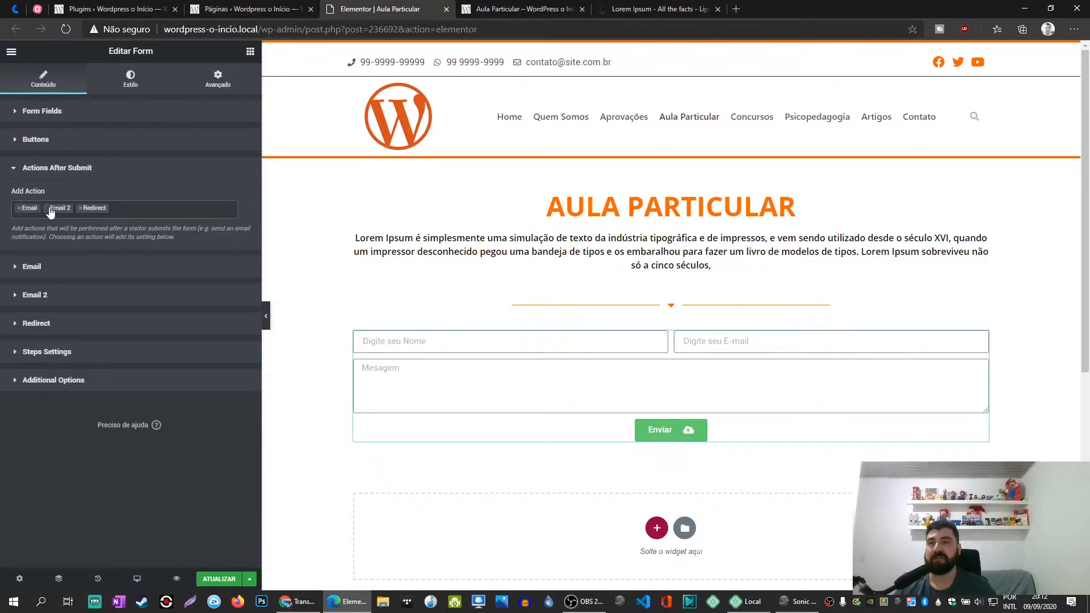
click(49, 208)
click(49, 208)
- Add Popup to the form's actions after submit and check the choices its Action setting offers
scroll(52, 284, down, 3)
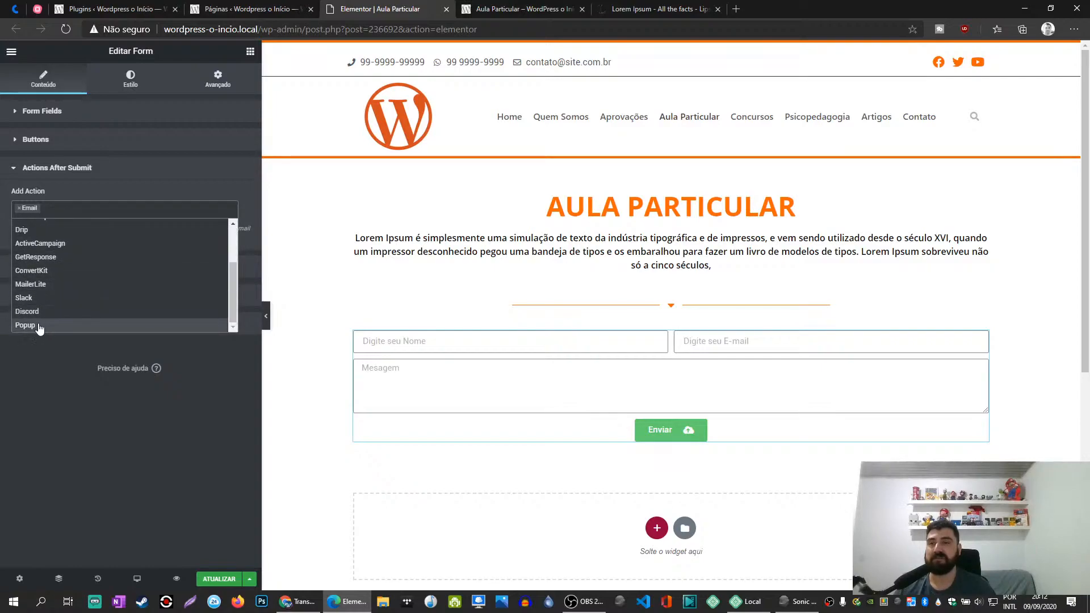
click(26, 325)
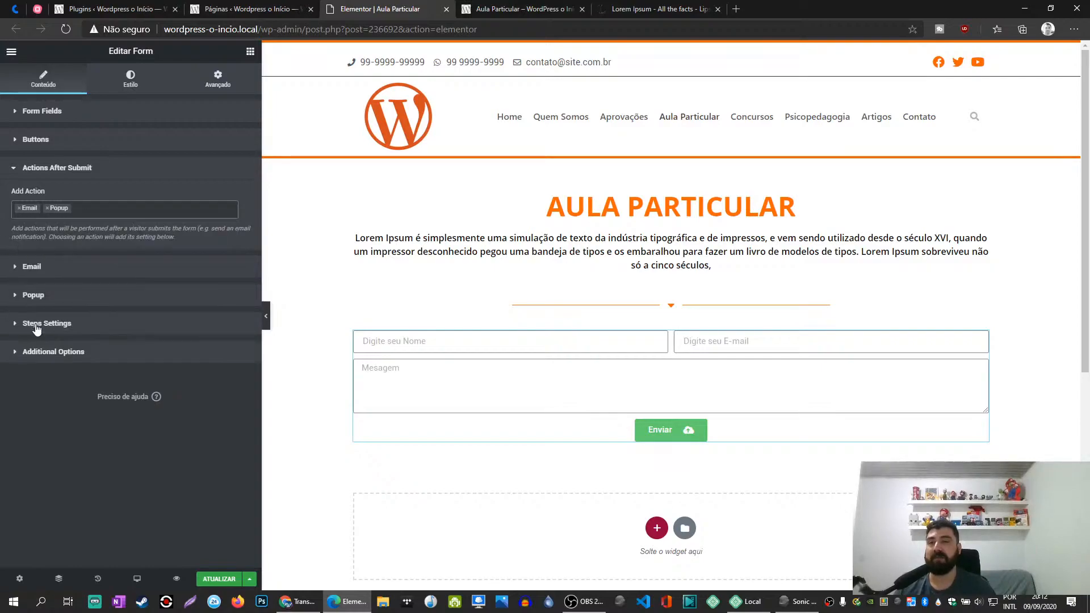
click(55, 298)
click(143, 254)
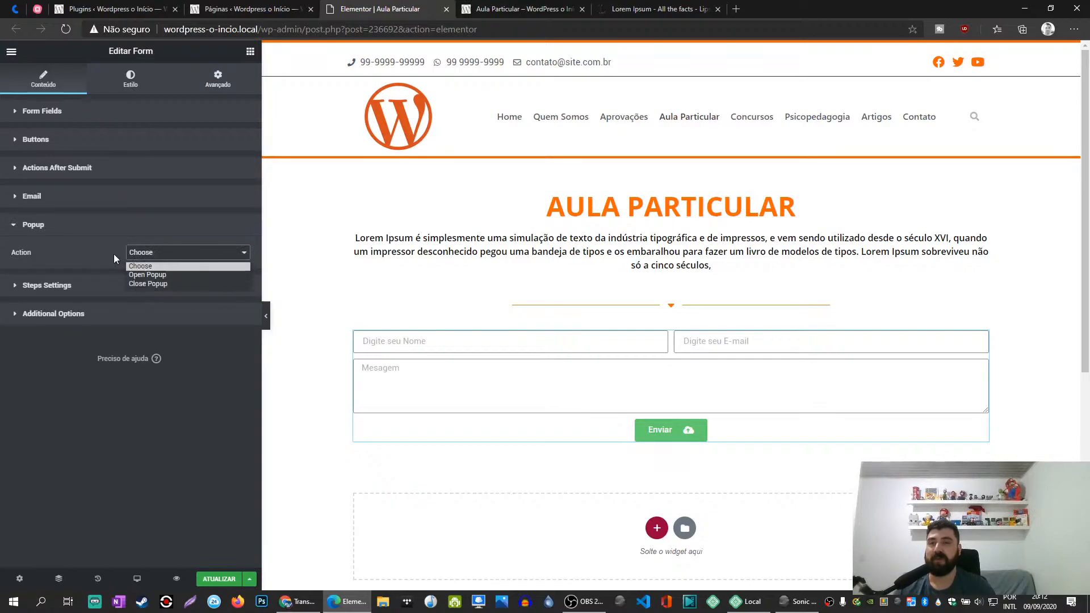
click(98, 249)
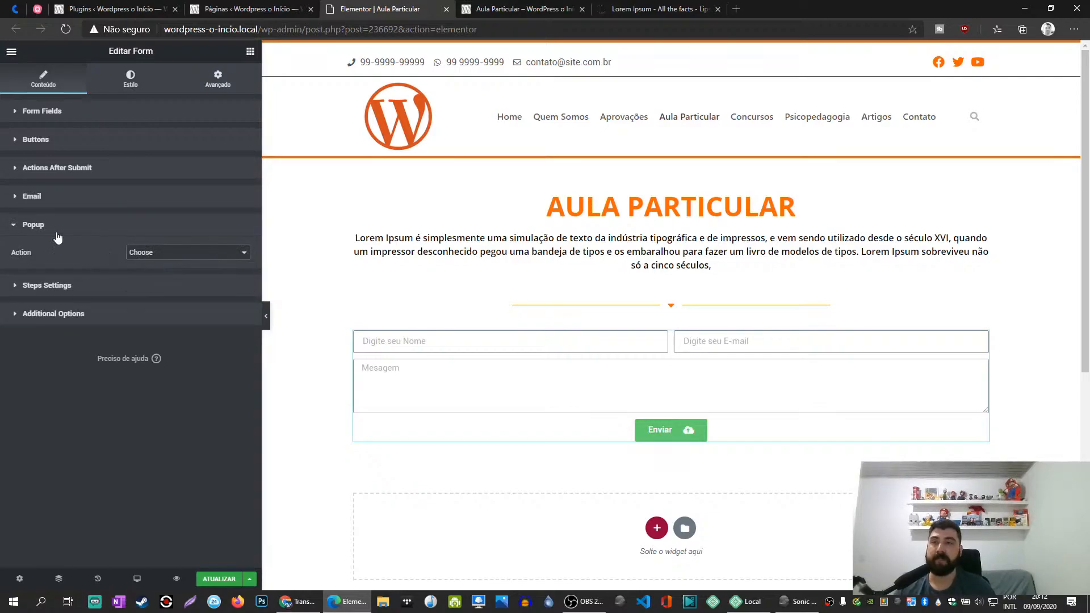
click(46, 226)
- Start a new template of type Popup in the WordPress Theme Builder and close the dialog without creating it
click(244, 9)
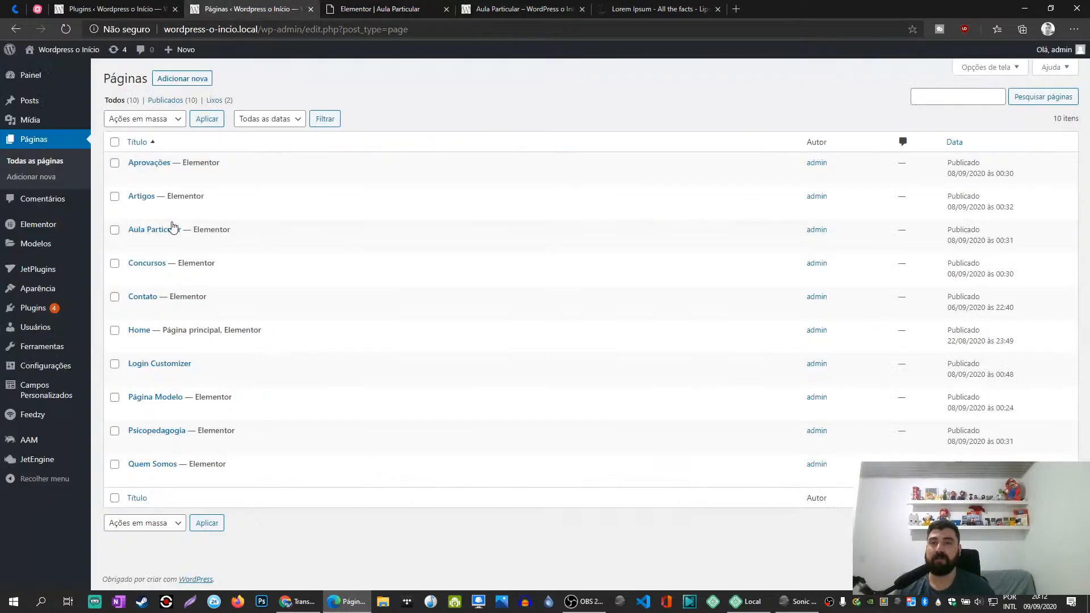
mouse_move(49, 287)
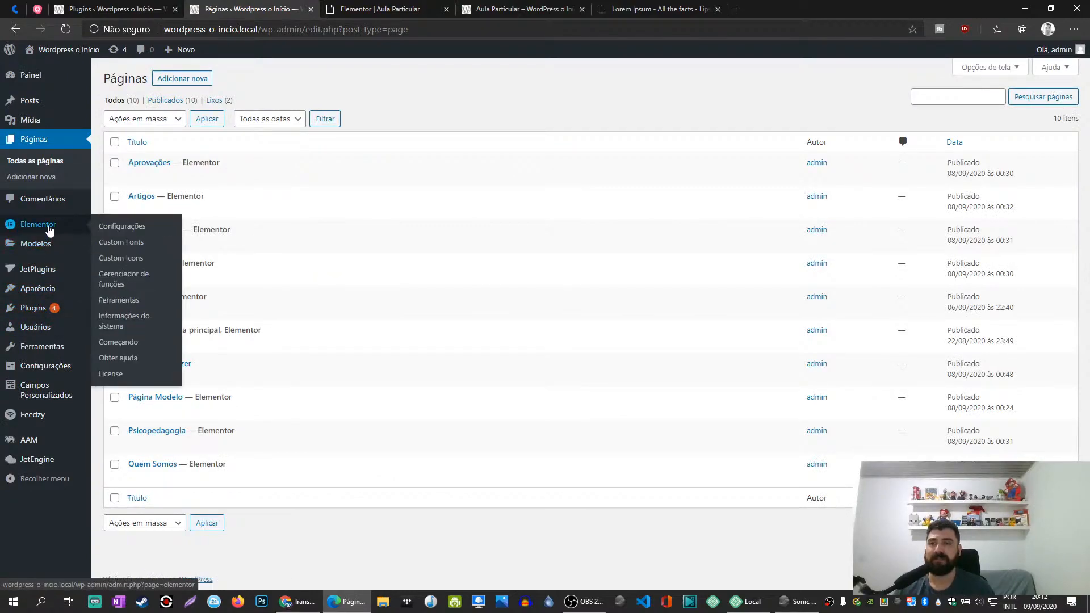
mouse_move(48, 249)
click(117, 279)
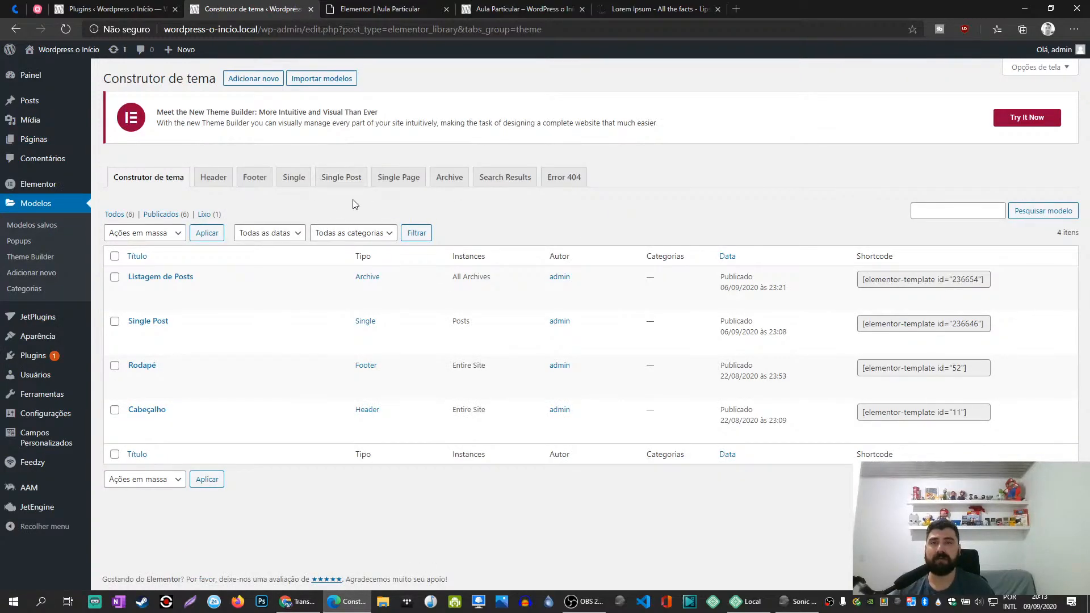
click(251, 79)
click(597, 314)
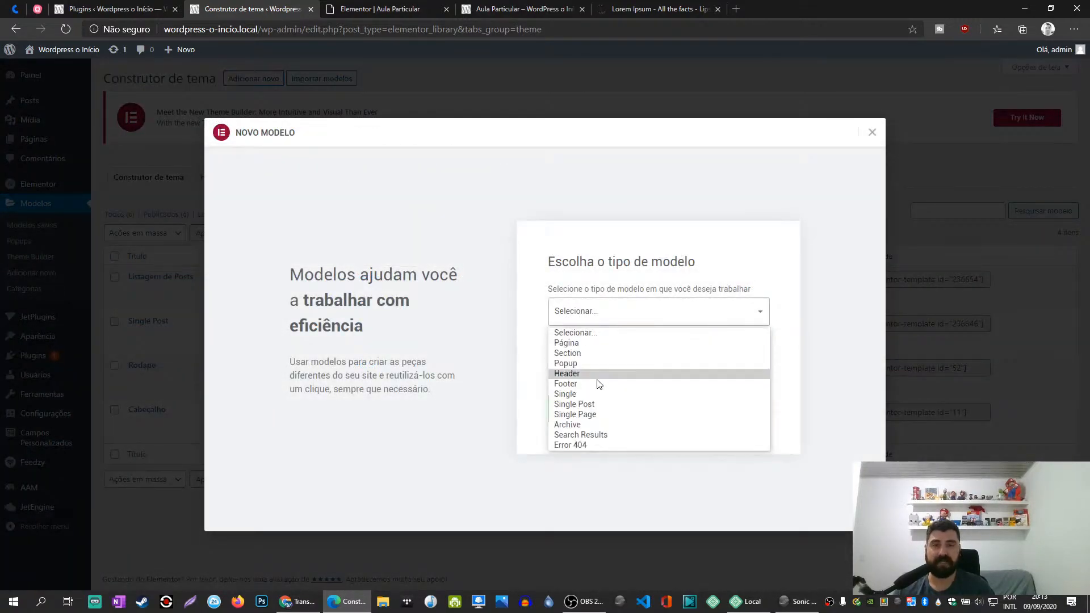
click(572, 363)
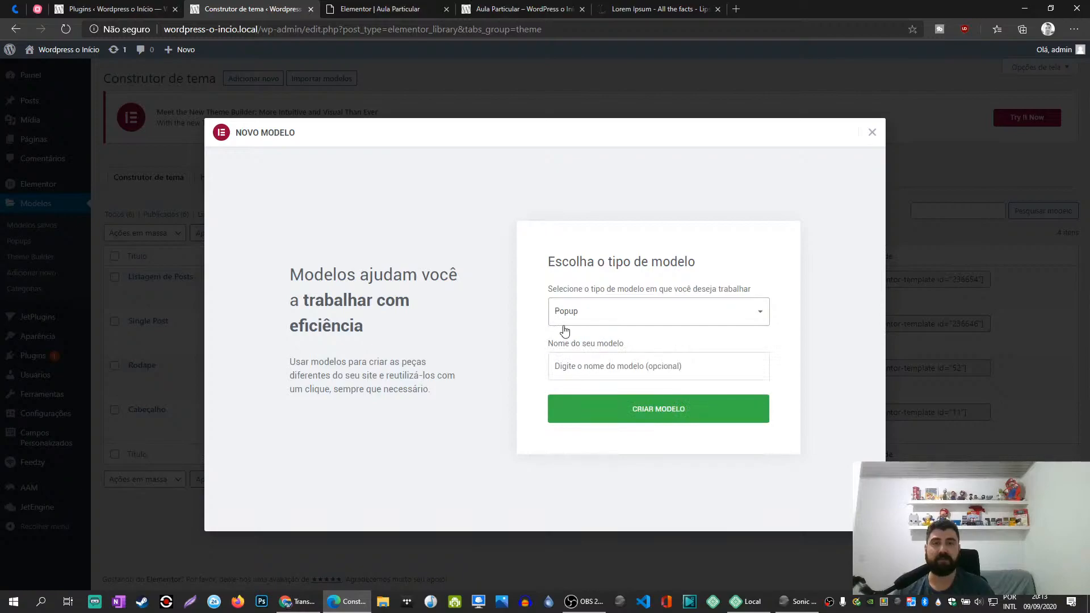
click(872, 134)
- Return to the Elementor editor of the Aula Particular page and remove Popup from the form's actions after submit
click(497, 7)
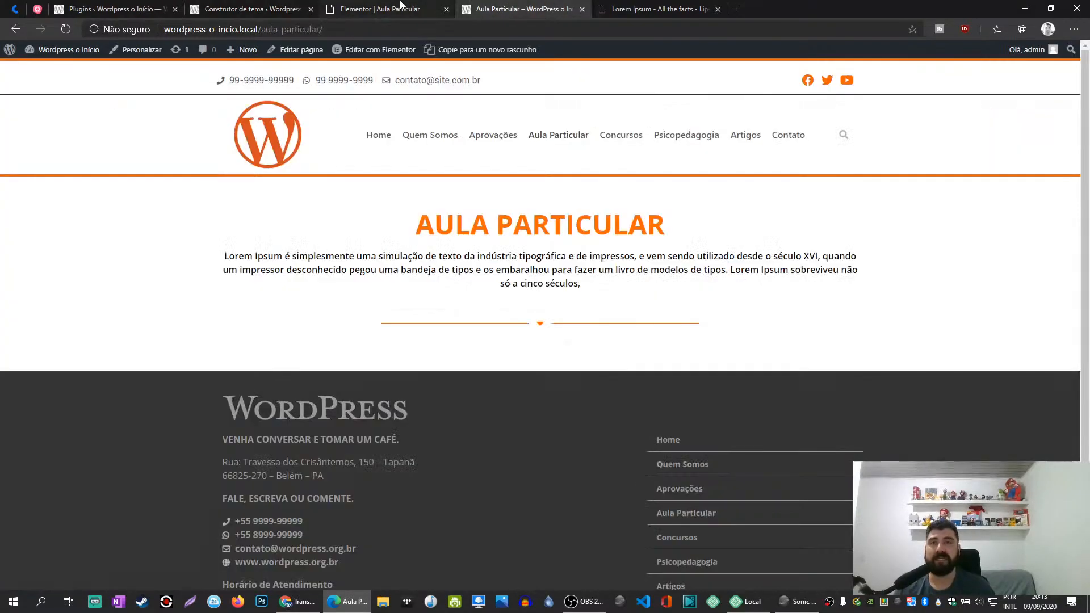
click(380, 7)
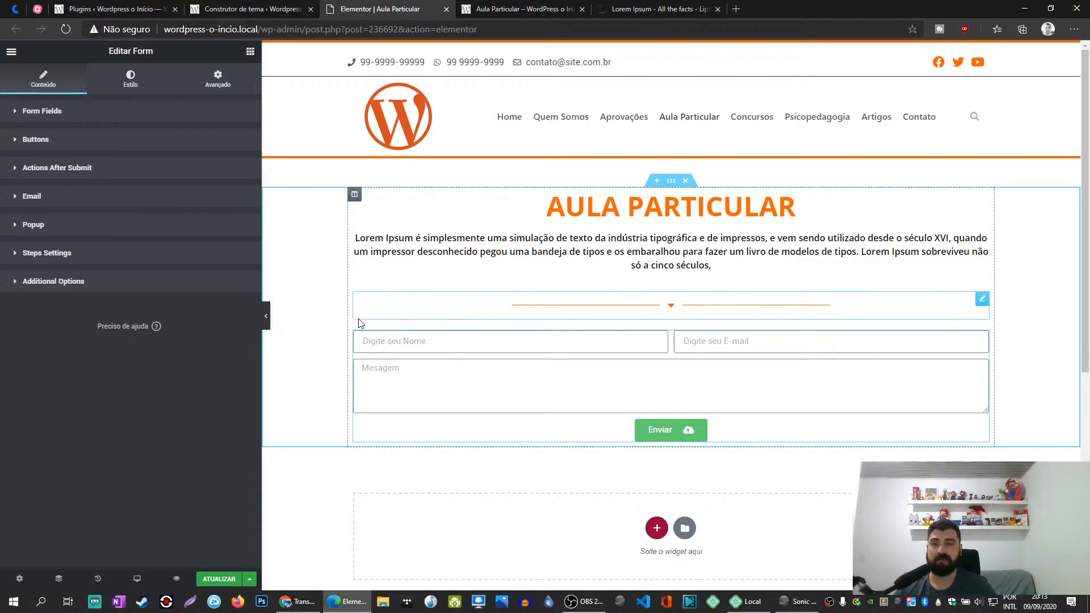
click(57, 168)
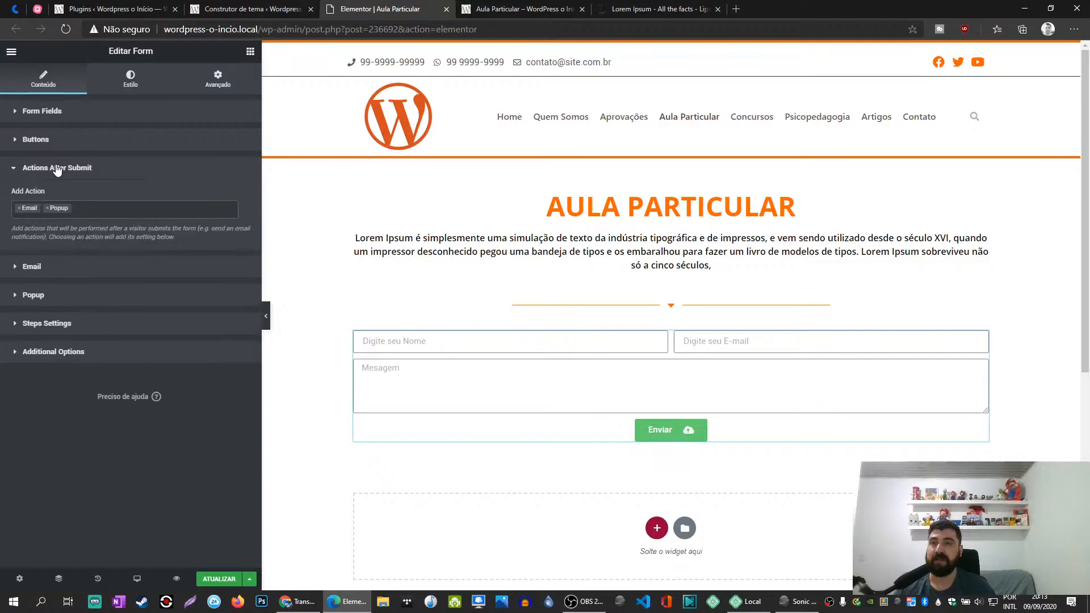
click(47, 208)
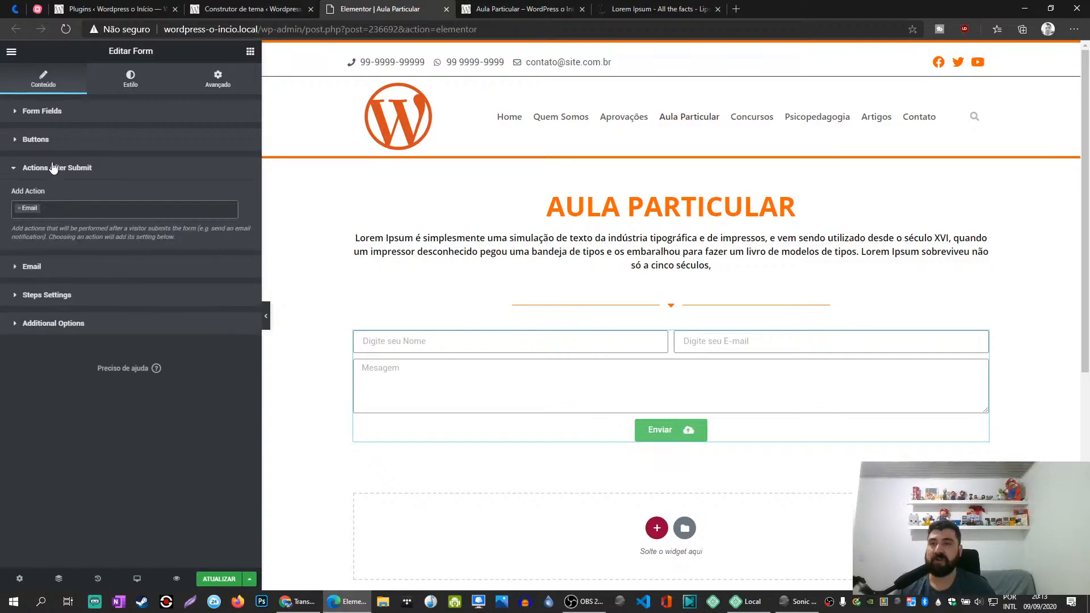
click(54, 169)
- Review the recipient and subject in the form's Email settings, and select the Aula Particular heading on the page
click(34, 196)
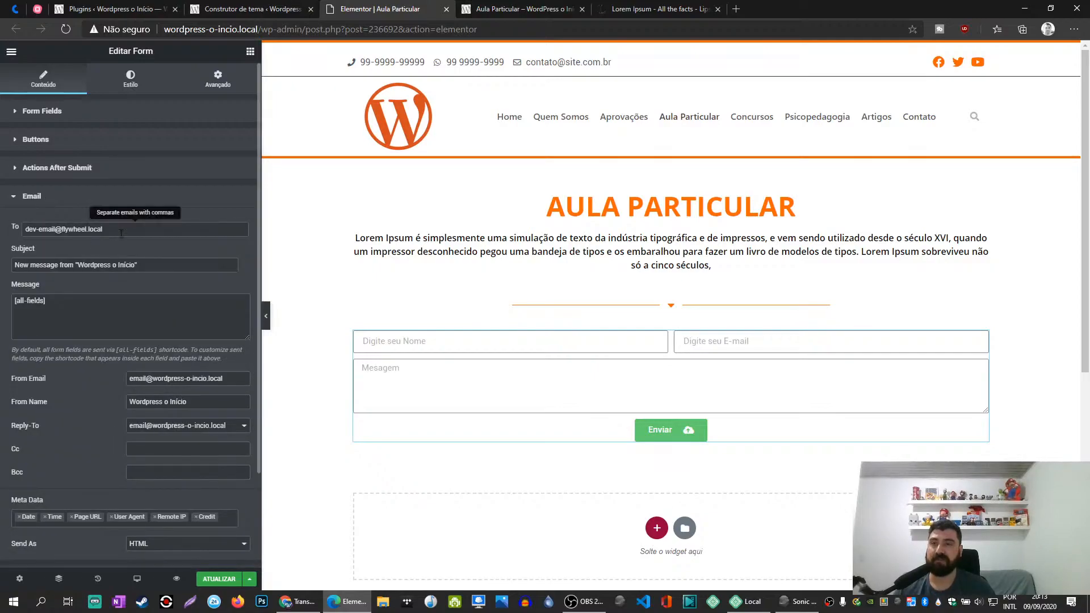
drag(116, 232, 1, 223)
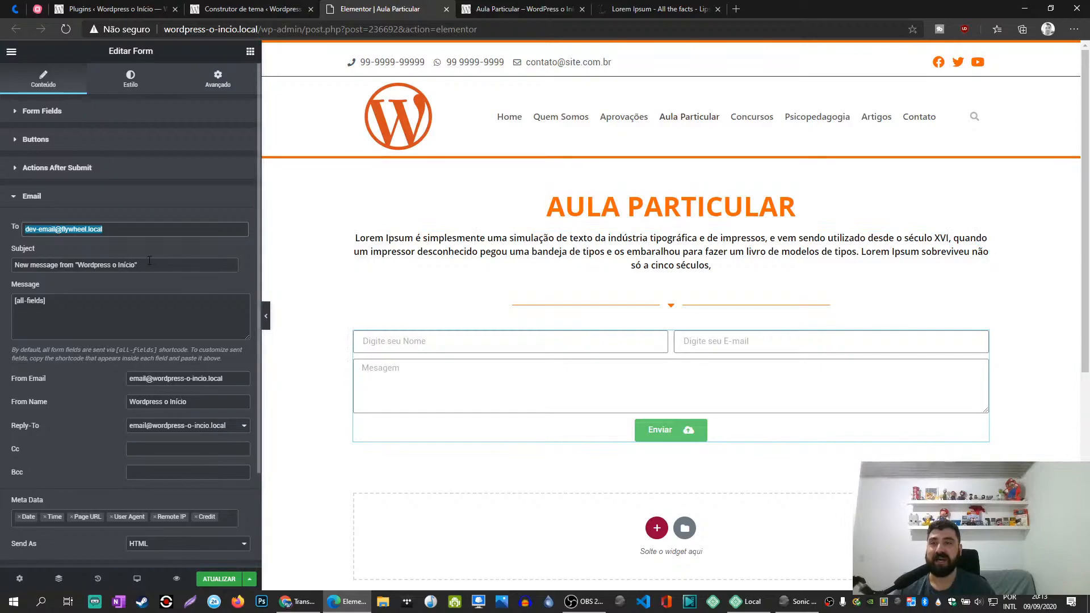
drag(140, 267, 7, 268)
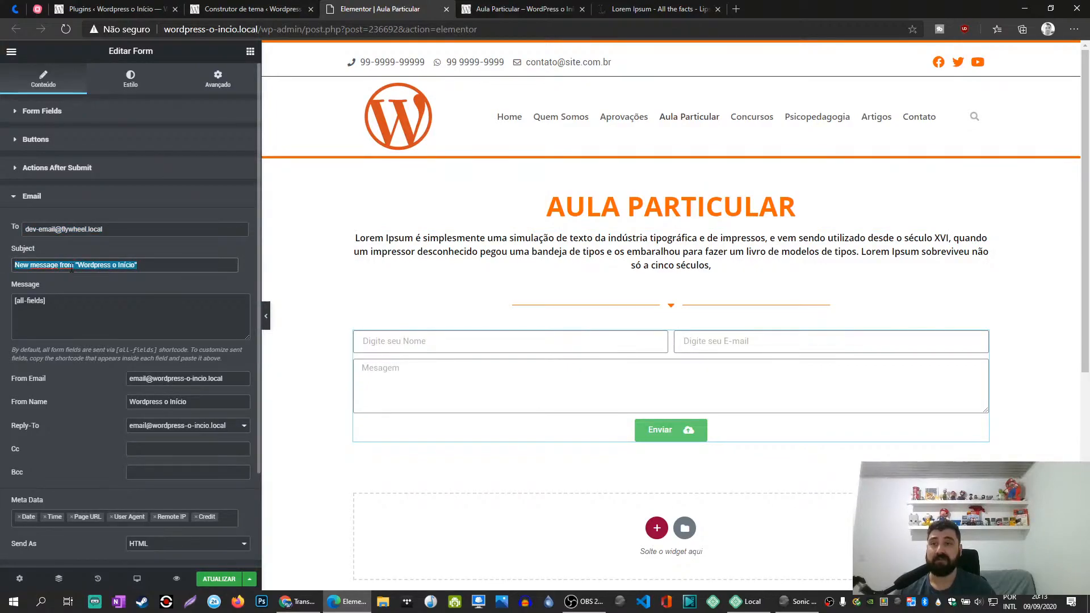
triple_click(670, 206)
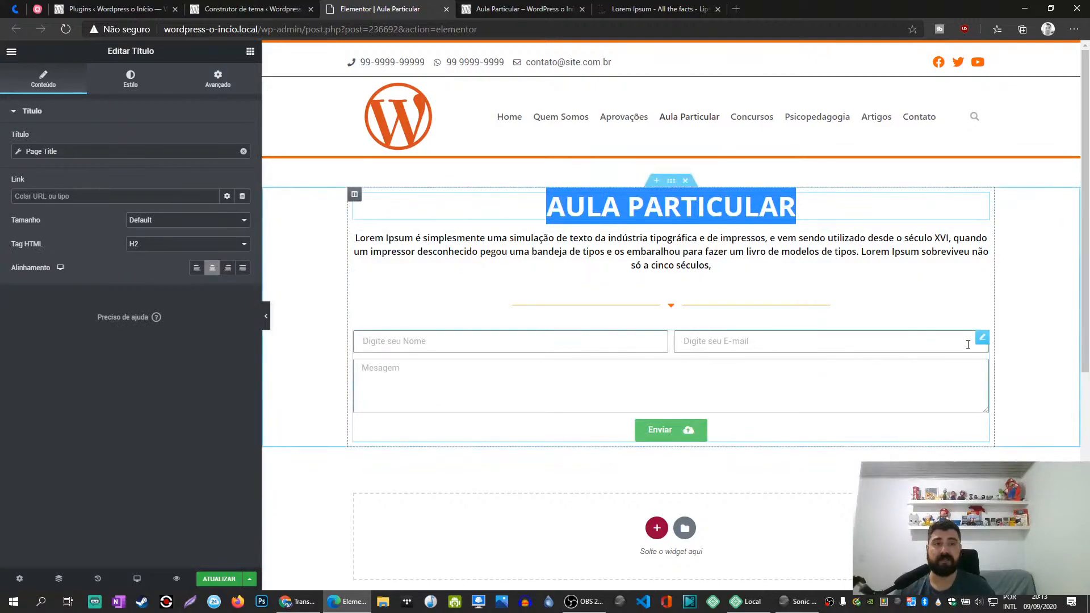
- Open the contact form's Email settings and replace the whole subject with "Aula Particular"
click(982, 340)
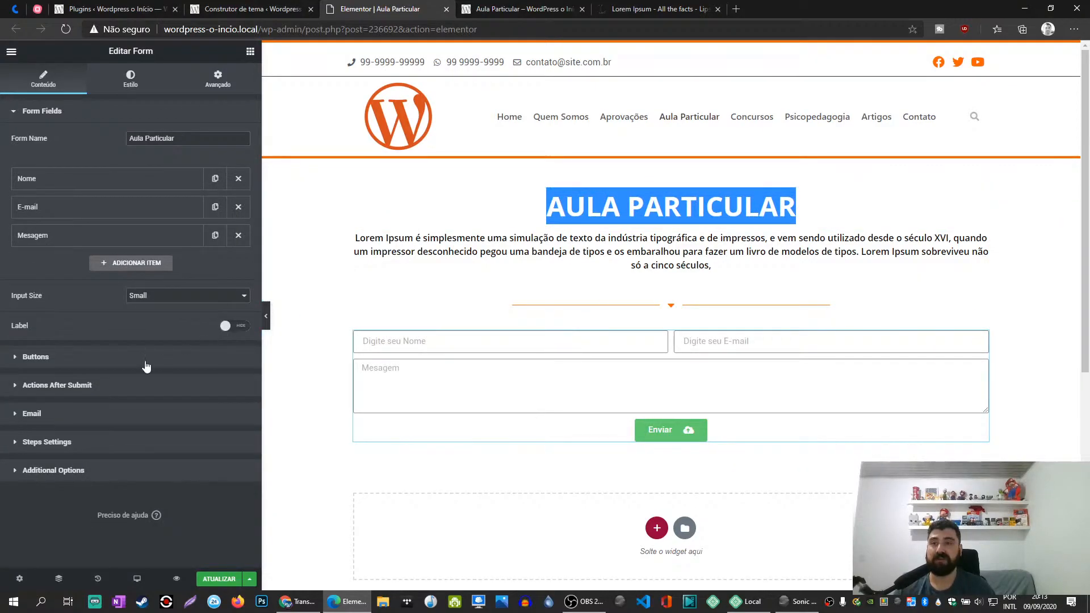
click(57, 385)
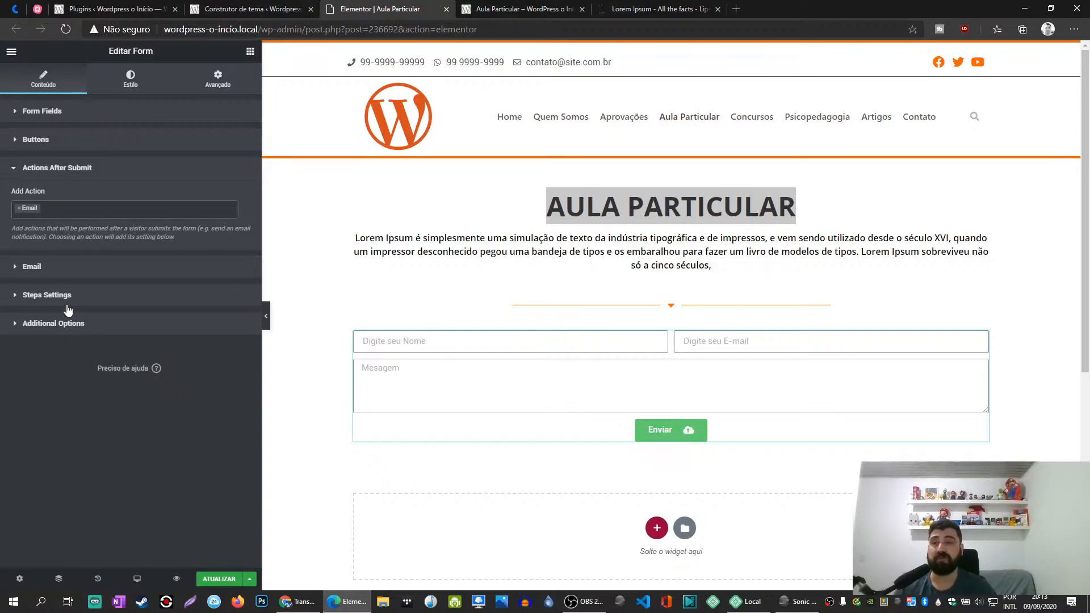
click(47, 268)
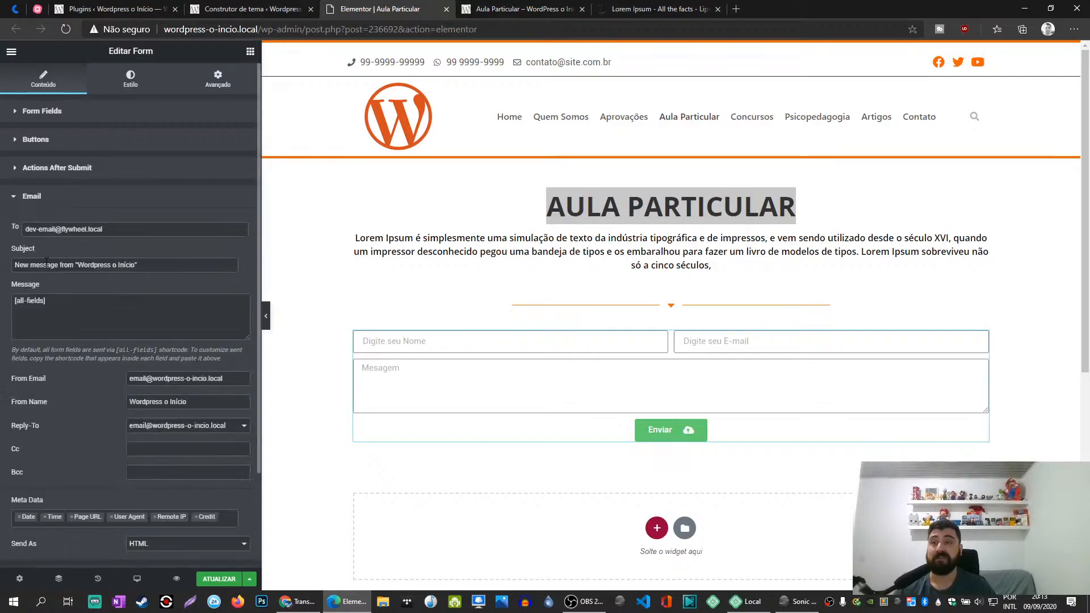
drag(78, 264, 0, 272)
text(Nome)
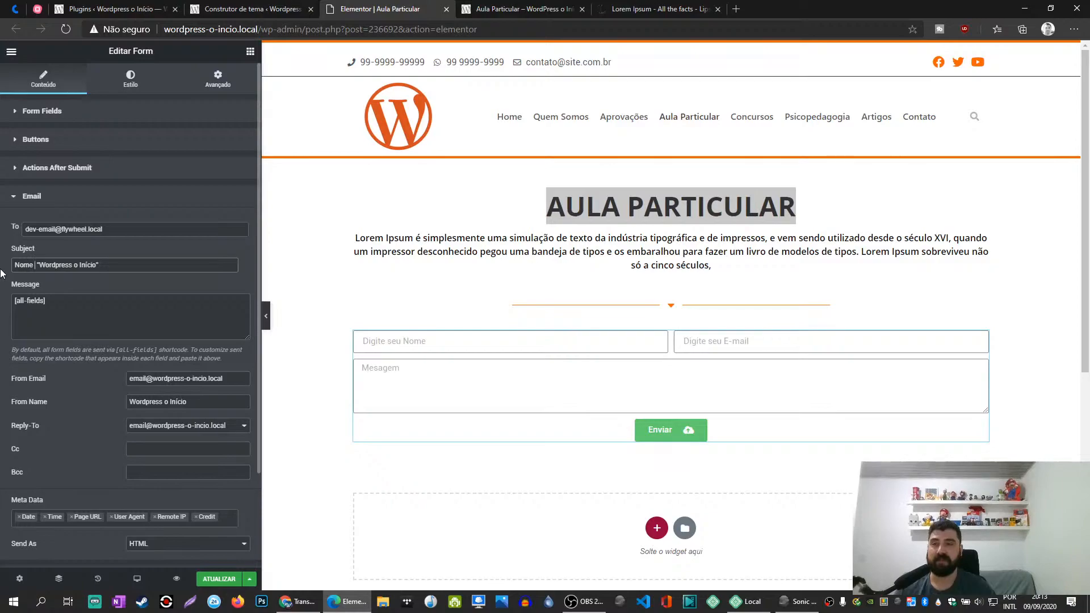
key(shift+Home)
text(Aula Parti)
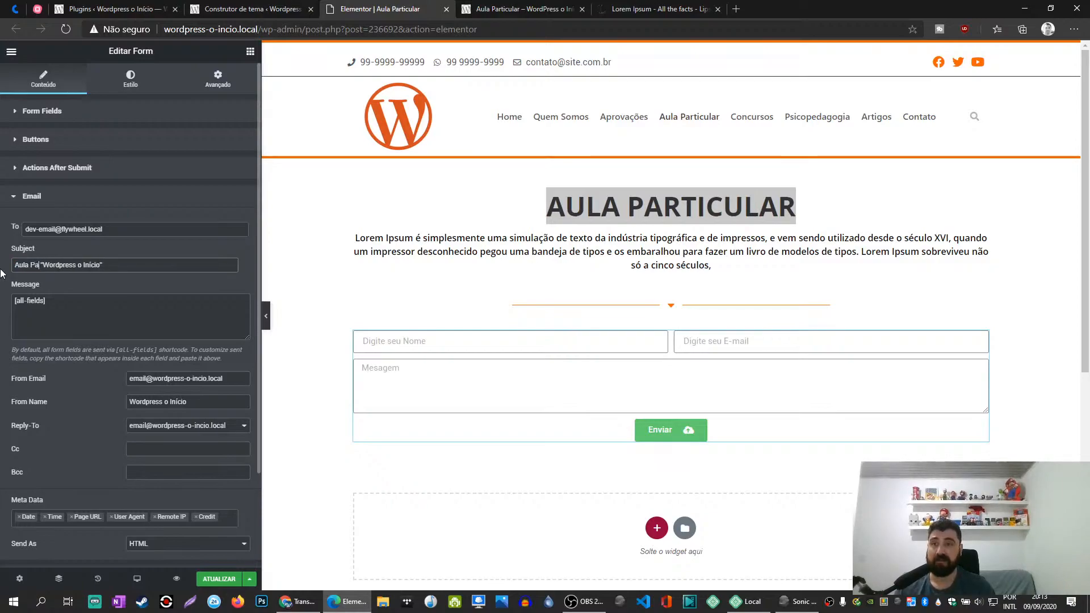
text(cular)
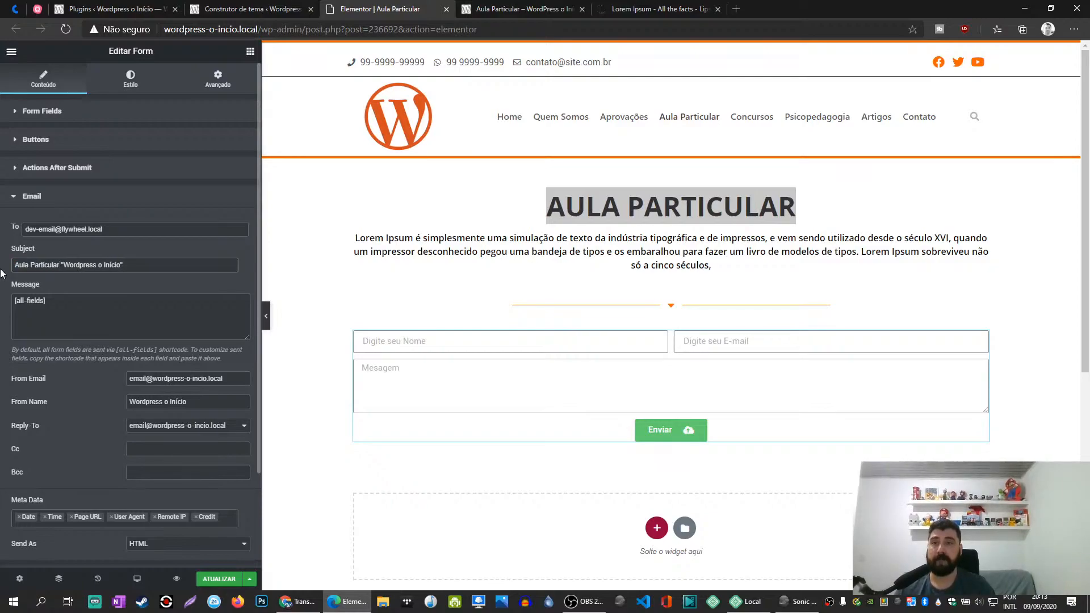
text( -)
drag(64, 264, 199, 262)
key(BackSpace)
key(BackSpace)
key(BackSpace)
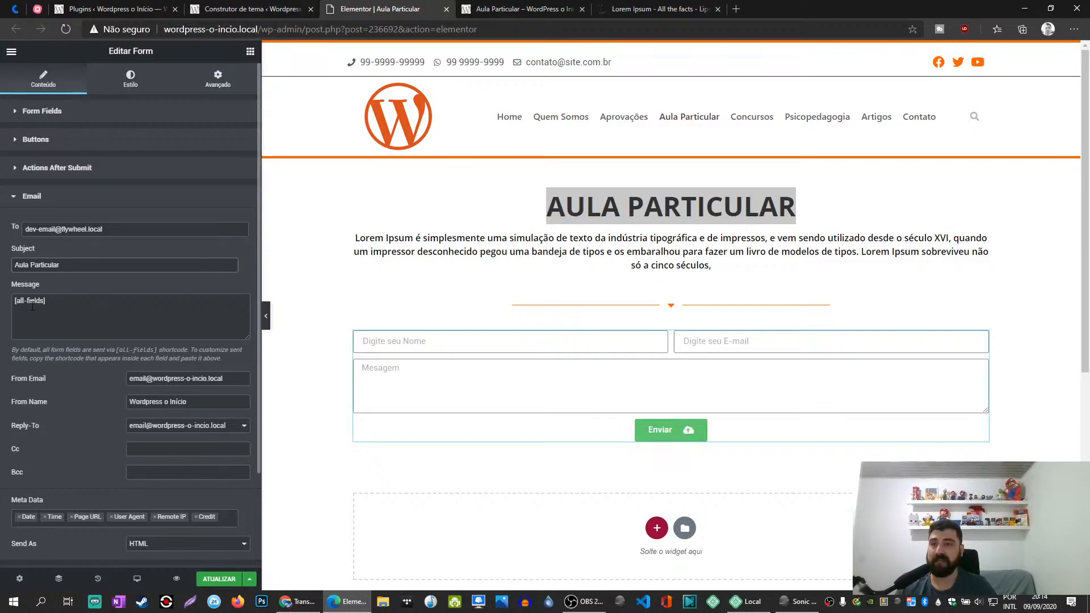
- Set the subject of the form's notification e-mail to "Formulário Aula Particular"
click(64, 265)
text(Form)
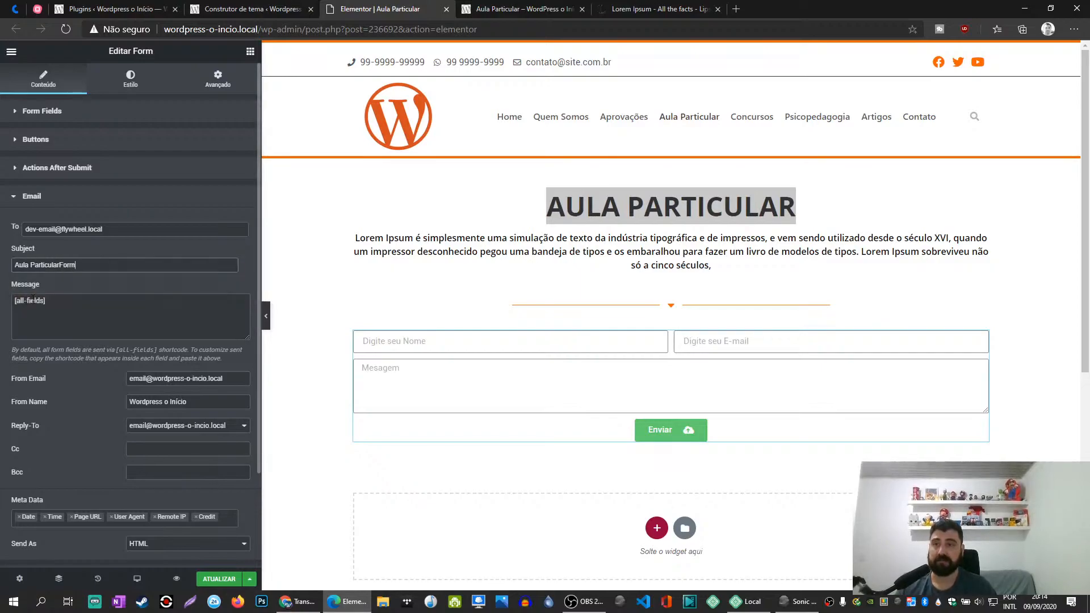
key(ctrl+a)
text(A)
text(ormulário Au)
text(la Particular)
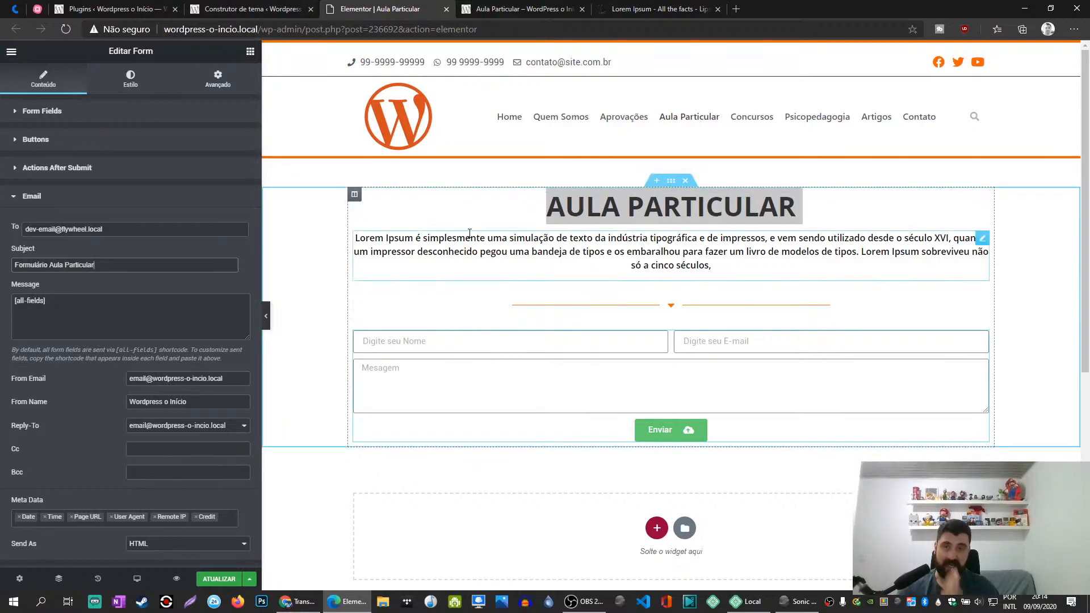
- Set the e-mail's From Name to "Formulário Aula Particular", reusing the Aula Particular text from the subject
scroll(113, 352, down, 1)
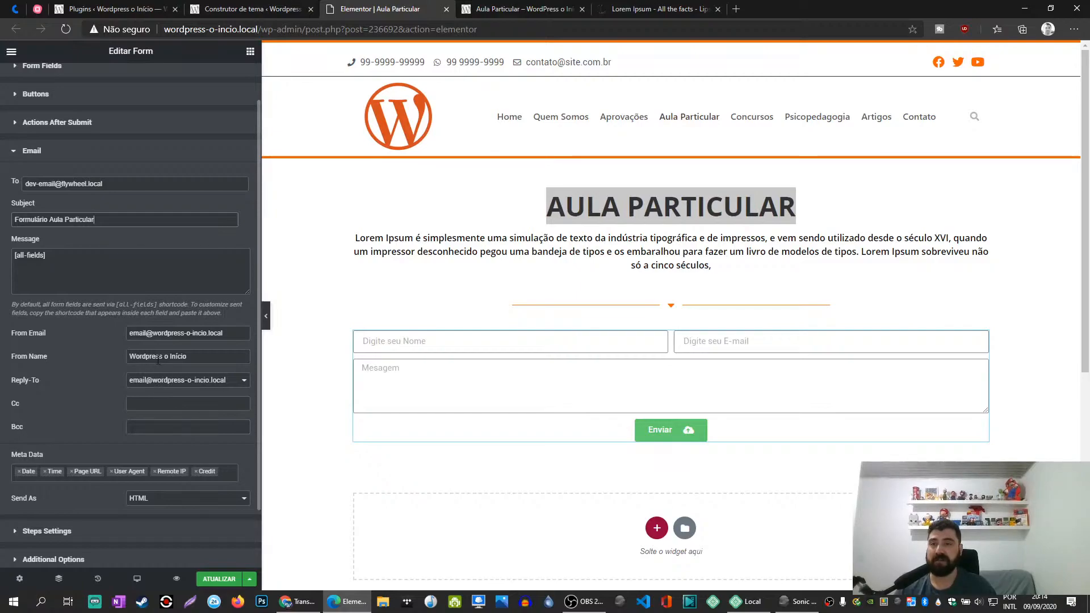
drag(199, 356, 117, 356)
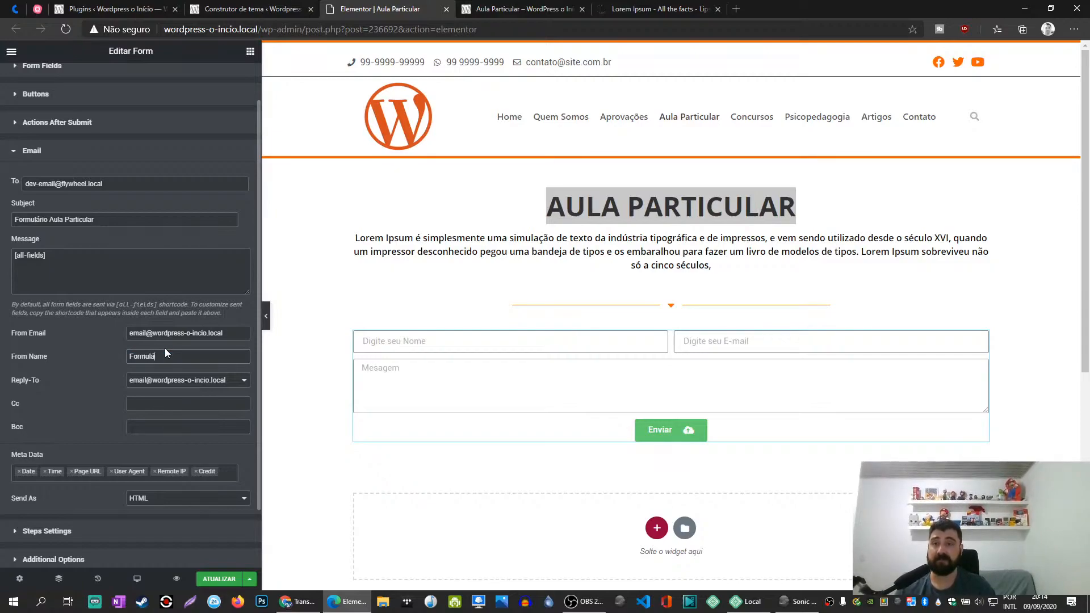
triple_click(111, 222)
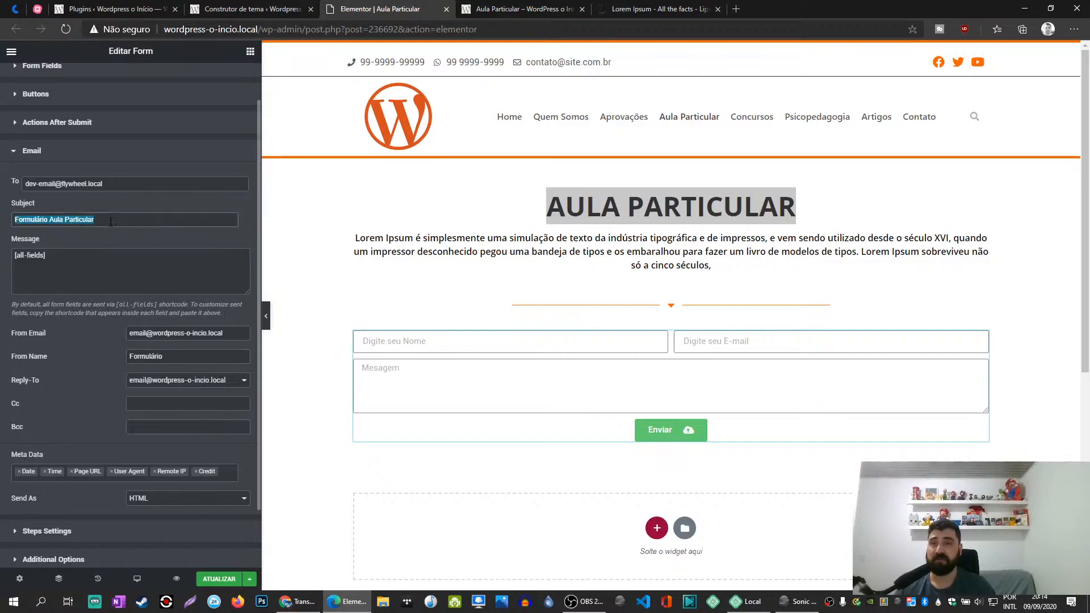
click(128, 221)
drag(48, 219, 95, 219)
key(ctrl+c)
double_click(146, 356)
key(ctrl+v)
key(ctrl+z)
click(188, 357)
key(ctrl+v)
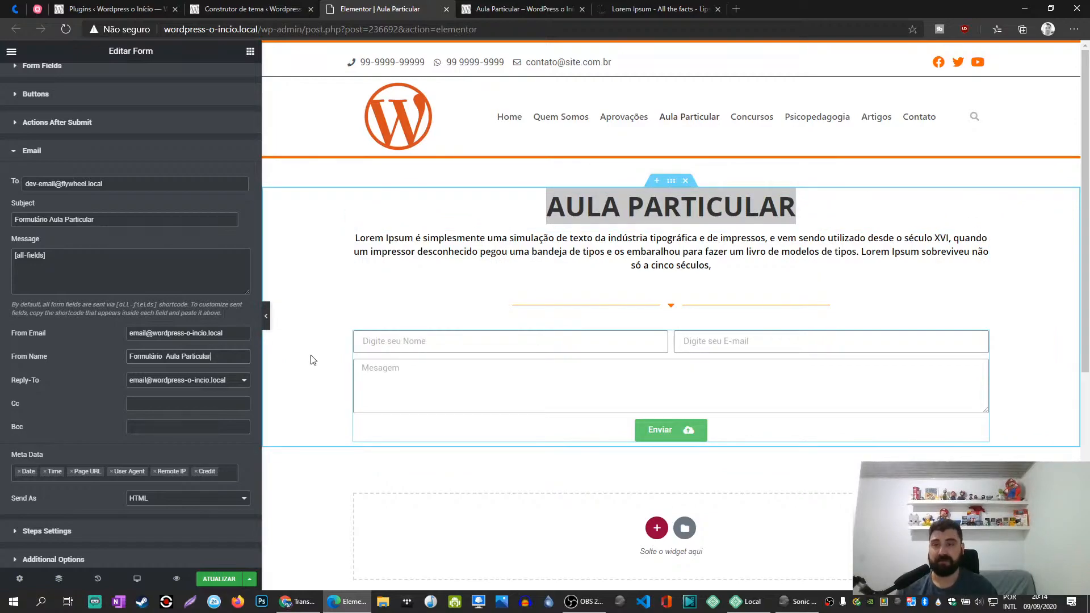
- Check the choices offered for Reply-To, save the page and reload the Elementor editor
drag(224, 358, 103, 359)
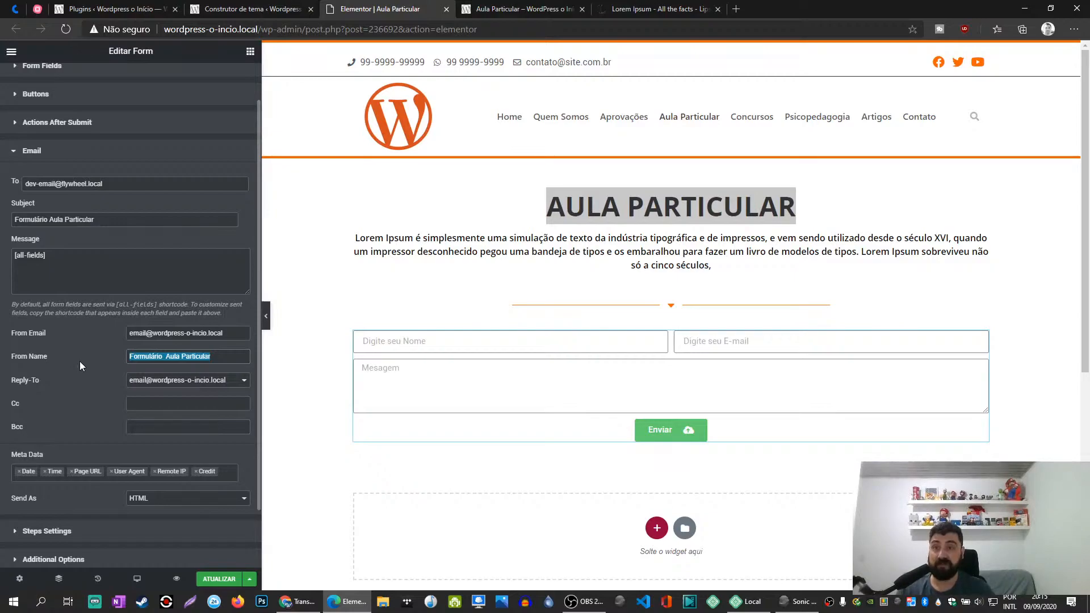
click(241, 381)
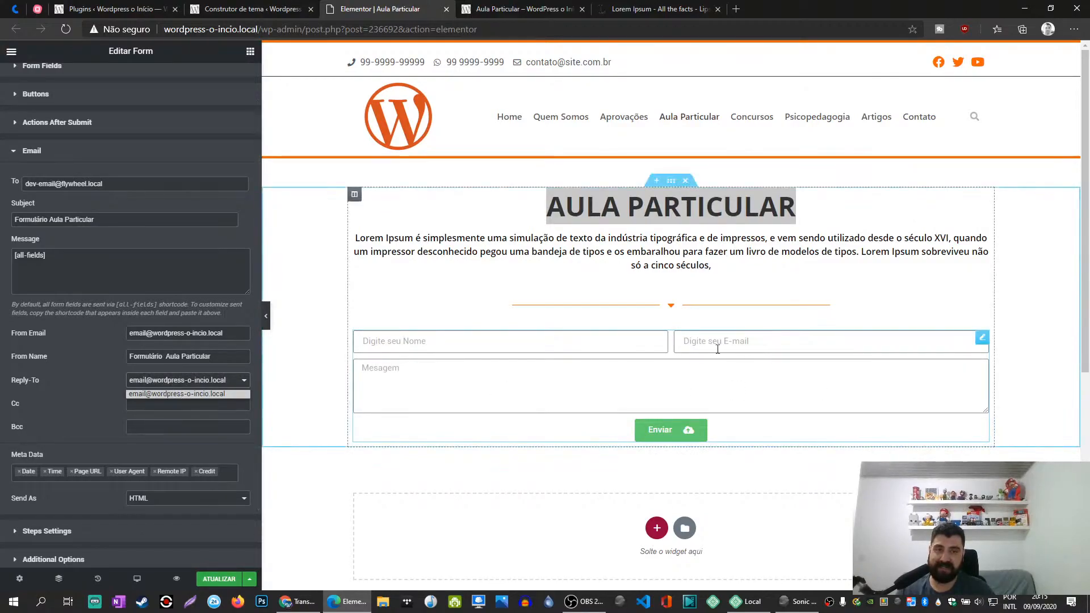
click(51, 403)
click(219, 579)
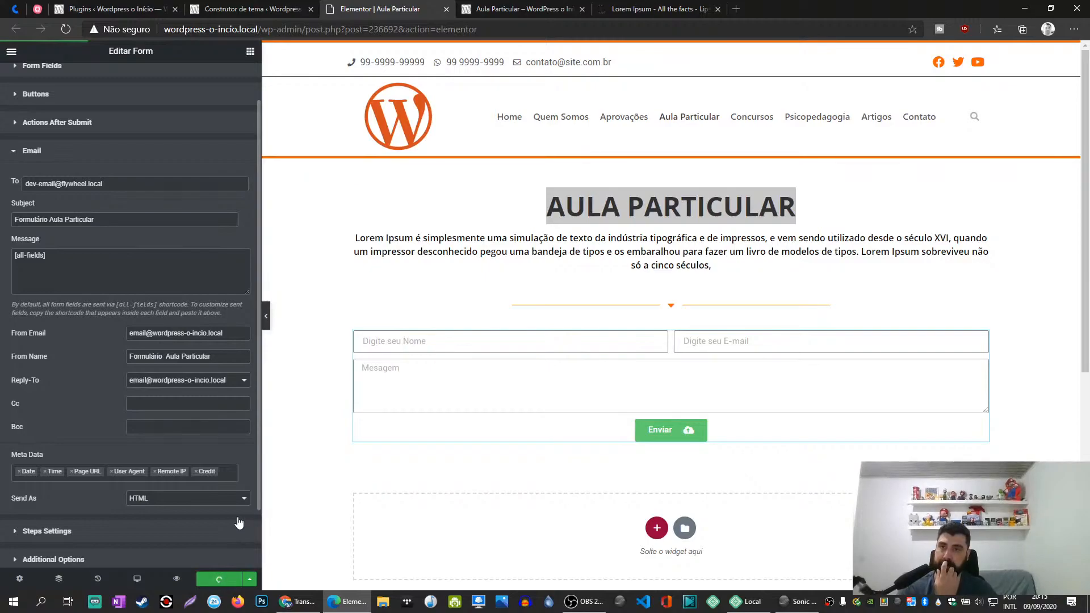
click(67, 31)
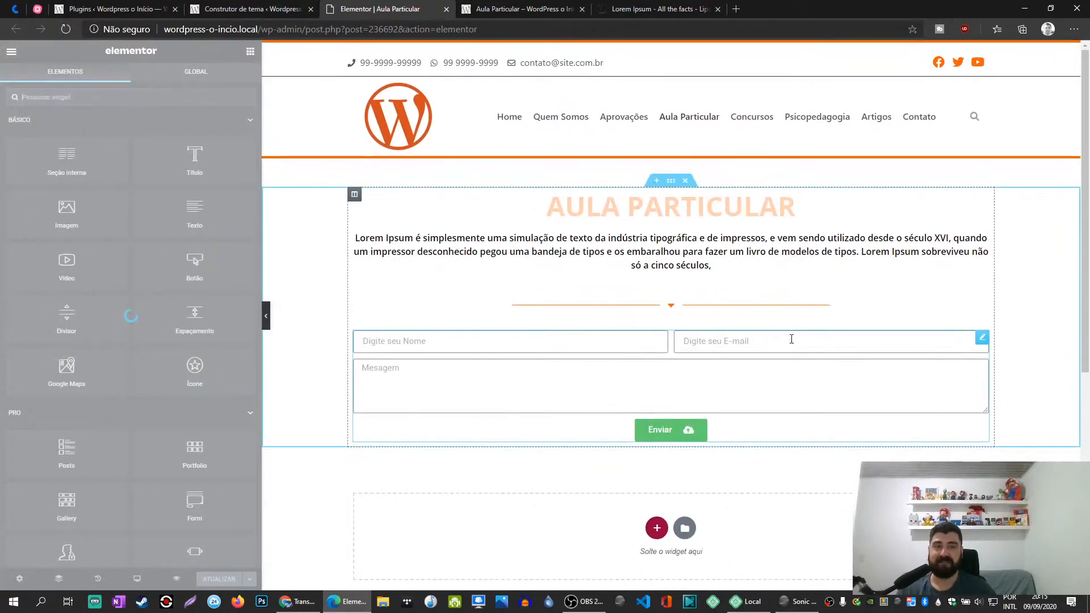
- Reopen the contact form's Email settings and check the Reply-To choices again
click(983, 339)
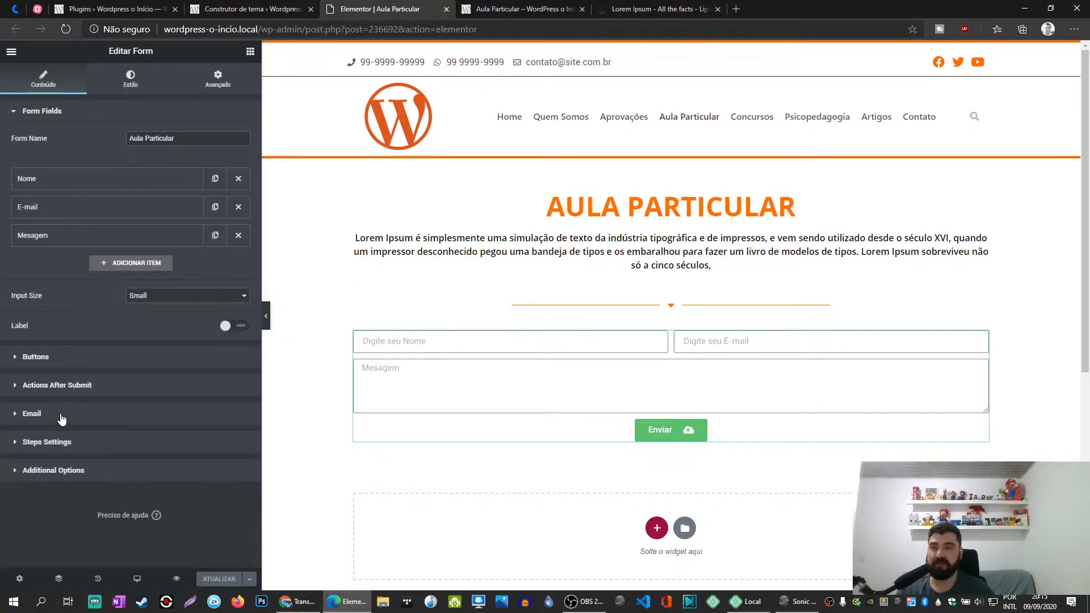
click(60, 416)
click(244, 429)
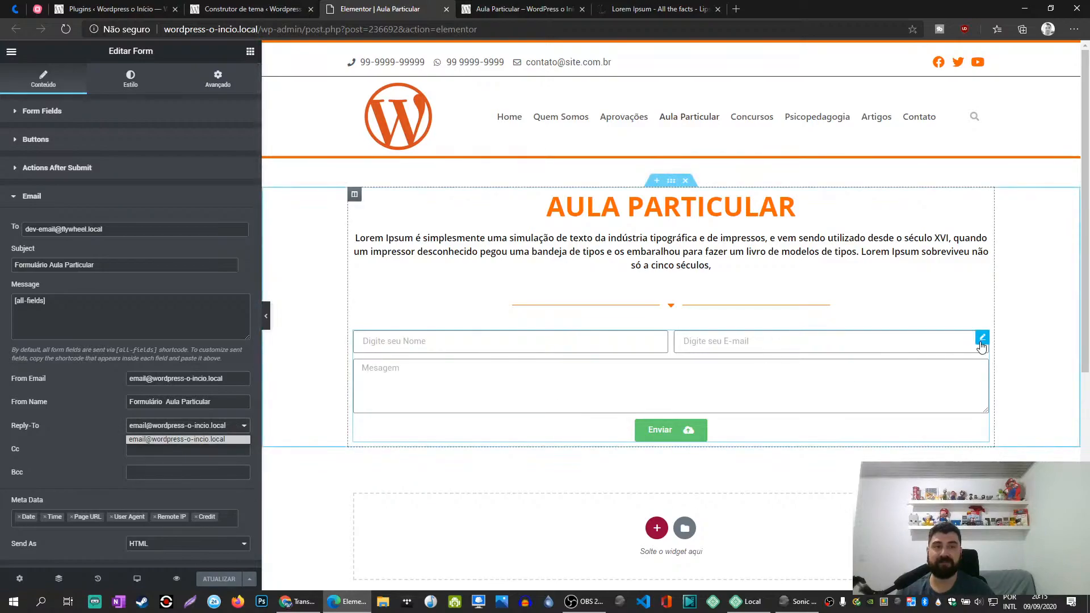
click(983, 341)
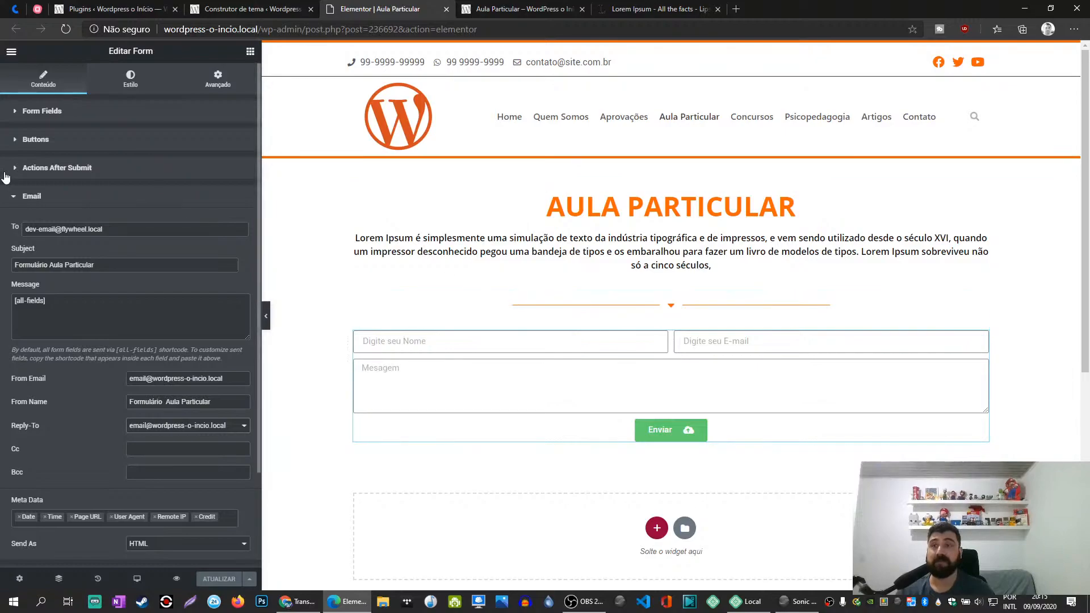
- Change the type of the form's E-mail field to Email, update the page and reload the editor
click(49, 111)
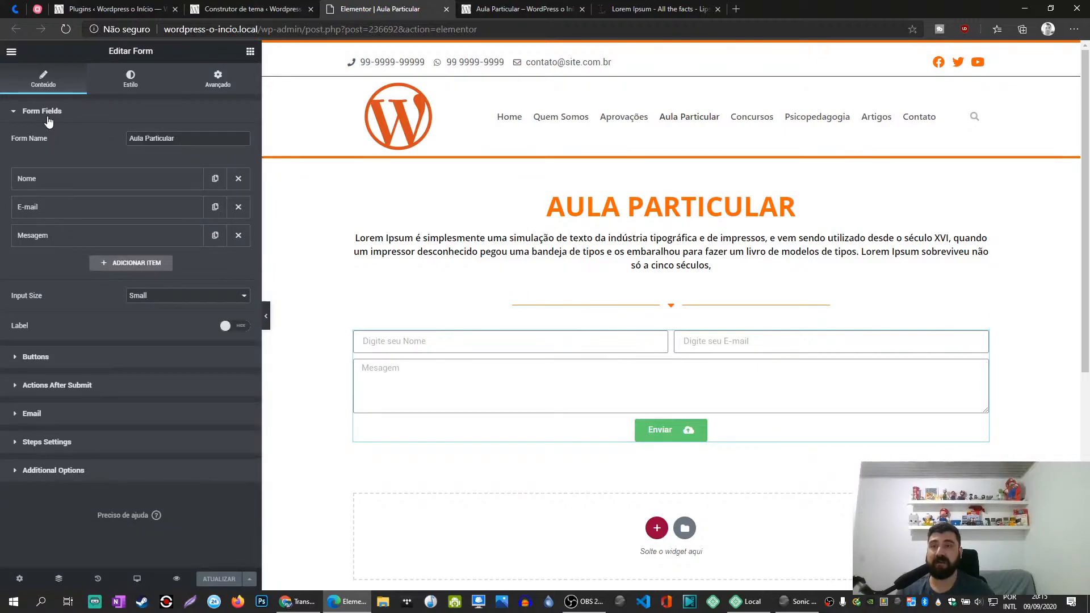
click(64, 210)
click(142, 259)
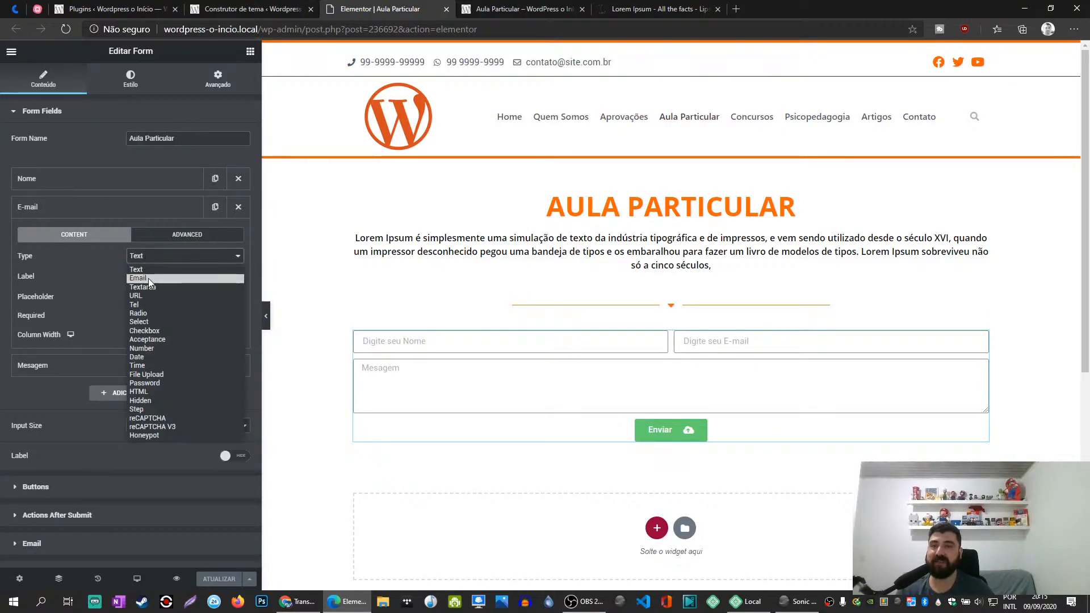
click(148, 278)
click(219, 579)
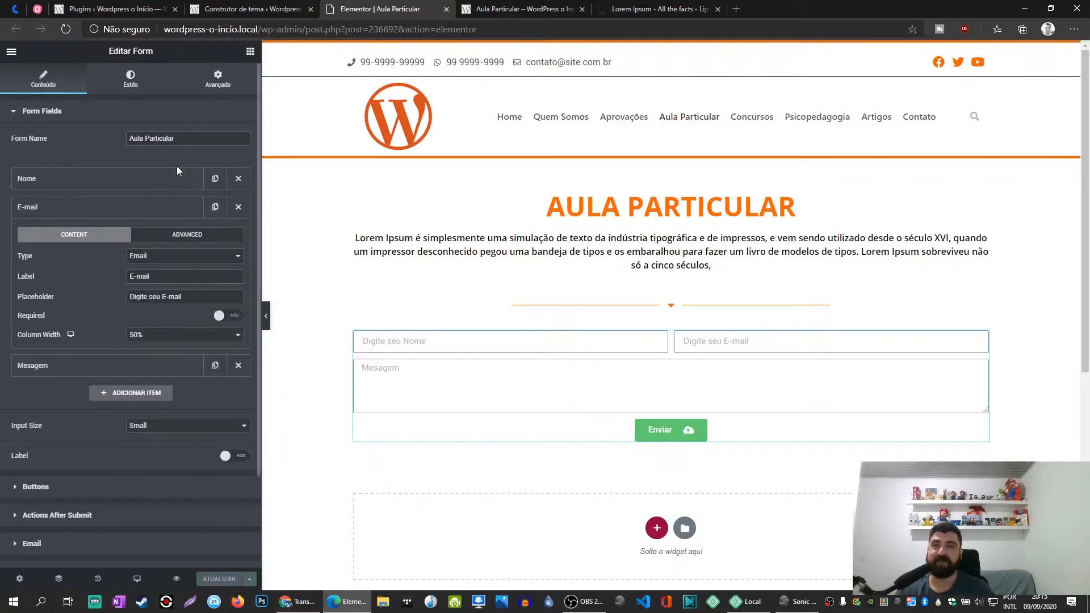
click(66, 29)
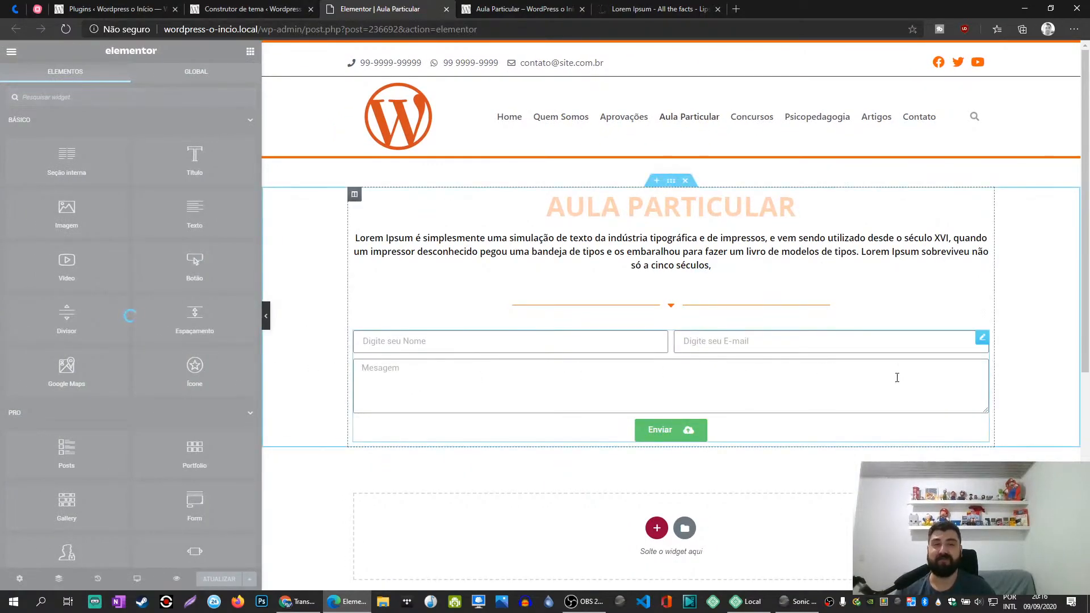
- In the contact form's Email settings, set Reply-To to E-mail Field
click(982, 338)
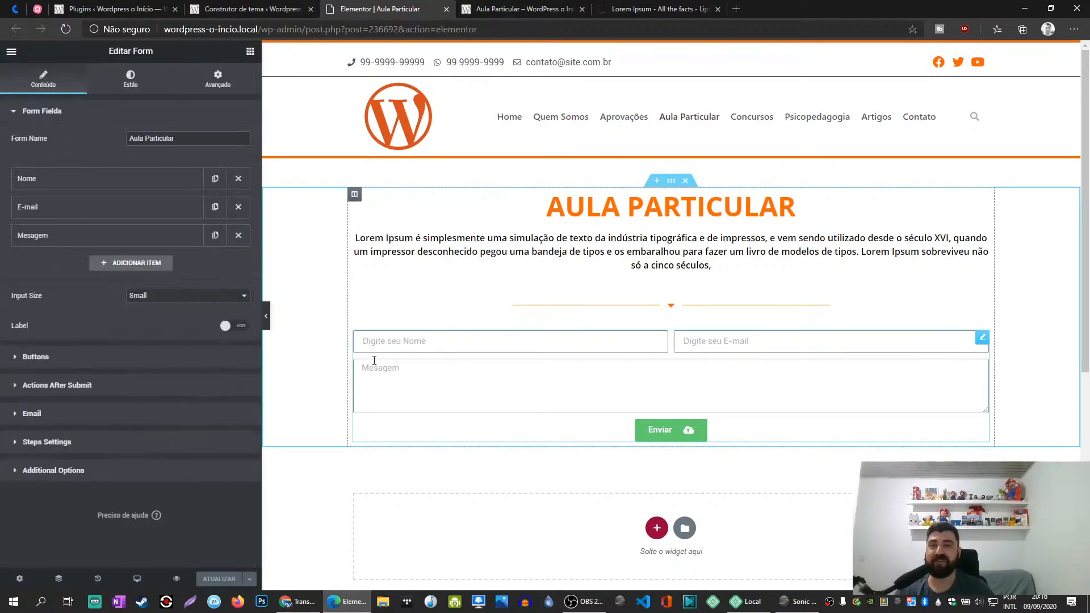
click(62, 418)
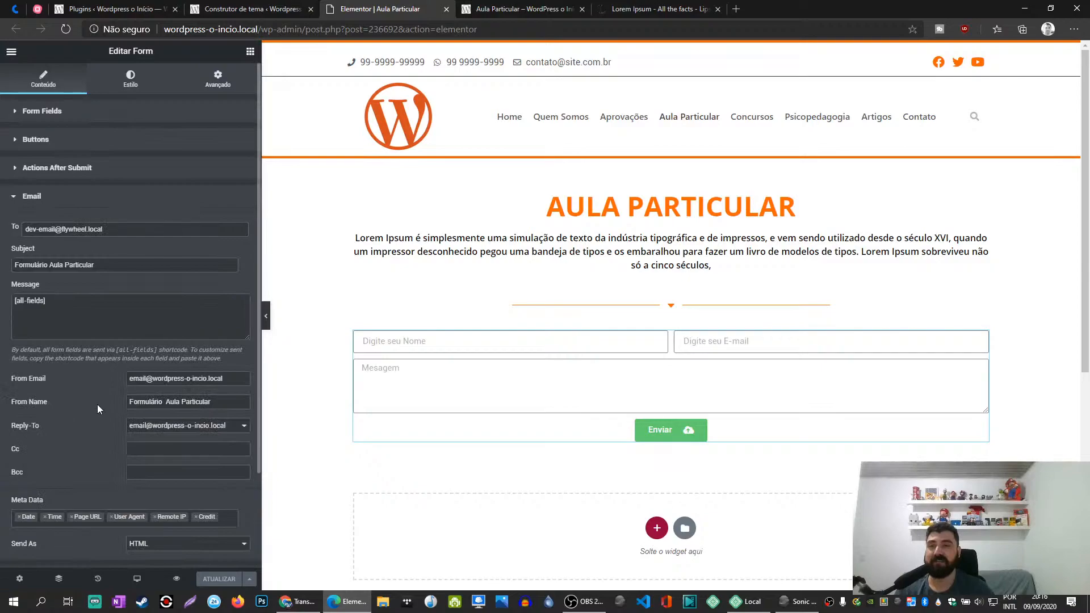
click(241, 426)
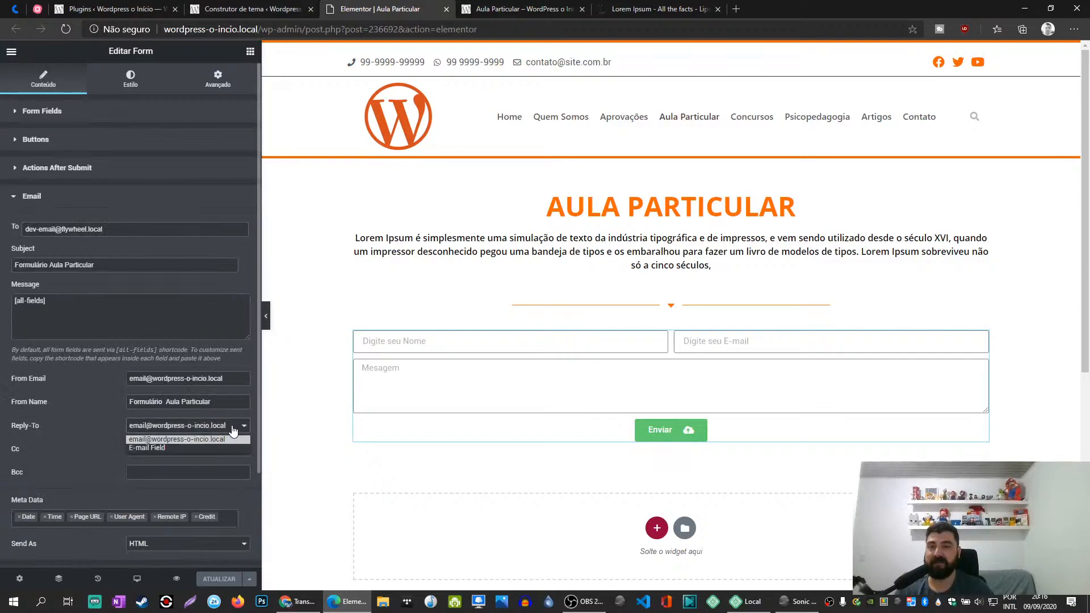
click(153, 448)
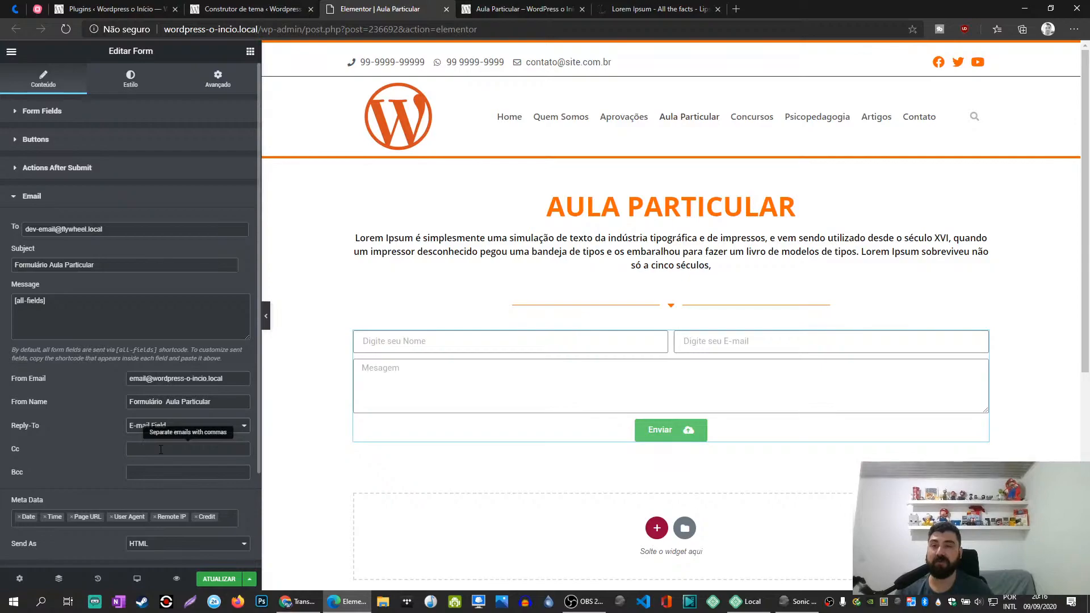
- Remove User Agent, Credit and Remote IP from the form e-mail's Meta Data
scroll(107, 454, down, 2)
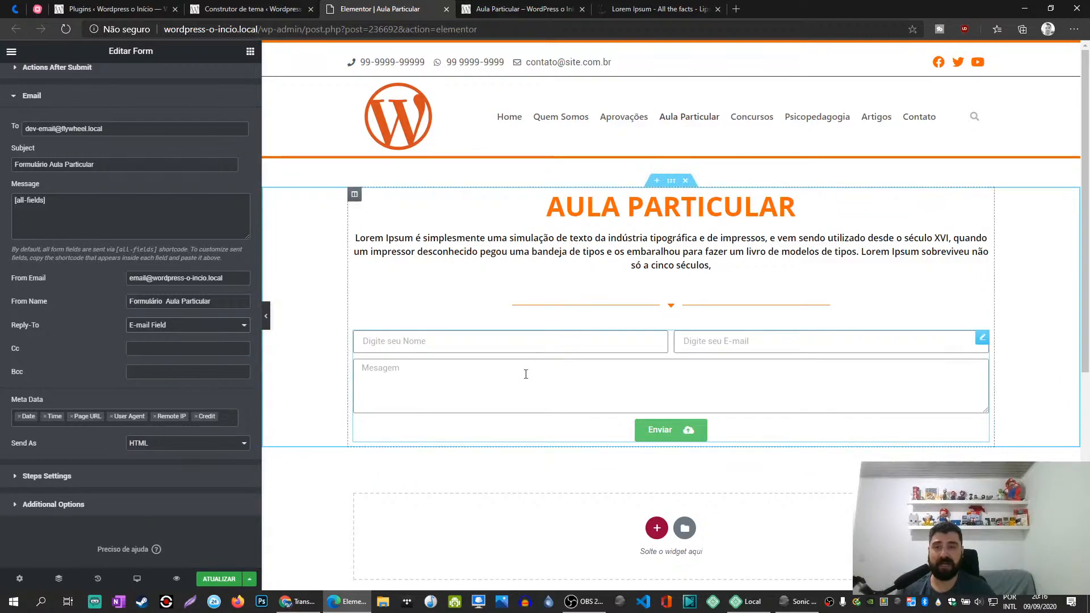
click(111, 416)
click(125, 403)
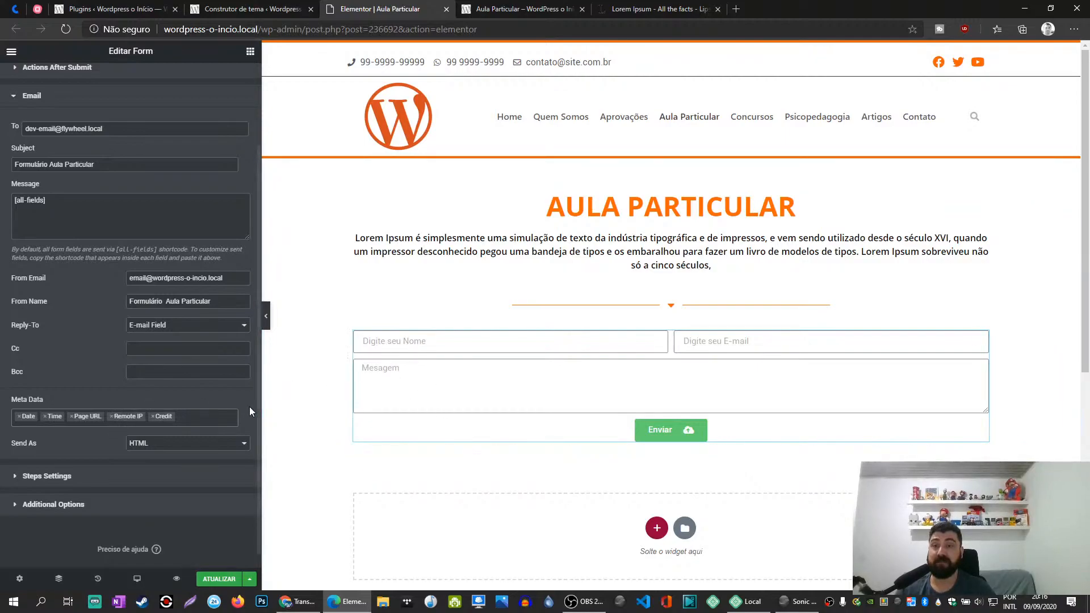
click(151, 416)
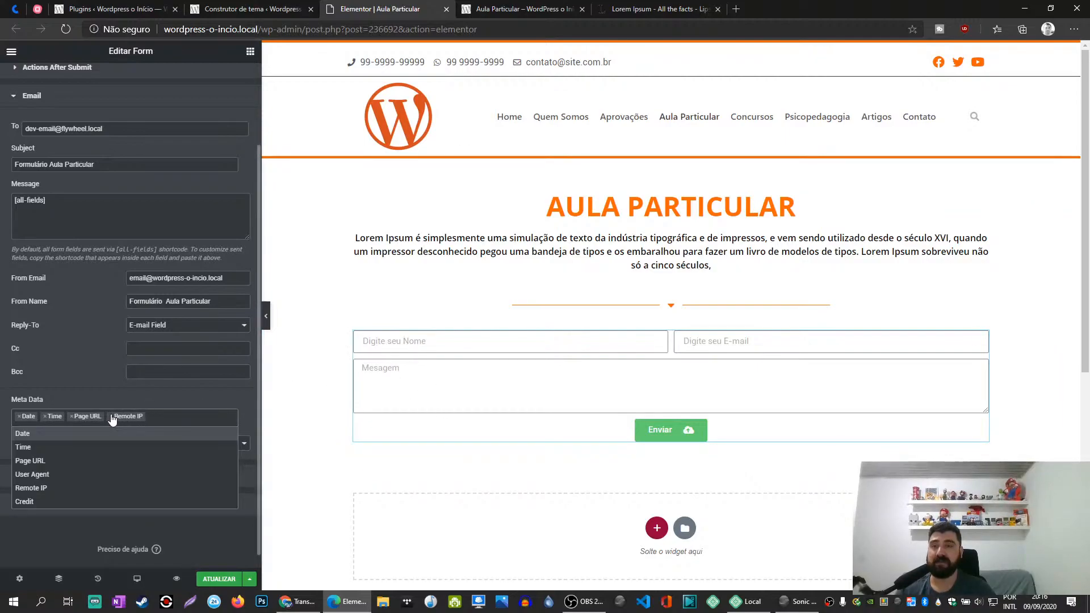
click(112, 417)
click(69, 394)
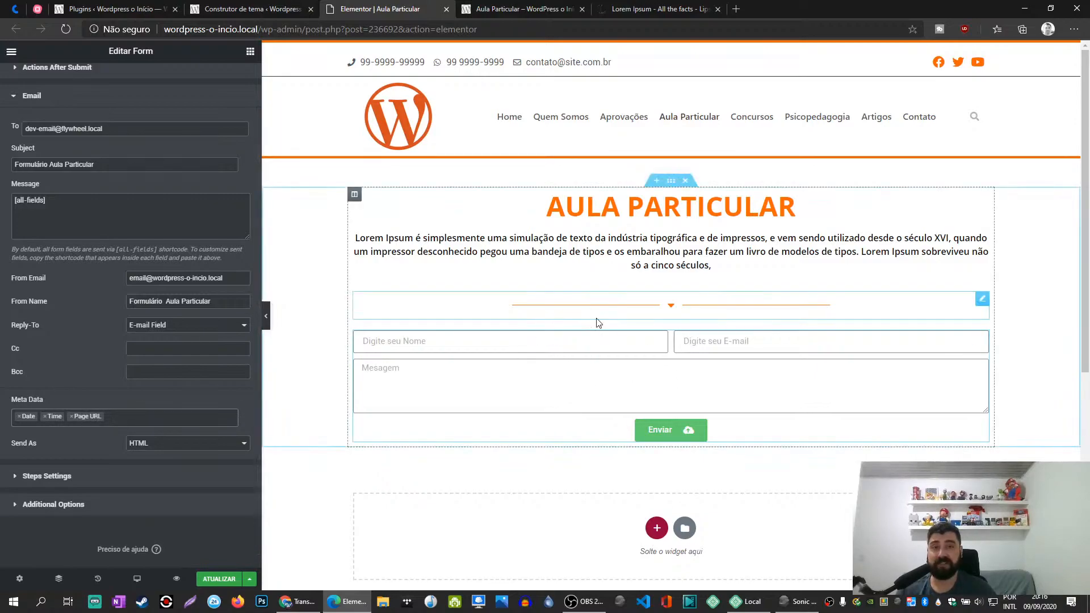
- Review the form's Email settings from the subject down to the Send As format
scroll(154, 298, up, 2)
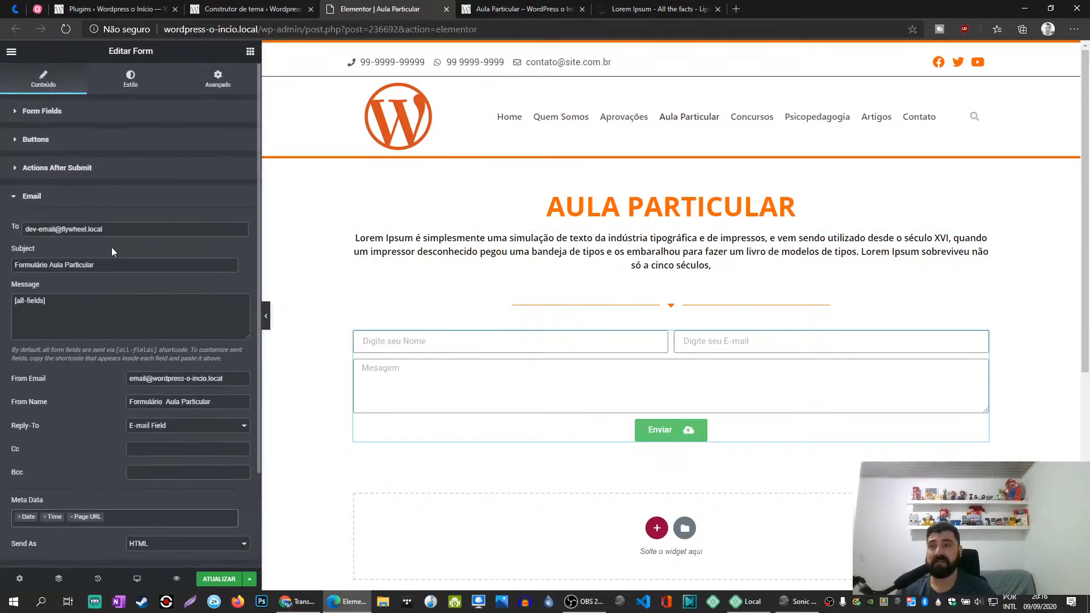
drag(93, 268, 3, 272)
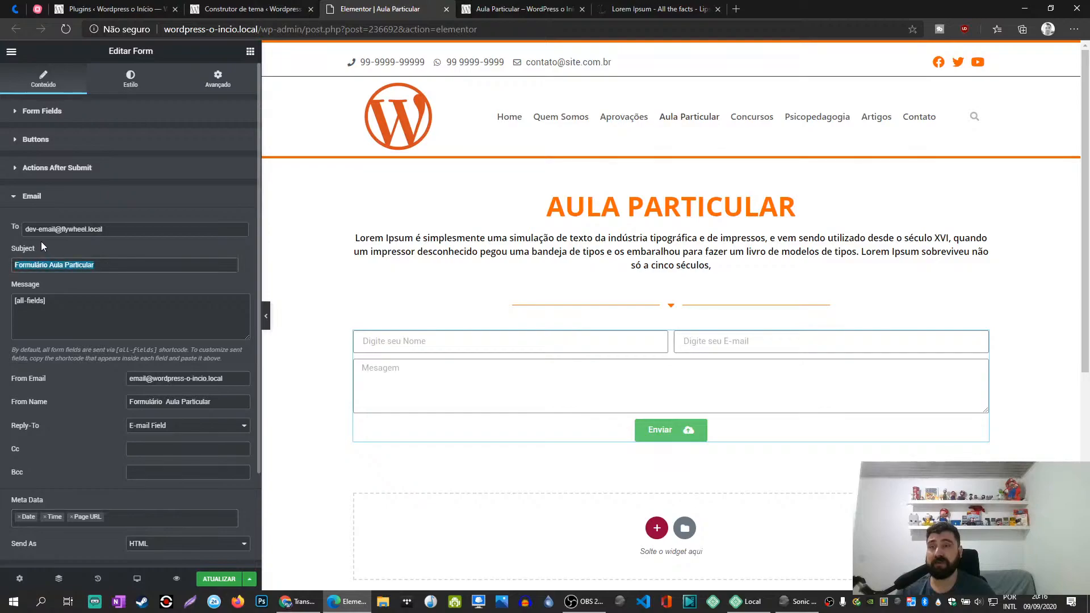
scroll(183, 412, down, 2)
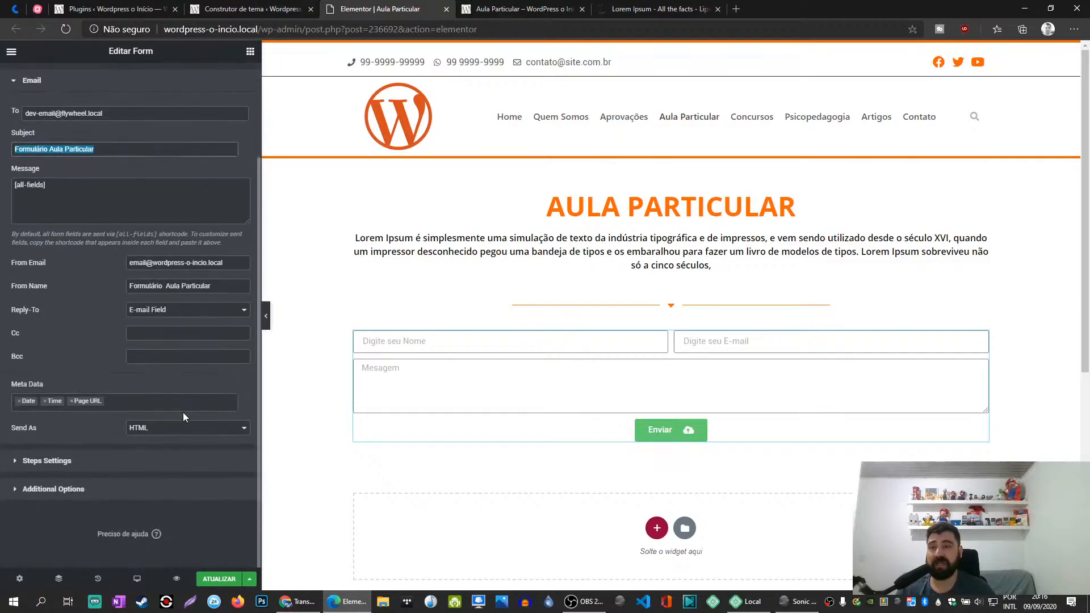
- Switch the form e-mail's Send As format to Plain and back to HTML
click(151, 433)
click(143, 448)
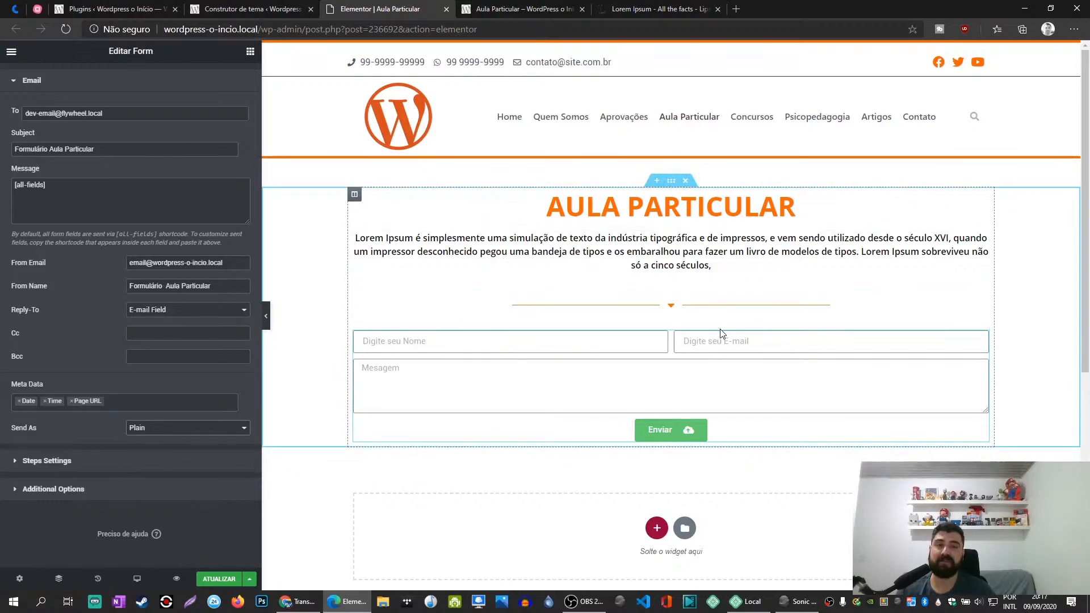
click(152, 429)
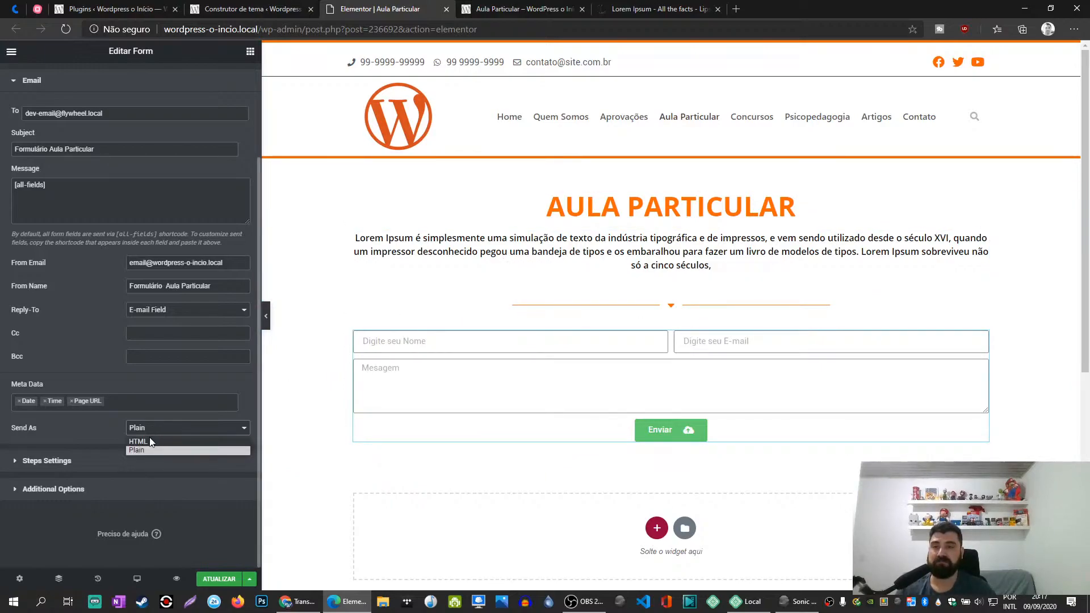
click(150, 442)
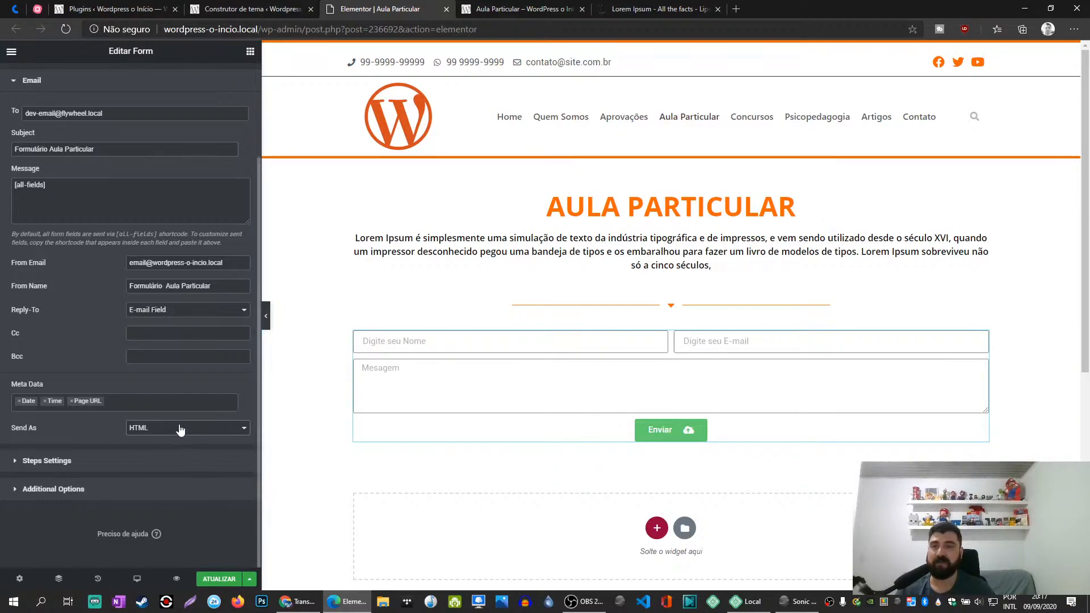
- Set the type of the form's E-mail field to Text and update the page
scroll(206, 279, up, 3)
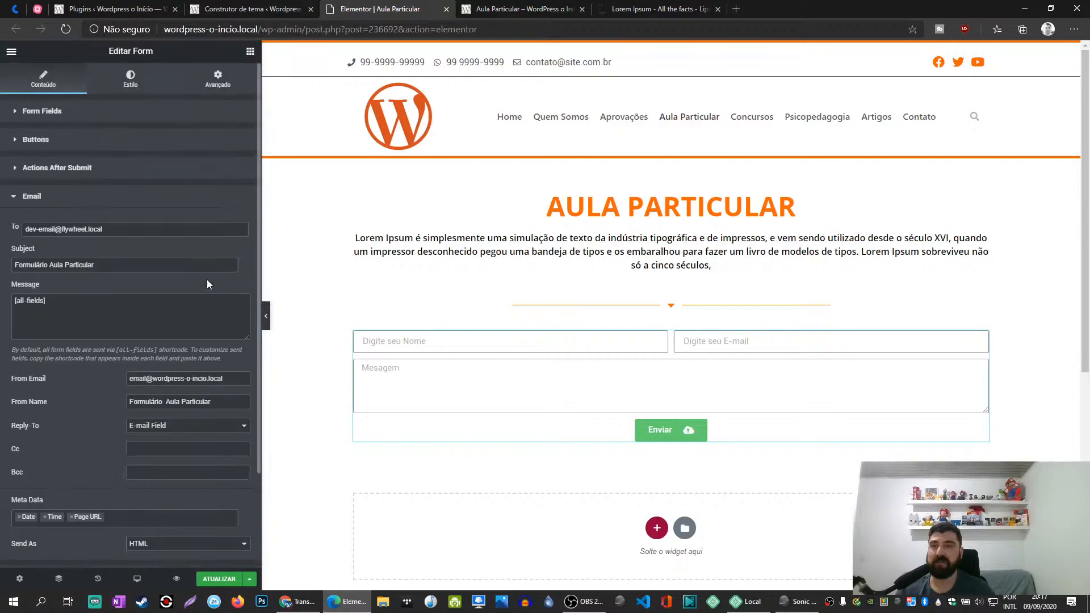
click(61, 112)
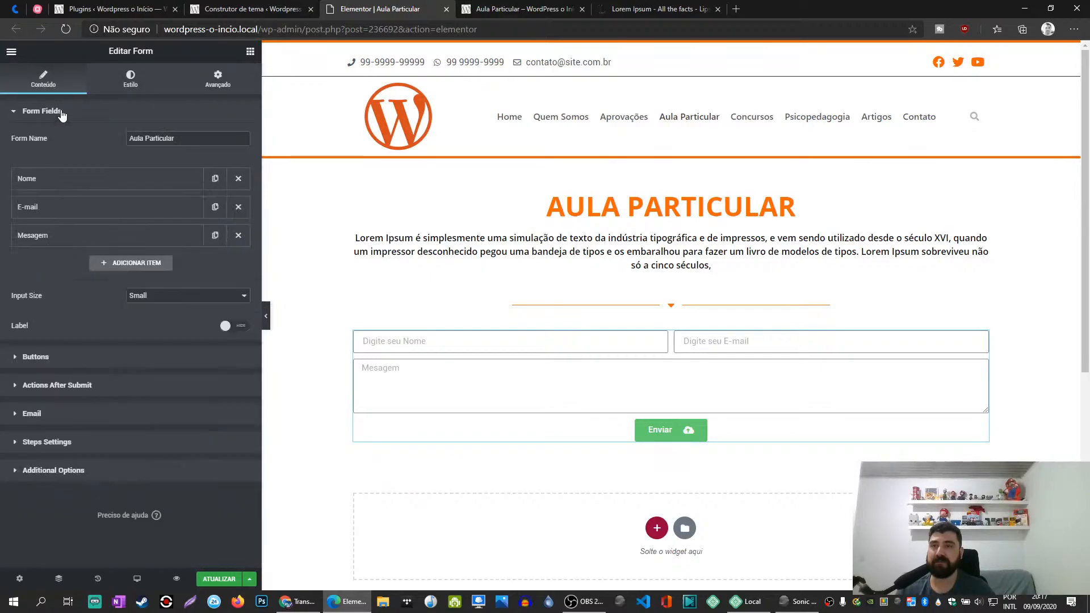
click(60, 207)
click(181, 262)
click(161, 267)
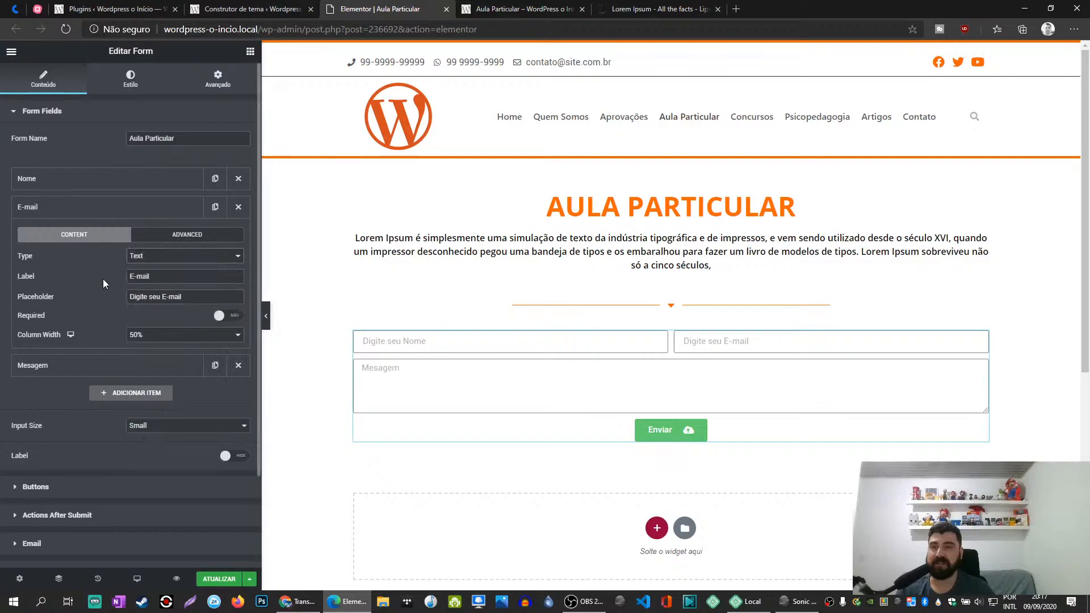
click(142, 208)
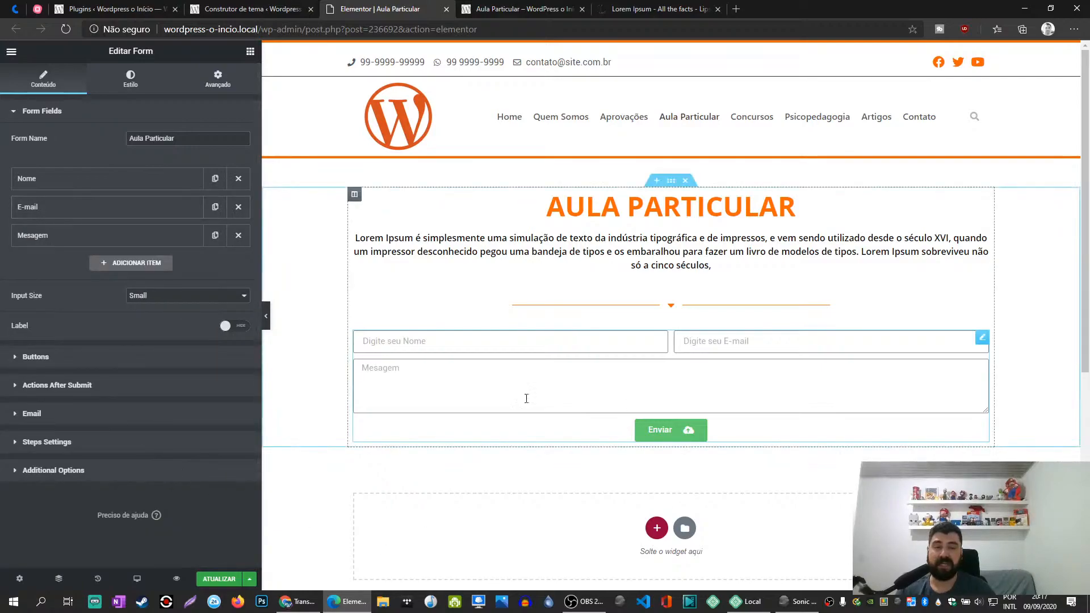
click(219, 578)
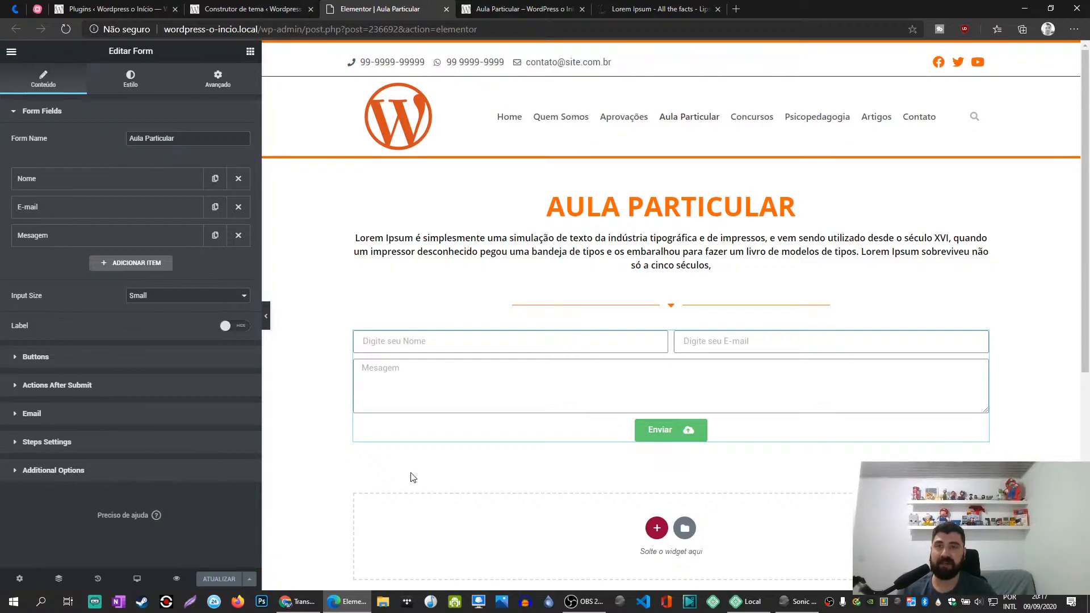
- Reload the published Aula Particular page and submit a test entry with a name, an e-mail address and the message "Mensagem"
click(511, 9)
key(F5)
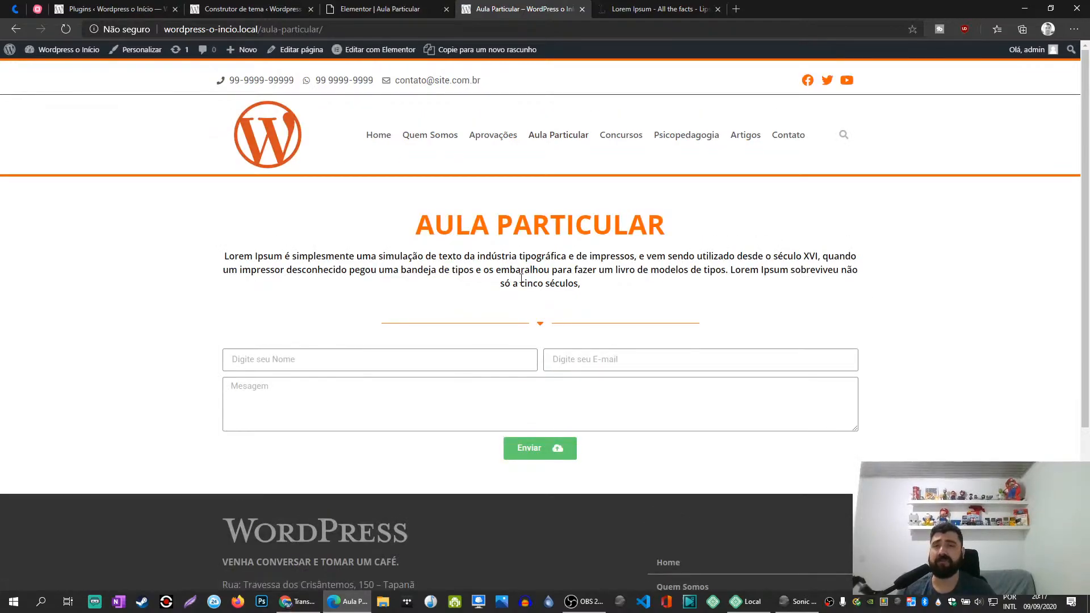
click(440, 356)
text(Willian)
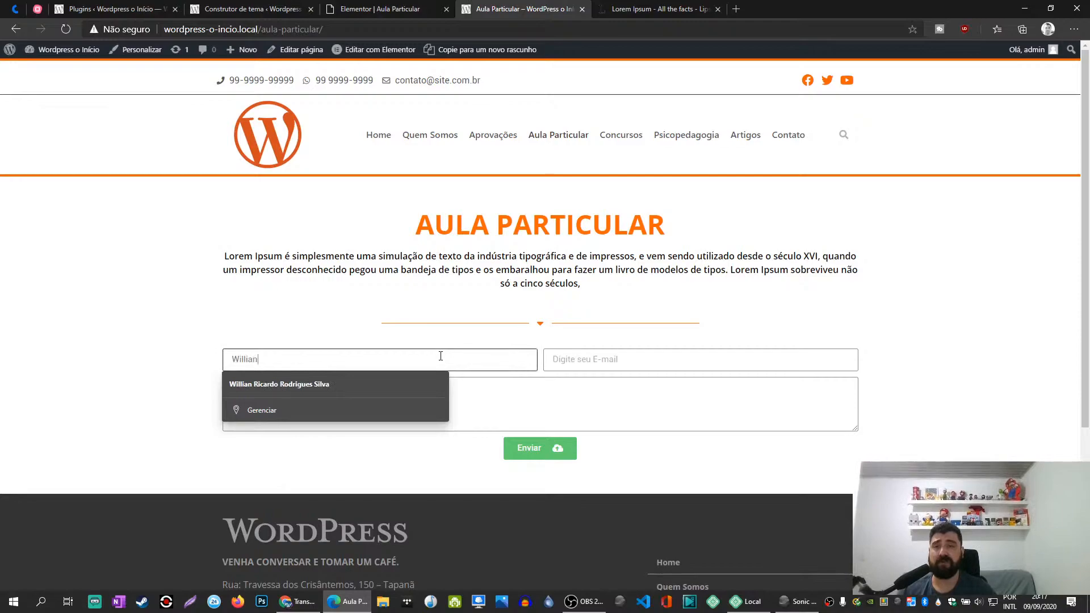
key(Tab)
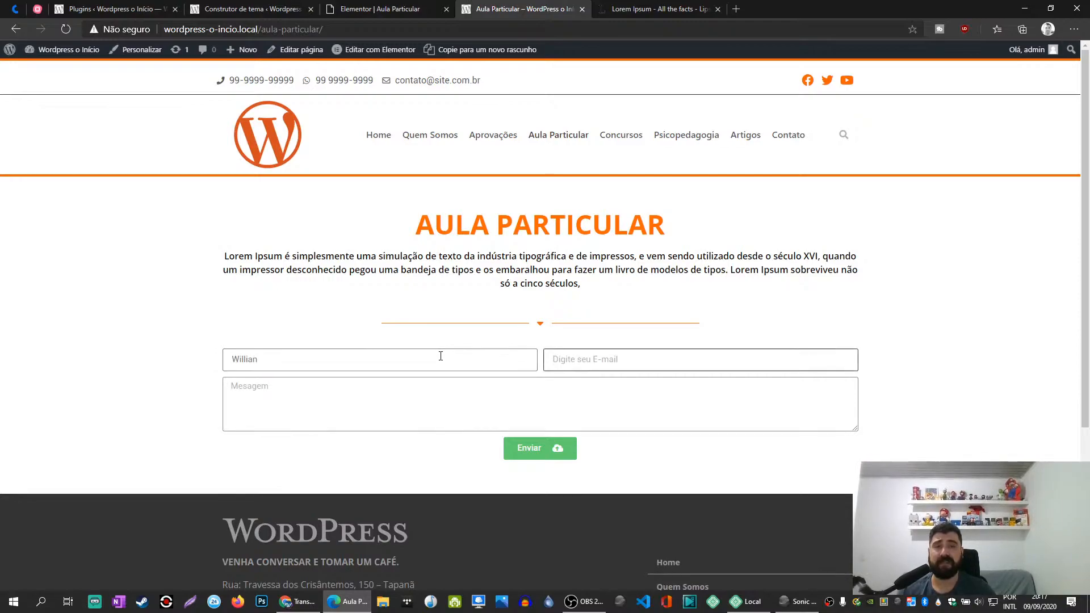
text(Wi)
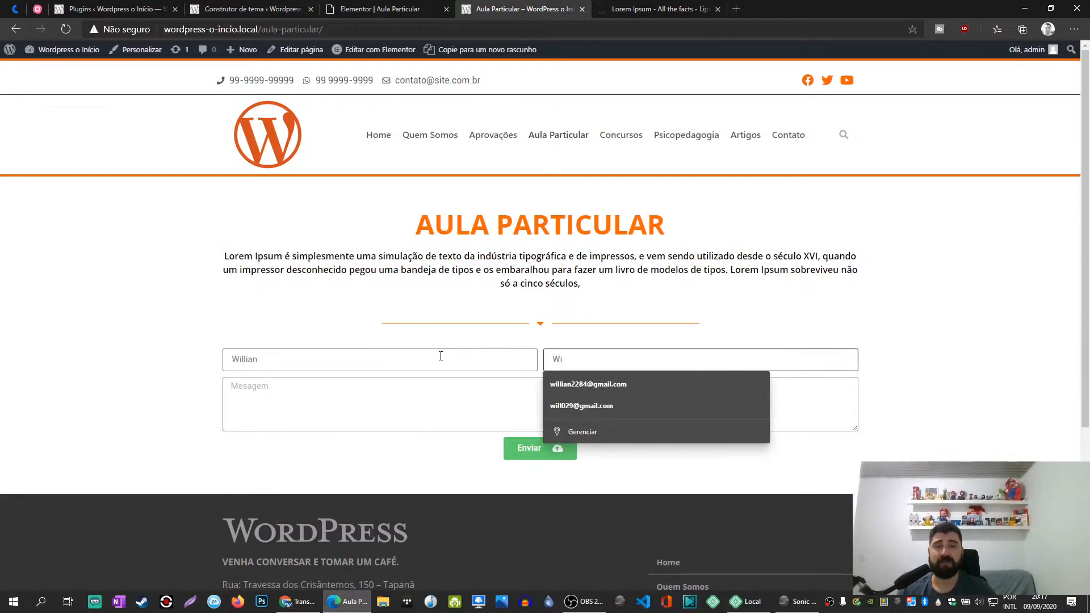
click(605, 387)
click(401, 420)
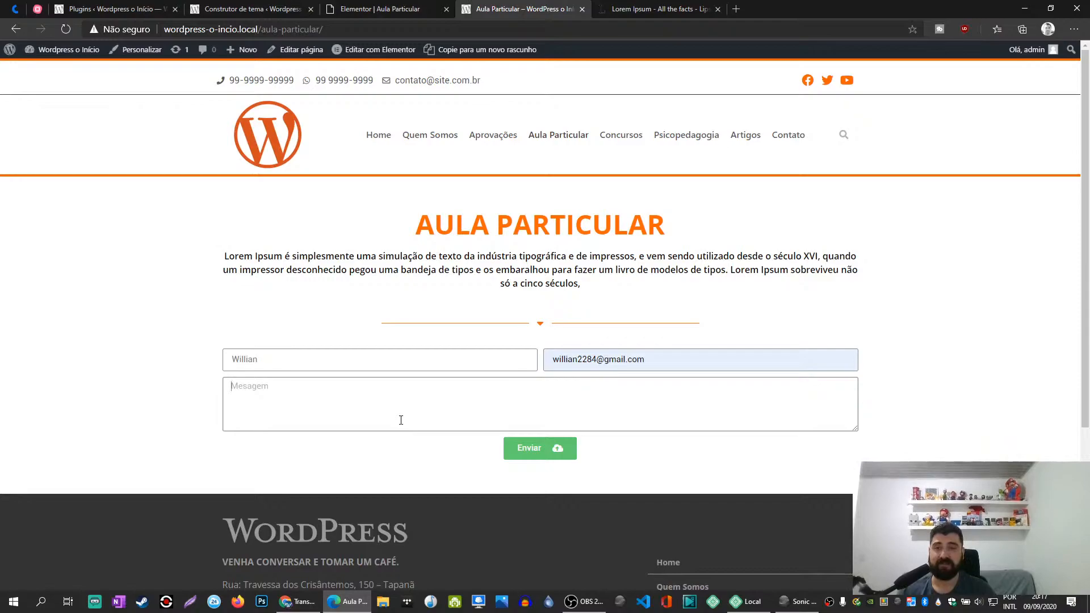
text(Mensagem)
click(537, 457)
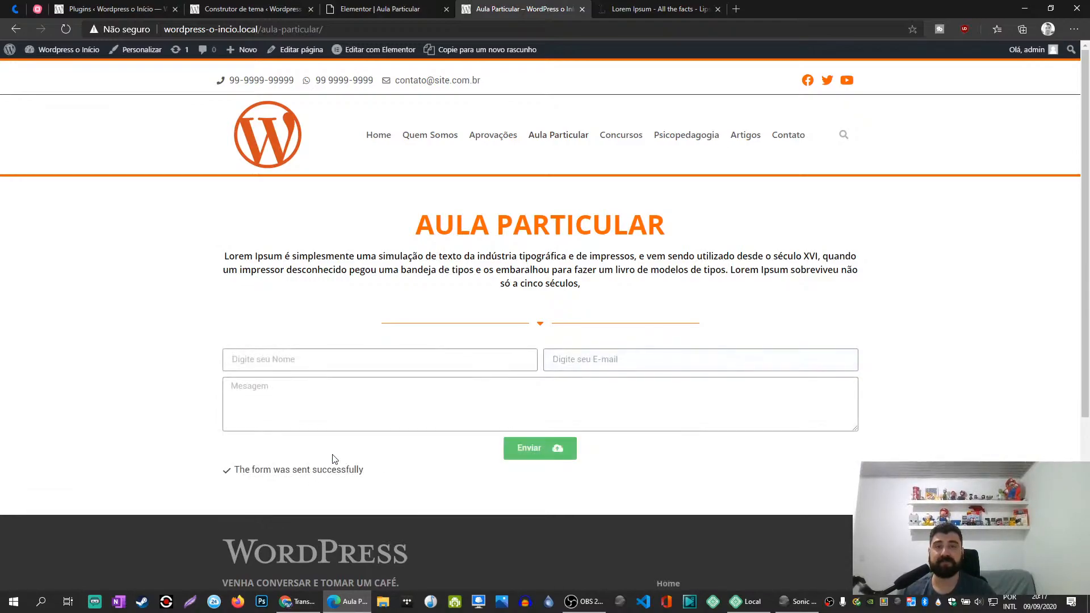
drag(373, 473, 226, 472)
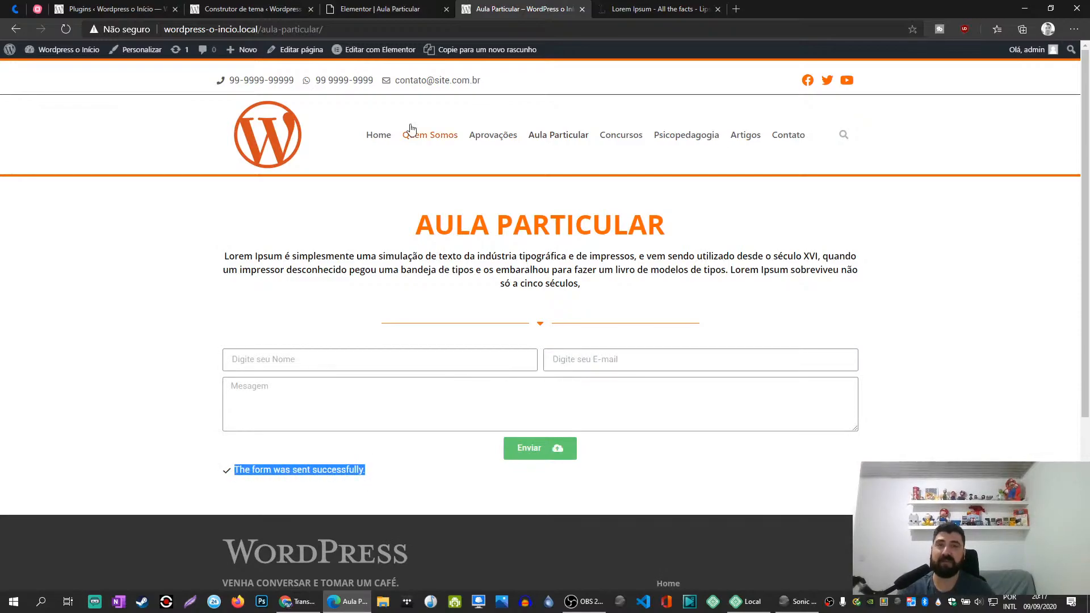
- Enable Custom Messages in the form's Additional Options in the Elementor editor
click(380, 9)
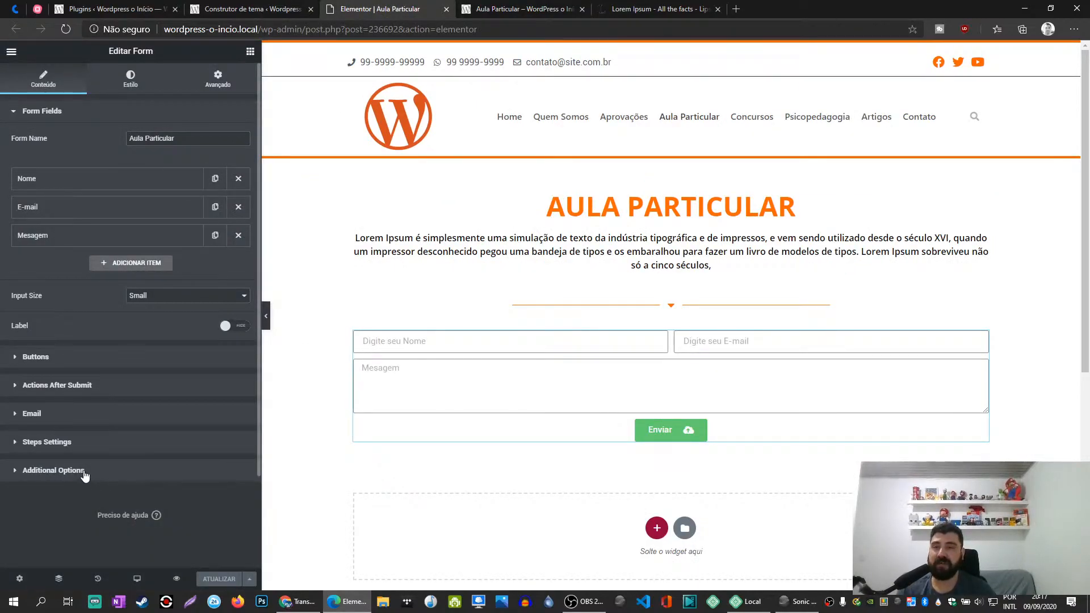
click(53, 470)
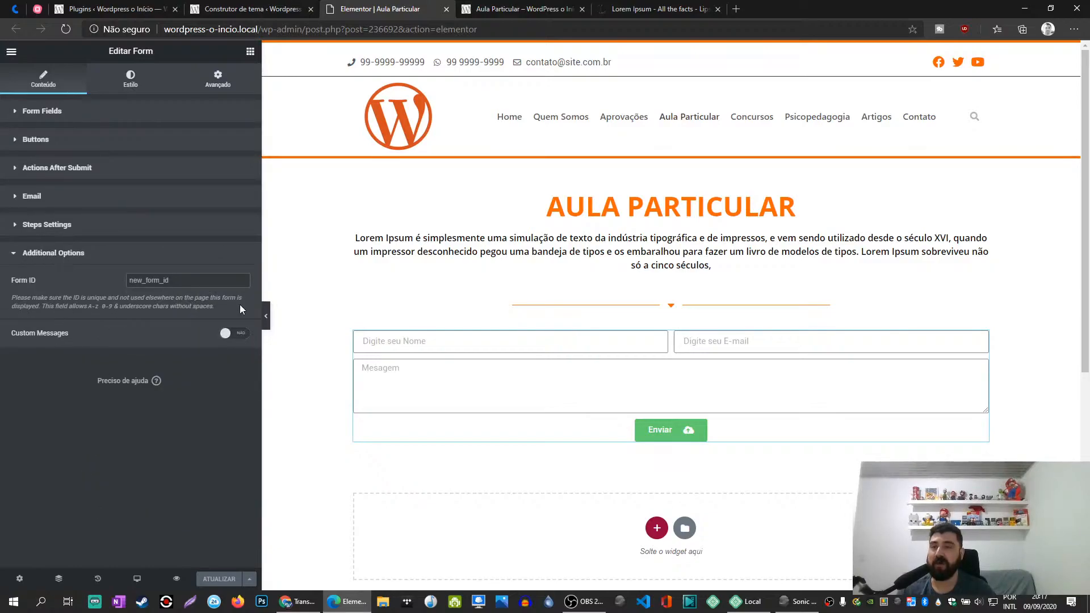
click(239, 336)
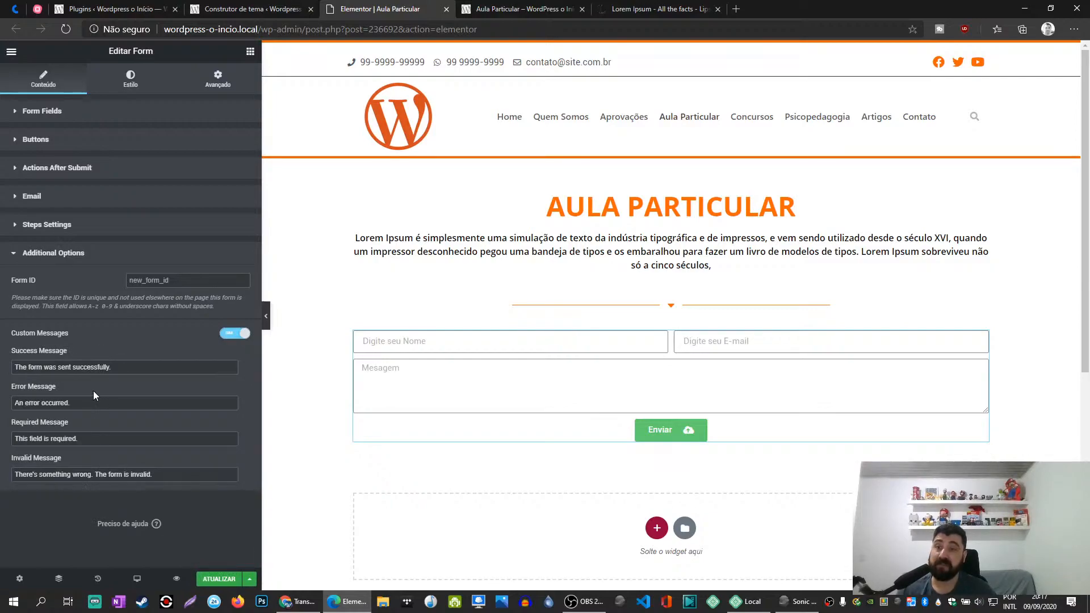
- Compare the success message on the published page with the form's Custom Messages settings
click(520, 9)
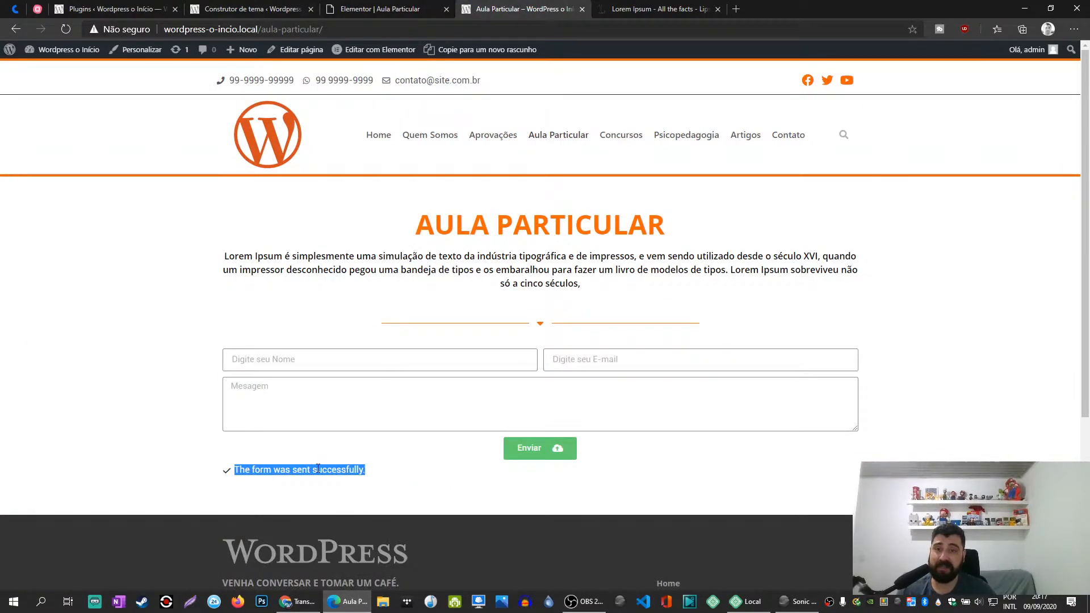
click(381, 9)
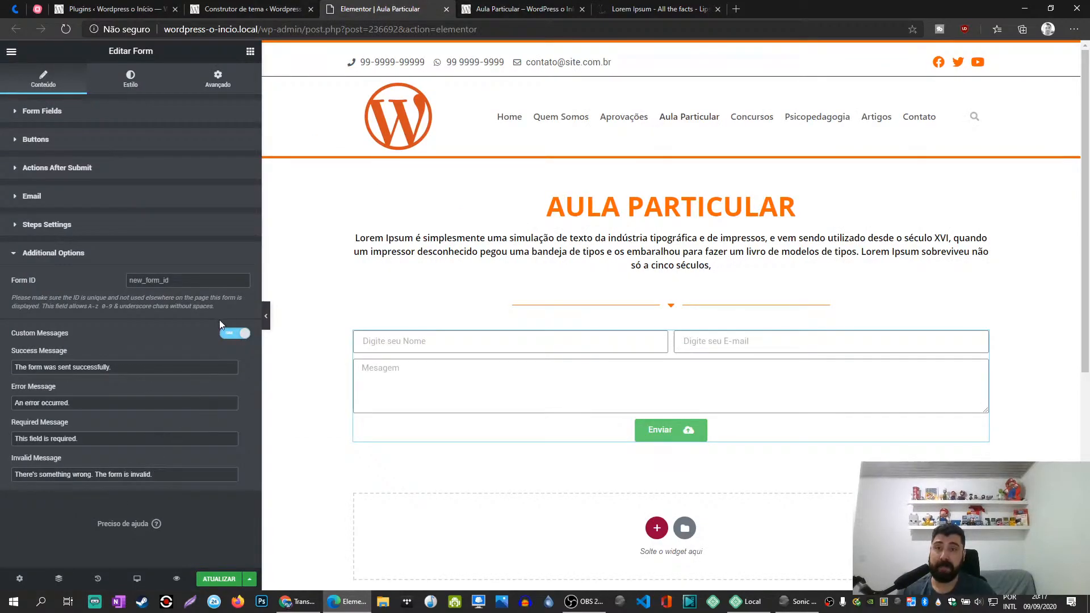
click(520, 9)
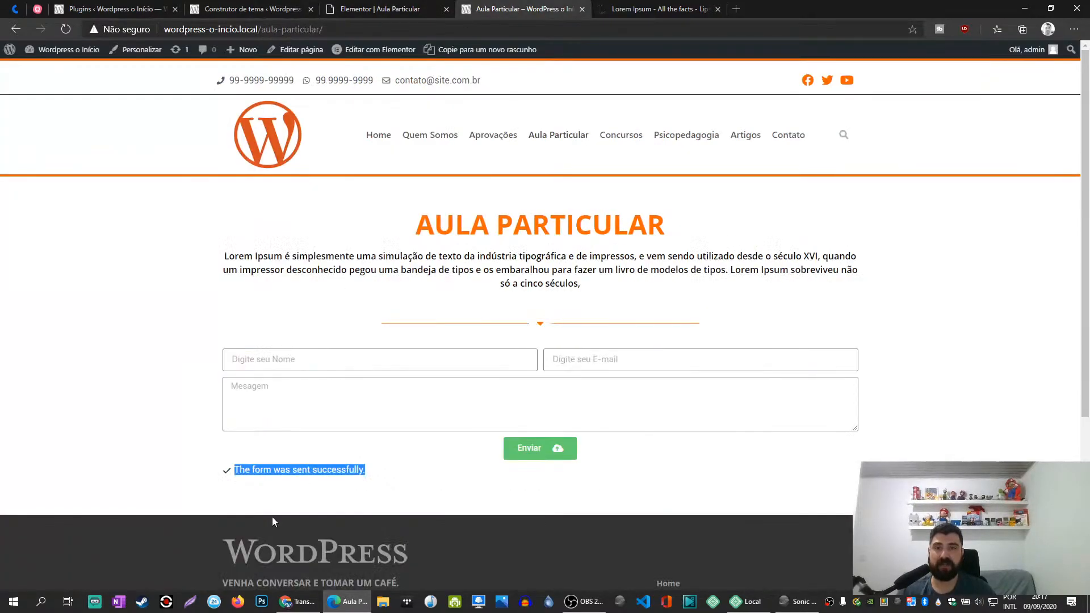
click(380, 9)
click(230, 334)
click(230, 334)
click(25, 255)
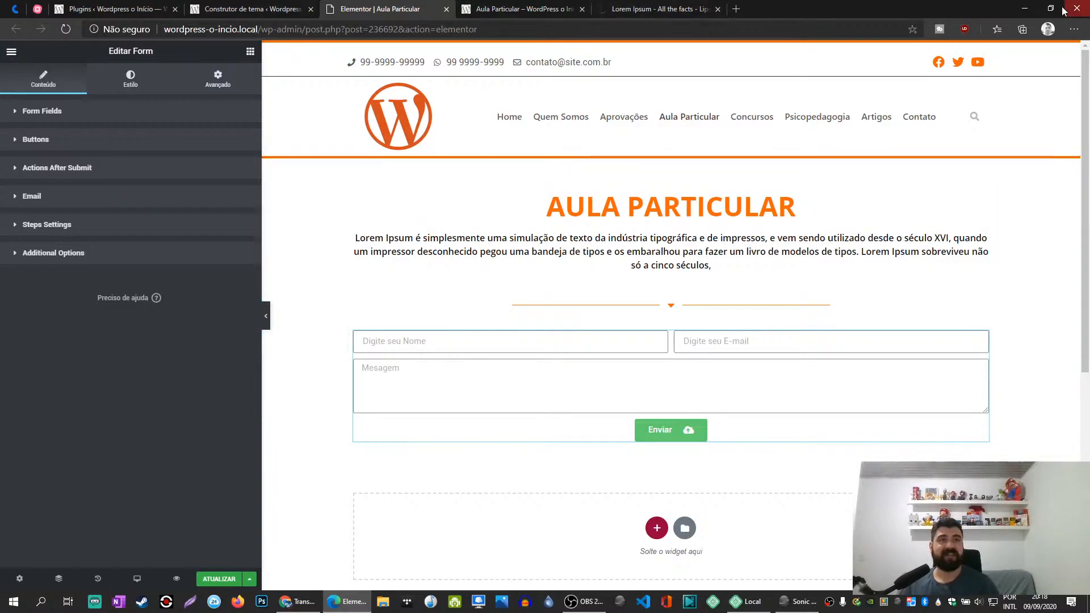
click(1024, 7)
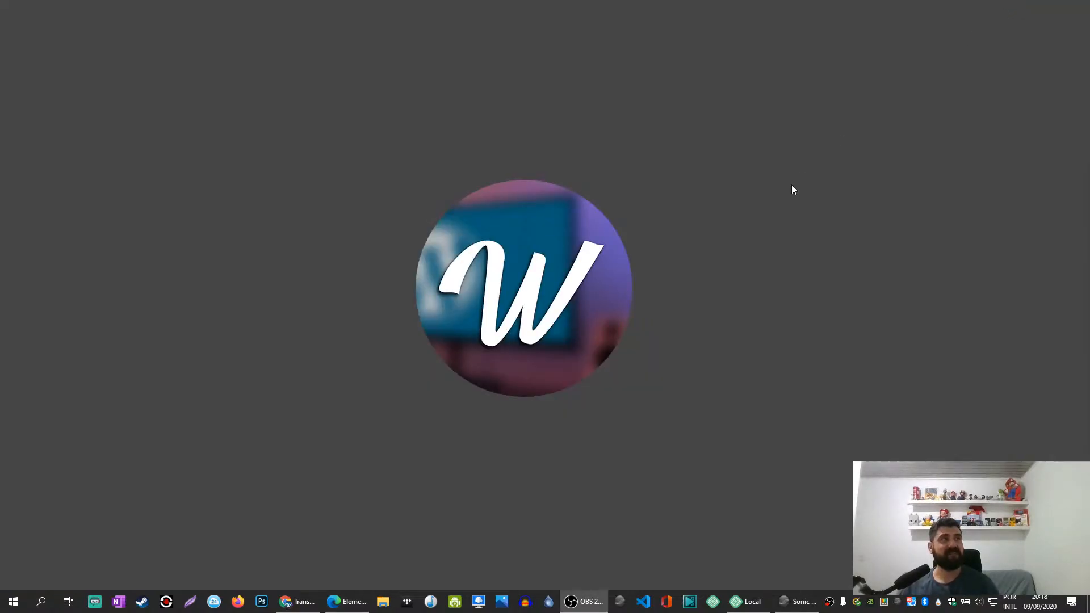
click(346, 601)
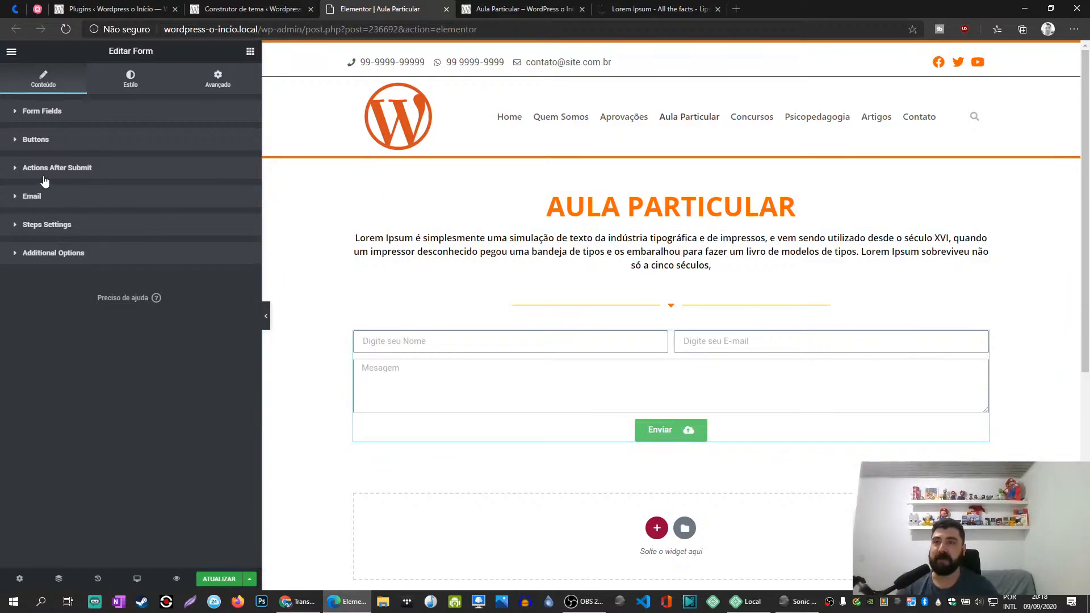
- Add an item of type Step after the Mesagem field in the form's fields
click(34, 112)
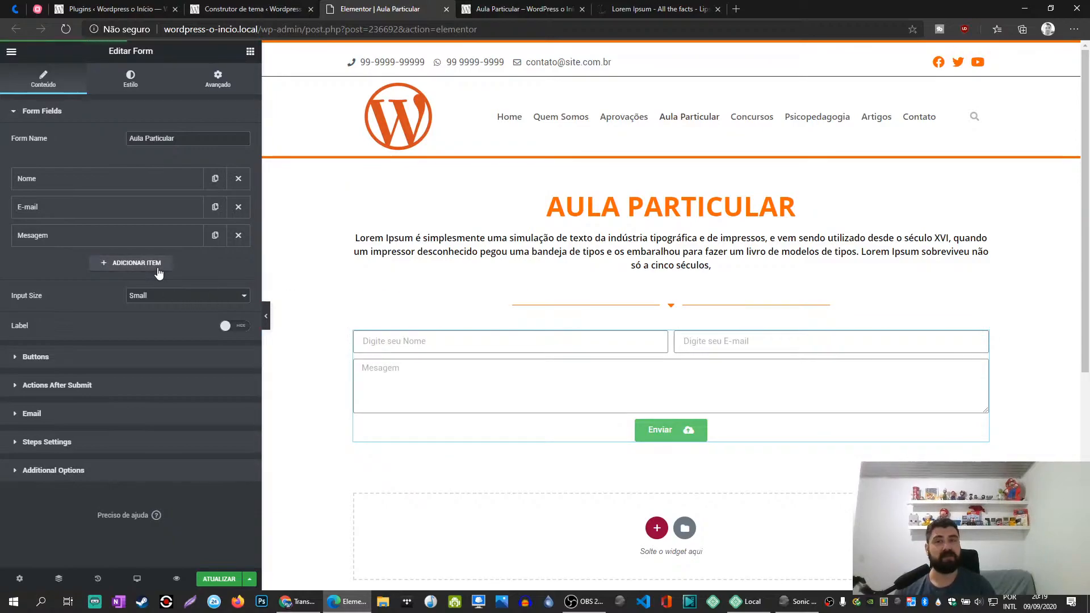
click(130, 264)
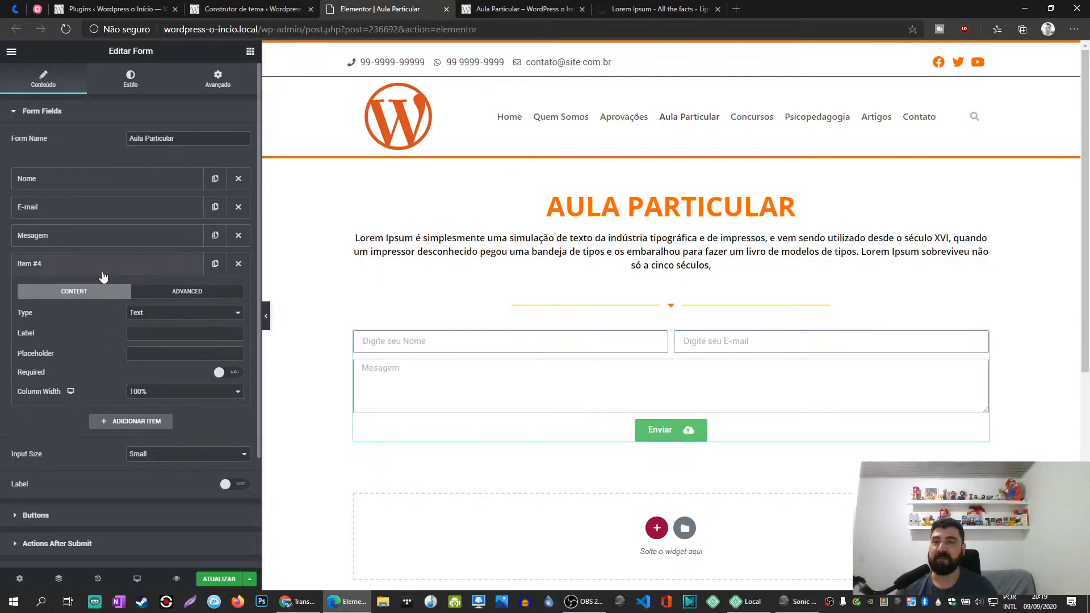
click(238, 264)
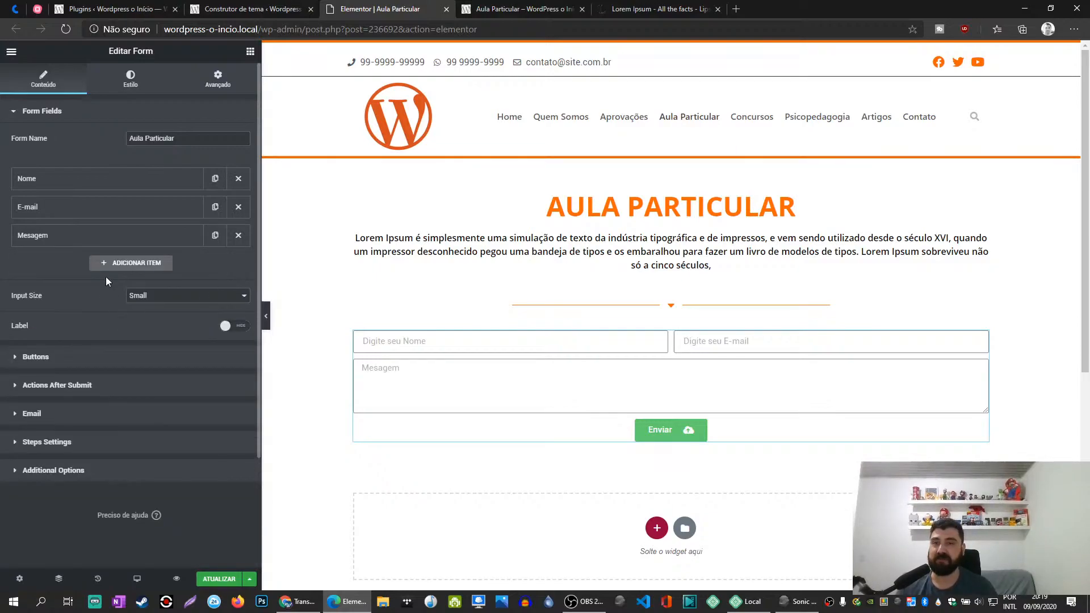
click(135, 262)
click(149, 313)
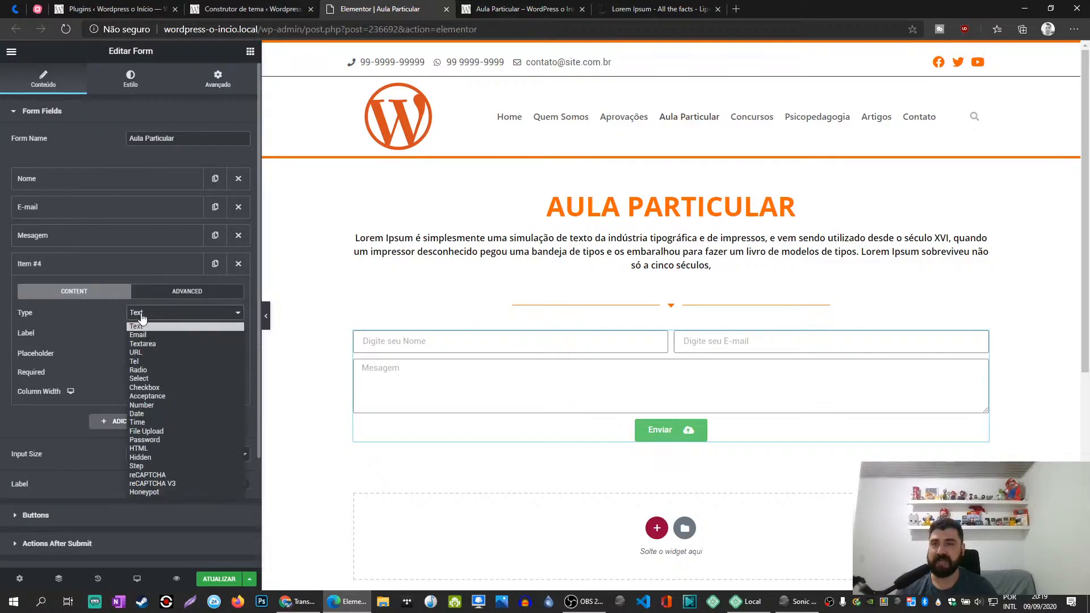
click(144, 466)
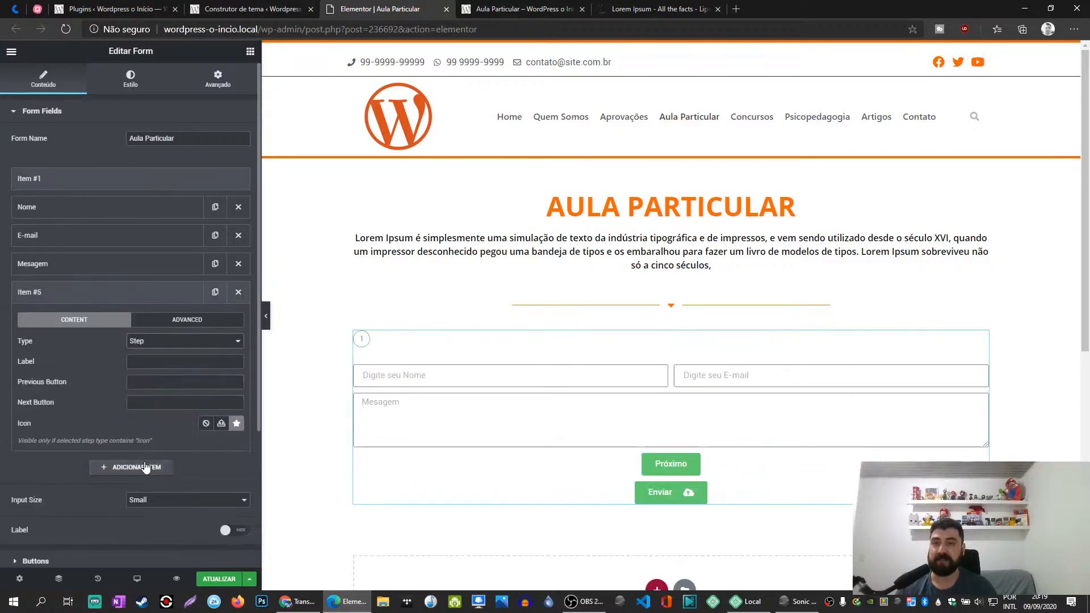
- Try "Passo 1" and "Endereço" as labels for the added Step item
click(139, 362)
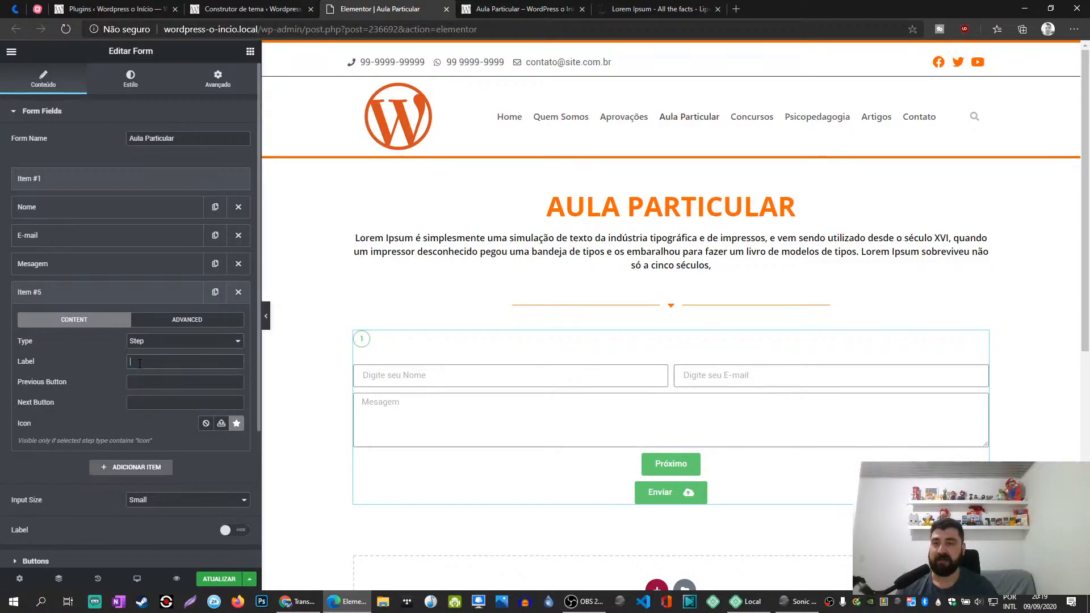
text(Pas)
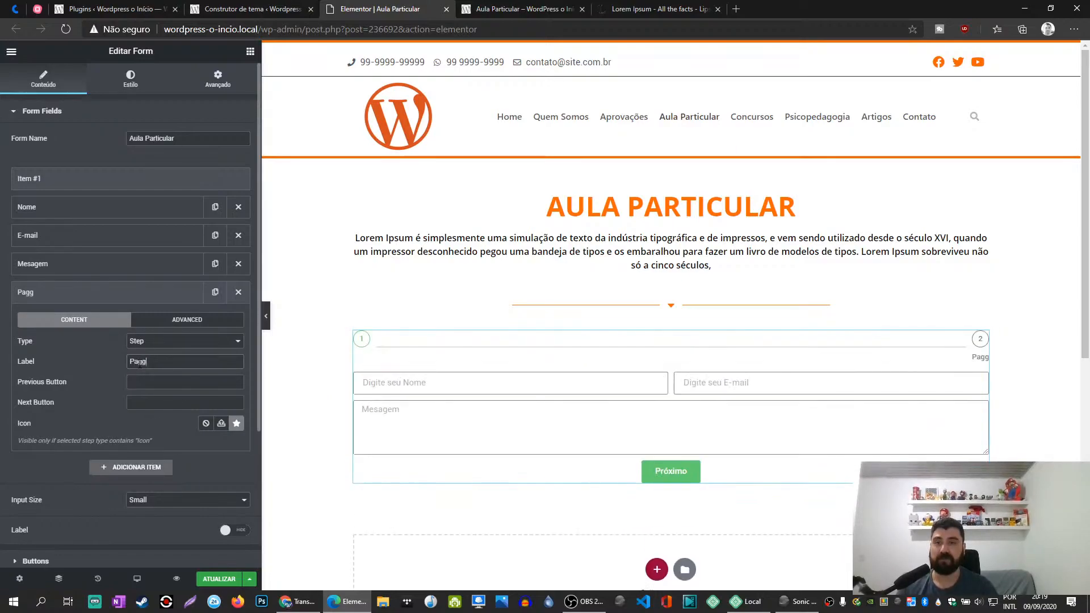
text(so 1)
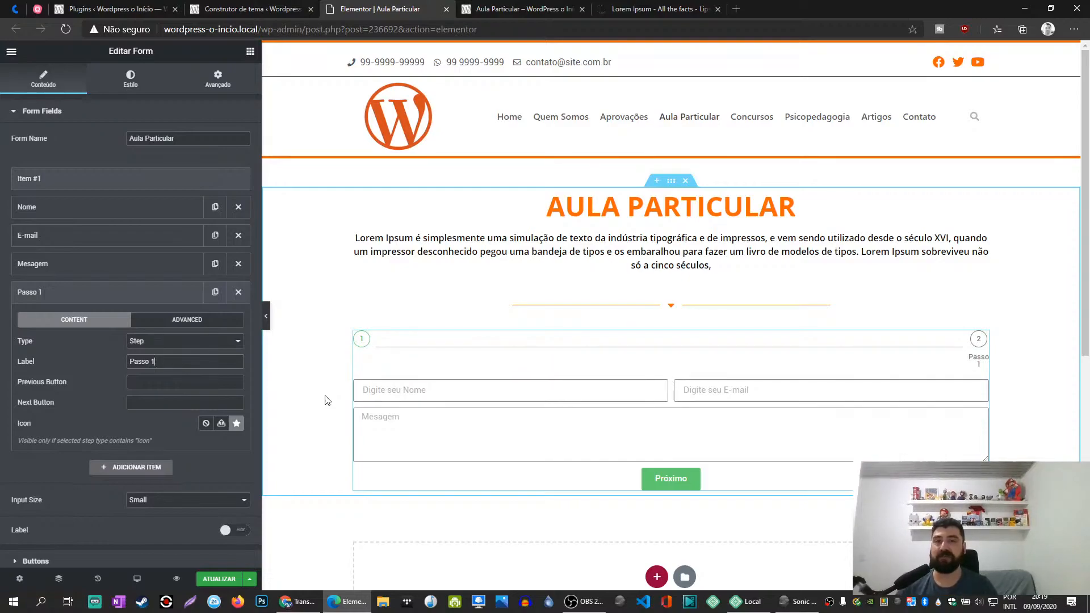
key(ctrl+a)
text(Endereço)
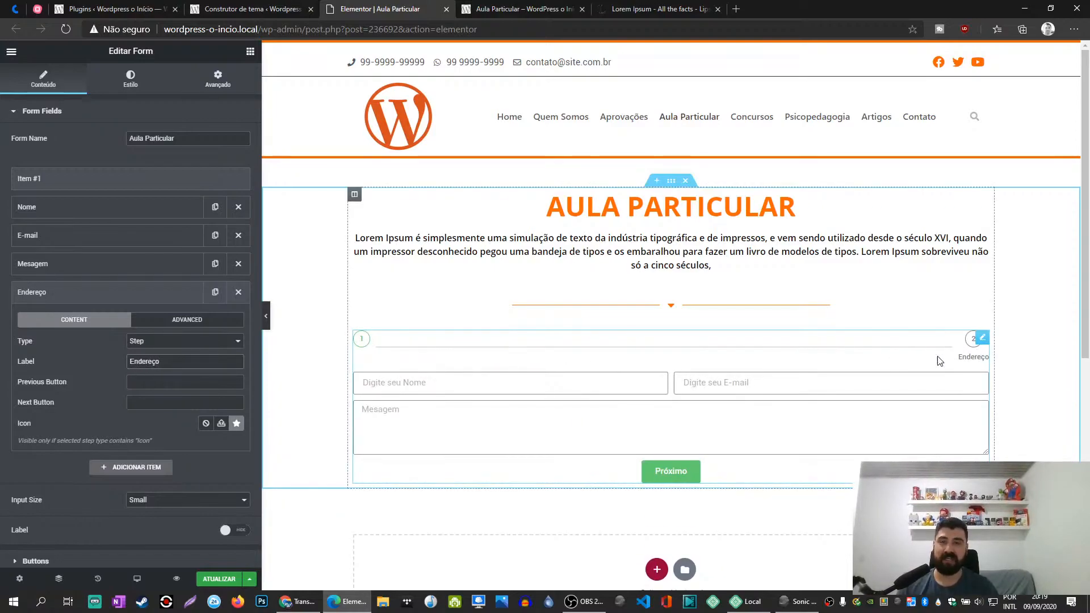
- Try "Cadastro Pessoa Física" as the label of the Step item after the Mesagem field
key(ctrl+a)
text(Cad)
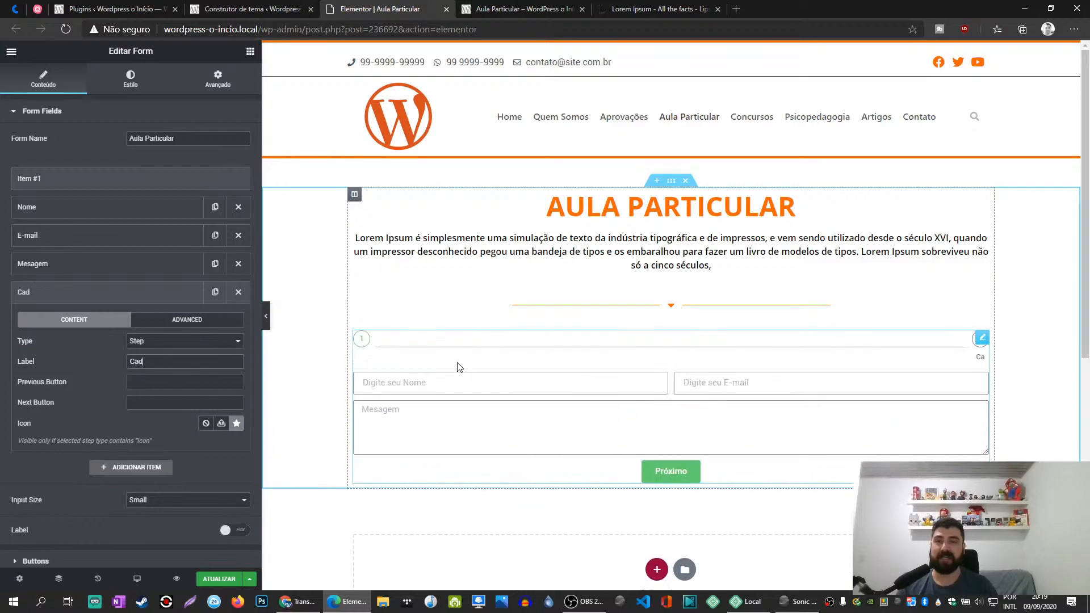
text(astro P)
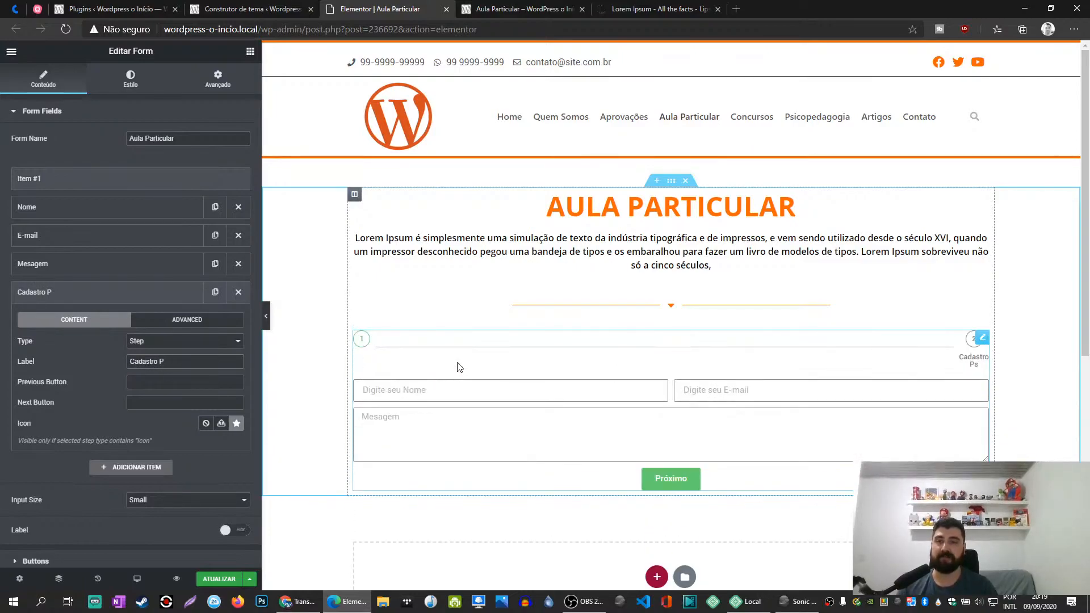
text(essoa F'si)
key(BackSpace)
key(BackSpace)
text(i)
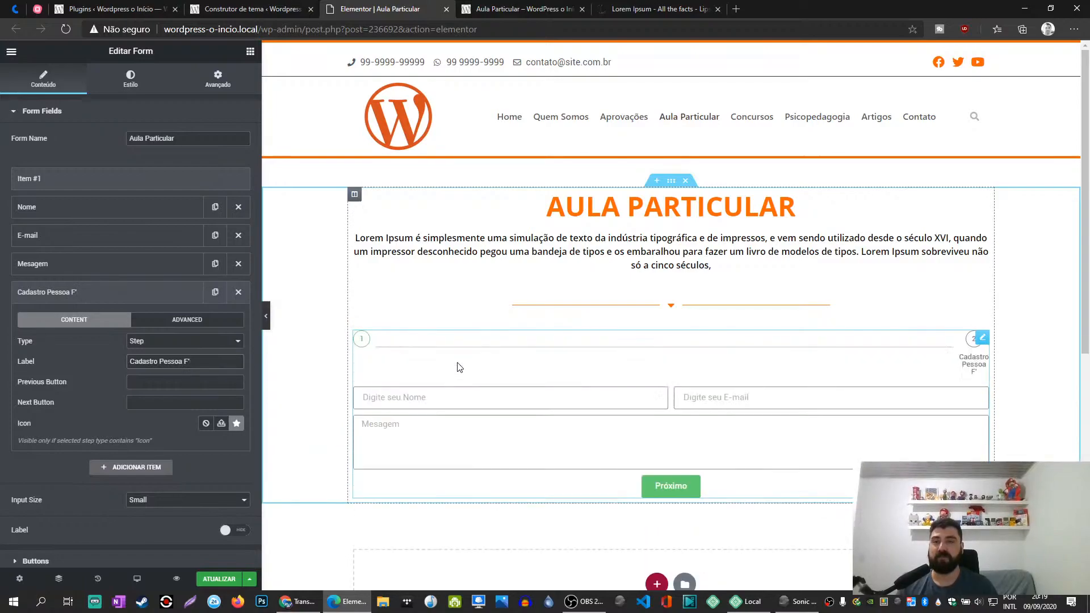
text(ísica)
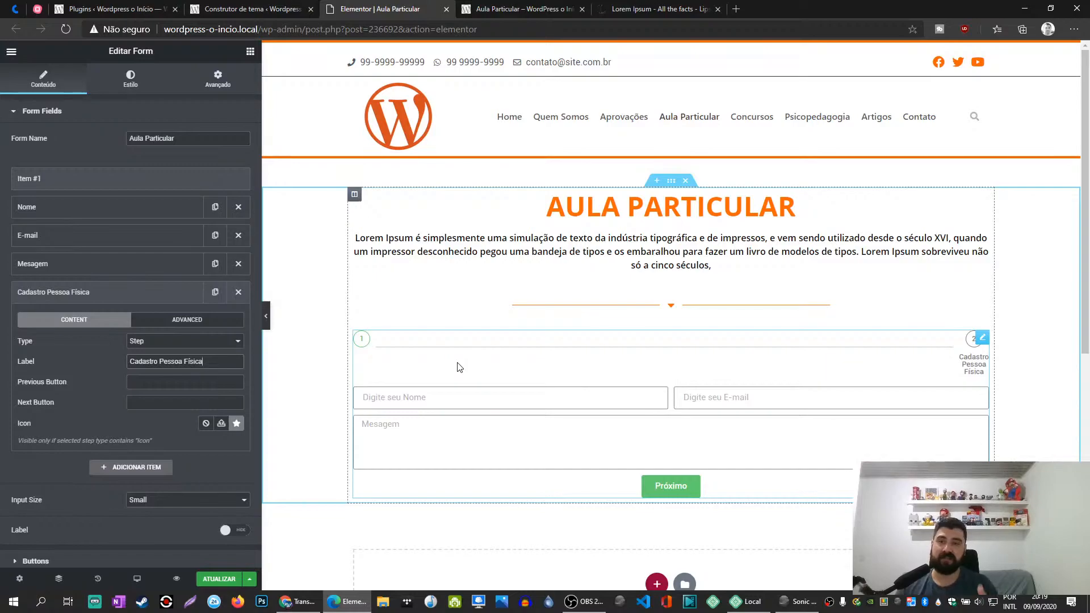
- Try "Pass 2" as the label of the form's second step
key(ctrl+a)
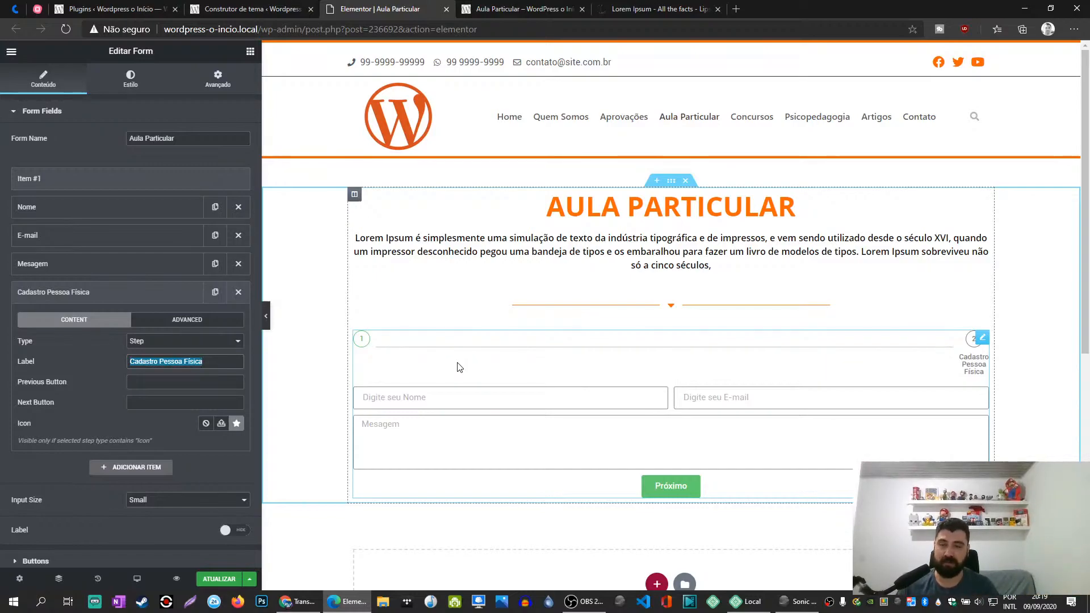
text(Pass)
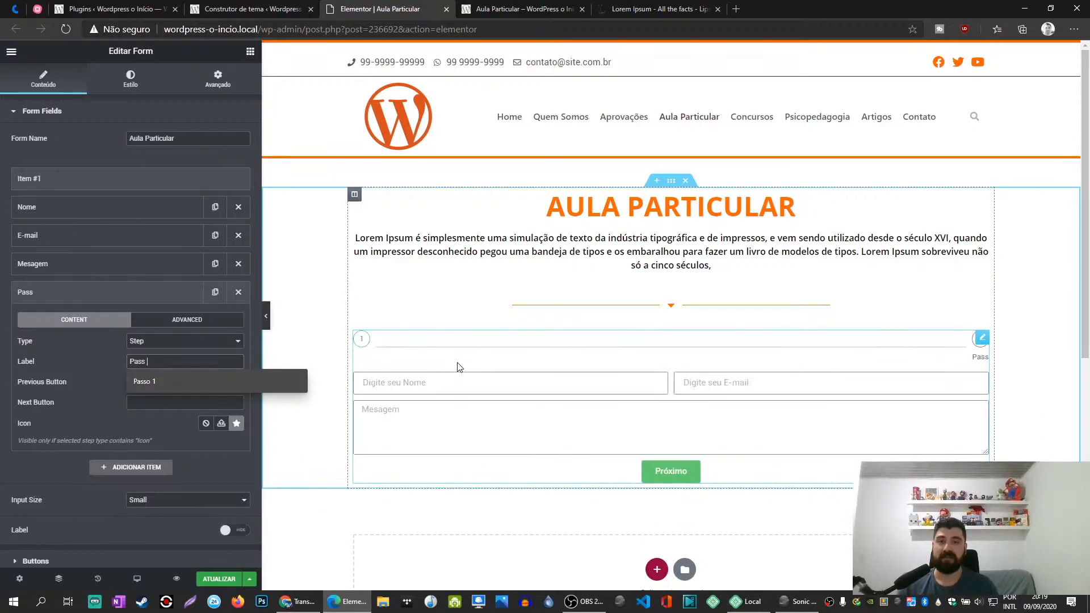
text( 2)
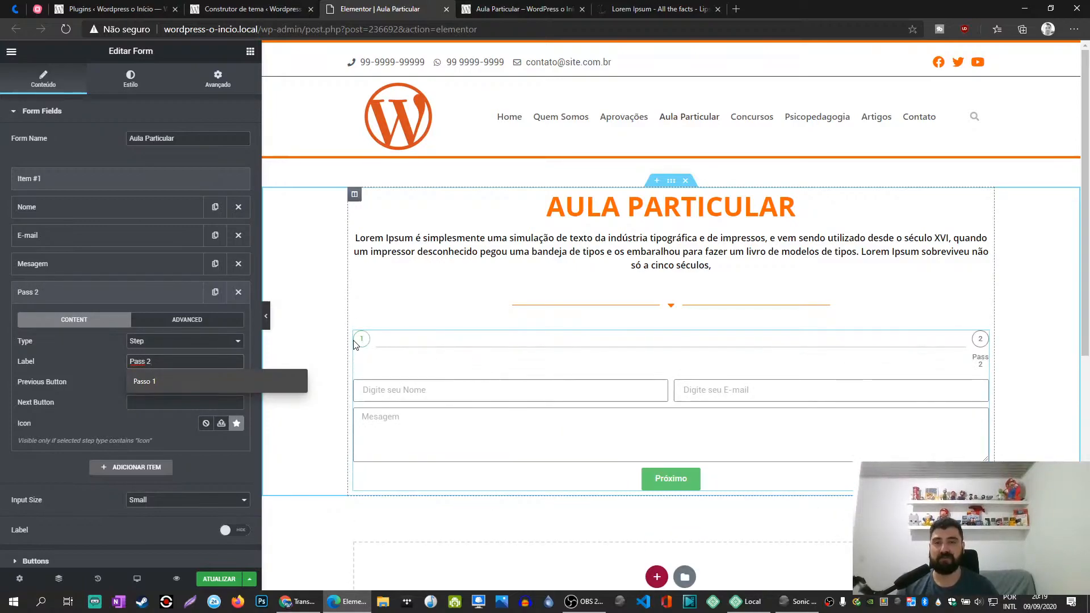
click(68, 293)
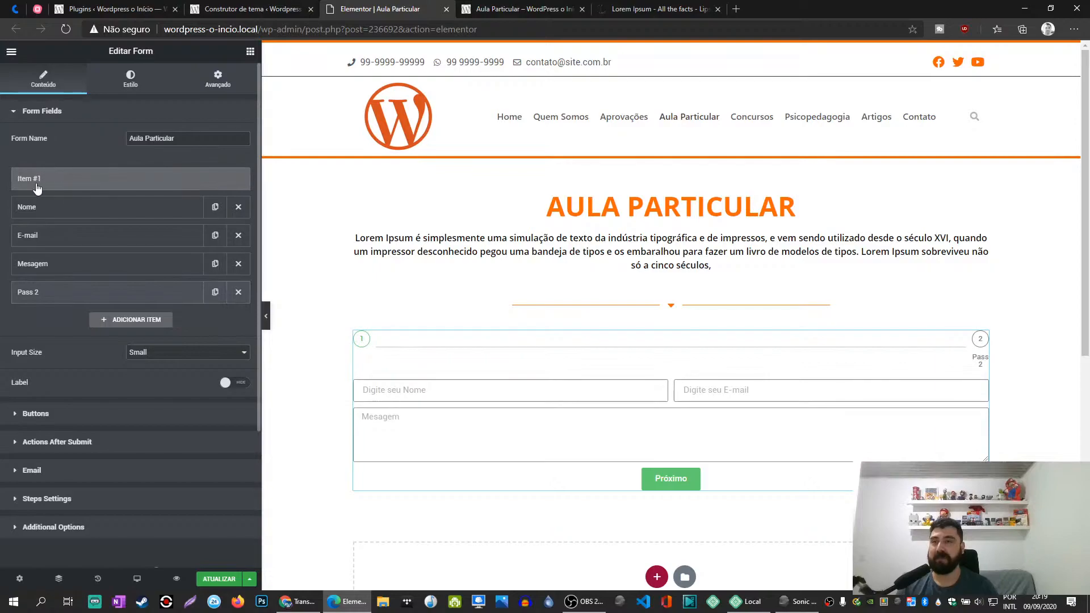
- Label the form's first step item, above the Nome field, "Passo 1 - Dados Pessoais"
click(71, 187)
text(Passo 1)
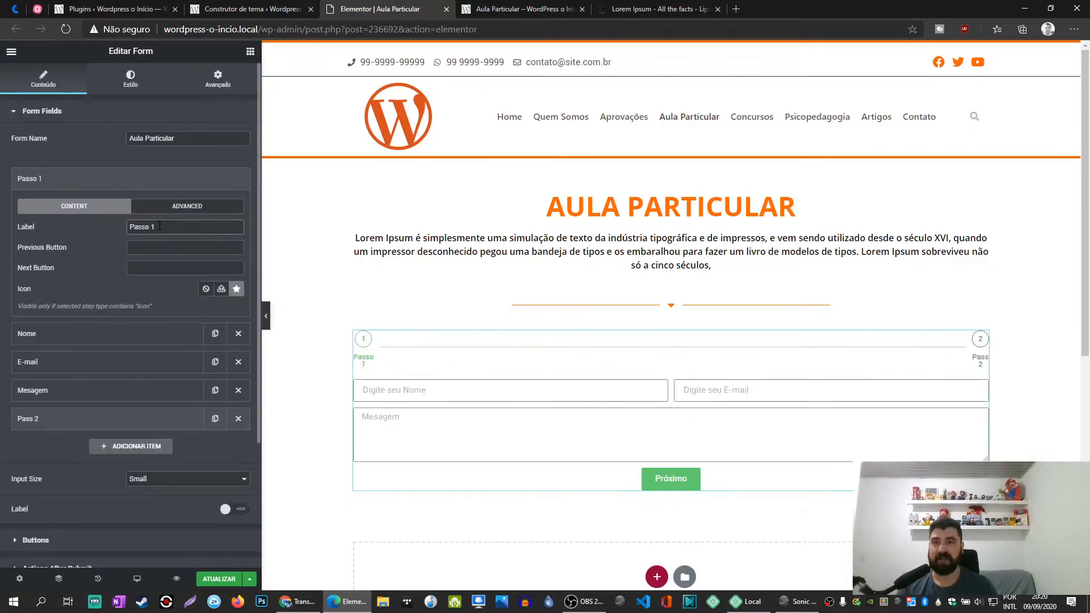
text( - Dados Pessoais)
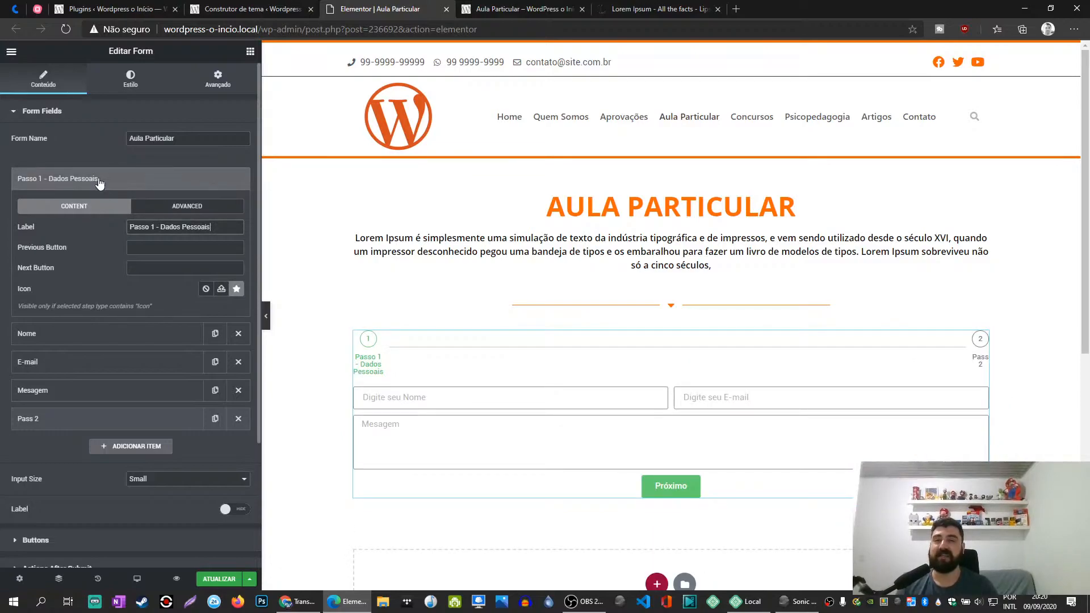
- Shorten the first step item's label to "Dados Pessoais"
drag(161, 226, 109, 221)
key(BackSpace)
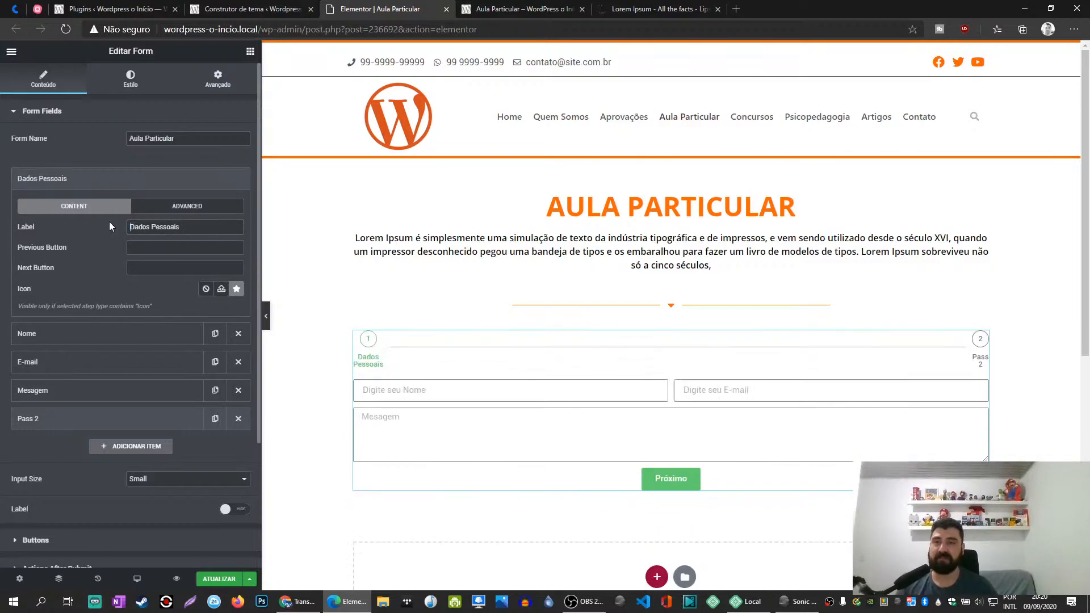
click(97, 181)
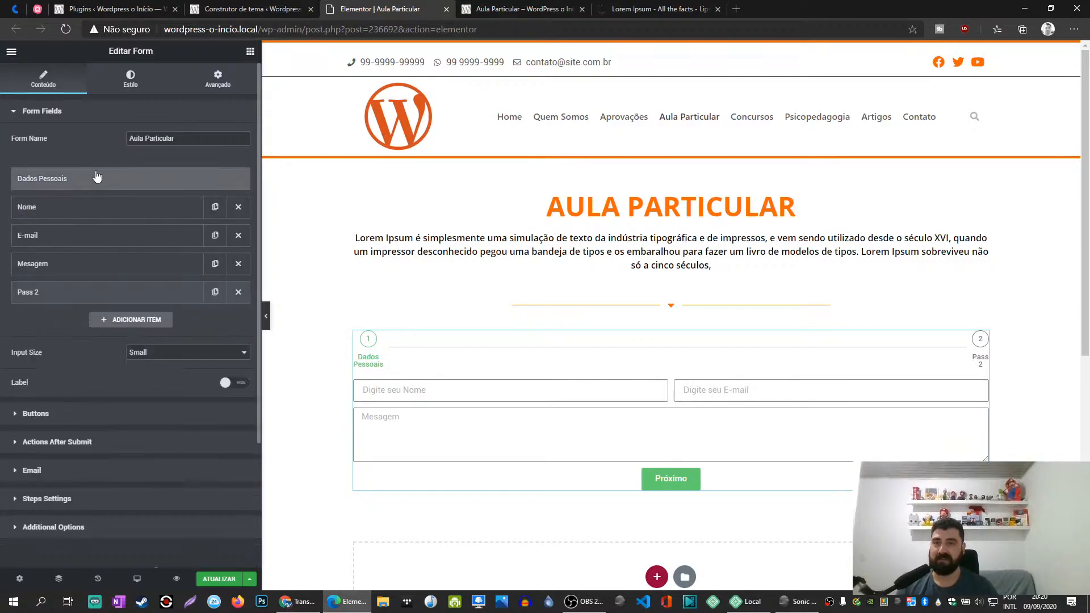
- Rename the second step item, after the Mesagem field, as "Endereço"
click(90, 293)
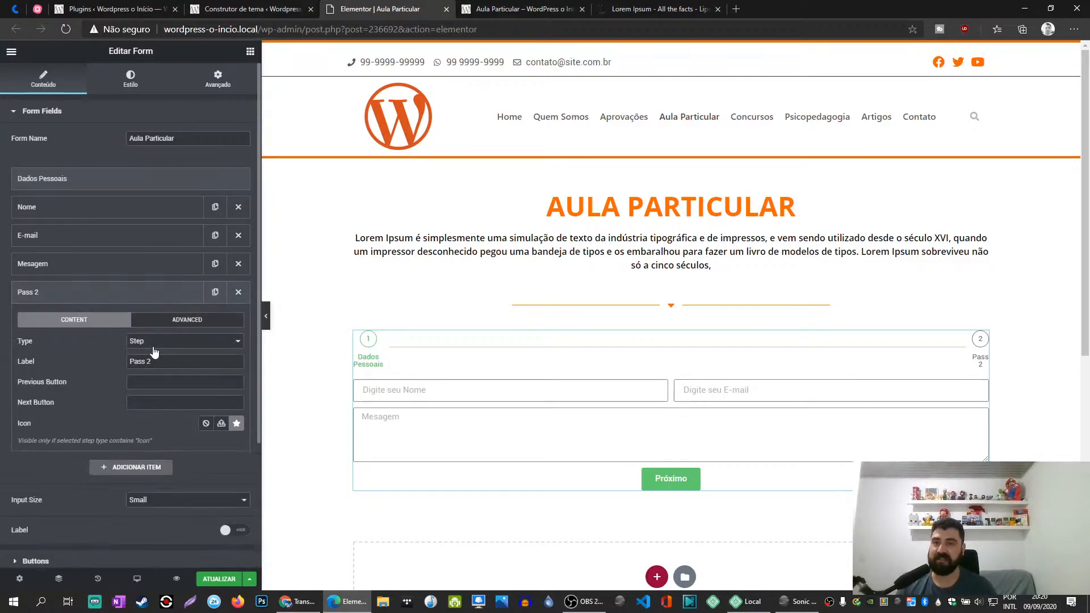
drag(159, 361, 104, 369)
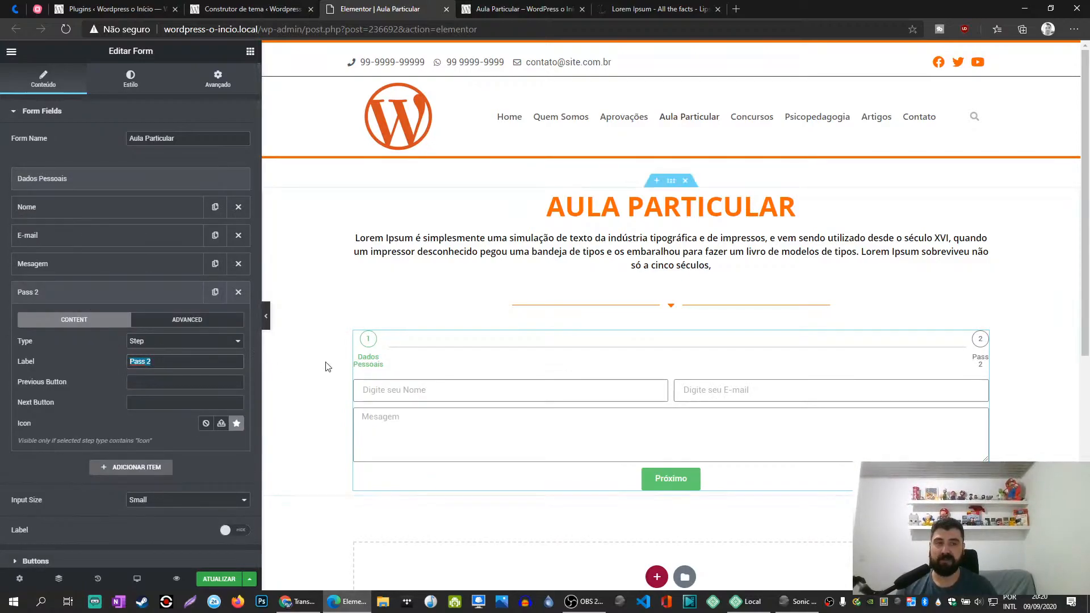
text(Endereço)
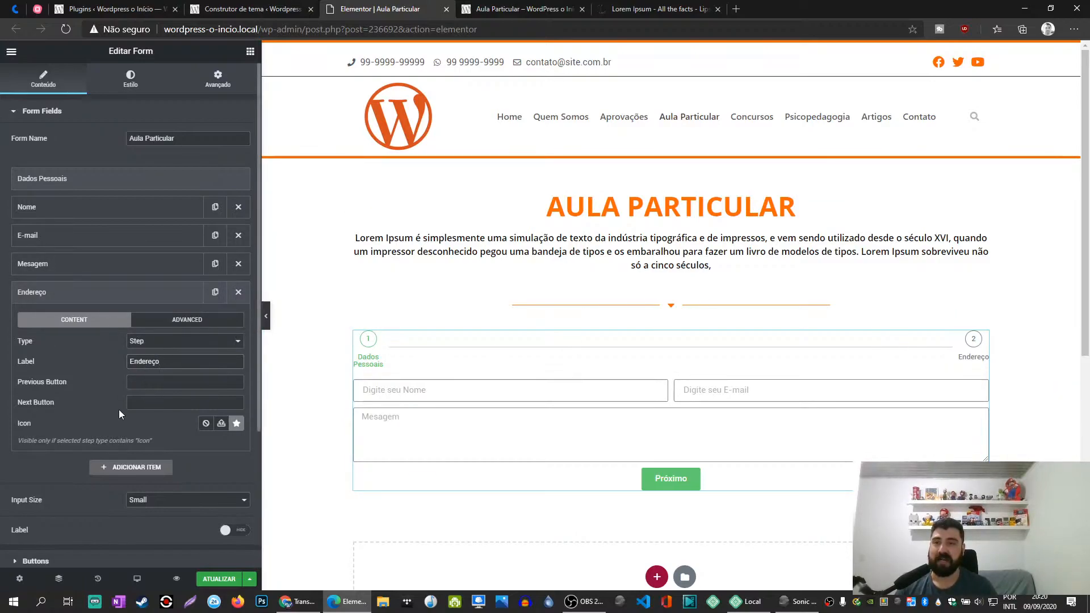
click(145, 292)
- Check the Next and Previous step button texts in the form's button settings
click(91, 179)
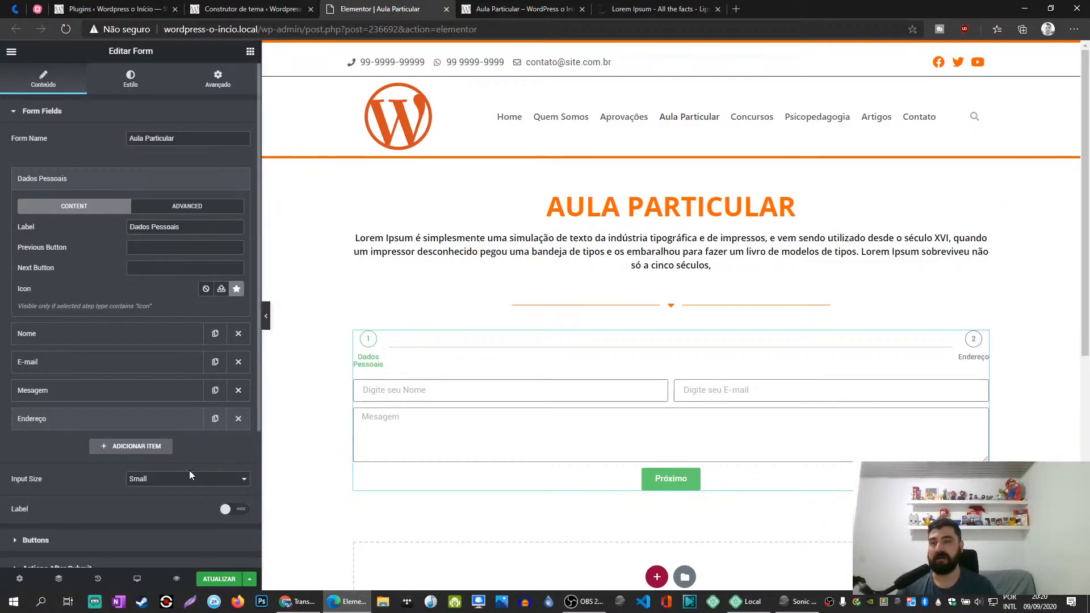
click(123, 542)
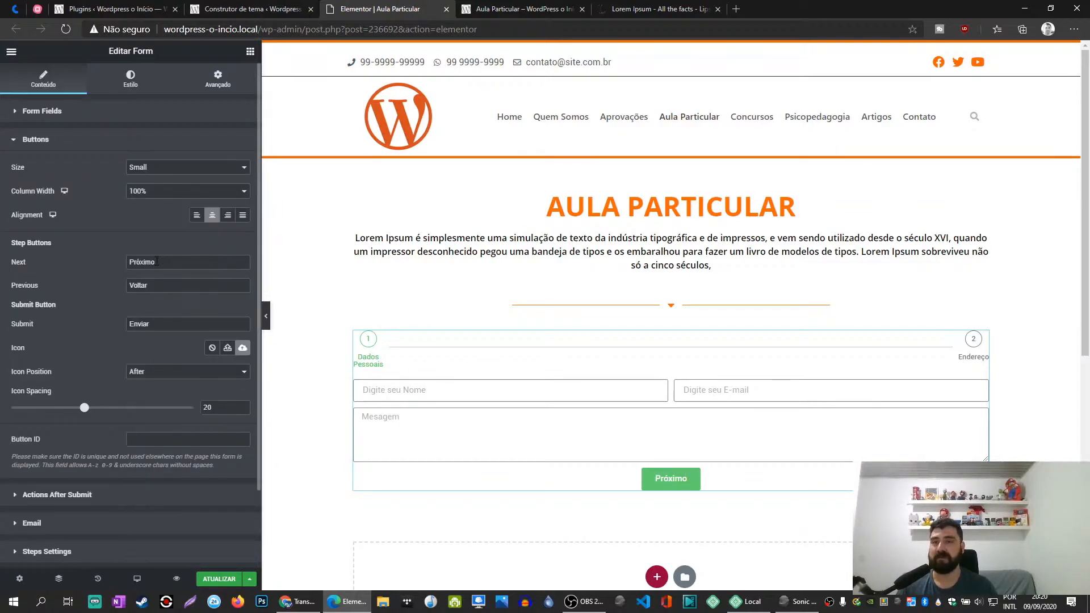
click(36, 140)
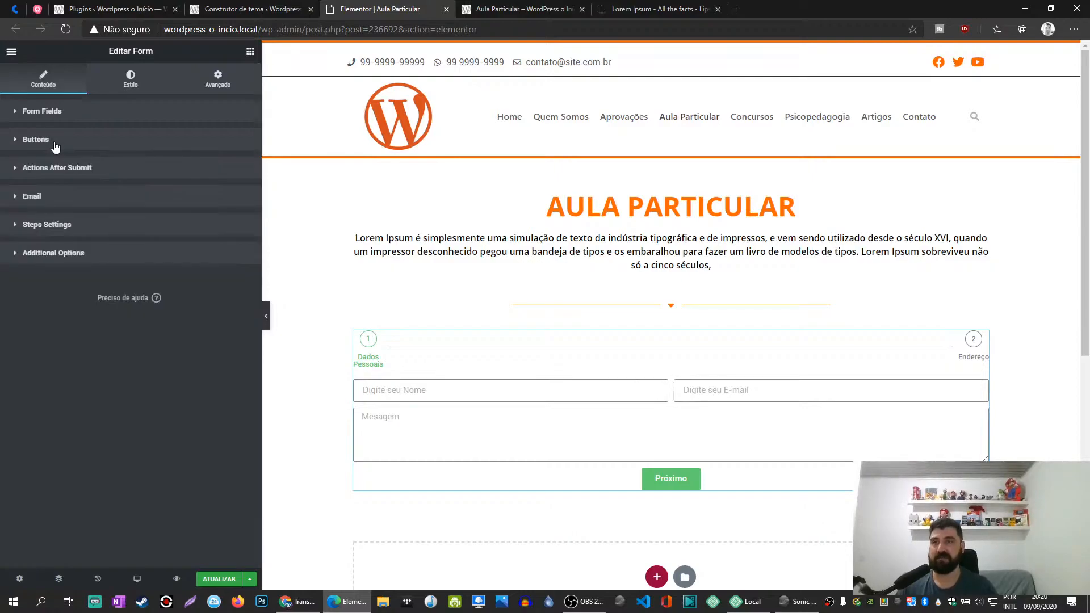
click(35, 108)
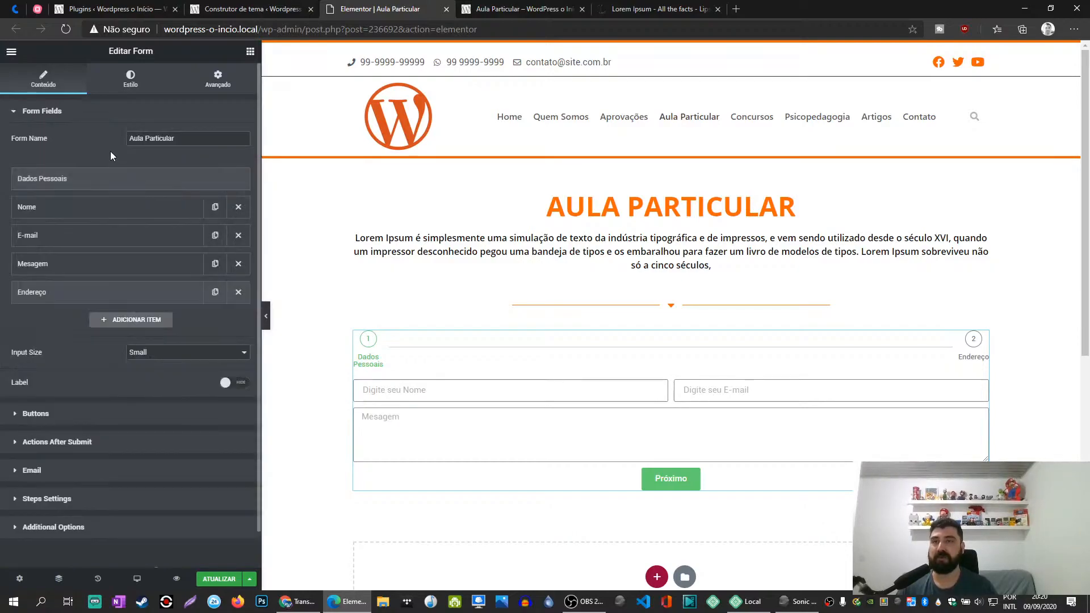
- Search the icon library for "next", then give the Dados Pessoais step the circled right arrow icon from Font Awesome - Regular
click(78, 182)
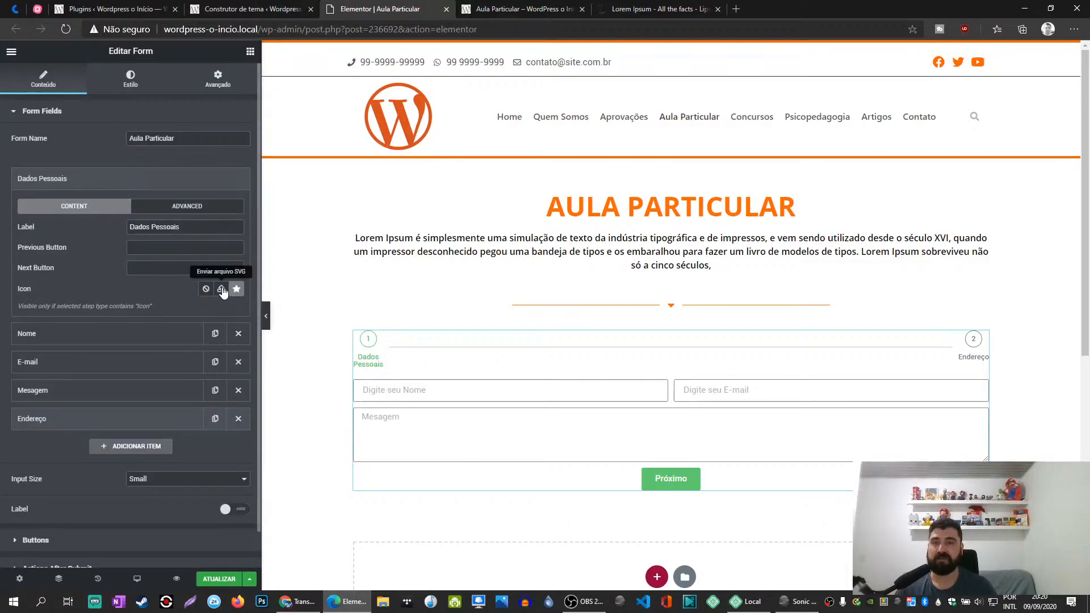
click(236, 289)
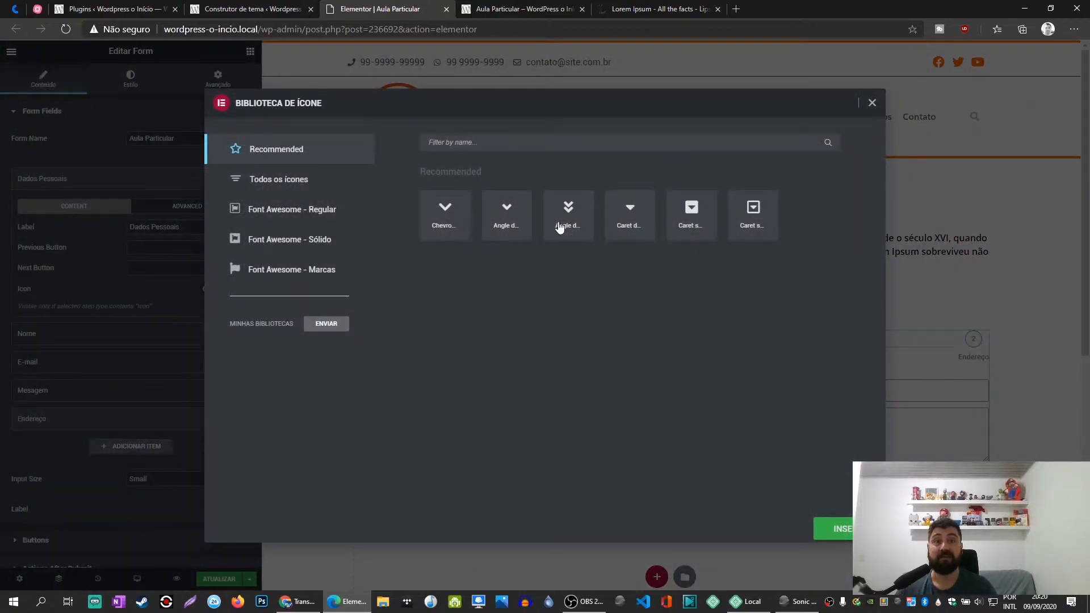
click(513, 143)
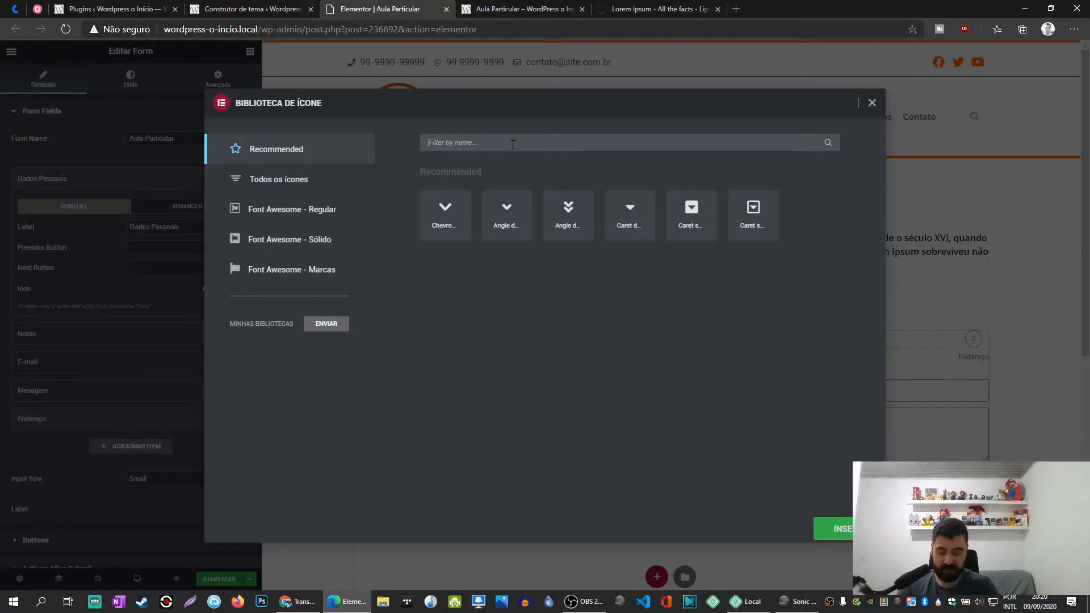
text(next)
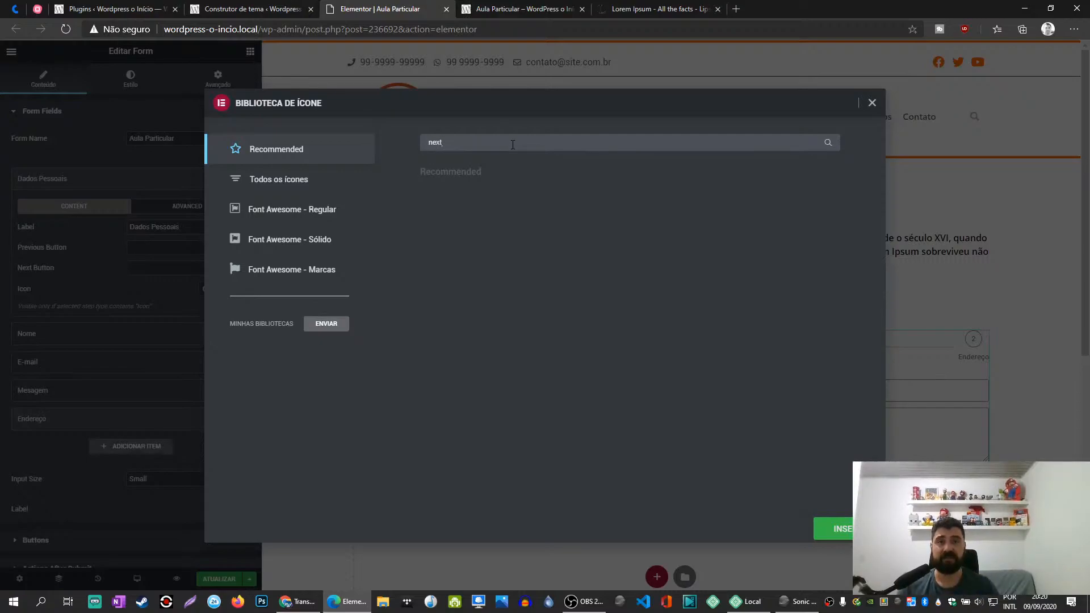
click(297, 180)
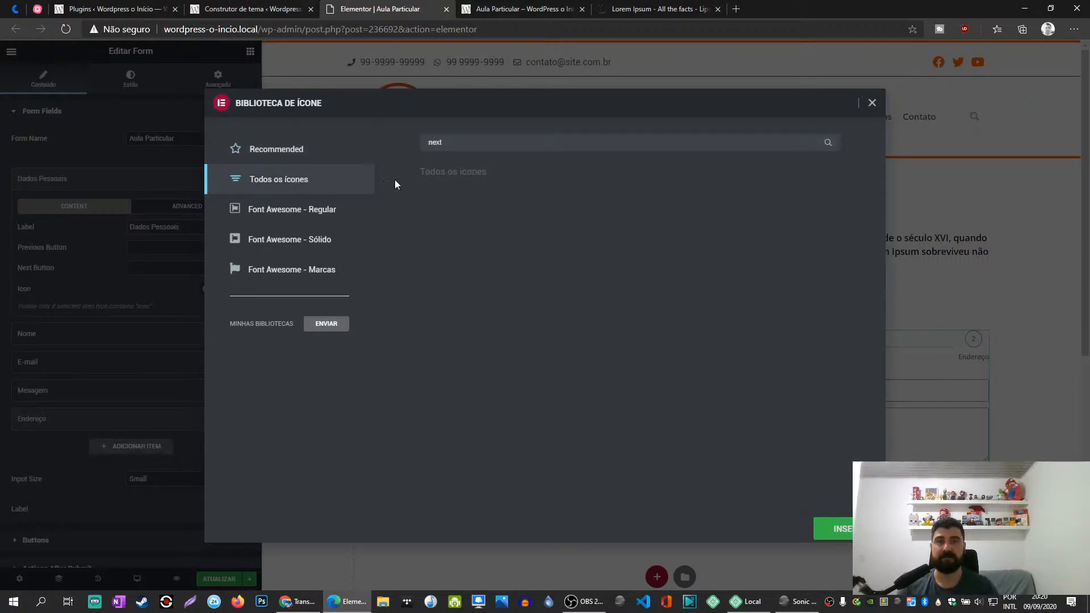
double_click(490, 142)
key(BackSpace)
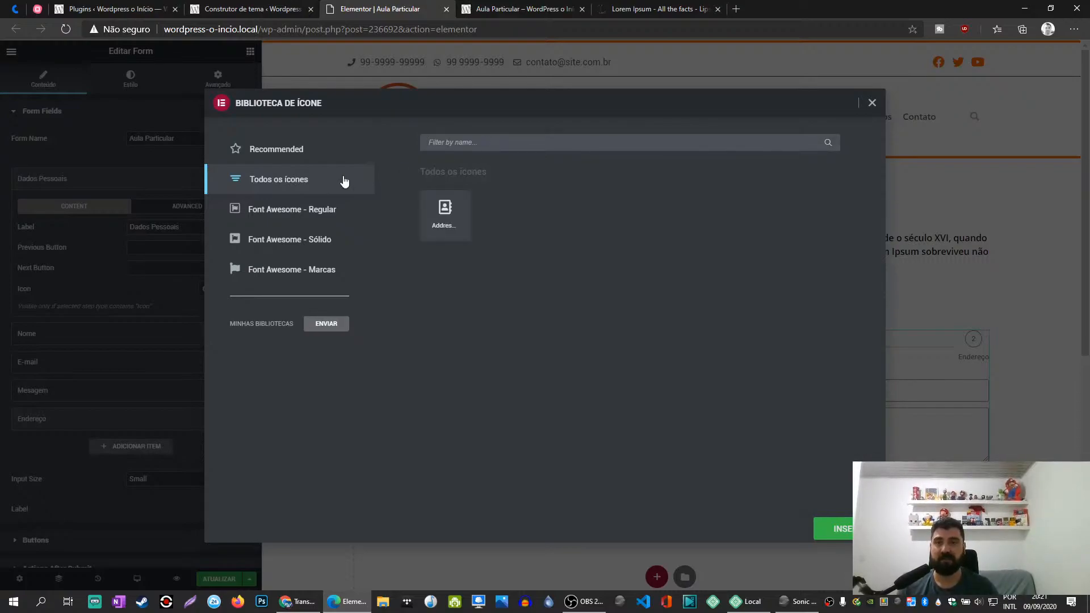
click(291, 214)
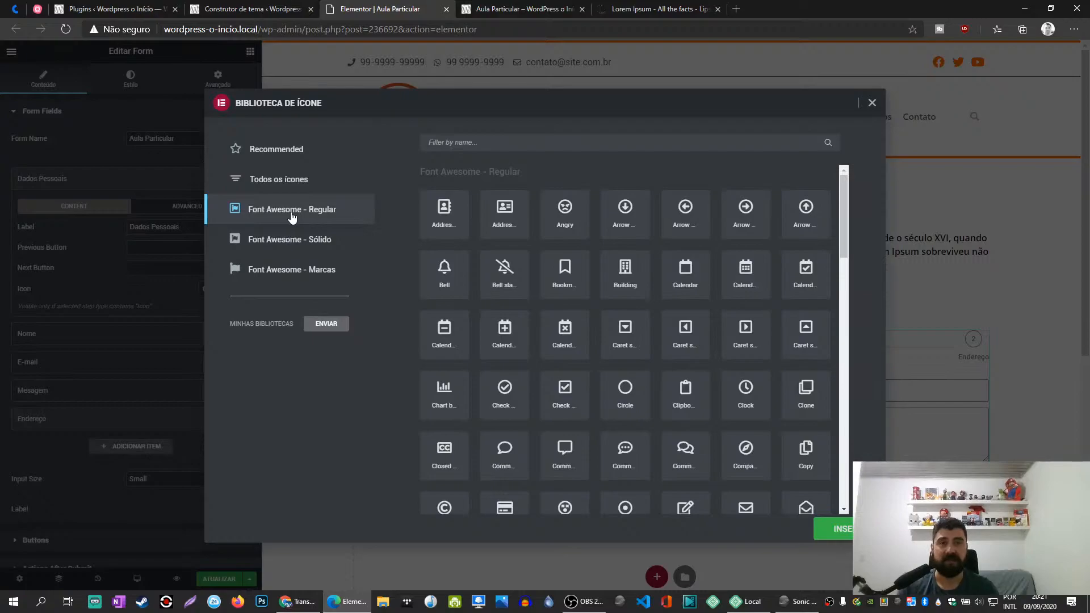
click(744, 216)
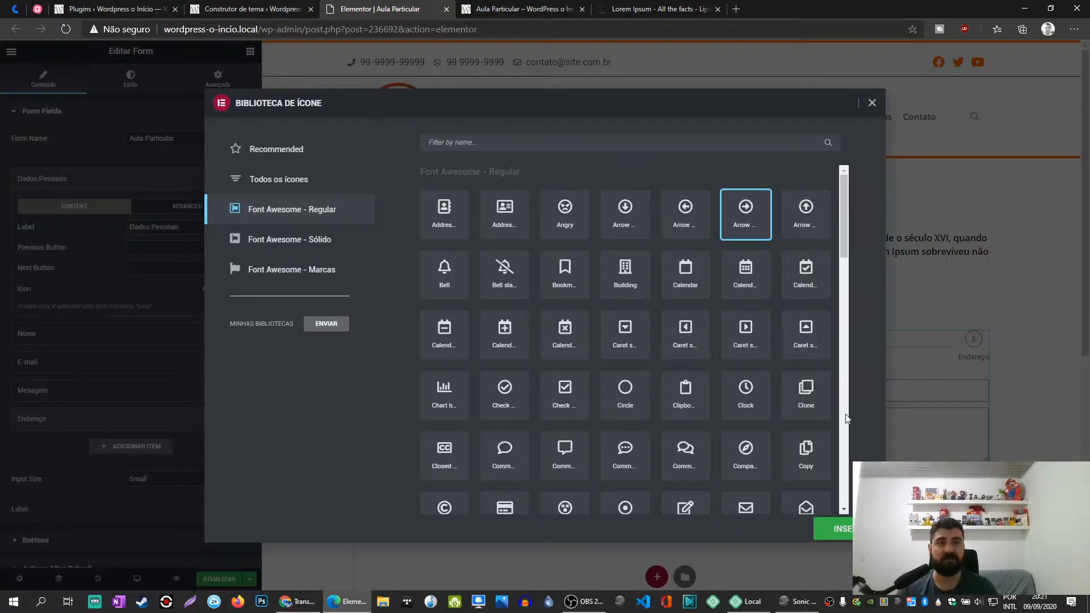
click(846, 528)
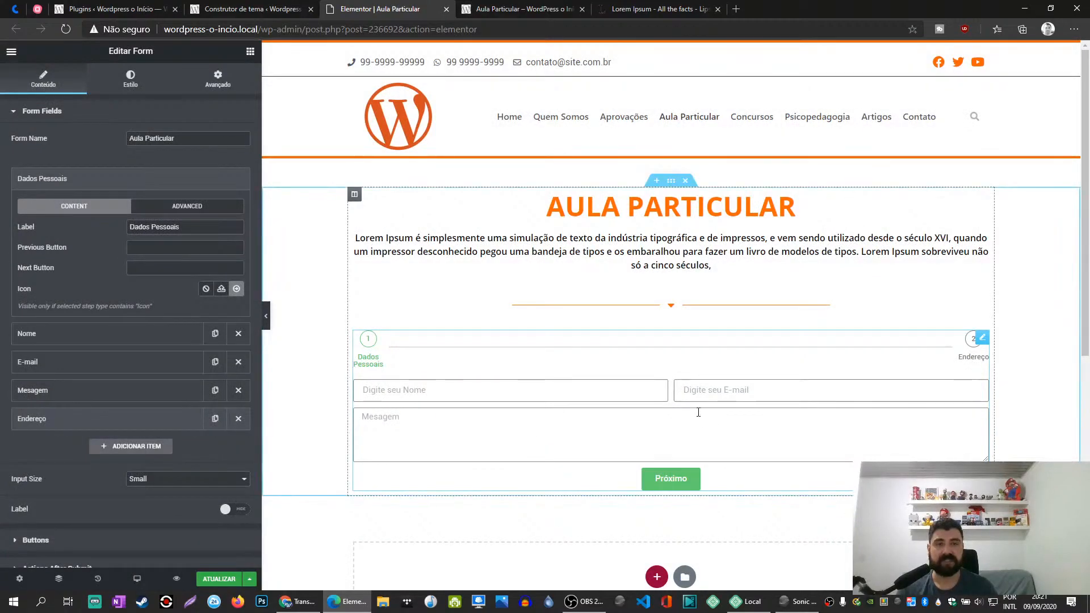
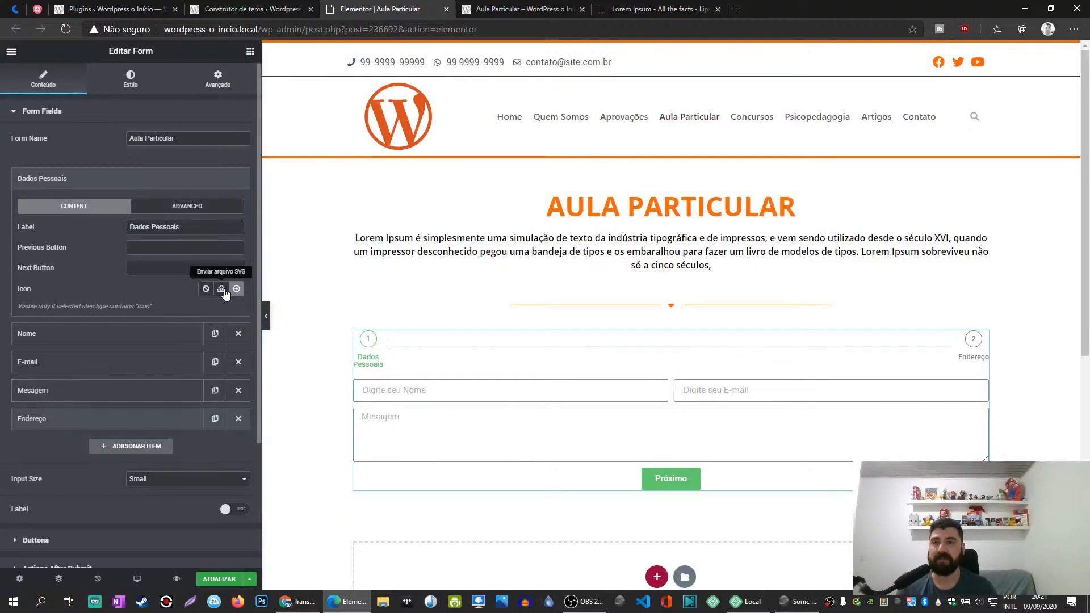
- Try the custom Next Button text "Próximo kdwjlkwlkjj" on the Dados Pessoais step and clear it again
click(153, 268)
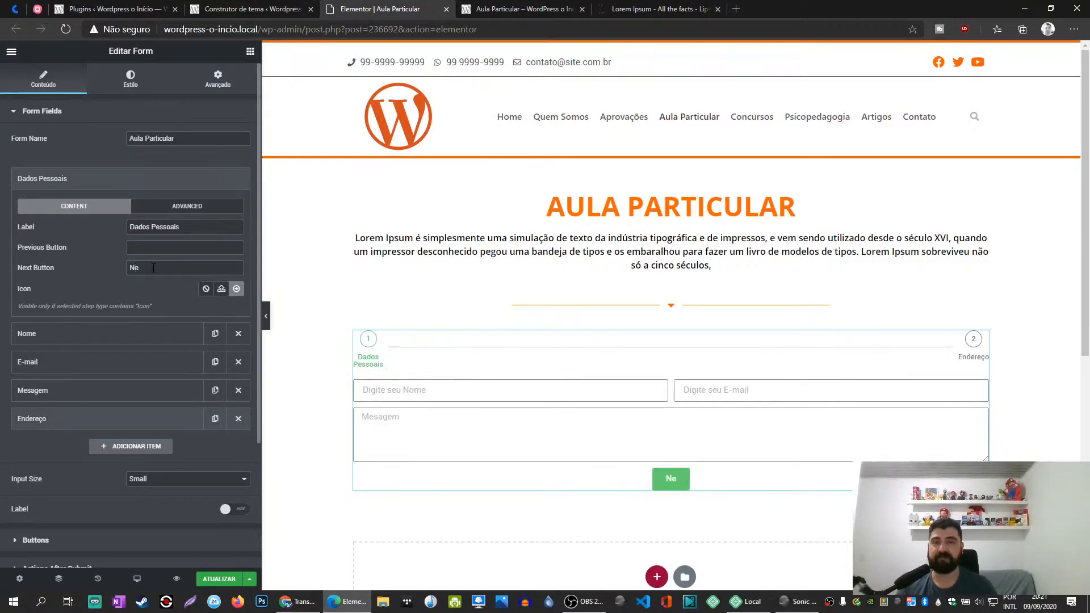
text(Próximo)
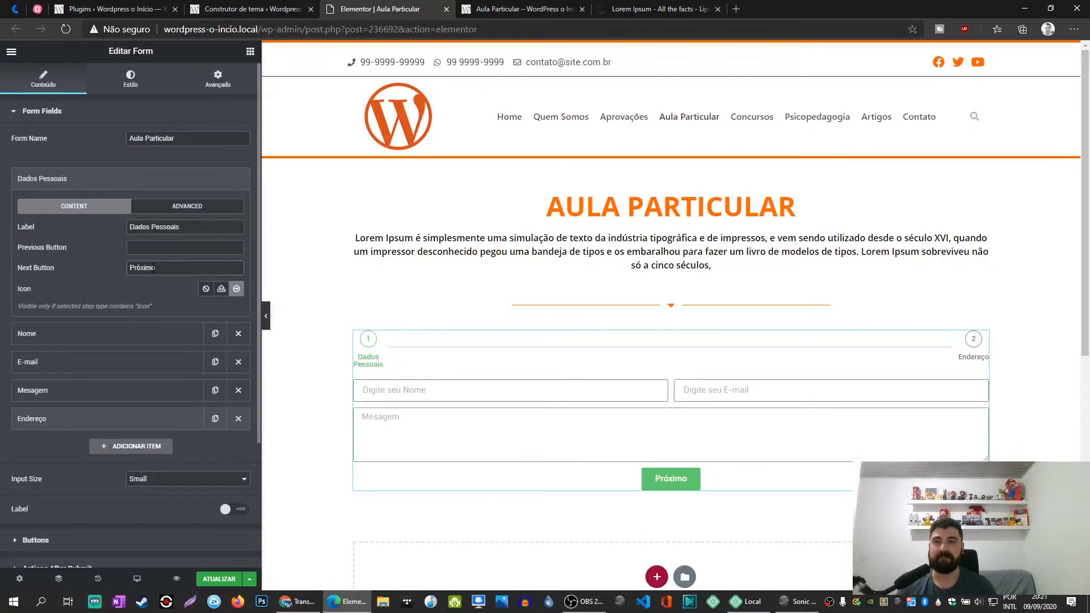
text( kdwjlkwlkjjllkjlj)
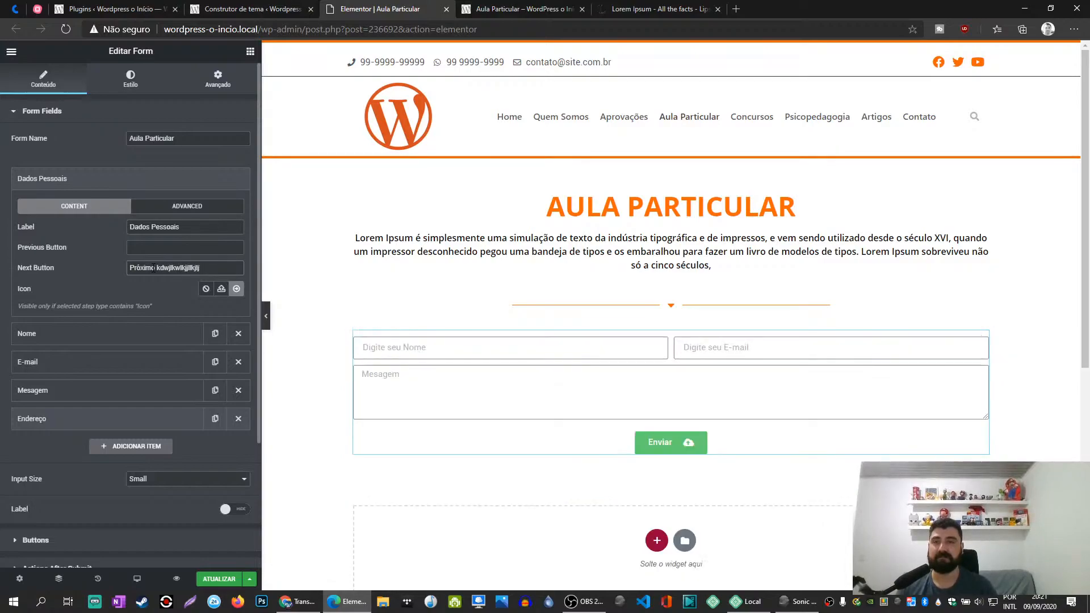
key(ctrl+a)
key(BackSpace)
- Try the Medium, Large and Extra Small input sizes on the form and set the size back to Small
click(153, 478)
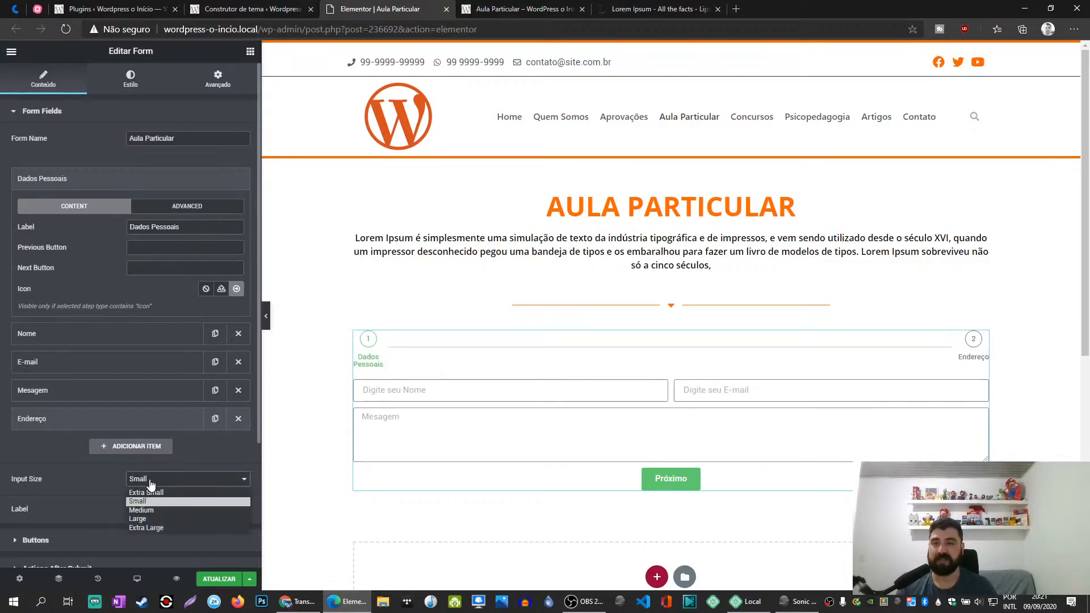
click(152, 511)
click(157, 482)
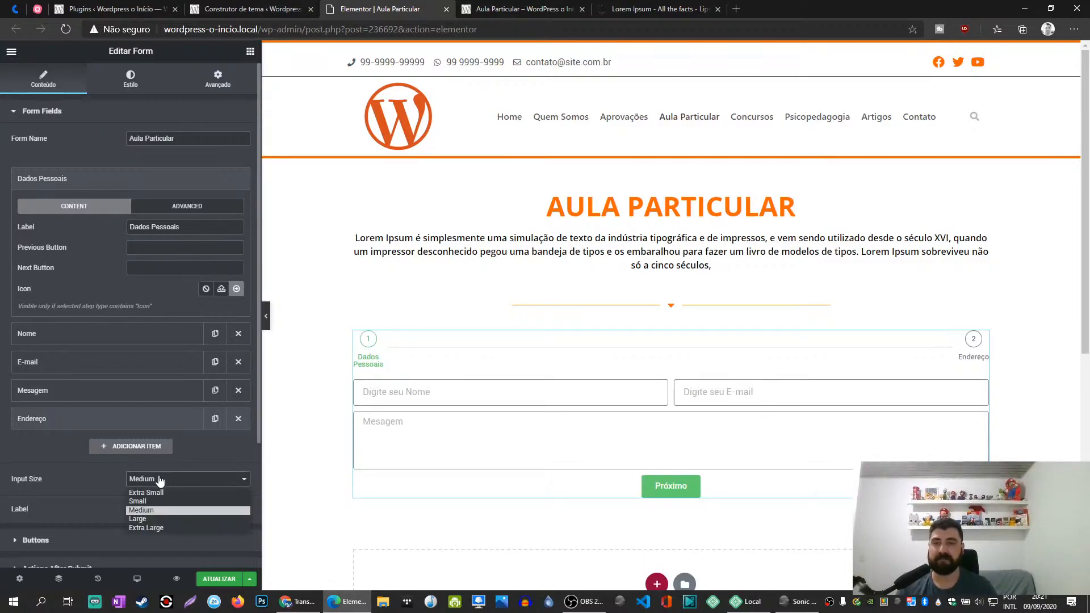
click(154, 518)
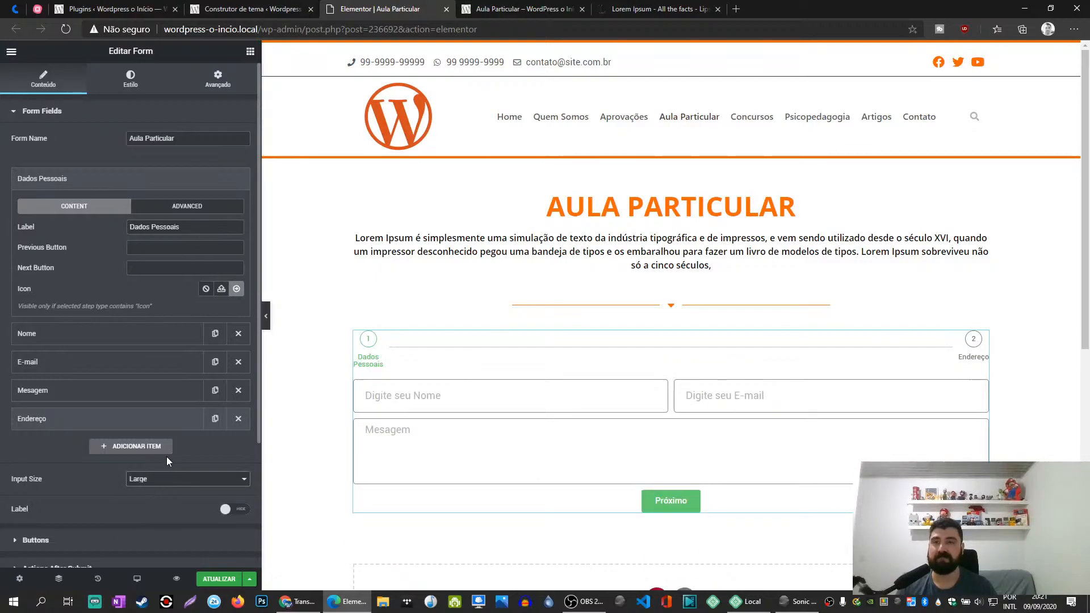
click(161, 482)
click(158, 491)
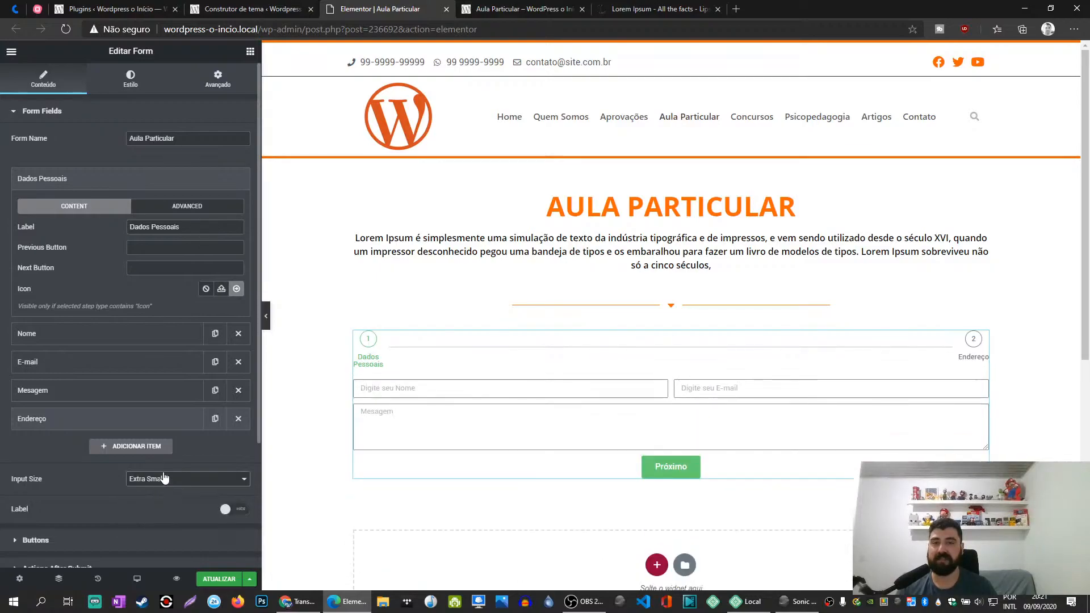
click(161, 480)
click(159, 501)
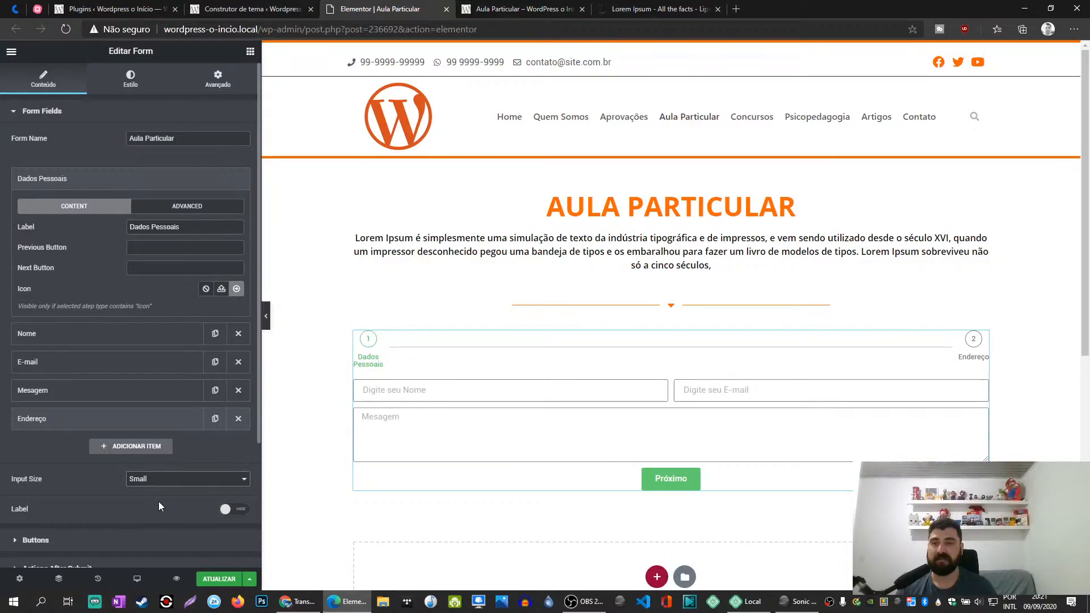
- Try showing the form's field labels with the option beneath them, and hide the labels again
click(235, 511)
click(236, 531)
click(228, 530)
click(229, 511)
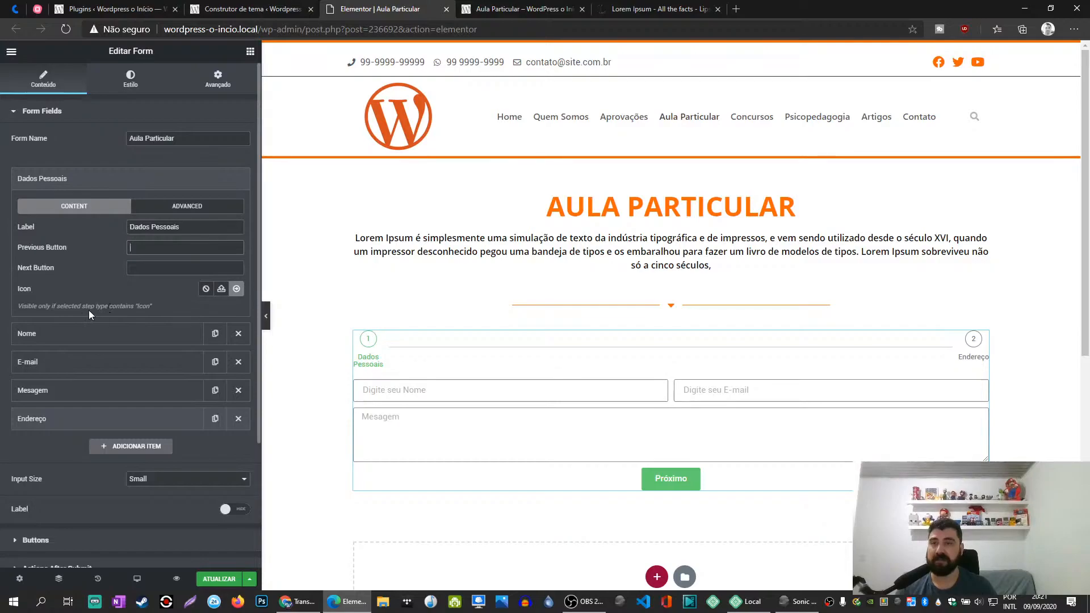
- Give the Dados Pessoais step the chevron down icon from the recommended icons and collapse the item
click(236, 290)
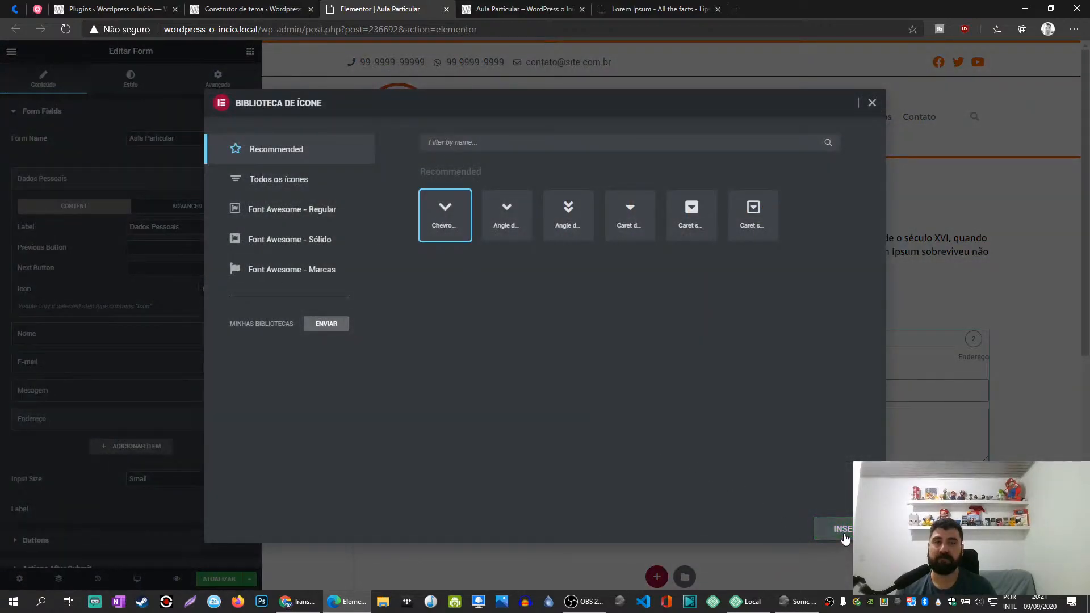
click(844, 534)
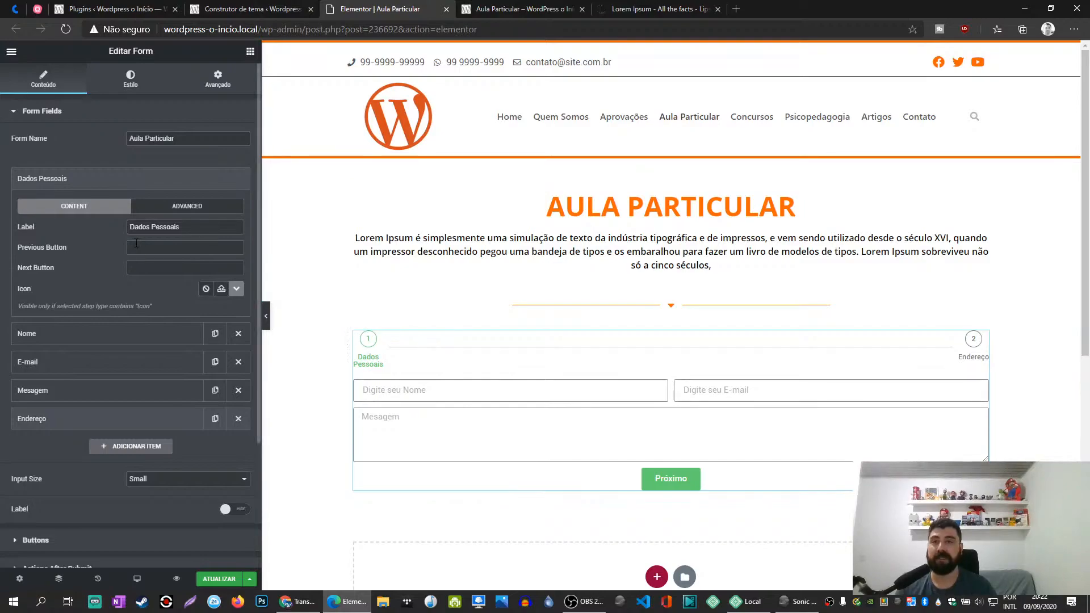
click(77, 183)
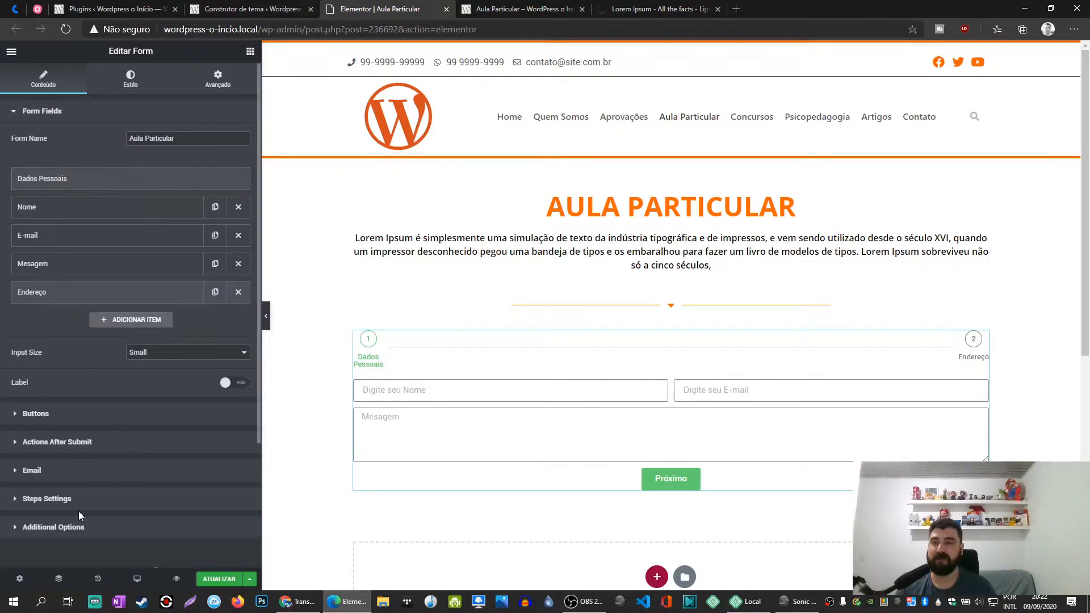
- Try the Icon, Text, Number, Progress Bar and Number & Text step types, and set the form's steps type to Icon & Text
click(55, 499)
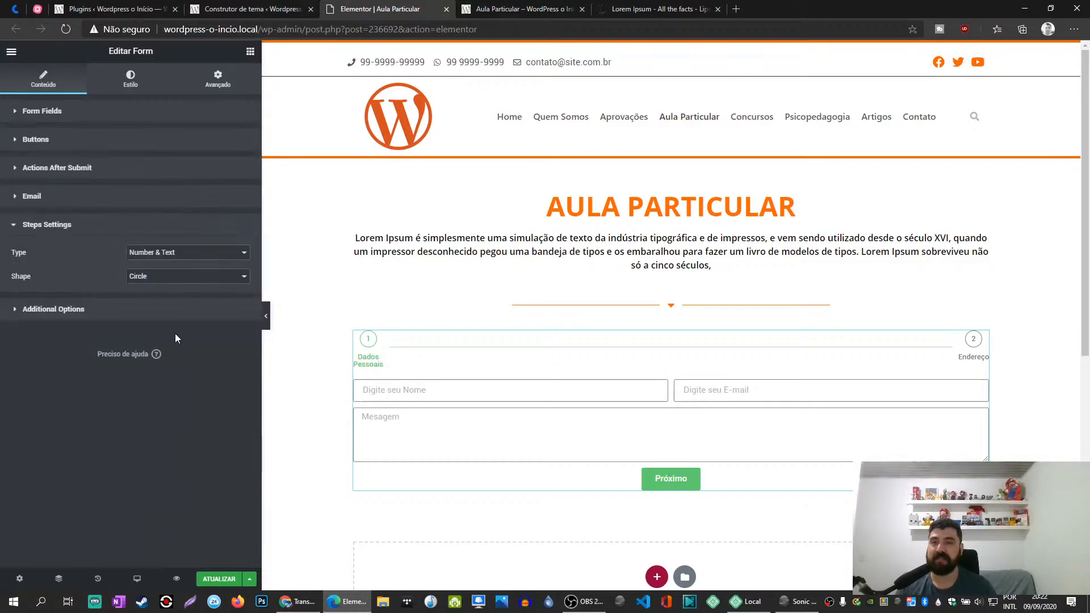
click(172, 251)
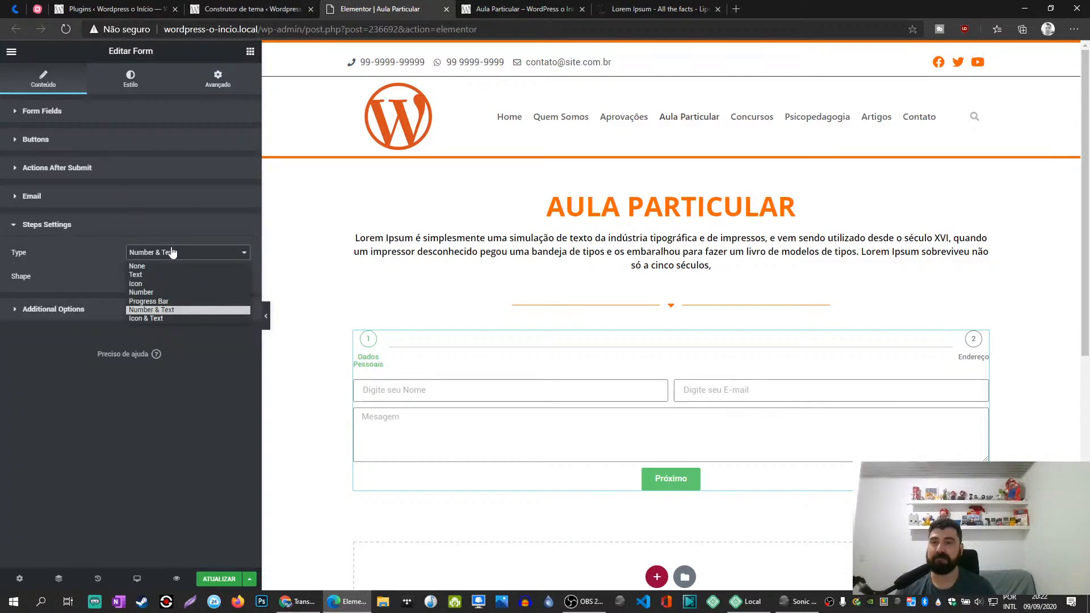
click(148, 283)
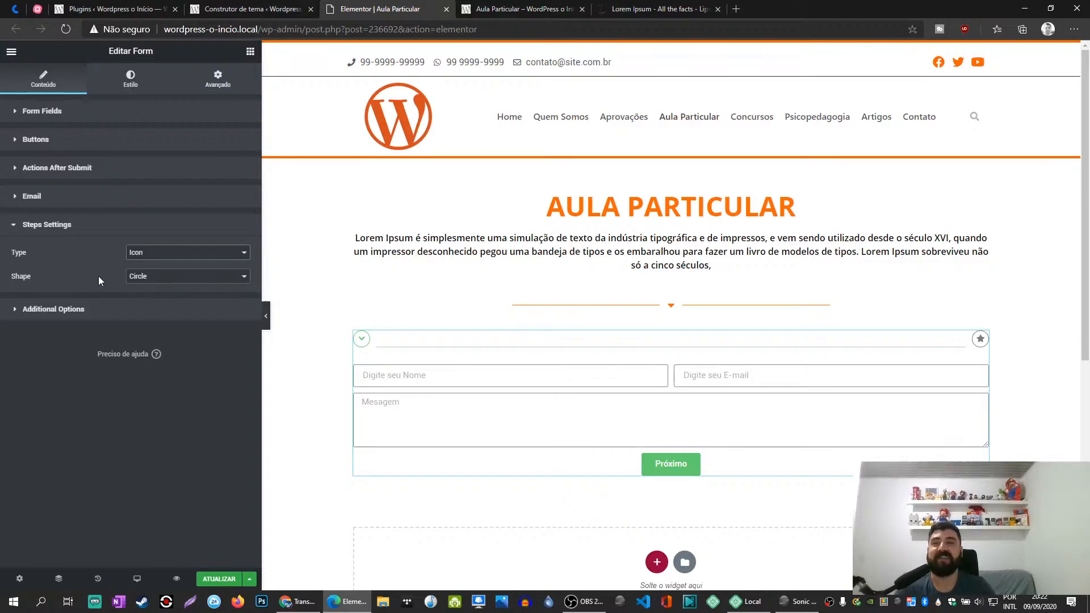
click(142, 255)
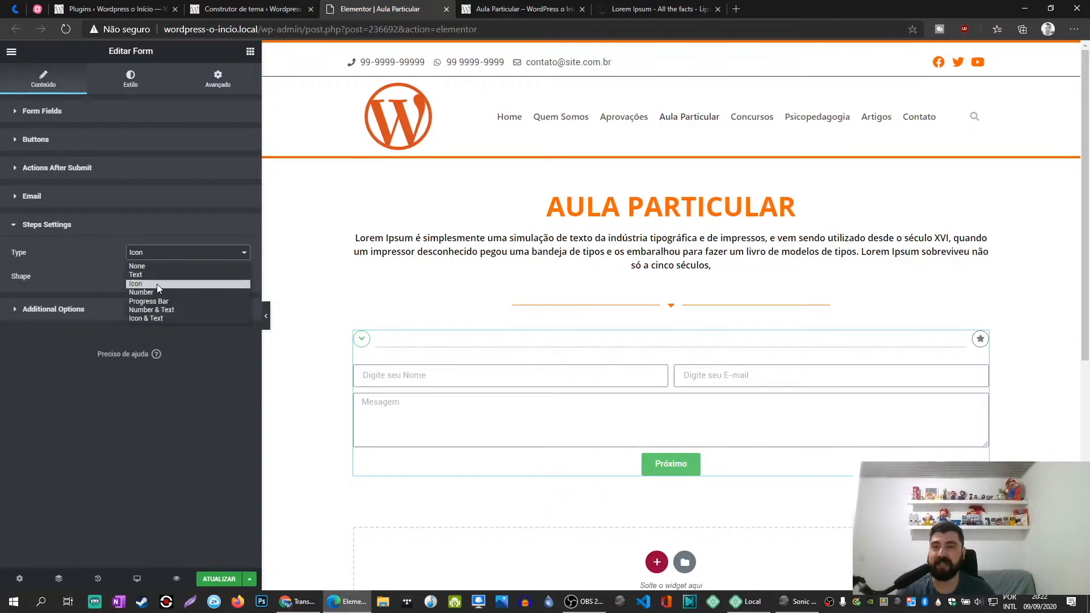
click(155, 272)
click(159, 255)
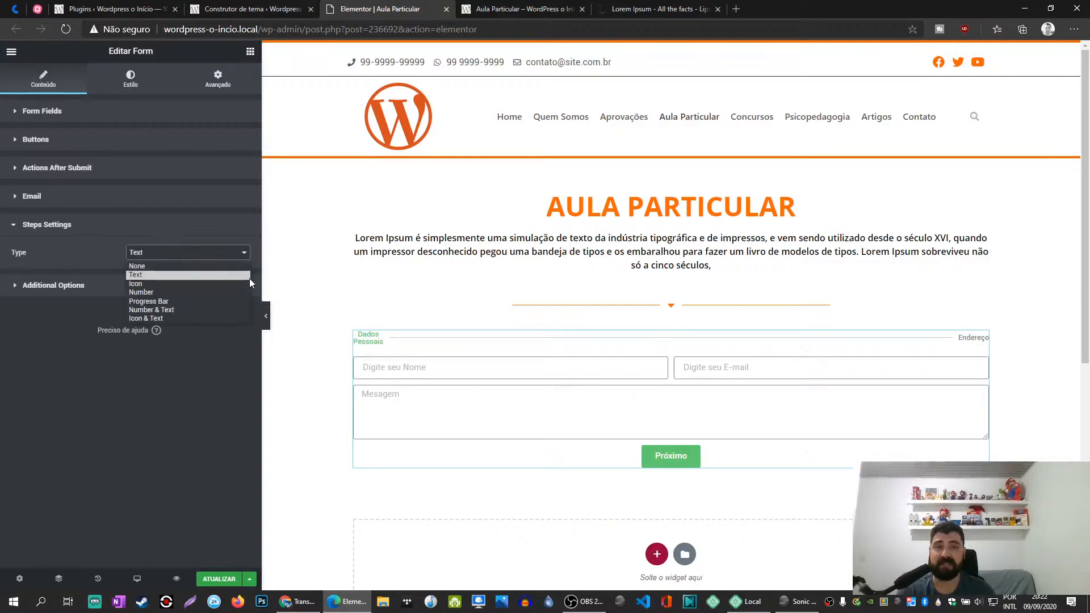
click(185, 284)
click(170, 254)
click(150, 296)
click(217, 253)
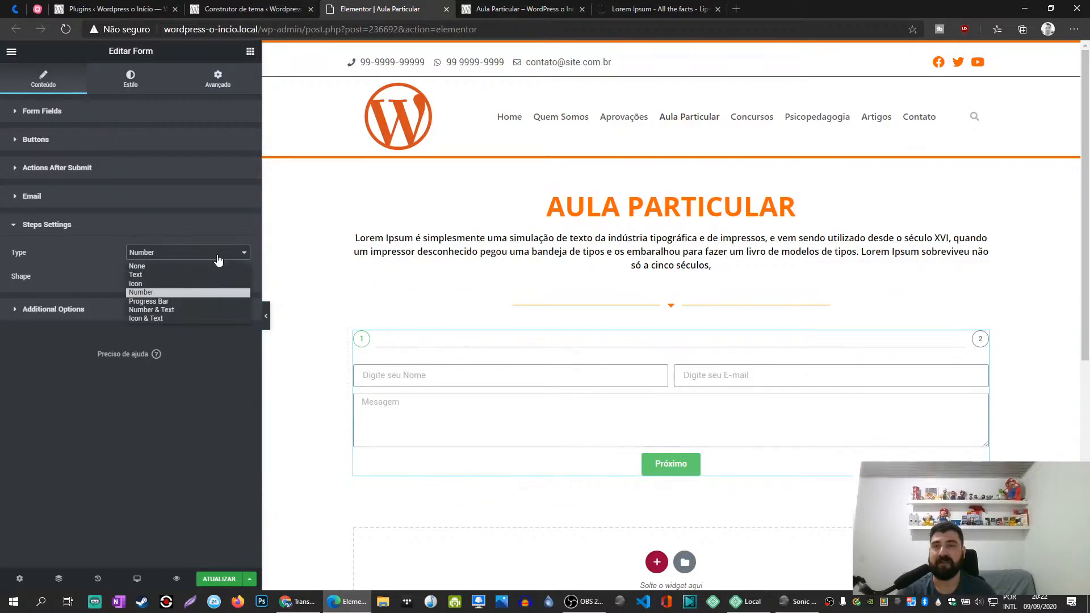
click(175, 301)
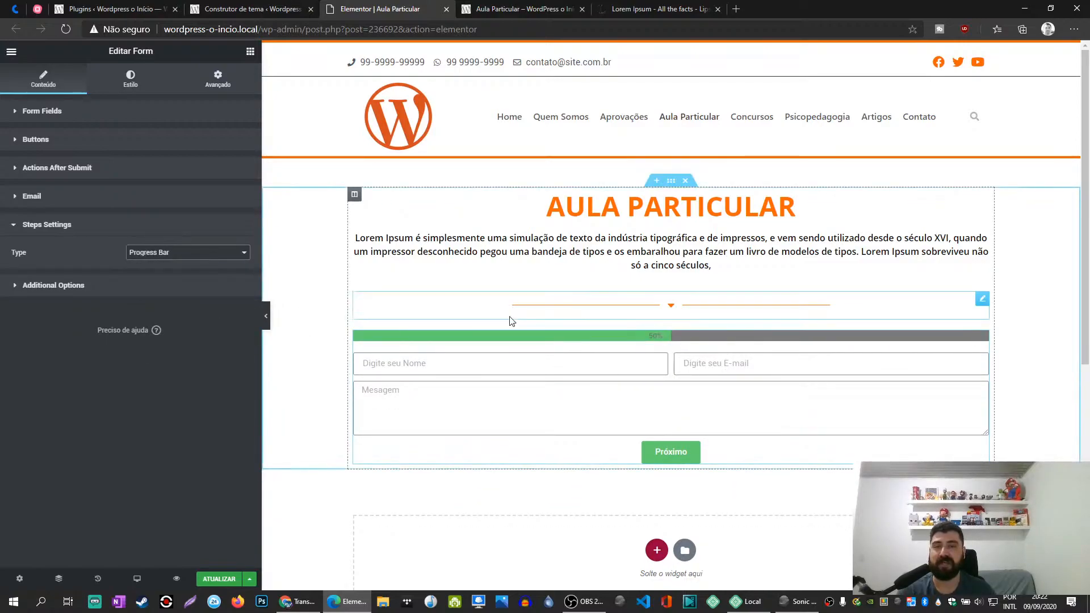
click(202, 253)
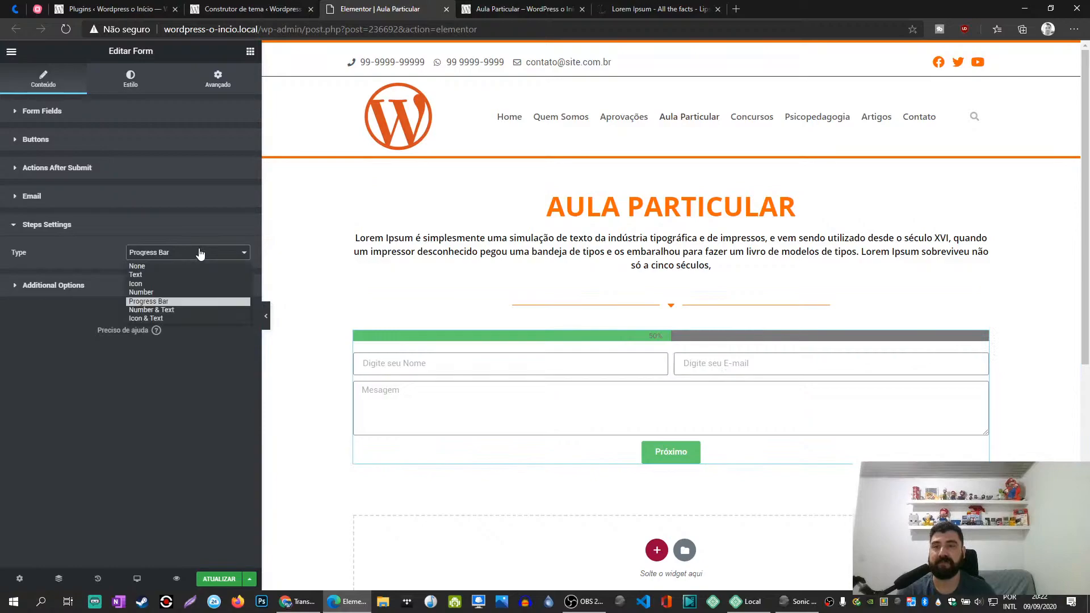
click(178, 310)
click(171, 253)
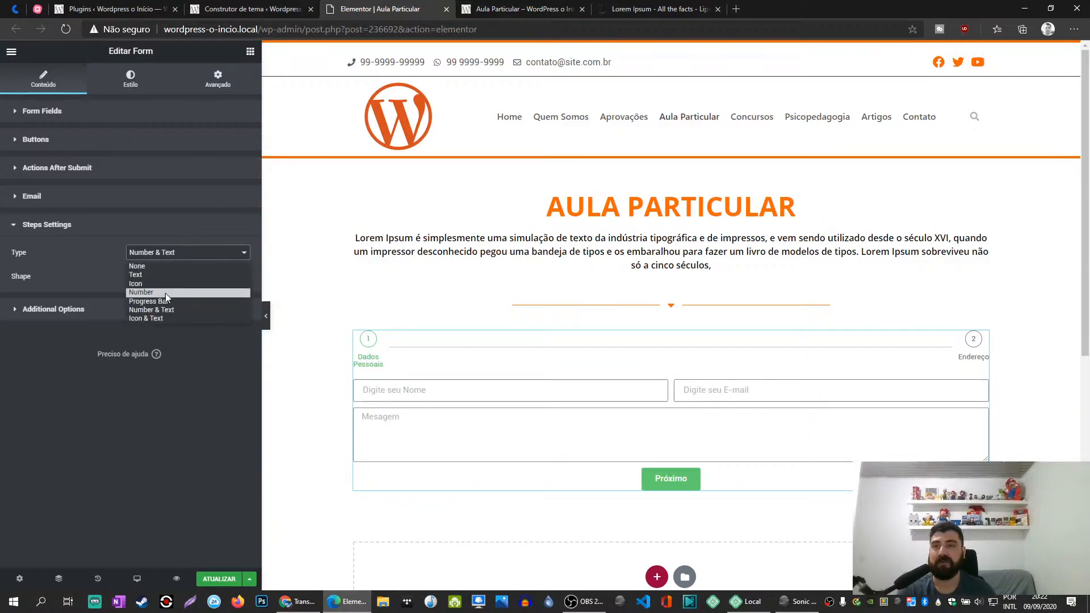
click(162, 317)
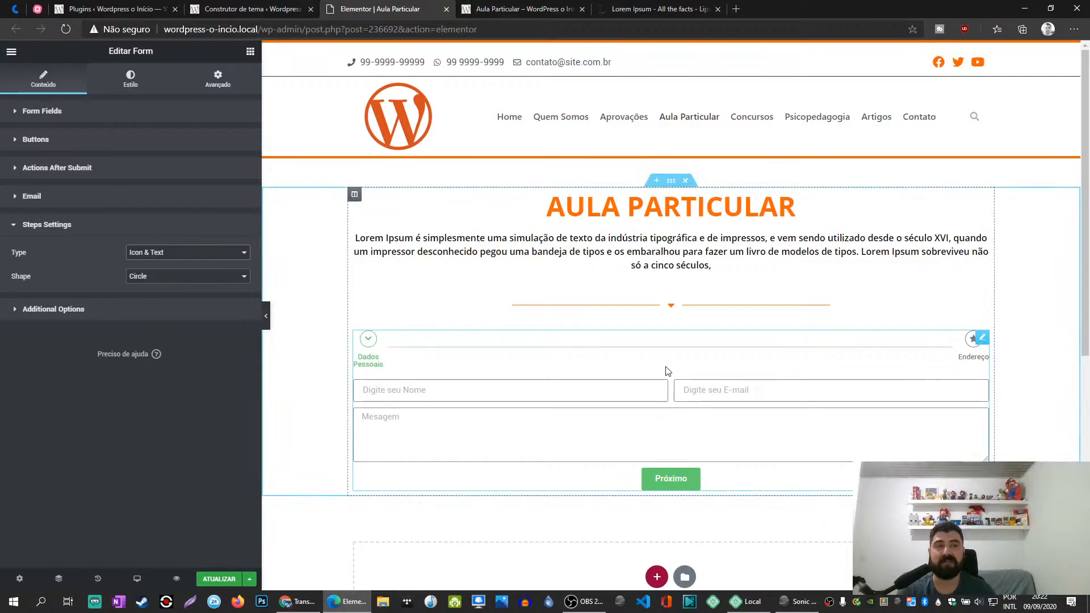
- Compare the Square, Rounded and None shapes for the form's step indicators and set the shape to Rounded
click(157, 278)
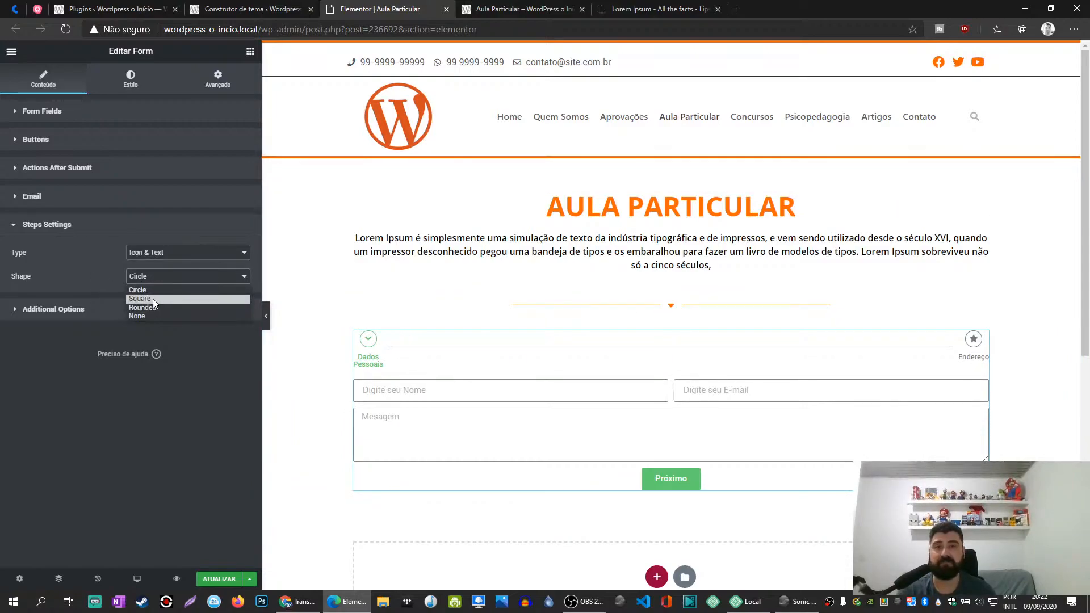
click(153, 298)
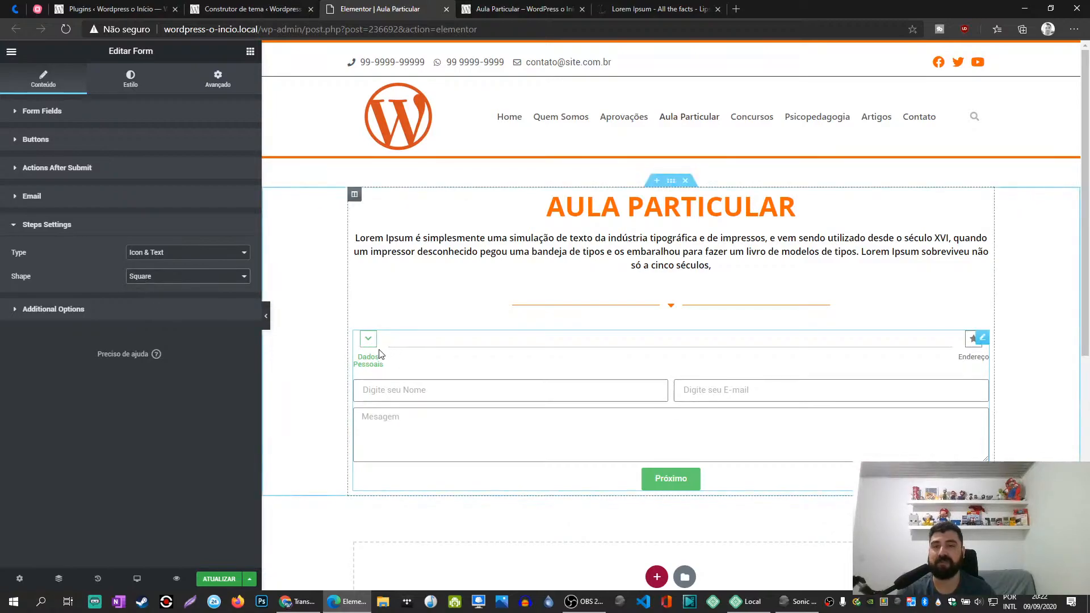
click(187, 277)
click(189, 309)
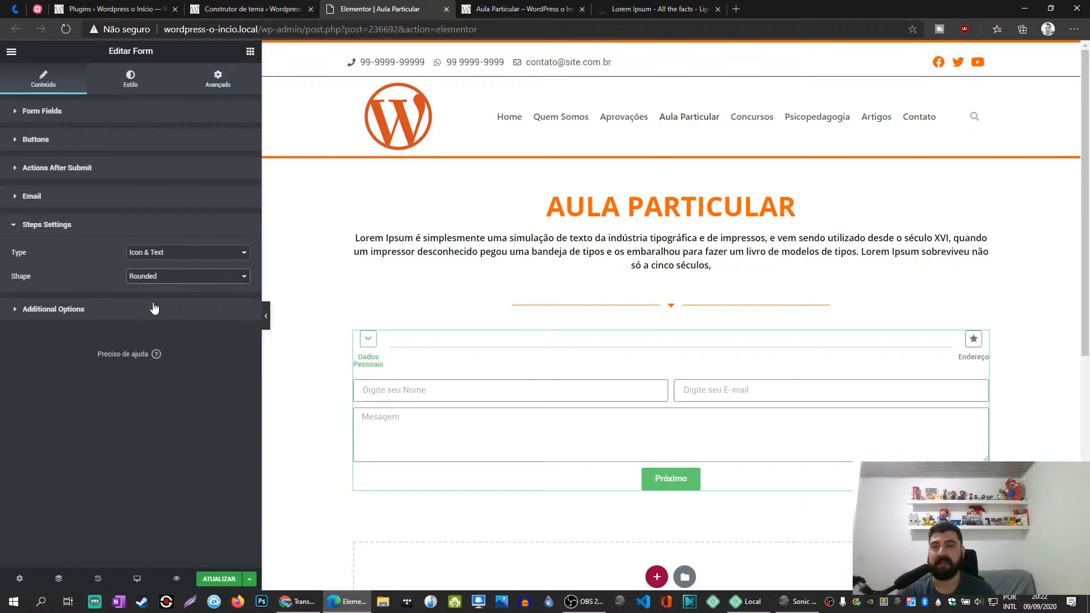
click(201, 278)
click(166, 298)
click(153, 277)
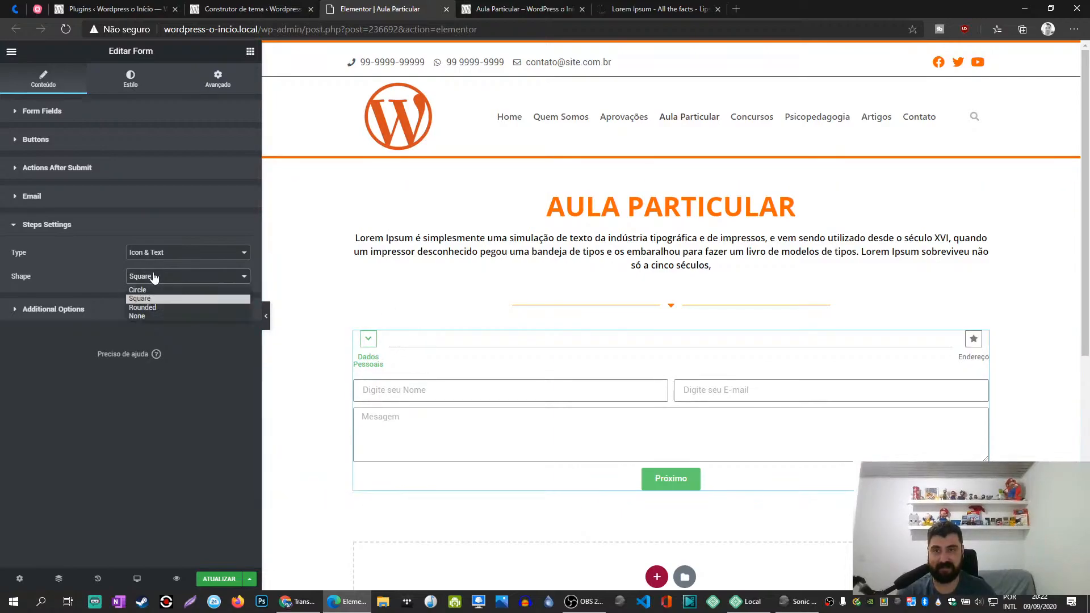
click(150, 308)
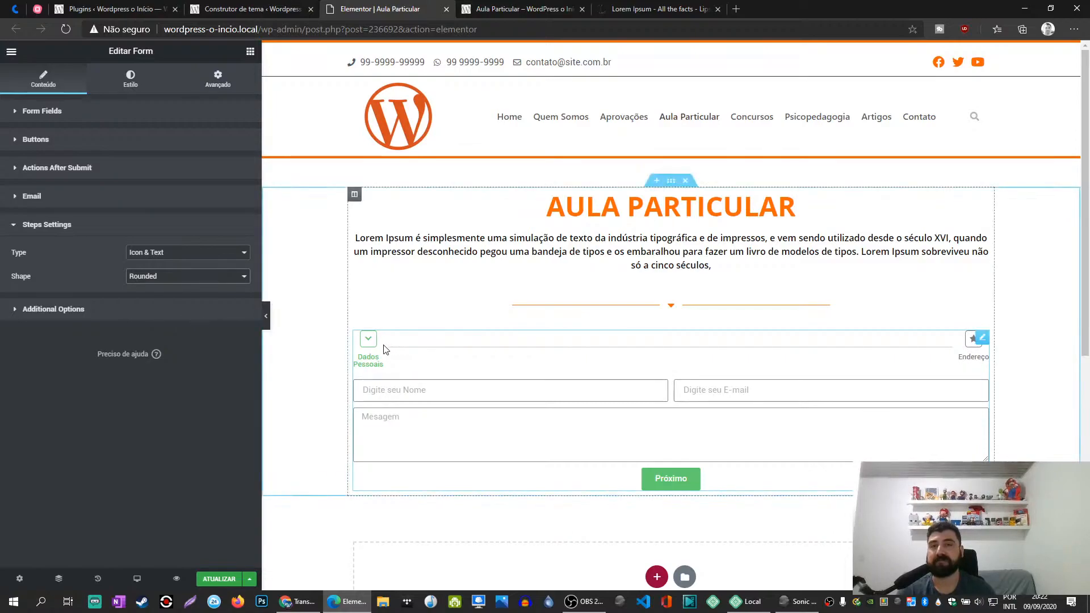
click(188, 276)
click(181, 289)
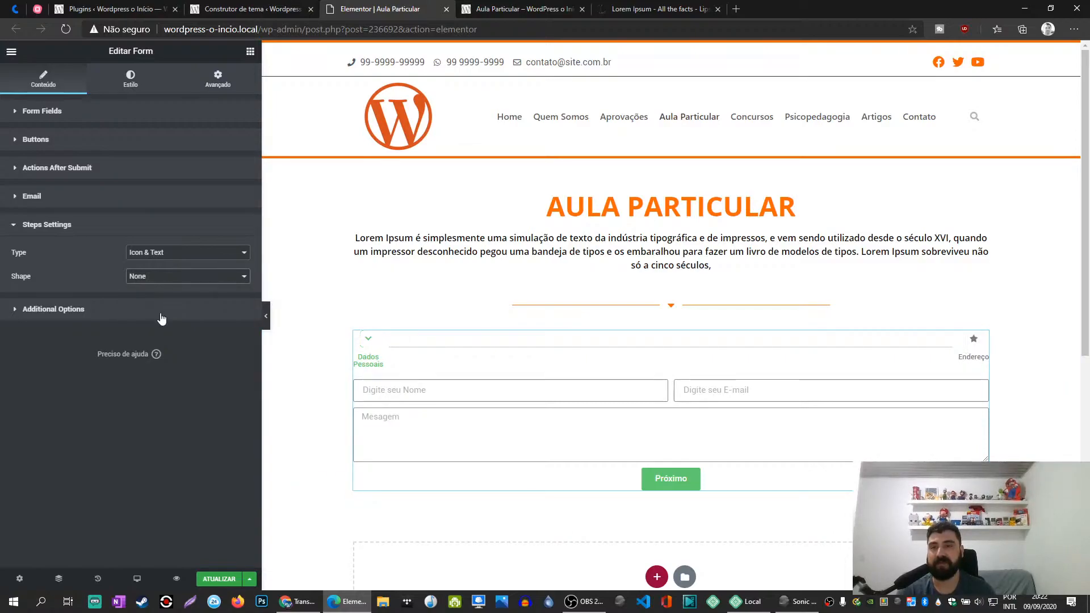
click(181, 277)
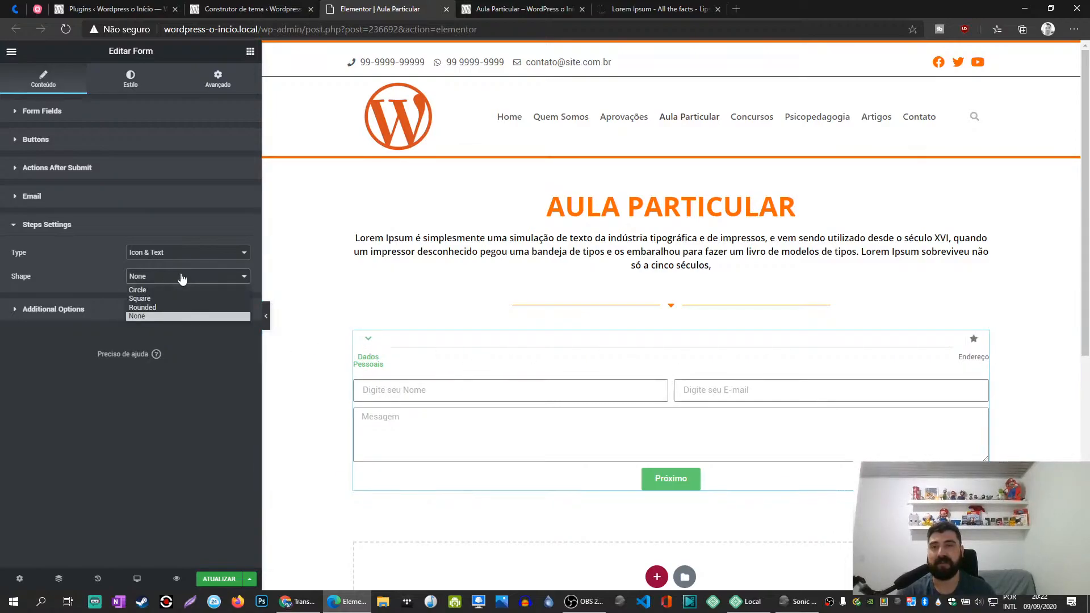
click(159, 309)
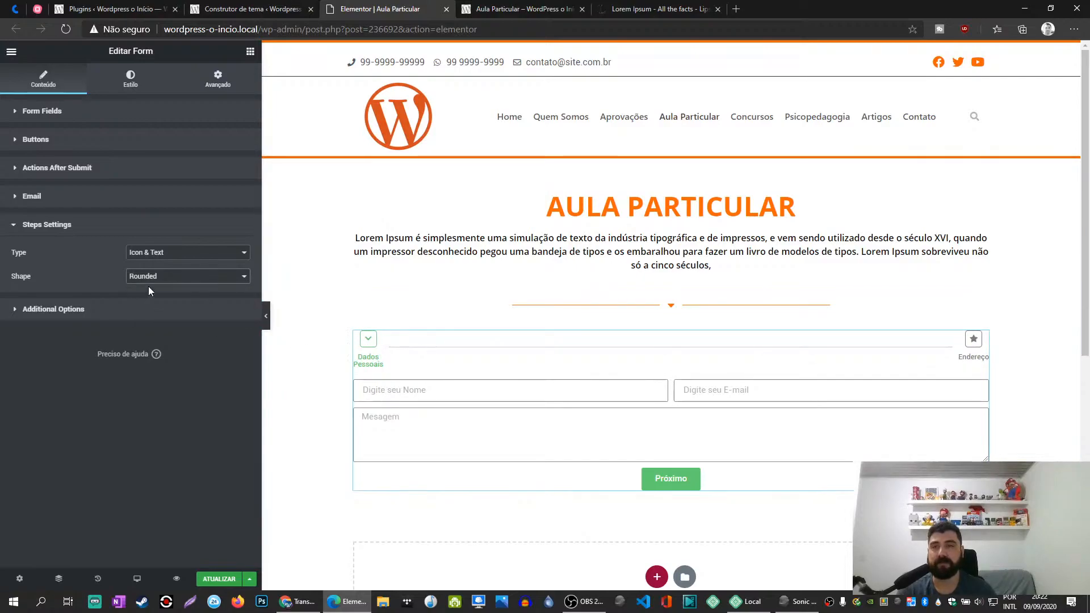
- Search the full icon library for "add" and give the Dados Pessoais step item the address book icon
click(63, 312)
click(50, 148)
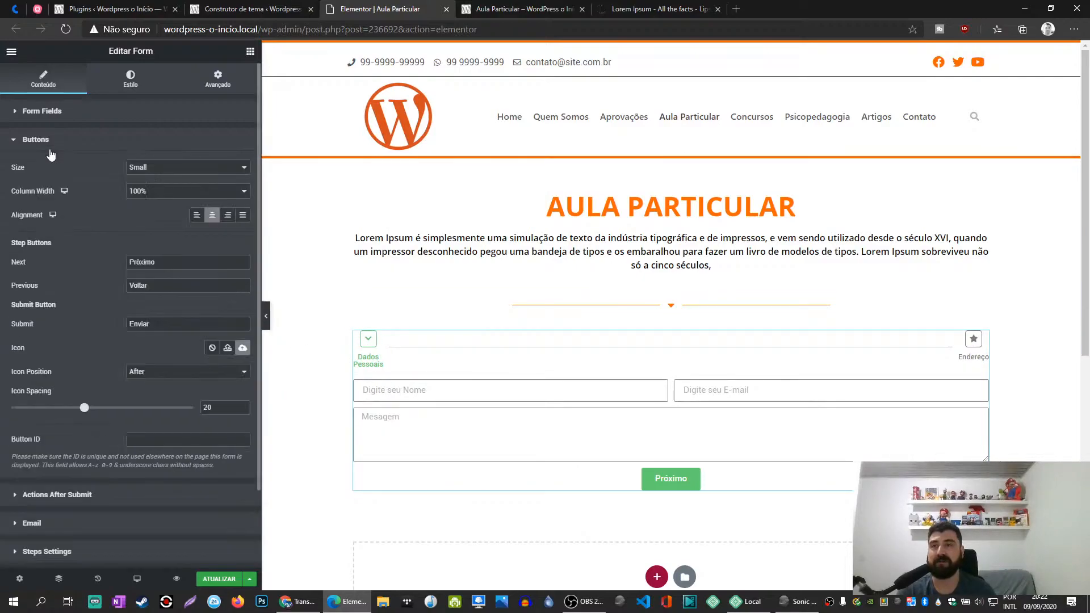
click(45, 112)
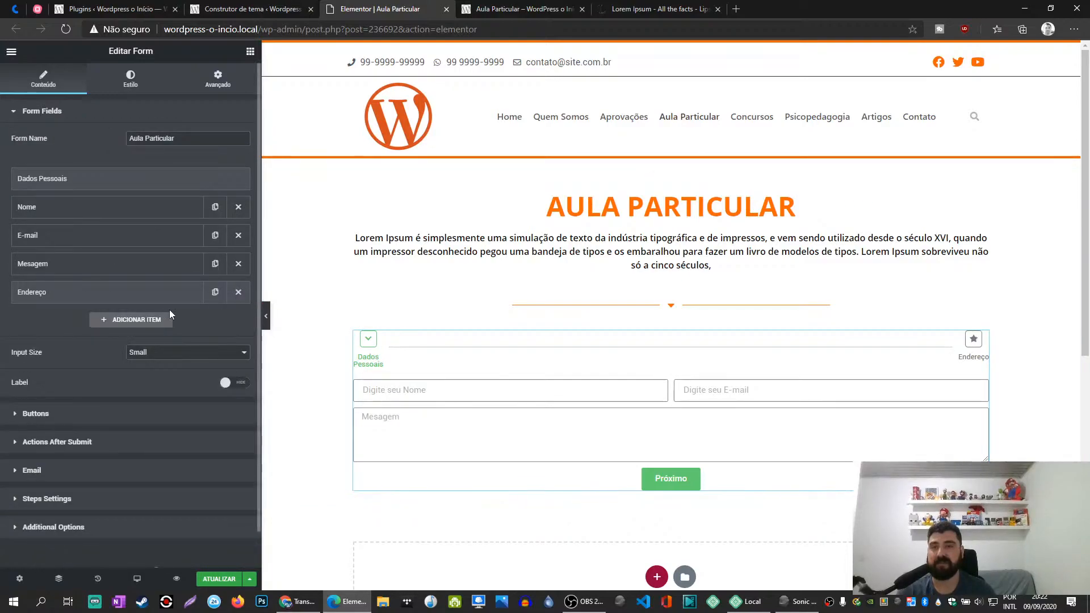
click(137, 178)
click(237, 289)
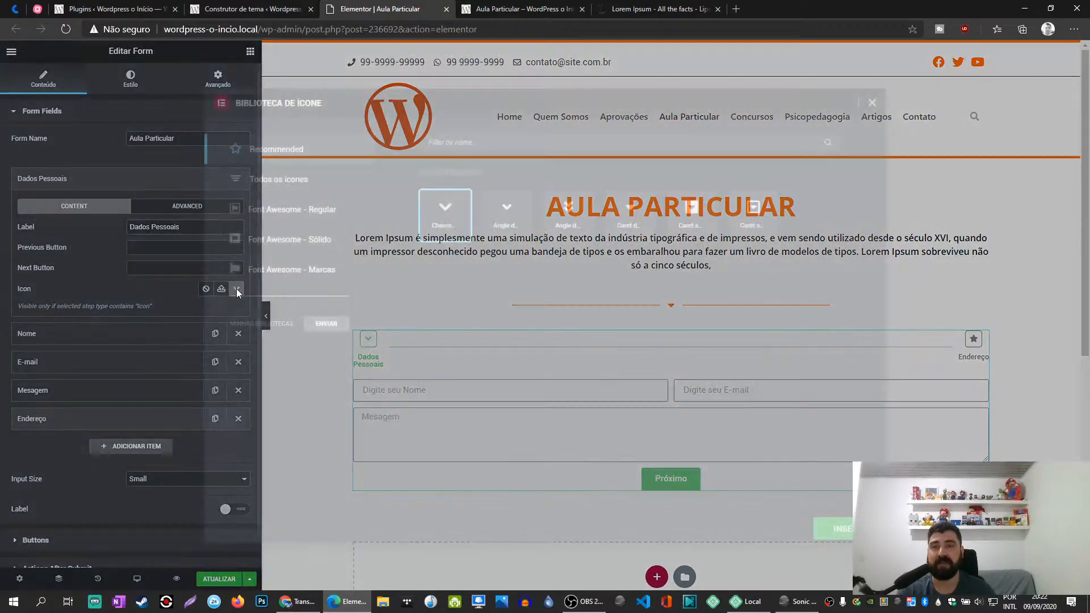
click(468, 140)
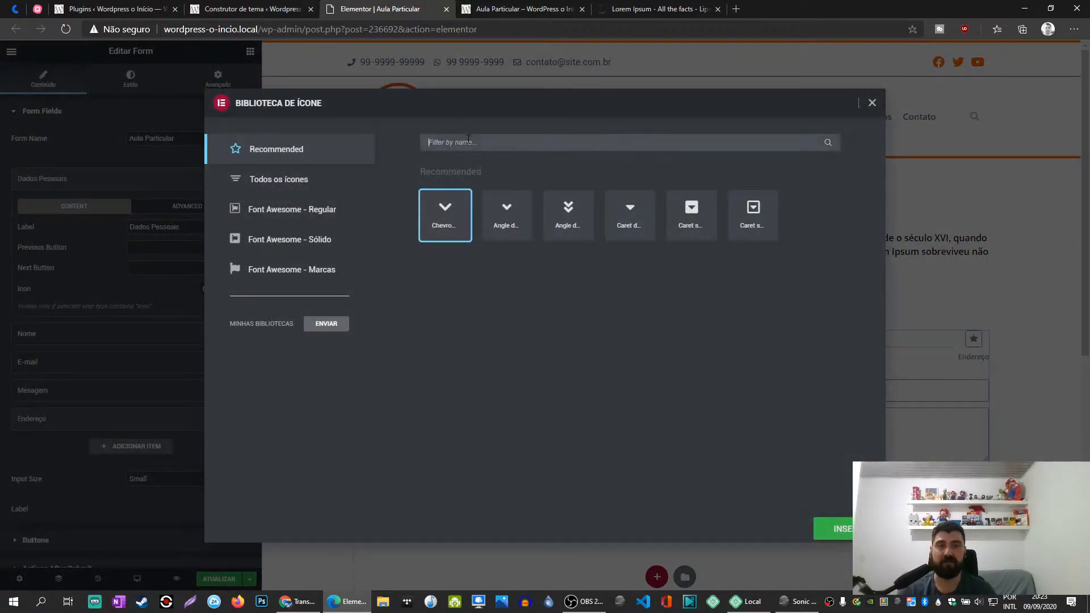
text(addre)
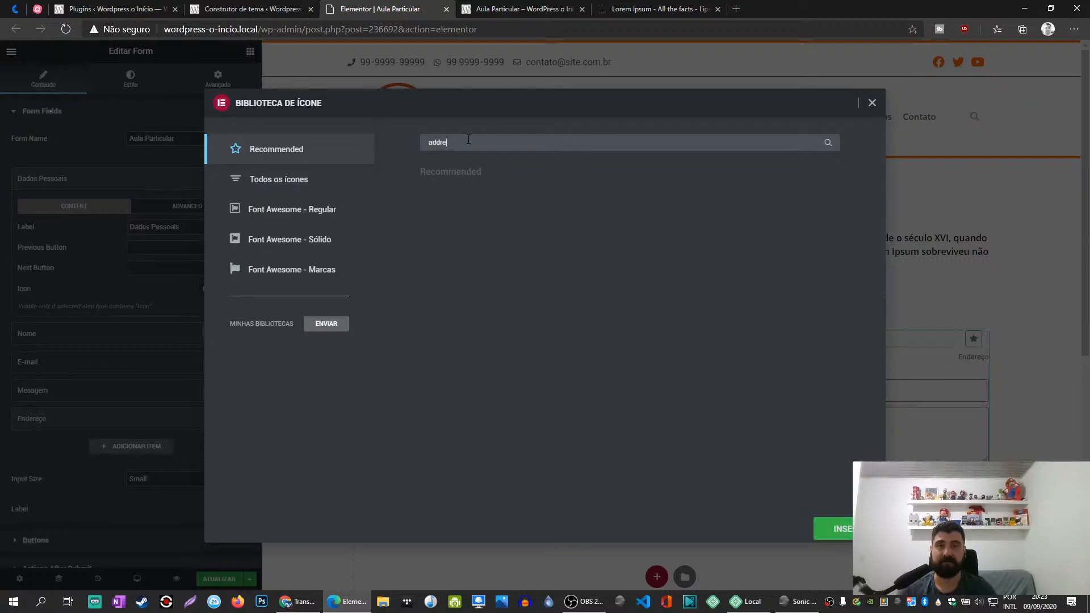
click(326, 179)
click(565, 213)
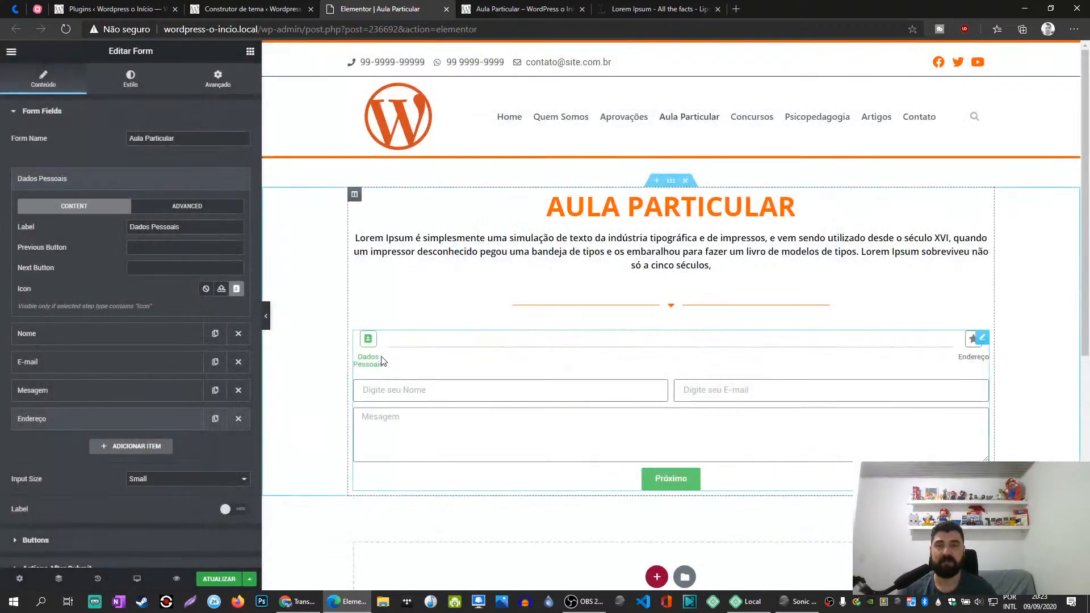
- Add a Text field labelled Cidade to the form below the Endereço step item
click(129, 182)
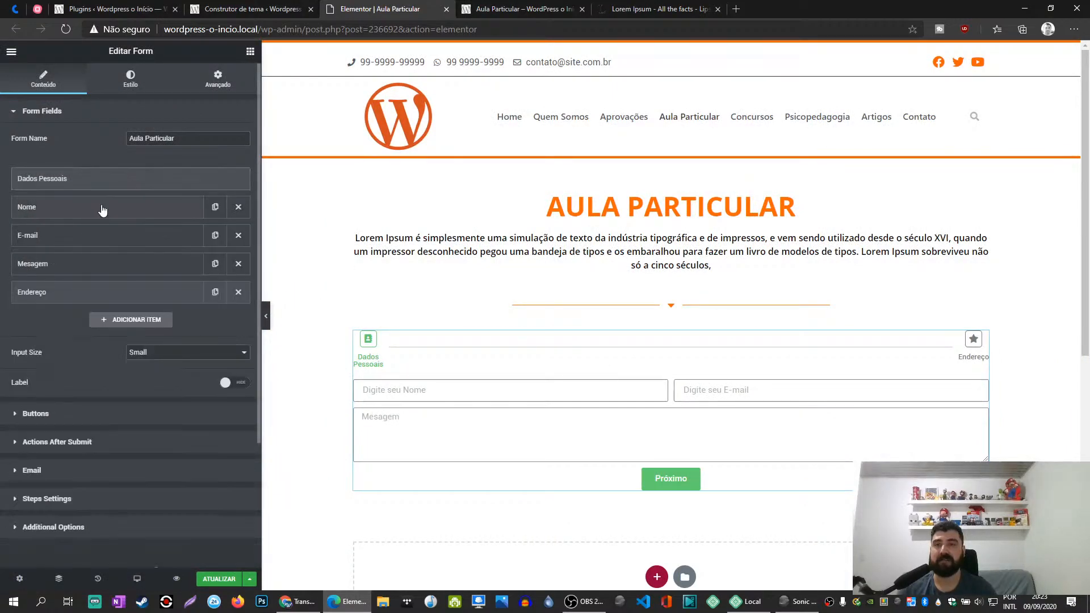
click(134, 319)
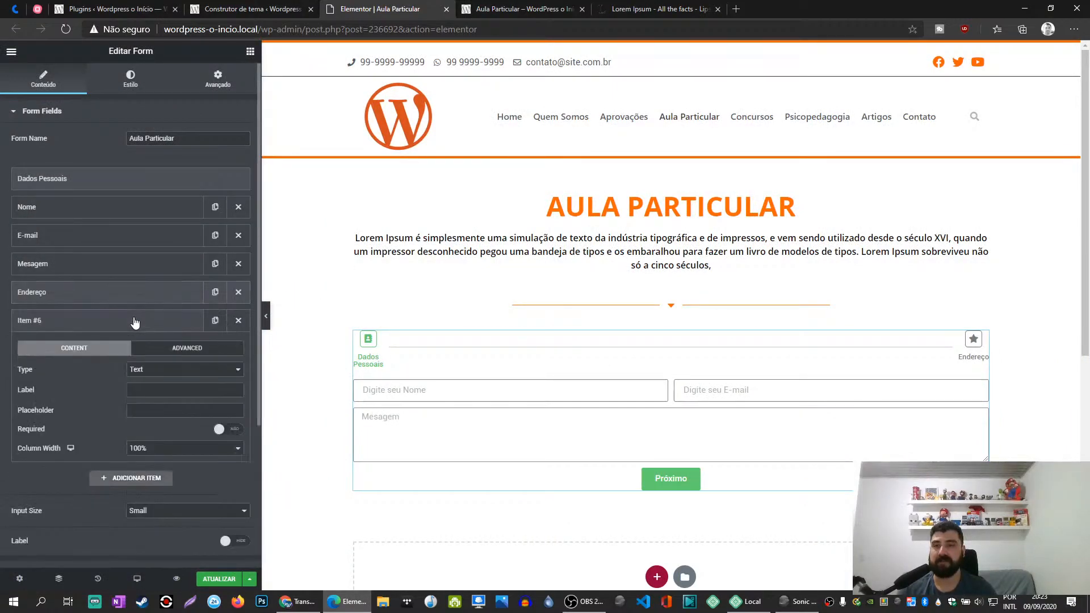
click(162, 370)
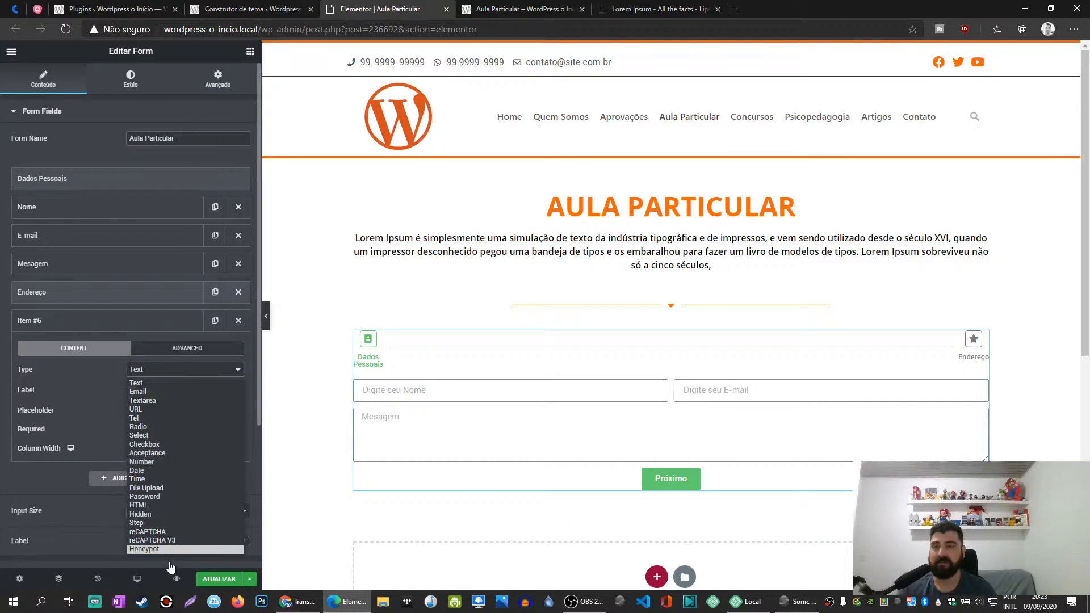
click(149, 384)
click(155, 392)
text(C)
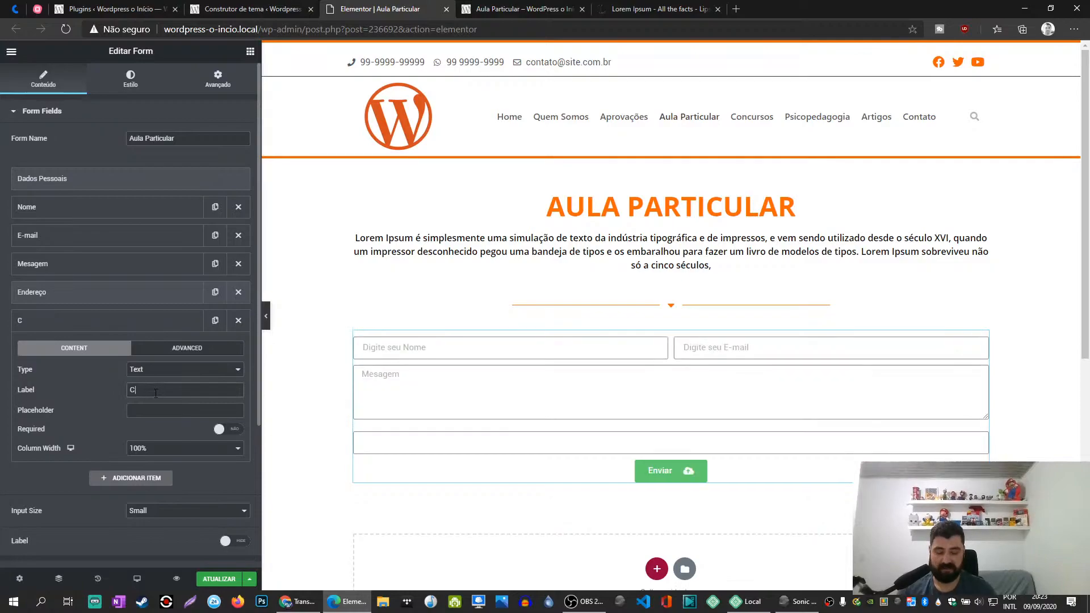
text(idade)
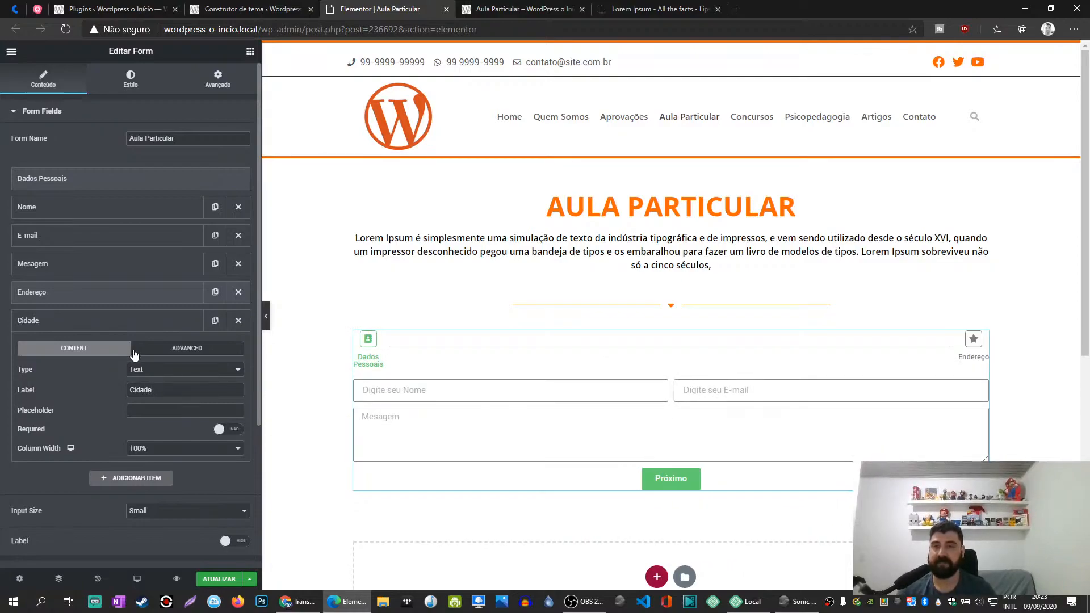
click(117, 324)
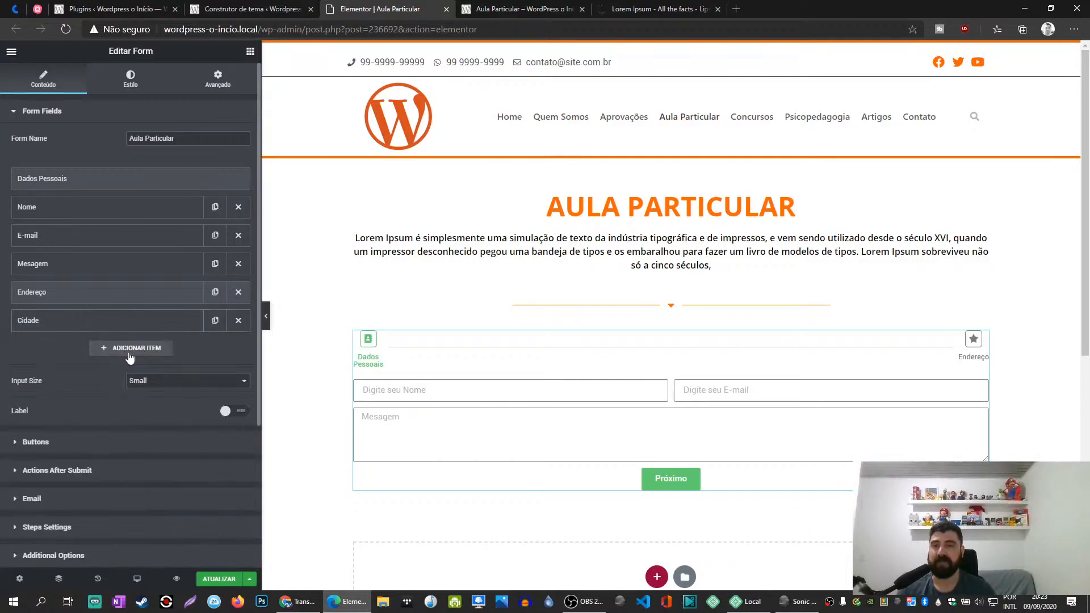
- Set the Cidade field's column width to 50% and collapse the item
click(131, 321)
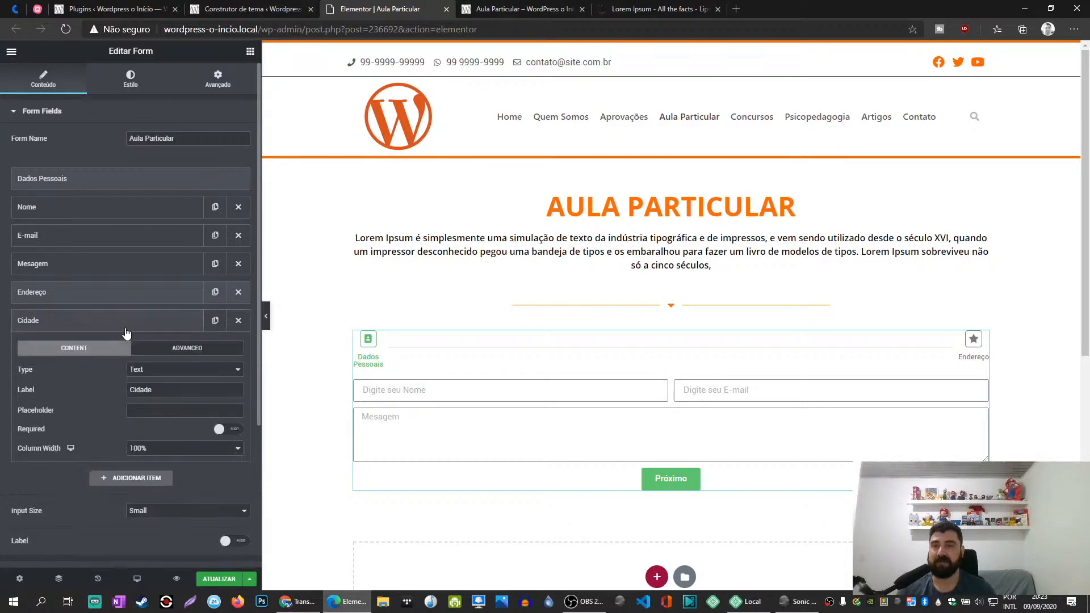
click(159, 449)
click(147, 496)
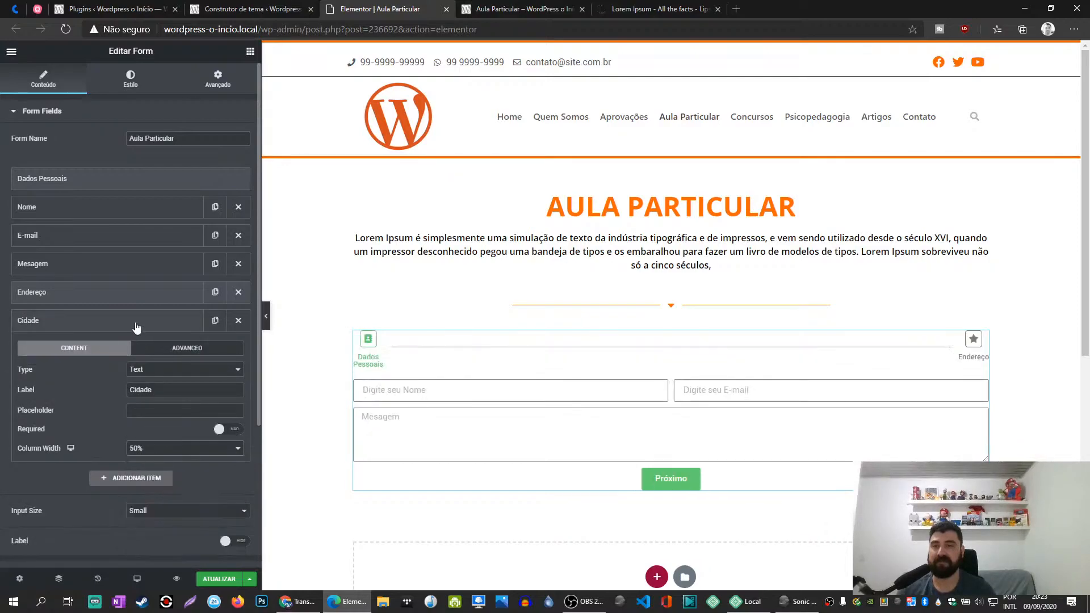
click(136, 326)
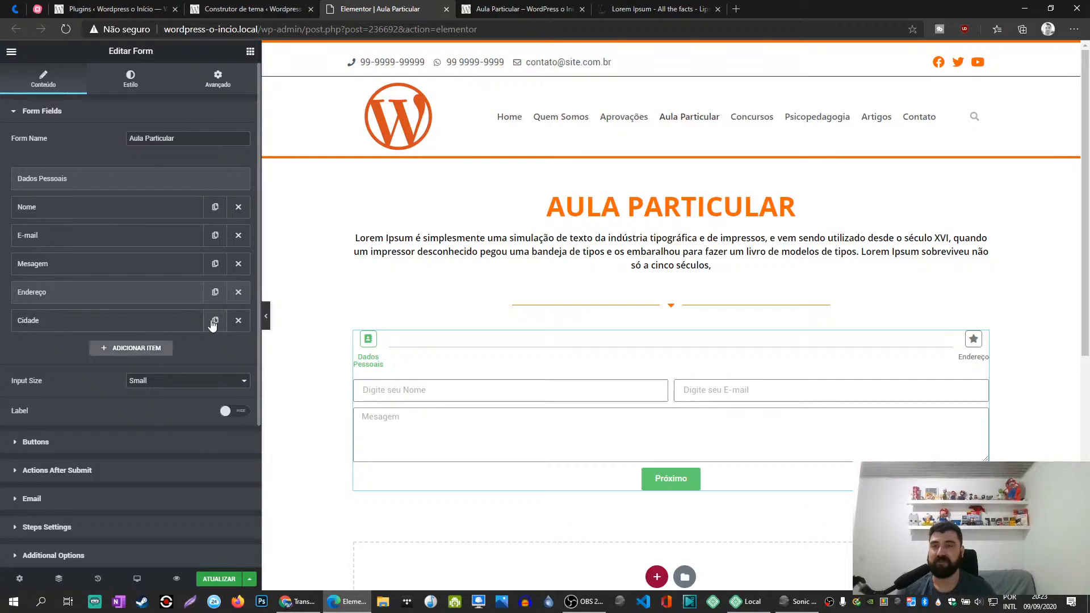
- Add a Text field labelled Bairro below Cidade with a column width of 33%
click(147, 351)
text(Estado)
click(154, 400)
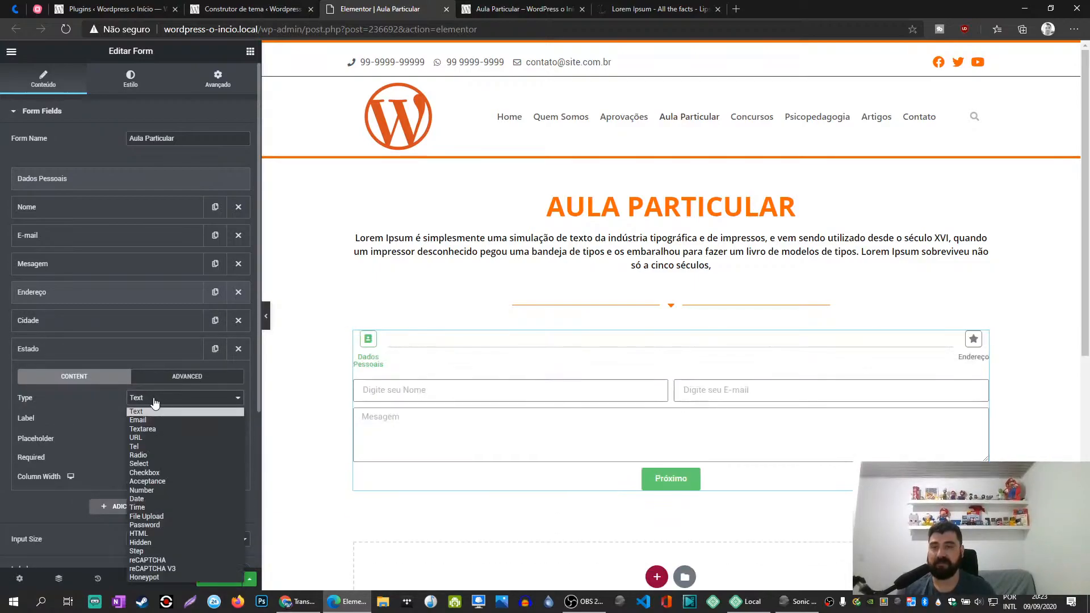
click(154, 412)
double_click(155, 421)
text(Bairro)
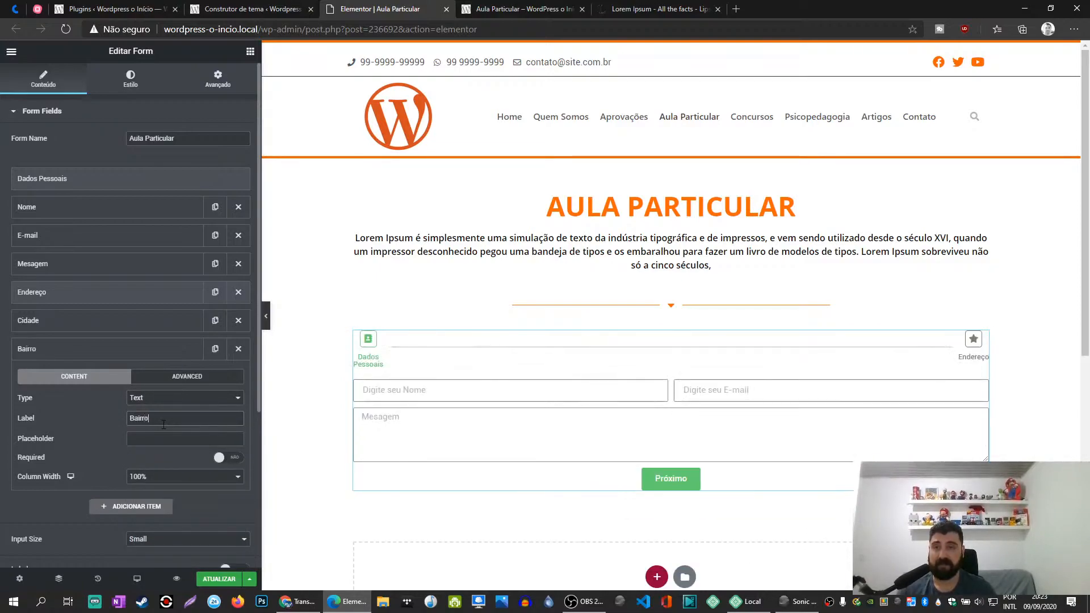
click(165, 479)
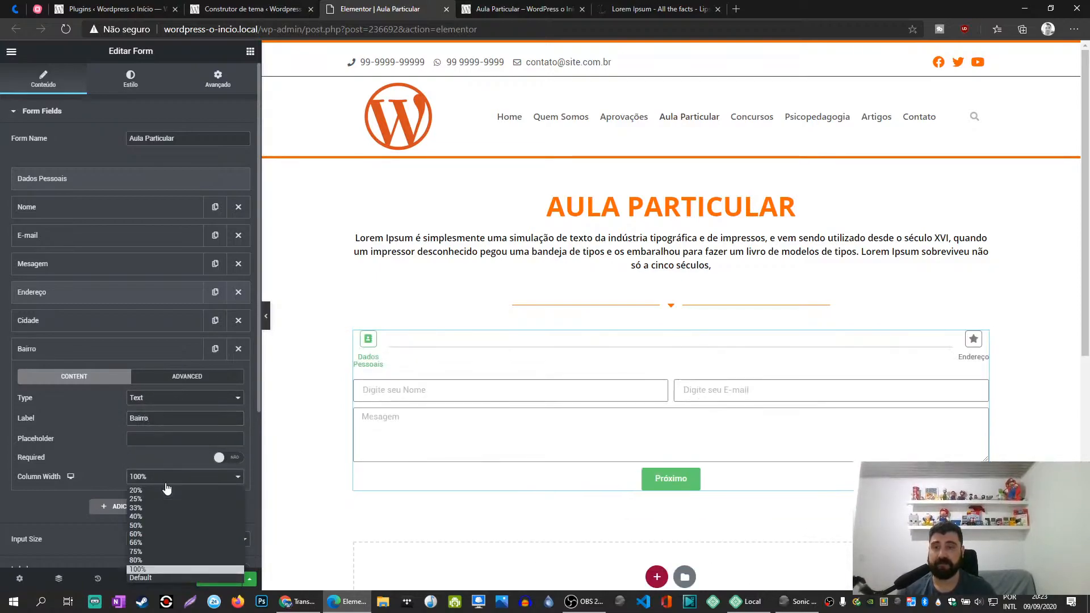
click(148, 507)
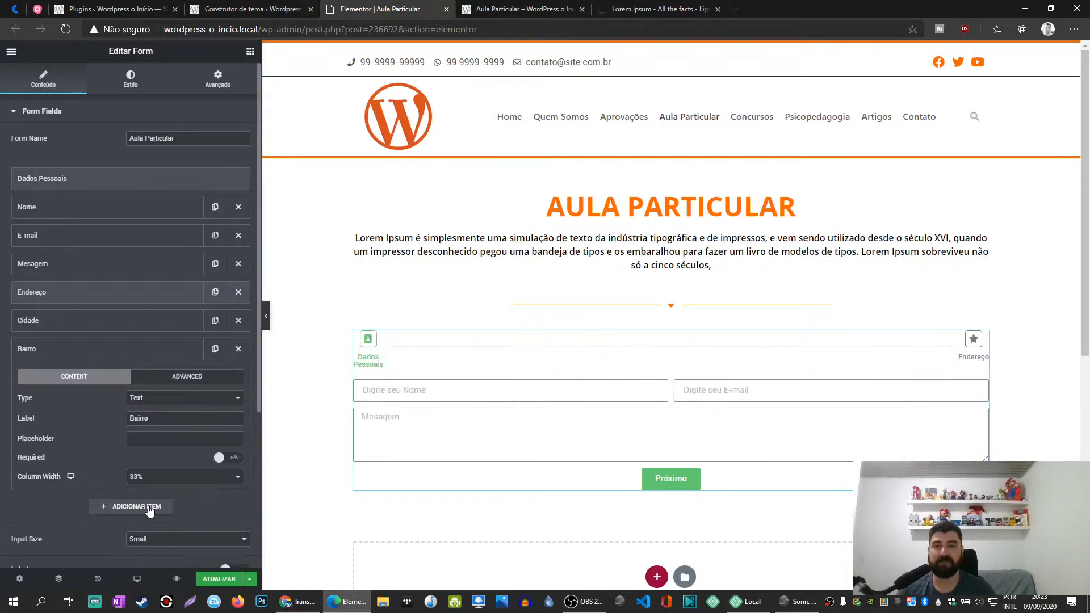
click(160, 351)
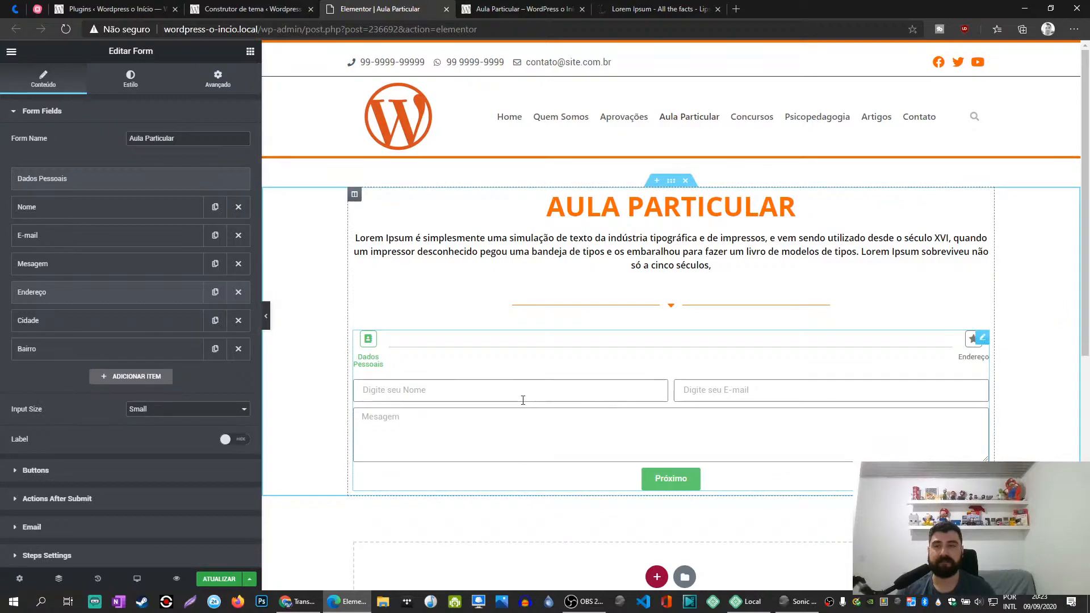
- Check the settings of the Endereço and Cidade items and move the Bairro field above Cidade
click(97, 292)
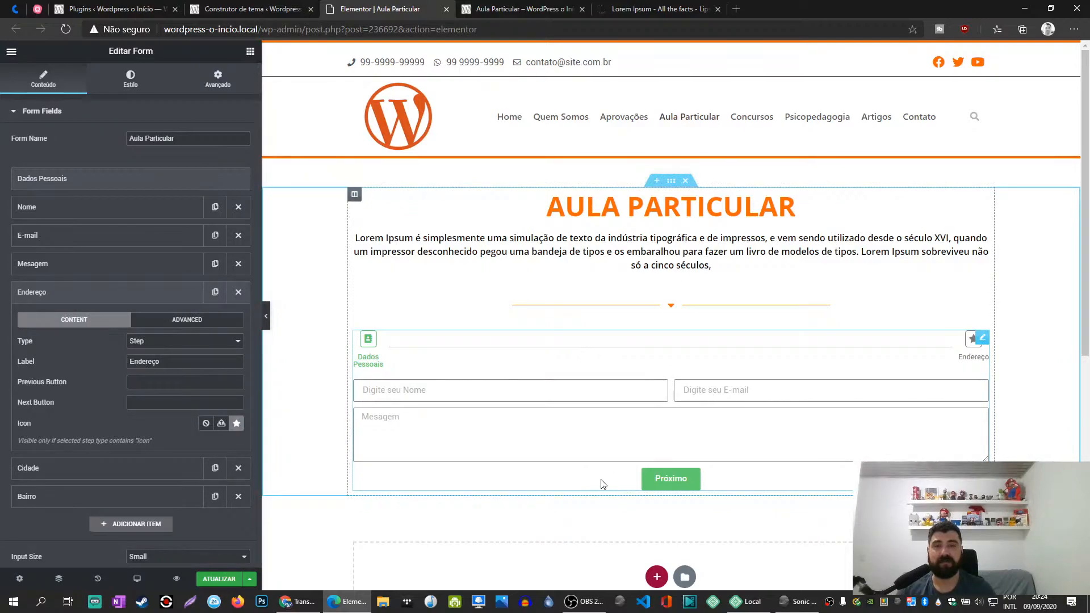
click(117, 471)
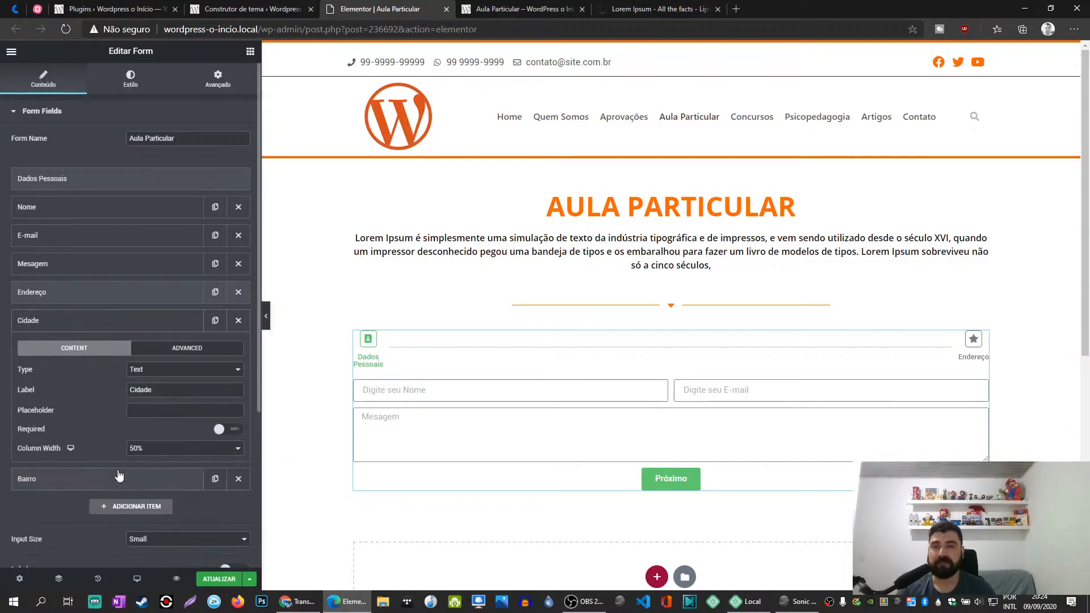
scroll(317, 436, down, 3)
scroll(437, 396, up, 2)
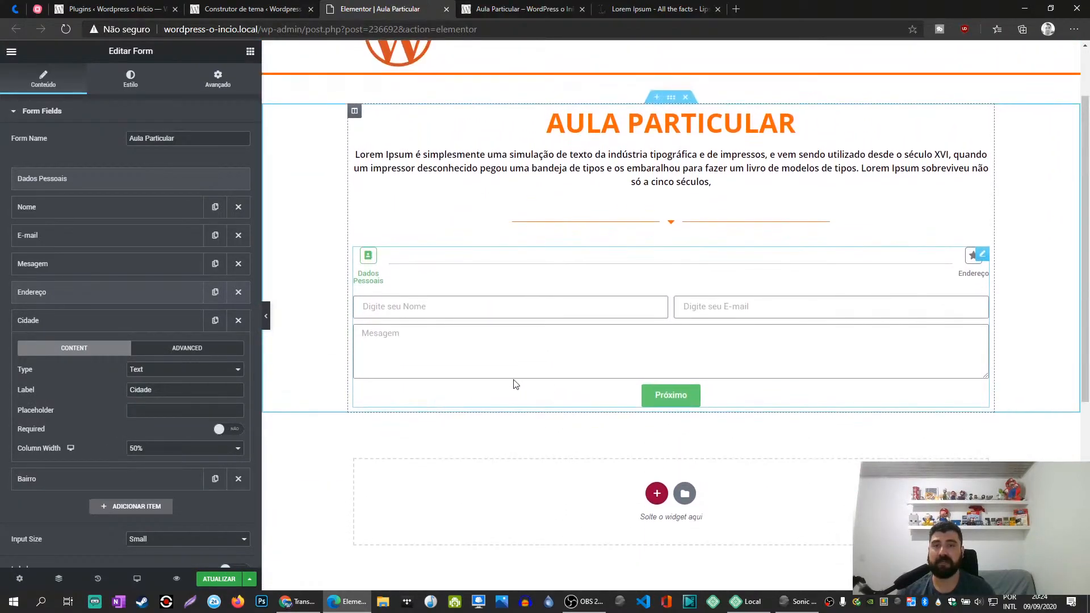
click(61, 323)
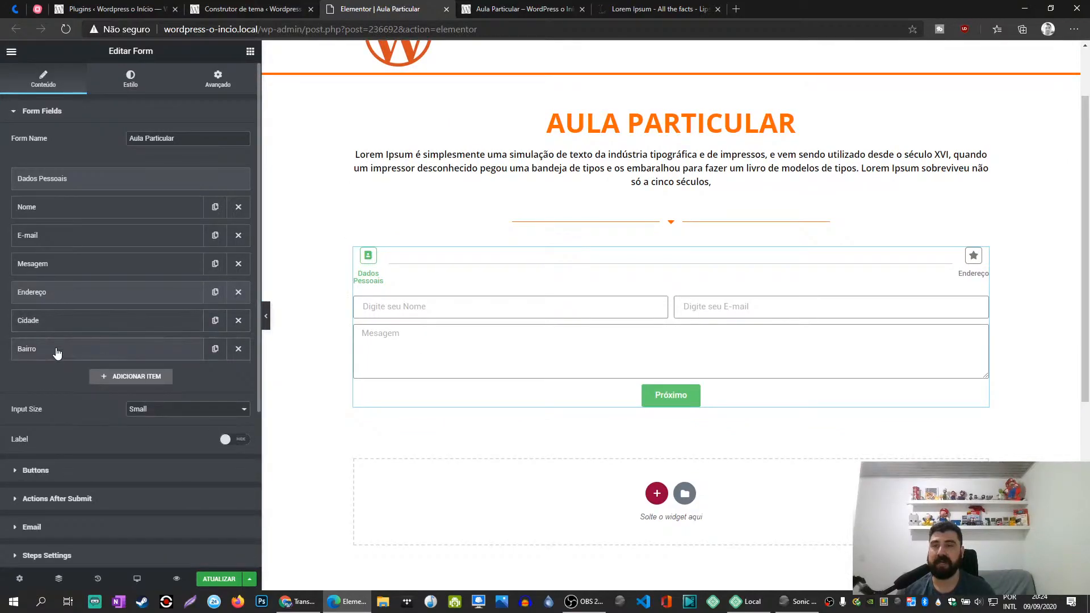
drag(56, 353, 63, 325)
- Add a Text field labelled Rua with a 66% column width and move it directly below the Endereço step
click(142, 382)
text(Rua)
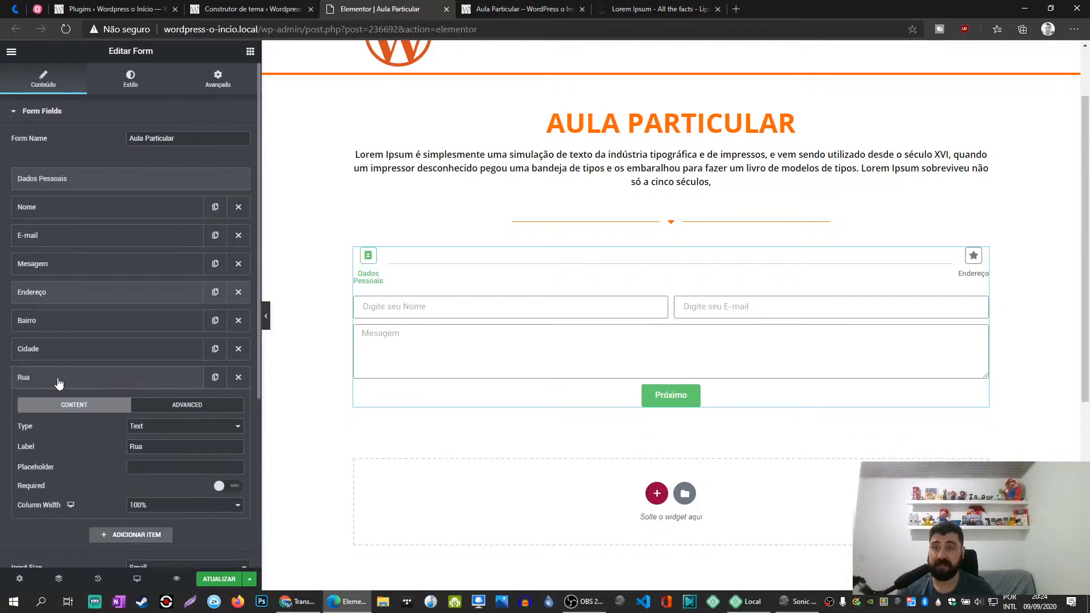
click(158, 507)
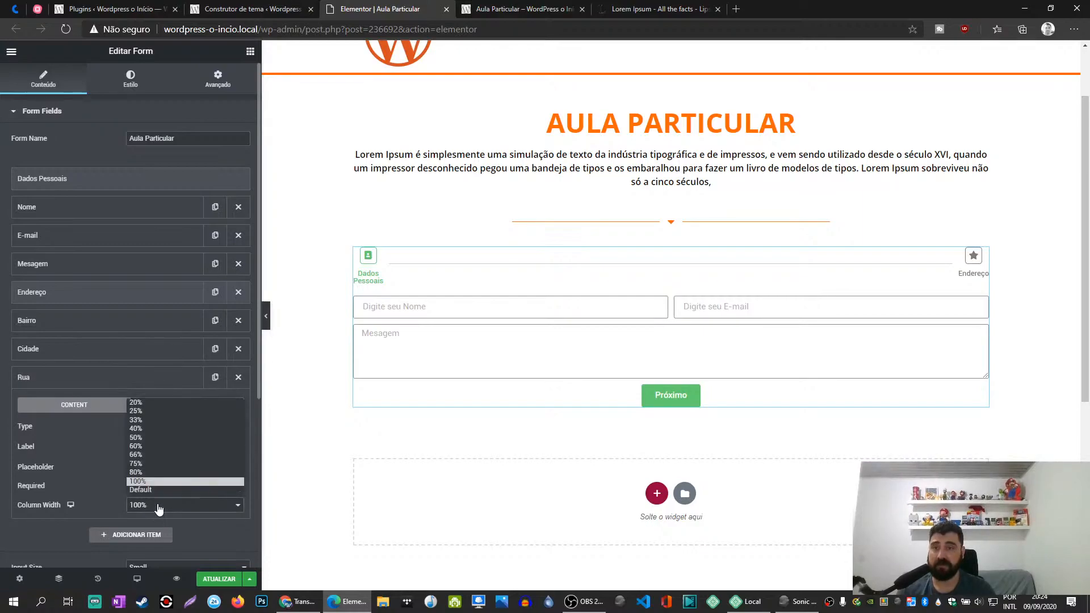
click(151, 456)
click(55, 386)
drag(56, 388, 51, 323)
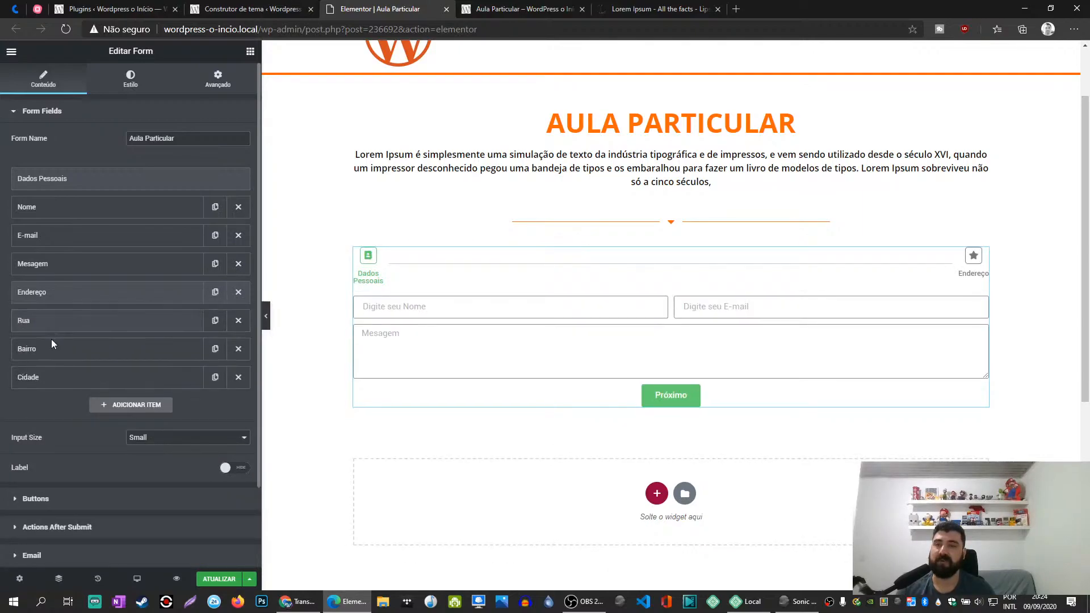
- Add a Select field labelled Estado to the form below Cidade
click(97, 377)
click(128, 387)
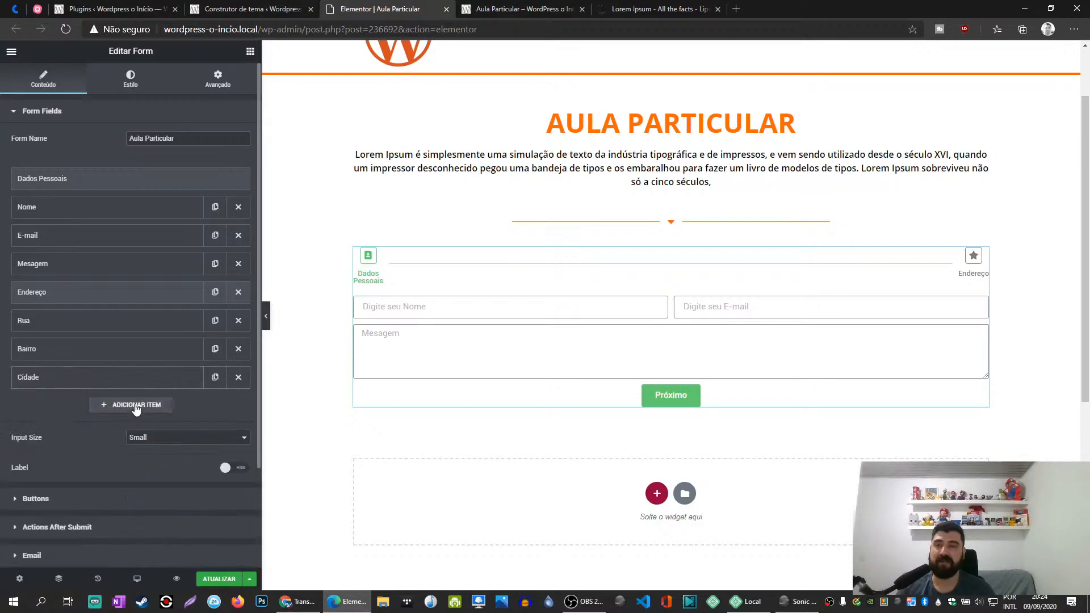
click(136, 406)
click(163, 456)
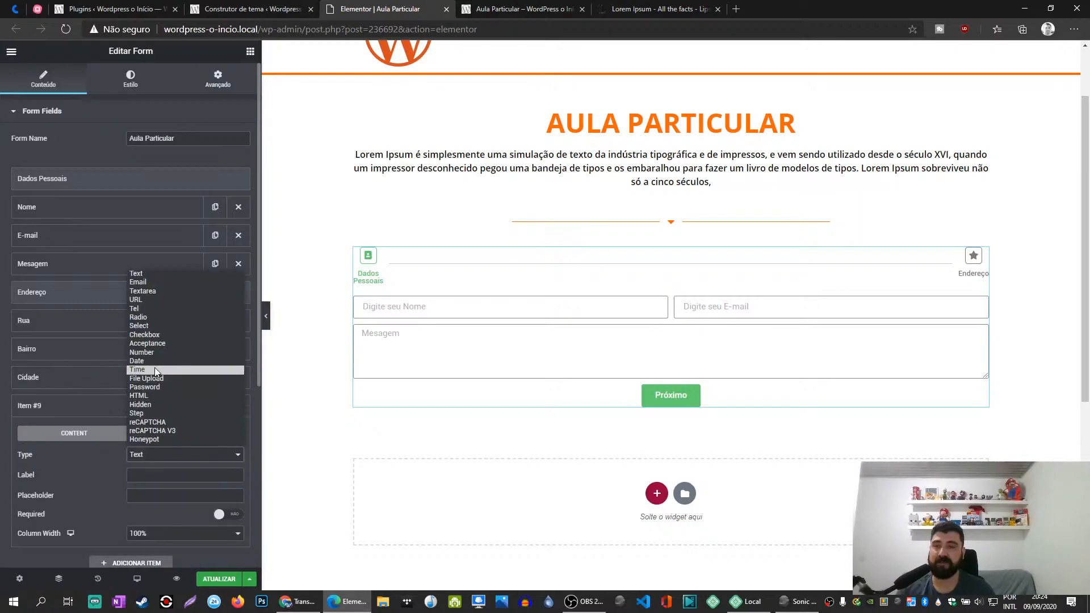
click(151, 325)
click(158, 476)
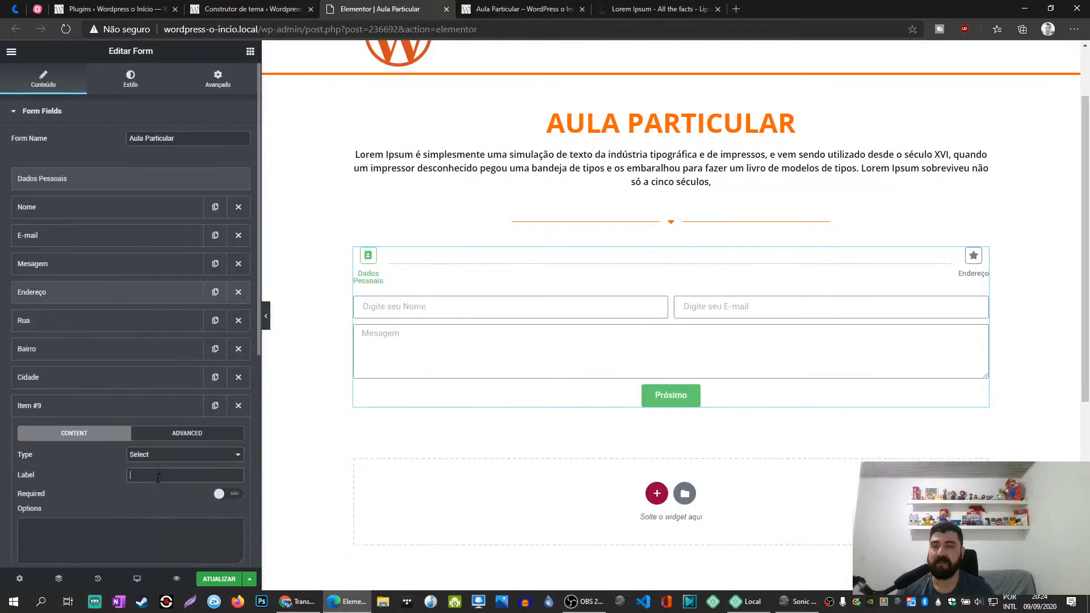
scroll(123, 494, down, 2)
text(Estado)
- Enter SP, PR, MG, RJ, SC, PI and BA as separate options of the Estado field and collapse it
click(121, 423)
text(SP)
key(Return)
text(PR)
key(Return)
text(MG)
key(Return)
text(RJ)
key(Return)
text(SC)
key(Return)
text(PI)
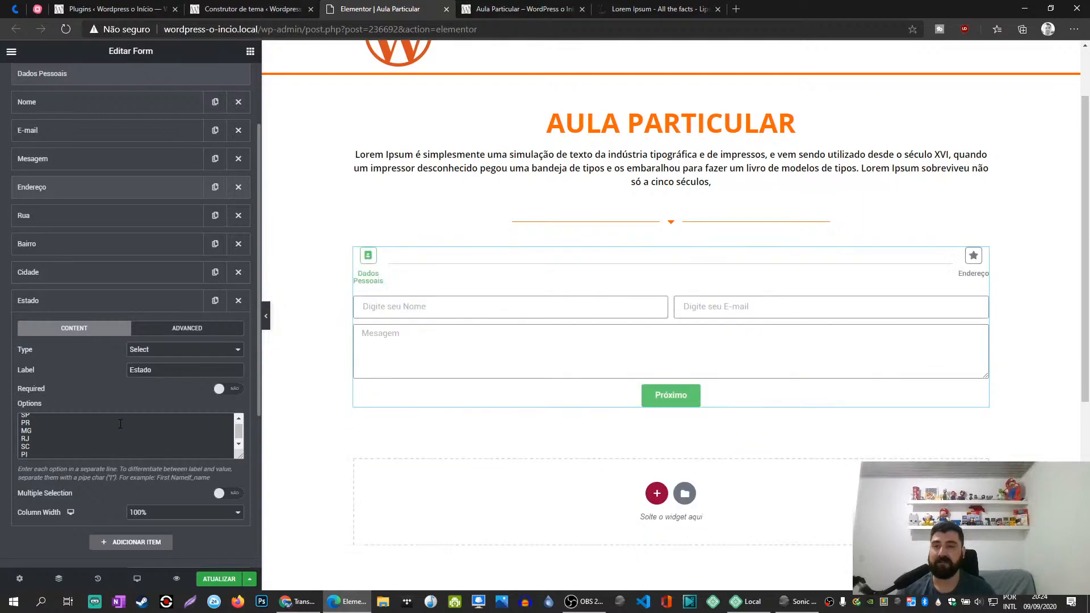
key(Return)
text(BA)
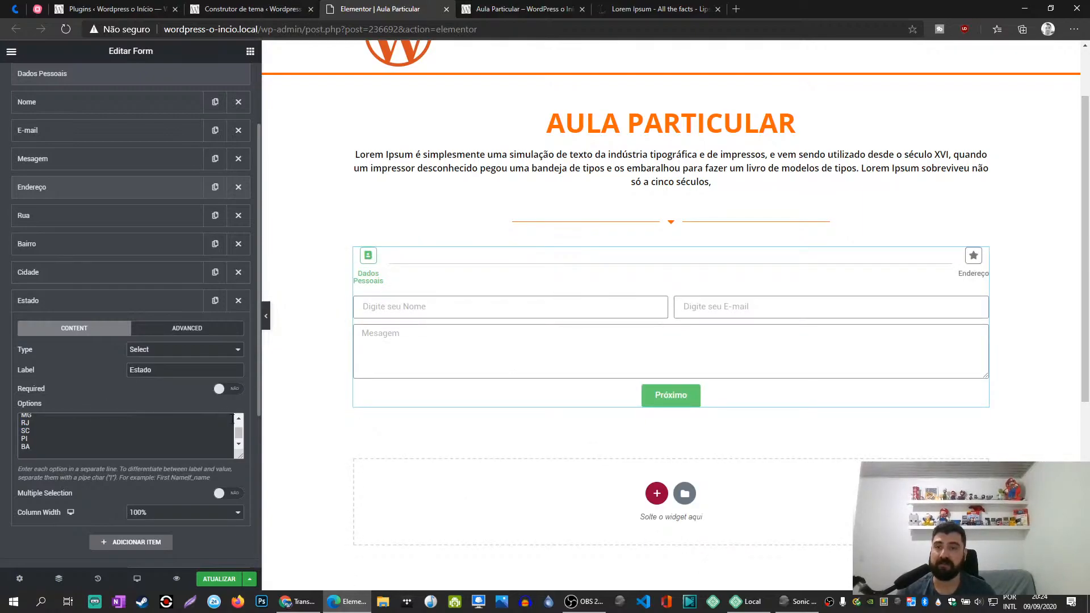
click(66, 310)
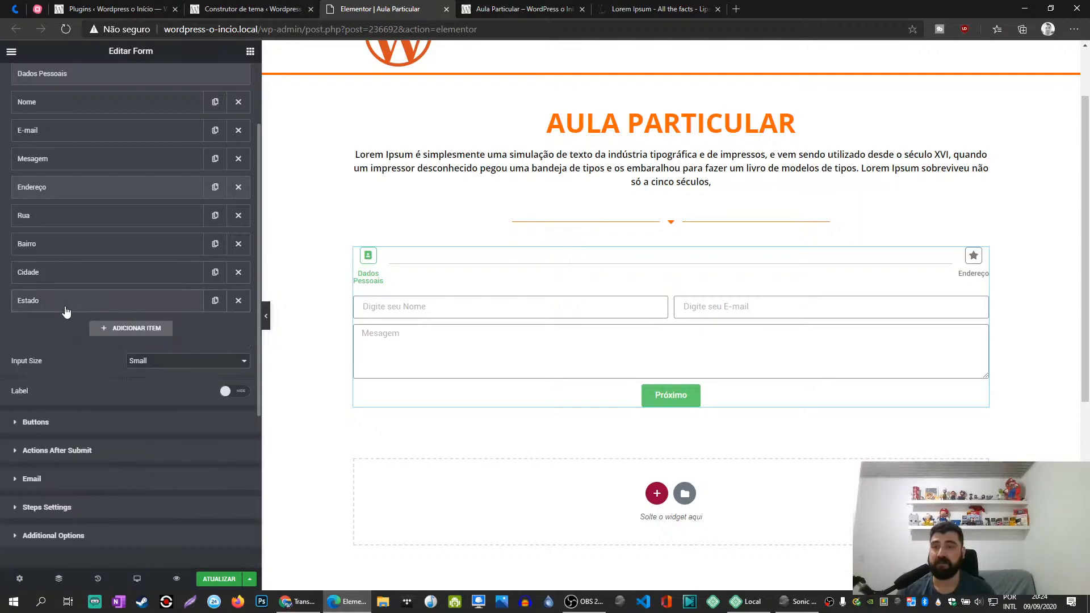
- Add a Number field labelled Número to the form below Estado and collapse it
click(128, 329)
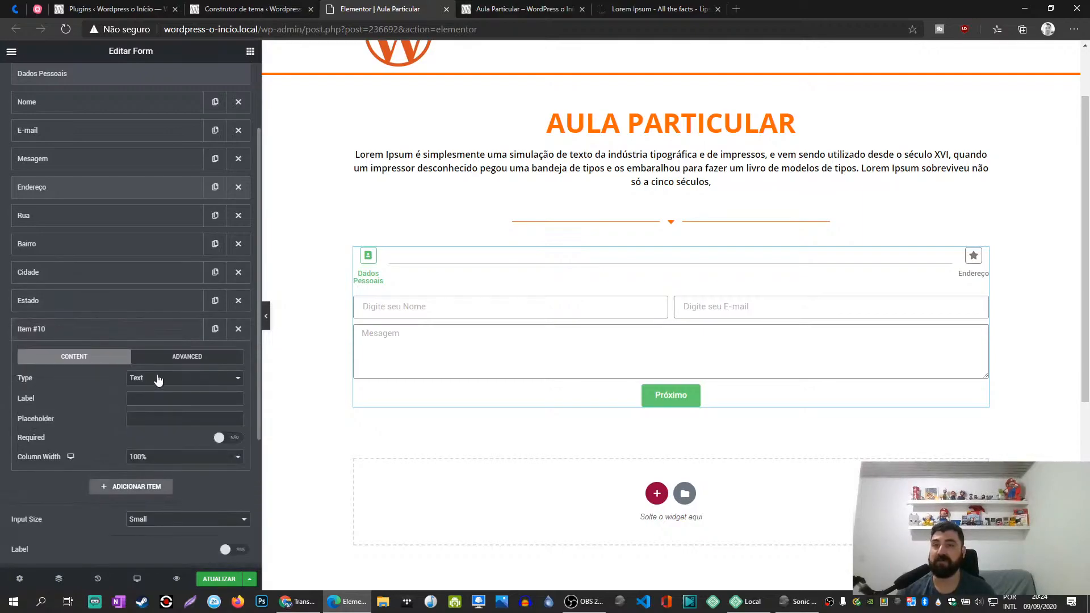
click(147, 384)
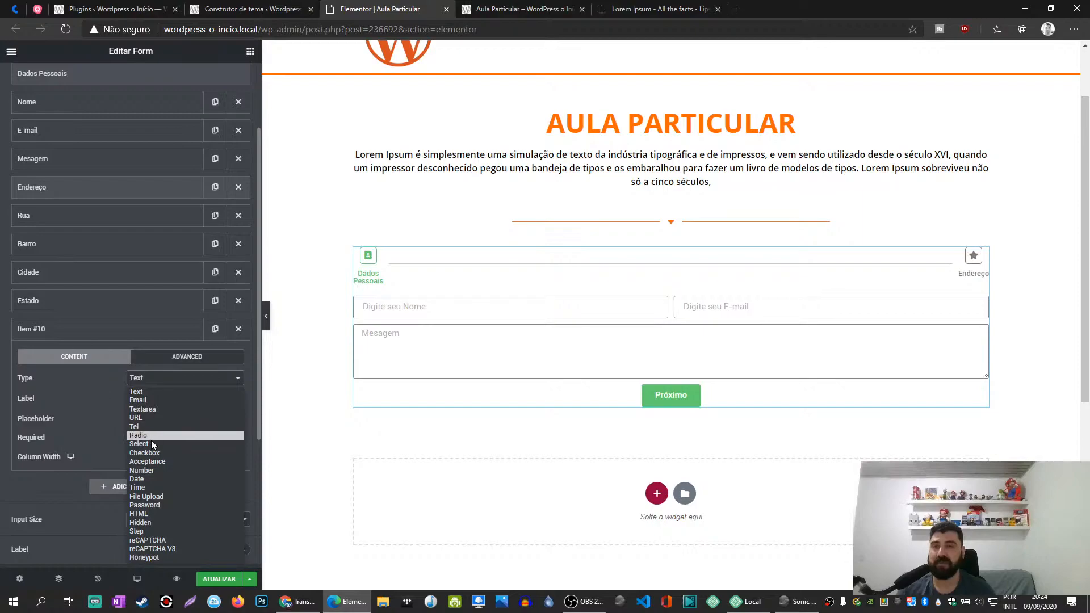
click(151, 472)
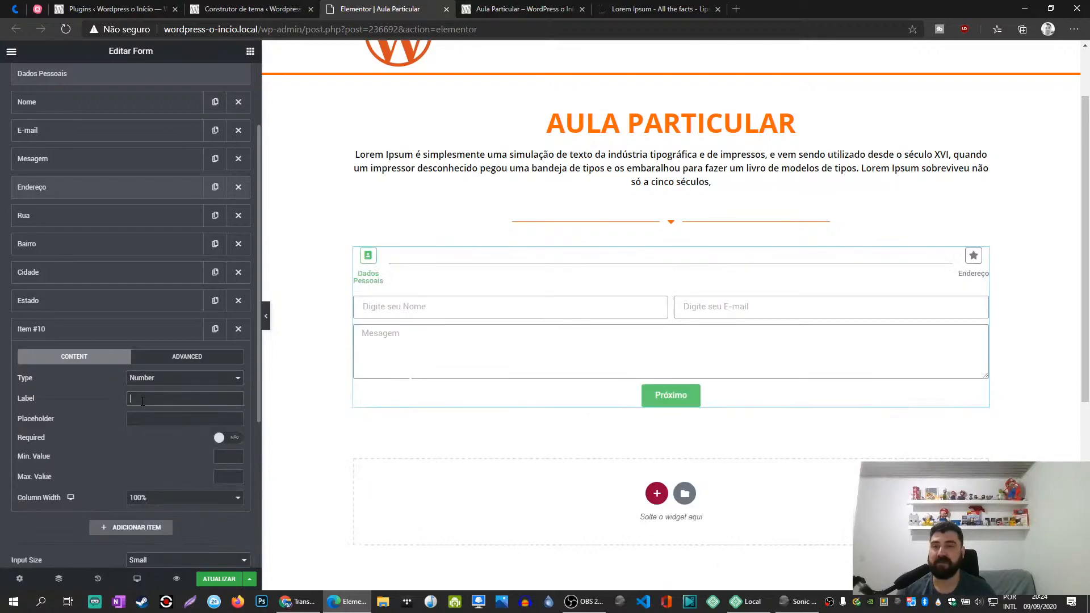
click(143, 400)
text(Número)
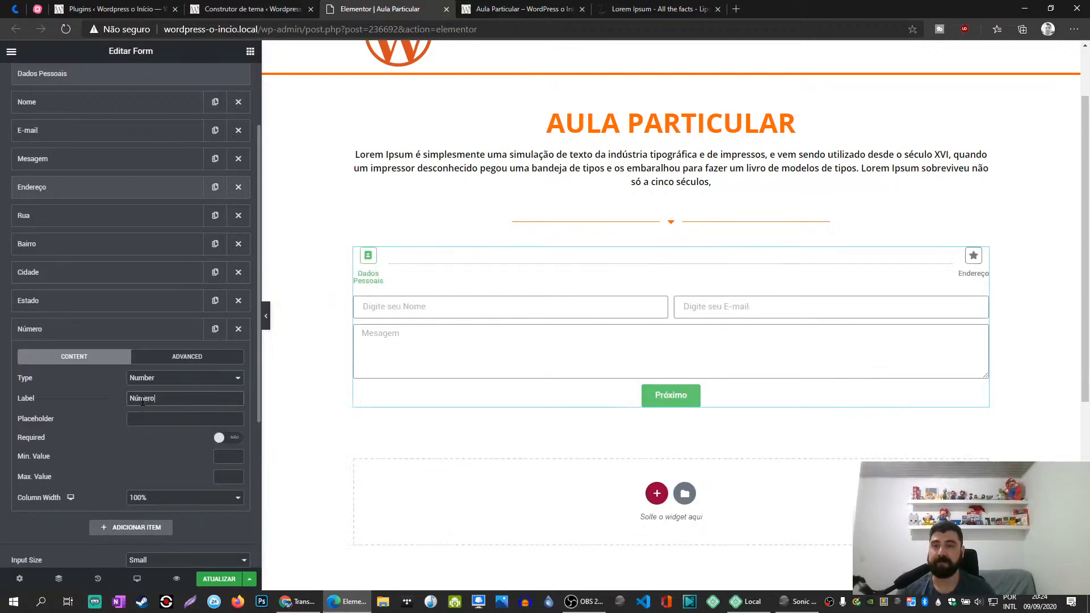
click(108, 330)
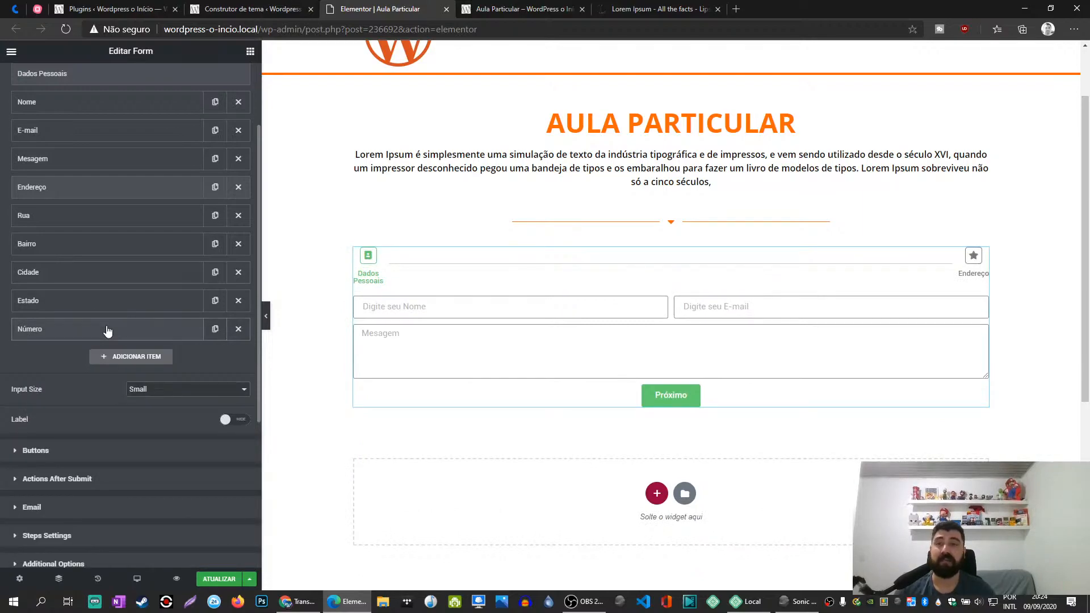
- Add a new form item below Número and set its type to Step
click(132, 357)
click(153, 408)
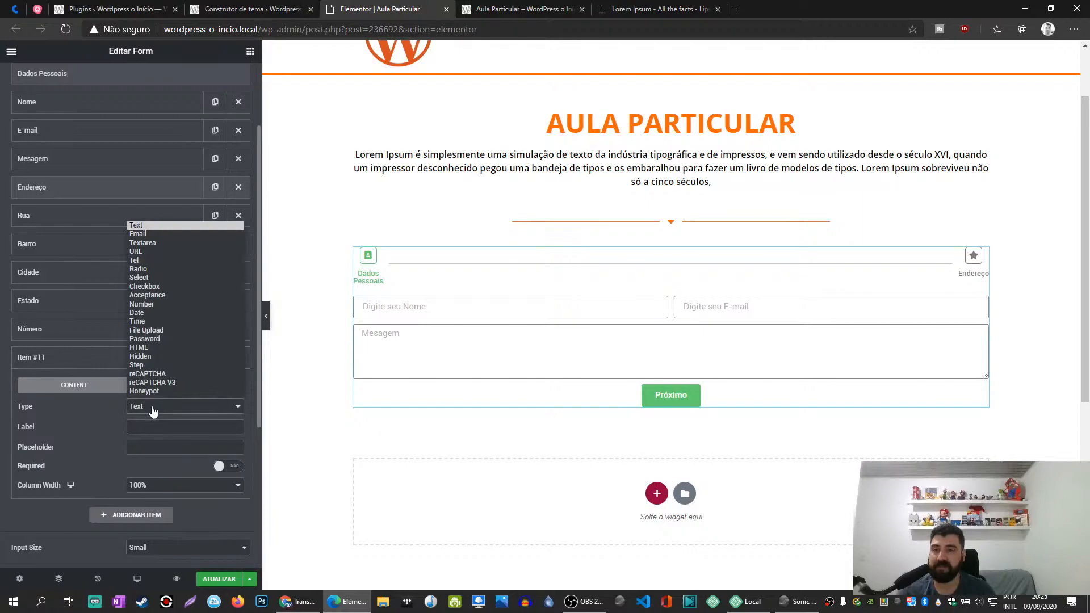
click(154, 365)
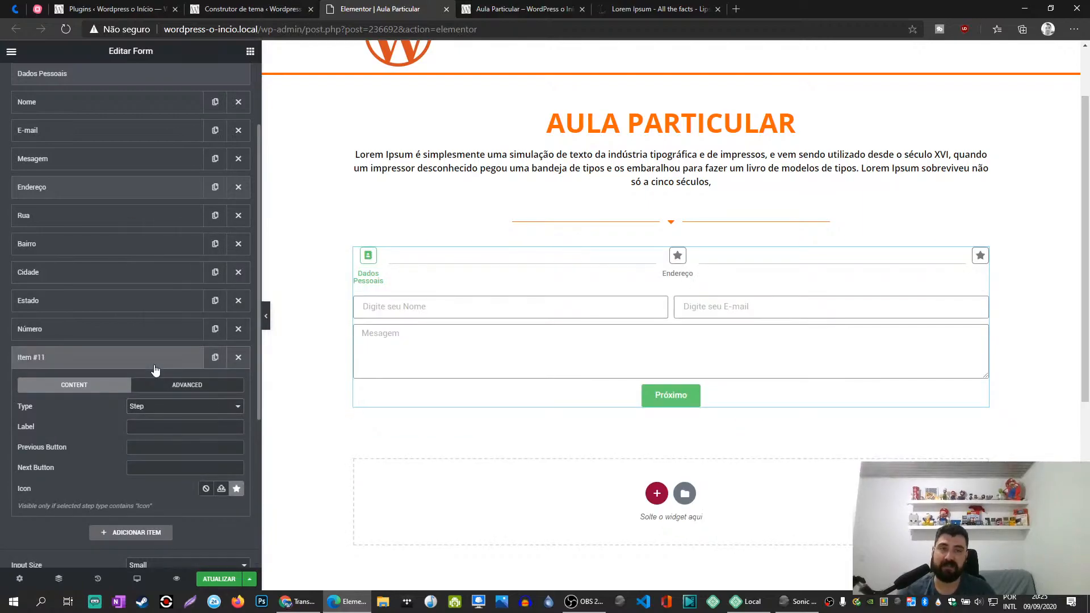
click(120, 362)
click(121, 362)
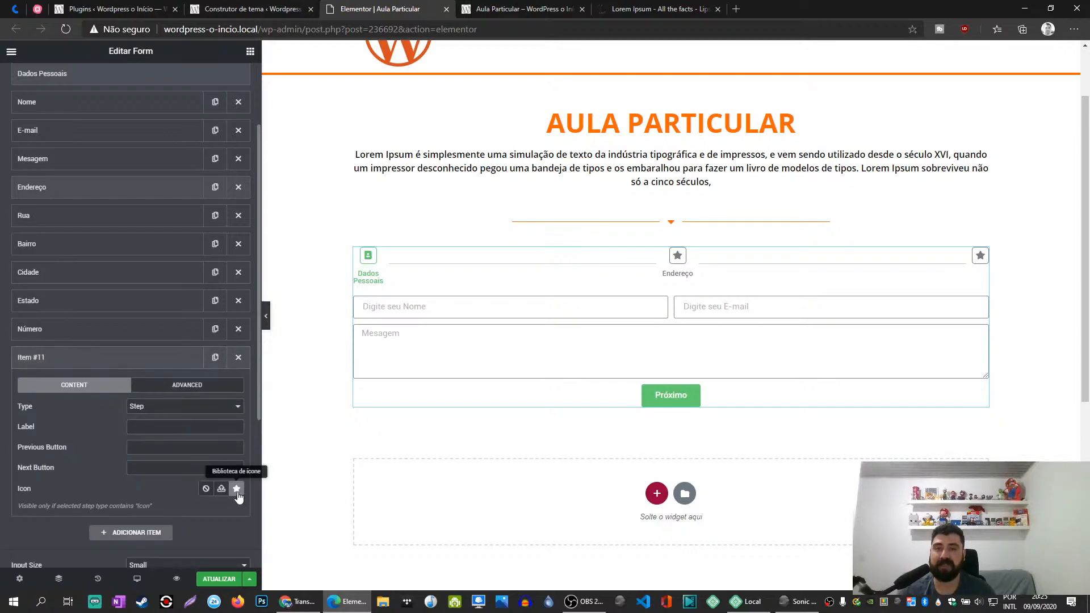
- Choose the Store icon from the full icon library for the new step
click(236, 489)
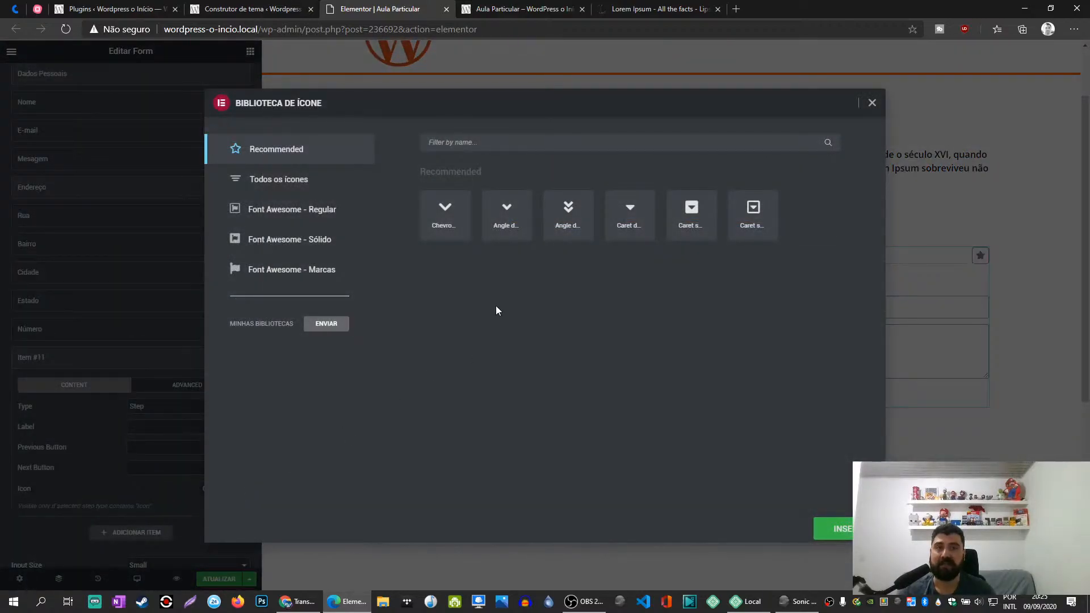
click(464, 144)
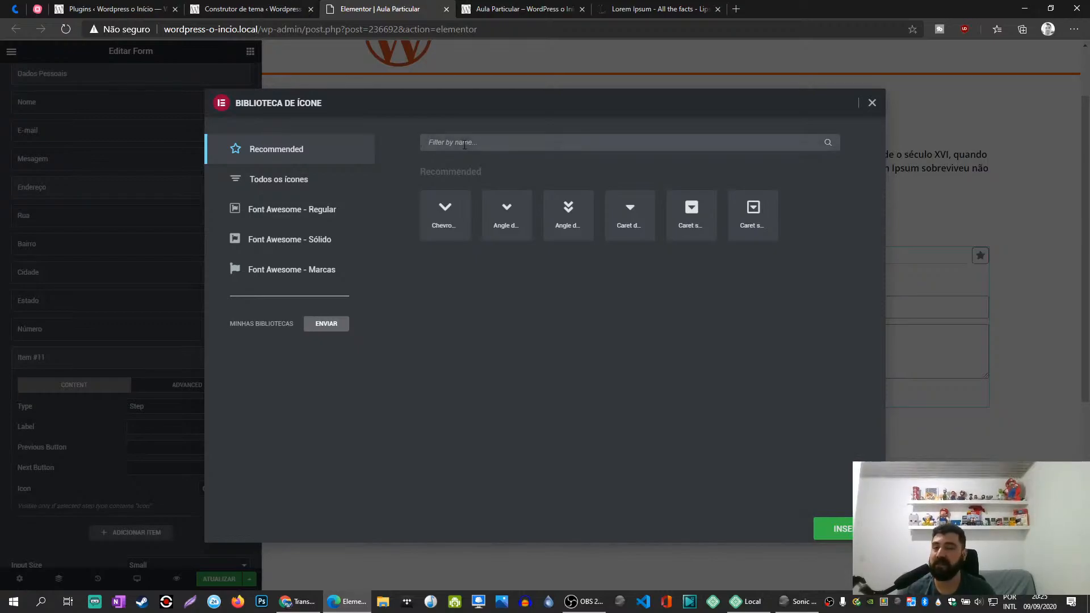
click(308, 183)
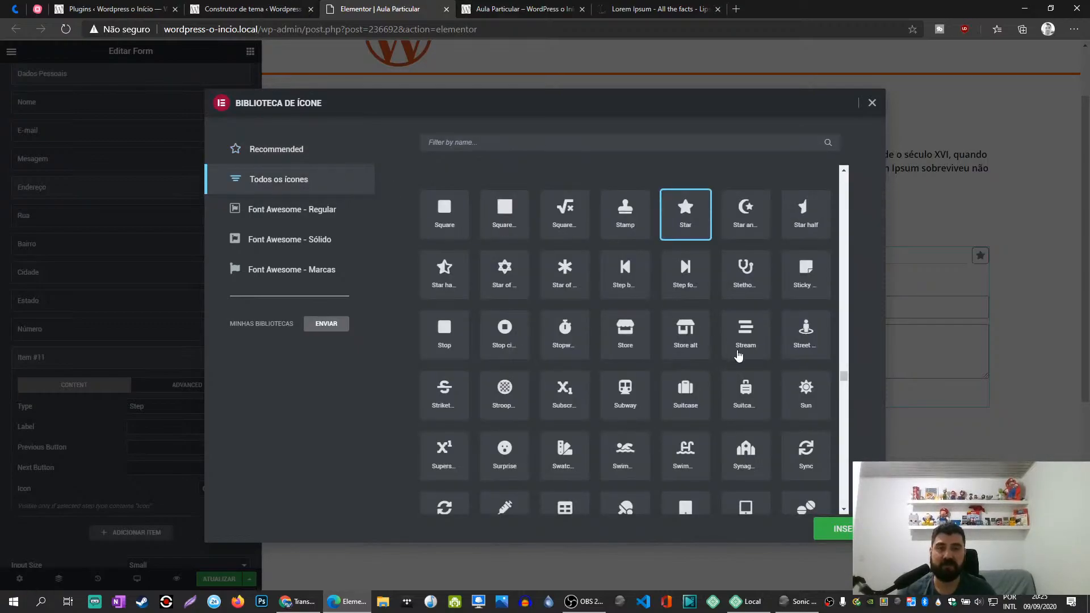
click(632, 335)
click(860, 528)
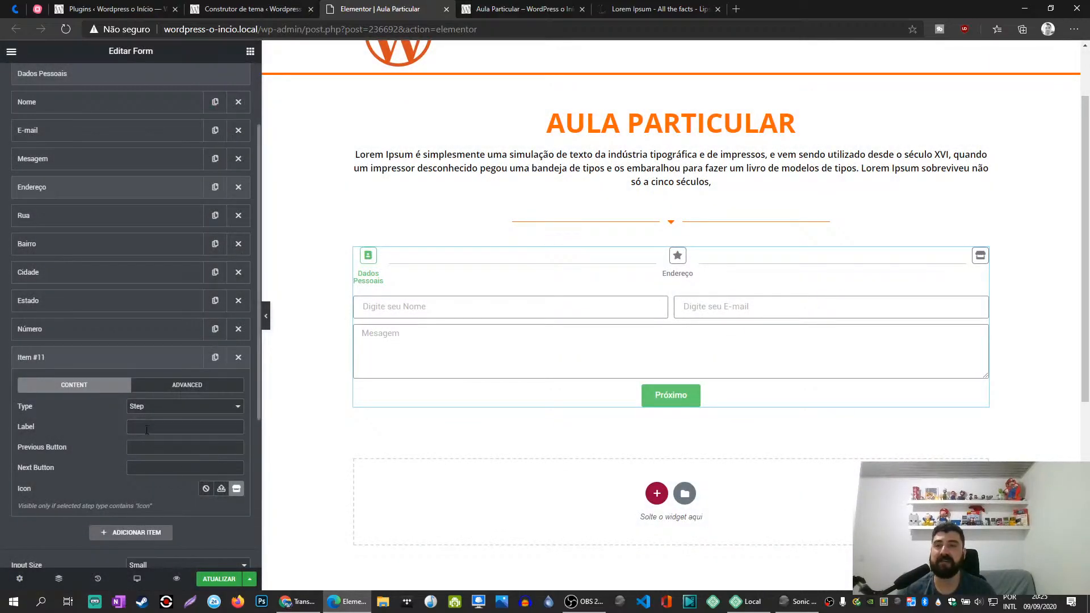
- Label the new step Dados Comerciais and collapse it
text(Dados )
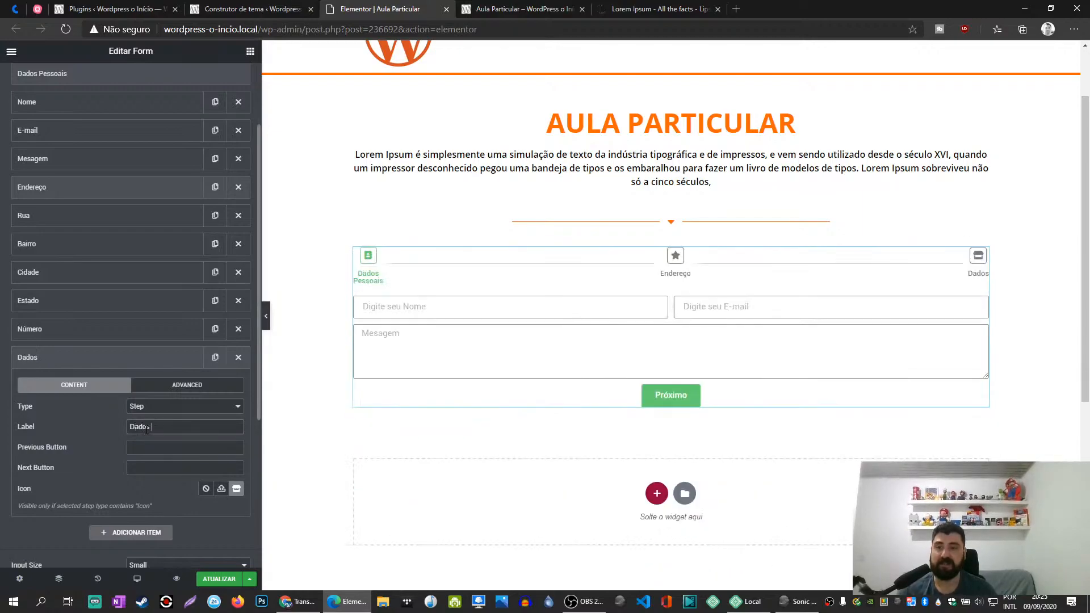
text(Comerciais)
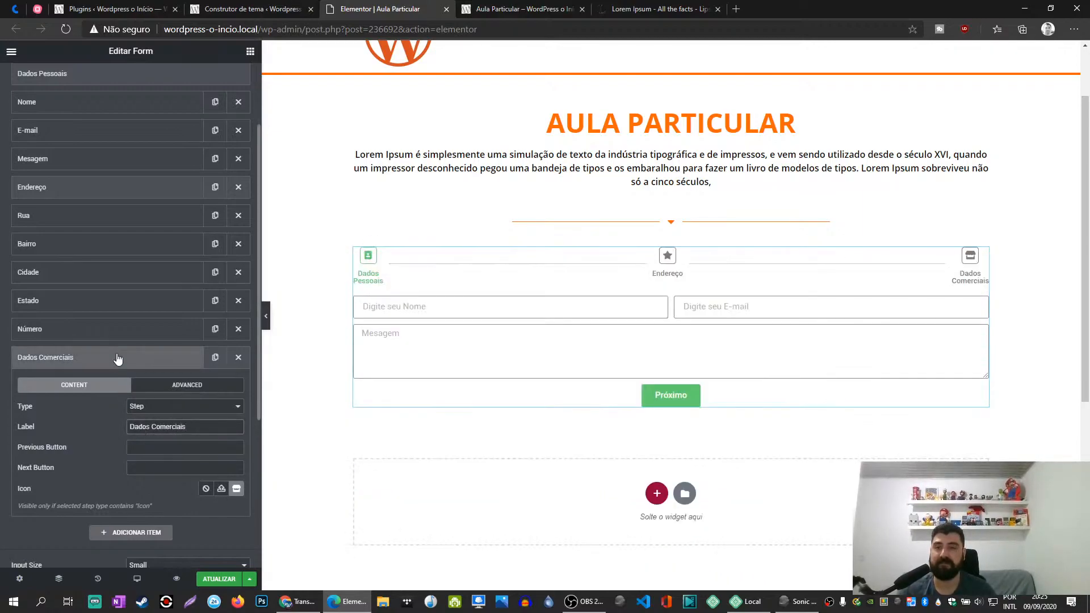
click(118, 357)
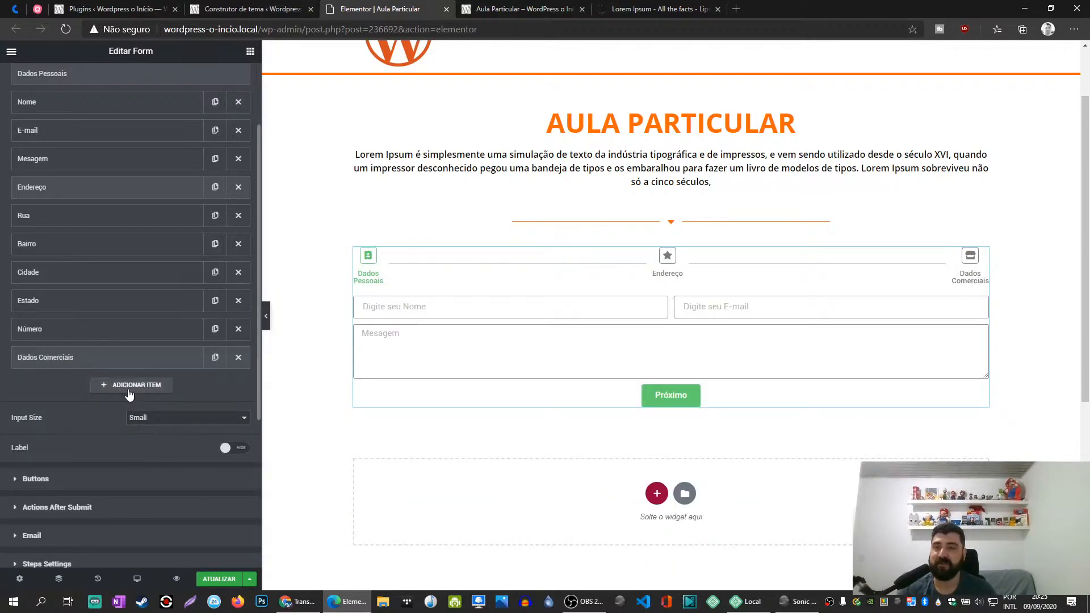
- Add a Text field labelled Razão Social below the Dados Comerciais step and collapse it
click(130, 387)
click(152, 456)
text(Razão Social)
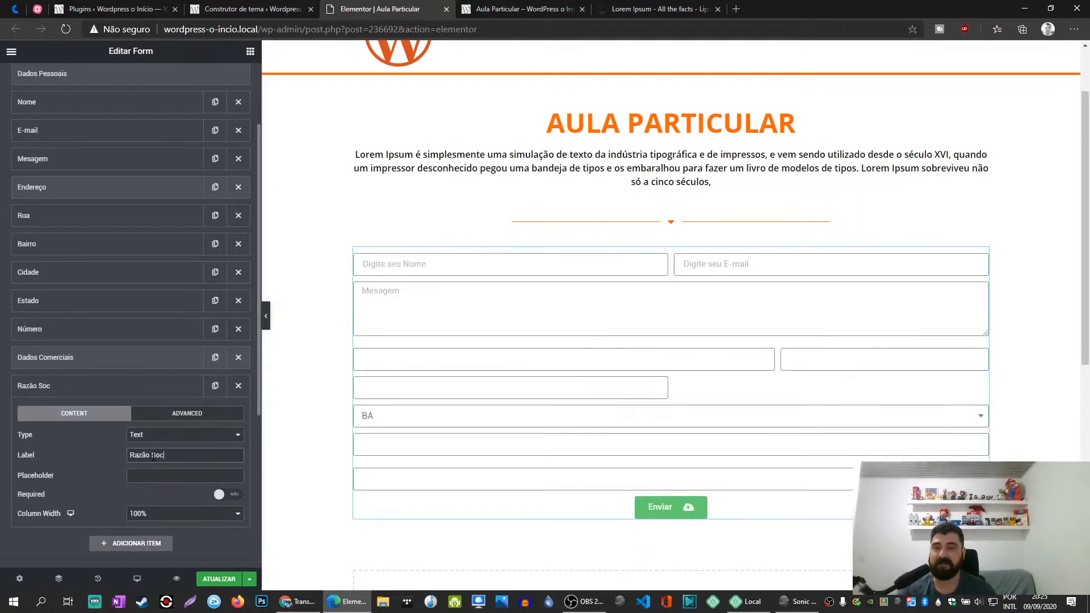
click(127, 390)
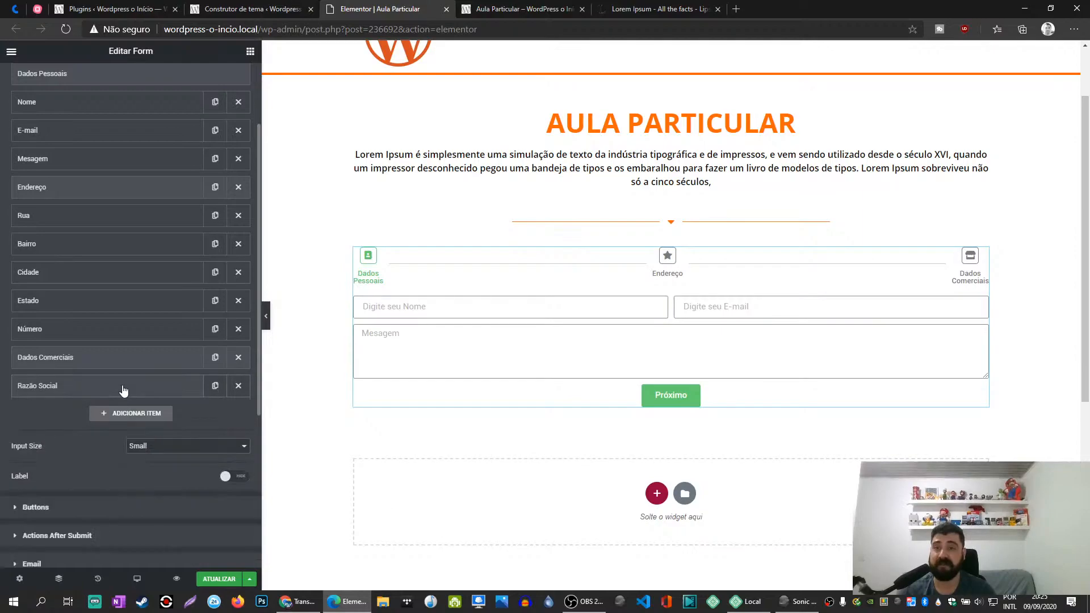
- Add a Number field labelled CPF below Razão Social and collapse it
click(131, 415)
click(157, 464)
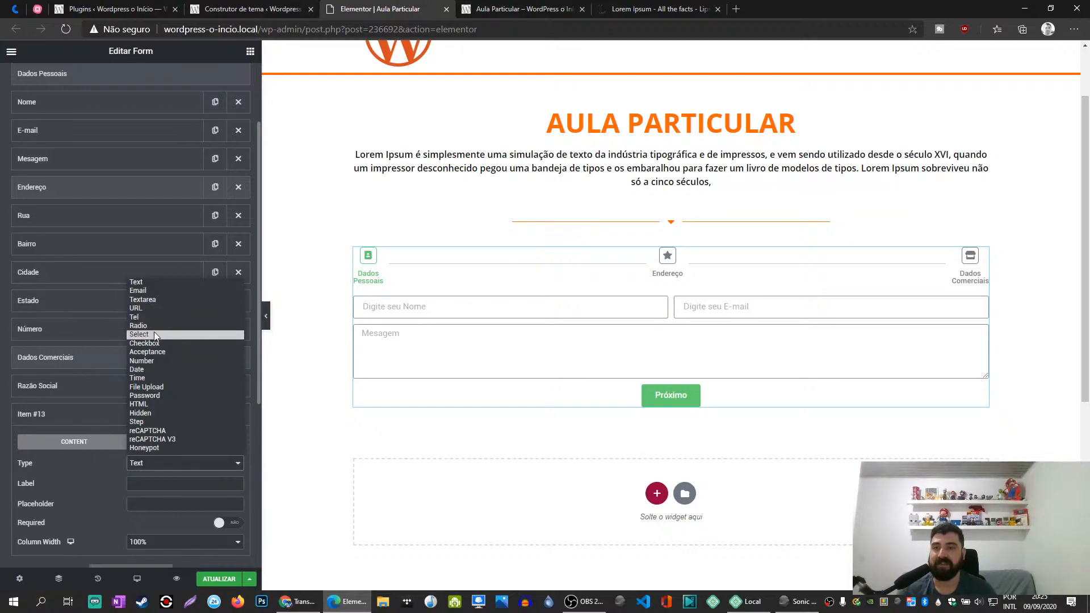
click(154, 362)
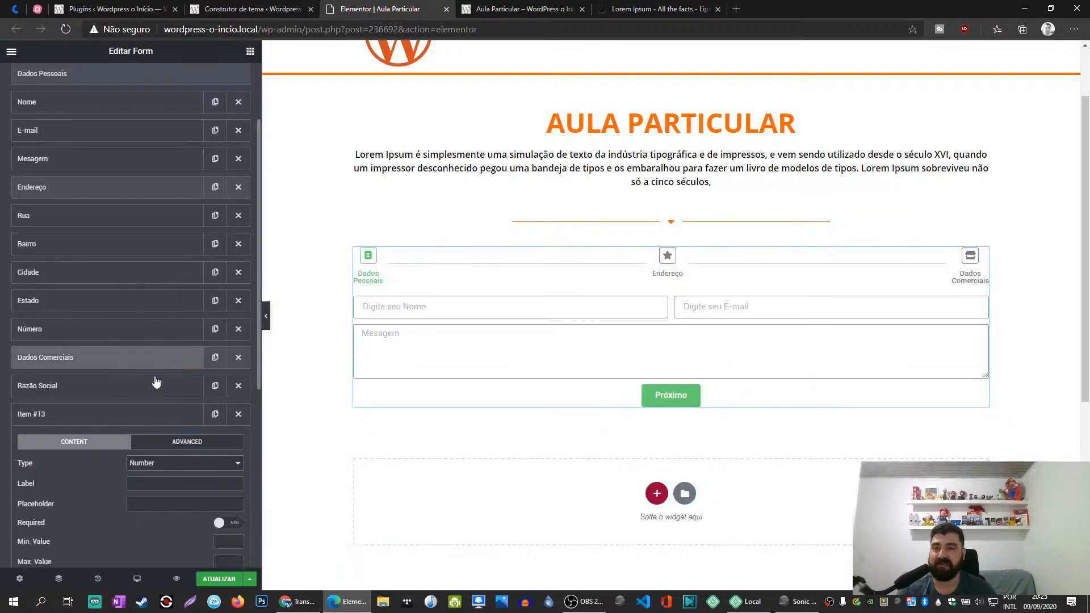
click(166, 484)
text(CPF)
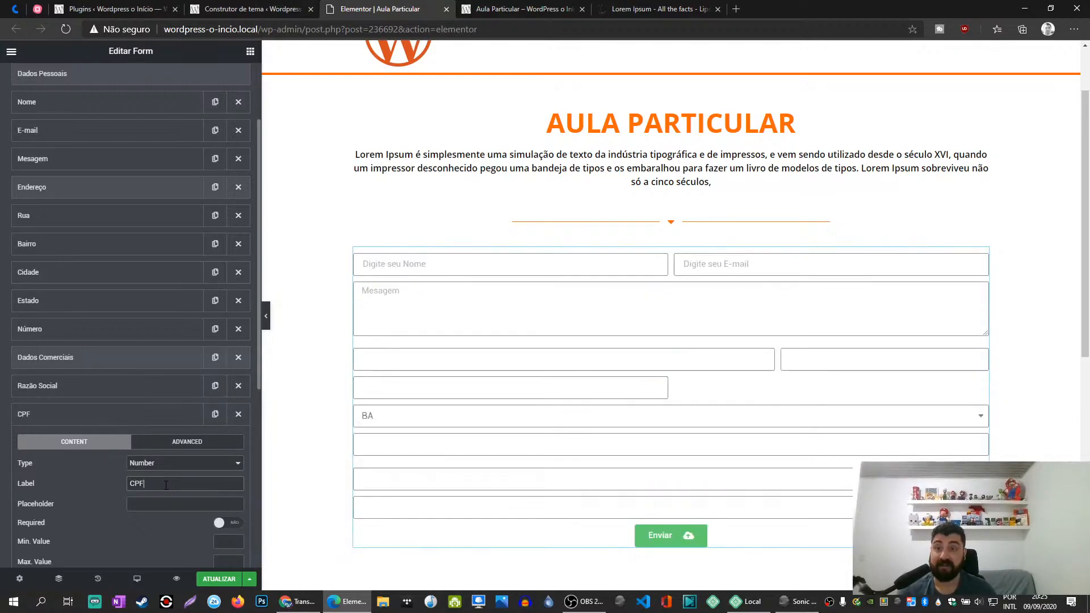
click(130, 416)
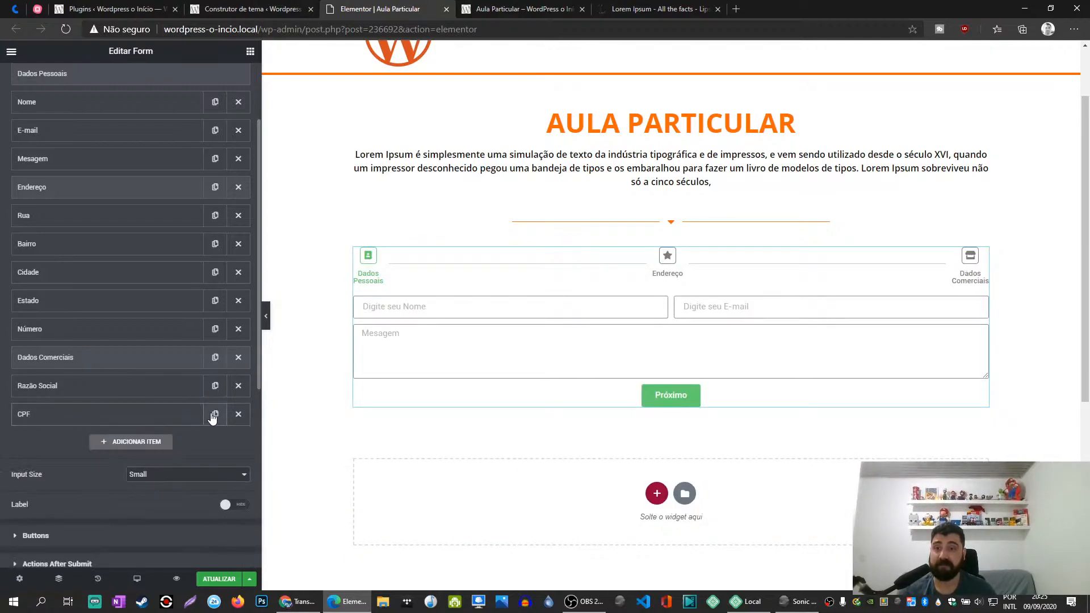
- Duplicate the CPF field, relabel the copy as CNPJ, and update the page
click(215, 414)
click(150, 454)
double_click(160, 511)
text(CNP)
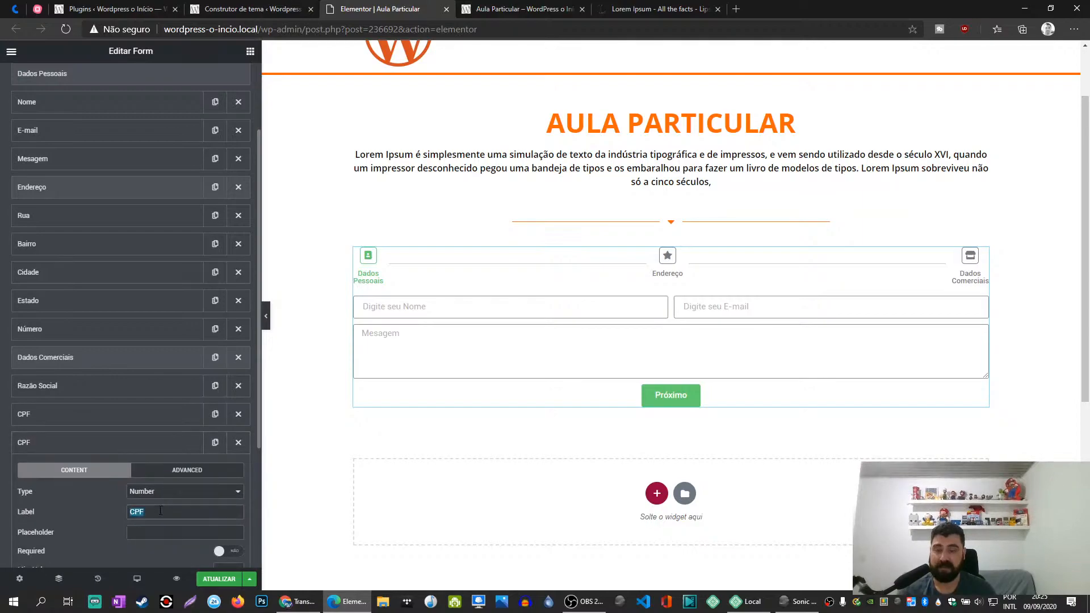
text(J)
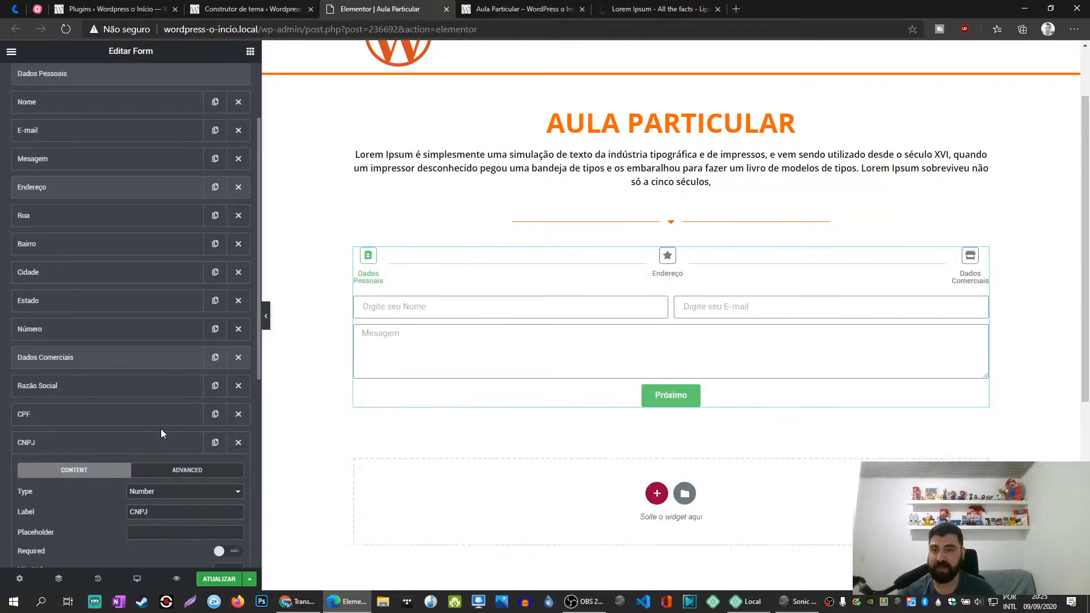
click(170, 443)
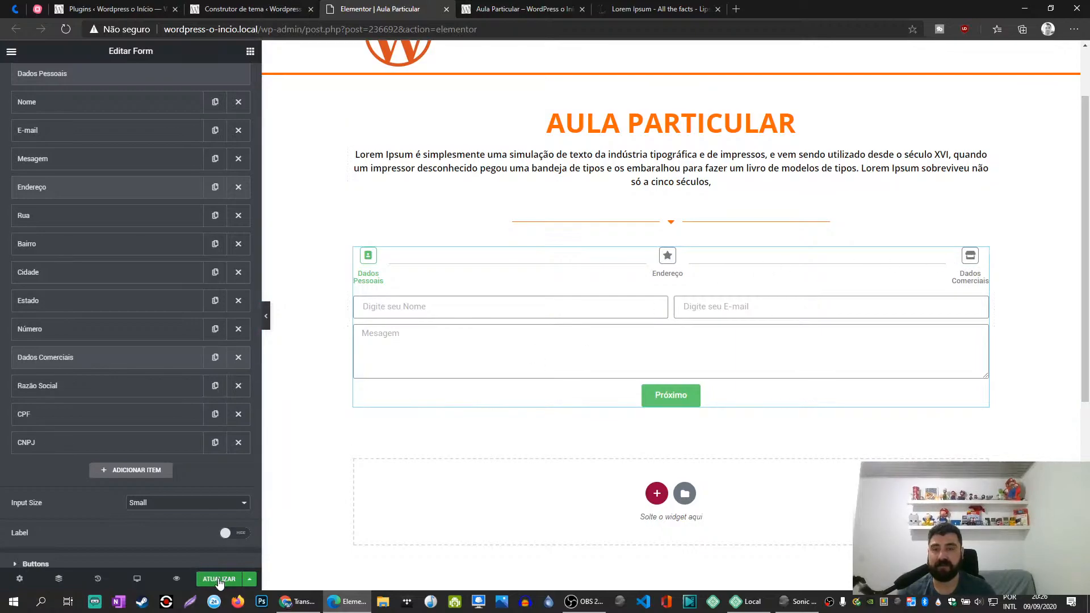
click(219, 579)
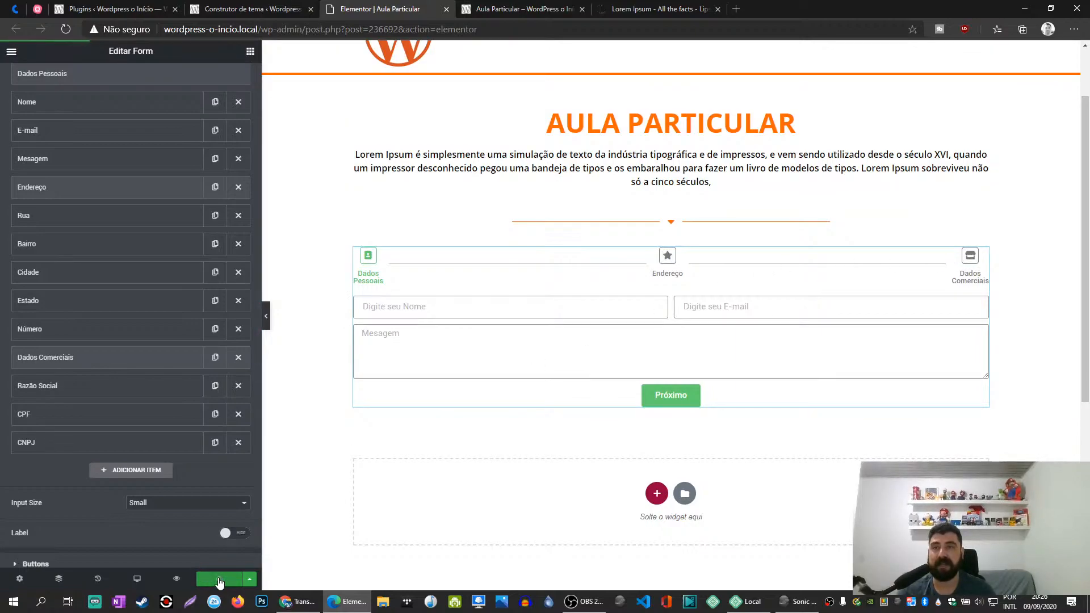
- Review the form's Actions After Submit, Steps Settings, Additional Options and Buttons settings
scroll(146, 463, down, 3)
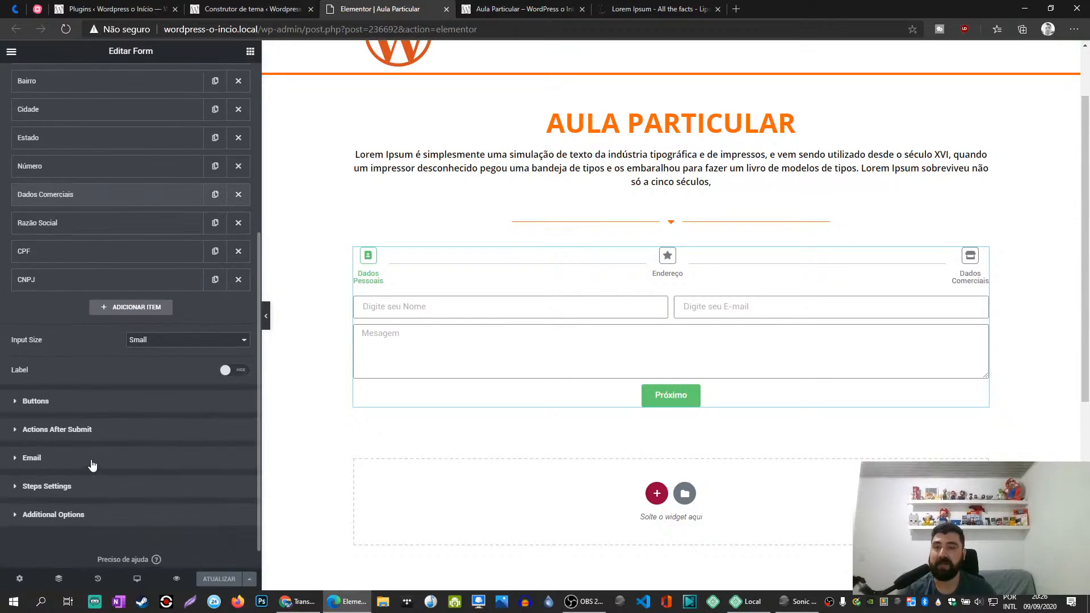
click(72, 431)
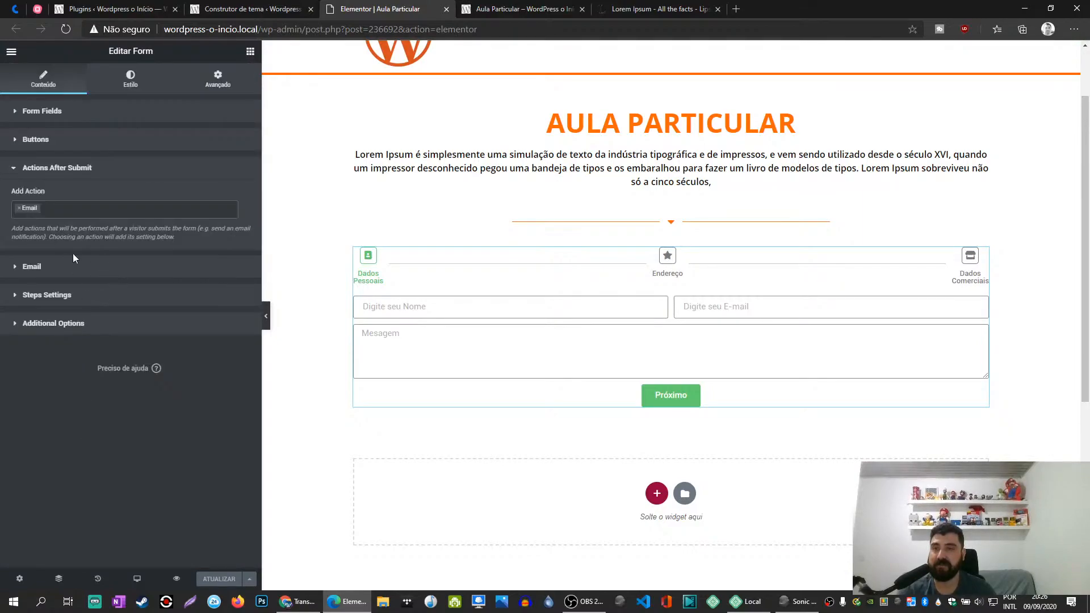
click(85, 296)
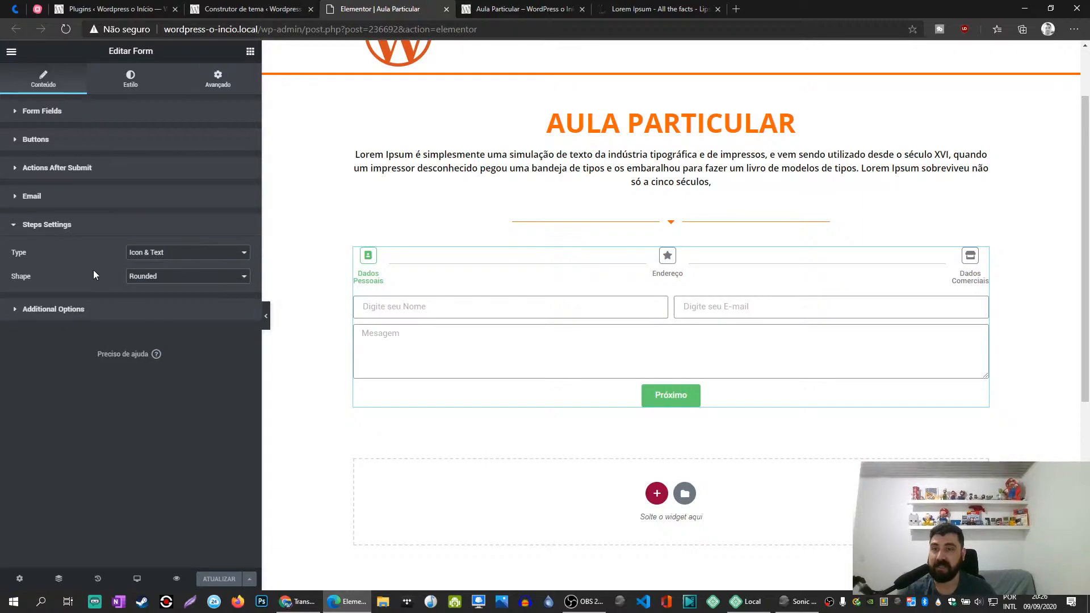
click(93, 309)
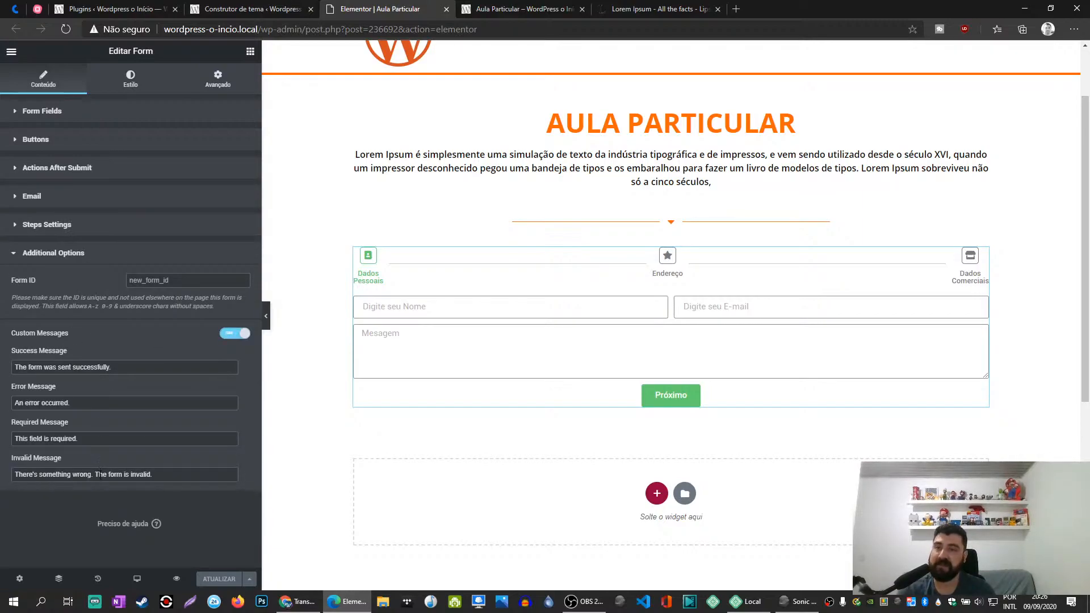
click(85, 250)
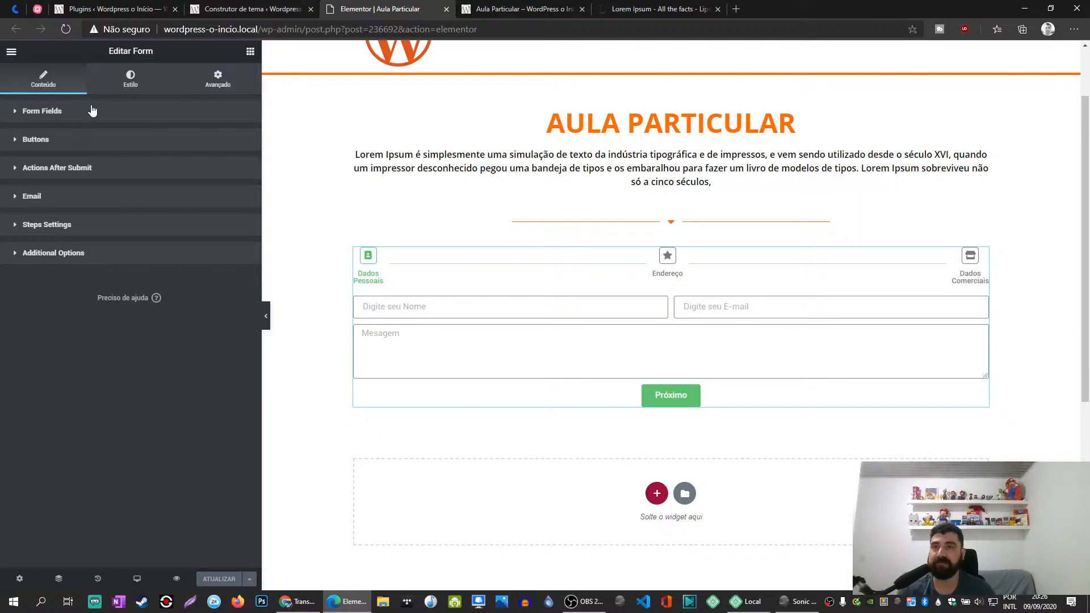
click(67, 148)
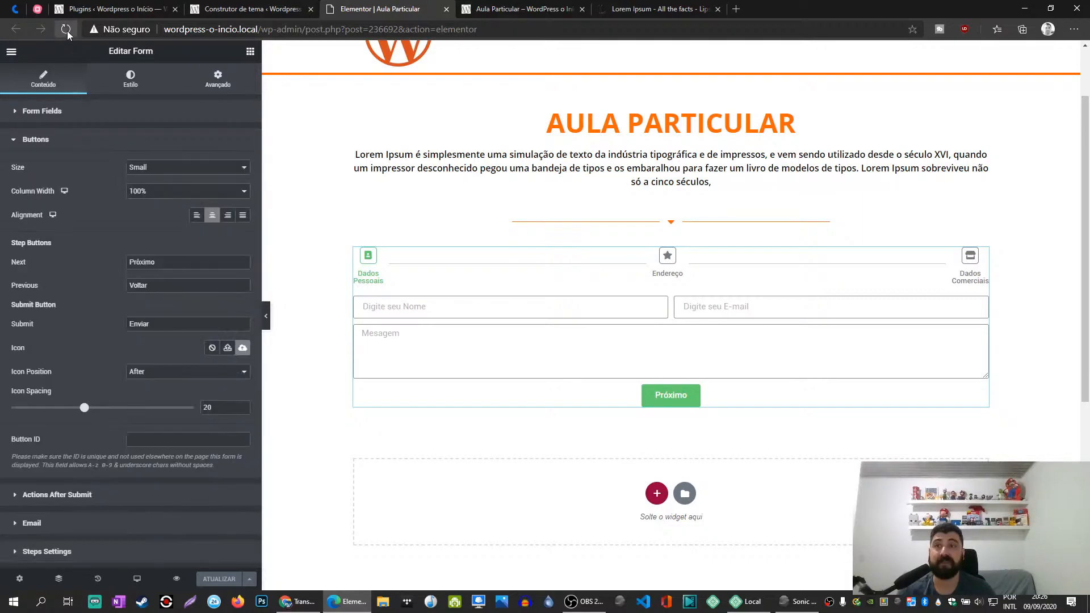
click(68, 149)
click(64, 149)
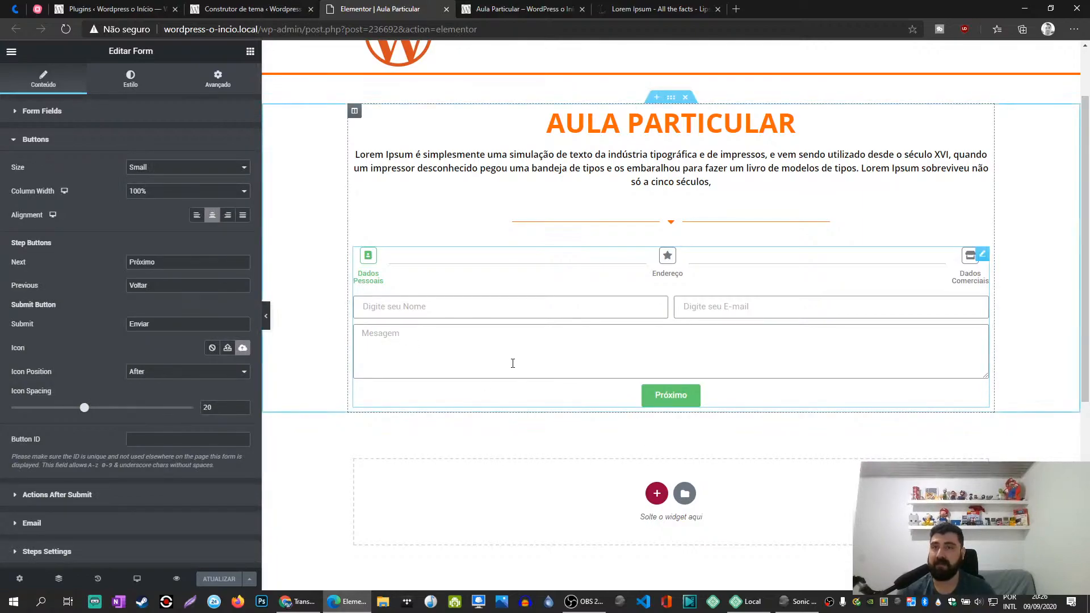
- Reload the published Aula Particular page and advance the form to the Endereço step to check its fields
click(522, 9)
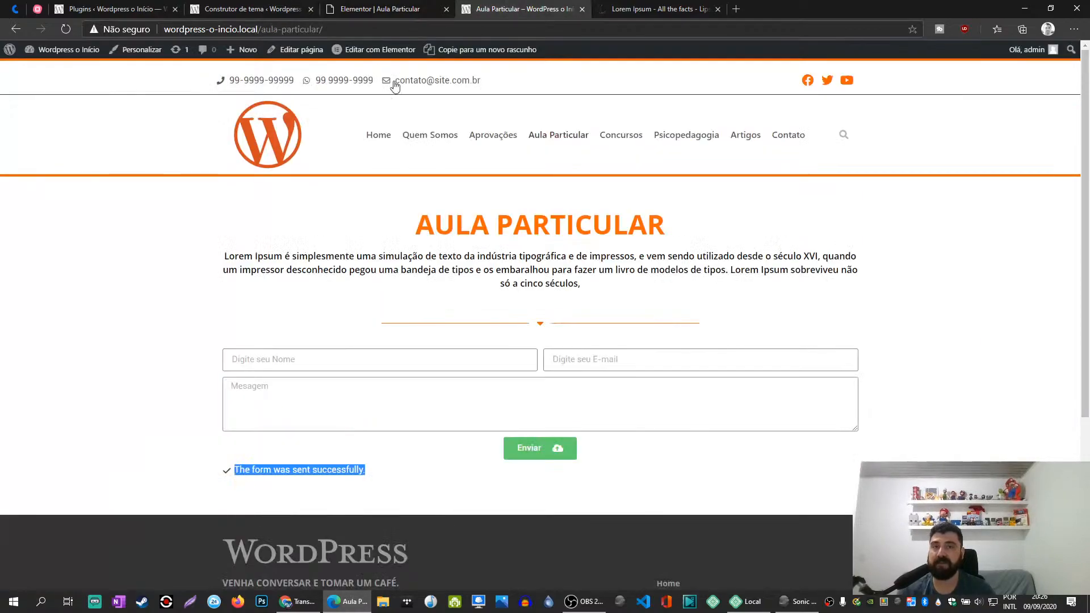
click(65, 30)
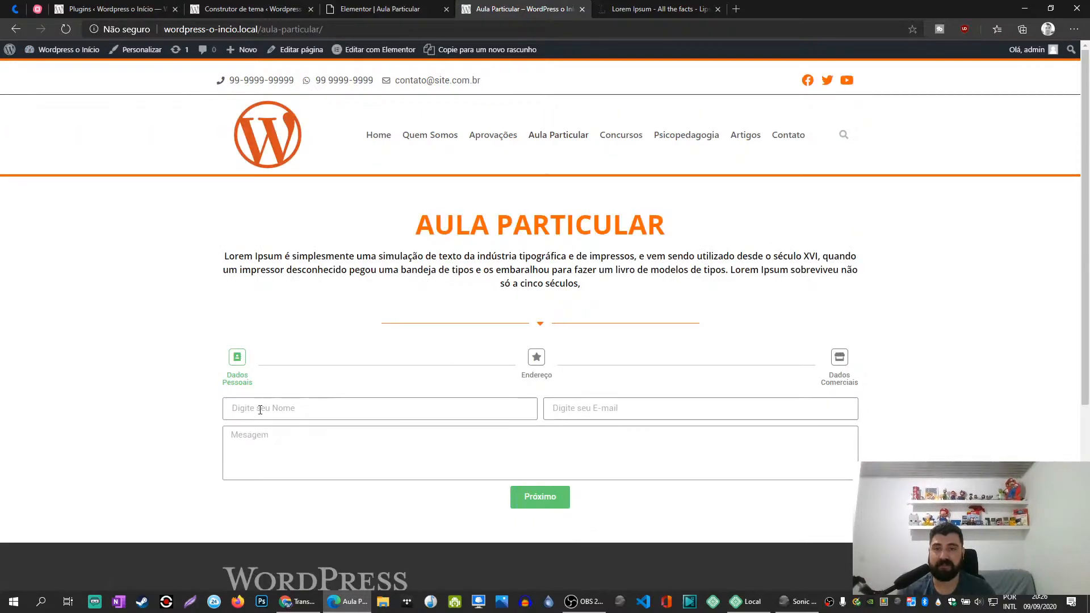
click(550, 502)
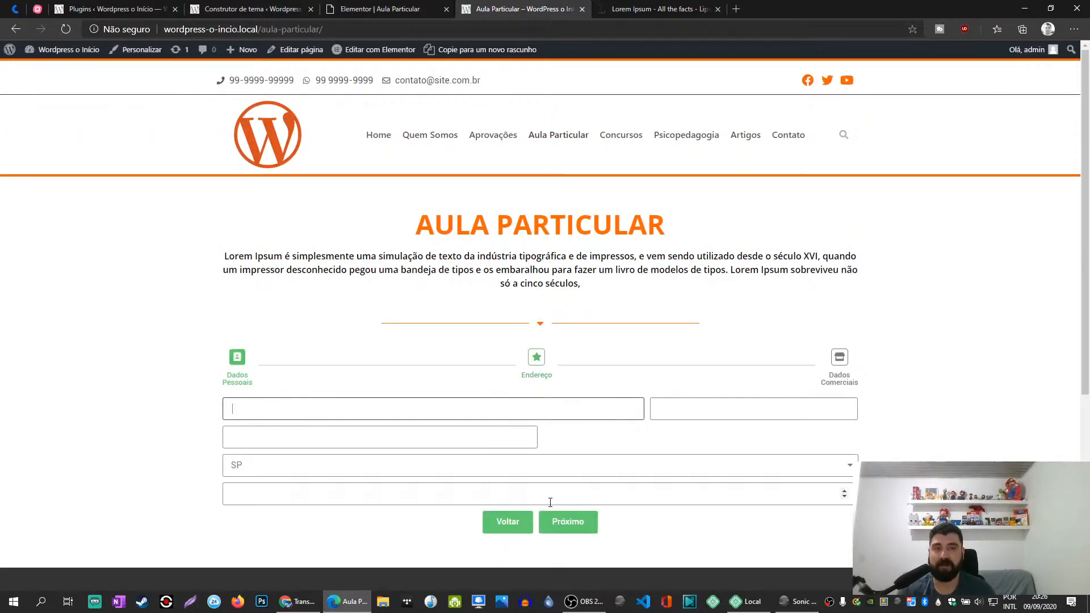
scroll(196, 372, down, 2)
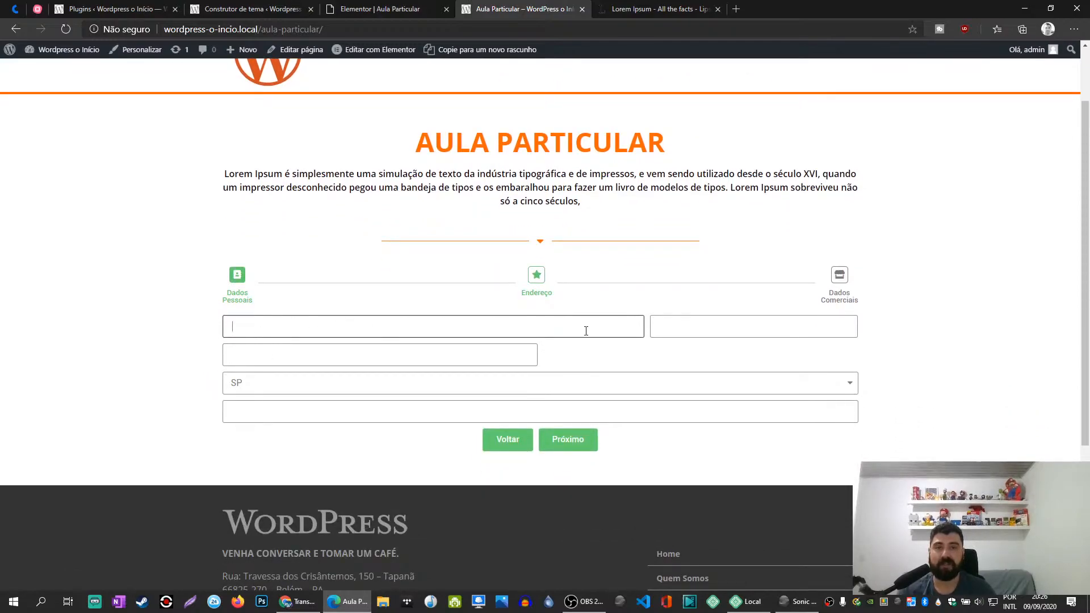
- Return to the Elementor editor and set the Rua field's placeholder to "Digite sua Rua"
click(386, 9)
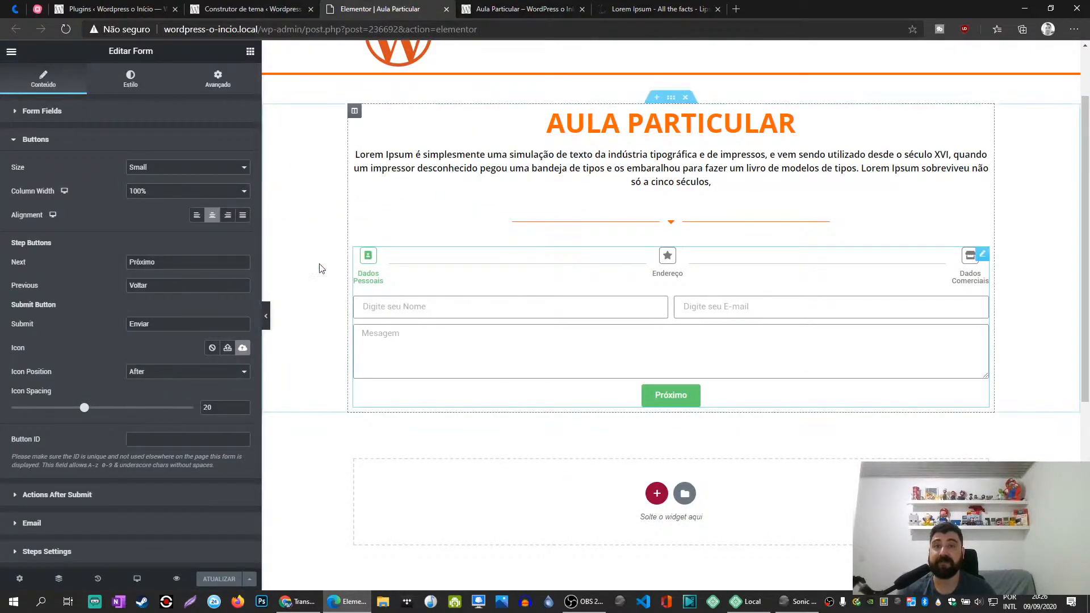
click(129, 145)
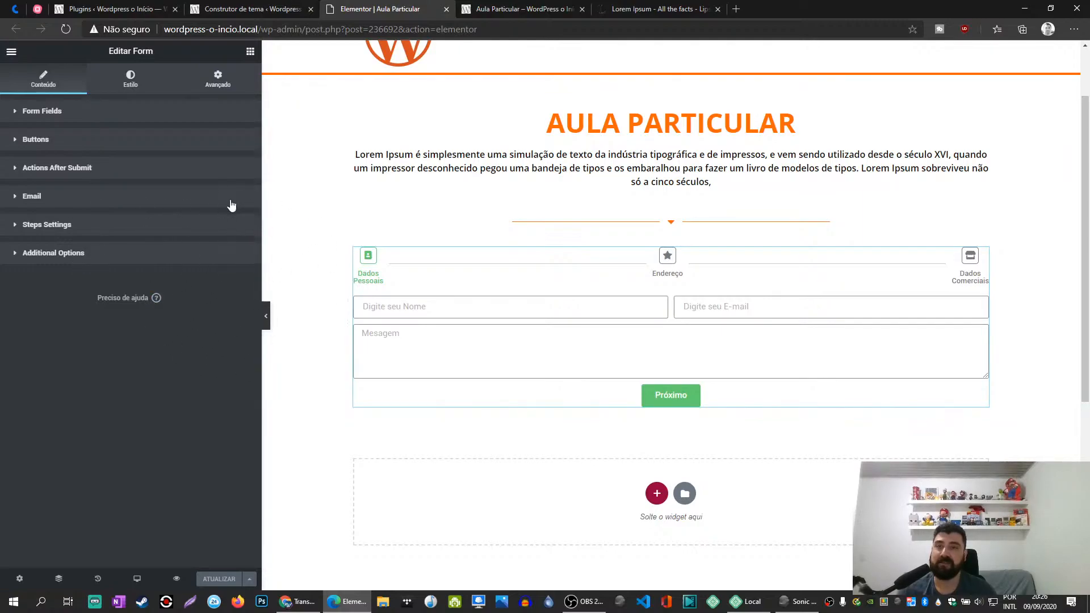
click(21, 114)
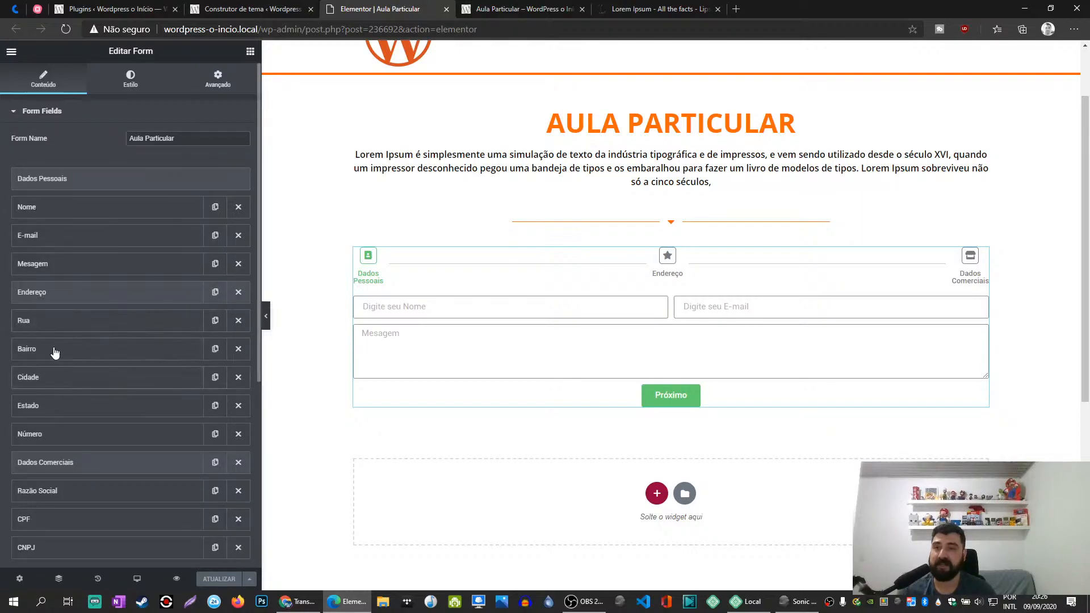
click(50, 326)
click(158, 411)
text(Digire)
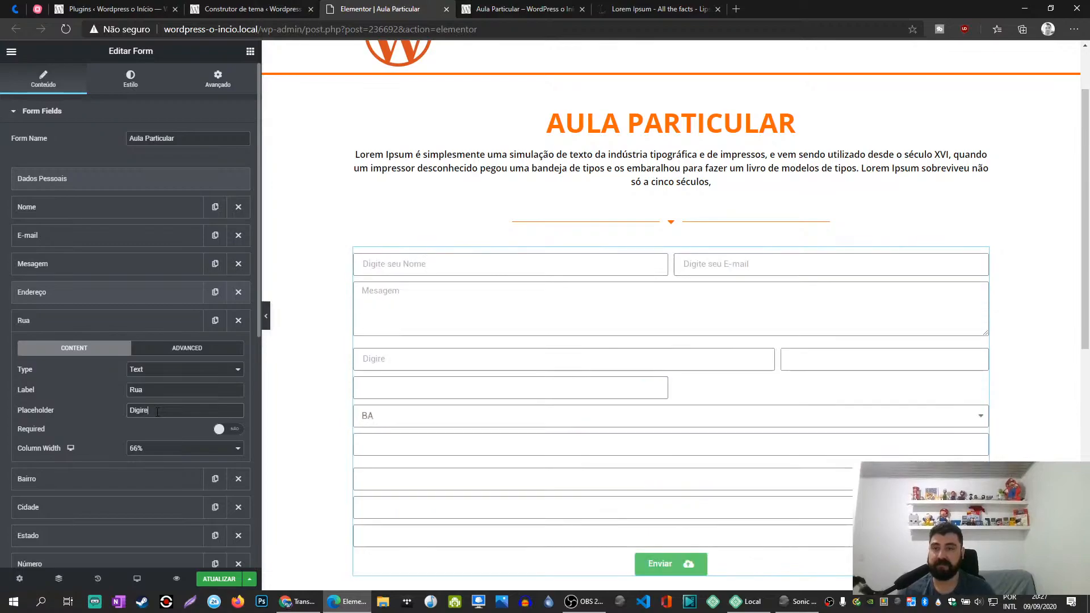
key(BackSpace)
key(BackSpace)
text(te sua Rua)
click(110, 324)
click(111, 326)
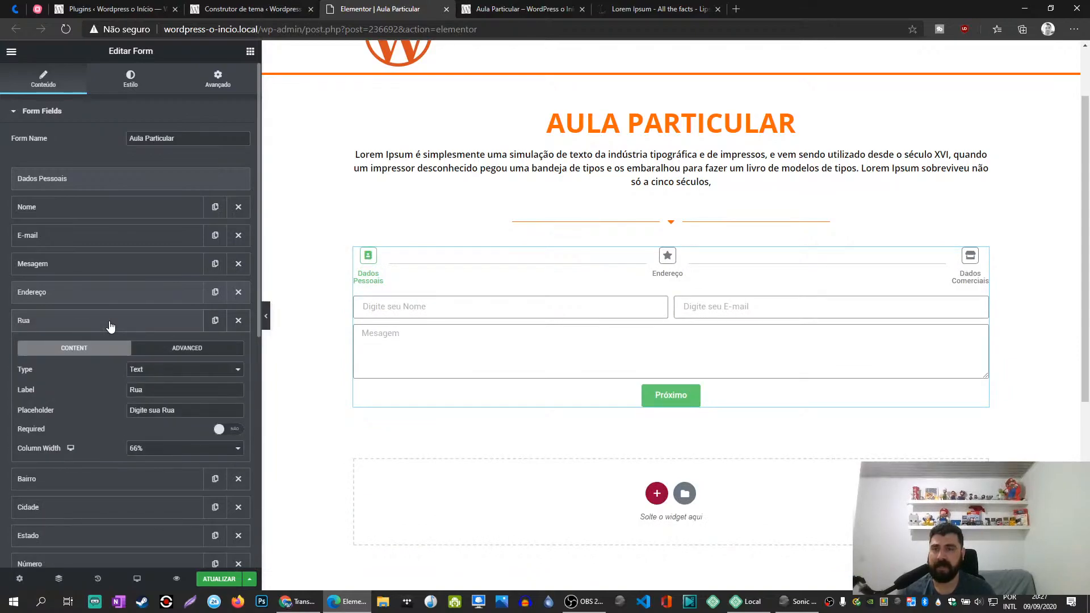
click(136, 328)
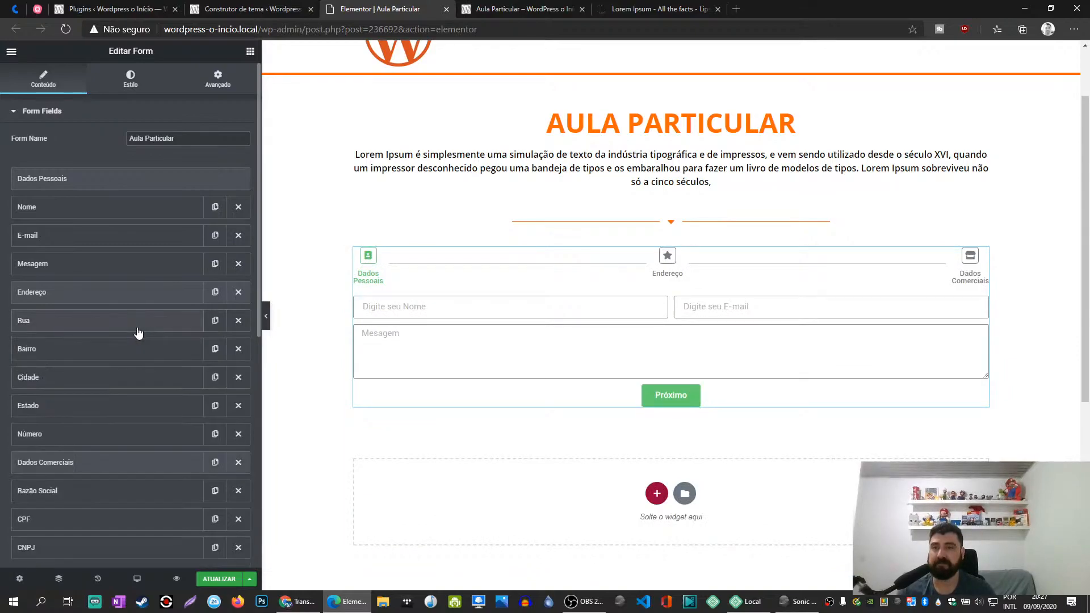
- Set the Bairro field's placeholder to "Bairro" and collapse the field
click(131, 355)
click(156, 438)
text(Bairro)
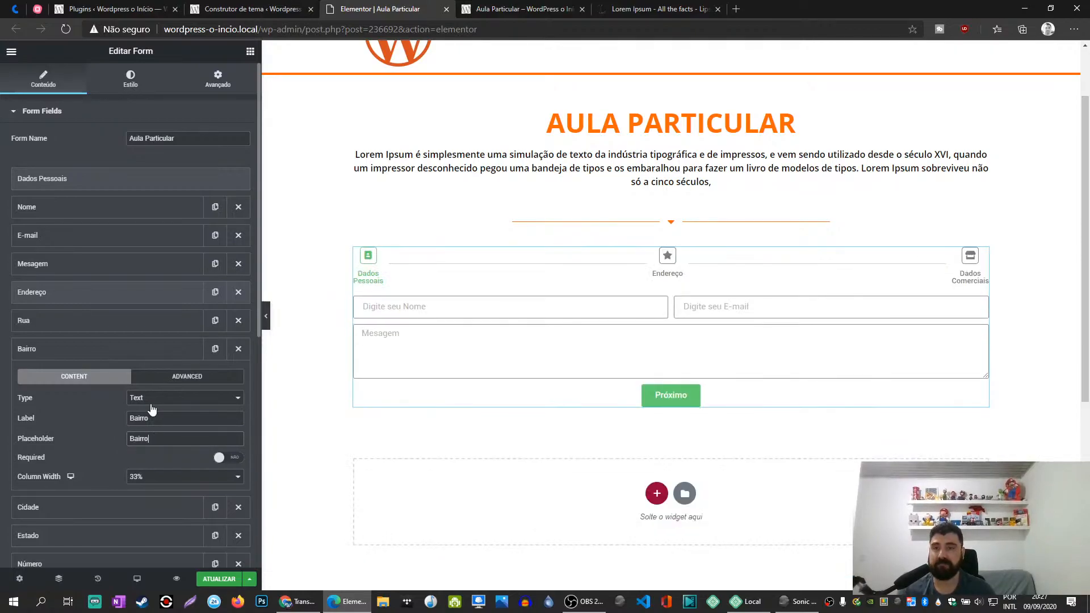
click(144, 350)
- Copy the Cidade field's label into its placeholder and collapse the field
click(138, 378)
click(175, 447)
double_click(175, 448)
key(ctrl+c)
click(167, 468)
key(ctrl+v)
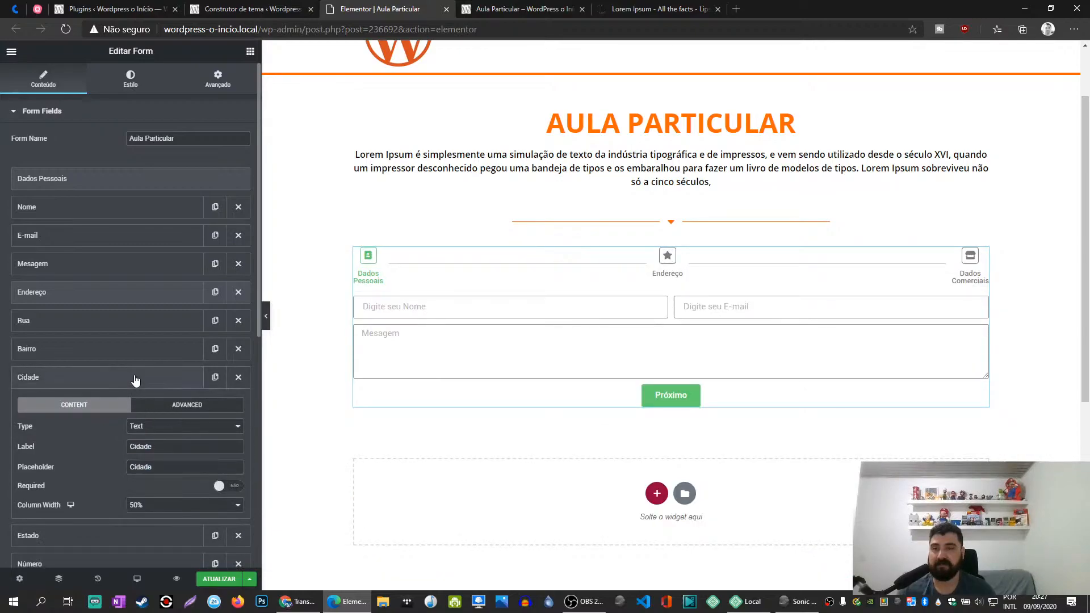
click(135, 378)
- Set the Número field's placeholder to "Número" and collapse the field
click(130, 406)
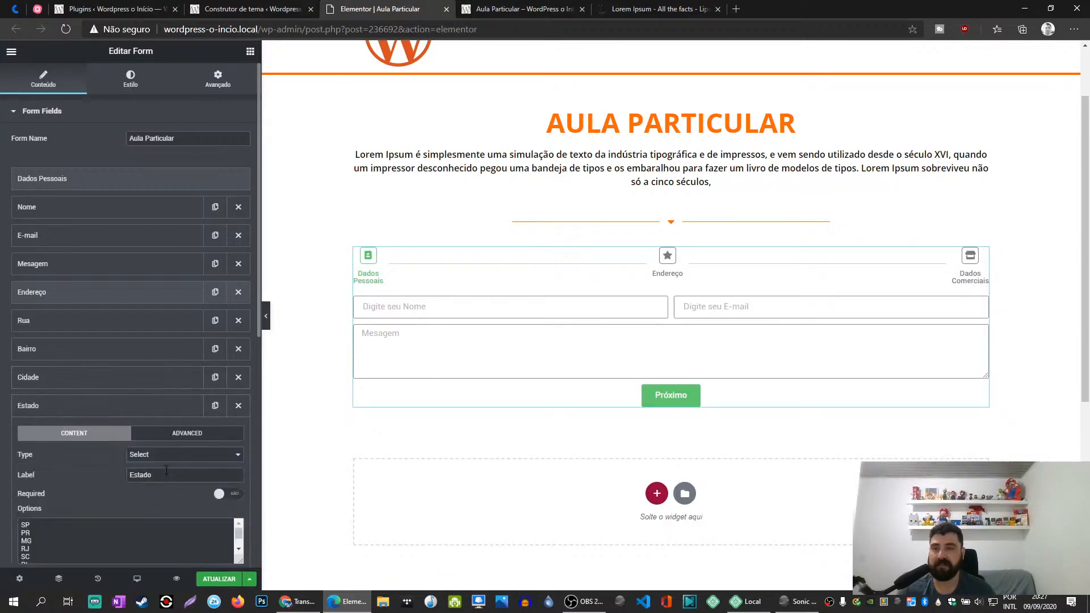
click(138, 410)
click(134, 434)
double_click(162, 504)
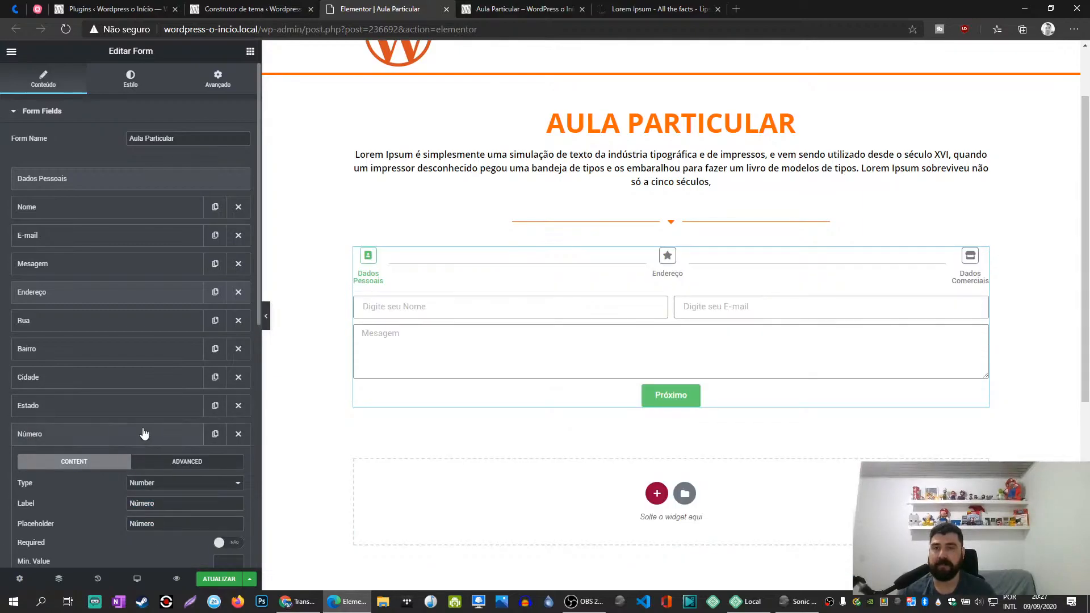
click(143, 436)
- Show the labels on all form fields and update the page
scroll(144, 436, down, 3)
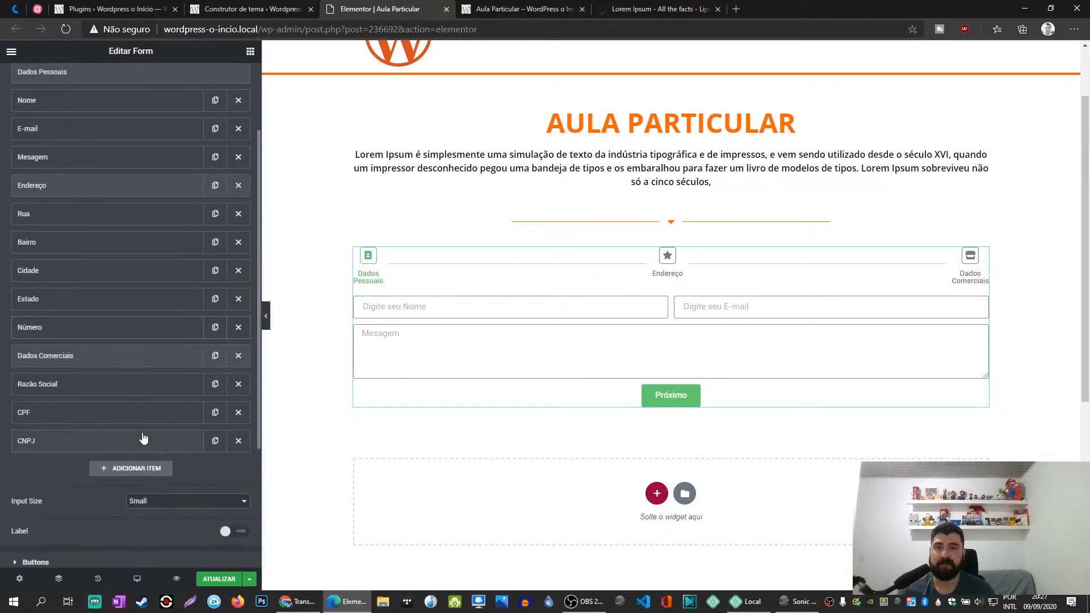
click(234, 485)
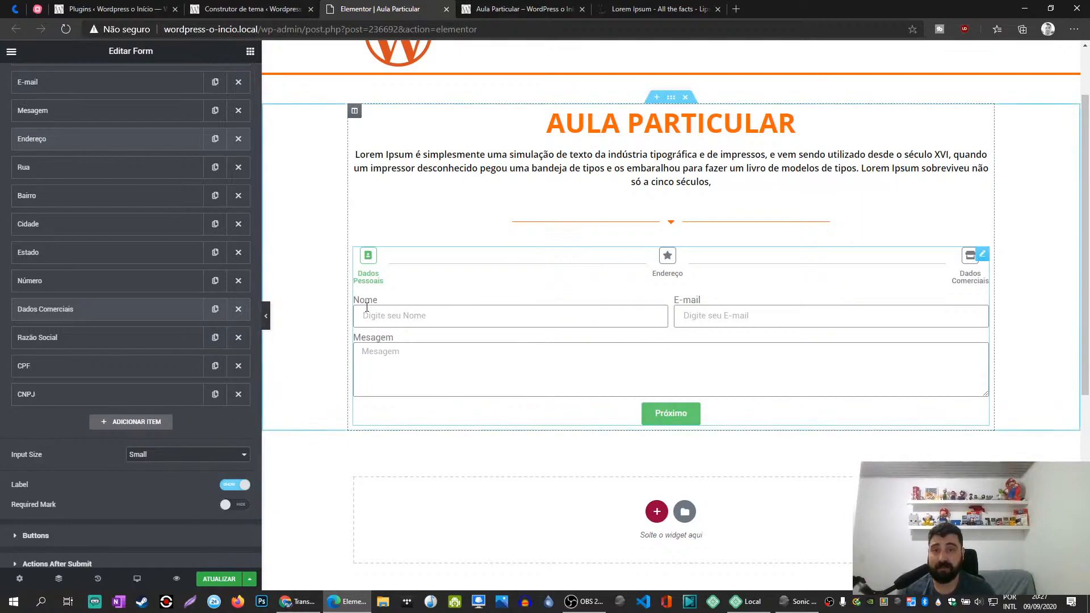
click(218, 580)
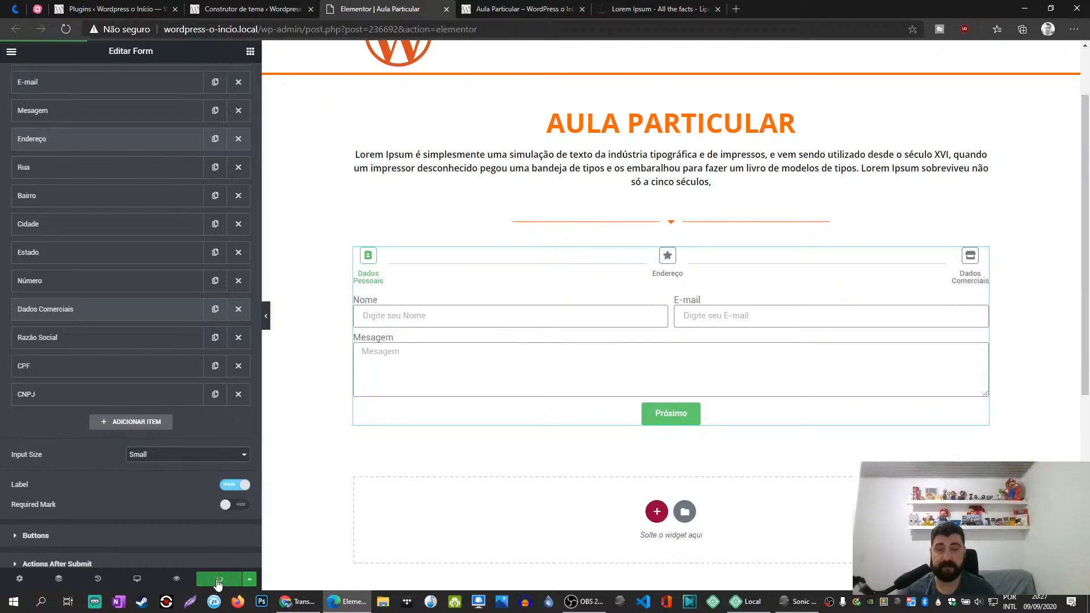
- Reload the published Aula Particular page and advance to the Endereço step to check labels and placeholders
click(533, 8)
key(F5)
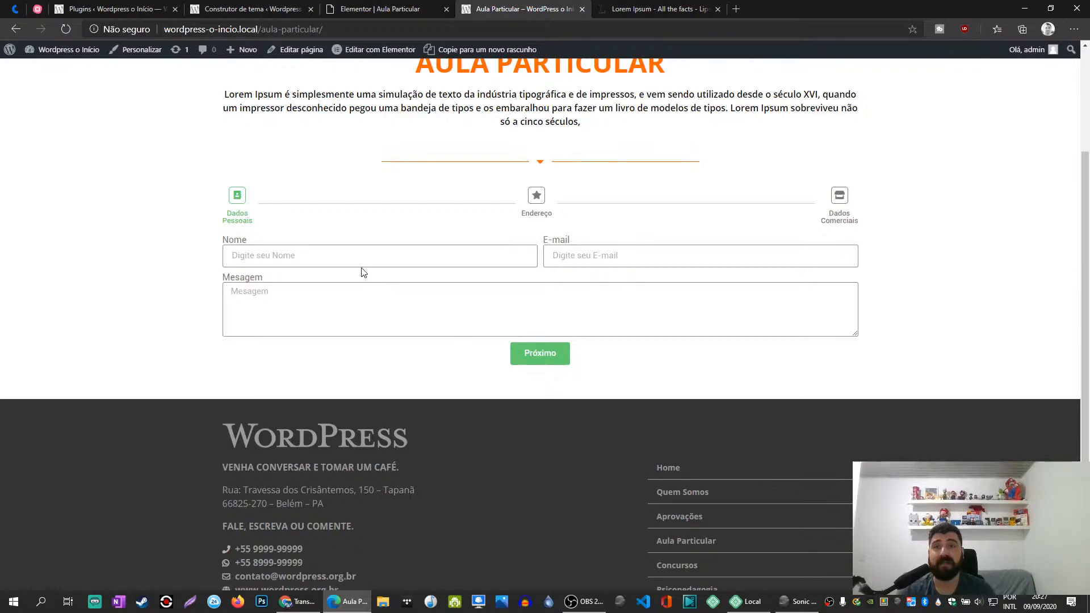
click(562, 356)
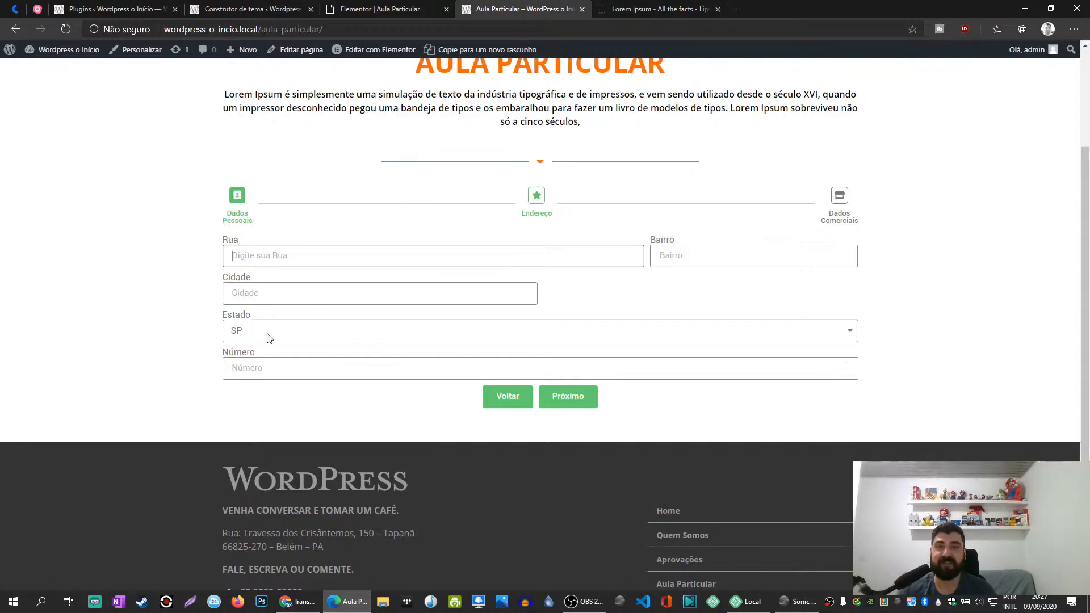
- Back in the Elementor editor, set the Cidade field's column width to 33%
click(359, 4)
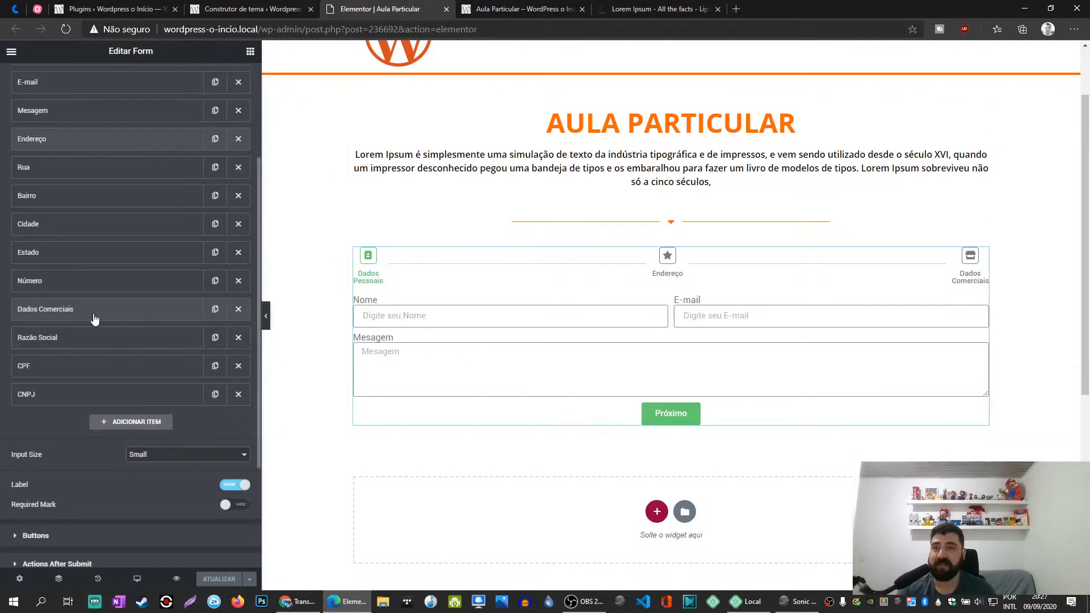
click(54, 226)
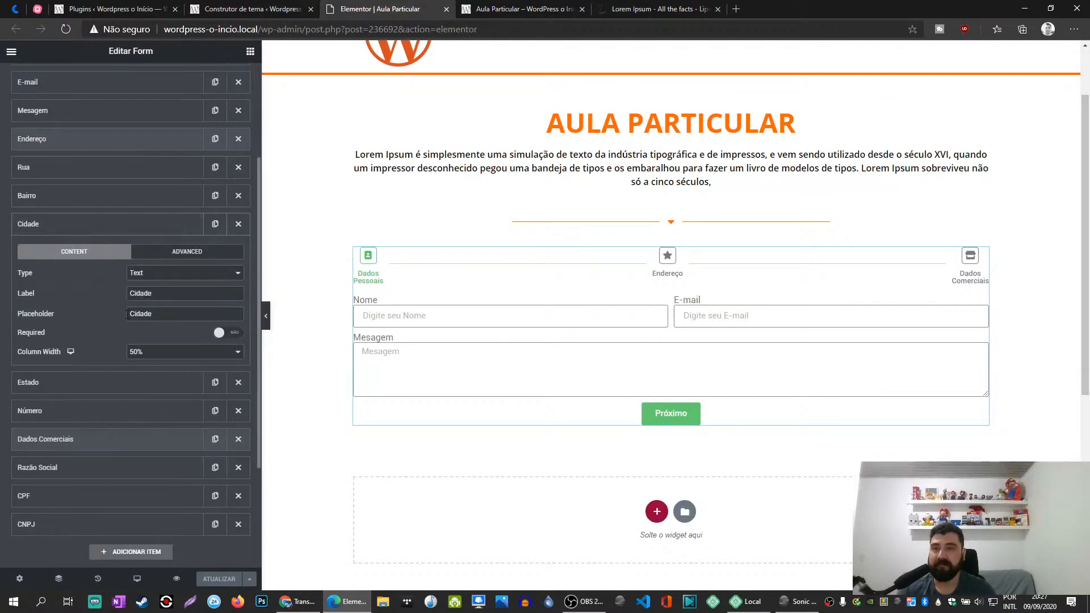
click(149, 354)
click(149, 383)
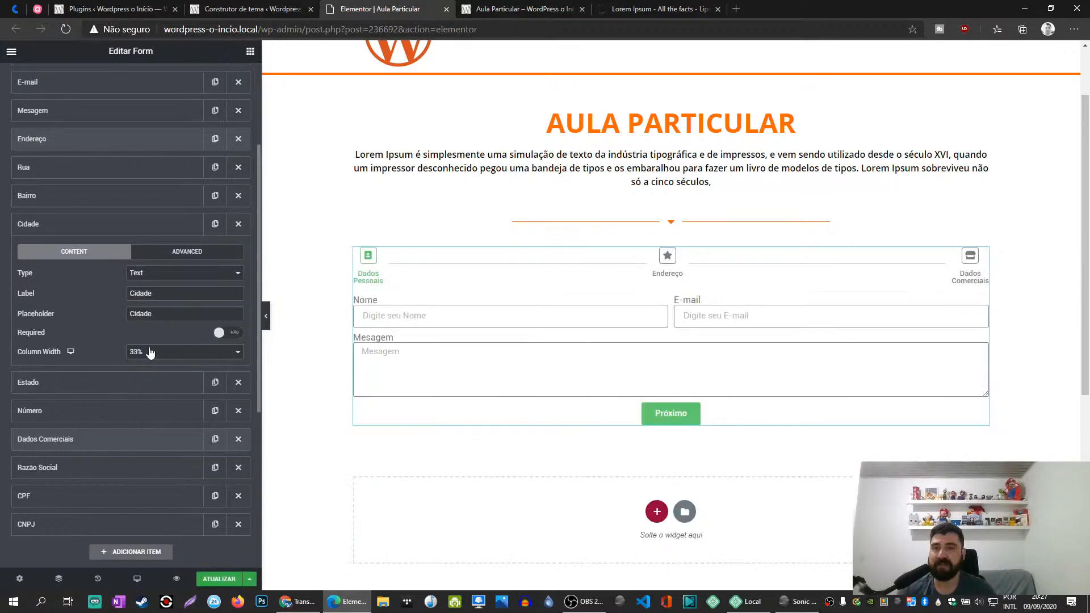
click(119, 229)
- Set the Estado field's column width to 20% and collapse the field
click(94, 252)
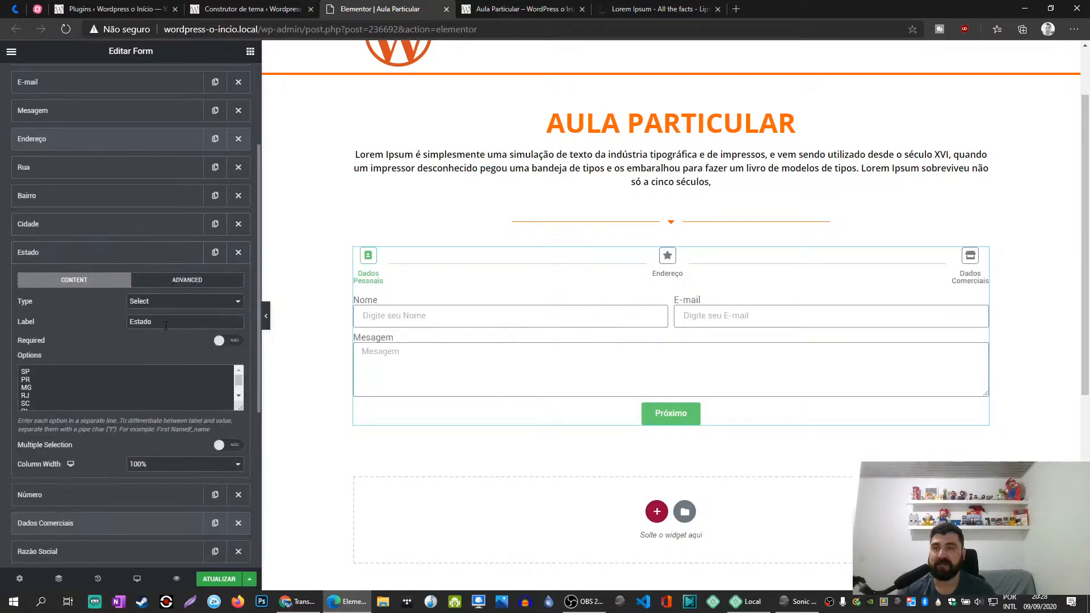
click(165, 466)
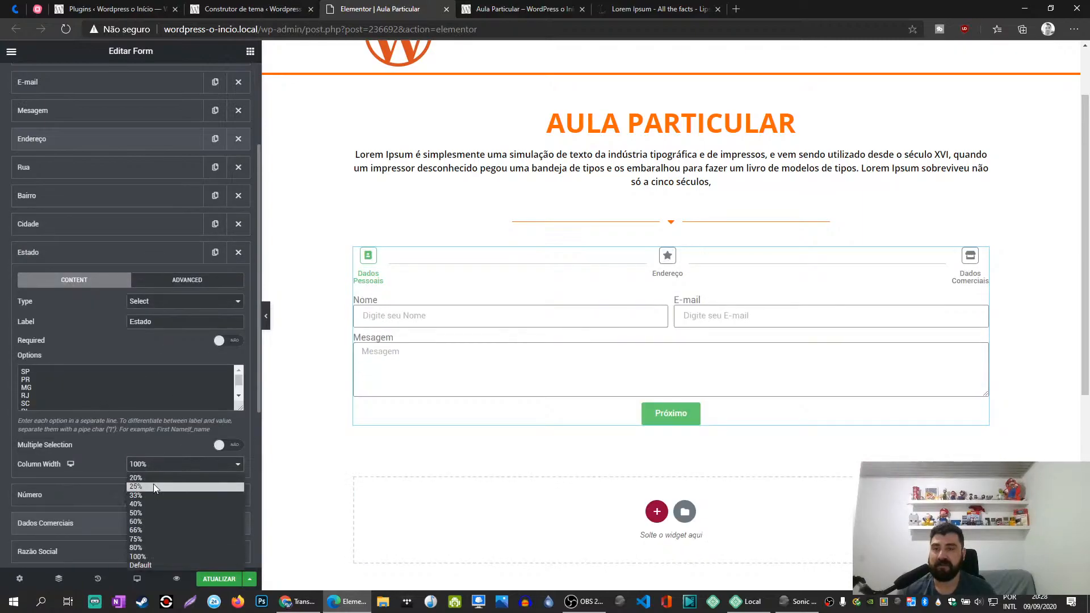
click(147, 478)
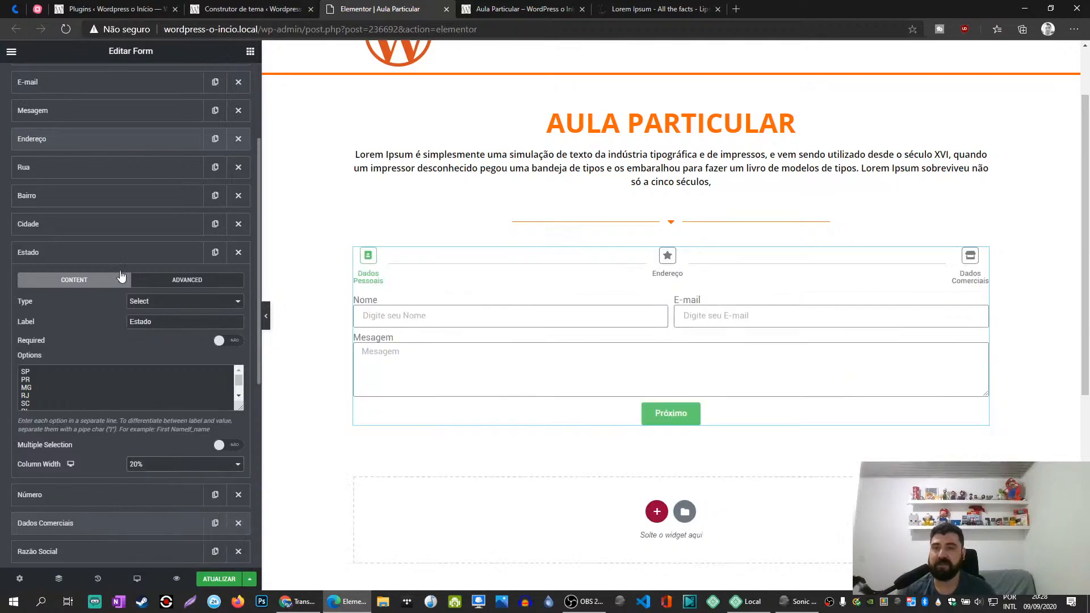
click(116, 253)
- Set the Número field's column width to 25% and update the page
click(93, 290)
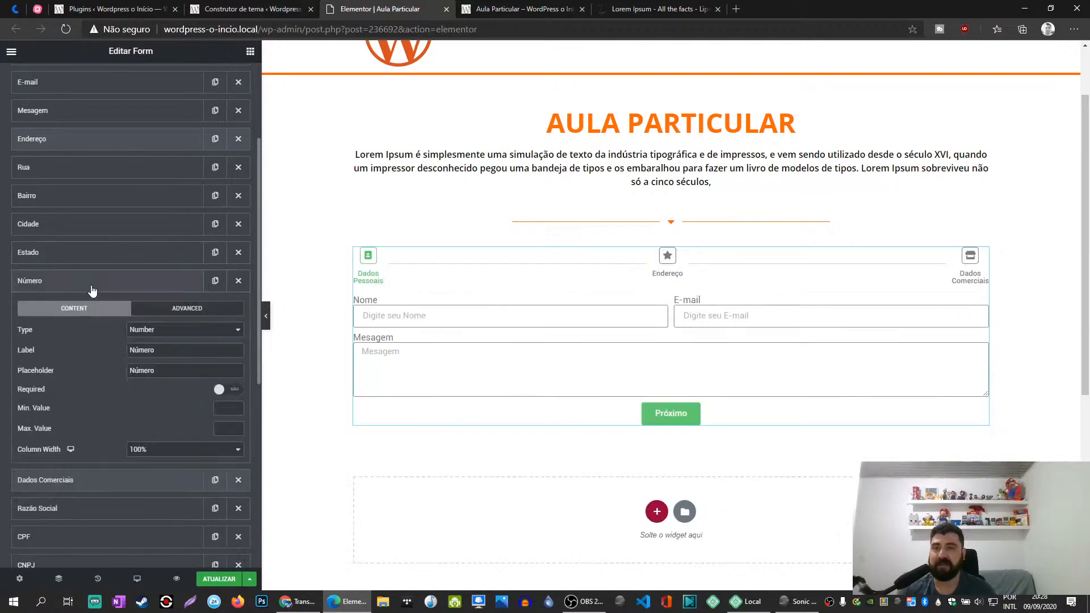
click(148, 450)
click(151, 473)
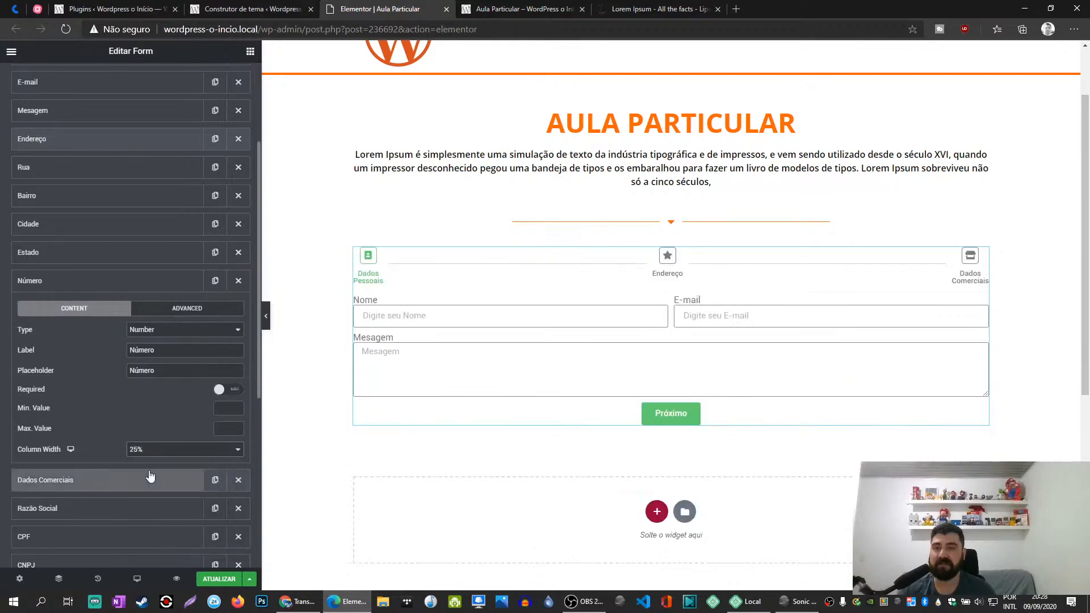
click(132, 288)
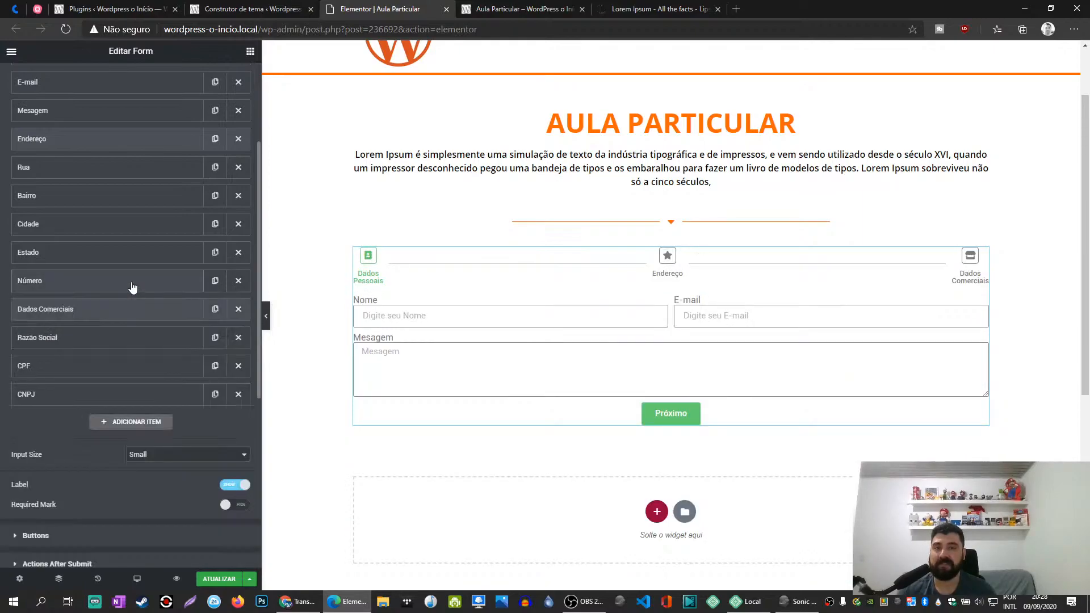
click(219, 578)
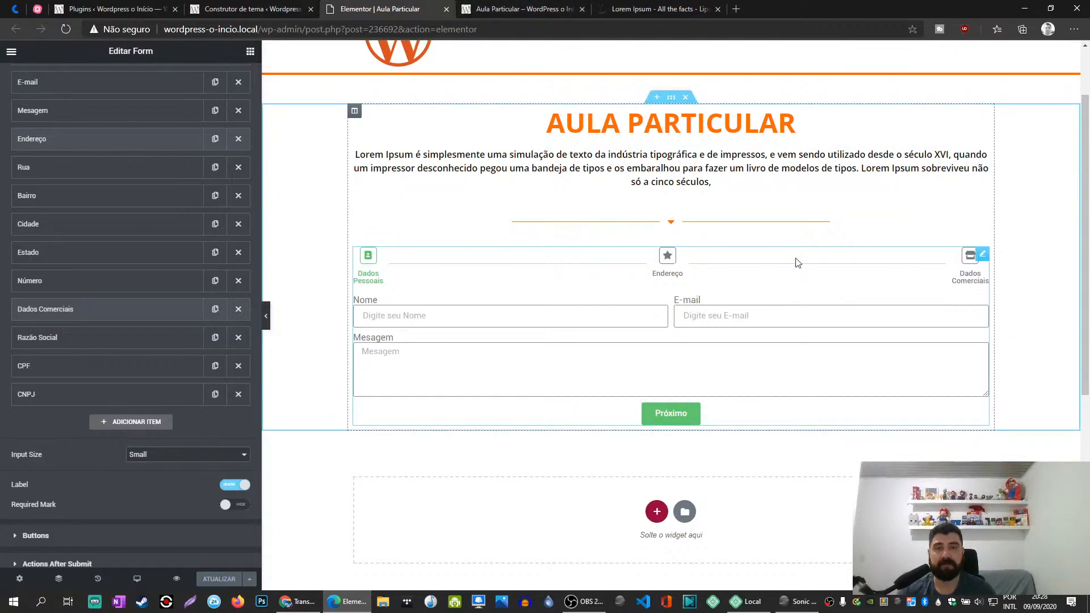
- Open the settings of the Endereço step to look at its options
click(124, 310)
click(125, 310)
click(84, 145)
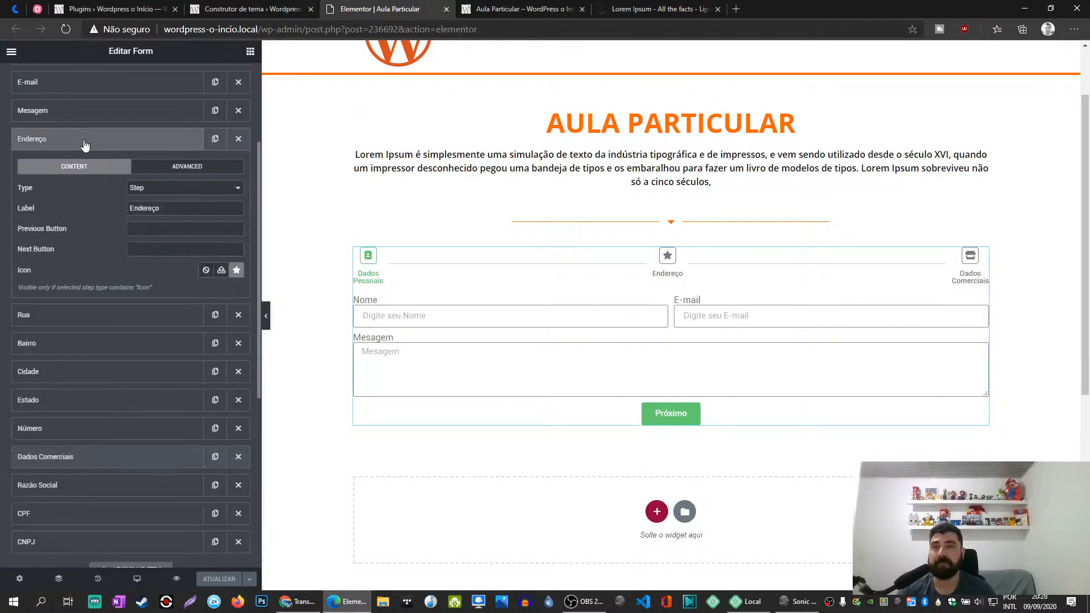
- On the published page's Endereço step, enter "ee" as the Número and try to advance the form
click(522, 8)
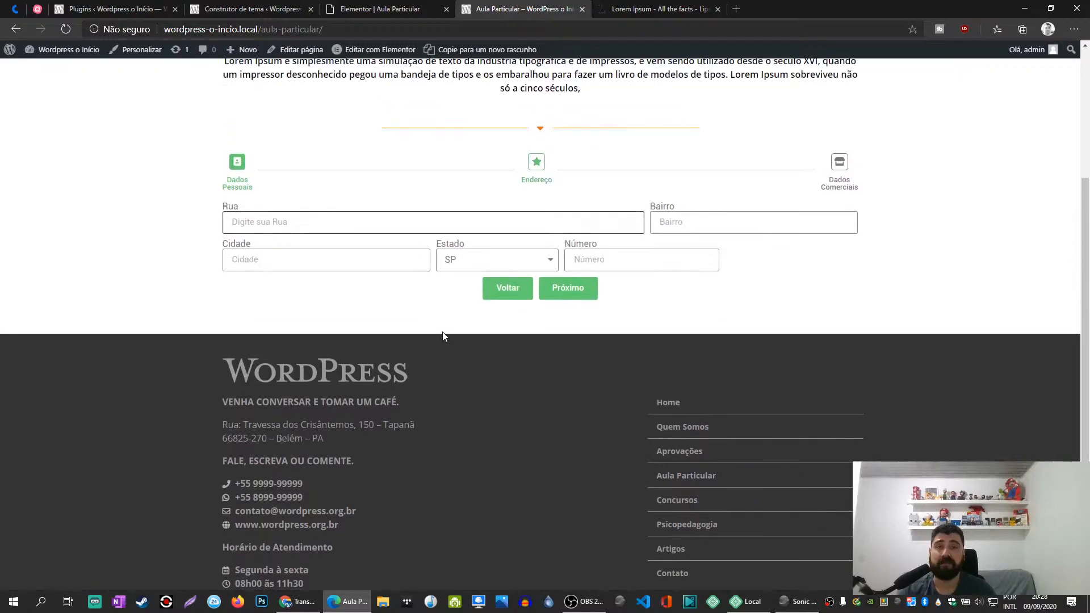
scroll(441, 332, up, 2)
click(465, 389)
click(312, 427)
click(625, 390)
text(ee)
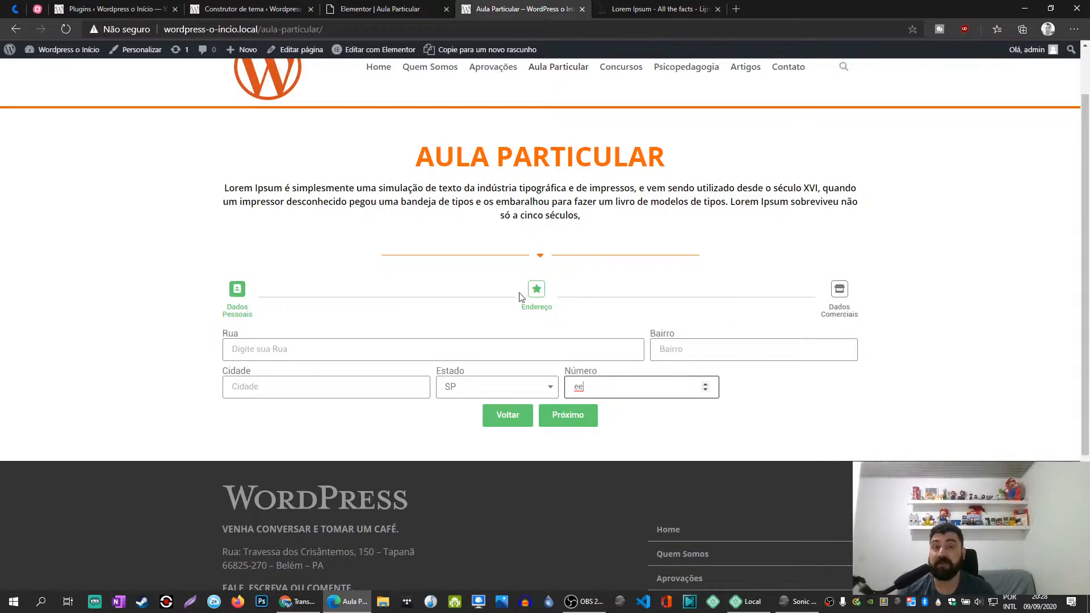
click(578, 417)
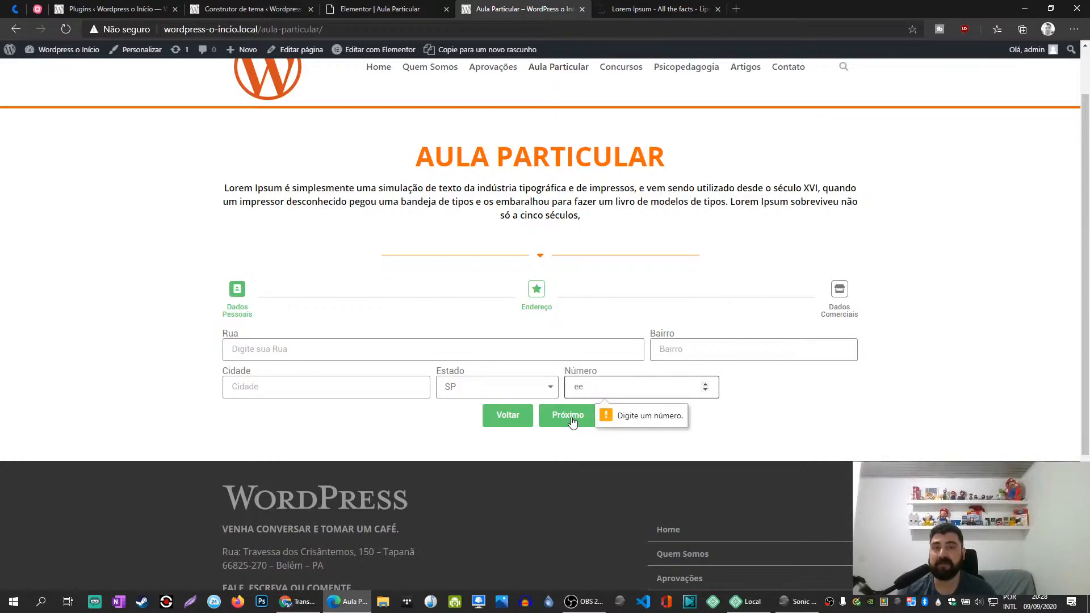
- Replace the Número entry with 333 and advance to the Dados Comerciais step
drag(598, 389, 544, 387)
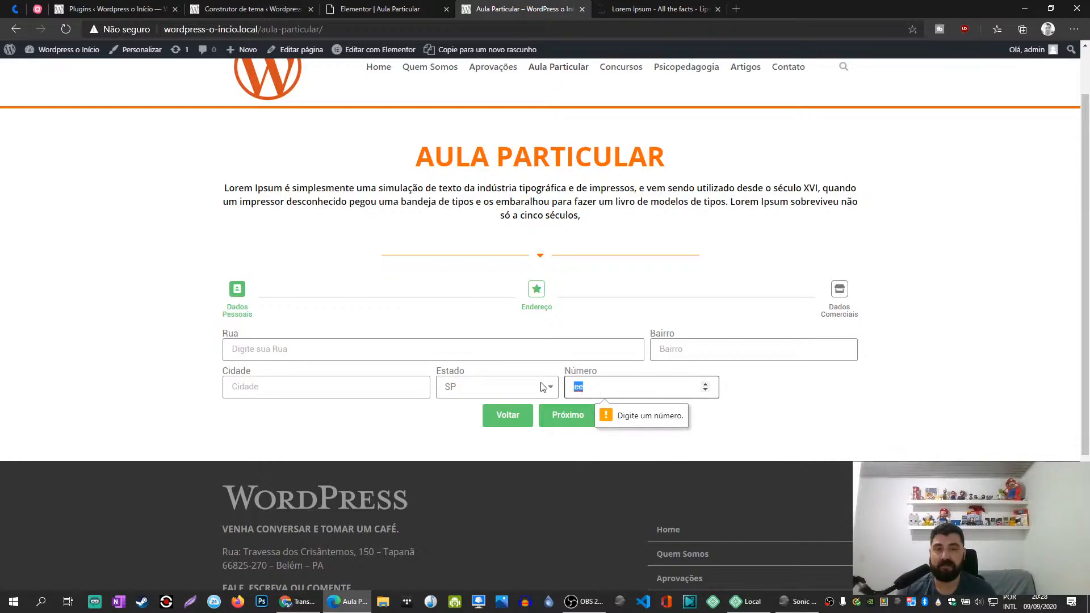
text(333)
click(570, 419)
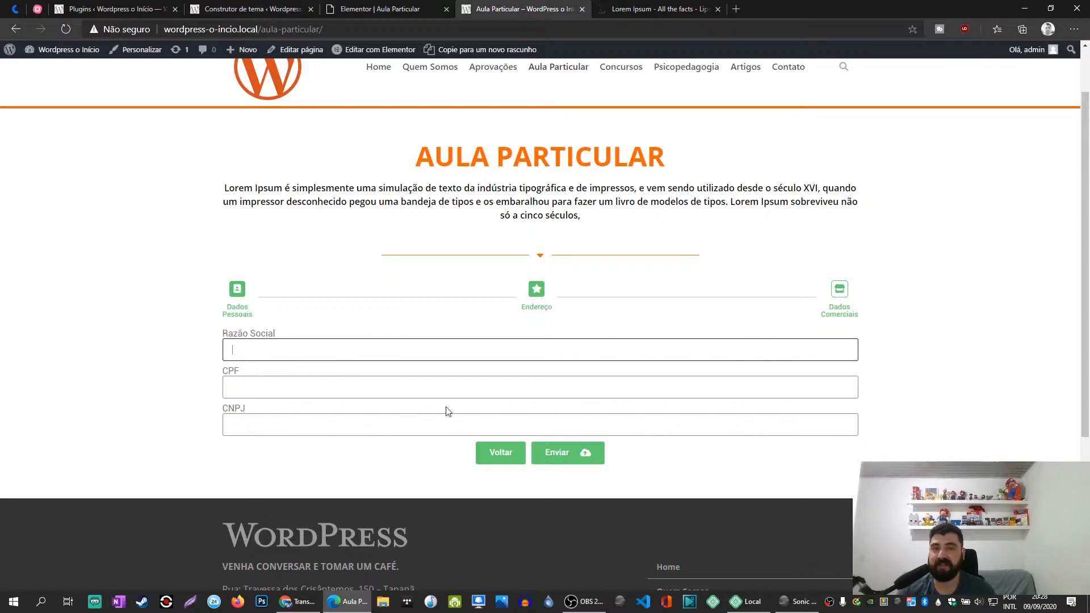
- Test going back to Dados Pessoais and forward to Dados Comerciais again, and return to the Elementor editor
click(489, 454)
click(506, 414)
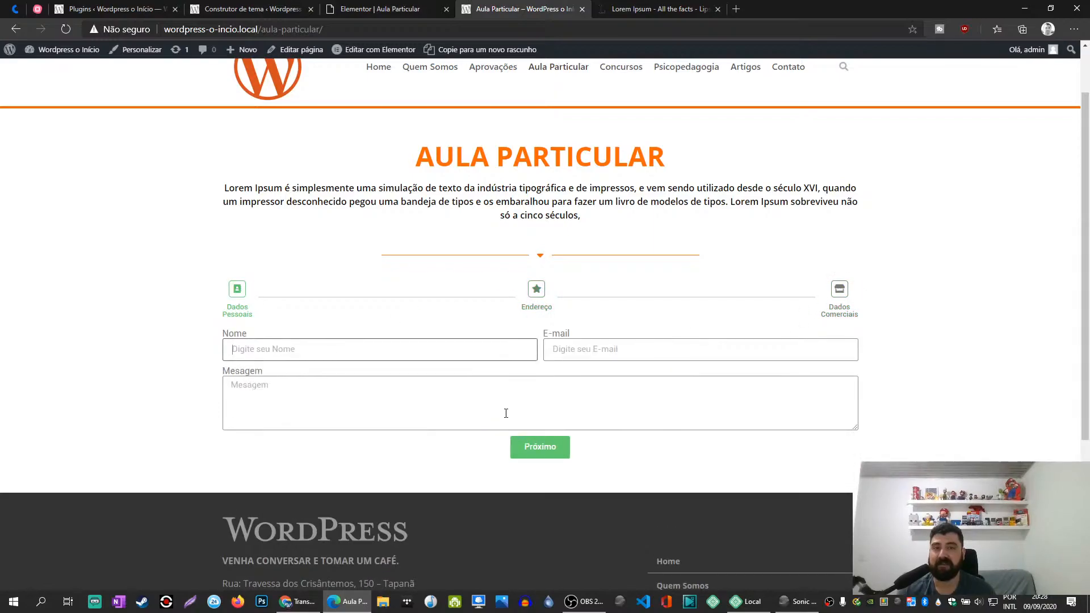
click(543, 449)
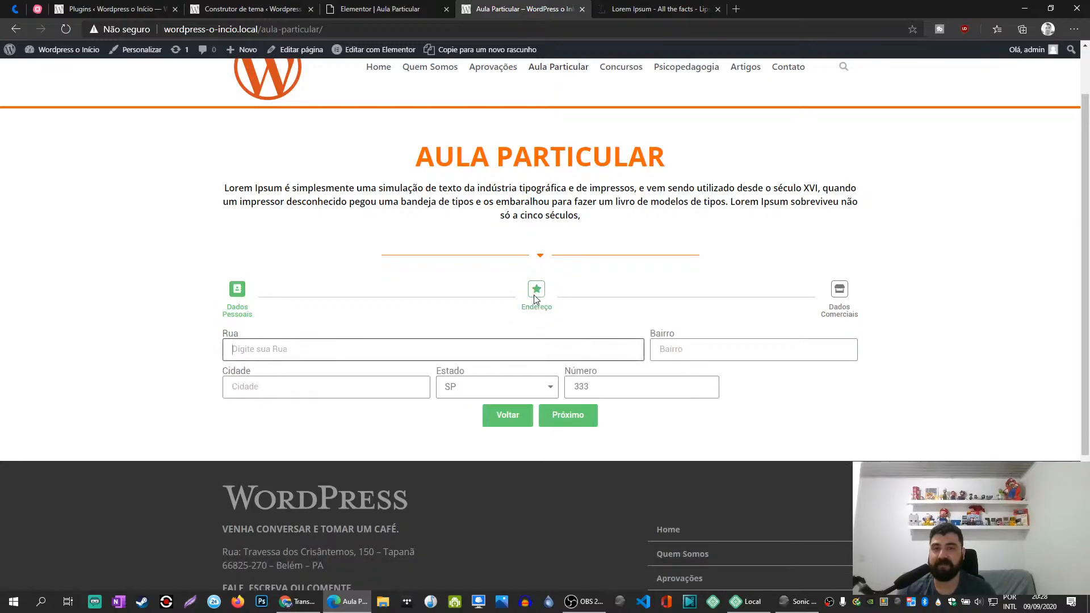
click(580, 421)
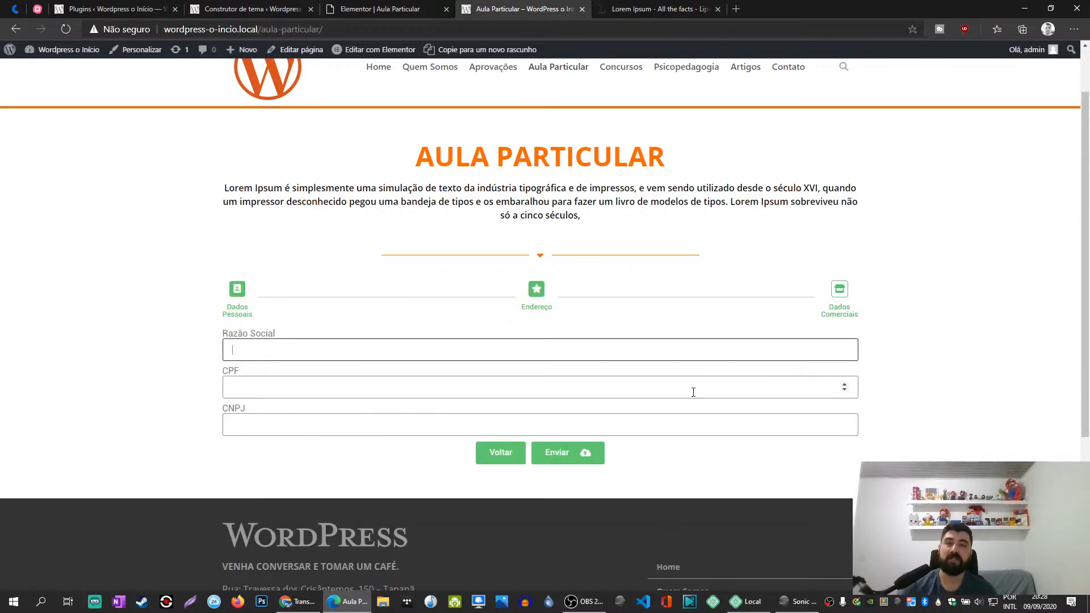
click(499, 453)
click(494, 428)
click(378, 10)
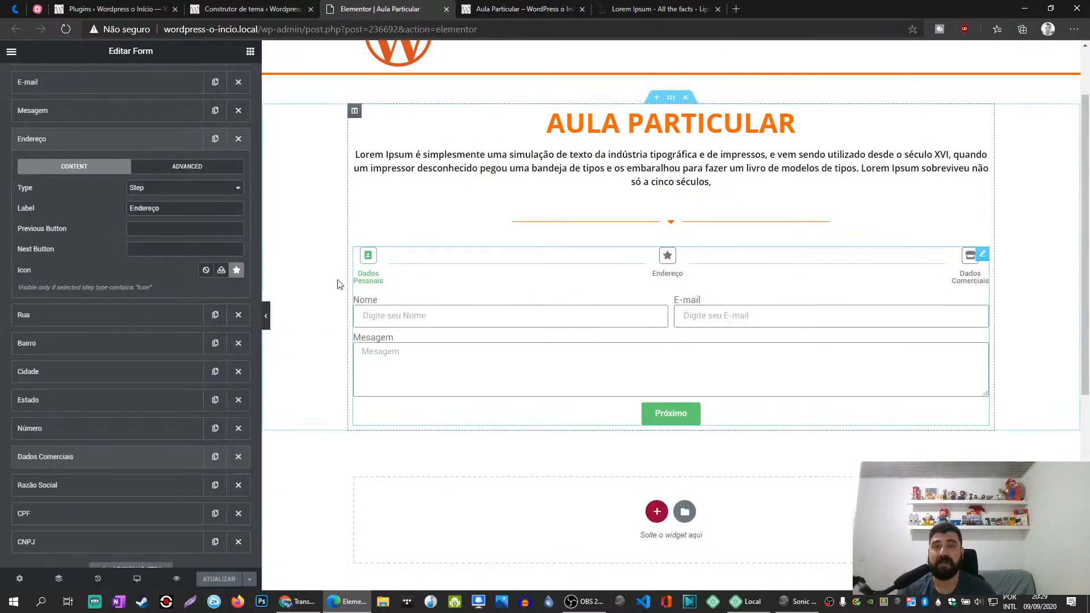
- In the form widget's style settings, set the label text color to the global Primário color (#FF6600)
click(100, 146)
scroll(122, 131, up, 3)
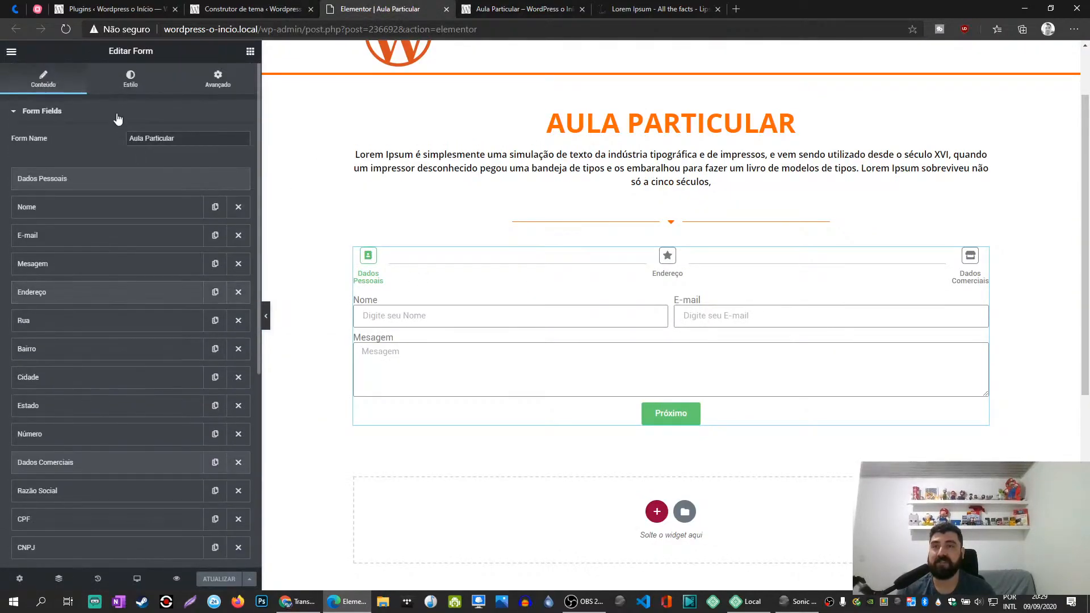
click(131, 80)
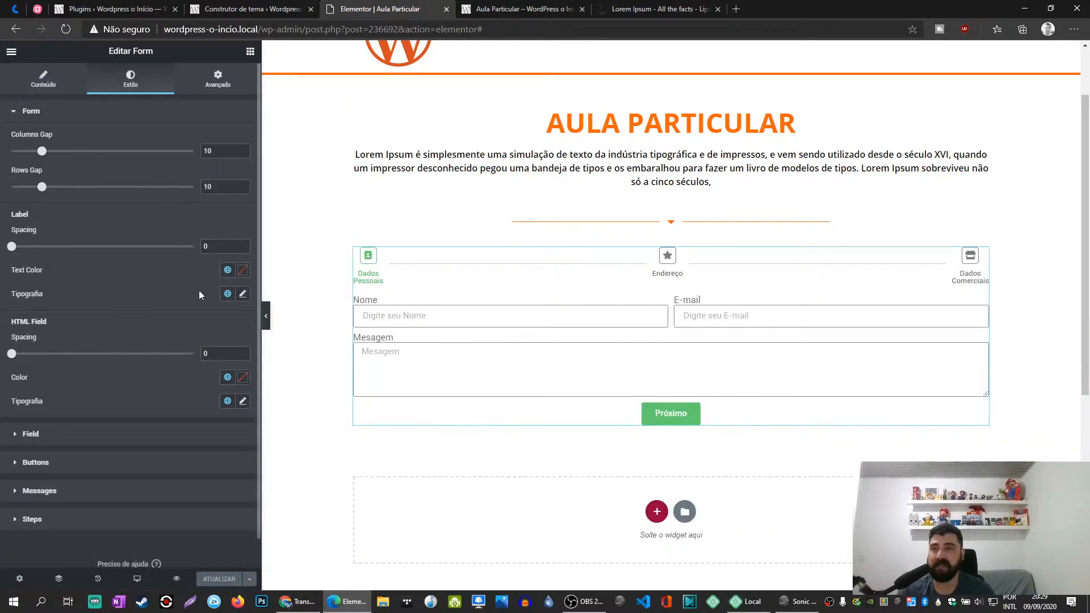
click(227, 271)
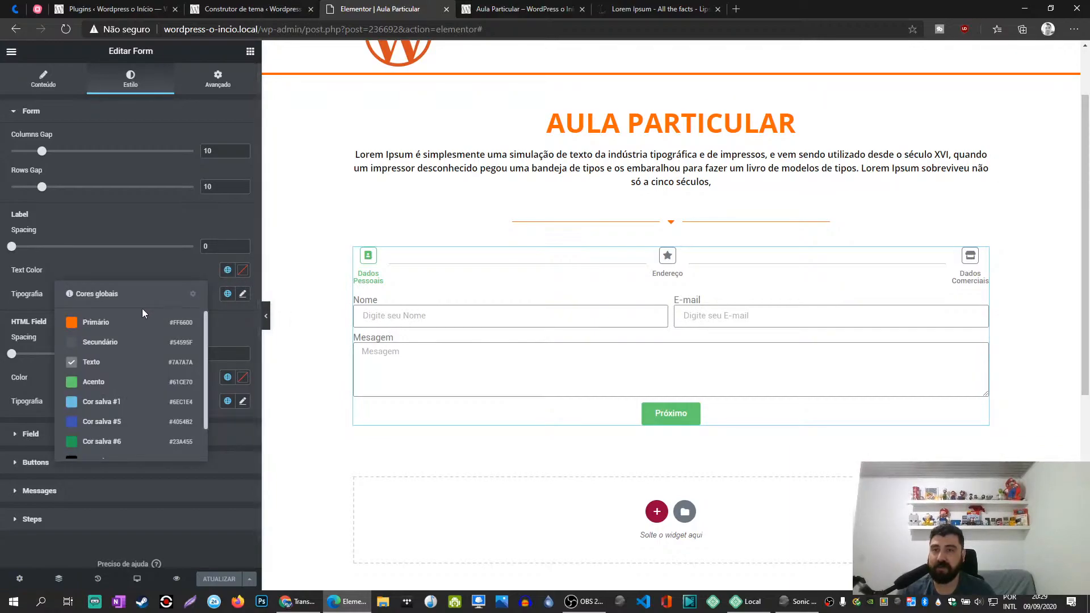
click(89, 322)
click(225, 272)
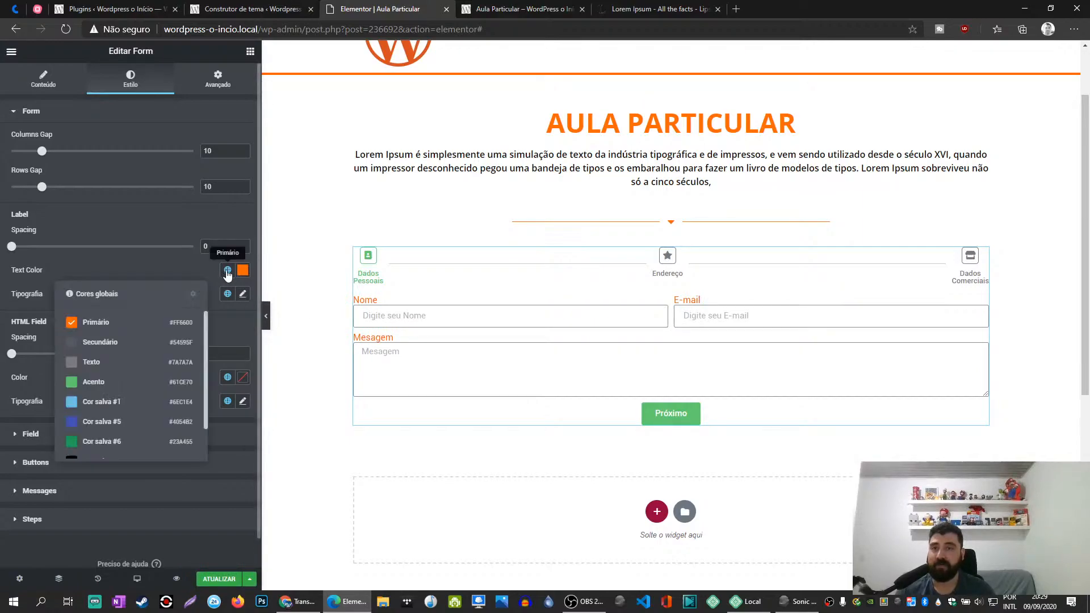
click(143, 270)
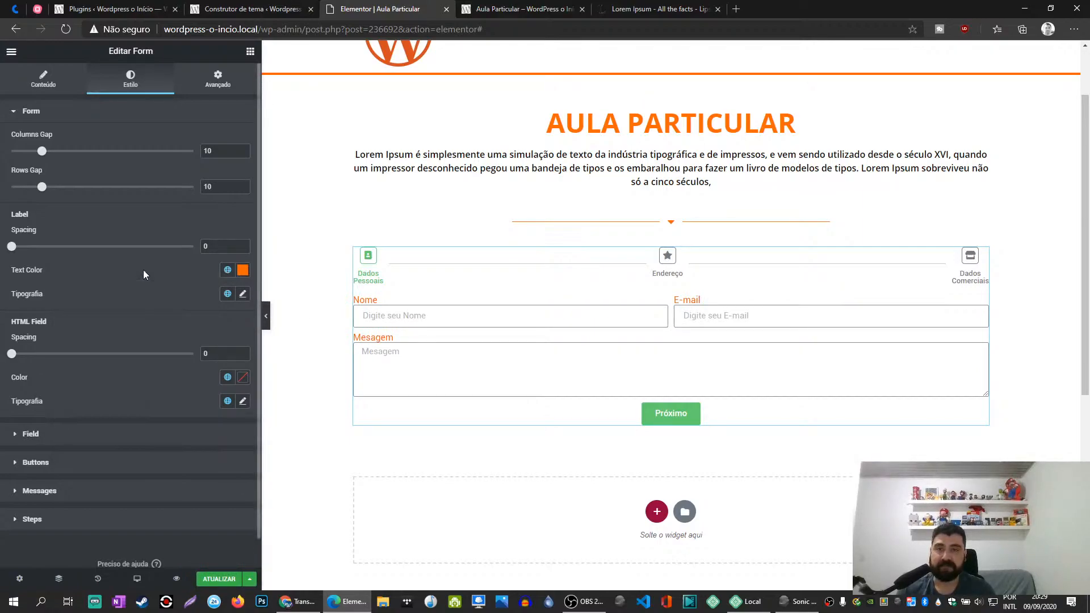
click(243, 271)
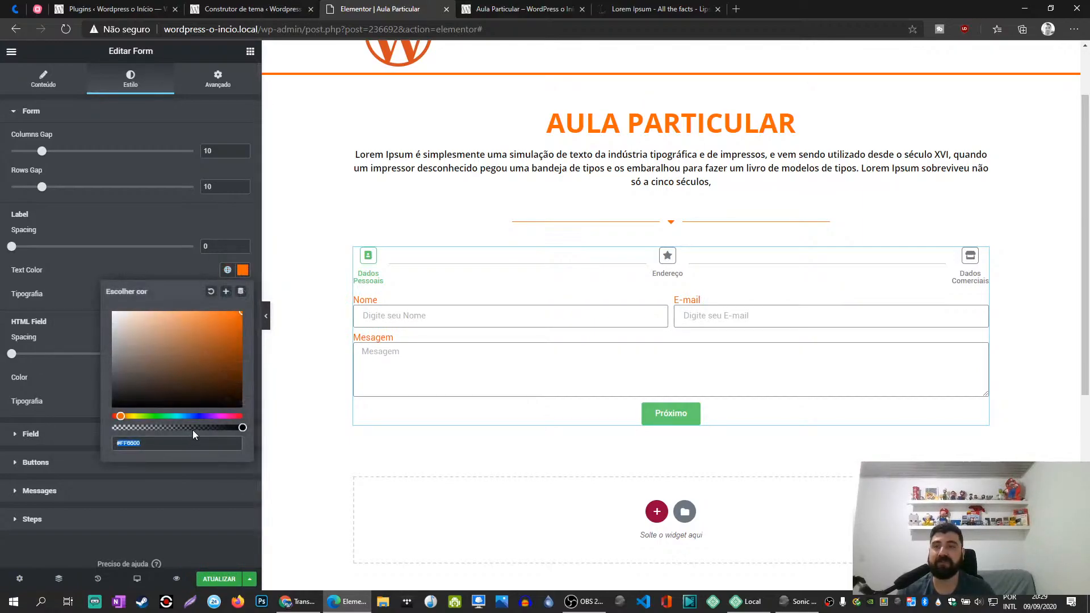
click(164, 266)
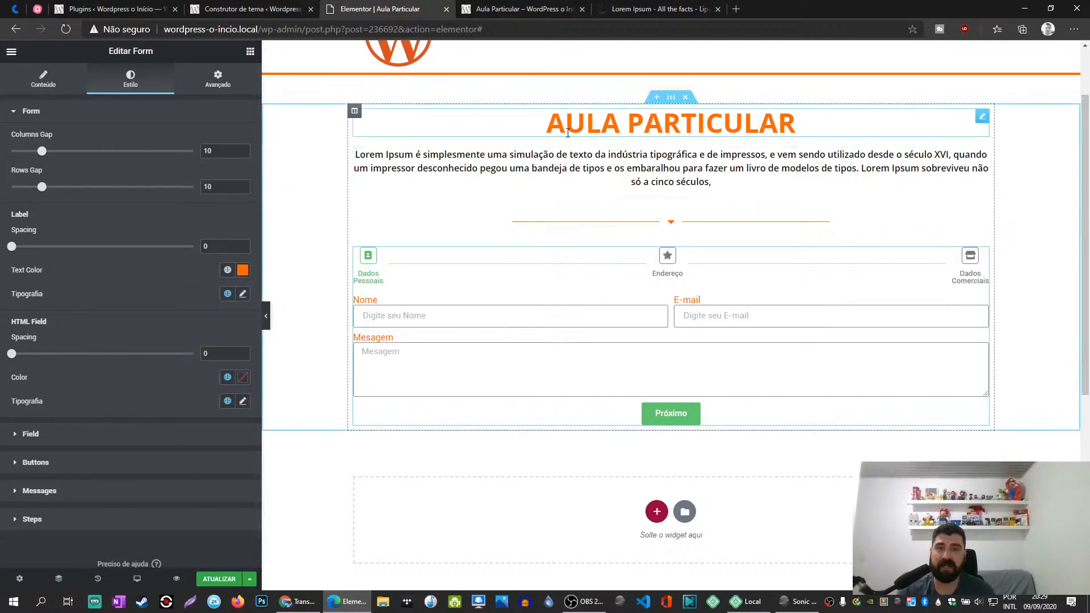
- Set the form labels' typography to the Encode Sans font family with a size of 16 px
click(243, 294)
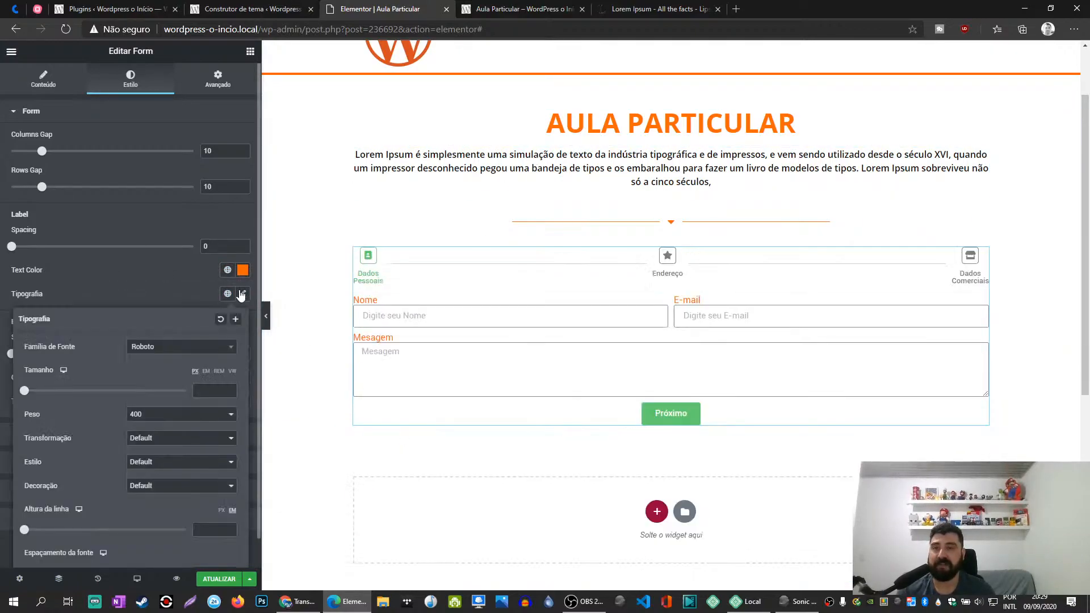
click(176, 350)
text(nco)
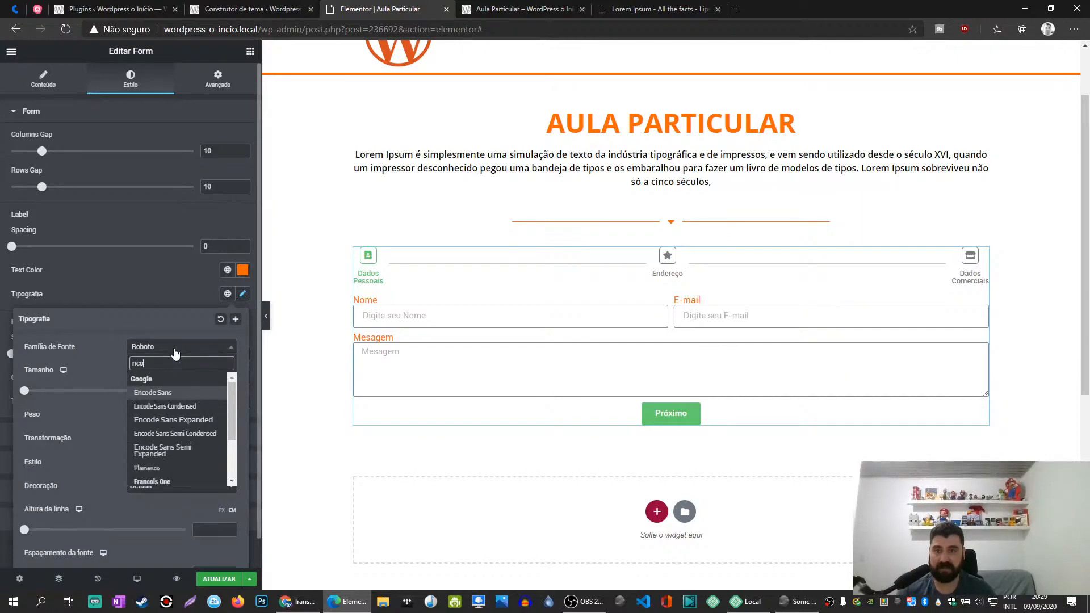
click(167, 393)
click(175, 296)
click(242, 293)
click(213, 391)
text(16)
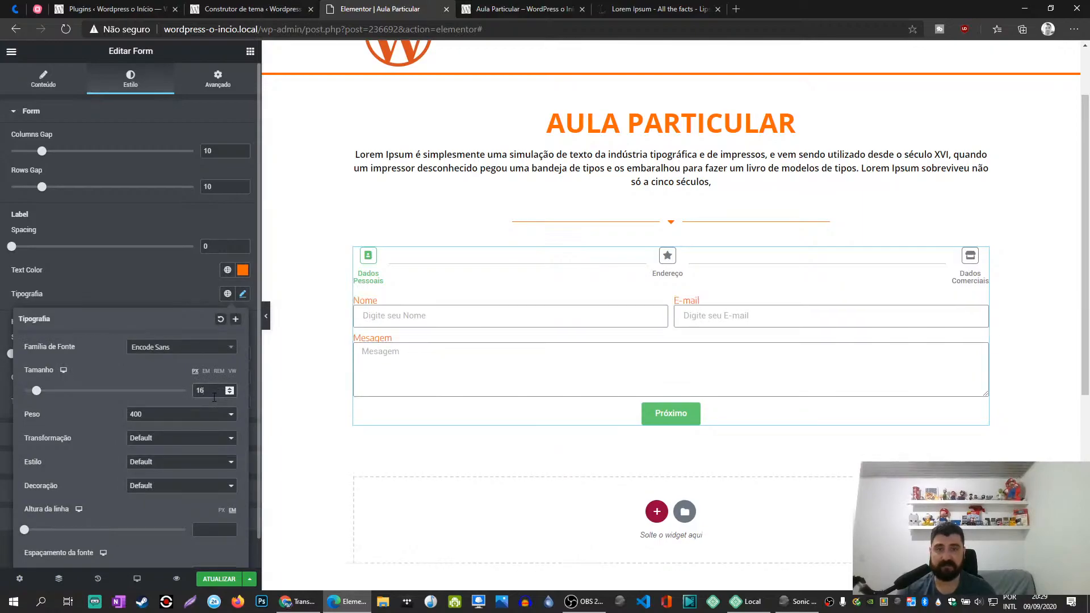
click(160, 305)
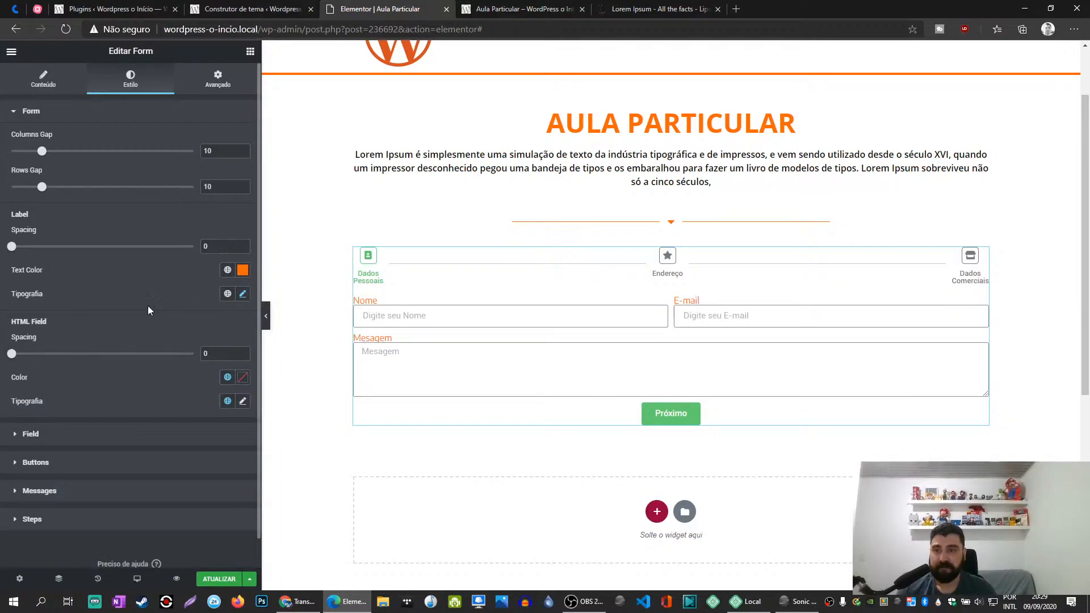
- Set the HTML Field color to the global Secundário color and enter "dwwddwdw" as test text in the Nome field
mouse_move(17, 356)
mouse_down()
mouse_move(125, 360)
mouse_move(8, 358)
mouse_up()
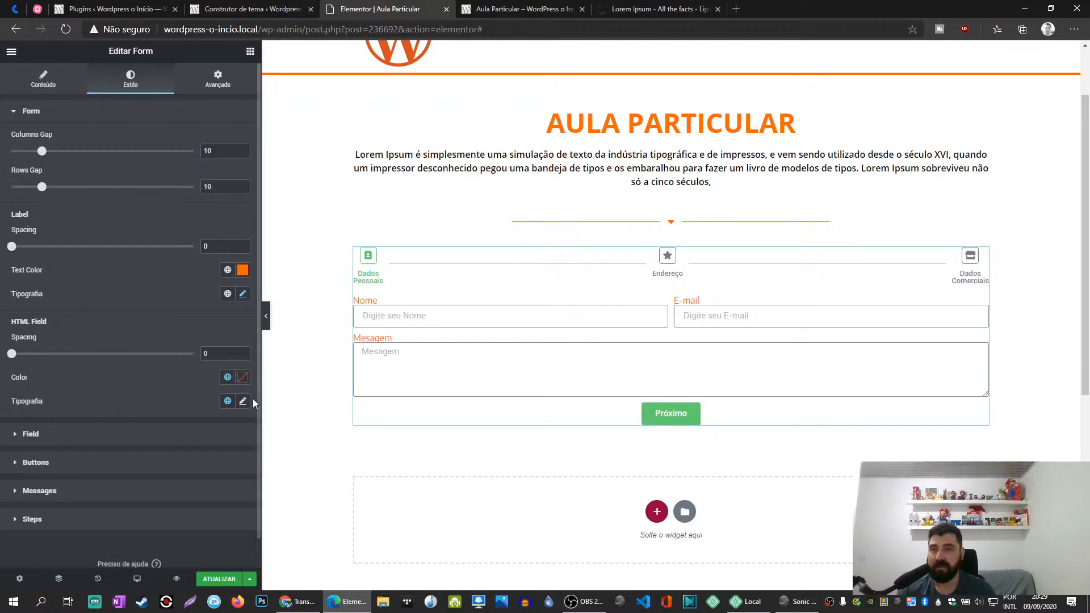
click(227, 377)
click(100, 451)
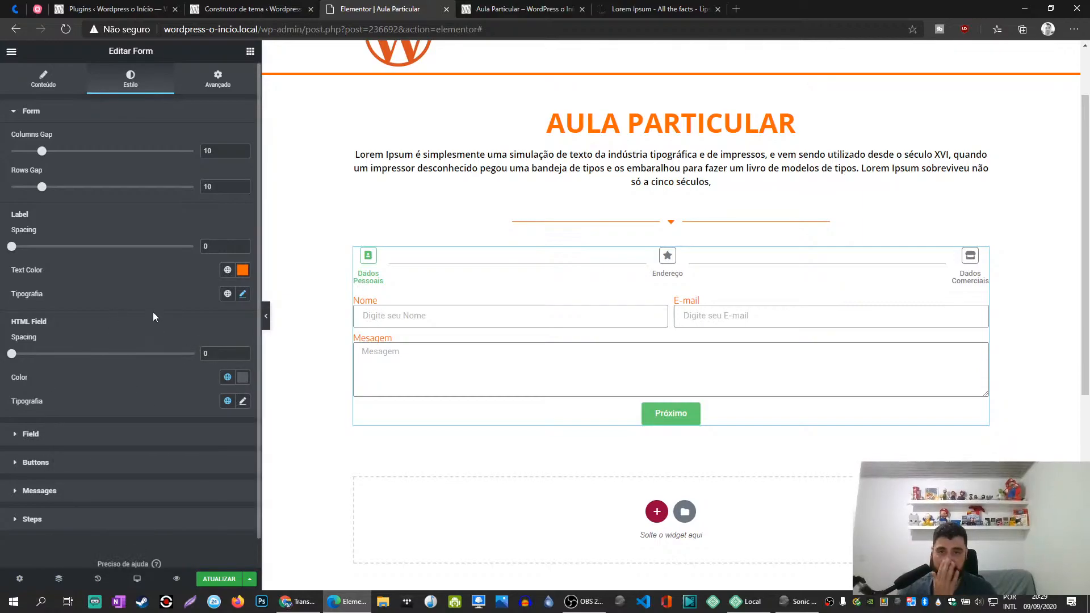
click(419, 314)
text(dwwddwdw)
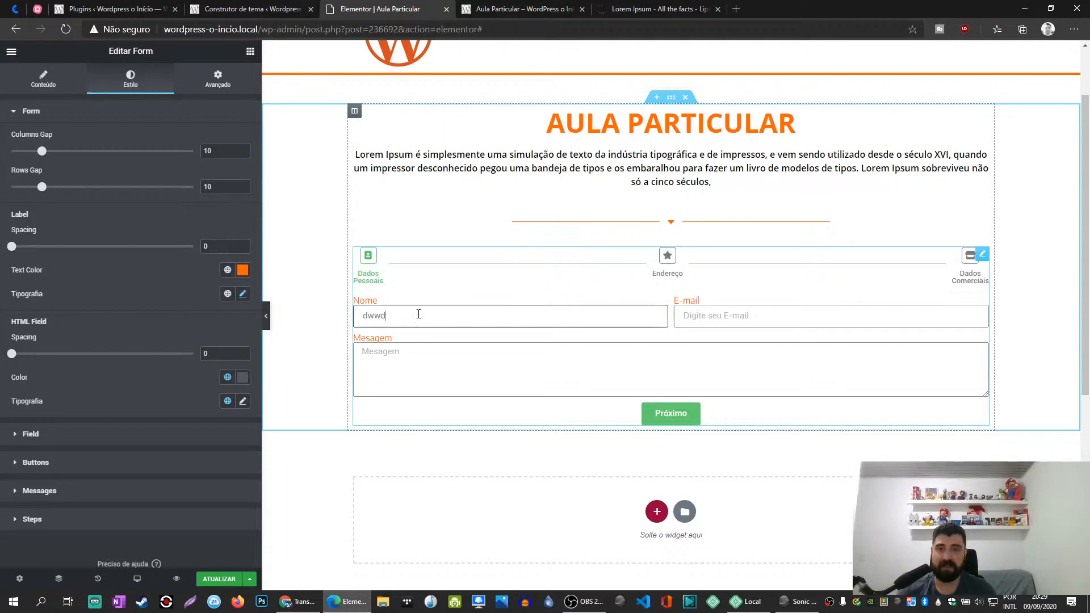
- Change the HTML Field color to black (#000000) and enter test text "wddwwd" in Mesagem and "wdw" in E-mail
click(243, 378)
click(221, 440)
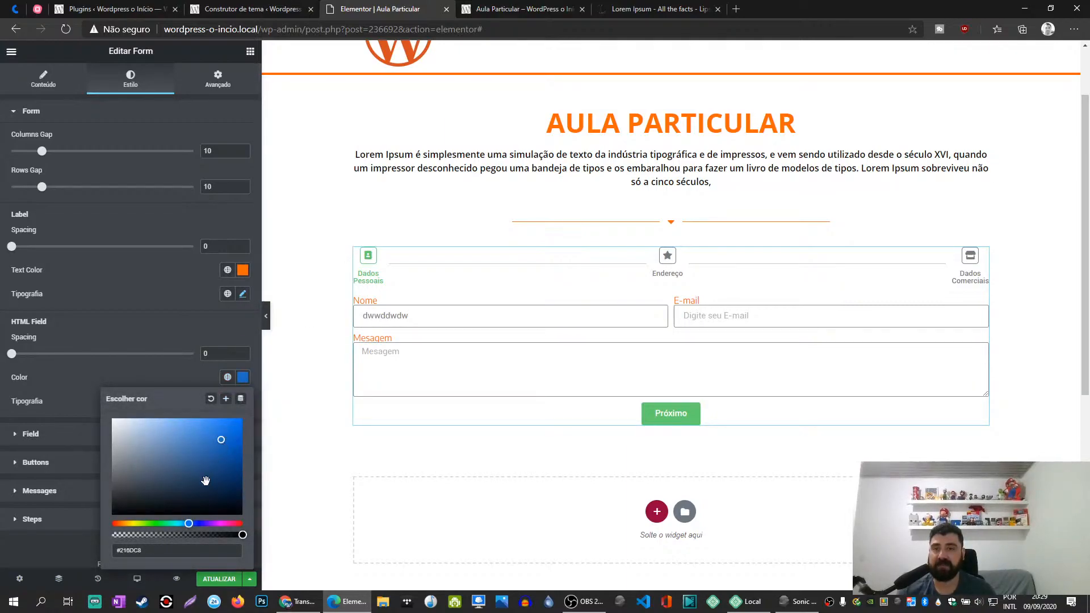
drag(114, 511, 94, 522)
click(130, 523)
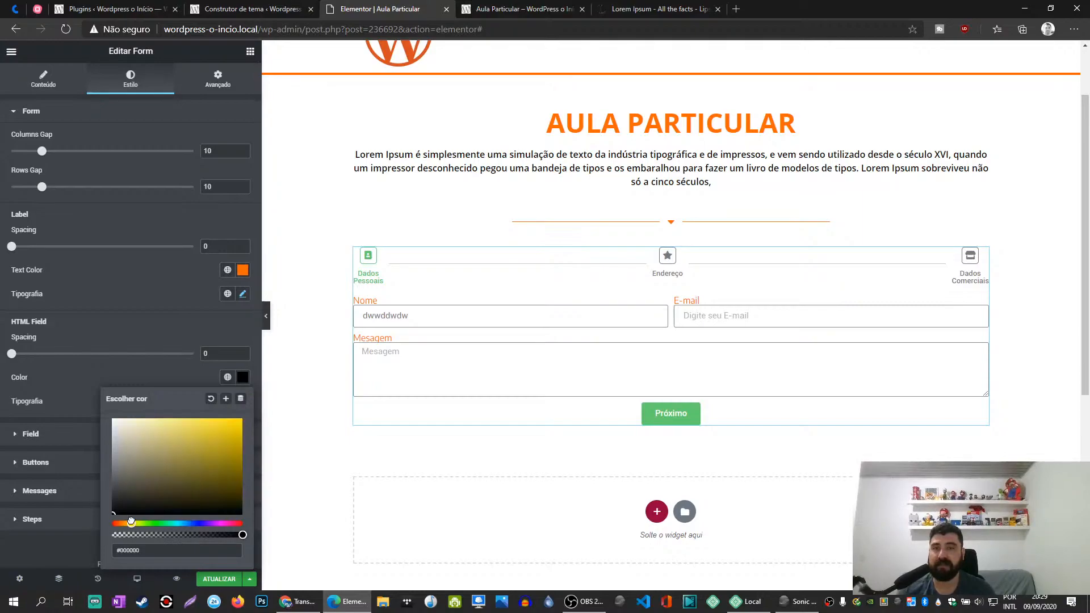
click(633, 367)
text(wddwwd)
click(753, 317)
text(wdw)
click(145, 307)
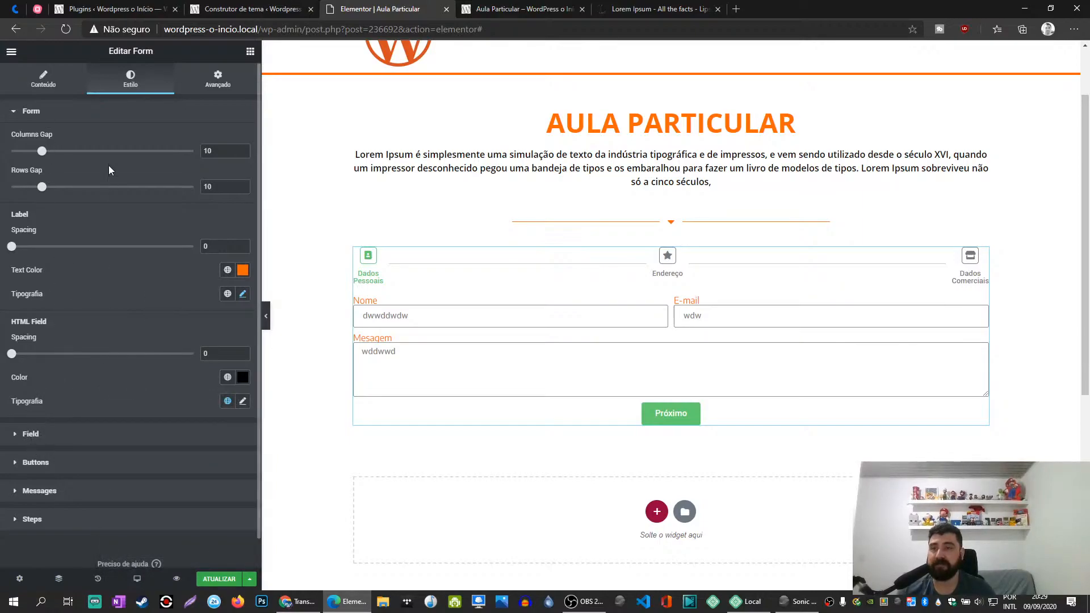
- Set the form's columns gap to 15, its rows gap to 25 and the label spacing to 10
drag(41, 187, 103, 189)
drag(41, 151, 87, 204)
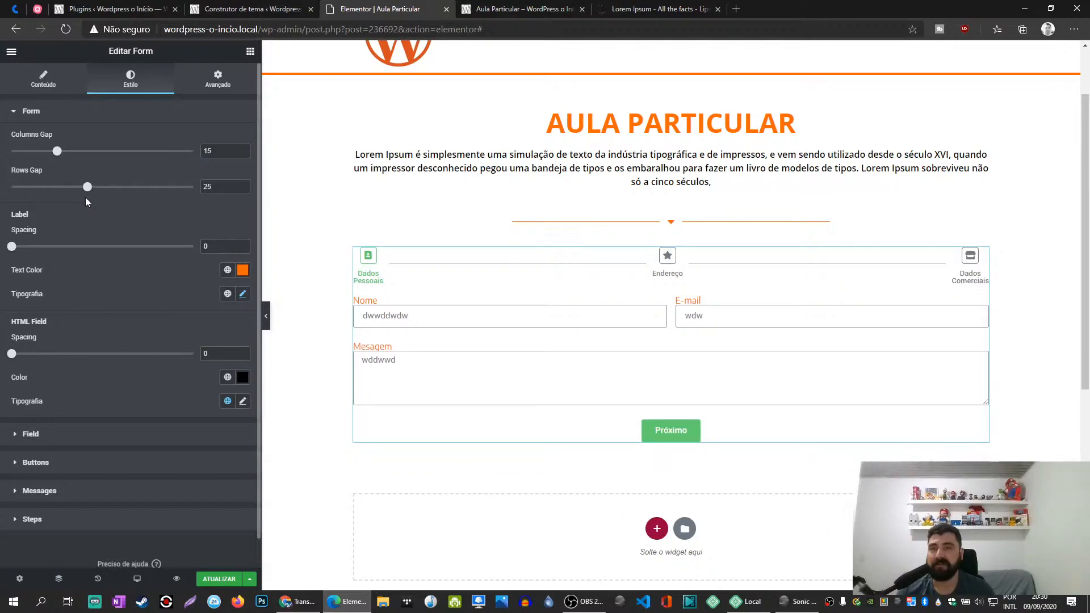
drag(11, 247, 42, 257)
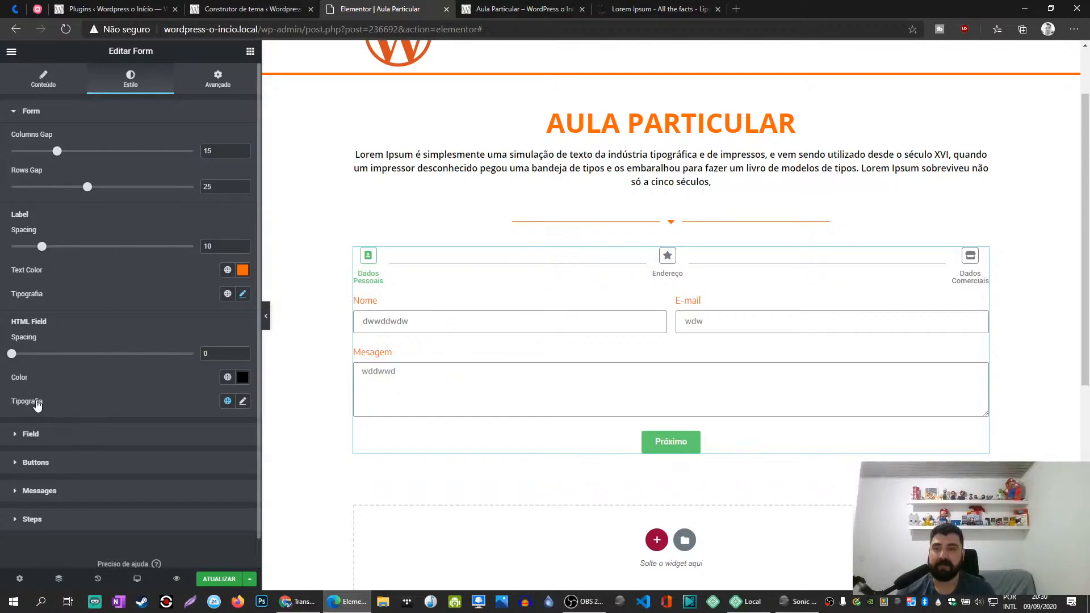
mouse_move(12, 353)
mouse_down()
mouse_move(164, 354)
mouse_move(11, 354)
mouse_up()
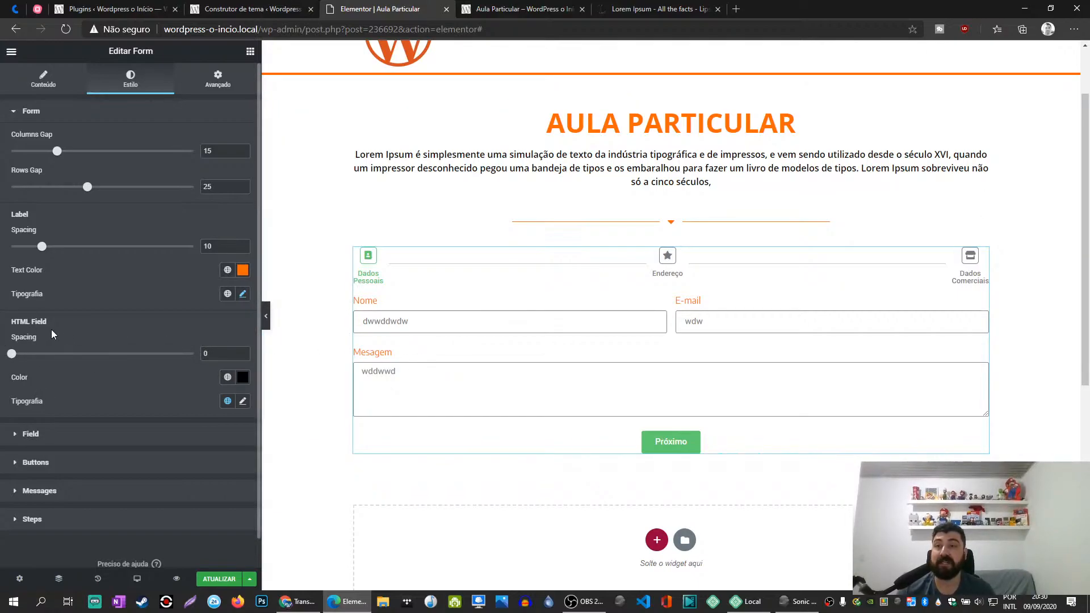
- Replace the Mesagem test text with "eee33ee3e3e3e3" and change the HTML Field color to yellow
double_click(402, 381)
text(eee33e)
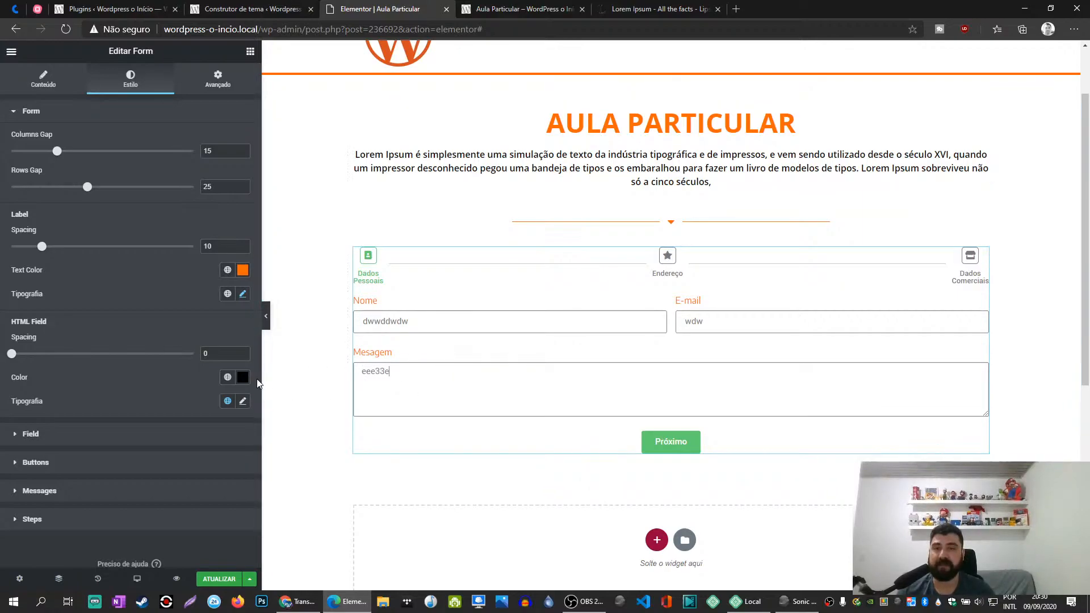
click(243, 377)
click(223, 438)
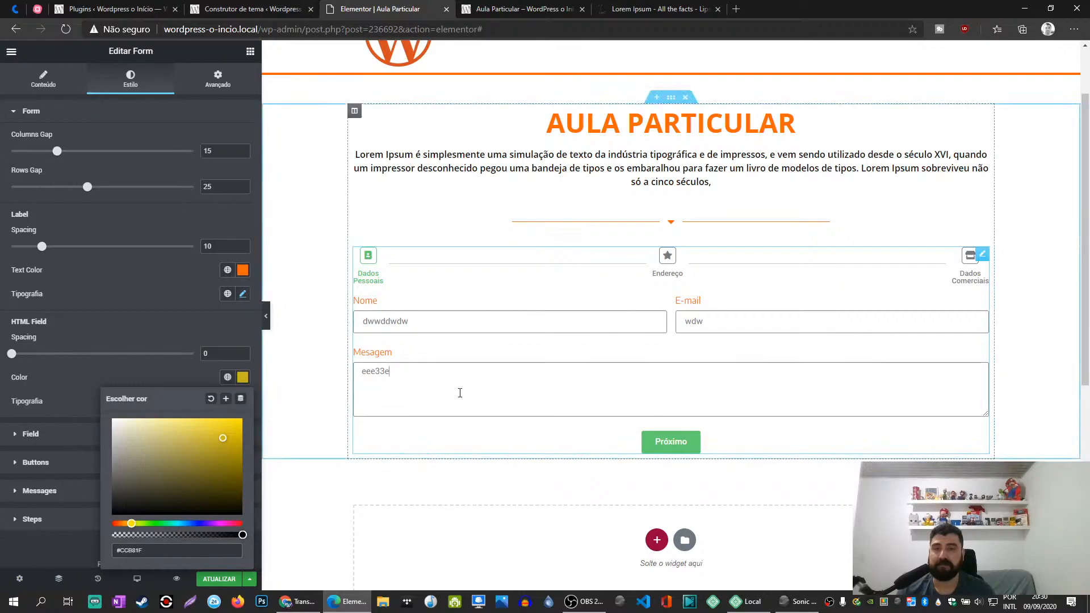
double_click(429, 377)
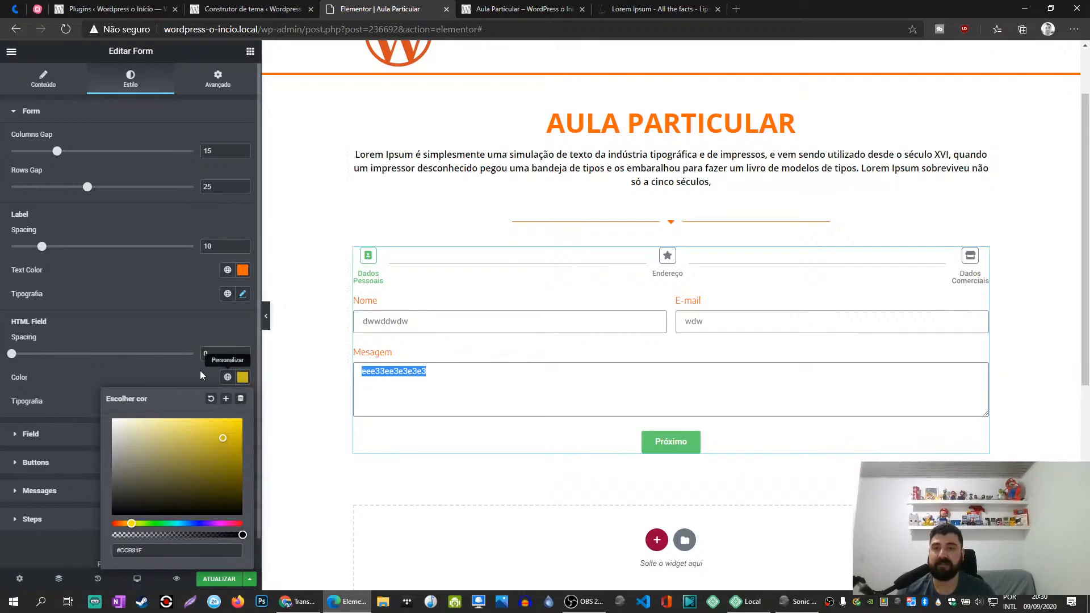
click(159, 370)
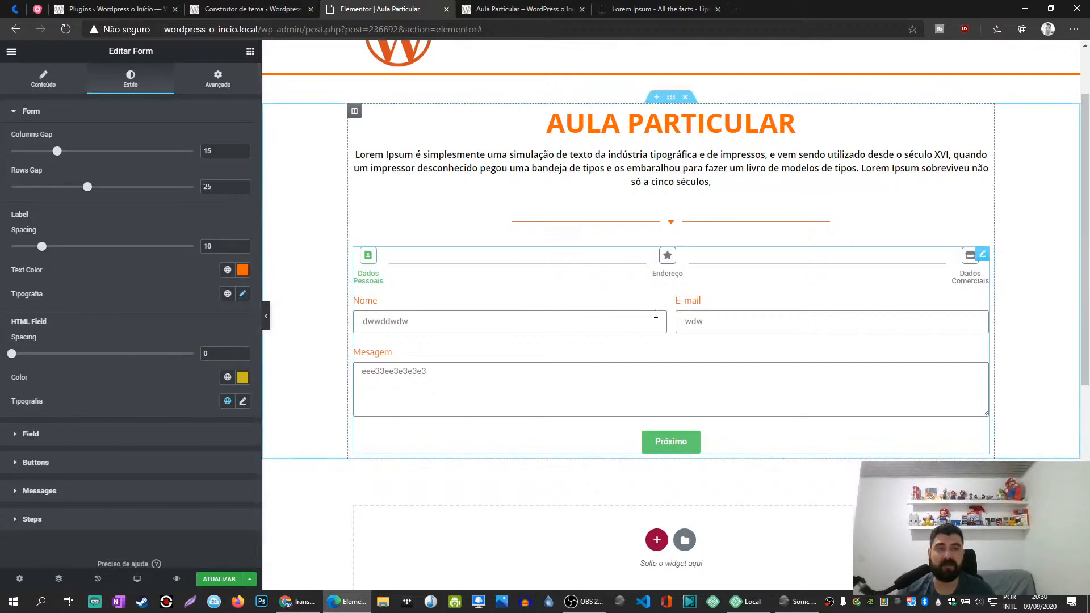
- In the Field style settings, set the border width to 9 on all sides
click(30, 112)
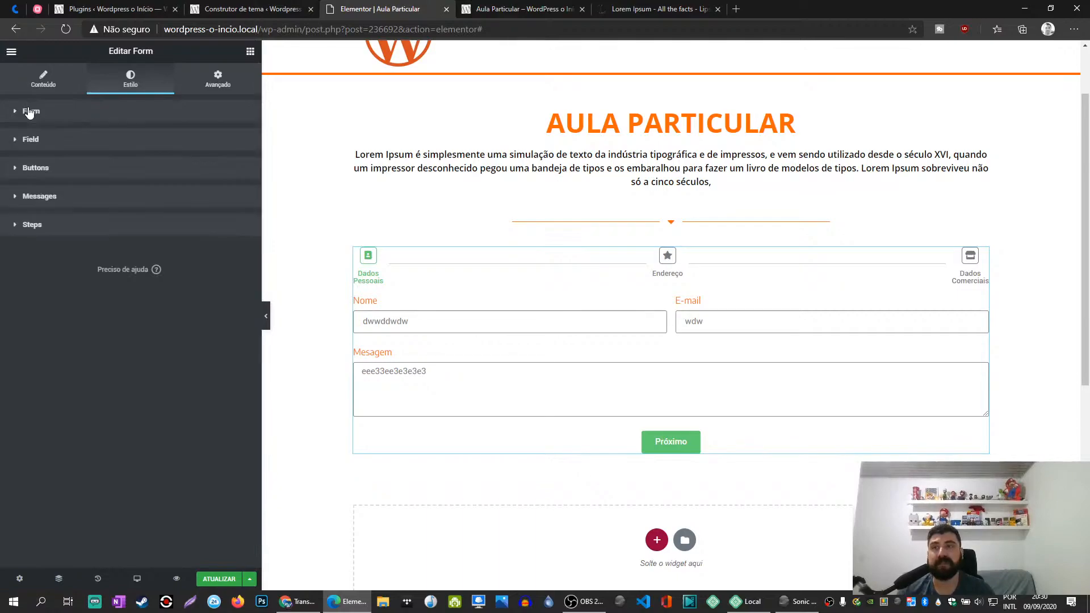
click(39, 140)
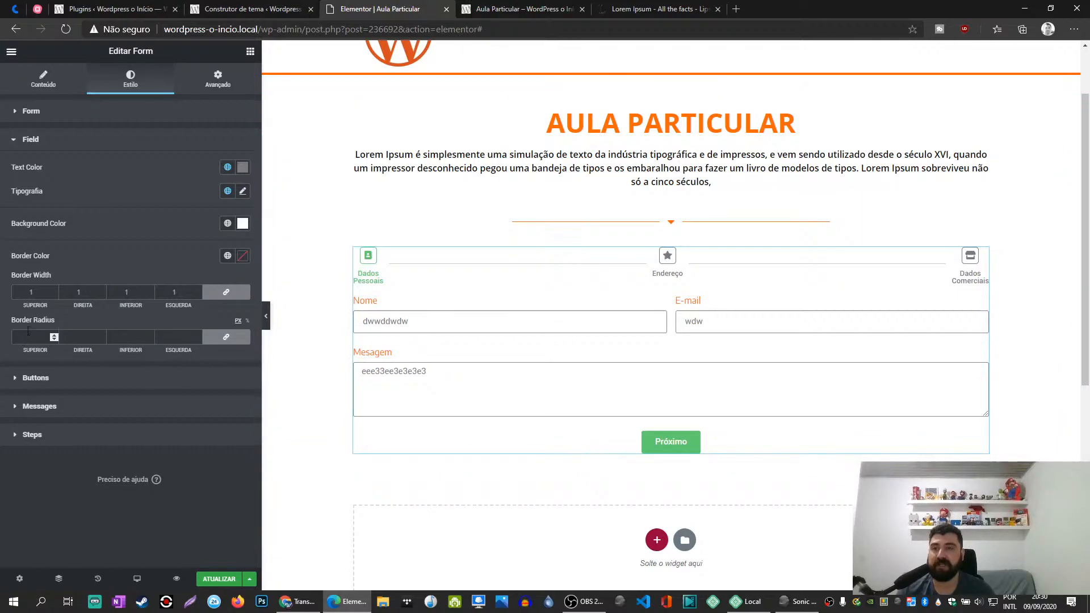
key(Up)
key(Up)
key(Up)
key(Up)
key(Up)
key(Up)
key(Up)
key(Up)
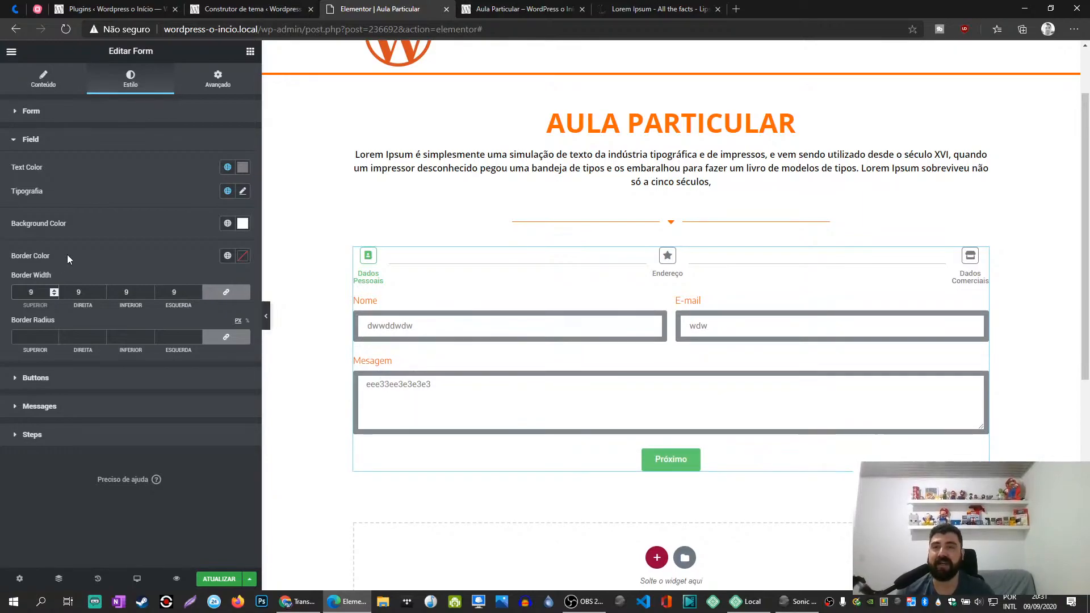
- Set the form fields' border radius to 50 px on all corners
click(30, 340)
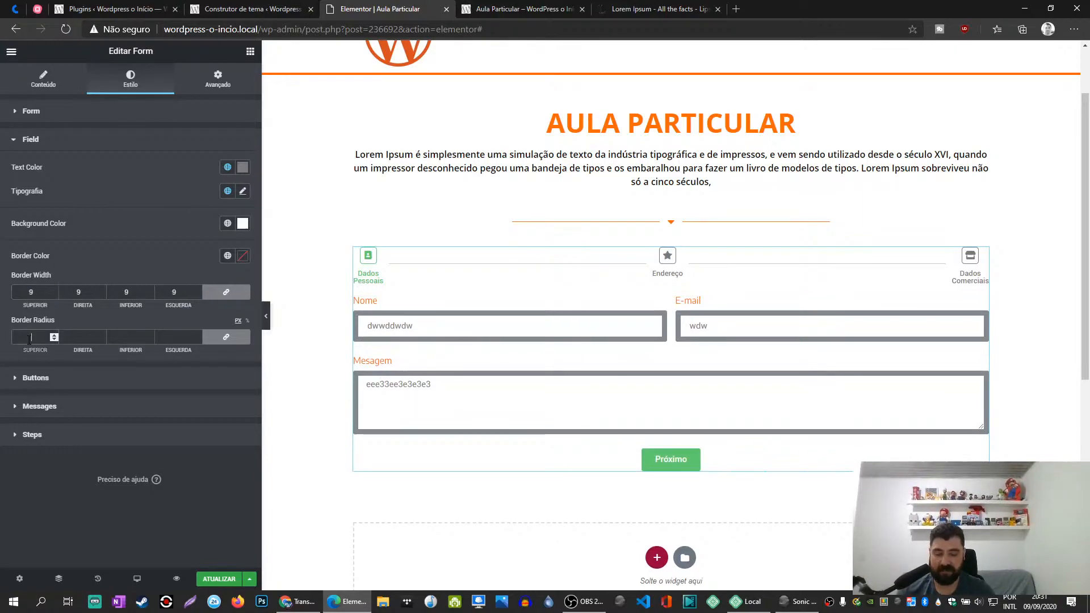
key(Up)
key(Up)
key(Up)
key(Up)
key(Up)
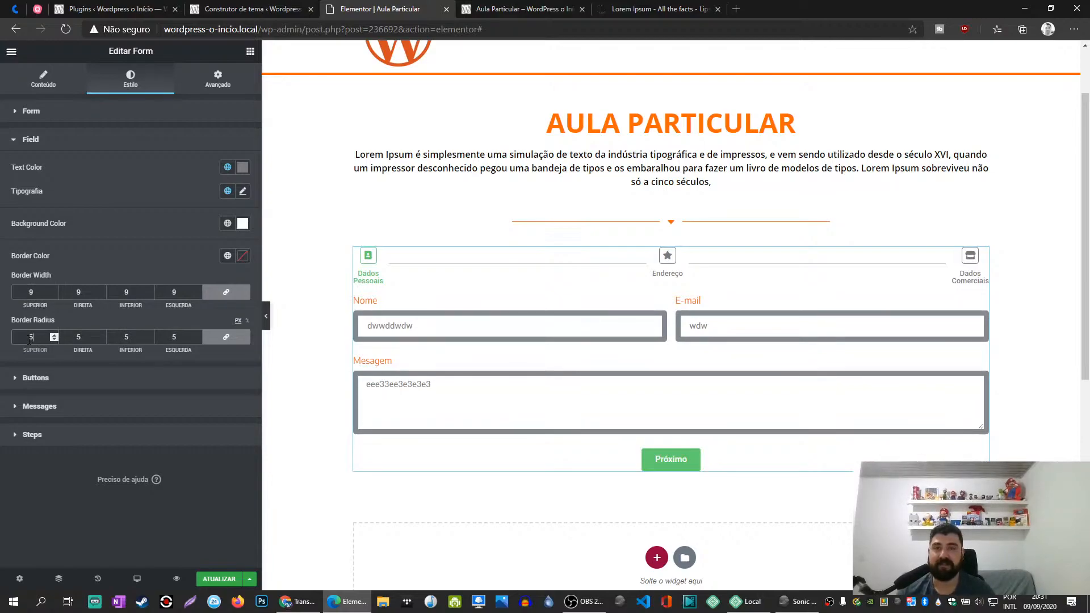
key(Up)
key(Up)
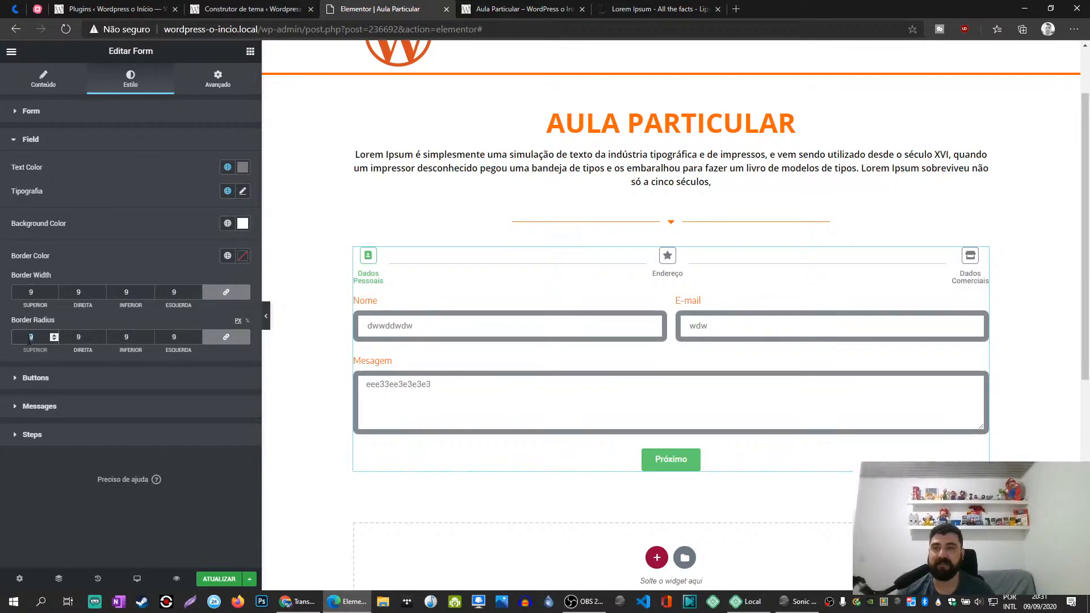
text(0)
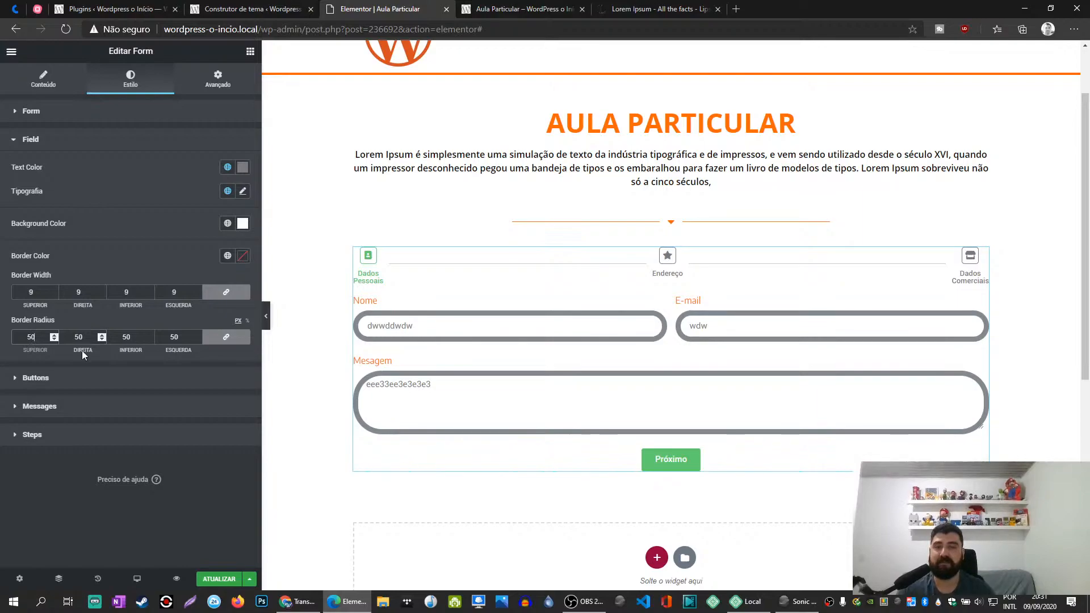
- Try a red background color on the form fields and open the custom picker for their border color
click(242, 226)
click(223, 278)
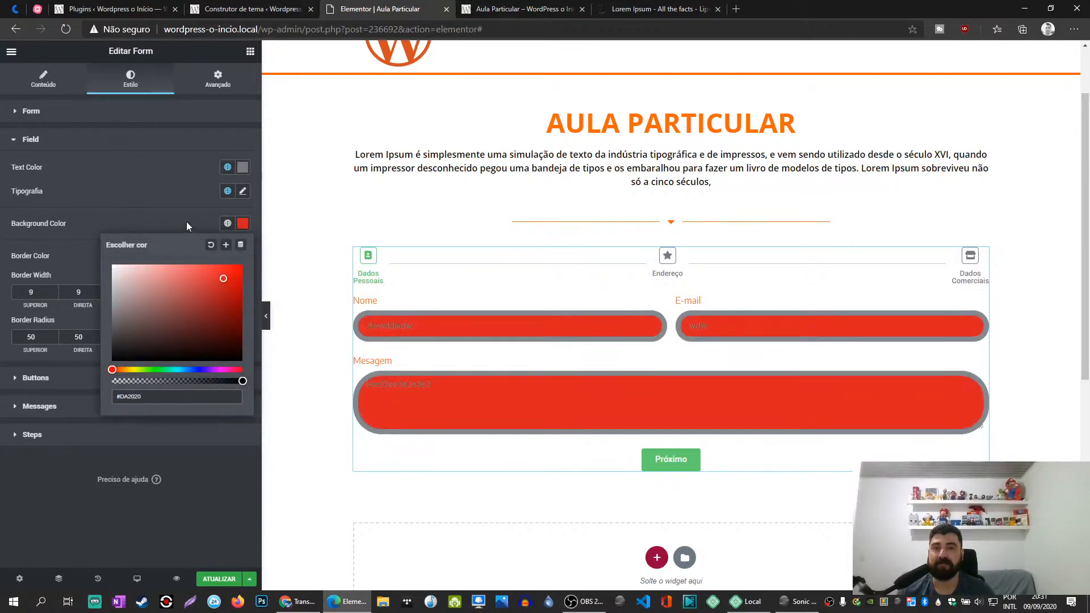
click(243, 255)
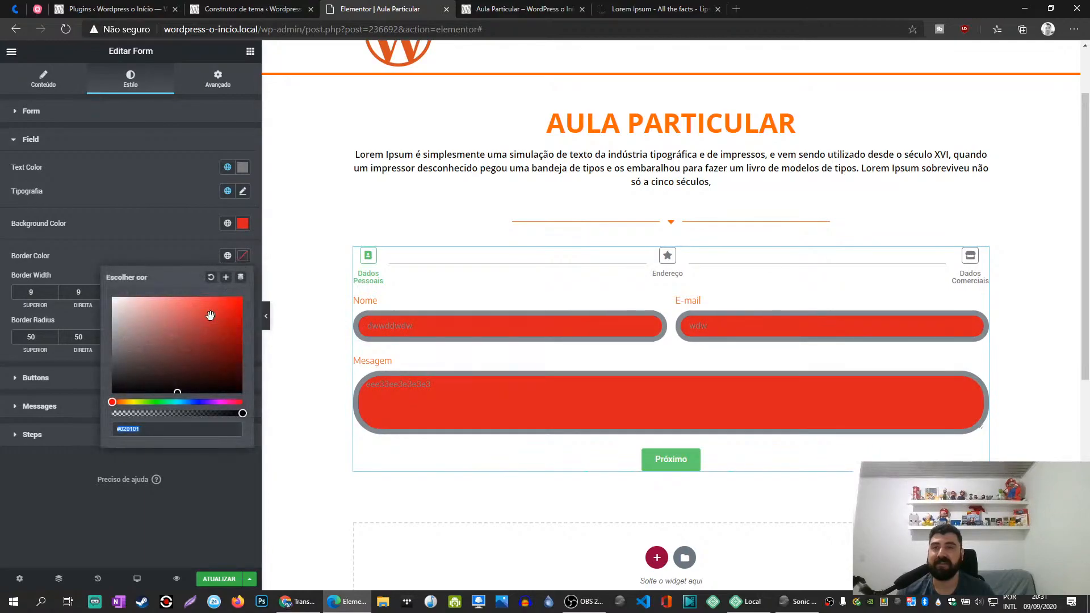
- Set the form fields' border color and background color to the global Primário color (#FF6600)
click(227, 255)
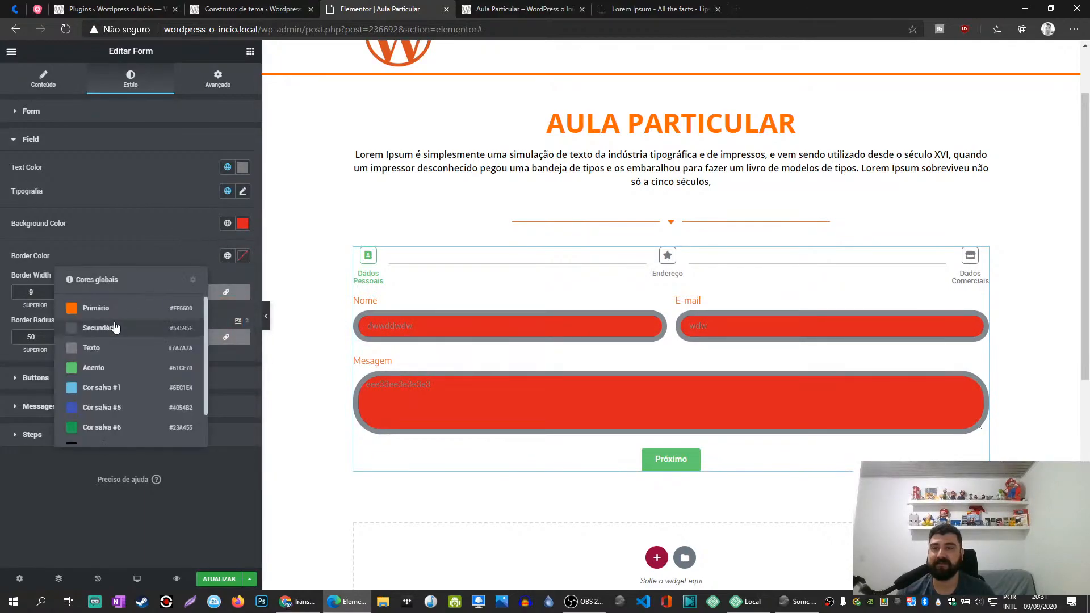
click(82, 310)
click(227, 223)
click(83, 275)
- Set the form fields' border color to the global Secundário color (#54595F) and their text color to near-white #FCFCFC
click(227, 256)
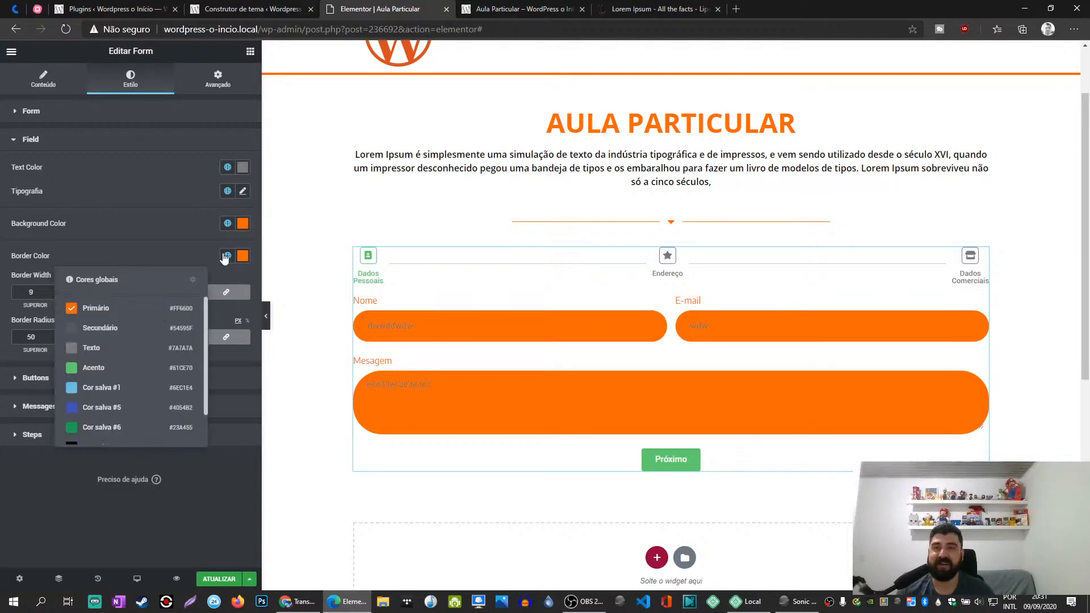
click(80, 324)
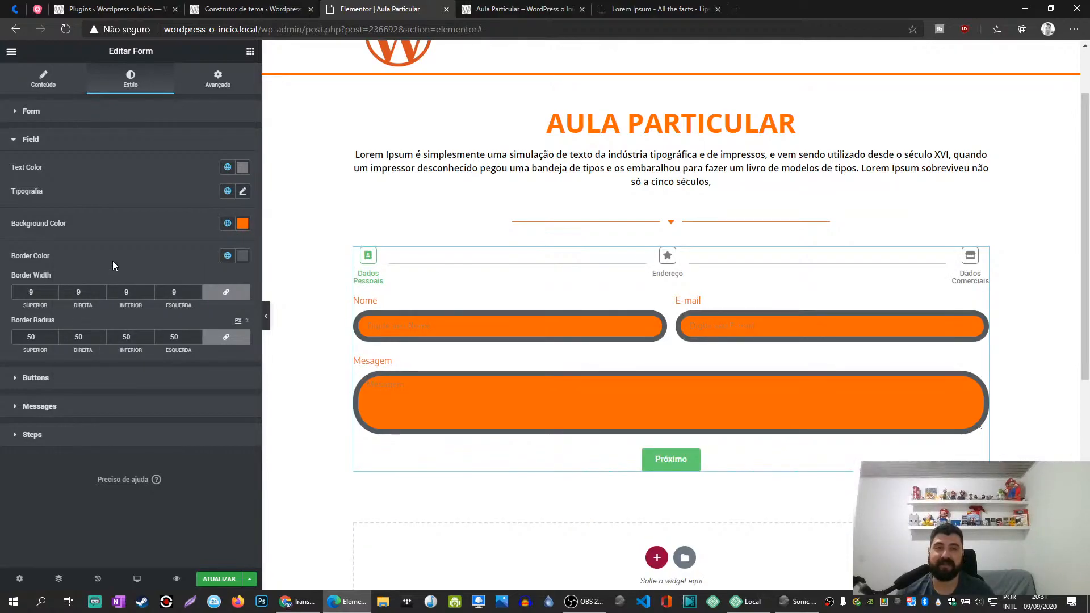
click(243, 167)
drag(159, 219, 84, 210)
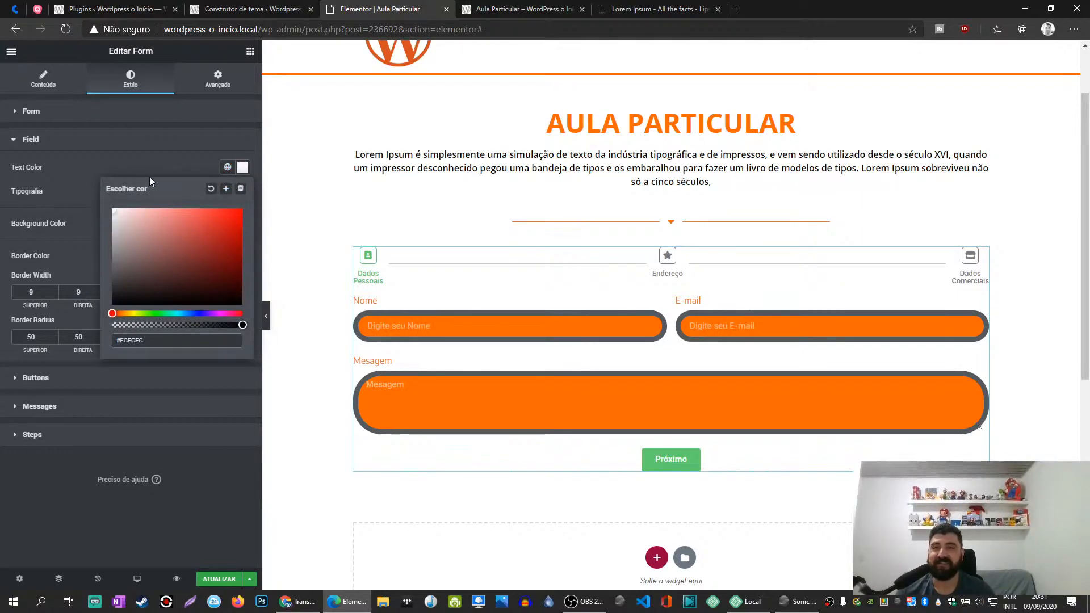
click(32, 169)
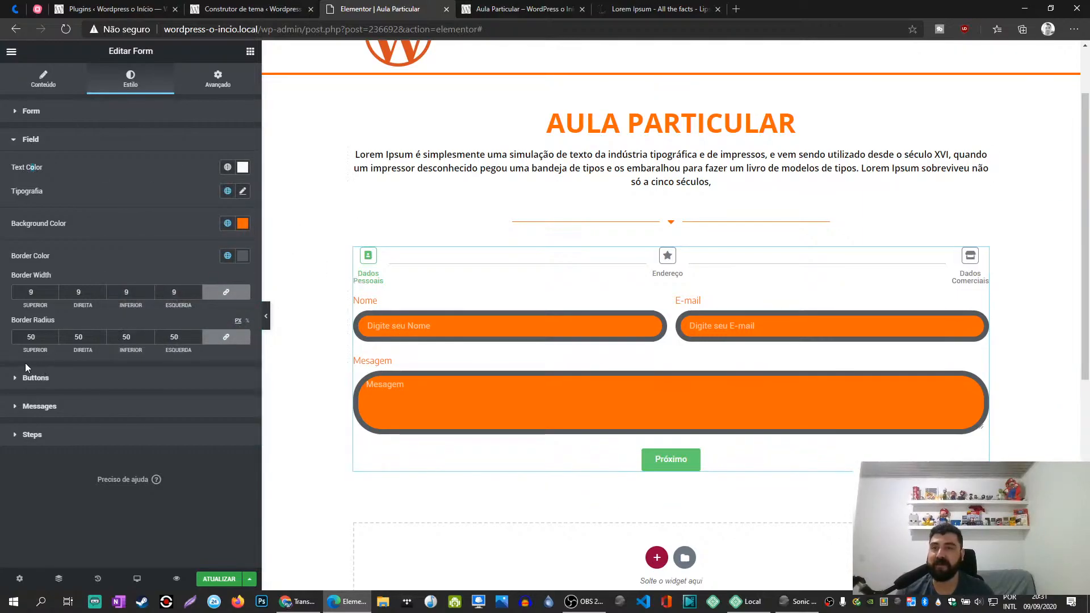
- Set the form fields' border radius to 5 px on all corners and their border width to 0 on all sides
click(33, 337)
key(BackSpace)
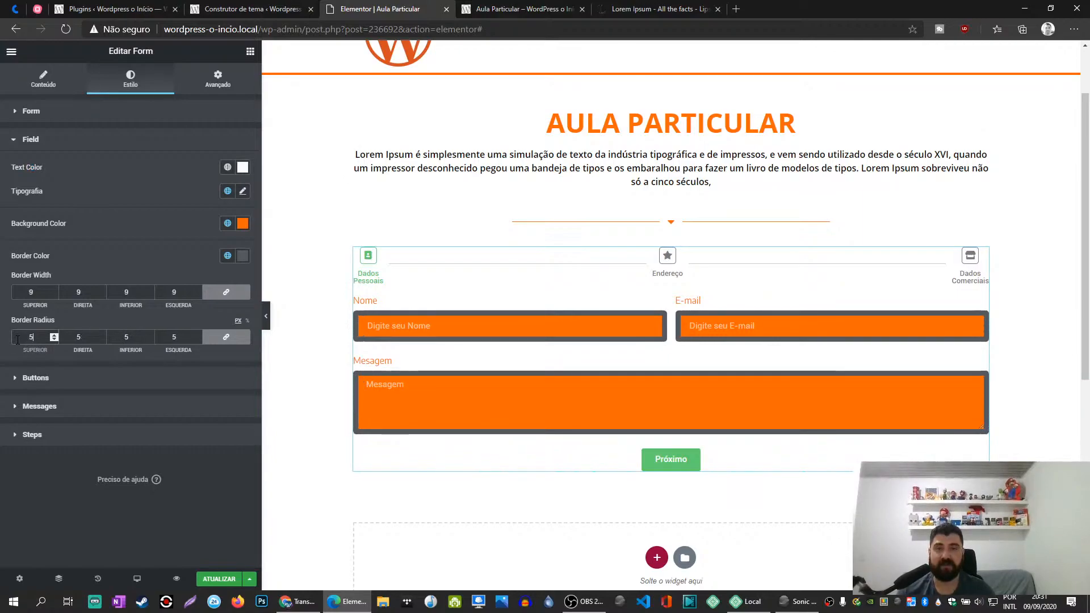
click(26, 293)
text(1)
drag(25, 293, 43, 294)
text(1)
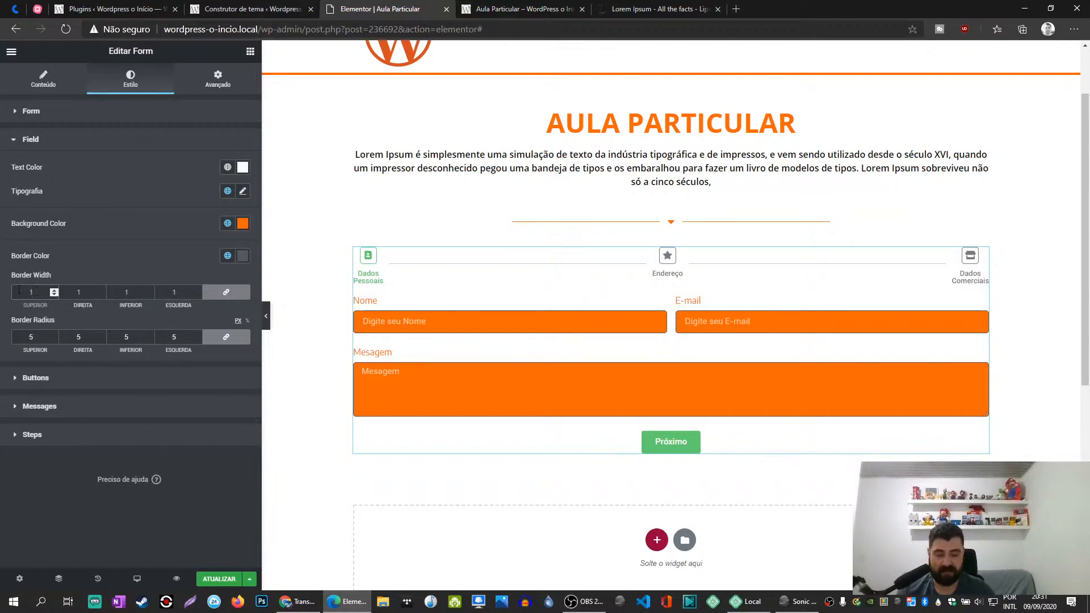
key(BackSpace)
text(0)
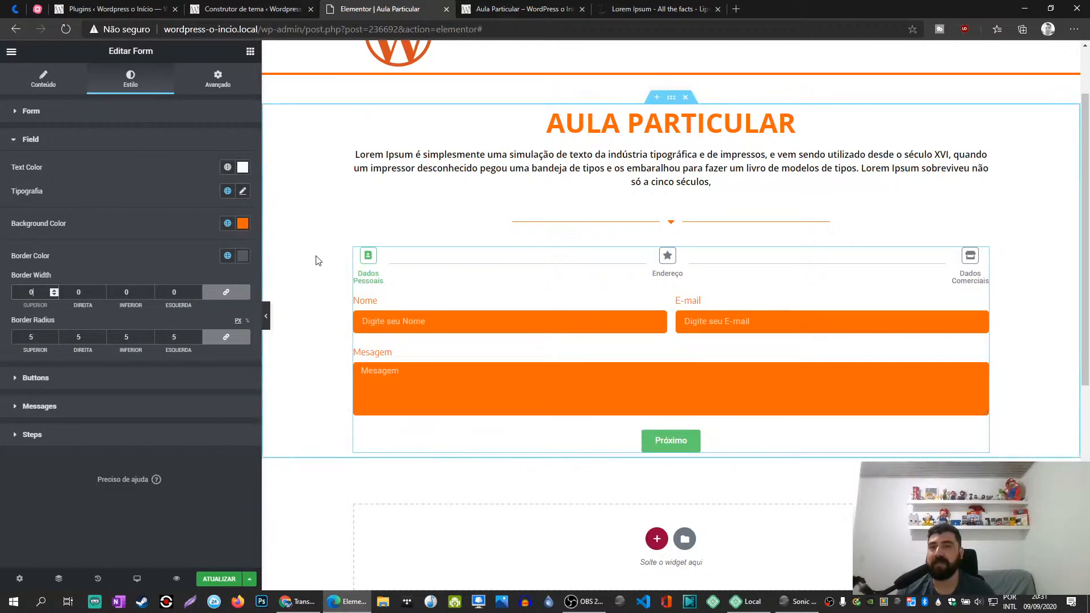
- Set the form fields' background color to the global Secundário, then lighten it to a custom gray #AFB1B4
click(227, 223)
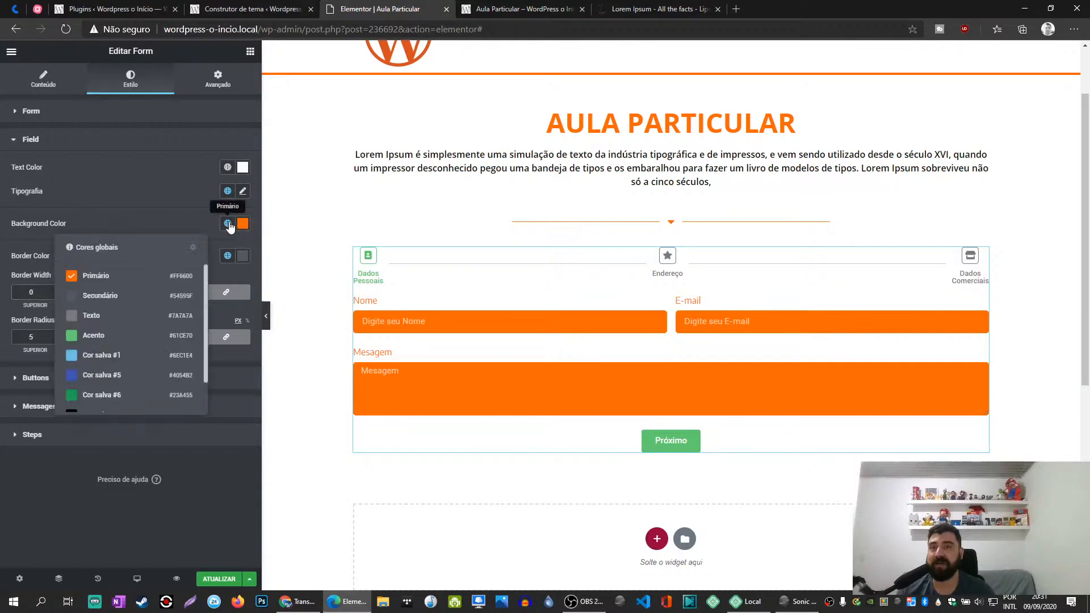
click(114, 294)
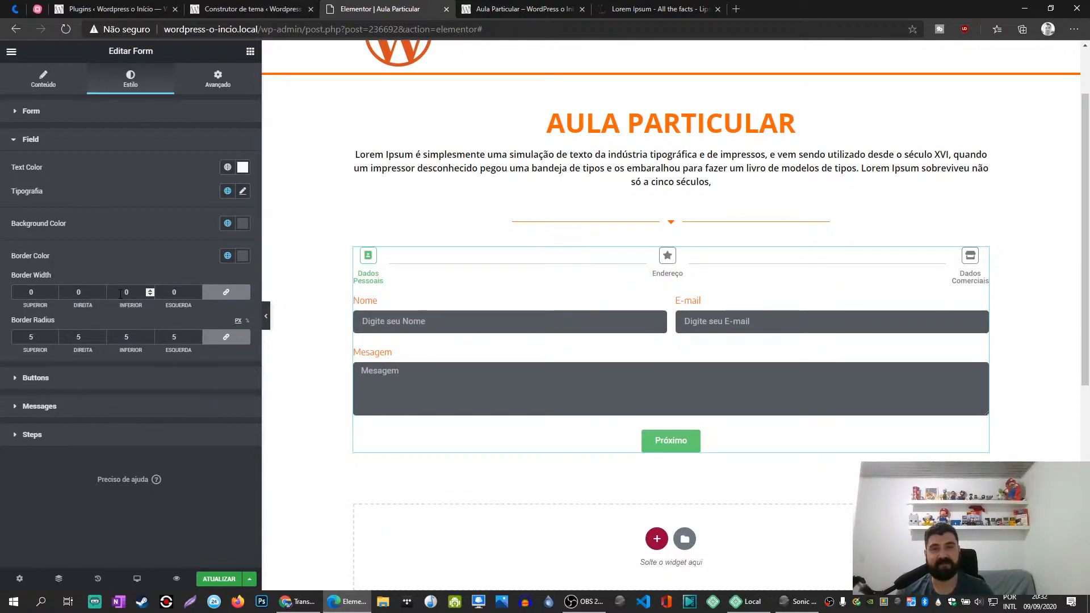
click(243, 227)
mouse_move(121, 288)
mouse_down()
mouse_move(111, 278)
mouse_move(115, 293)
mouse_up()
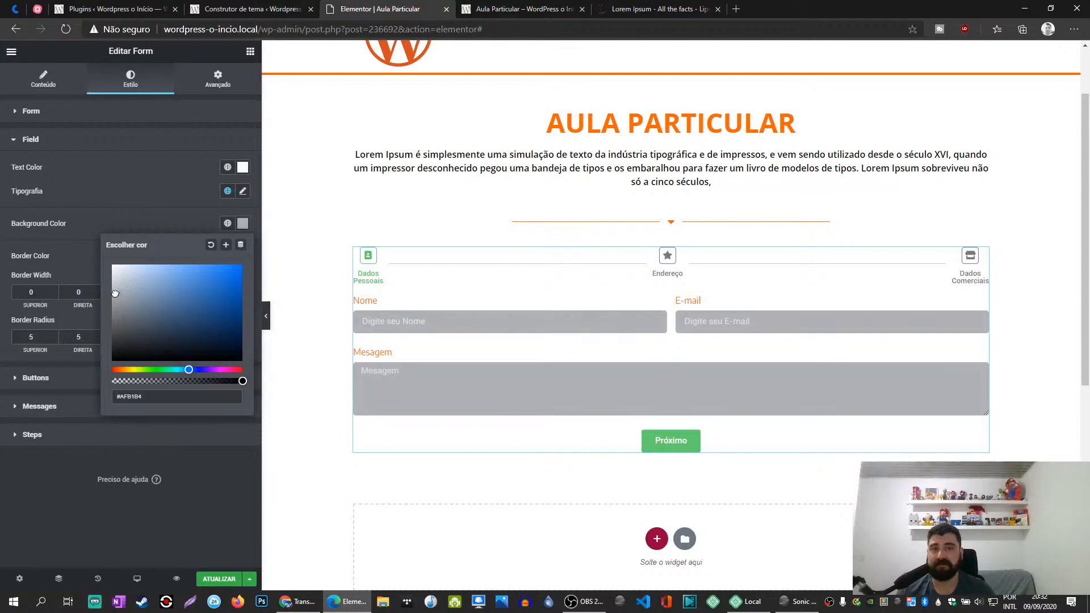
click(166, 214)
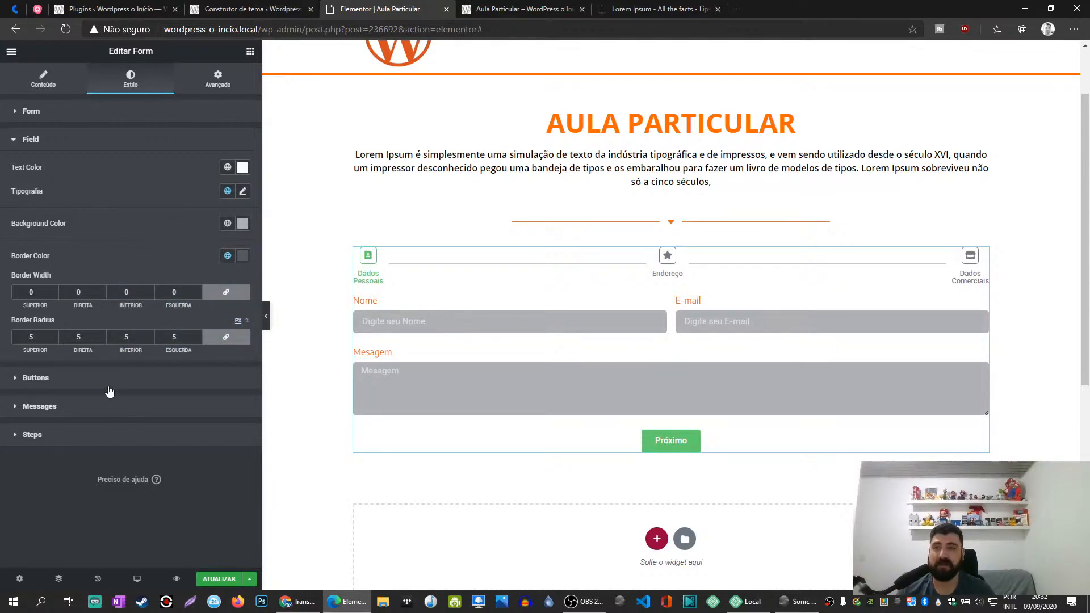
- Set the normal-state background color of the Next & Submit and Previous buttons to the global Primário color (#FF6600)
click(49, 379)
click(227, 282)
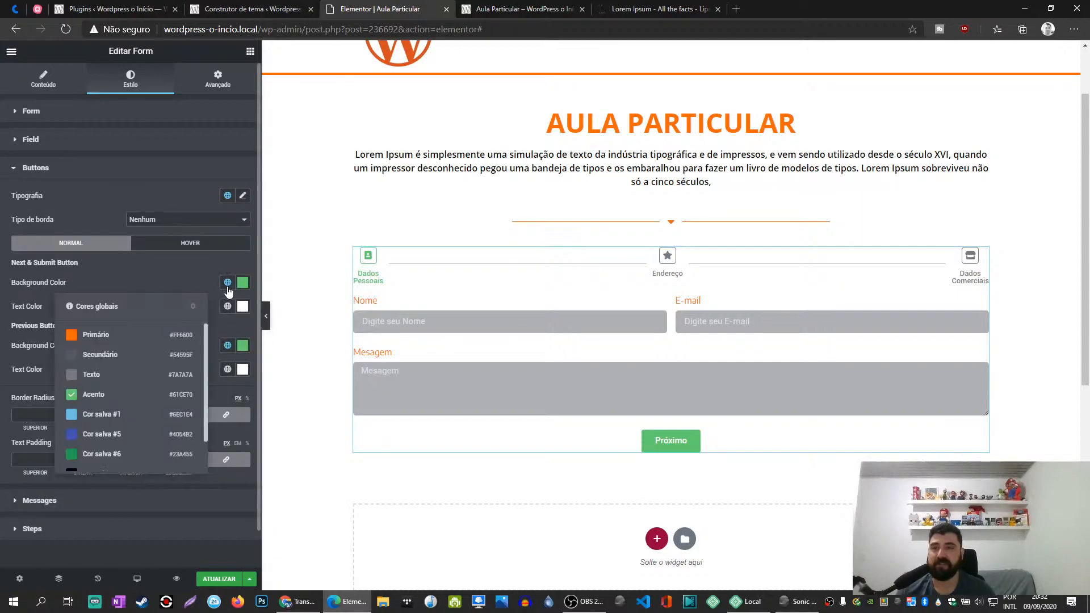
click(101, 336)
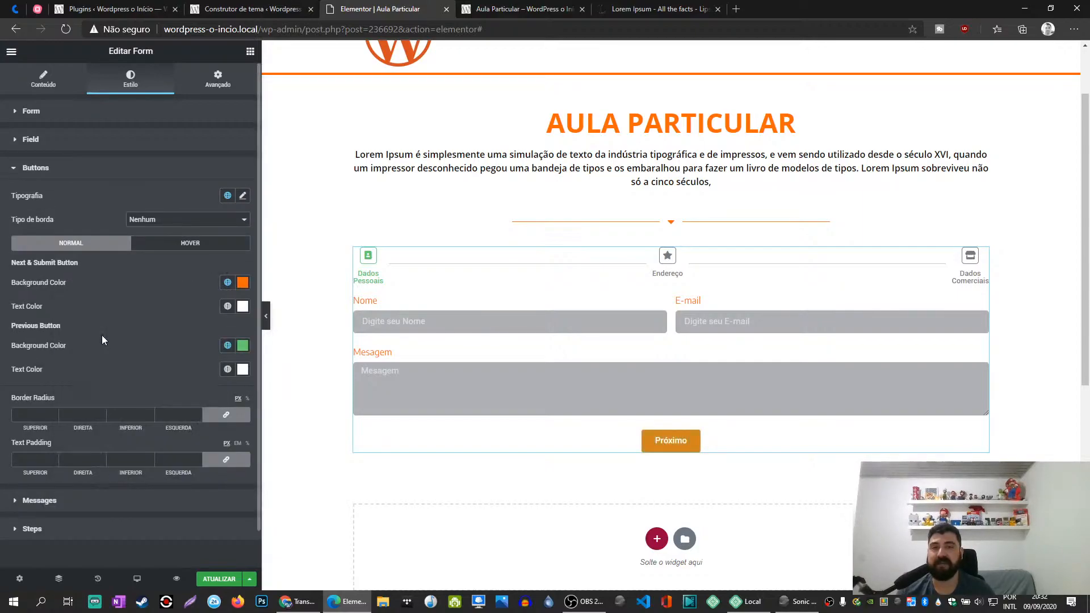
click(227, 346)
click(87, 397)
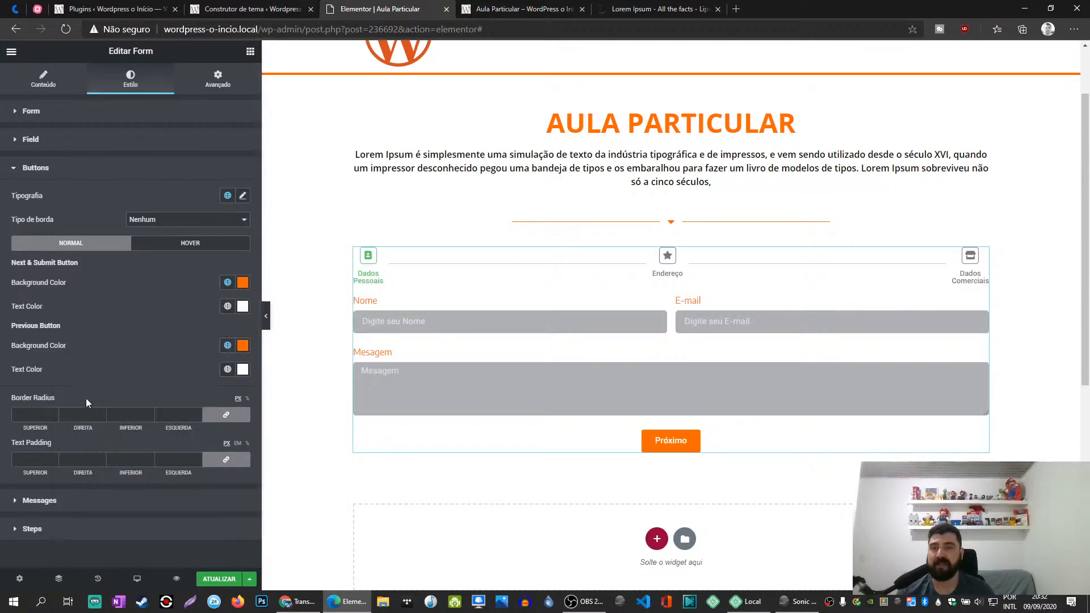
- Set the hover background color of the Next & Submit and Previous buttons to the global Secundário color (#54595F)
click(181, 244)
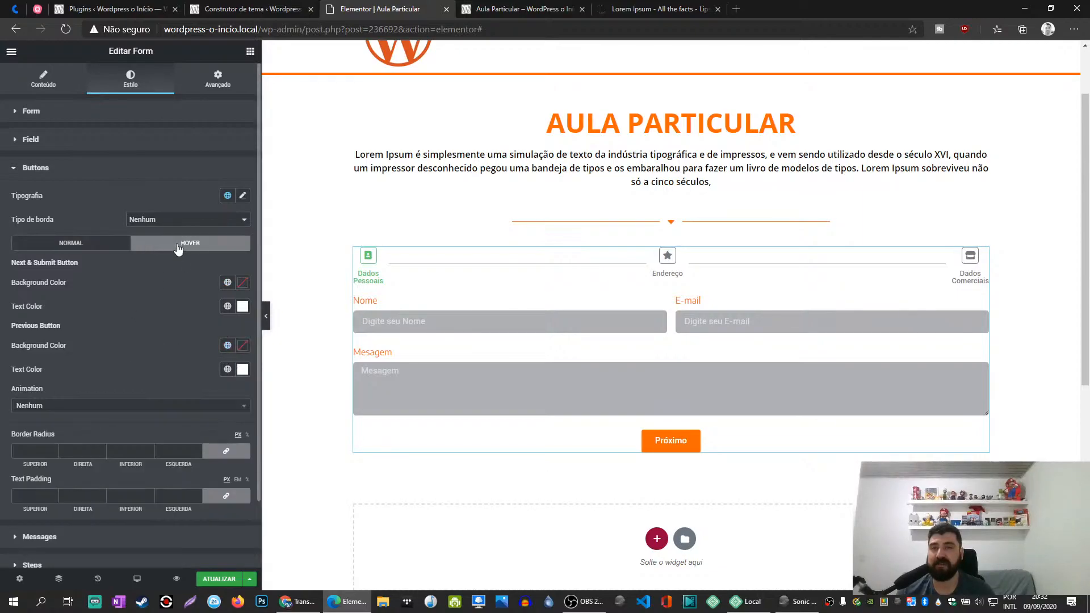
click(227, 282)
click(102, 356)
click(227, 345)
click(95, 425)
- Change the form buttons' font family to Encode Sans
click(242, 195)
click(174, 249)
text(en)
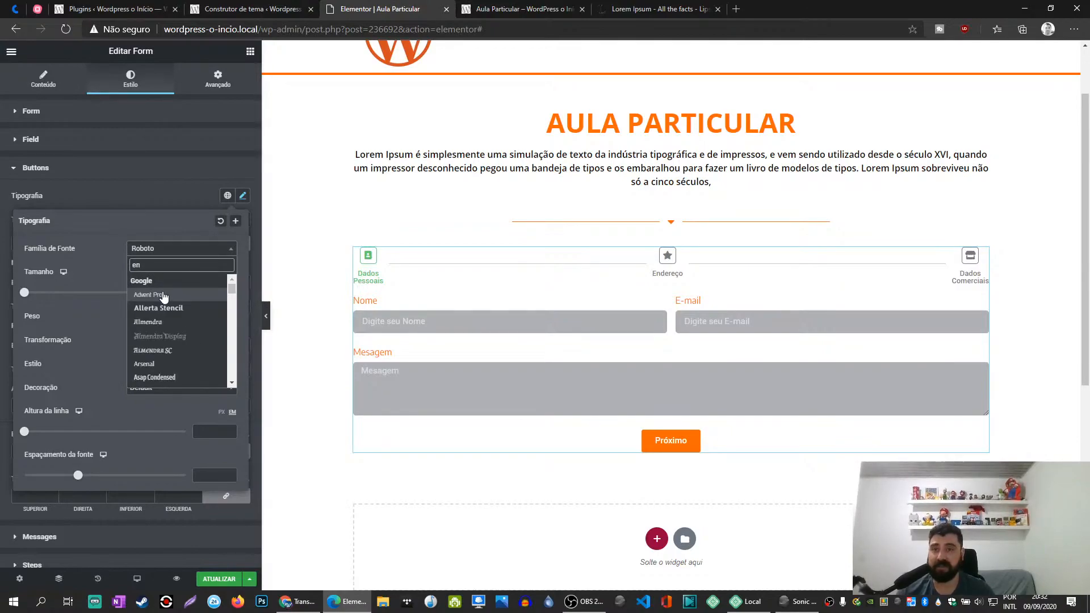
text(cod)
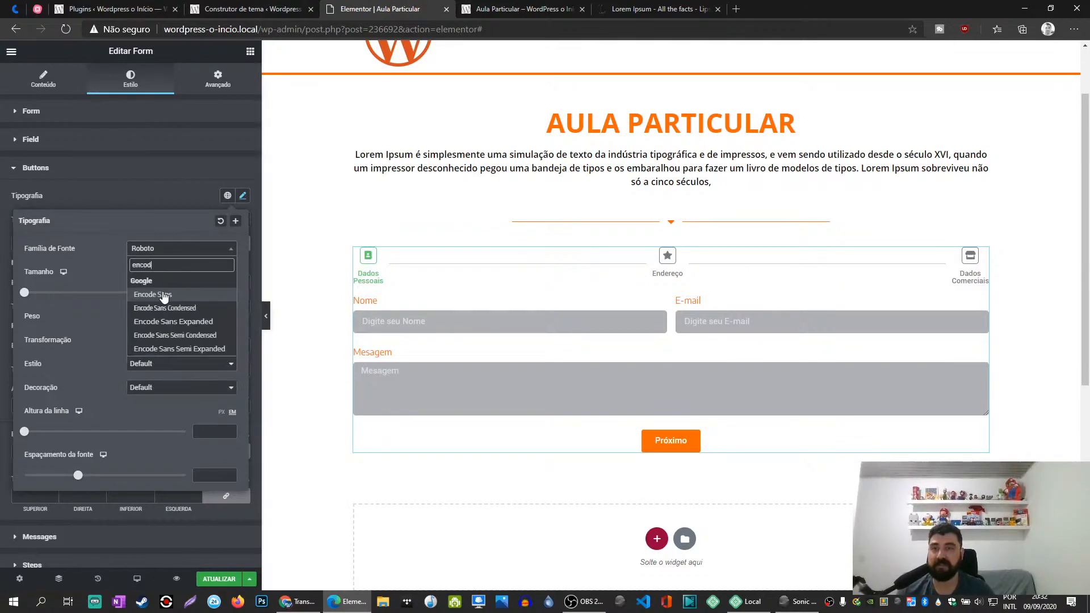
click(164, 295)
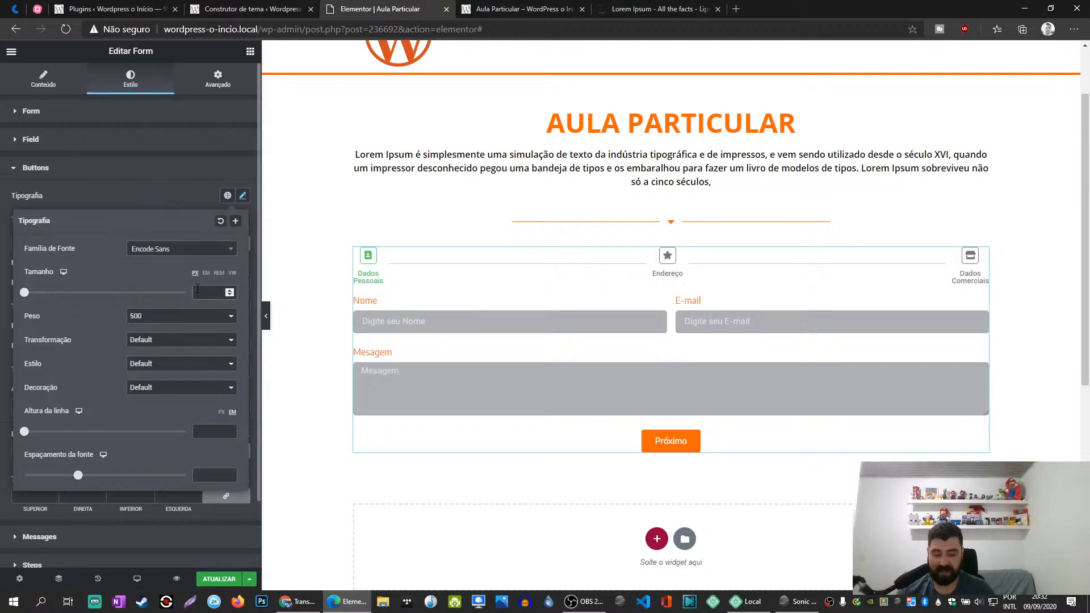
click(189, 192)
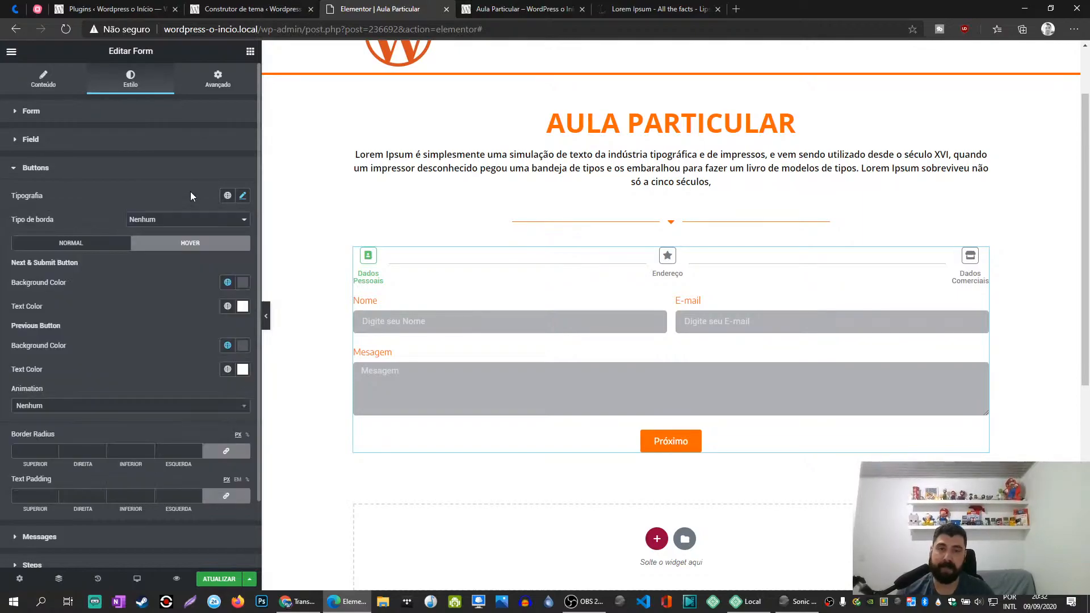
- Set the form buttons' border radius to 5 px on all corners
scroll(124, 369, down, 1)
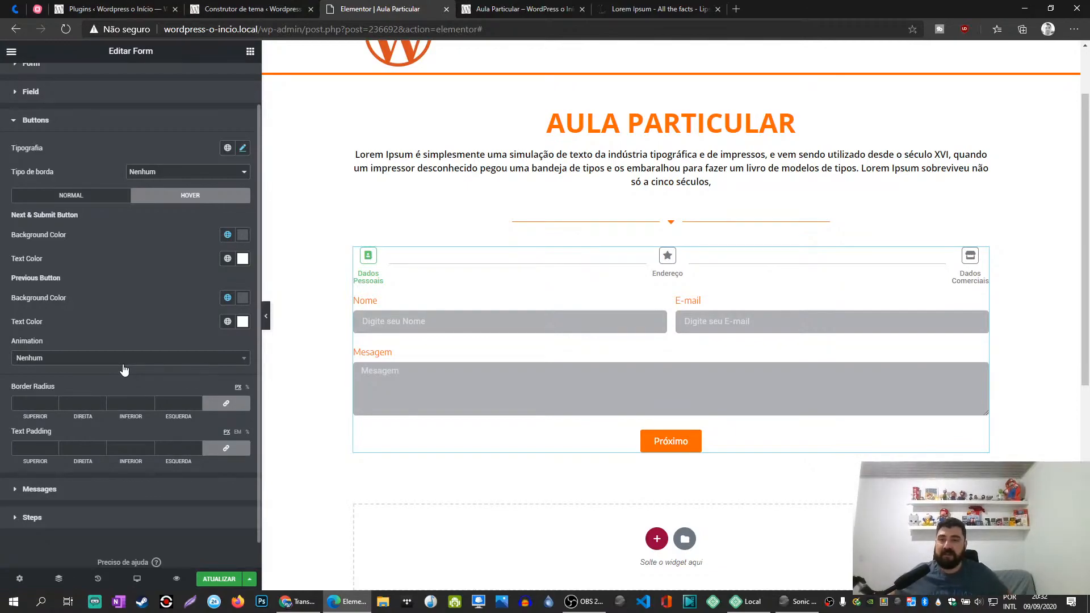
click(34, 405)
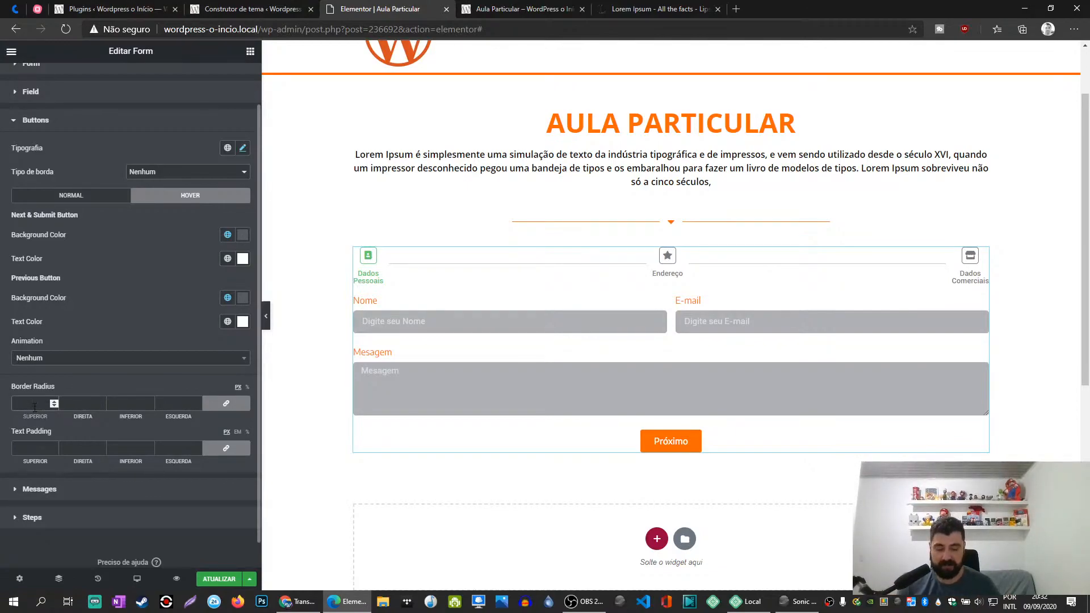
text(10)
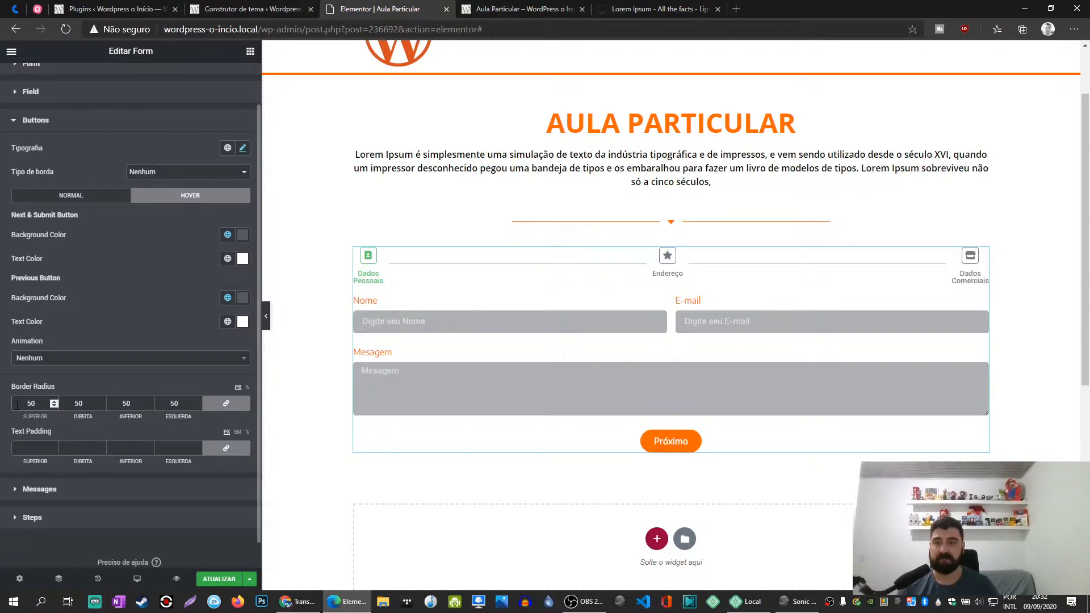
text(1)
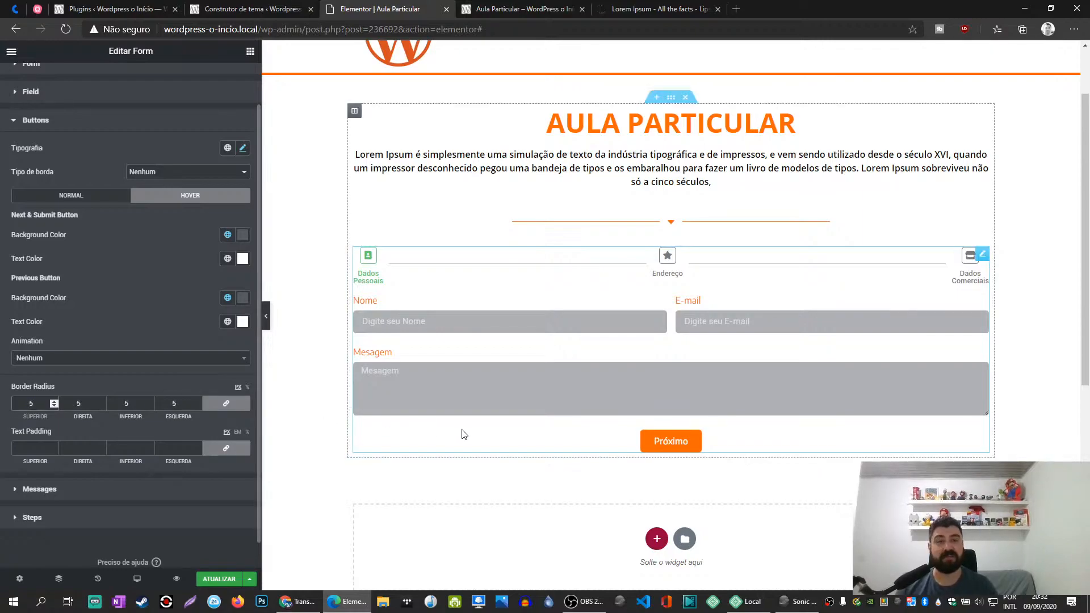
- In the Messages style settings, set the success and error message colors to the global Primário color (#FF6600)
click(58, 490)
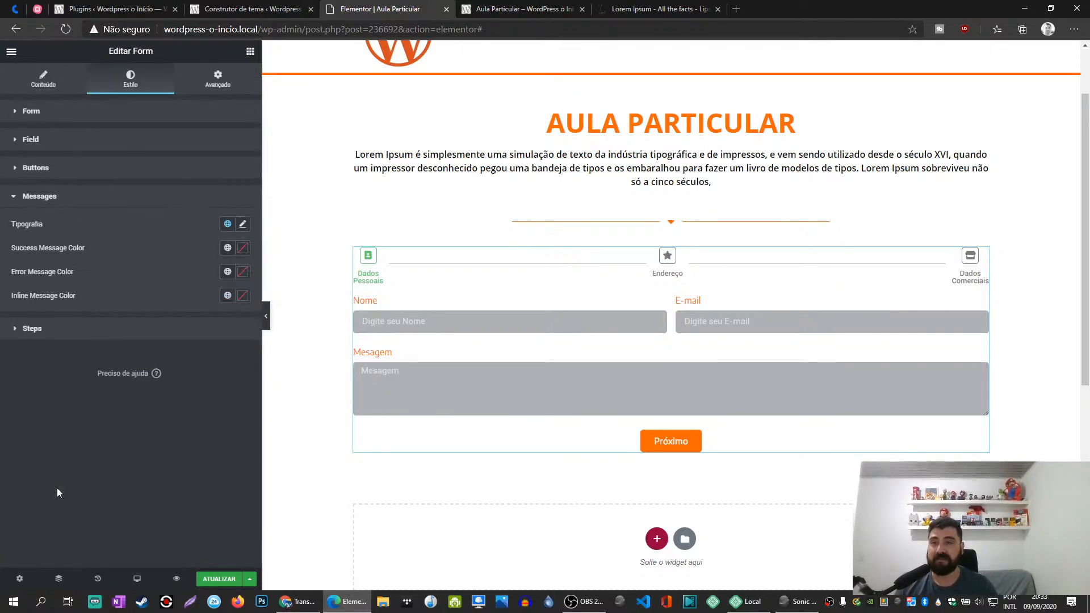
click(228, 224)
click(182, 221)
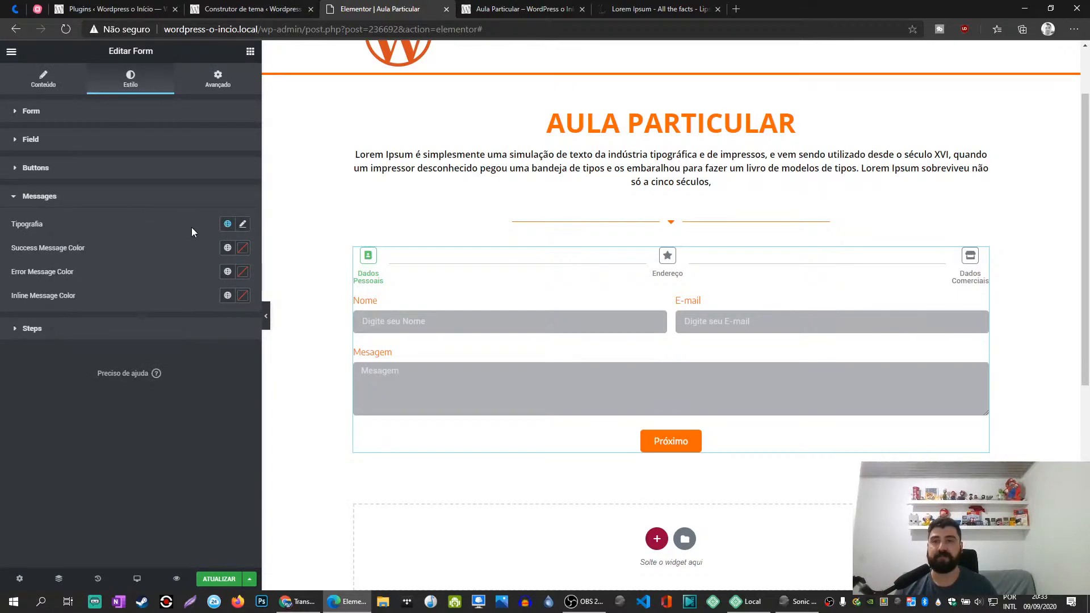
click(242, 248)
click(228, 248)
click(101, 320)
click(227, 272)
click(94, 324)
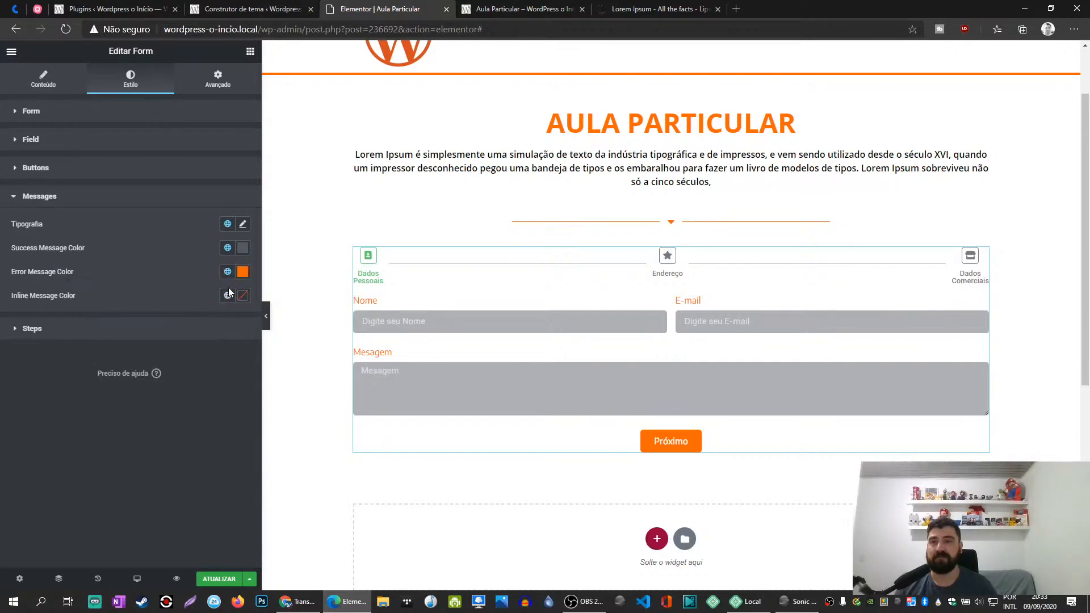
click(228, 248)
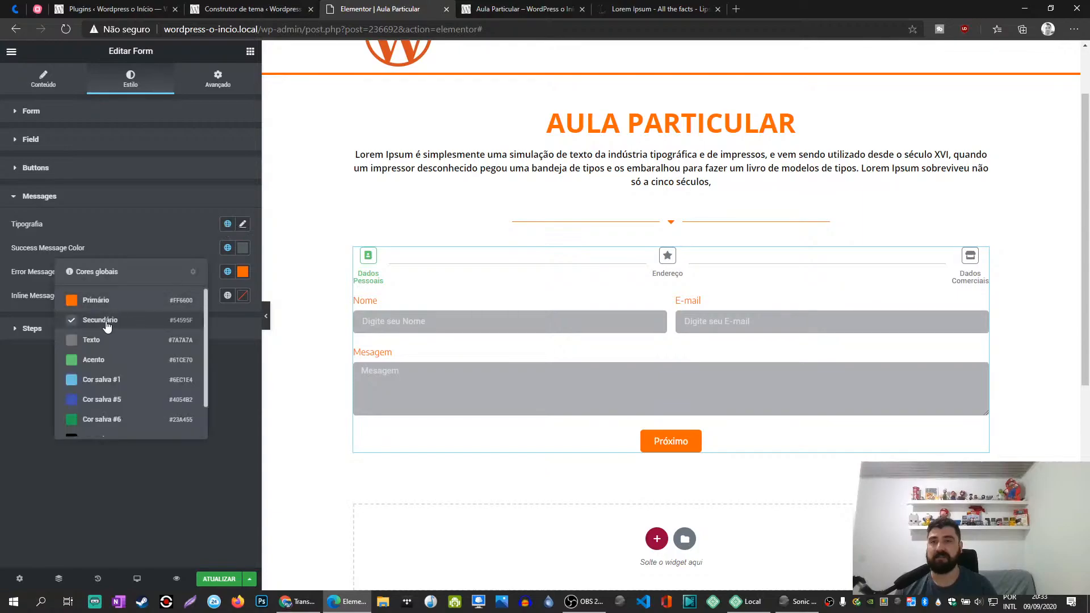
click(105, 298)
- Set the error message color to a custom red and the inline message color to the global Secundário color (#54595F)
click(228, 296)
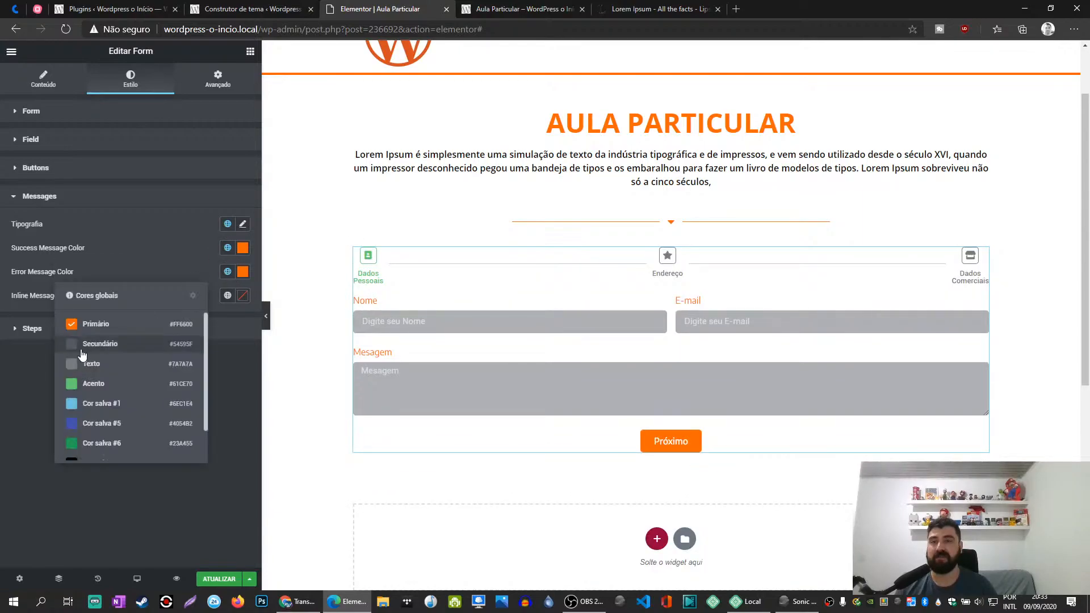
scroll(105, 388, down, 2)
scroll(105, 388, up, 2)
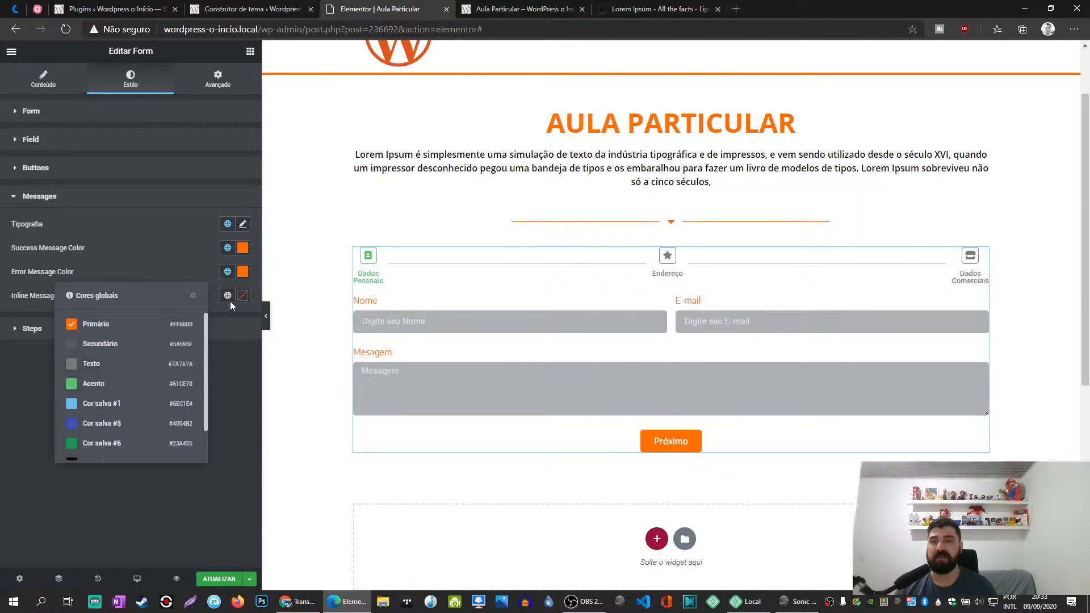
click(242, 272)
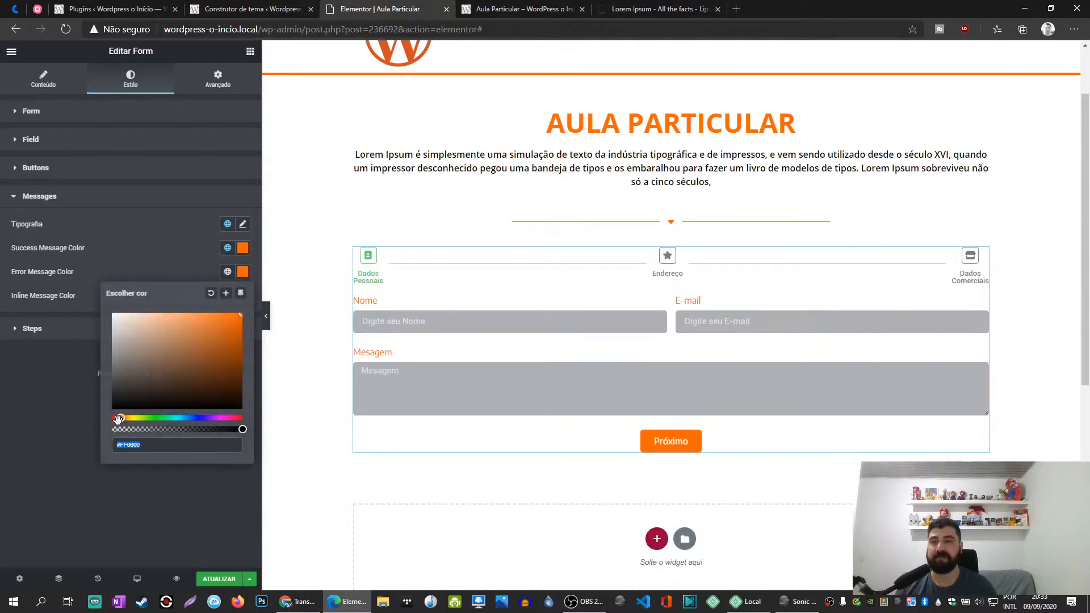
drag(118, 418, 100, 425)
click(89, 307)
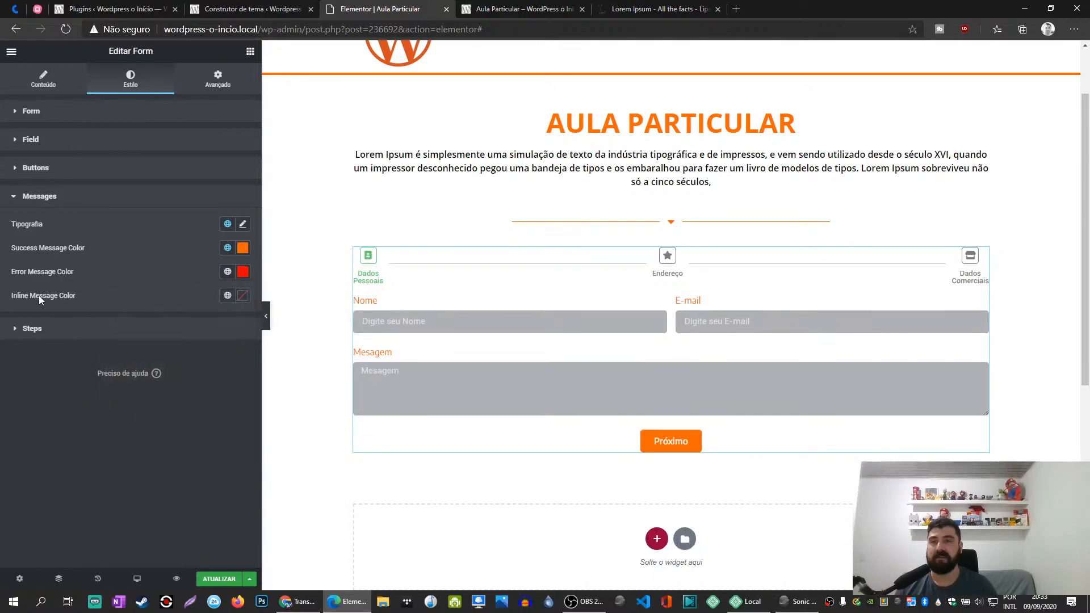
click(228, 295)
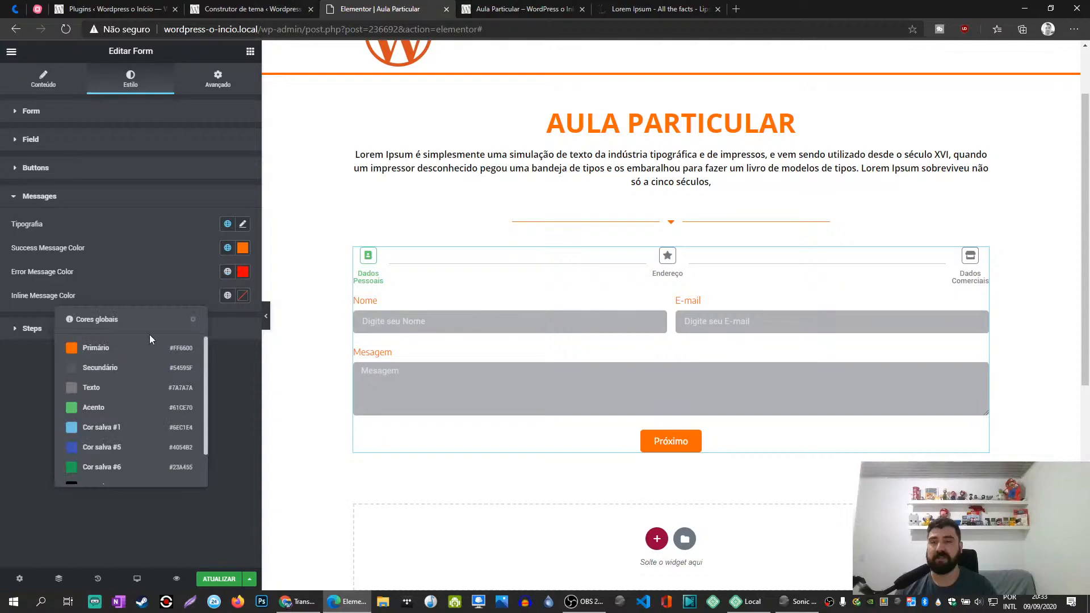
click(99, 372)
- In the Steps style settings, set the step labels' typography size to 20 px
click(32, 329)
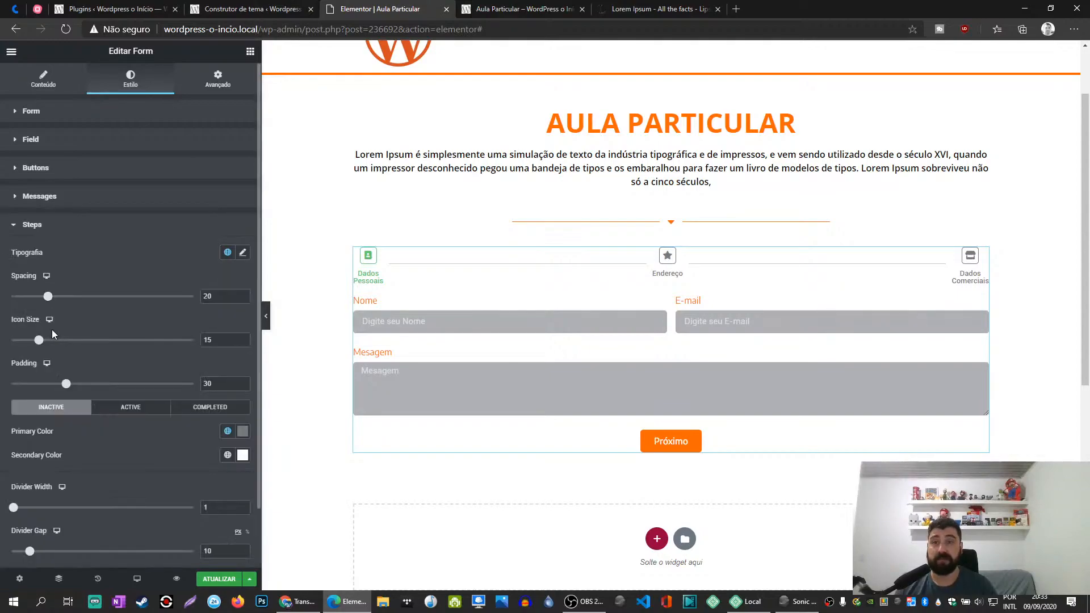
scroll(123, 299, down, 1)
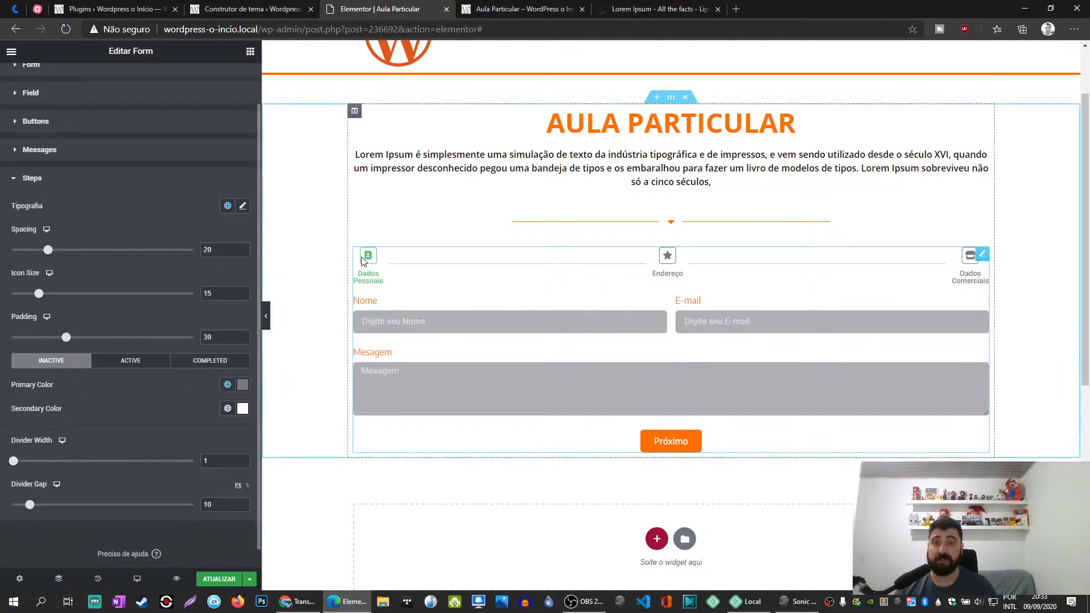
click(243, 206)
text(20)
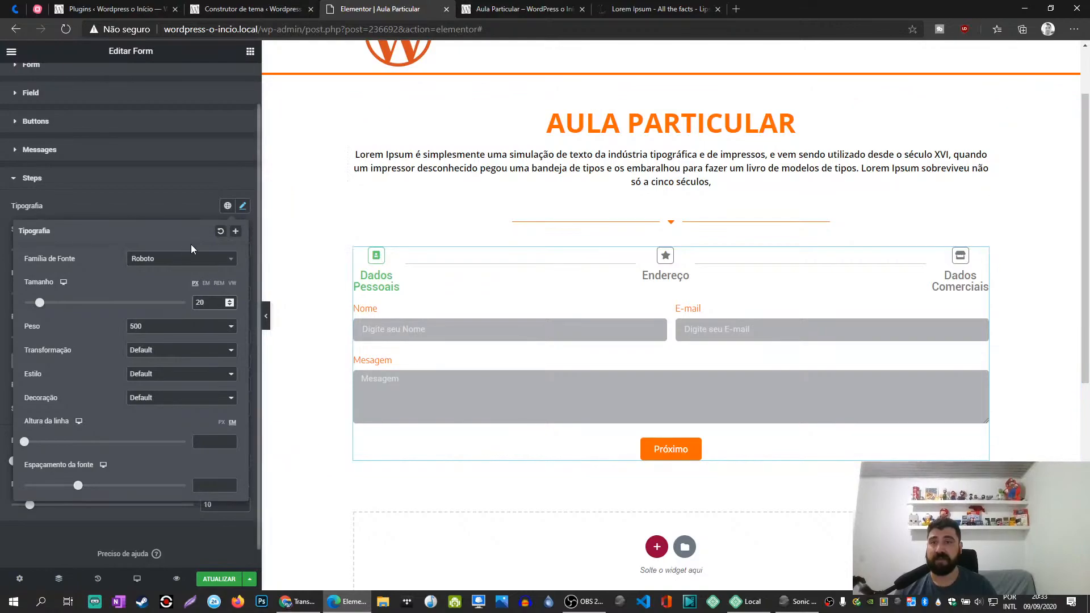
- Set the step labels' typography to the Encode Sans font family at 16 px
click(172, 261)
text(en)
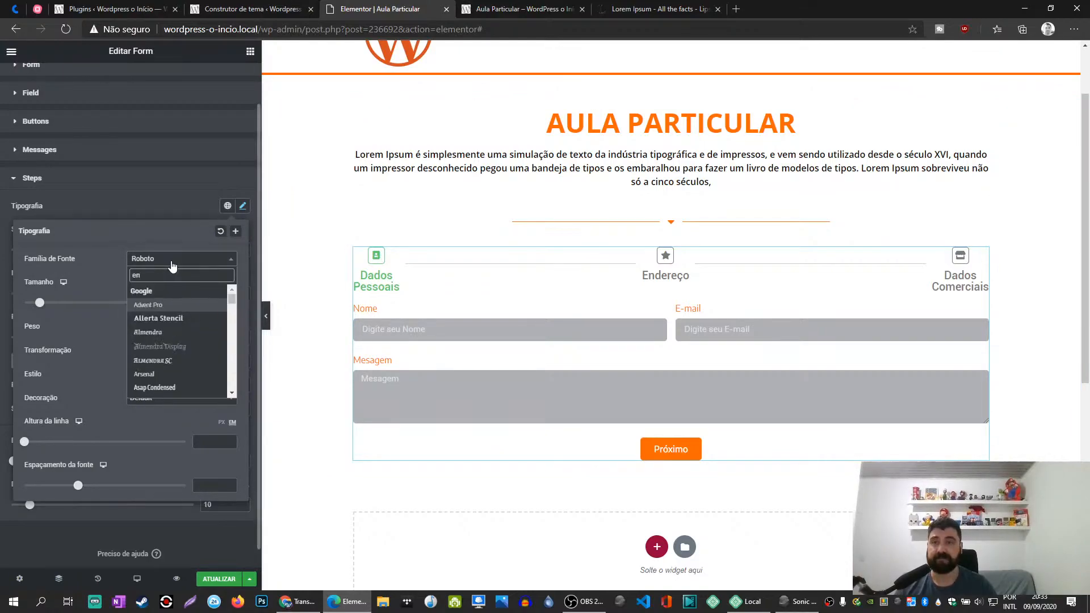
text(d)
key(BackSpace)
text(cod)
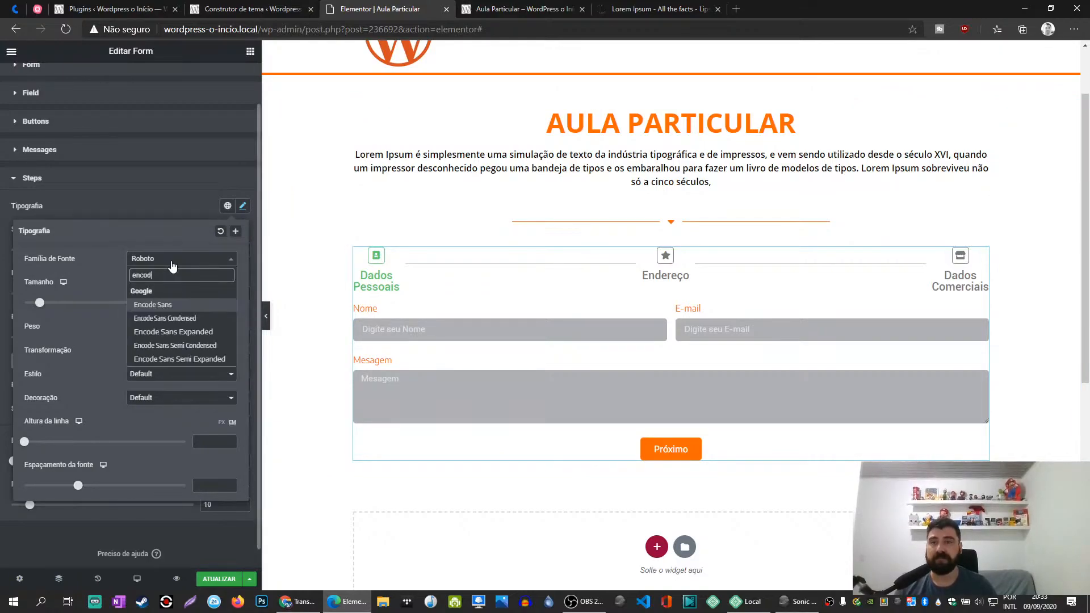
click(168, 306)
drag(213, 302, 181, 305)
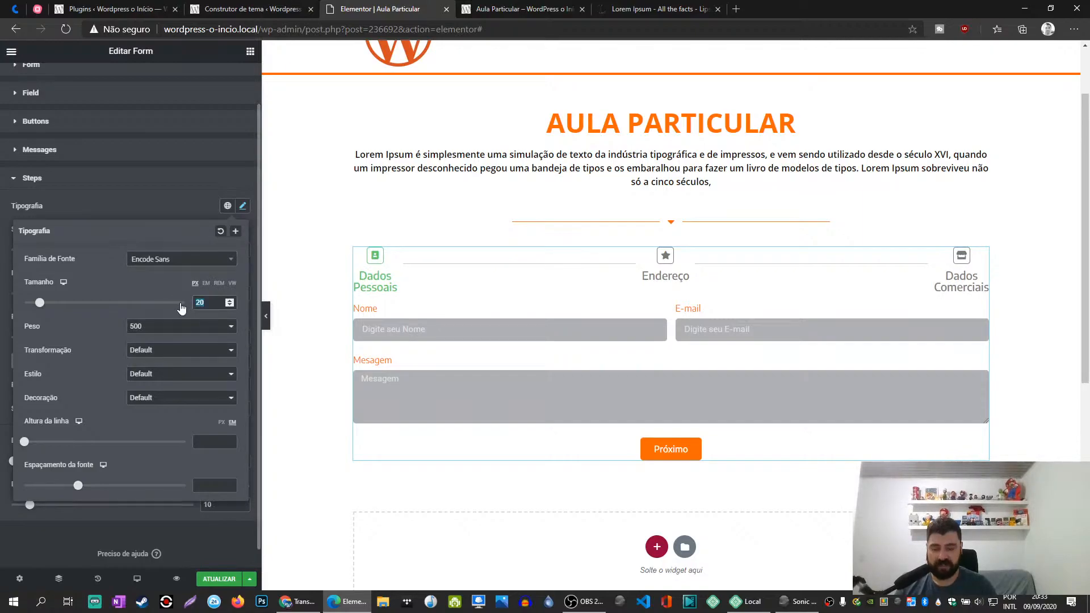
text(16)
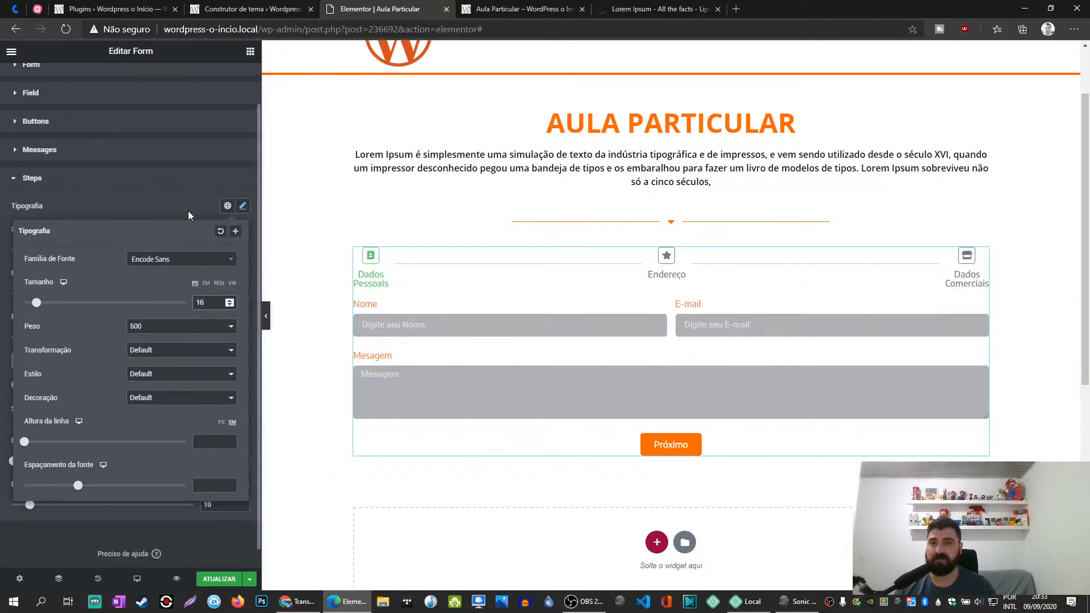
click(147, 353)
click(147, 354)
click(151, 216)
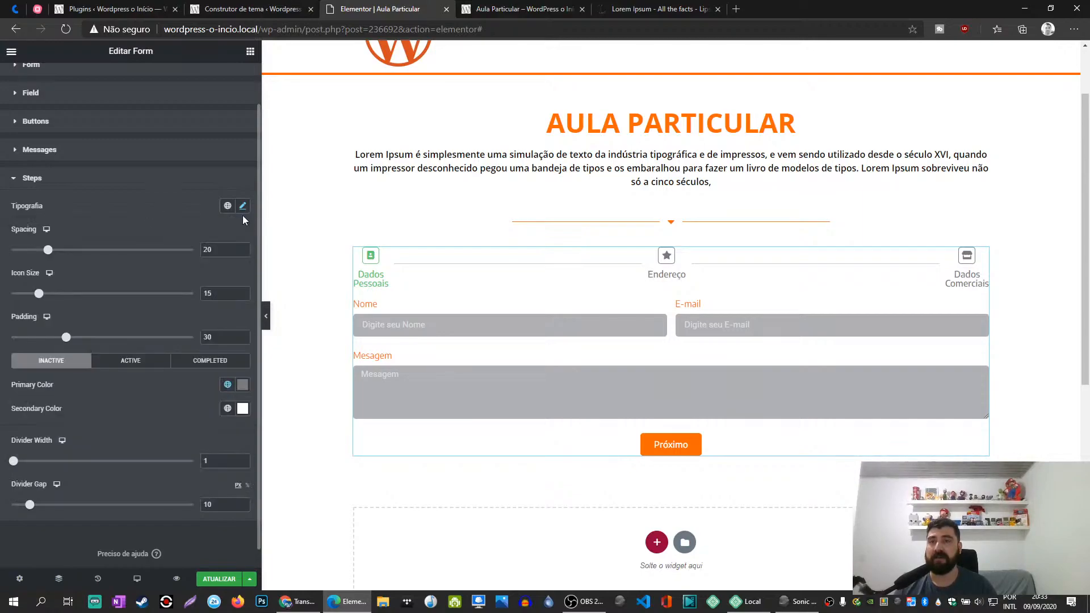
- In the Steps style settings, set the spacing to 50, the icon size to about 58 and the padding to about 67
click(227, 205)
click(218, 183)
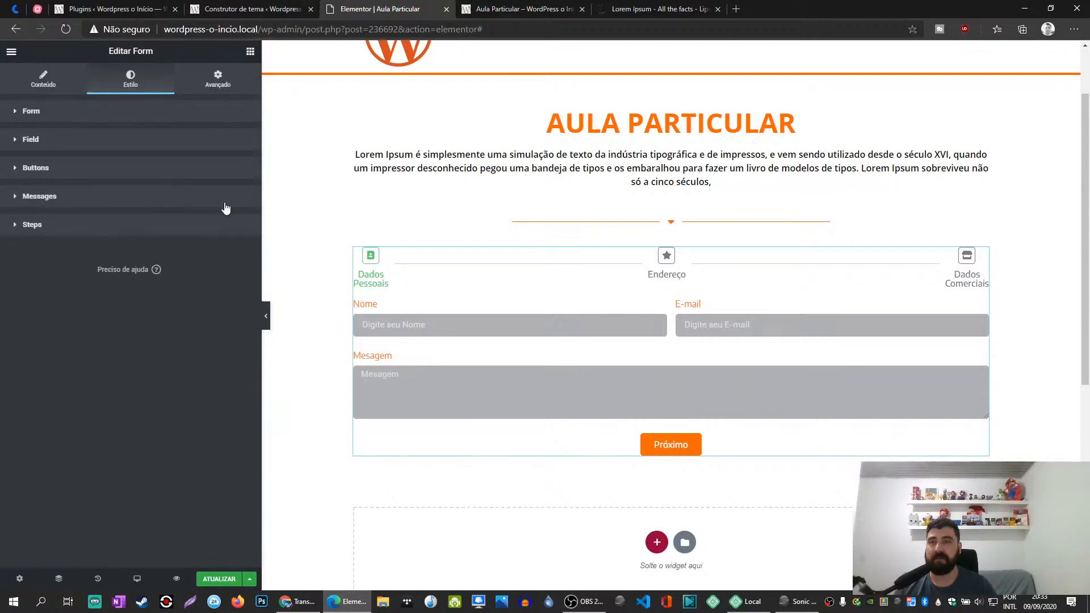
click(179, 230)
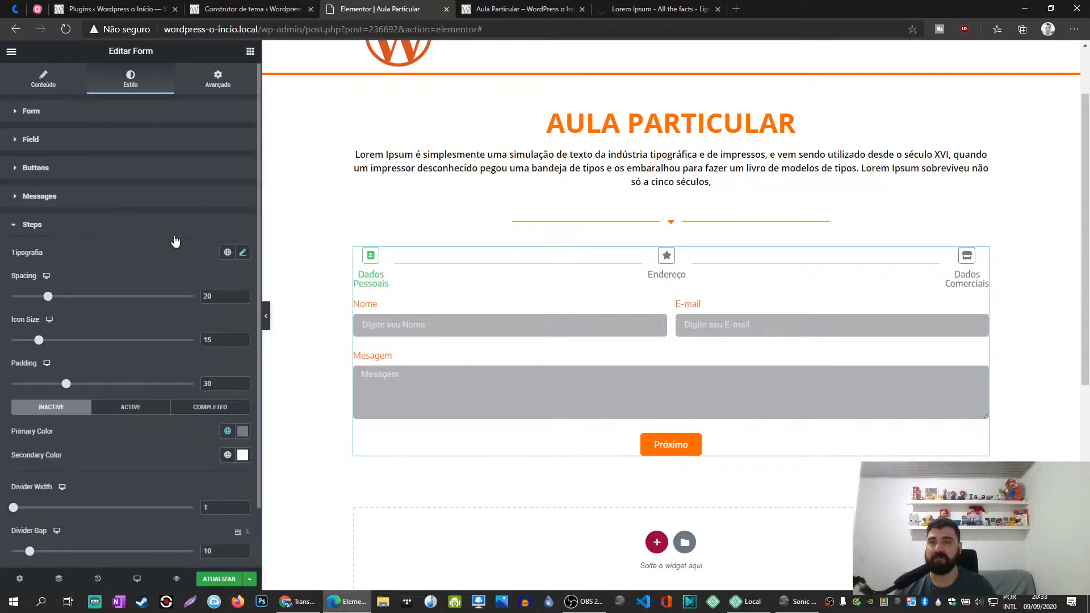
drag(47, 300, 101, 300)
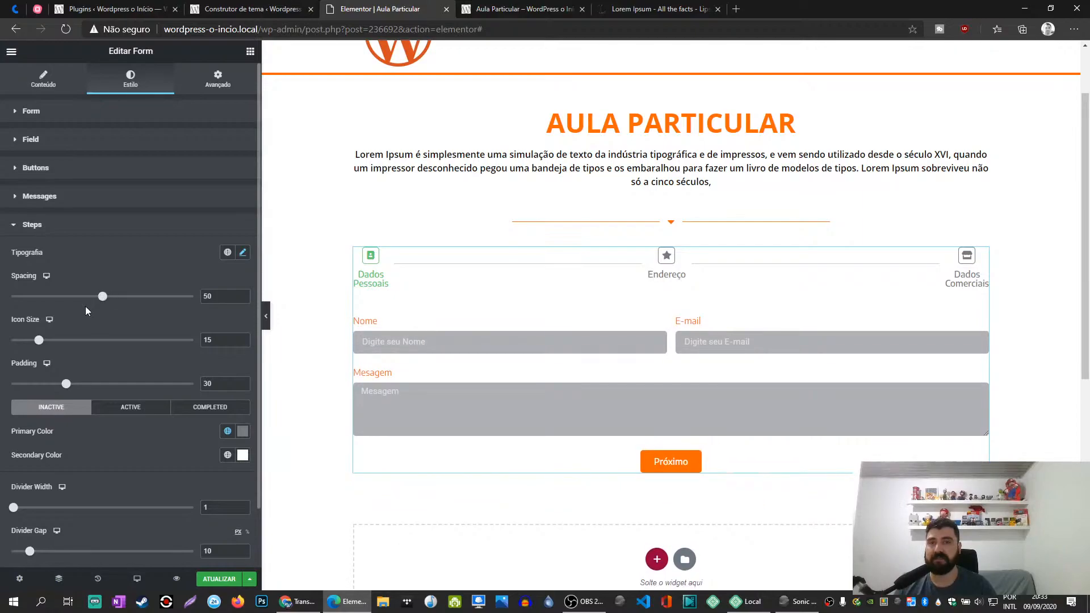
mouse_move(41, 346)
mouse_down()
mouse_move(68, 346)
mouse_move(32, 344)
mouse_move(50, 342)
mouse_up()
drag(71, 389, 104, 395)
drag(52, 344, 71, 349)
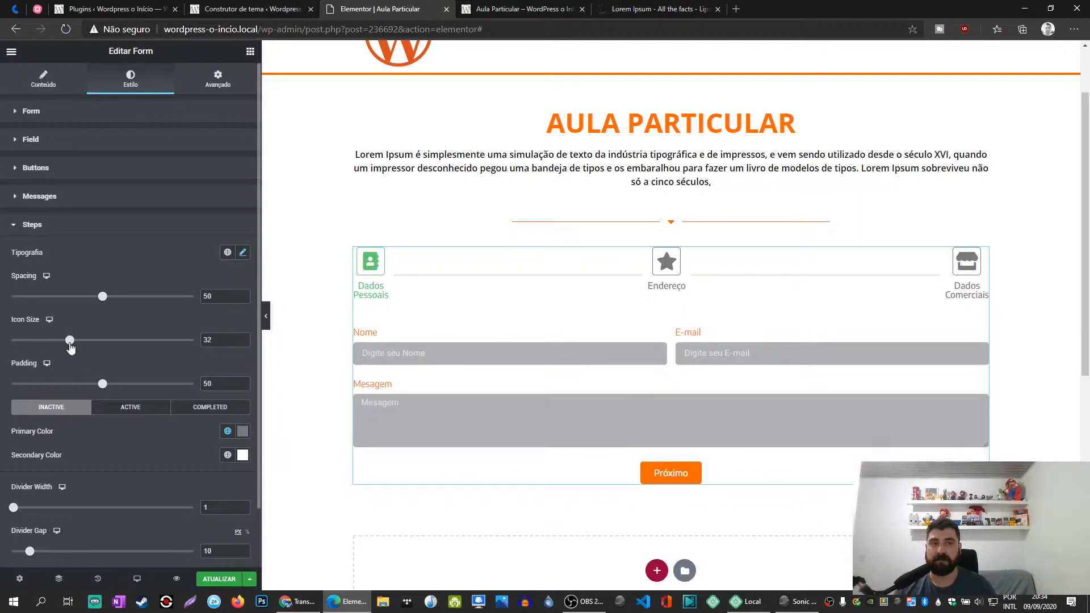
drag(104, 388, 134, 390)
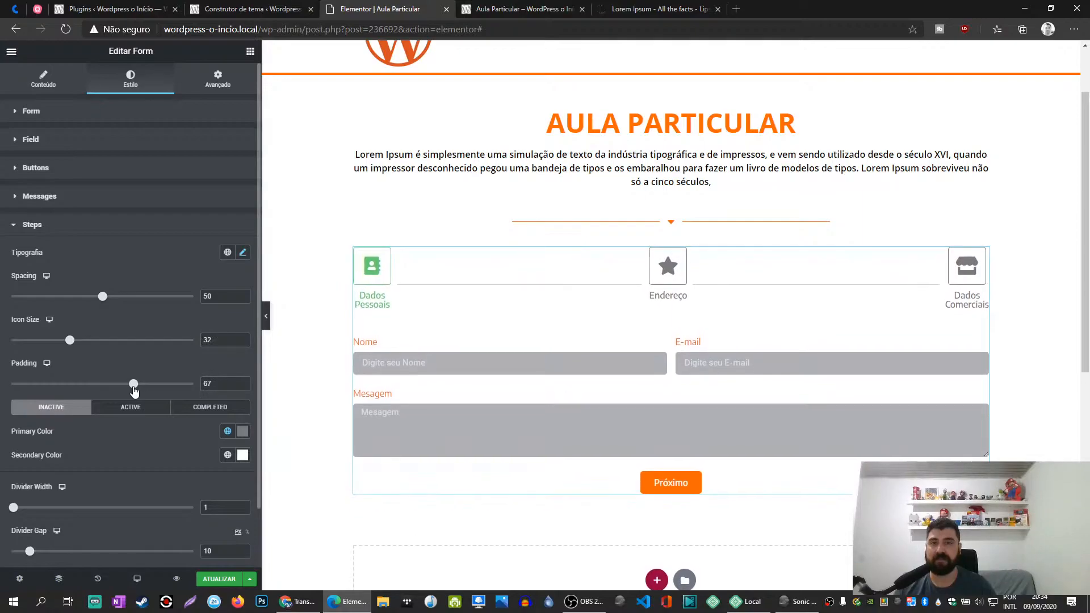
drag(71, 341, 117, 341)
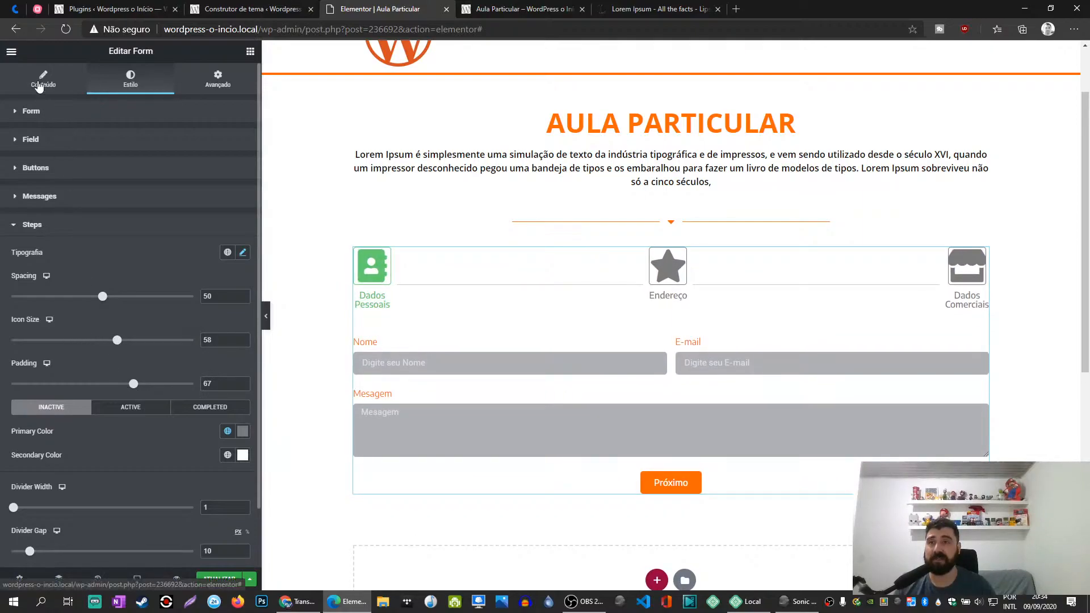
- In the form's Steps Settings, set the step icon shape to None
click(76, 91)
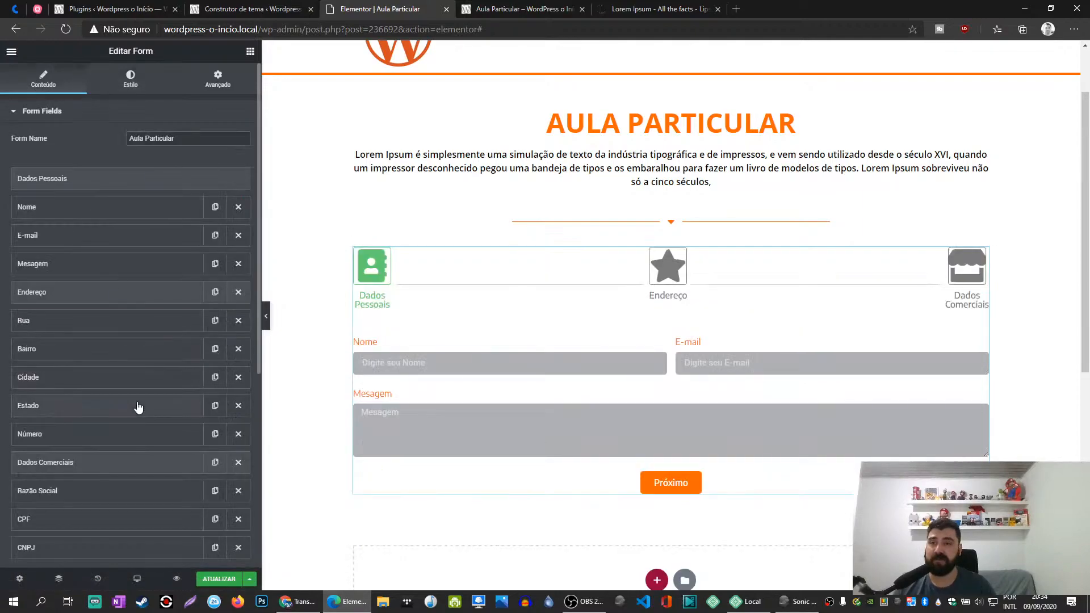
scroll(138, 408, down, 6)
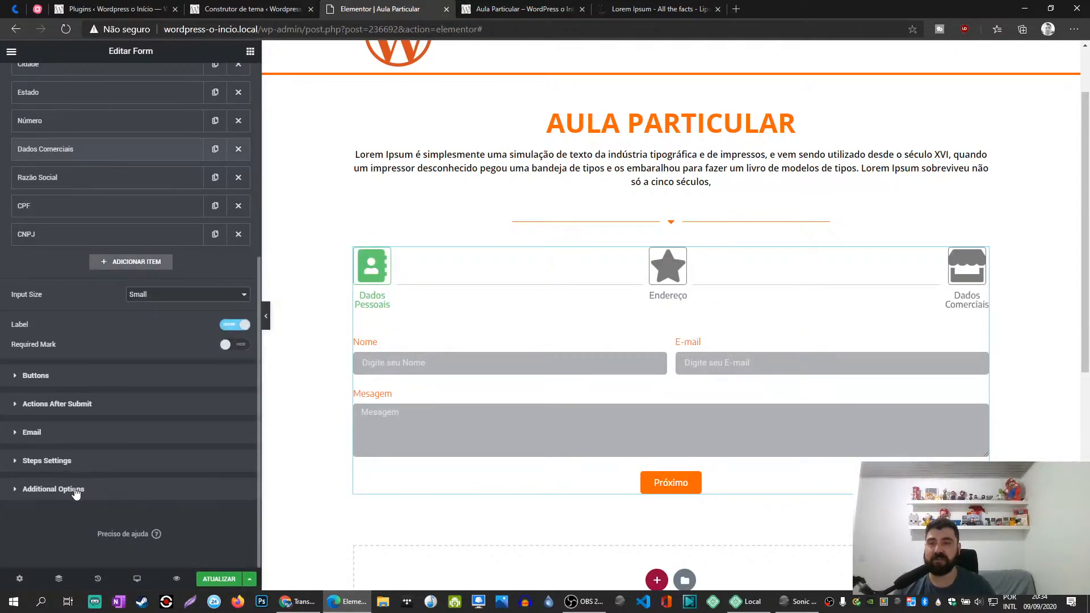
click(73, 461)
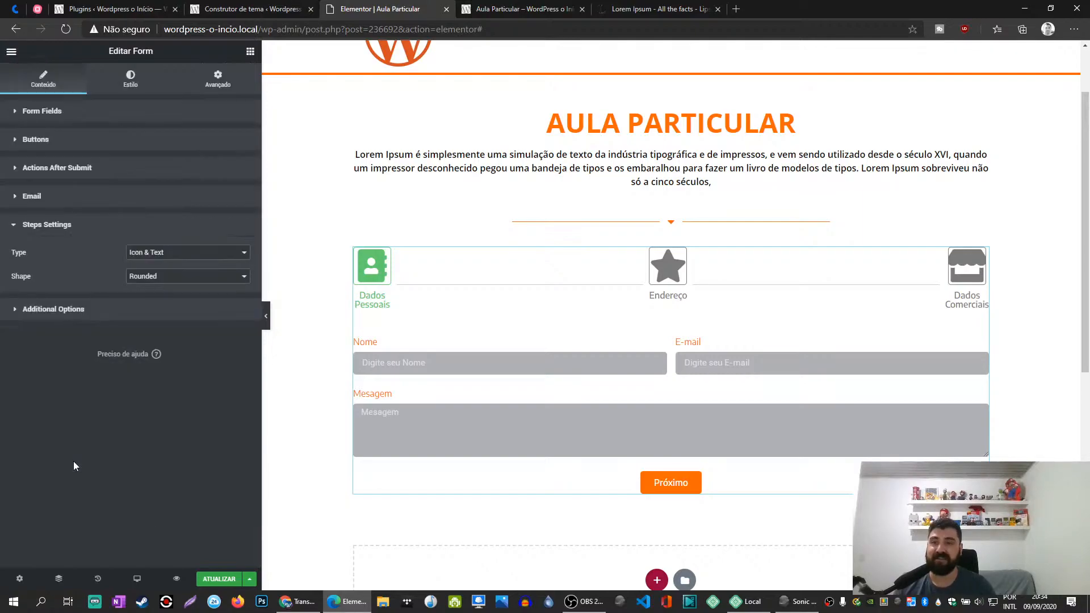
click(158, 289)
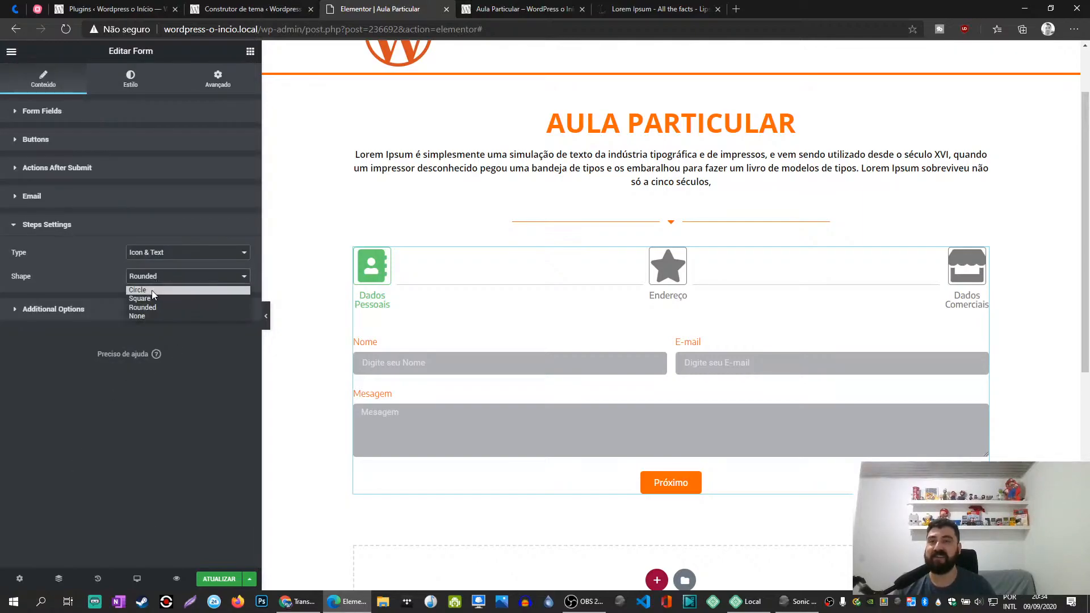
click(148, 316)
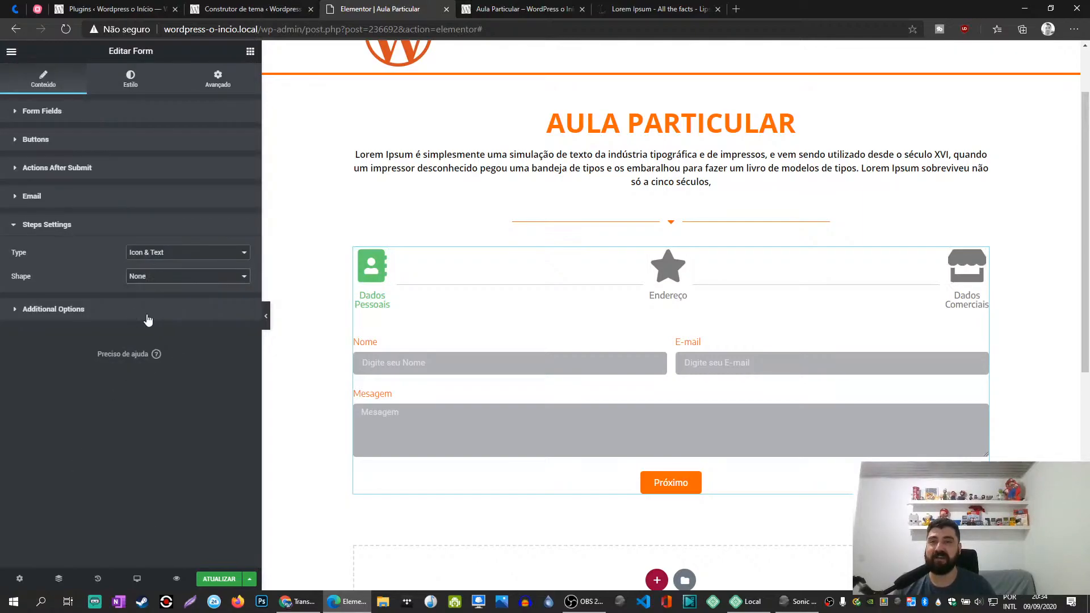
click(130, 83)
click(48, 86)
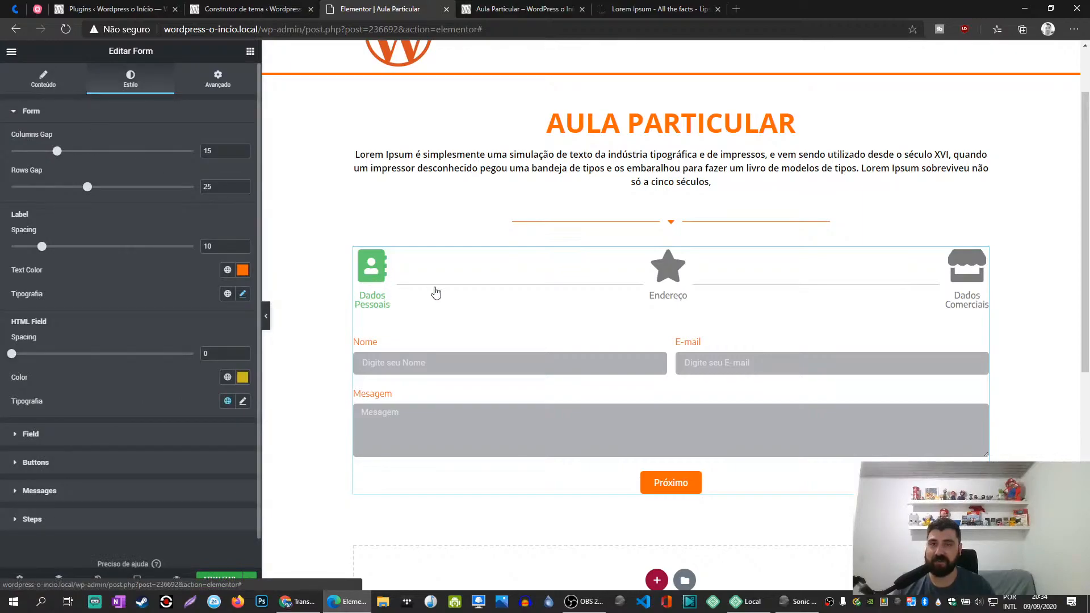
scroll(73, 237, down, 5)
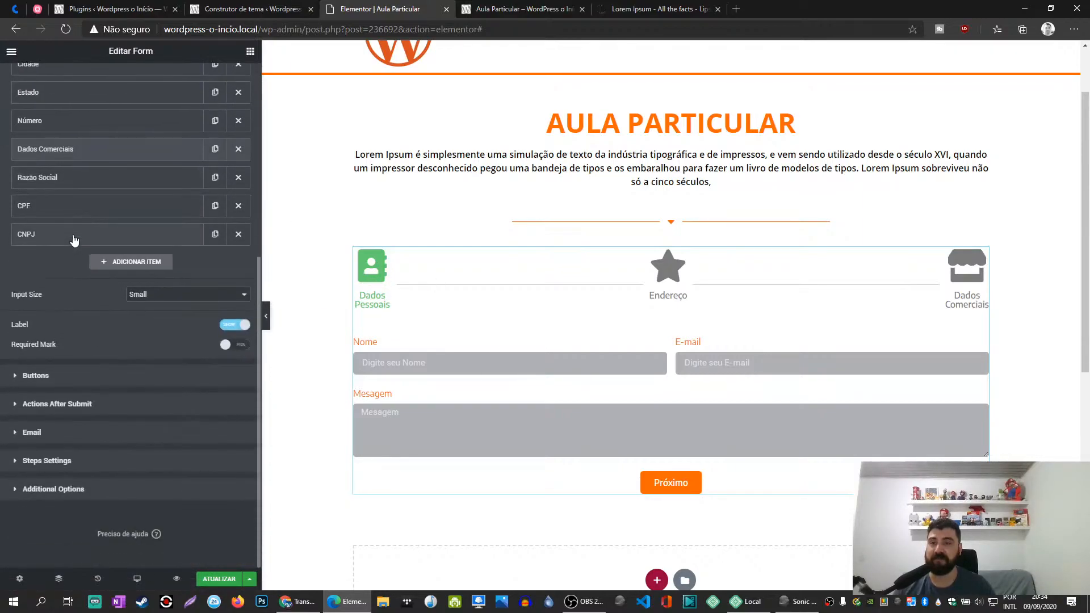
click(53, 462)
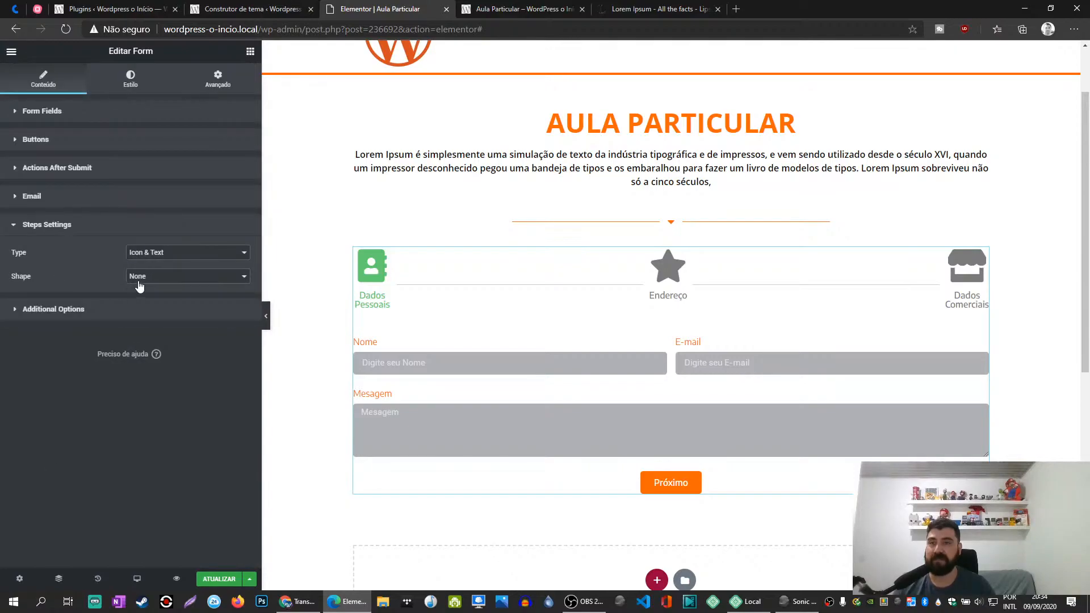
- In the Steps style settings, increase the padding to 80 and set the icon size to 60
click(131, 80)
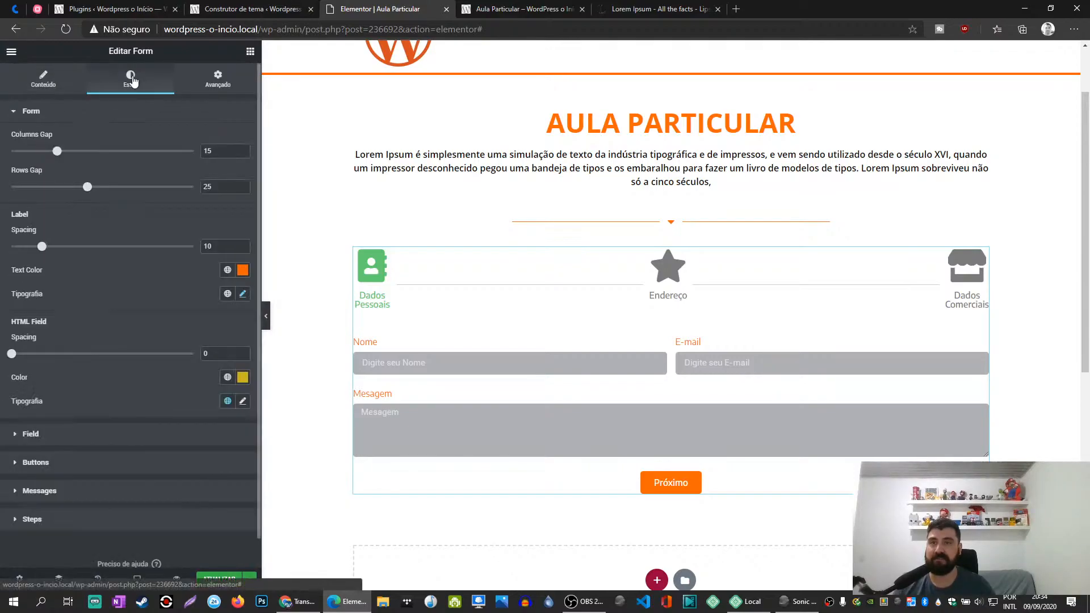
click(33, 519)
drag(135, 391, 159, 391)
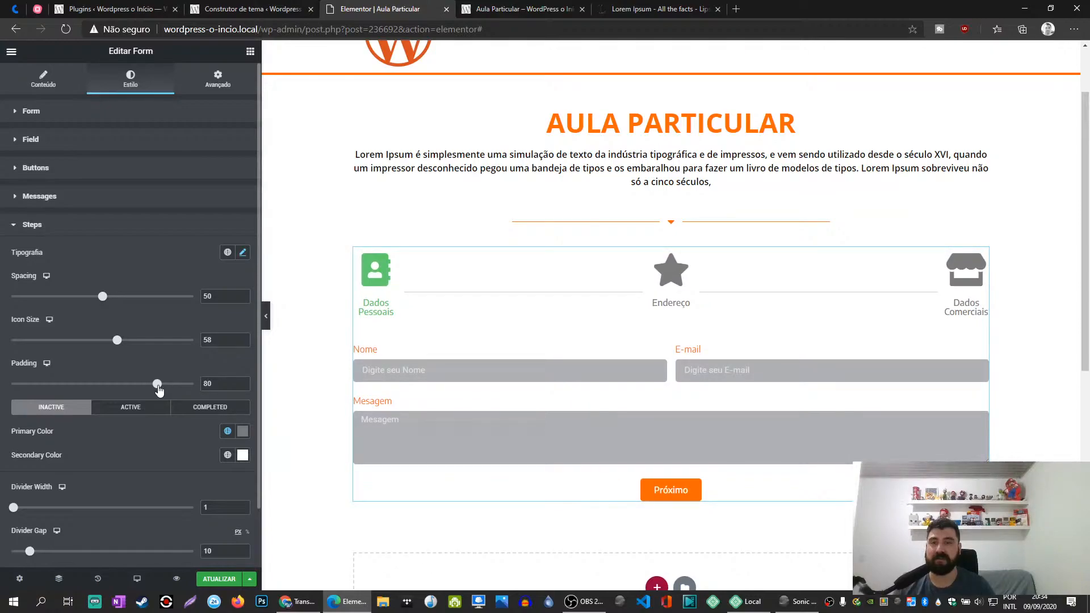
click(126, 340)
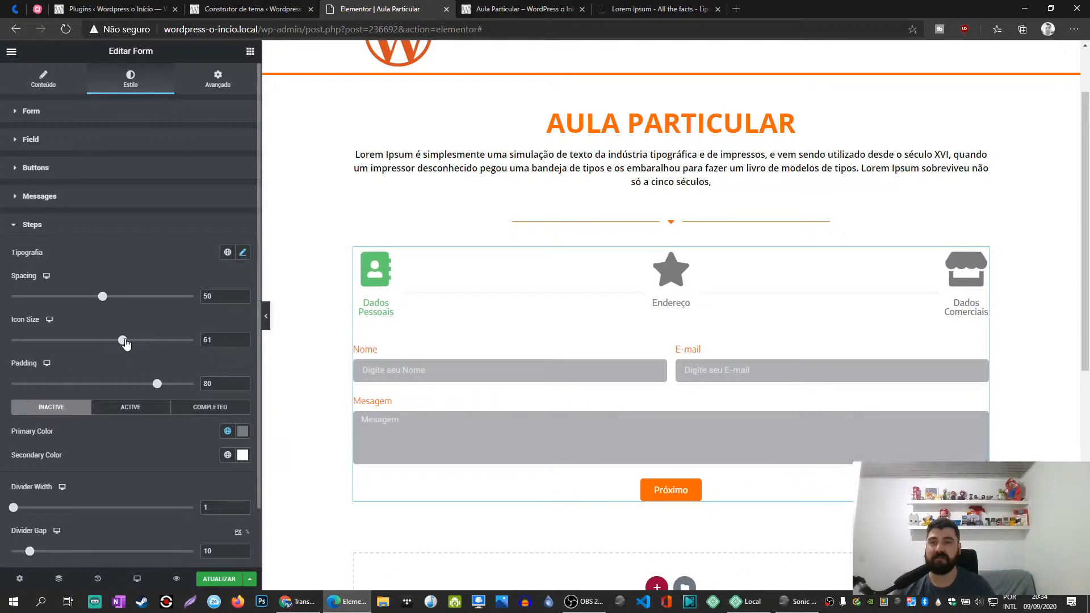
mouse_move(102, 299)
mouse_down()
mouse_move(112, 303)
mouse_move(102, 304)
mouse_up()
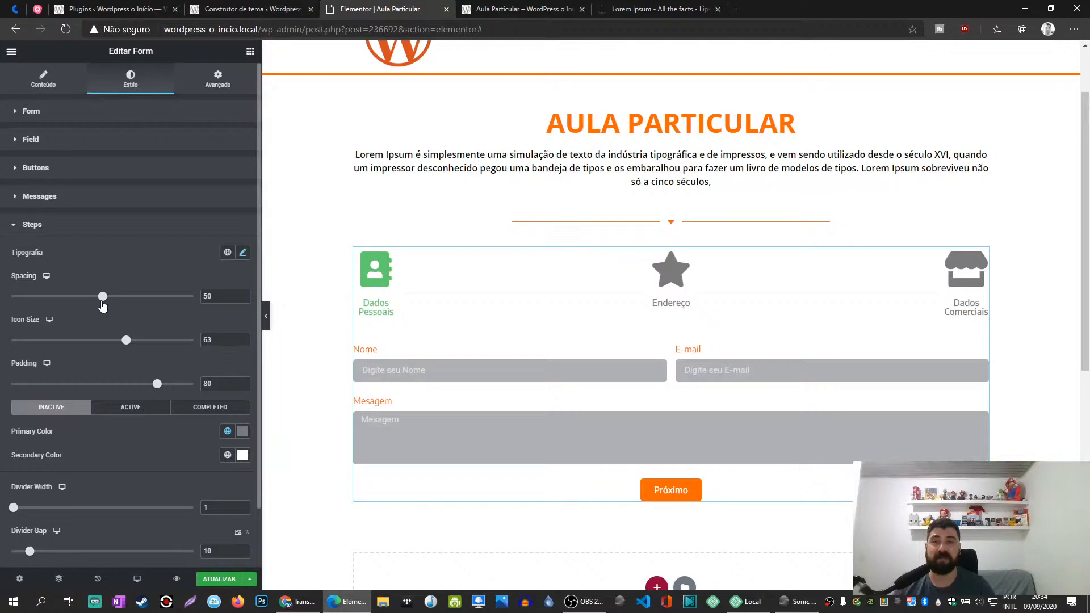
click(124, 341)
drag(123, 342, 129, 349)
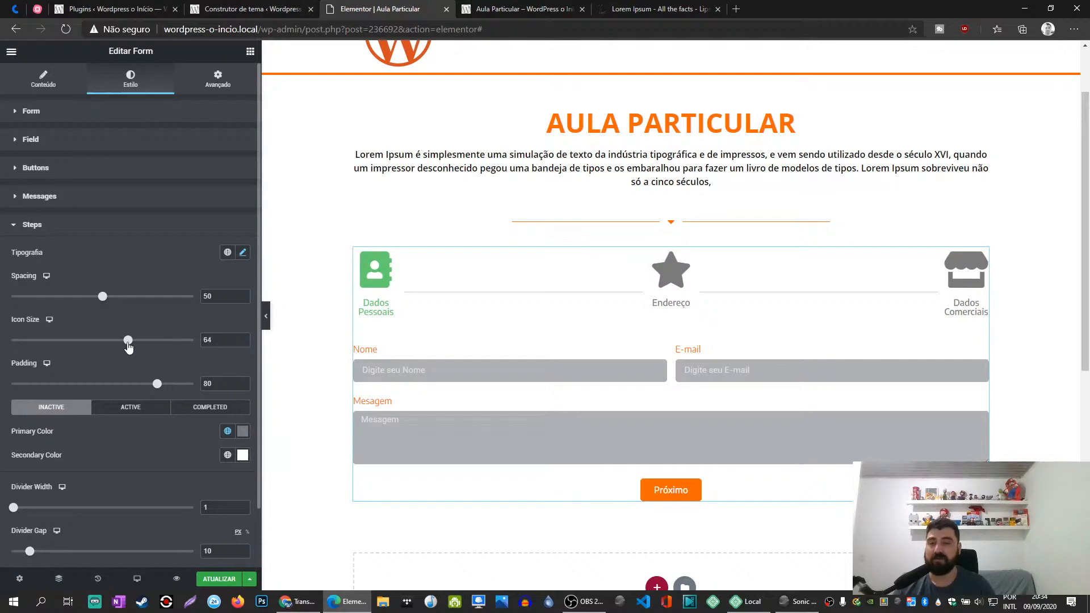
drag(128, 347, 119, 349)
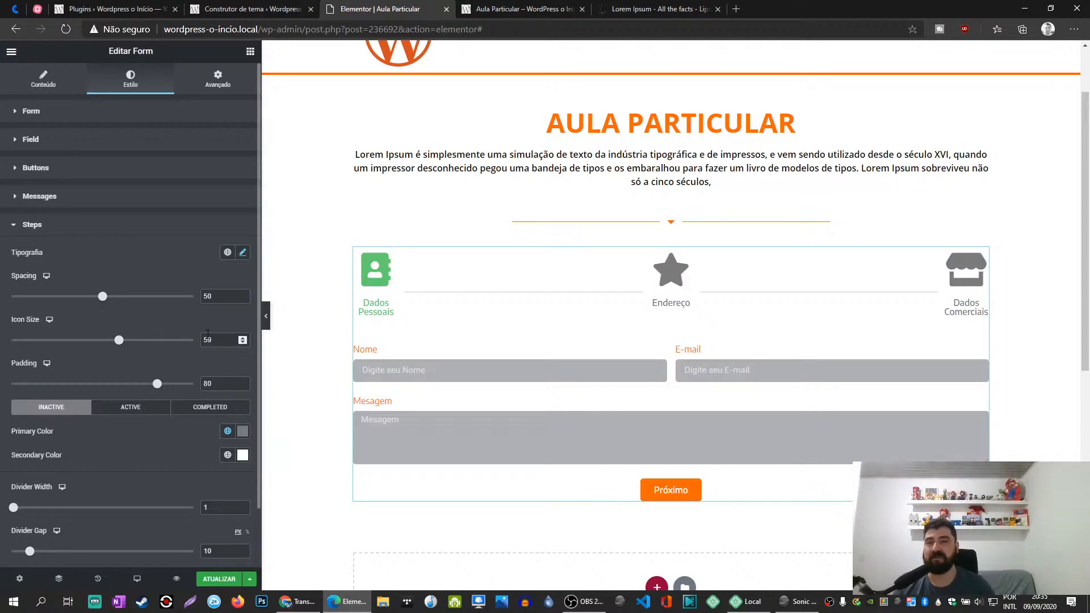
key(Up)
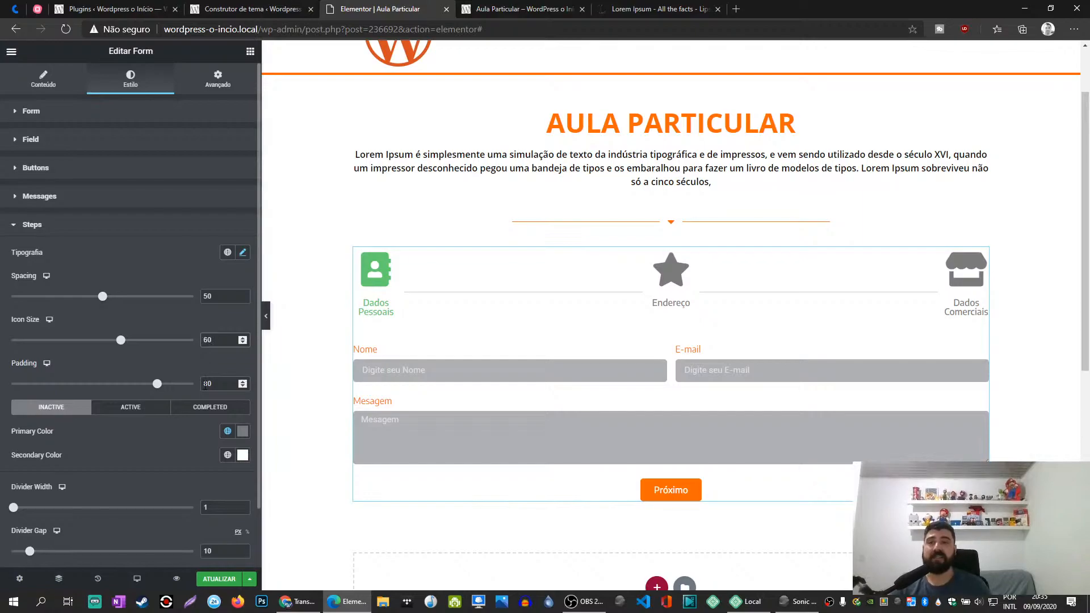
- Set the active steps' primary color to global Primário (#FF6600) and the completed steps' primary color to Cor salva #1 (#6EC1E4)
scroll(154, 392, down, 2)
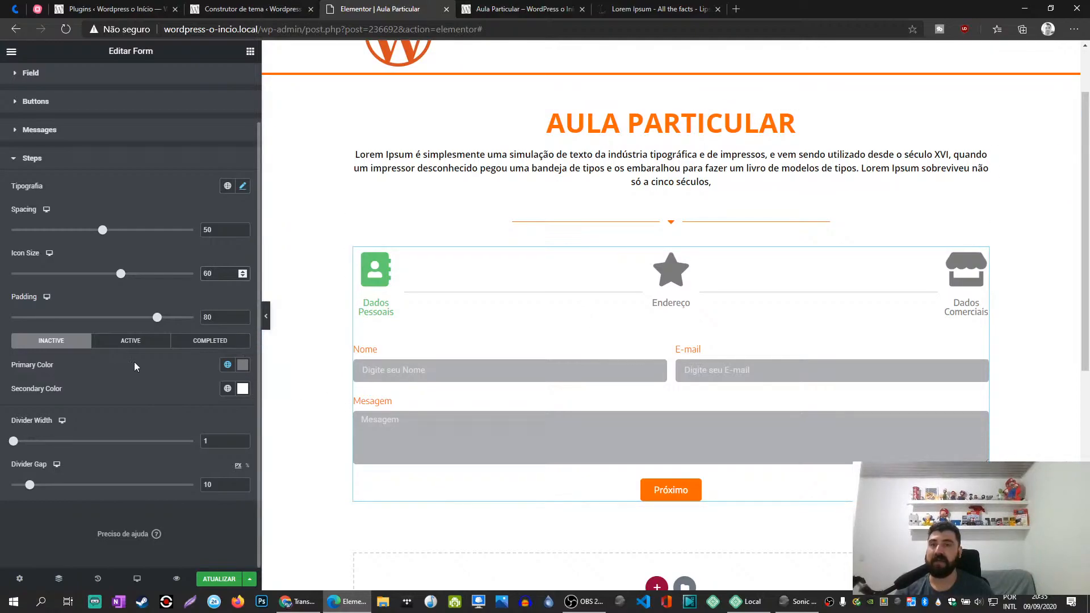
click(128, 347)
click(228, 365)
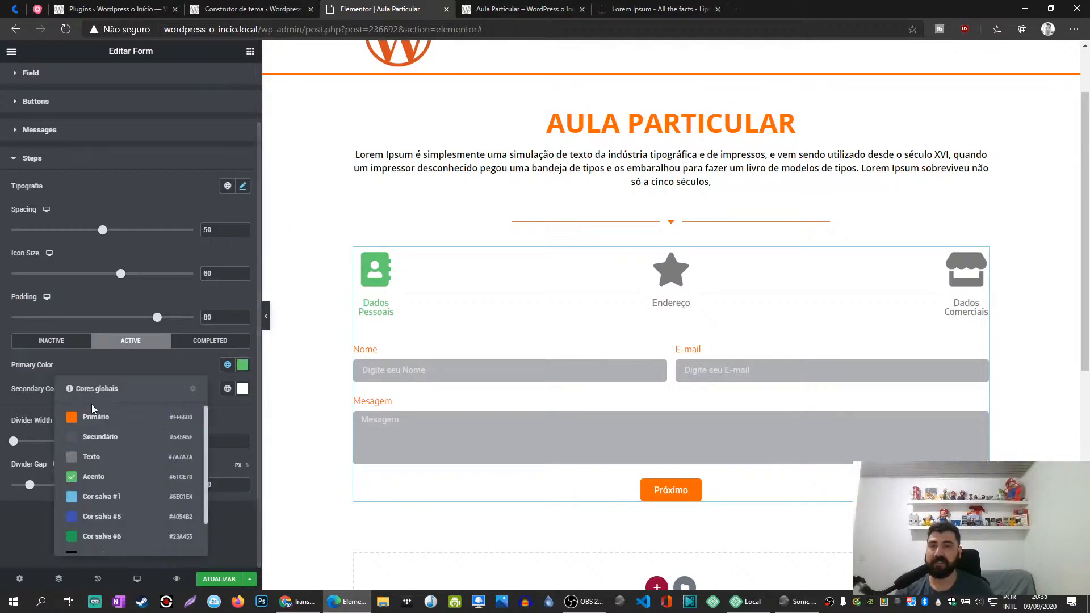
click(93, 421)
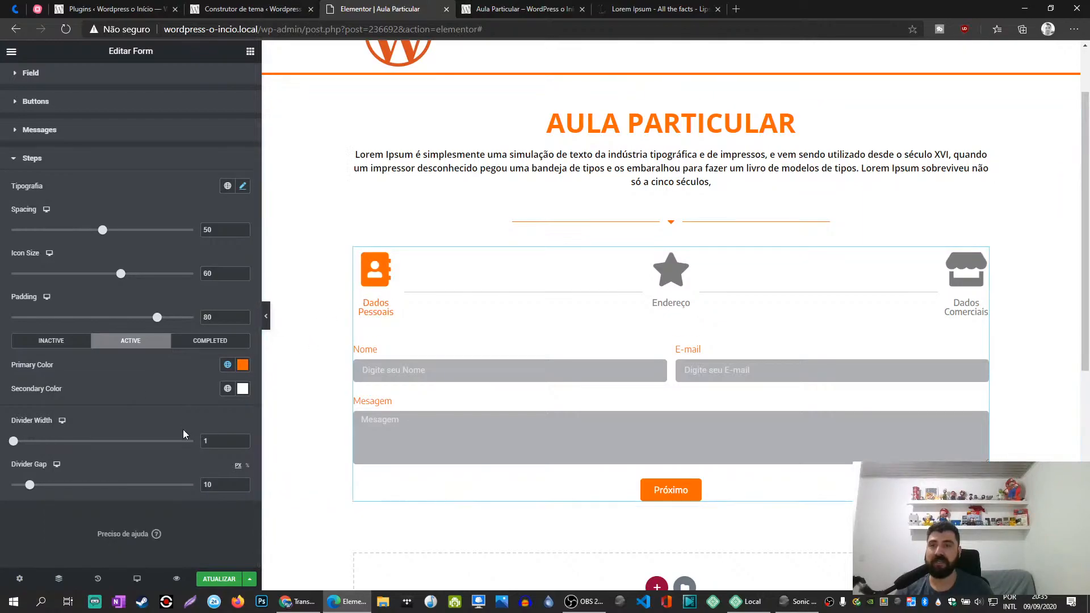
click(193, 343)
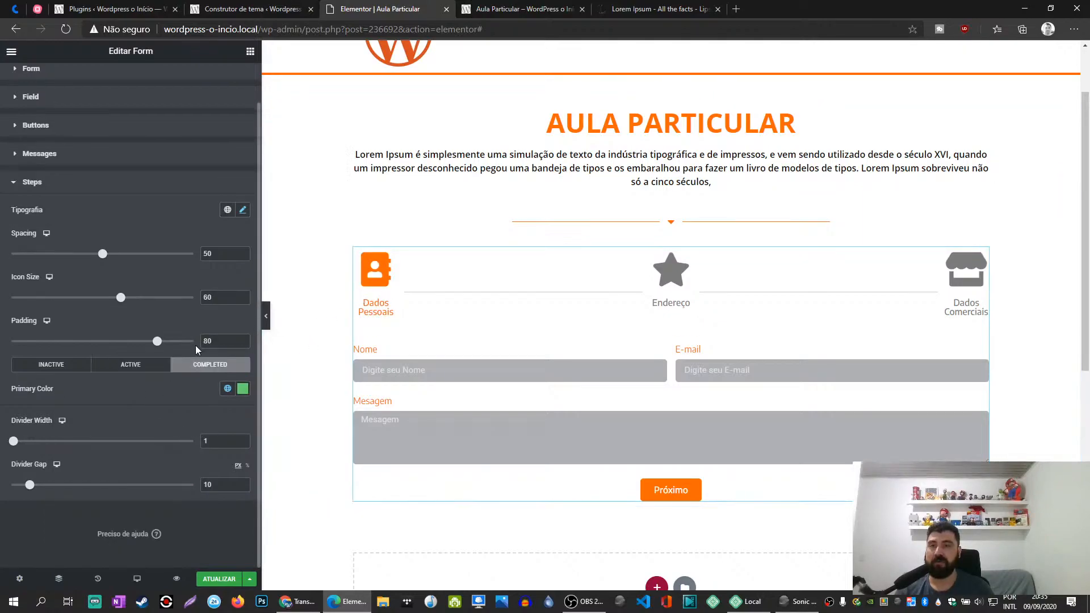
click(228, 390)
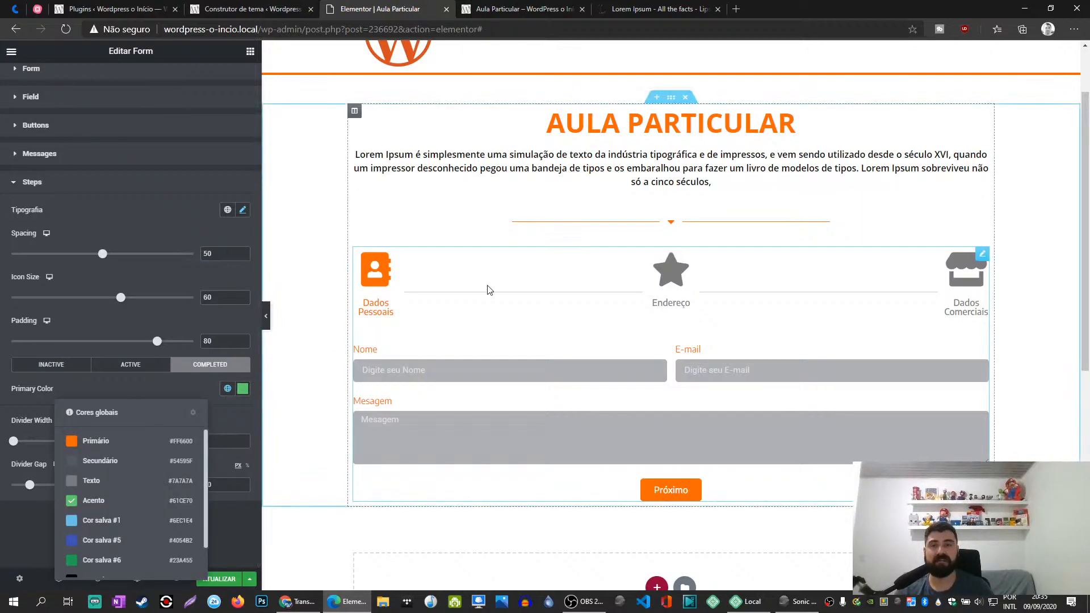
click(94, 520)
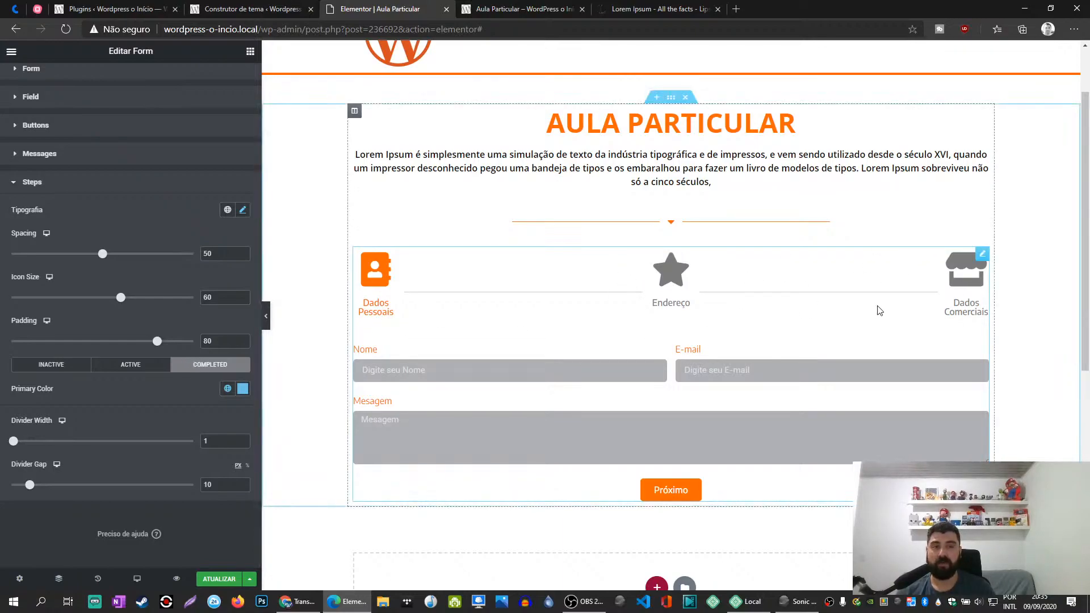
- Set the steps' divider width to 3 and divider gap to 50 px, and save the page
mouse_move(12, 447)
mouse_down()
mouse_move(140, 448)
mouse_move(16, 450)
mouse_up()
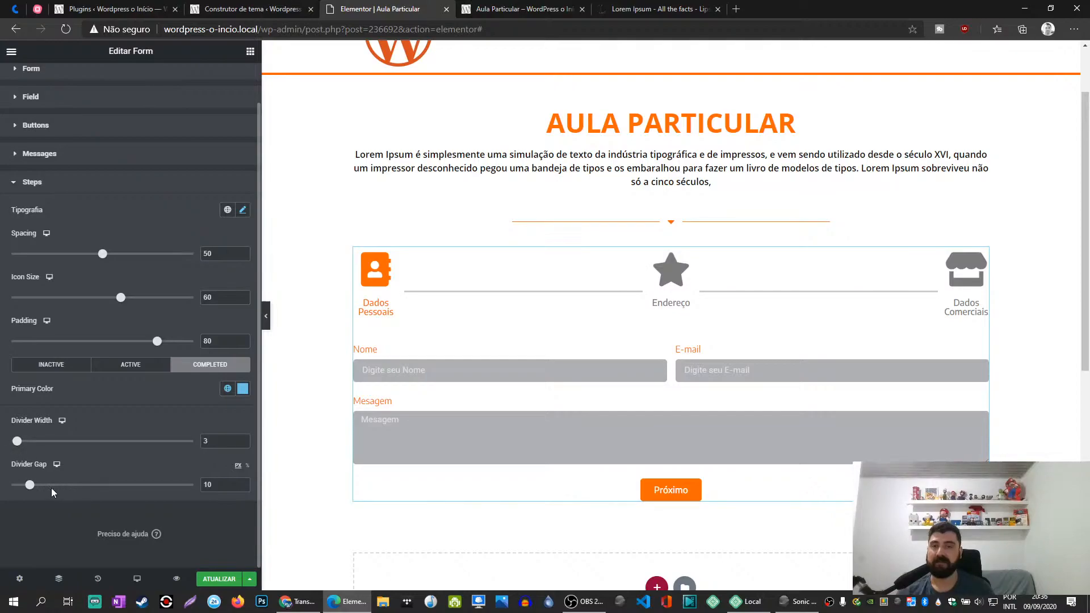
drag(29, 492, 105, 500)
click(218, 580)
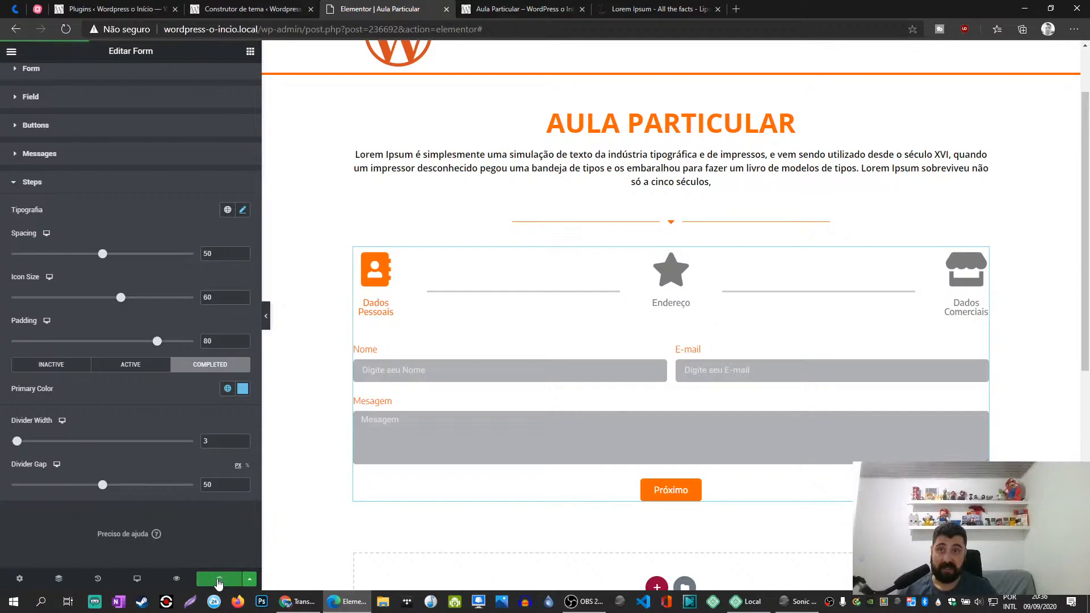
- Reload the published Aula Particular page and test the form by advancing through Dados Pessoais, Endereço and Dados Comerciais and submitting it
click(525, 8)
key(F5)
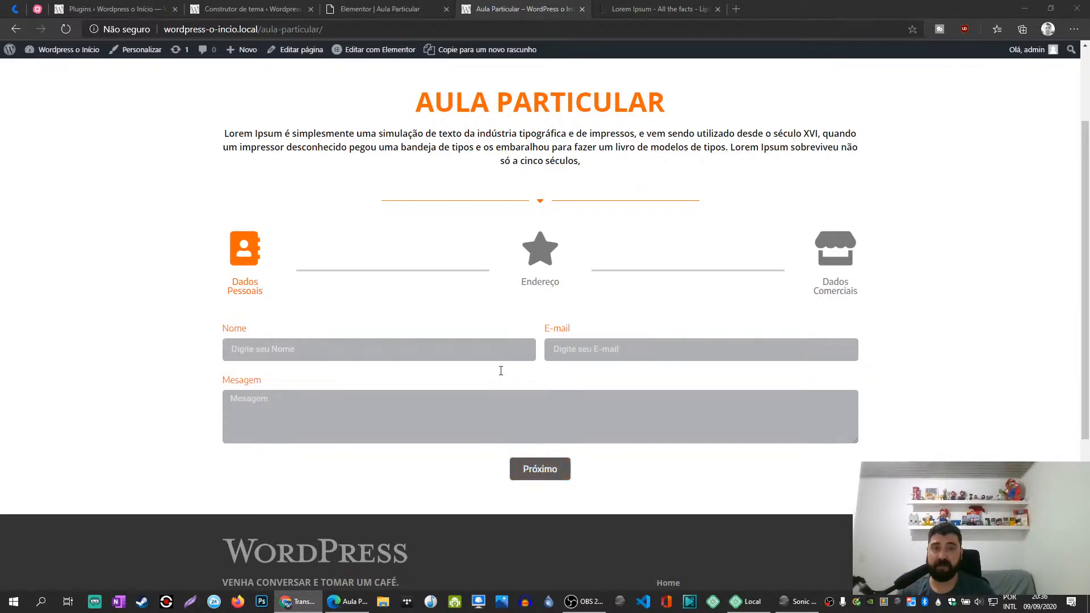
click(537, 476)
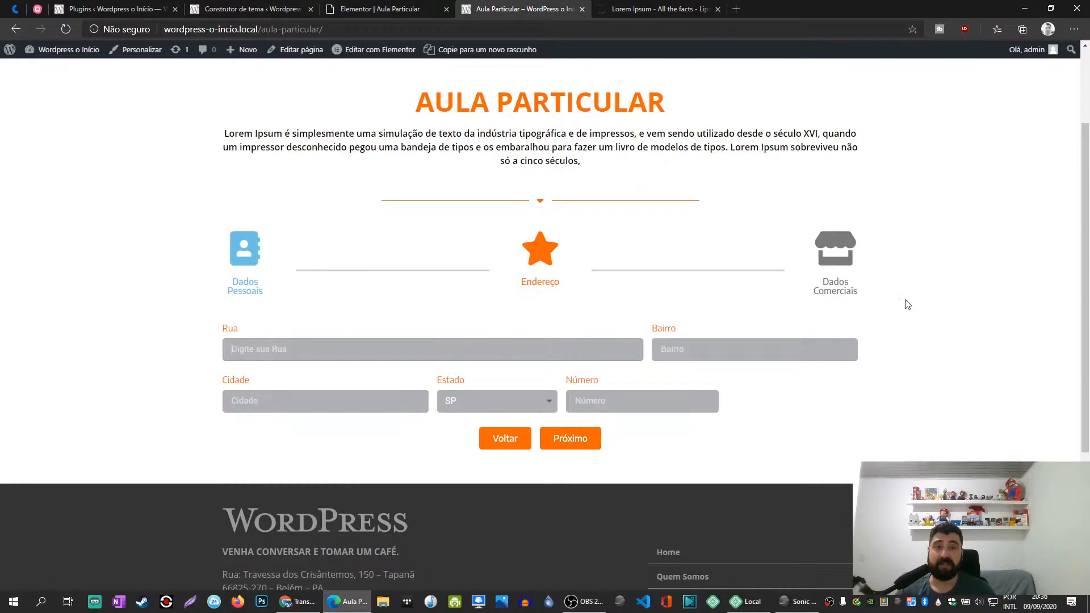
click(555, 446)
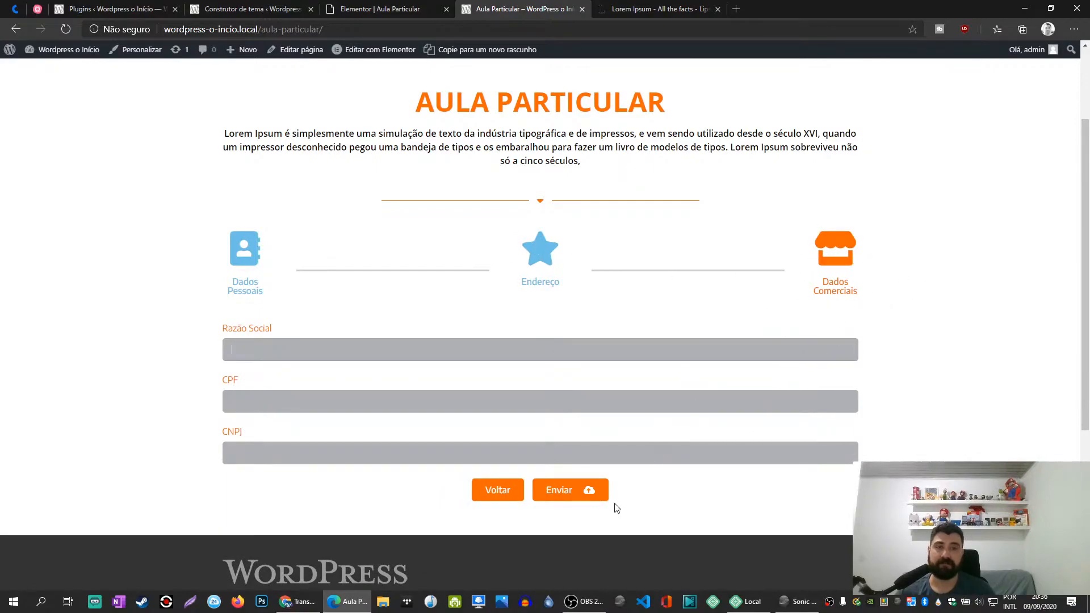
click(563, 499)
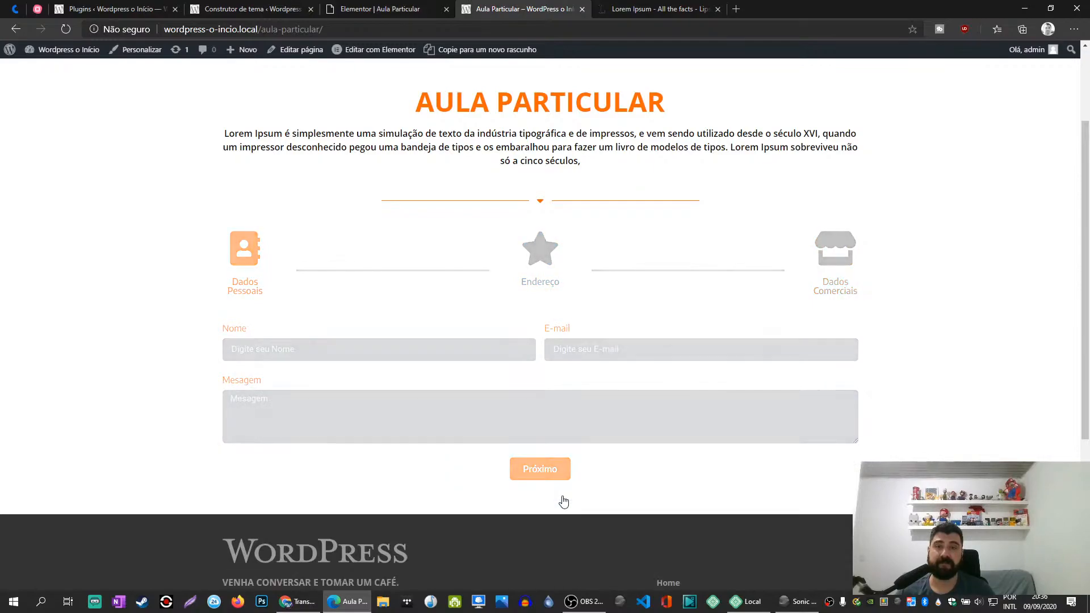
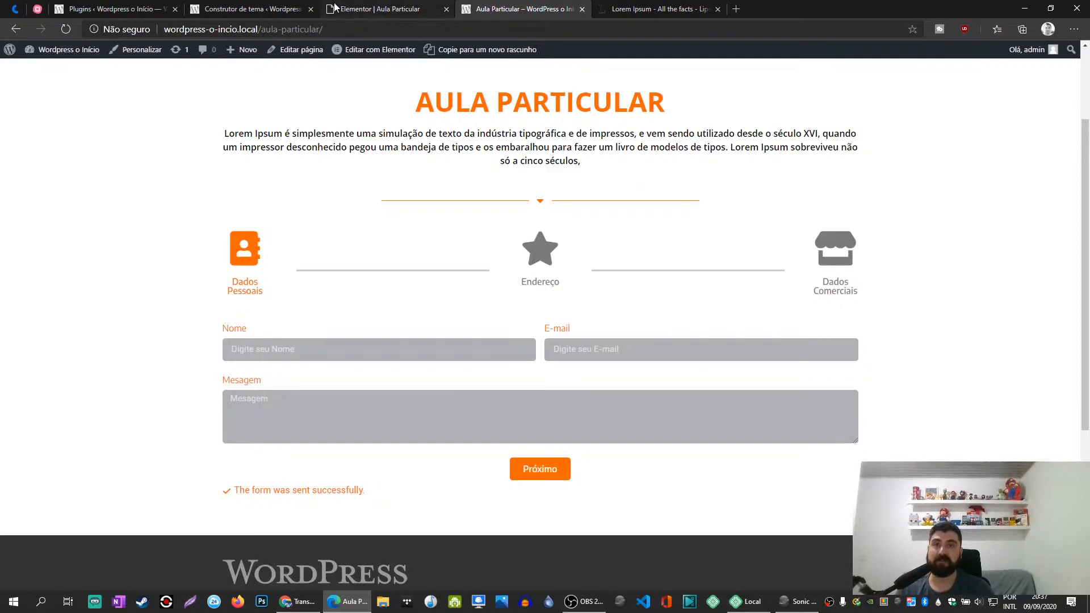
- Go to the site's Home page and close the Aula Particular editor and Lorem Ipsum tabs
scroll(366, 125, up, 2)
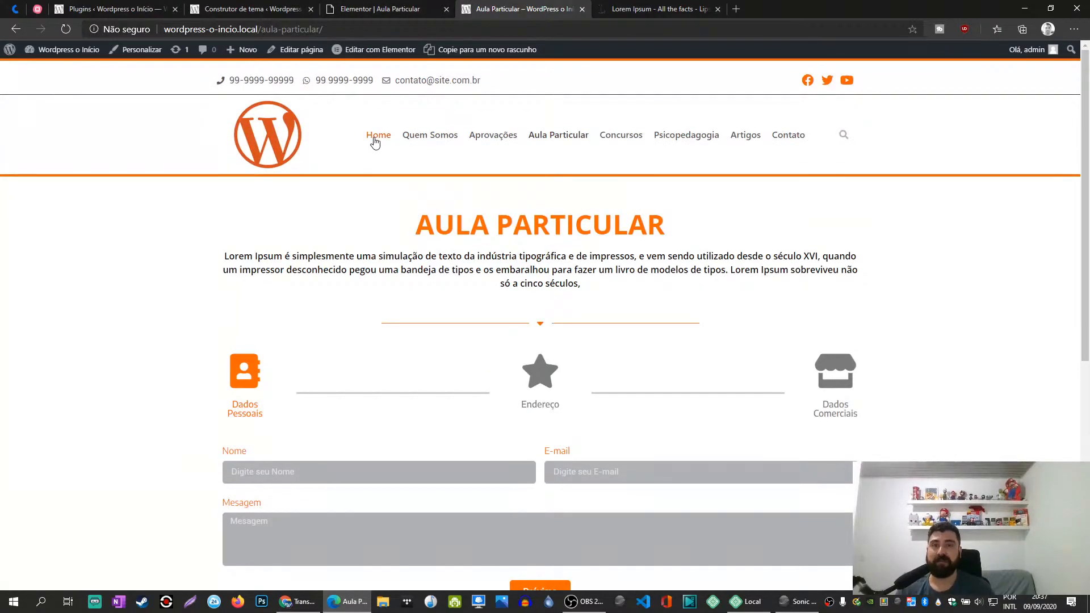
click(375, 142)
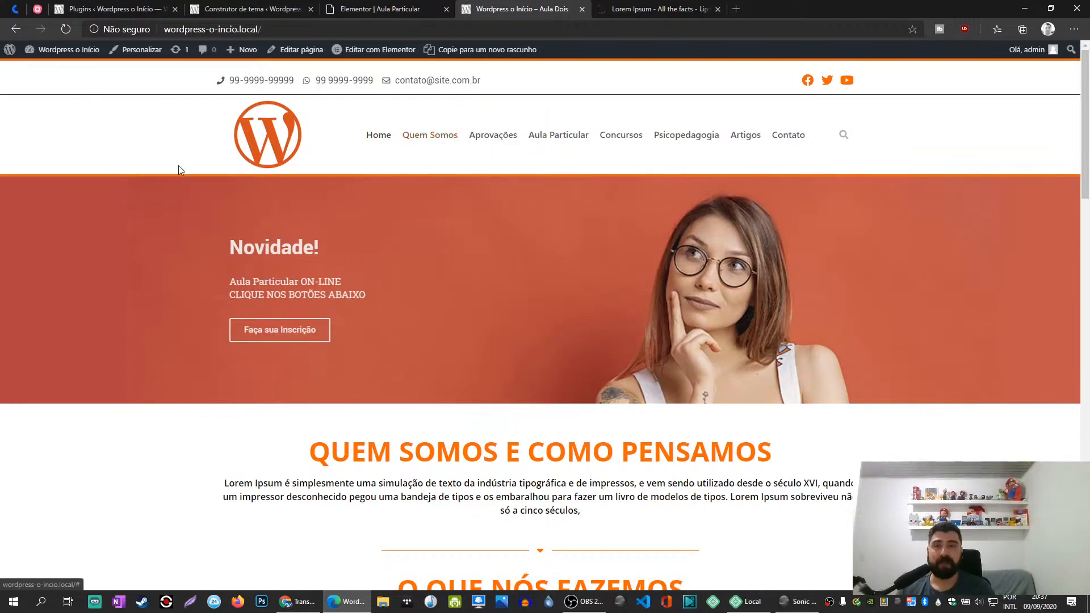
click(361, 7)
click(446, 9)
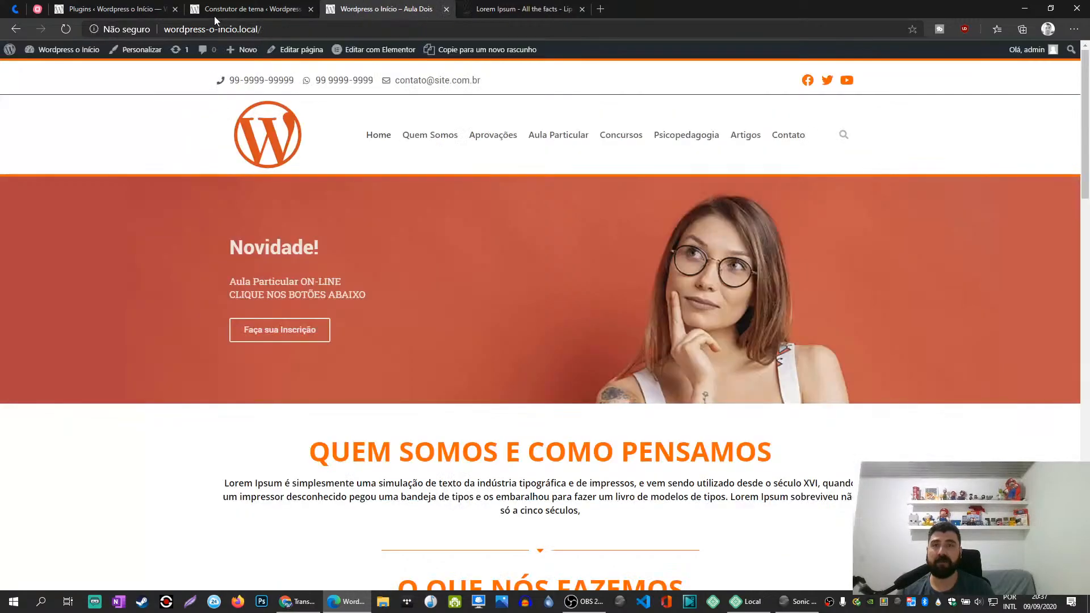
click(252, 9)
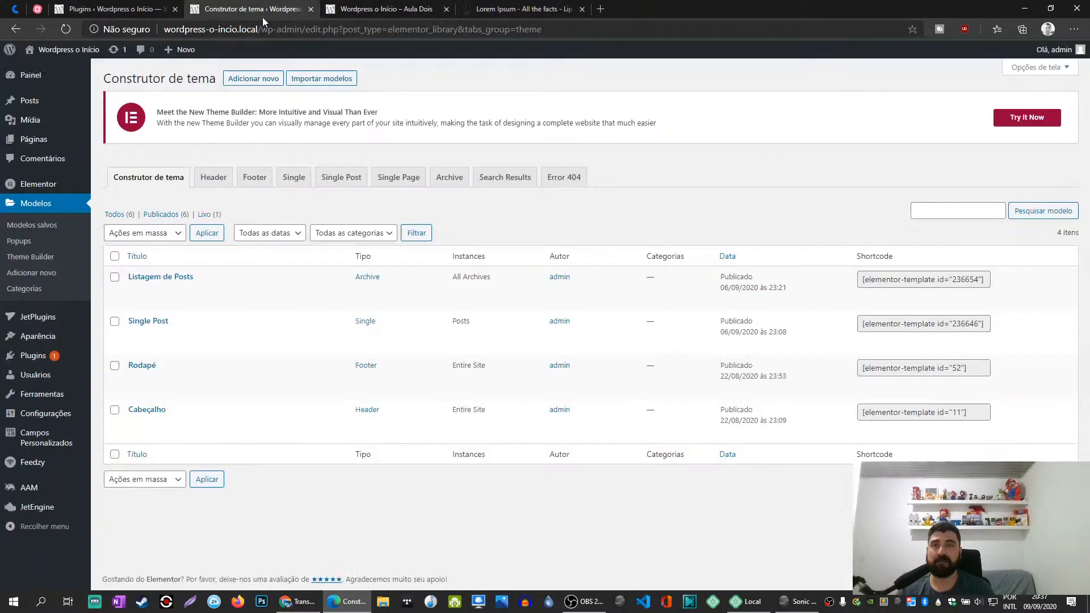
click(582, 9)
click(361, 6)
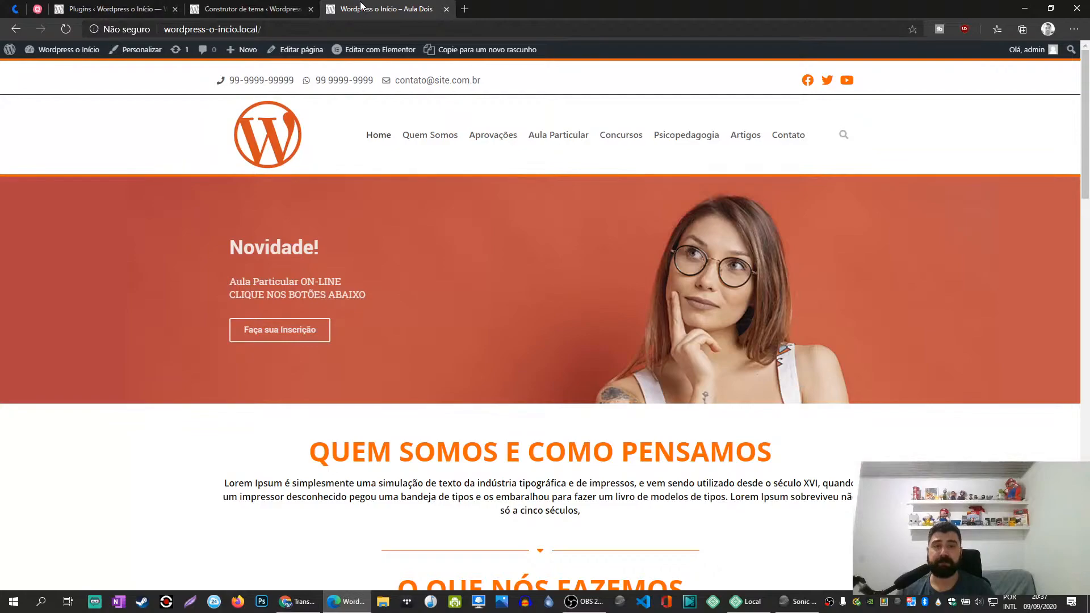
- Open the Home page for editing with Elementor in a new tab and return to the published page
right_click(402, 248)
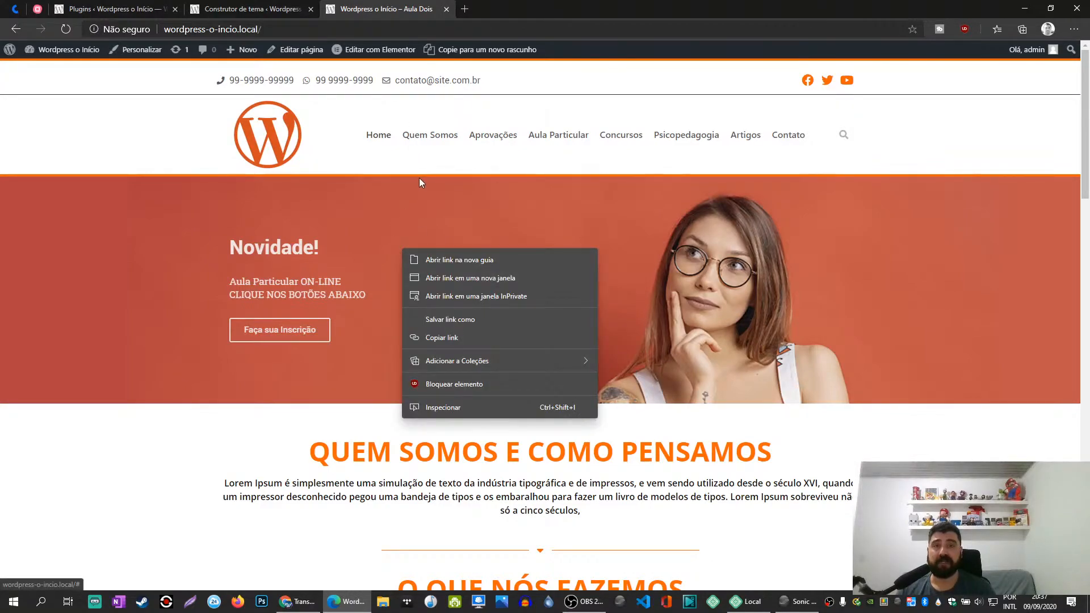
middle_click(380, 49)
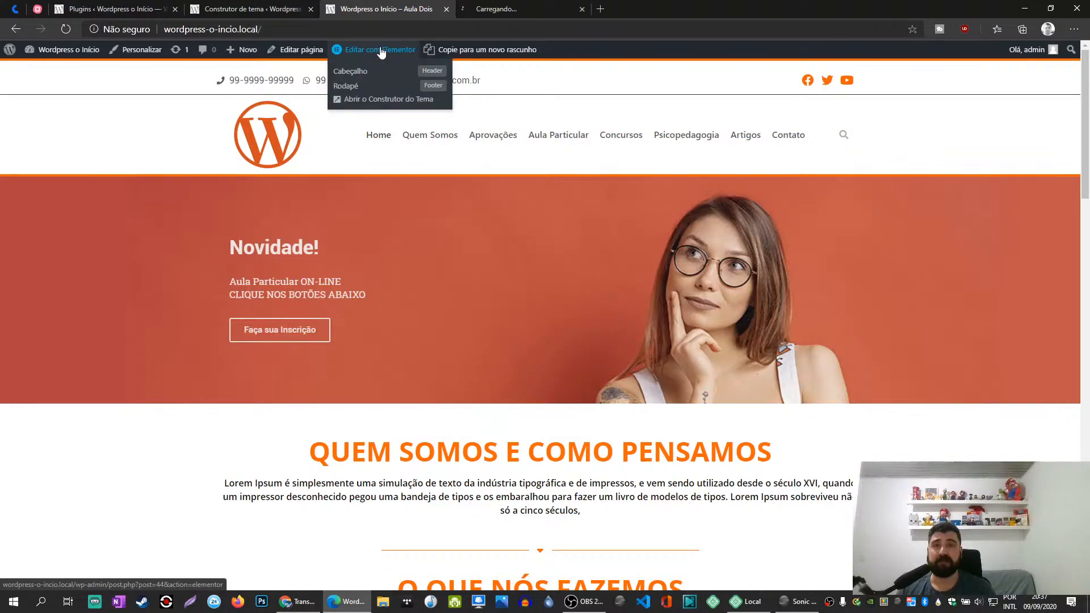
click(517, 8)
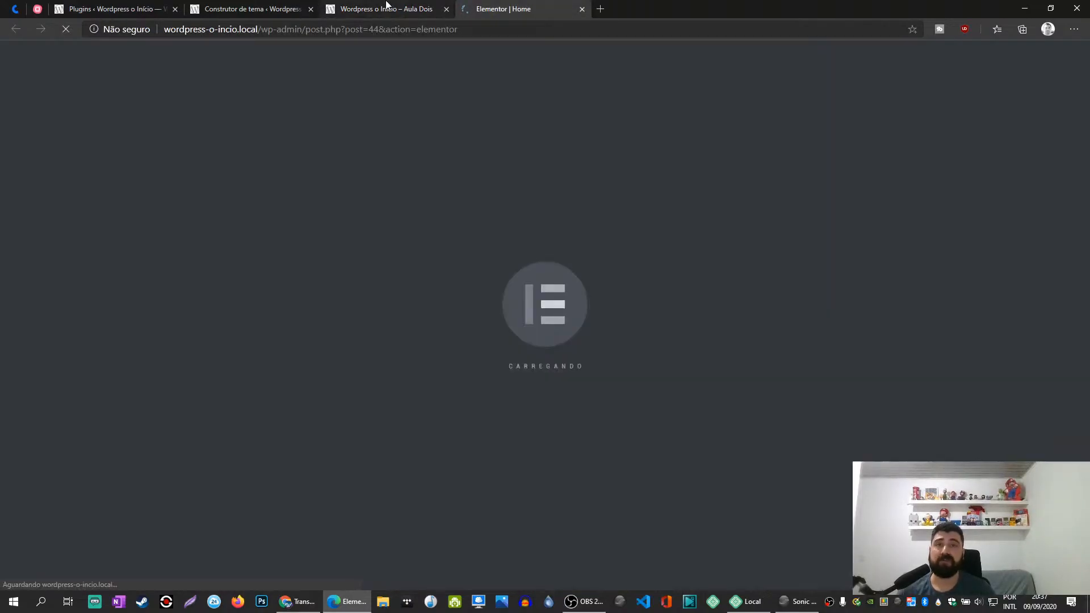
click(386, 7)
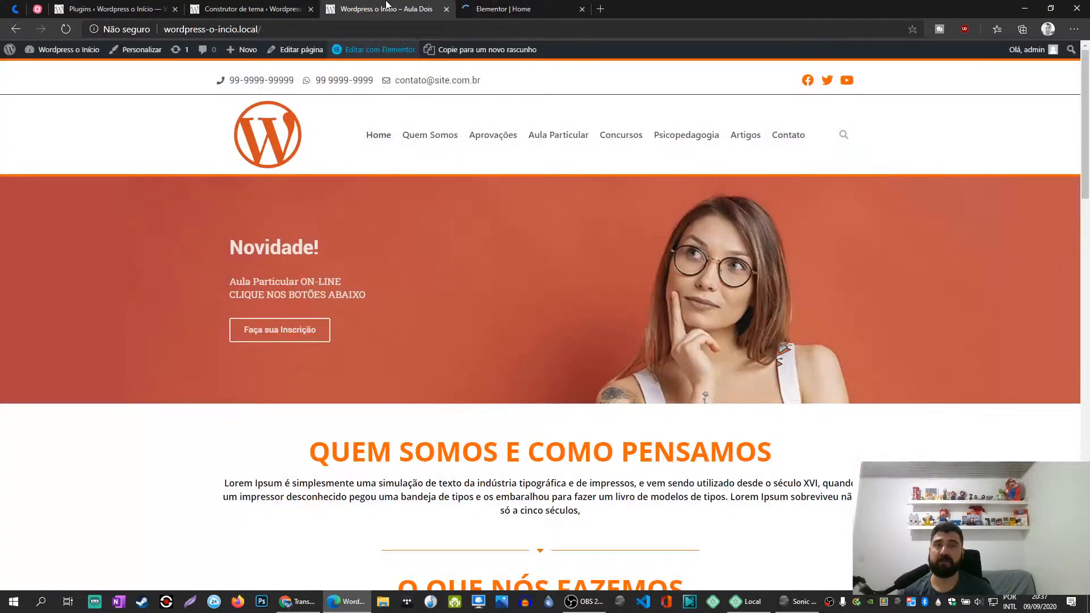
- Open the developer tools on the published Home page and switch on device emulation
right_click(140, 305)
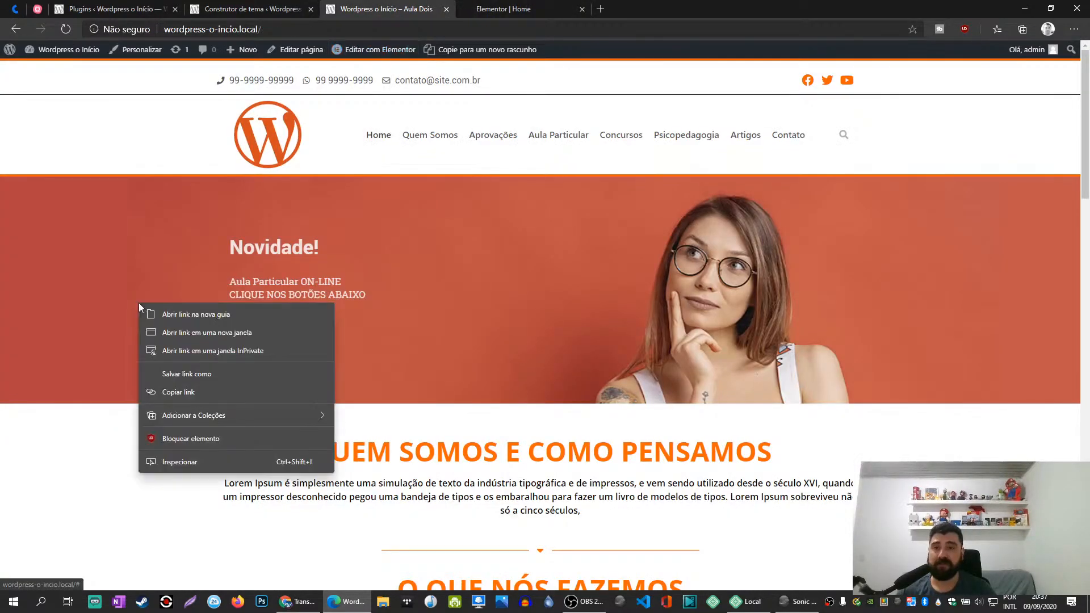
click(175, 462)
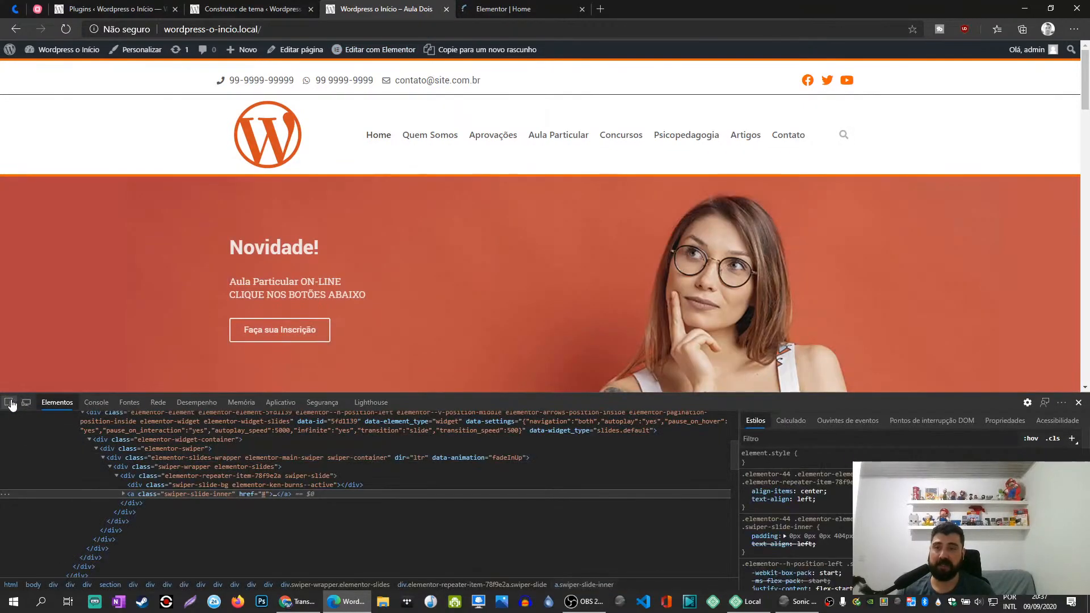
click(9, 402)
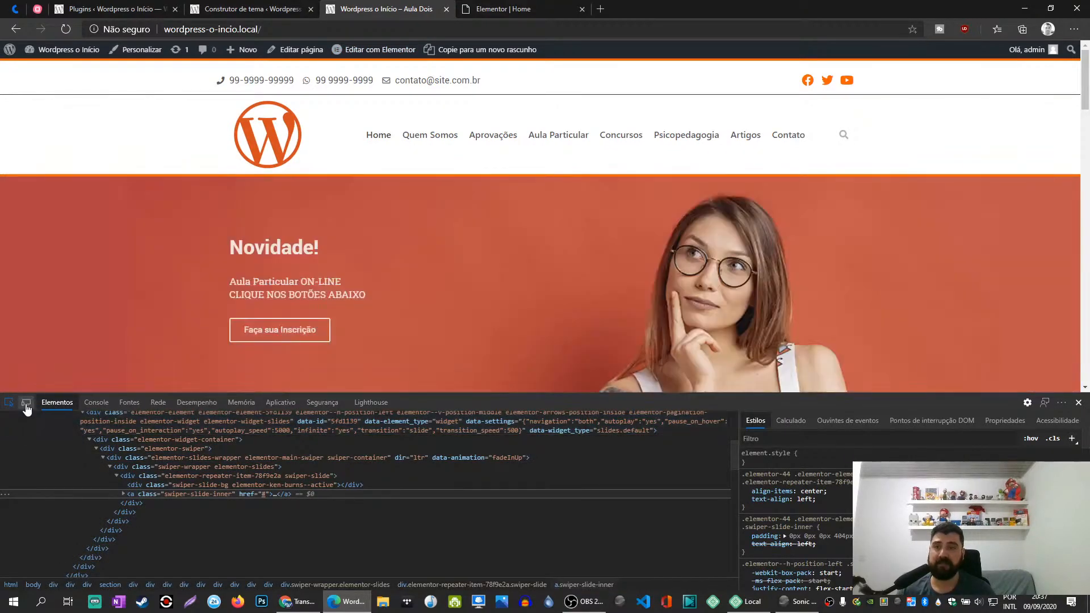
click(25, 402)
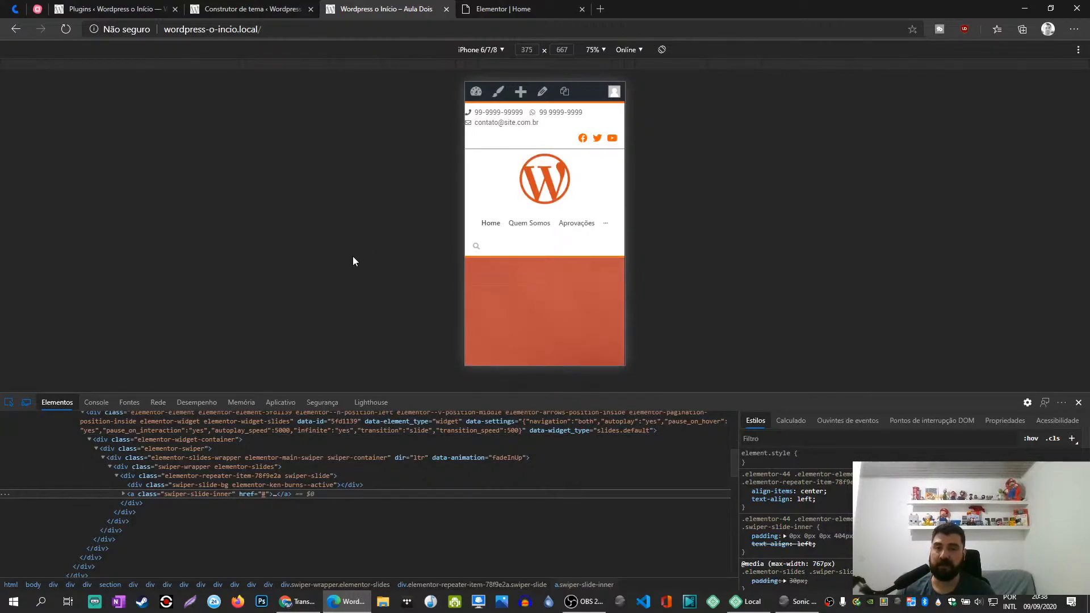
click(1078, 402)
right_click(452, 321)
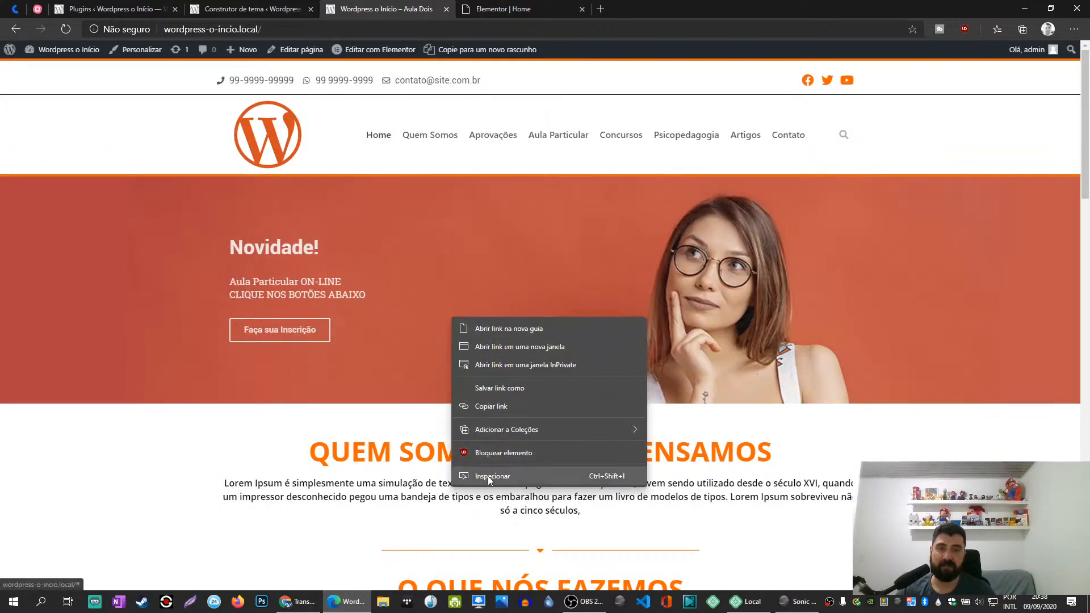
click(539, 480)
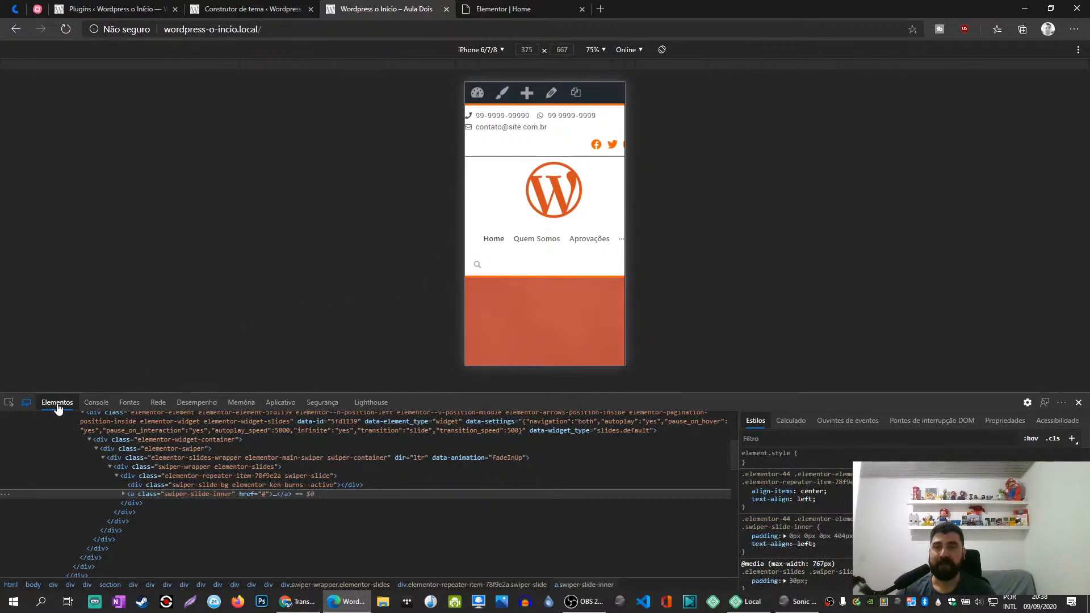
click(26, 403)
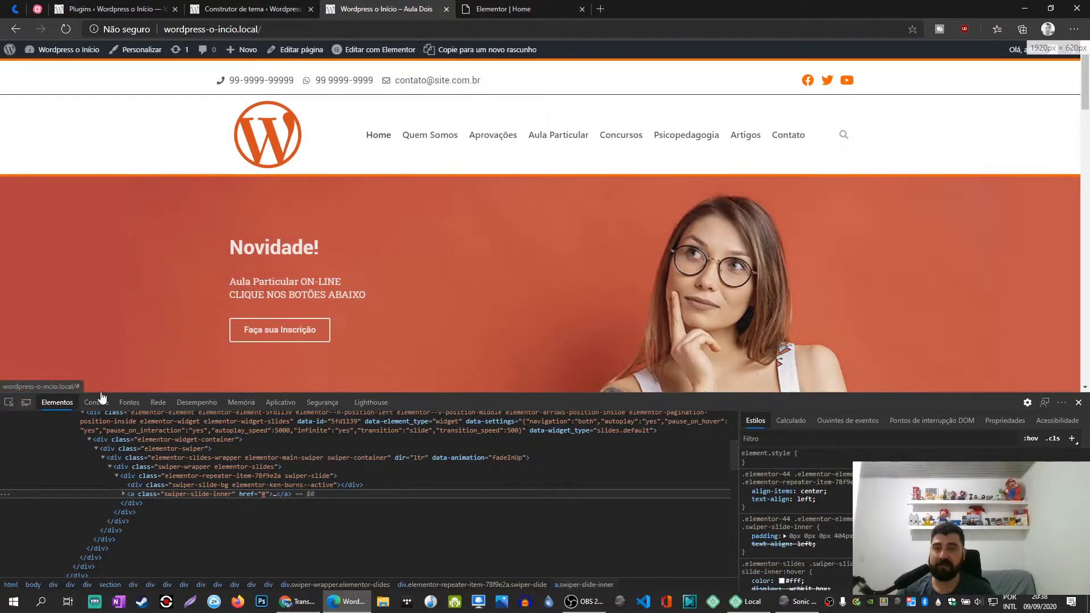
click(26, 403)
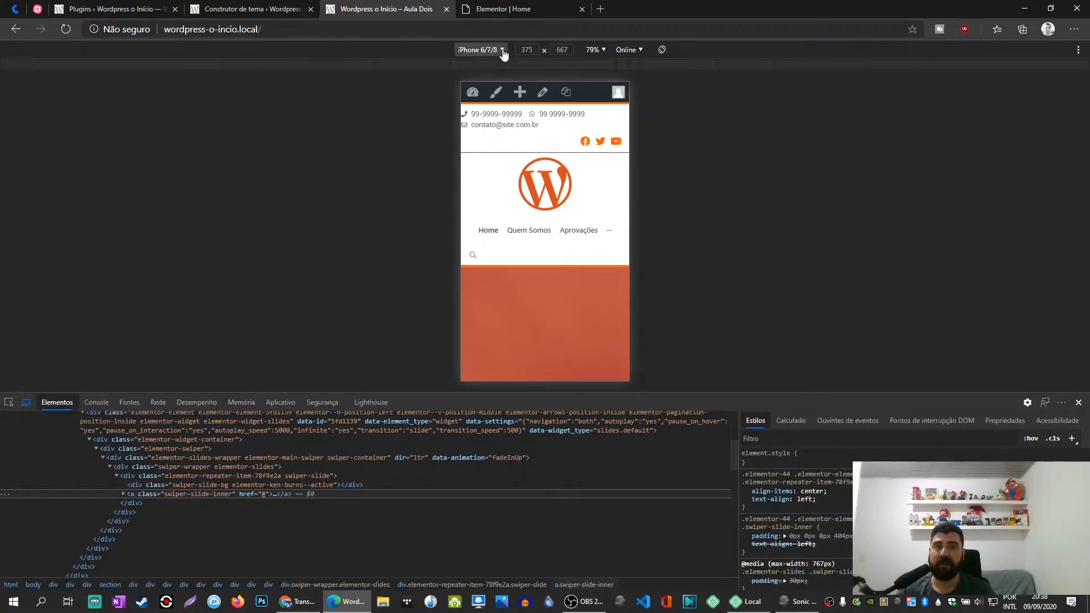
- Set the emulated device to iPhone 6/7/8 and make the developer tools pane shorter
click(499, 51)
click(493, 69)
click(502, 50)
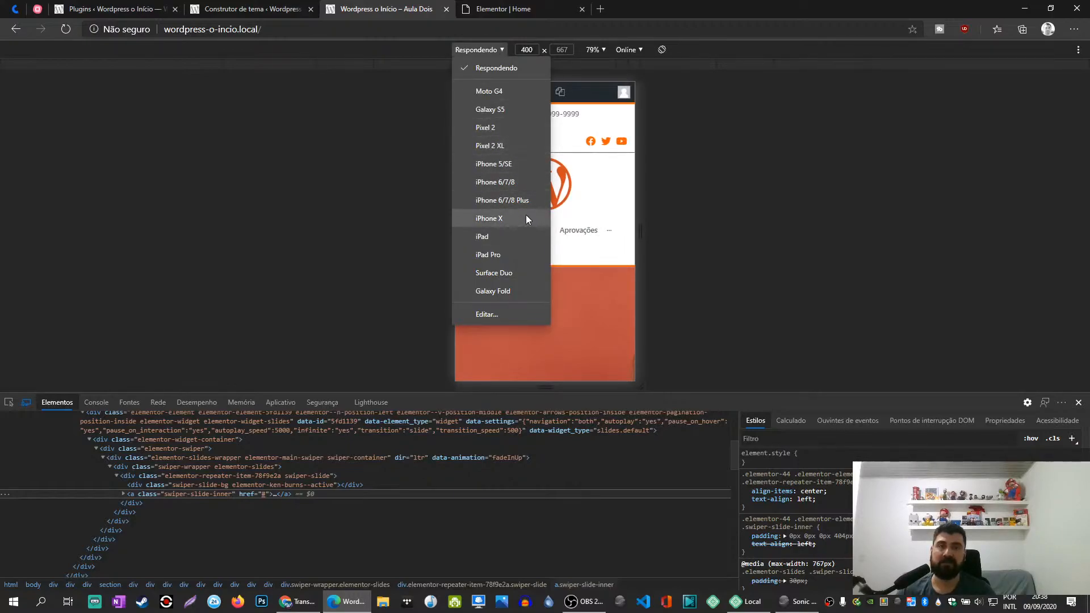
click(505, 183)
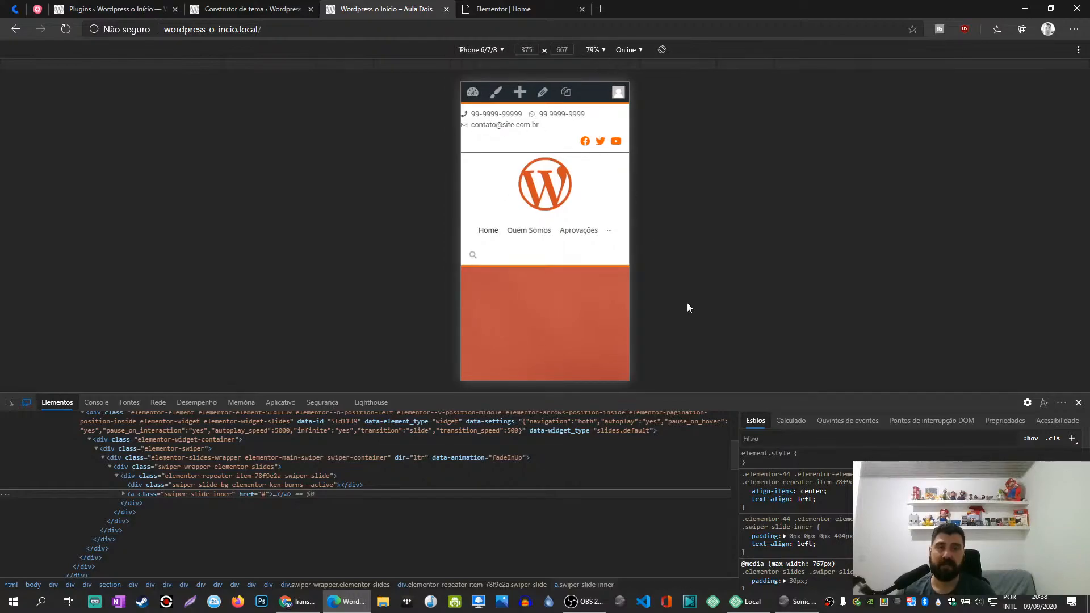
drag(680, 400, 670, 473)
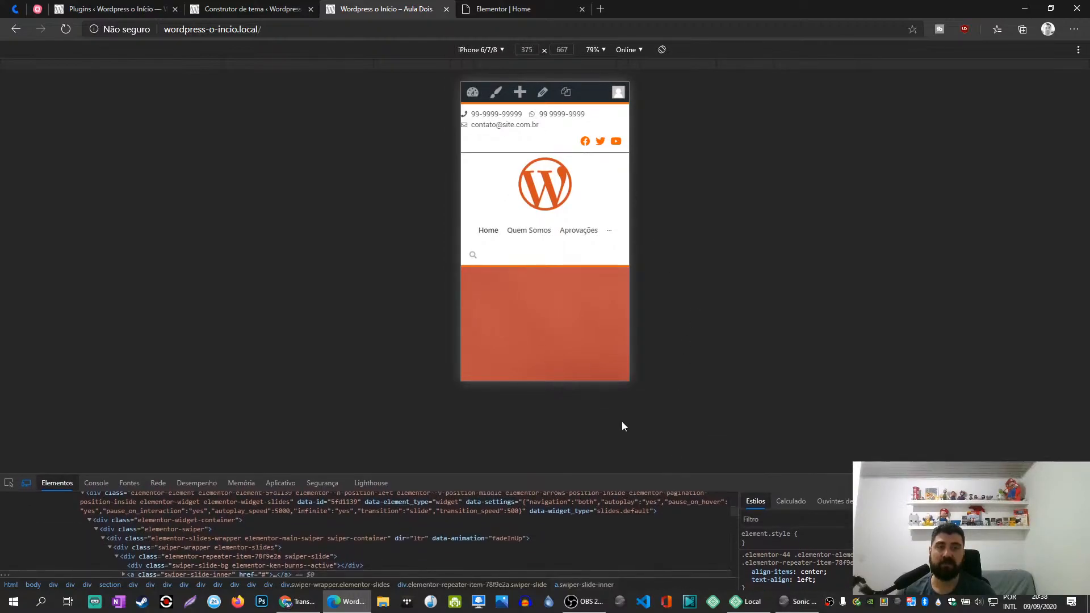
- Examine the Home page's mobile layout from the header through the content sections to the footer
scroll(559, 247, down, 2)
scroll(559, 247, down, 8)
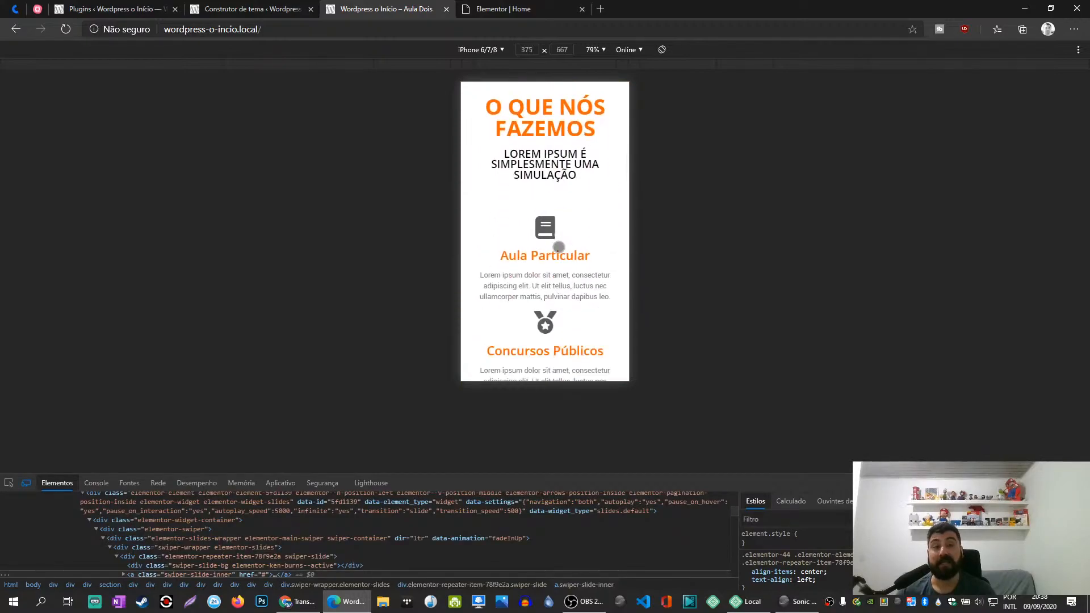
drag(649, 477, 649, 425)
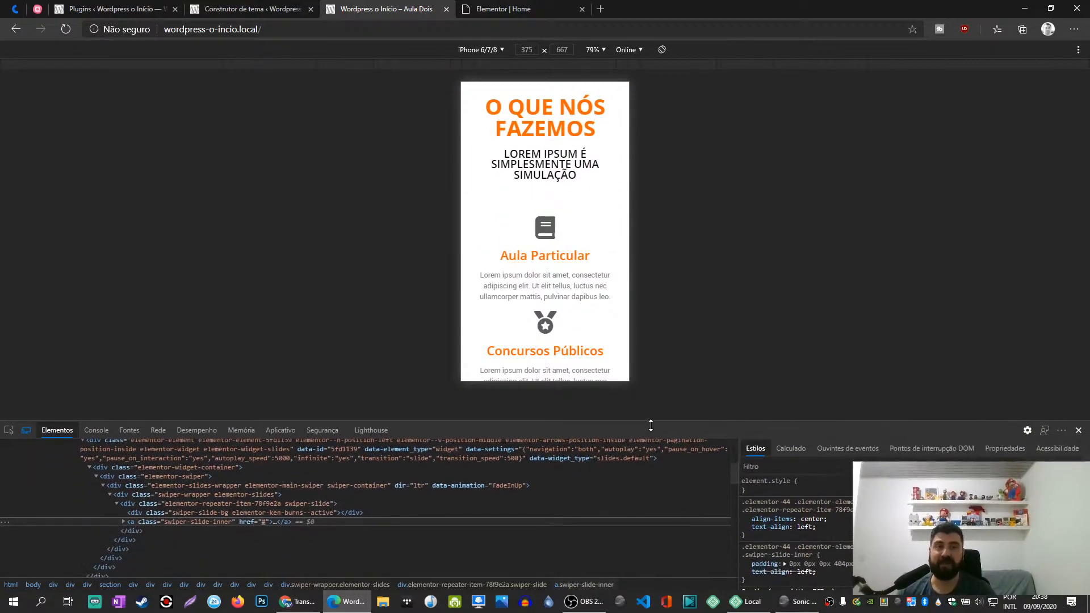
scroll(519, 238, up, 10)
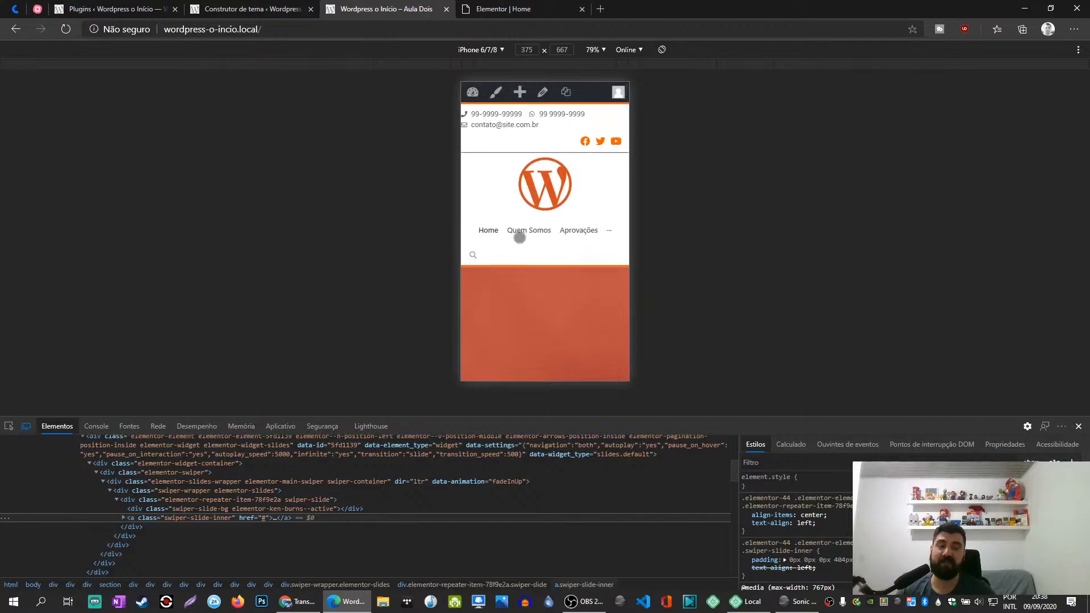
scroll(519, 237, down, 20)
scroll(519, 237, down, 10)
scroll(520, 237, up, 10)
scroll(520, 237, down, 10)
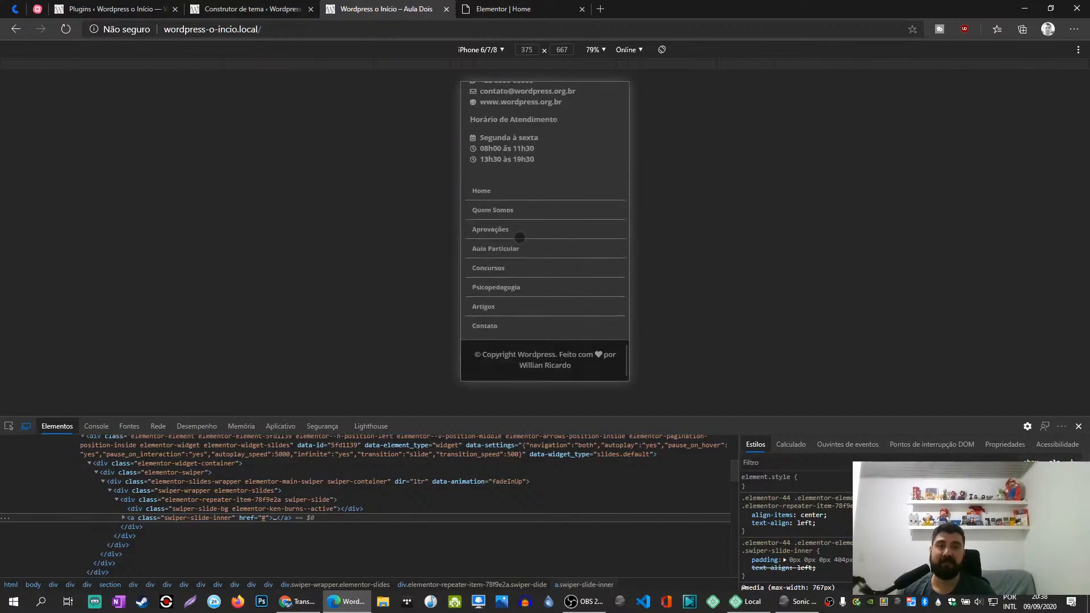
scroll(519, 238, up, 3)
scroll(519, 237, down, 3)
scroll(551, 286, up, 20)
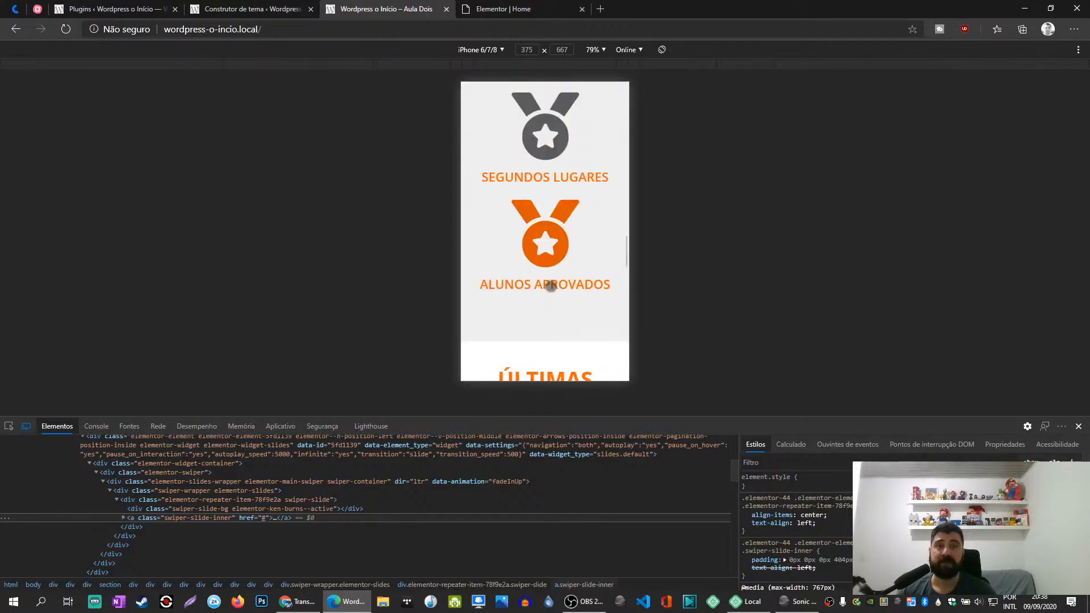
scroll(551, 286, up, 10)
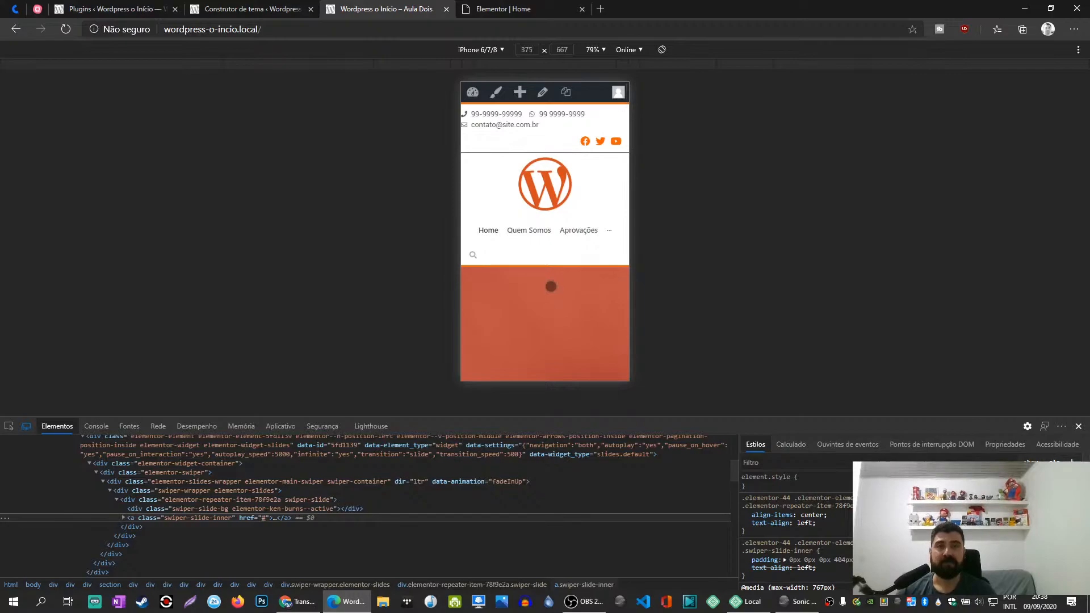
- Compare the Home page in the Elementor editor with its iPhone 6/7/8 preview
click(502, 9)
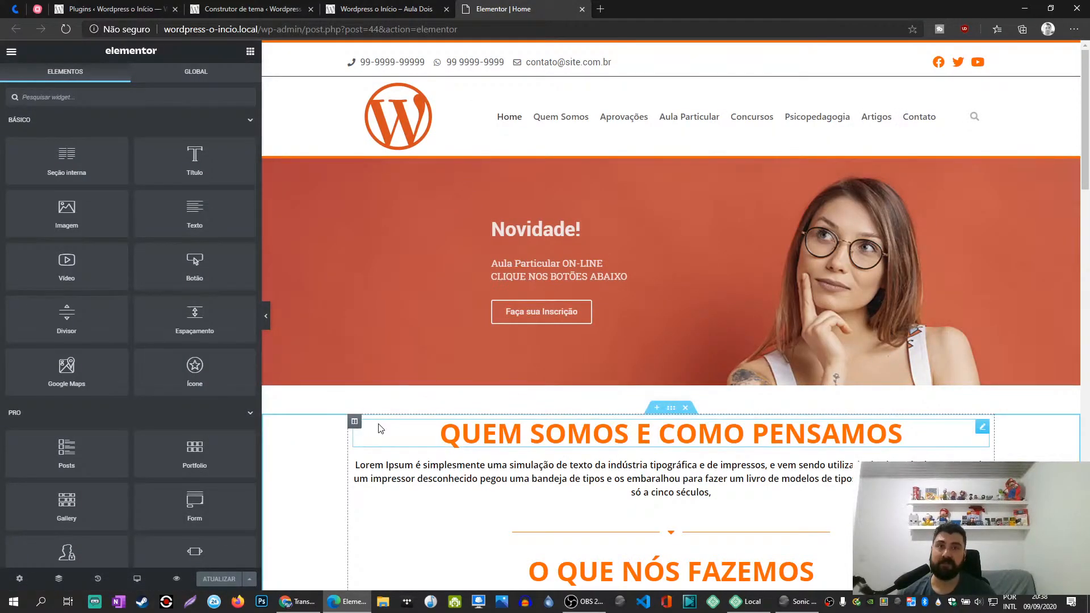
click(374, 9)
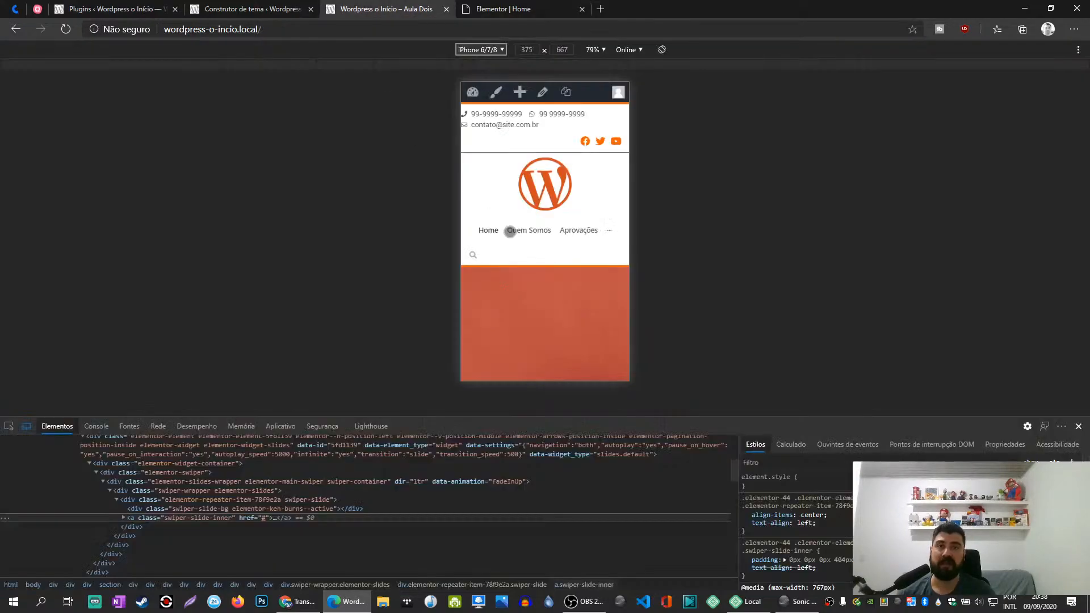
click(479, 7)
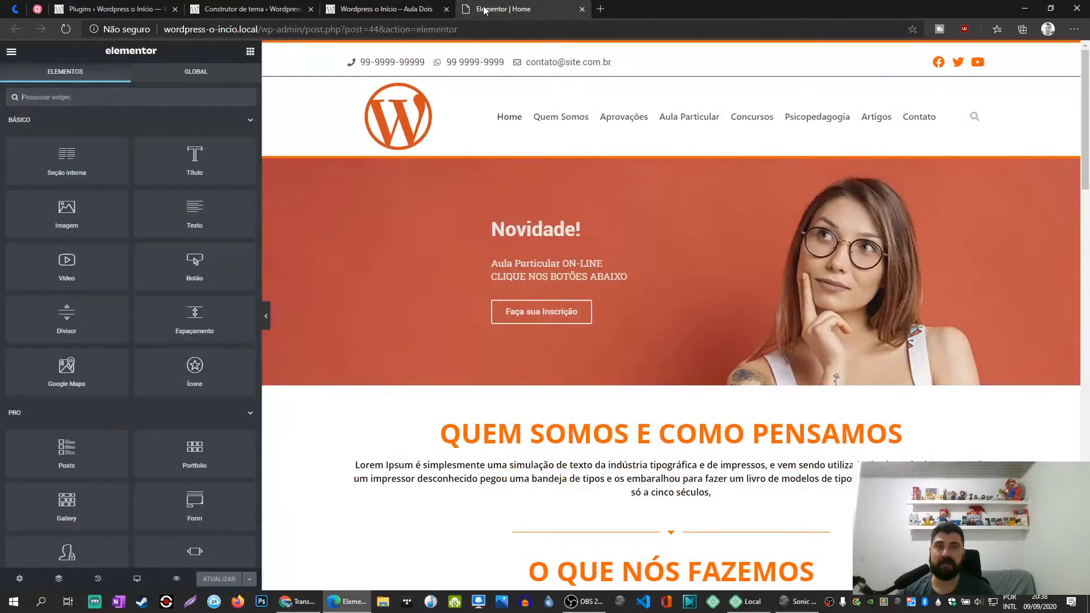
click(434, 7)
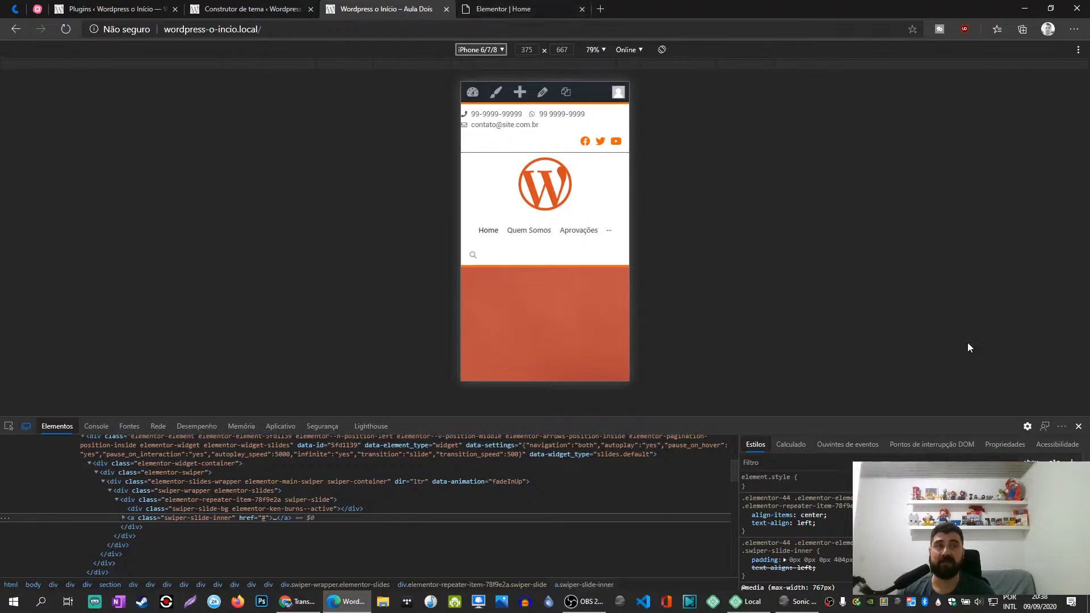
- From the published Home page, open the Cabeçalho template with Elementor in a new tab and bring up the mobile preview again
click(1079, 426)
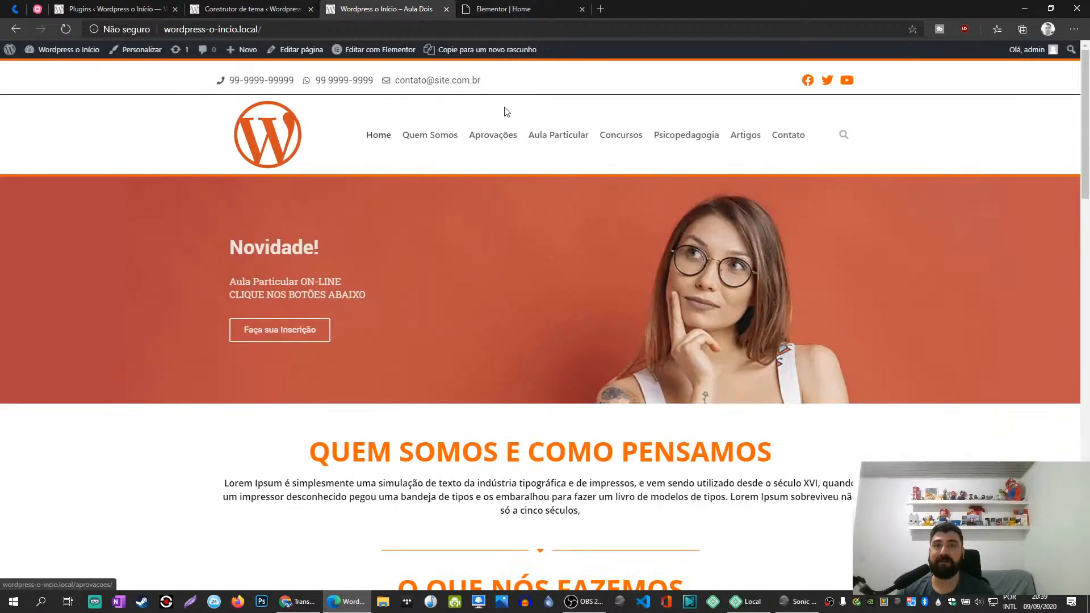
mouse_move(379, 57)
middle_click(352, 73)
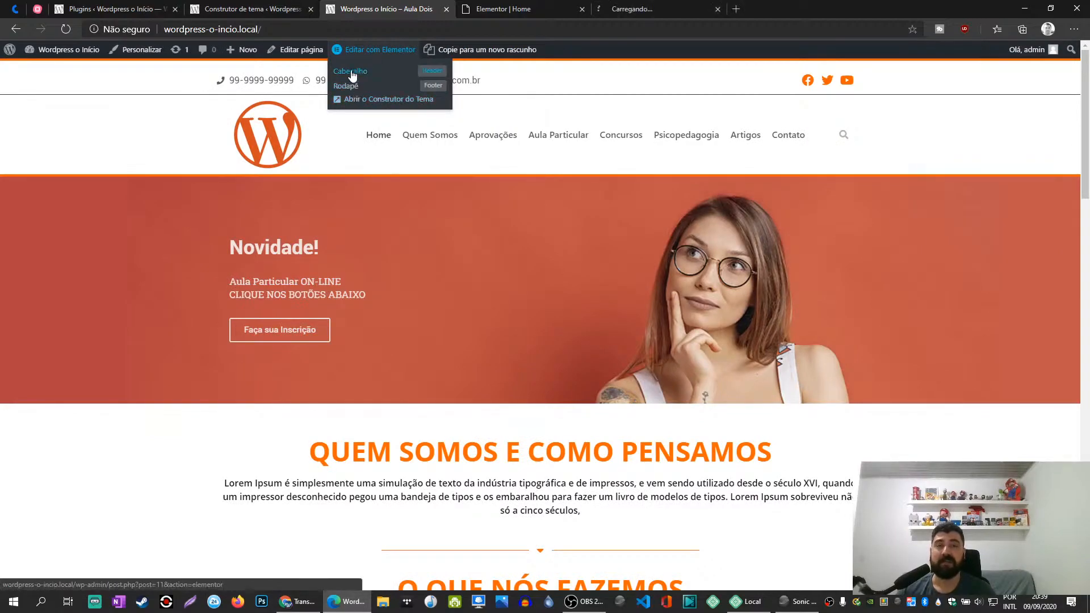
right_click(453, 230)
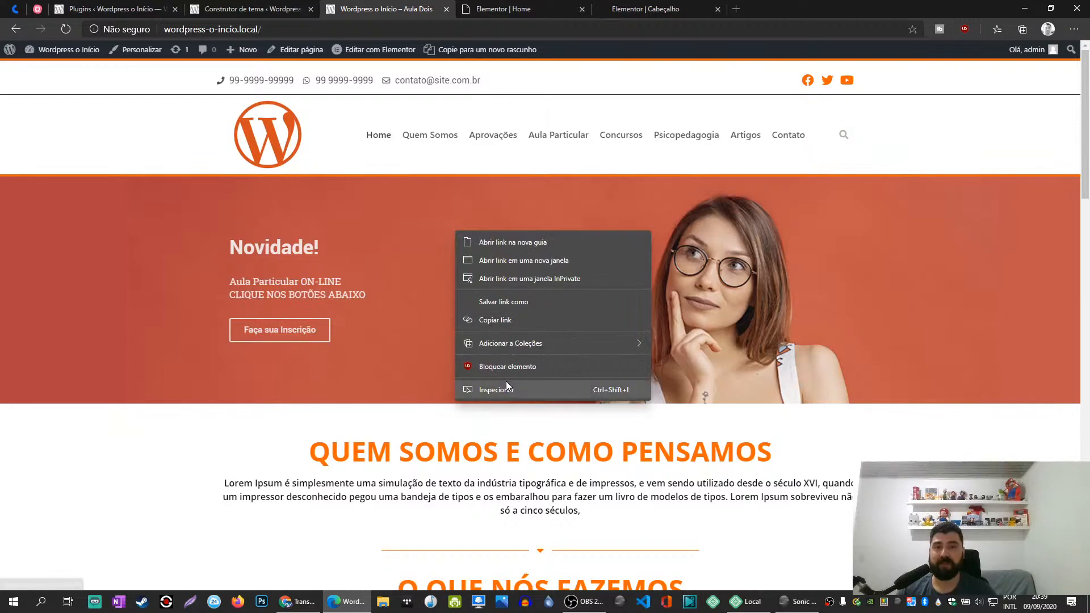
click(503, 391)
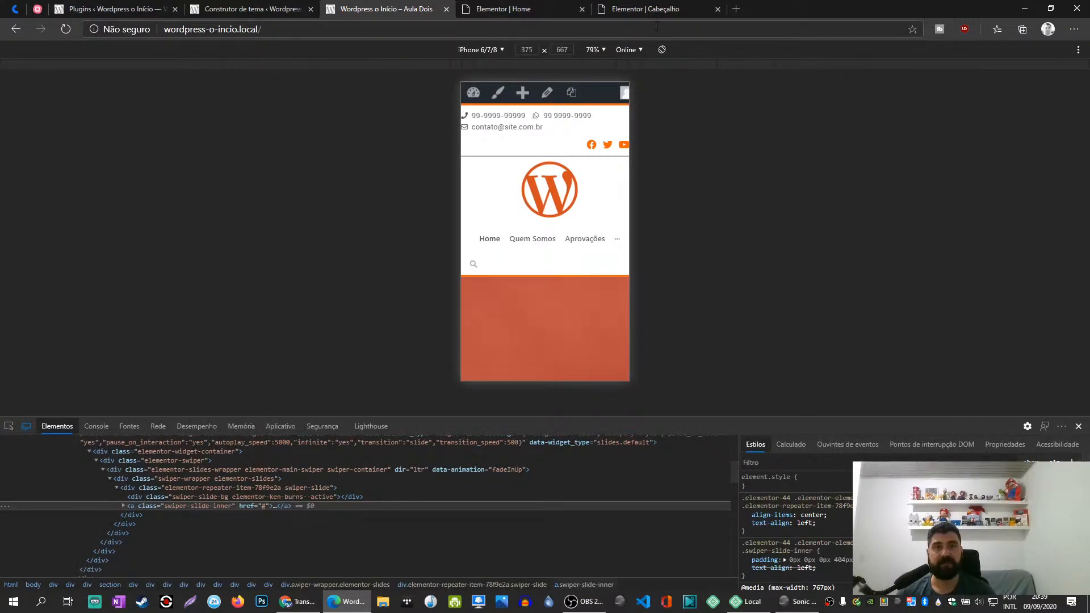
- In the Cabeçalho template editor, add a new single-column section below the existing header
click(645, 9)
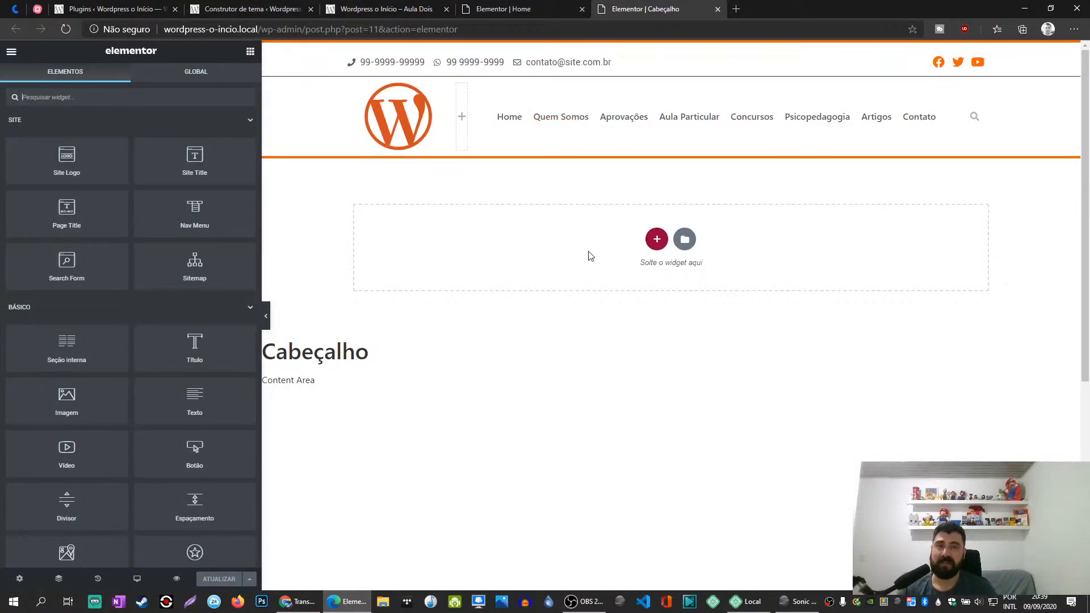
click(656, 241)
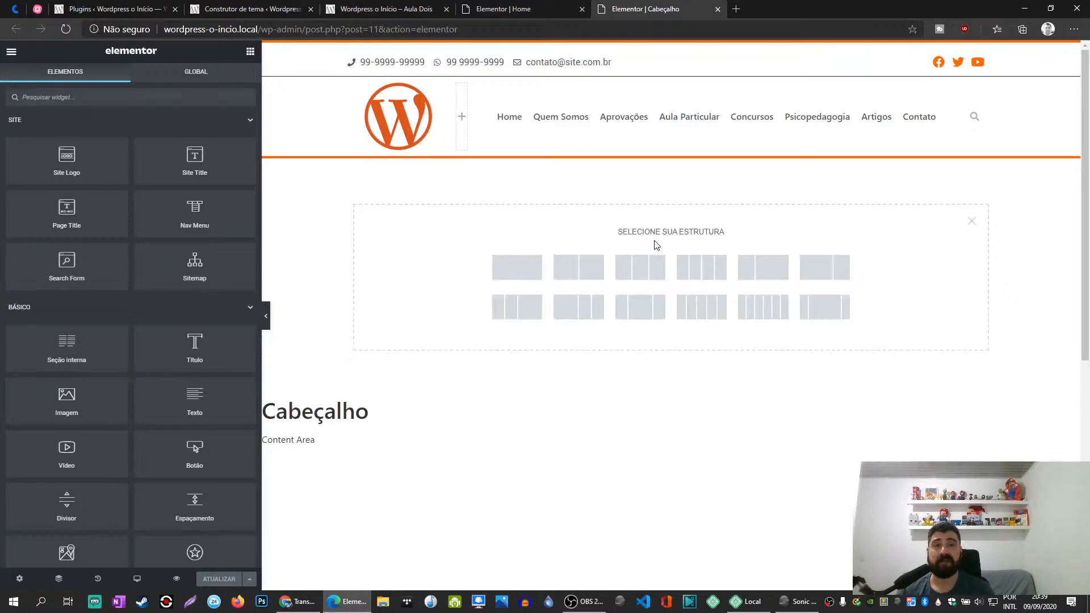
click(526, 276)
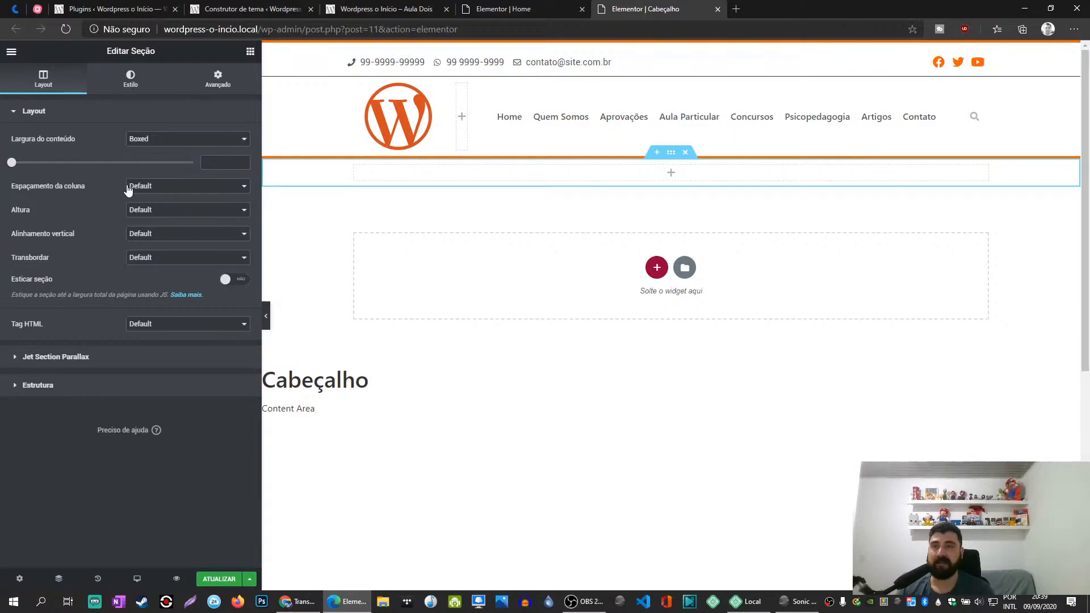
- Set the new empty section's height option to minimum height (Altura mínima)
click(151, 210)
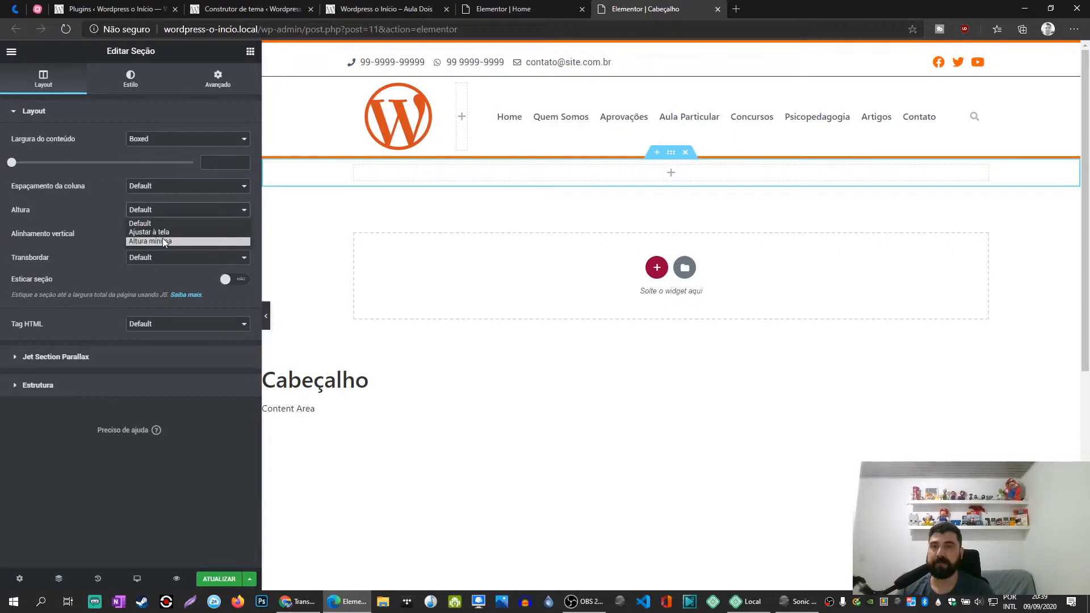
click(165, 241)
mouse_move(71, 253)
mouse_down()
mouse_move(90, 254)
mouse_move(63, 254)
mouse_up()
- Give the new section a classic background in a light pinkish grey
click(130, 78)
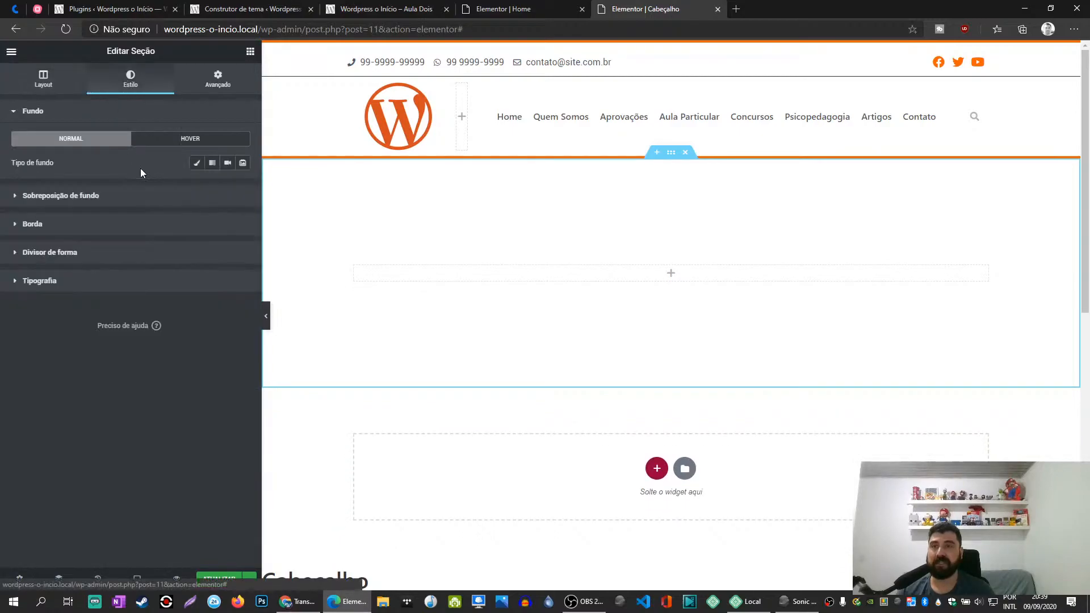
click(197, 163)
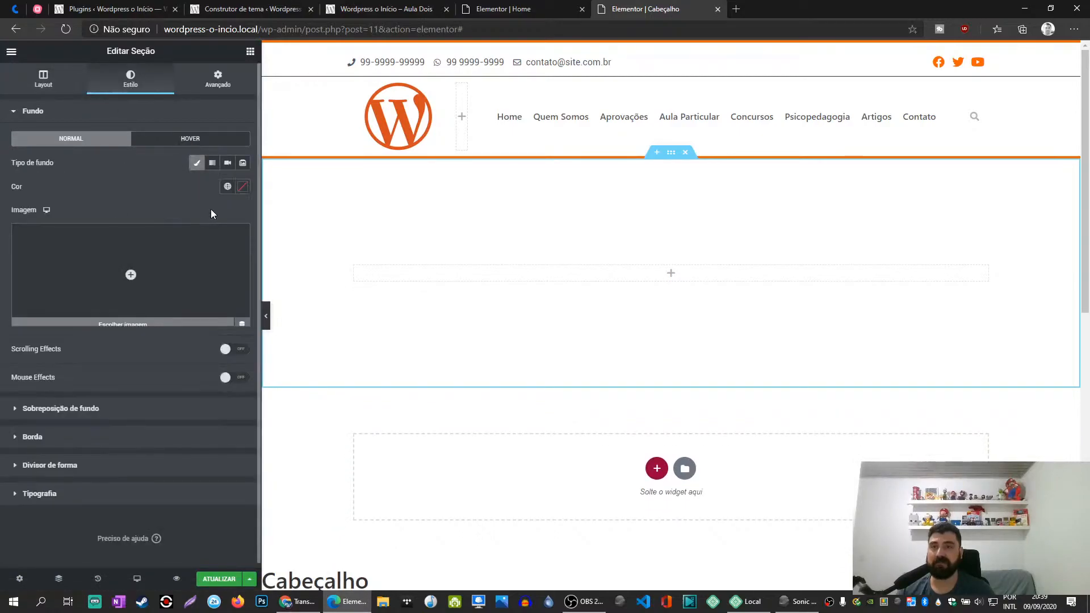
click(243, 187)
click(239, 240)
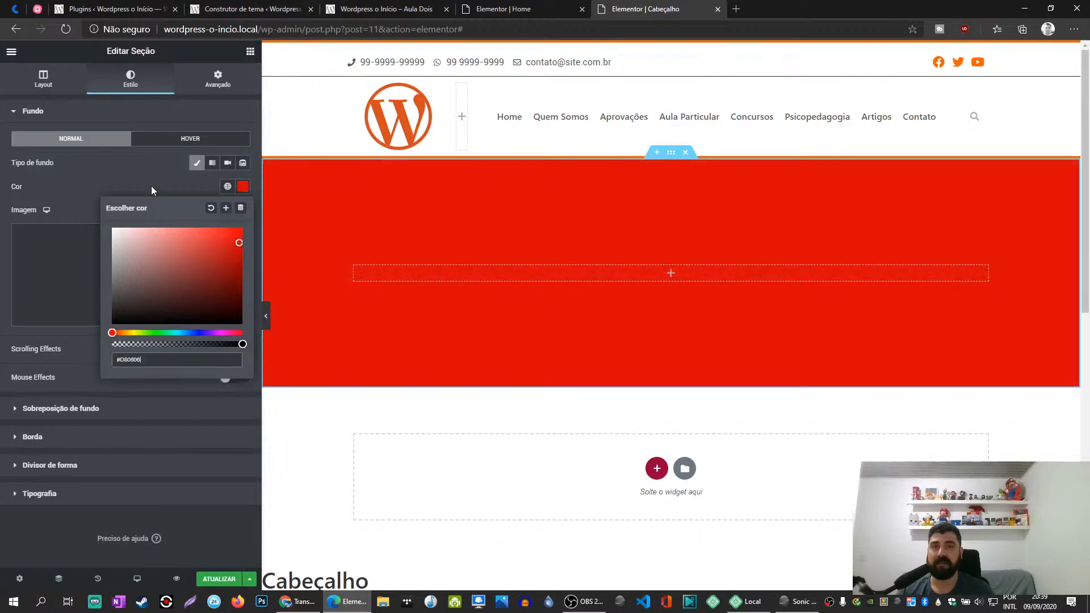
drag(163, 250, 117, 240)
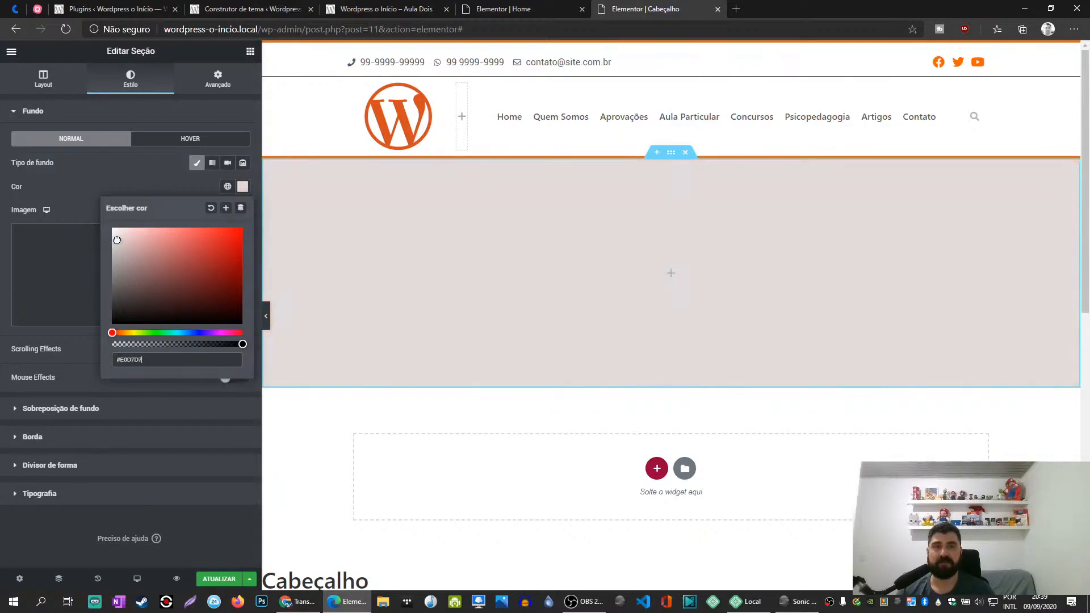
click(122, 190)
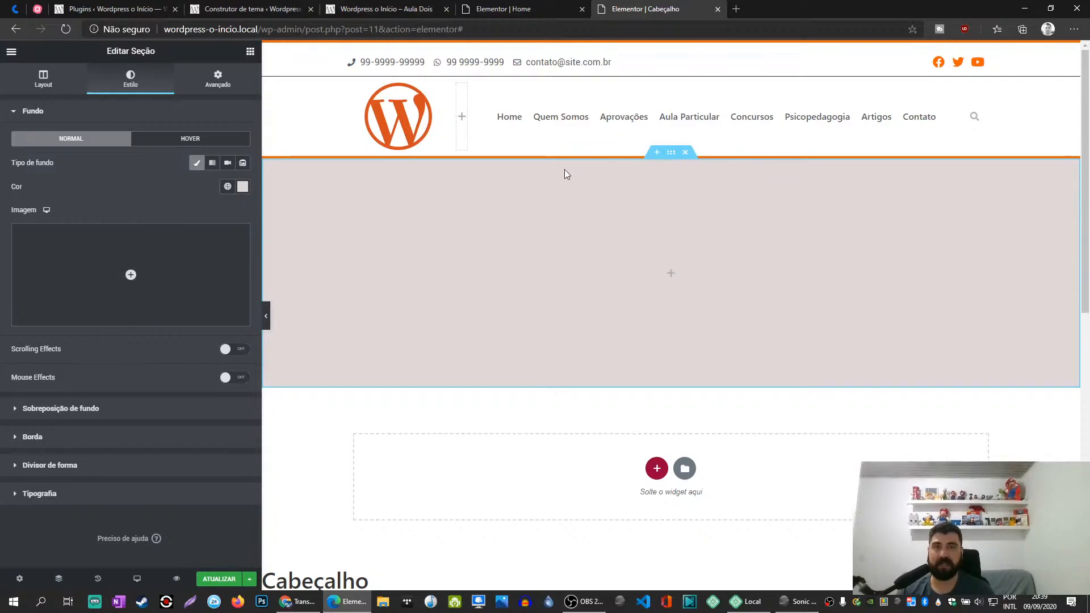
- In the section's responsive visibility settings, hide it on desktop, tablet and mobile
click(220, 82)
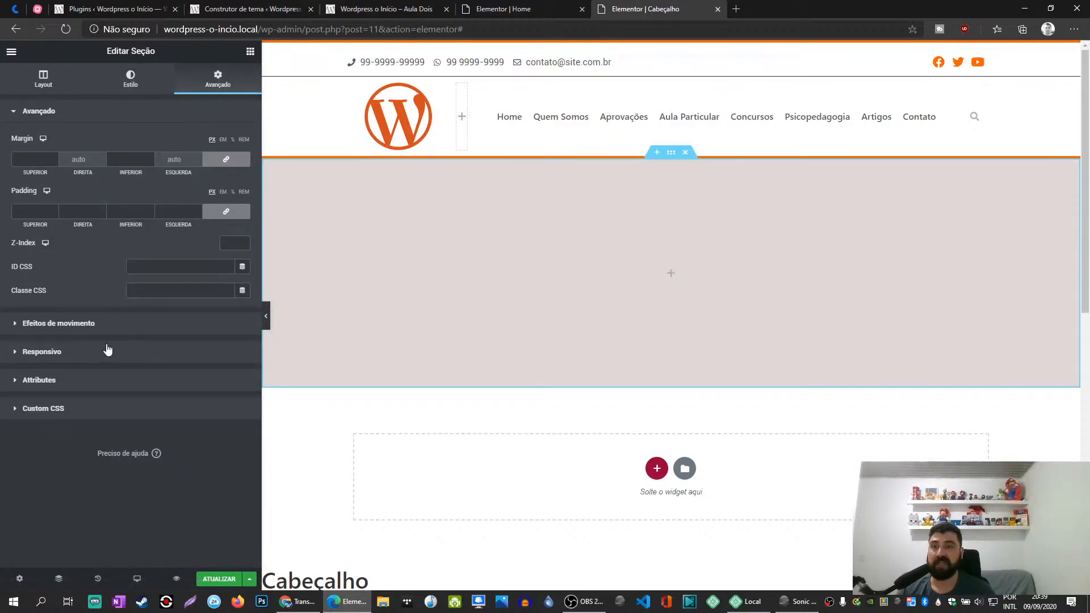
click(62, 361)
click(234, 283)
click(234, 302)
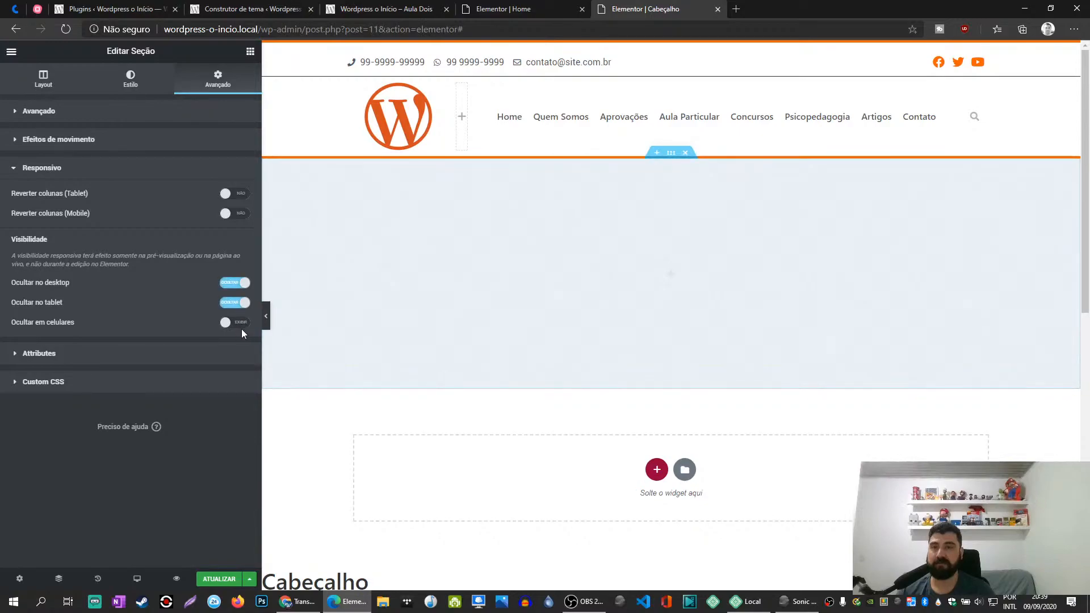
click(238, 323)
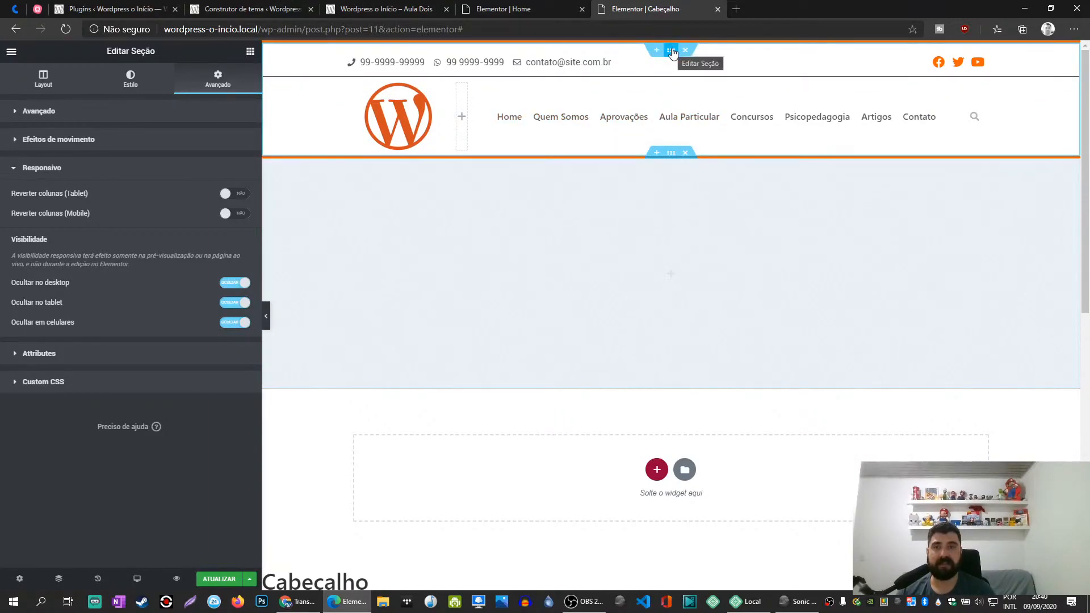
- Show the Navigator and duplicate the Cabeçalho section from it
click(59, 579)
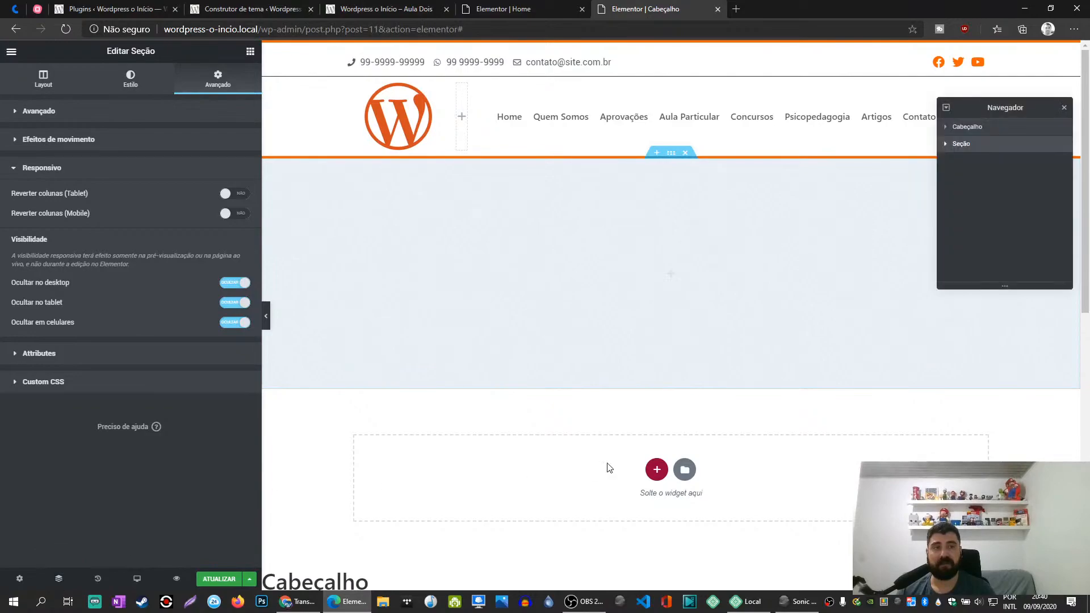
drag(968, 110, 964, 245)
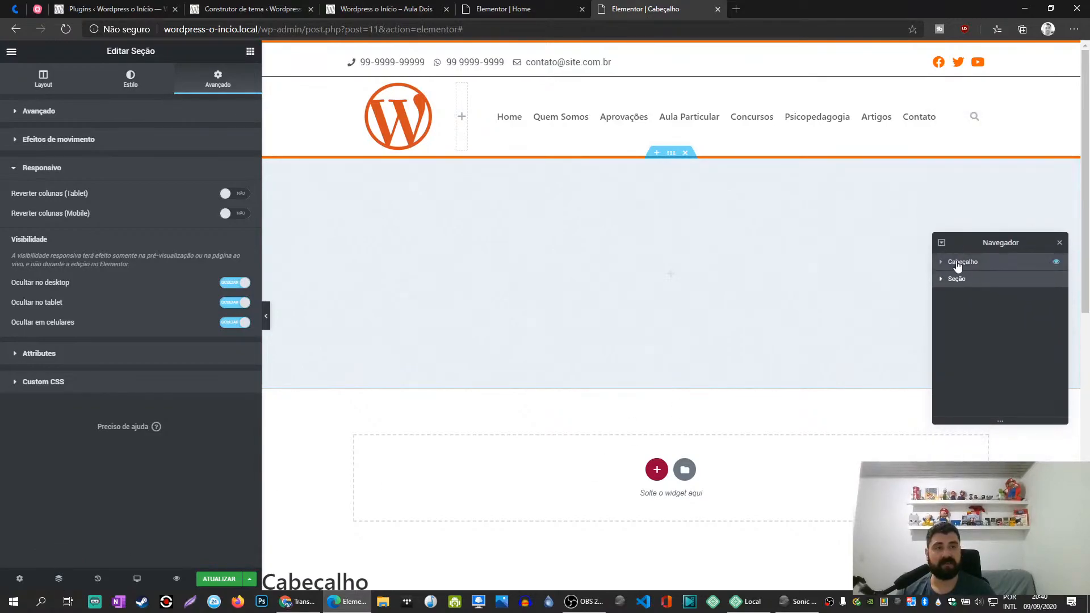
right_click(962, 262)
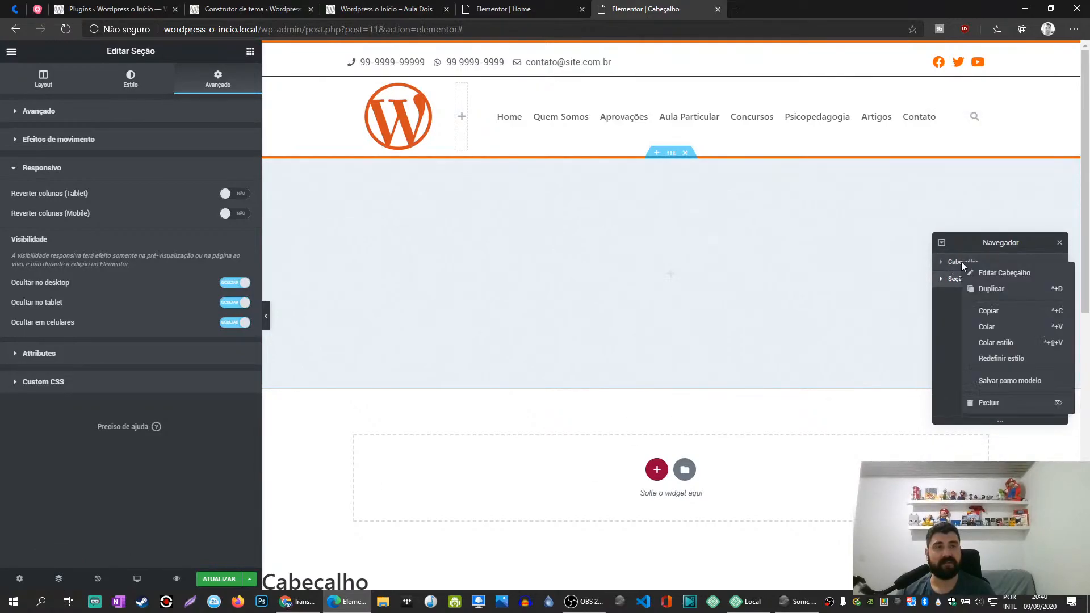
click(988, 291)
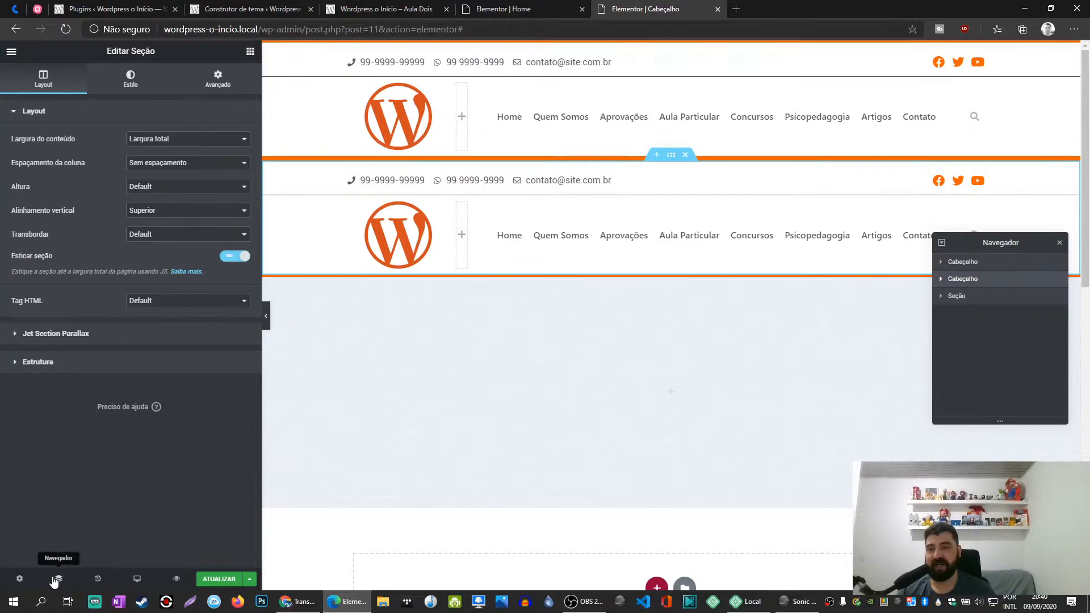
- Rename the first header section "Cabeçalho Computador" and its duplicate "Cabeçalho Celular"
double_click(972, 263)
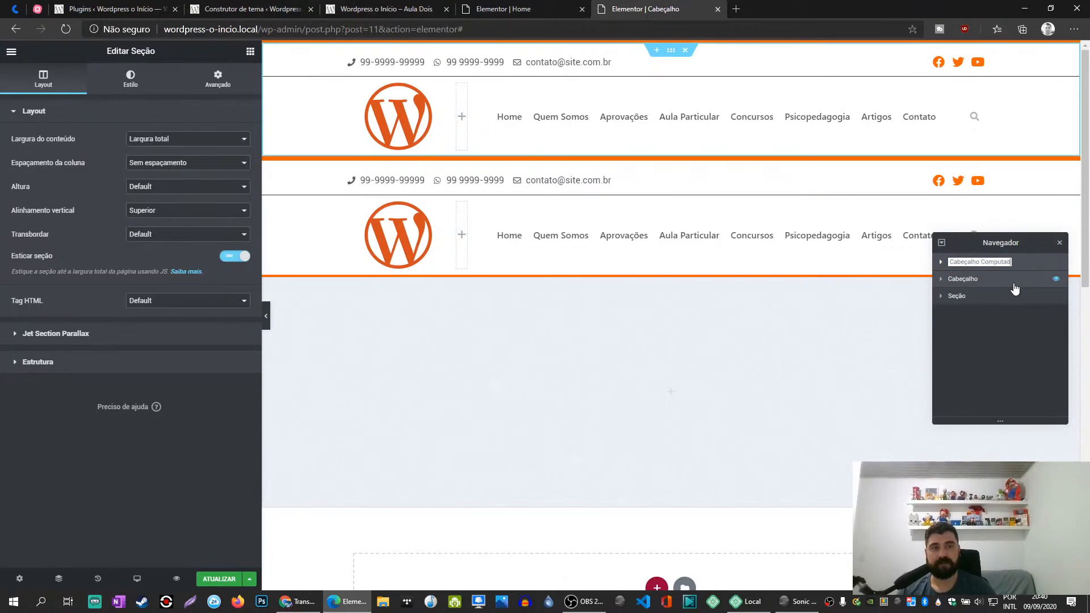
click(986, 281)
double_click(972, 280)
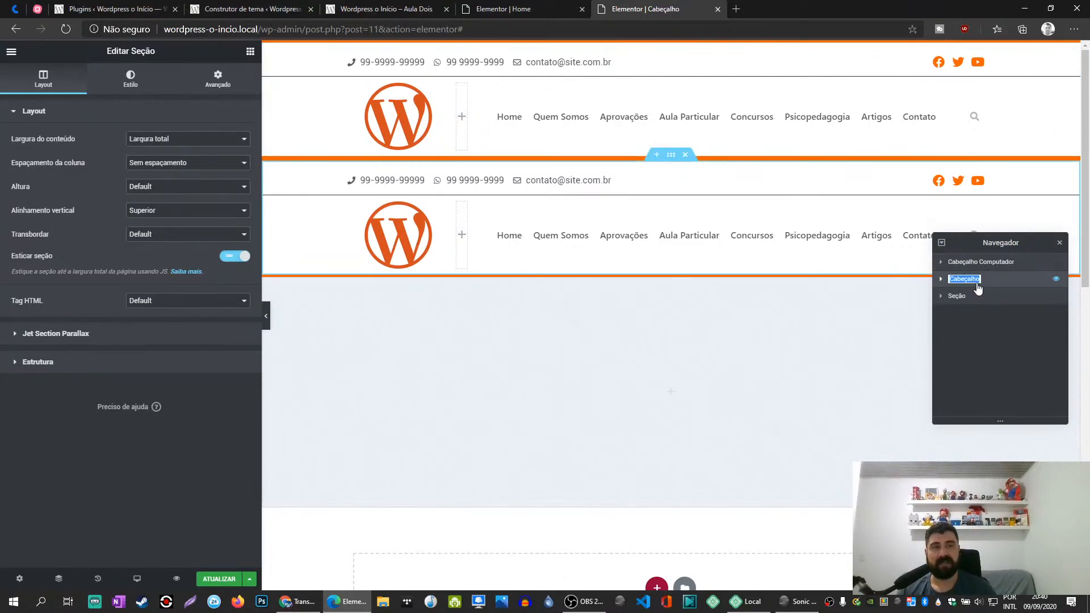
text(Cabeçalho Celu)
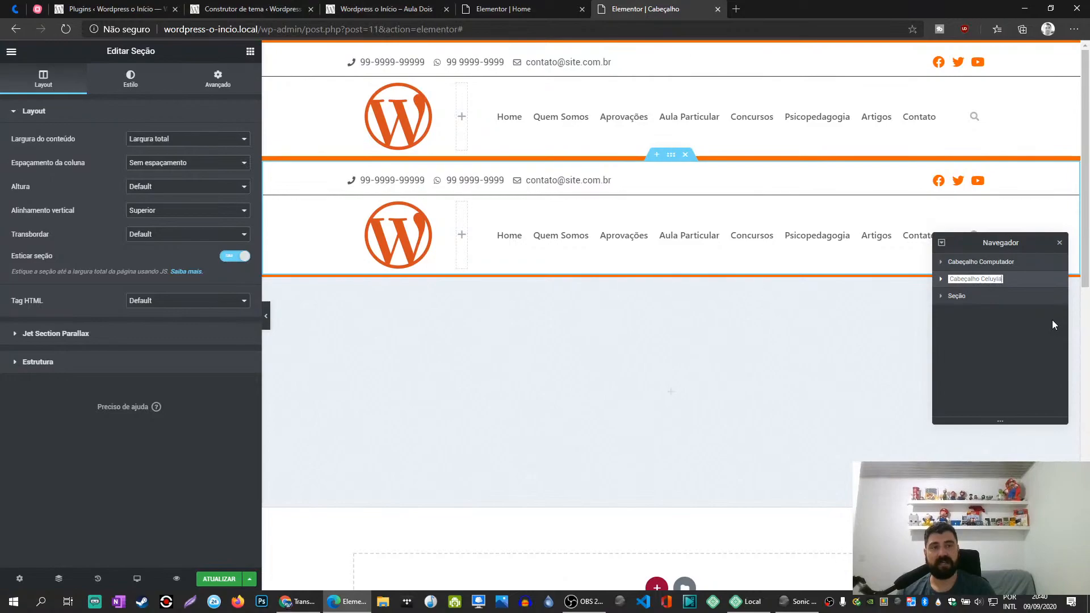
text(lar)
key(Return)
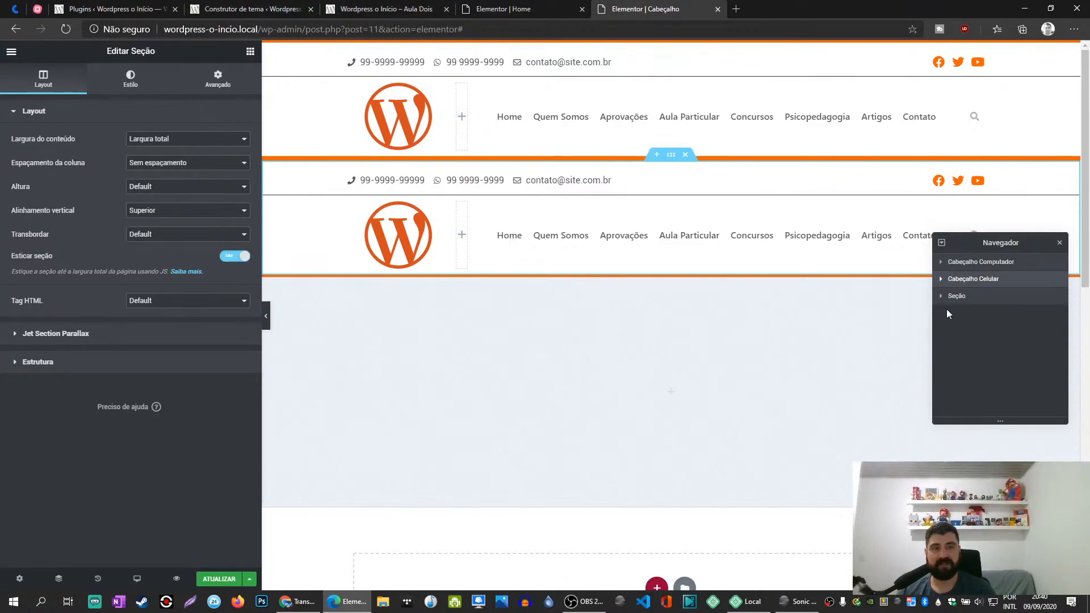
- Move the Cabeçalho Celular section below the empty divider section and close the Navigator
drag(966, 284, 966, 304)
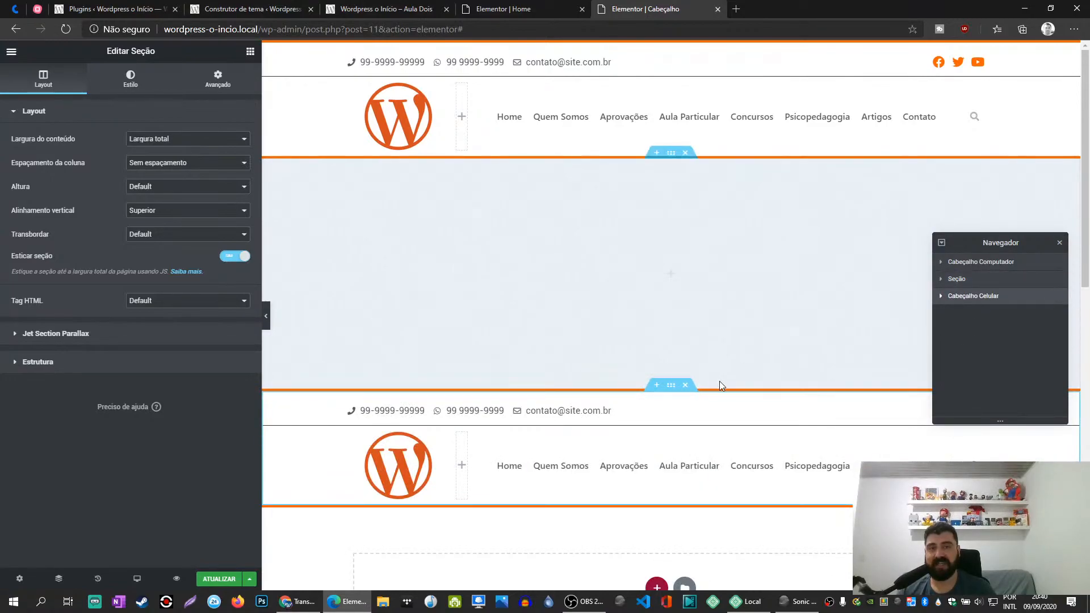
click(1060, 243)
scroll(733, 277, down, 4)
scroll(729, 275, up, 4)
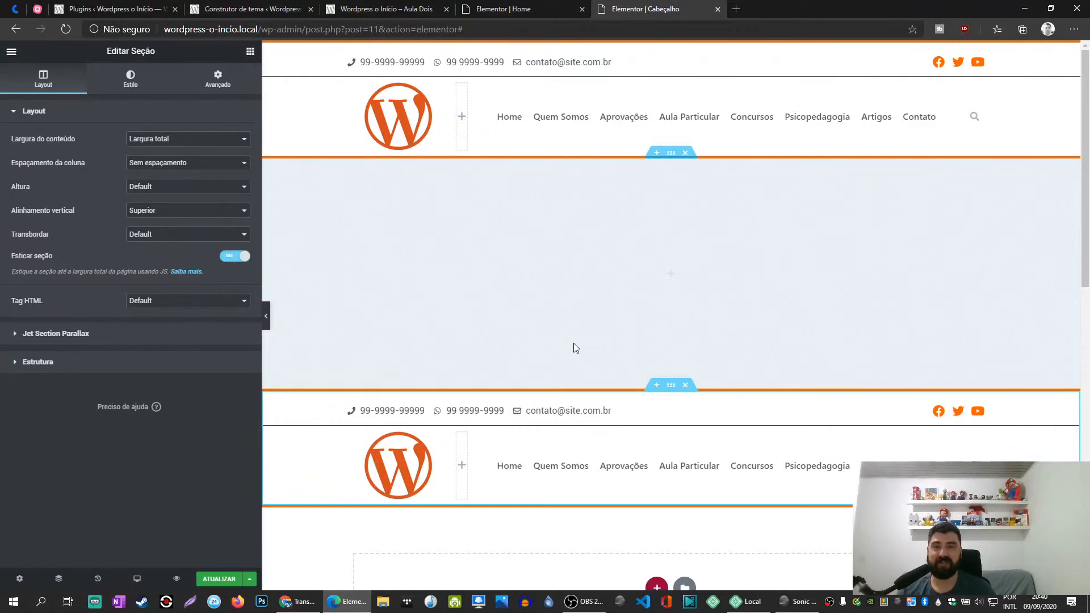
scroll(577, 343, down, 3)
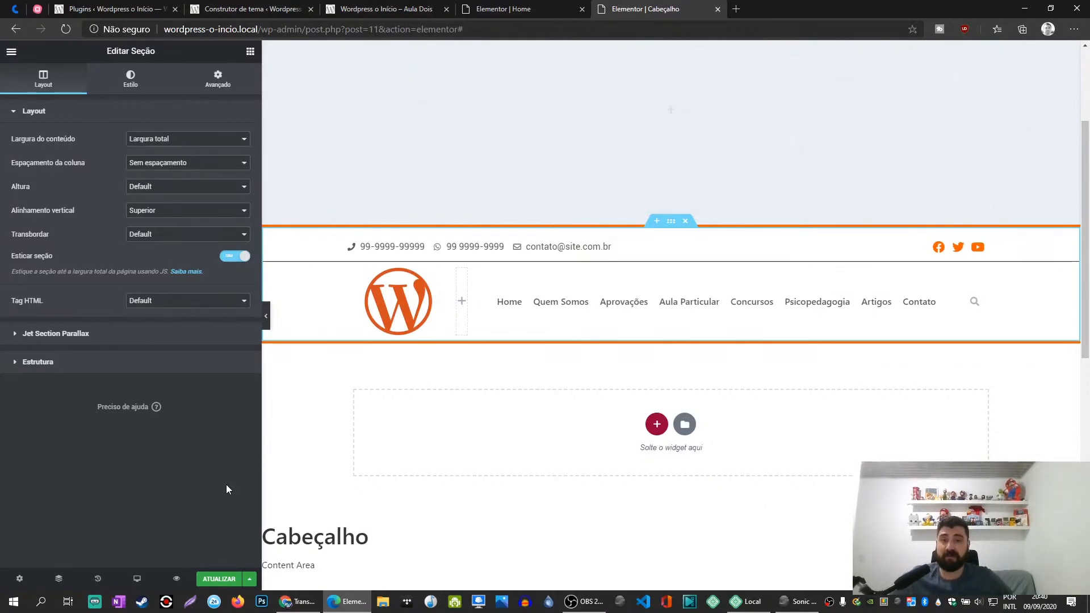
- Compare the duplicated header in the mobile, tablet and desktop previews, ending in the mobile preview
click(138, 580)
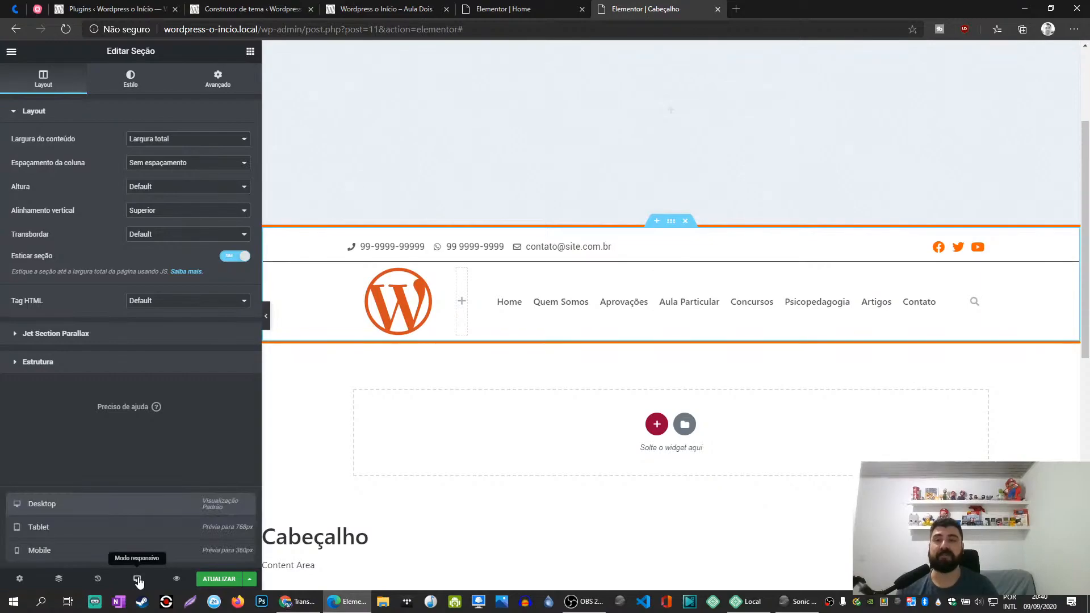
click(90, 558)
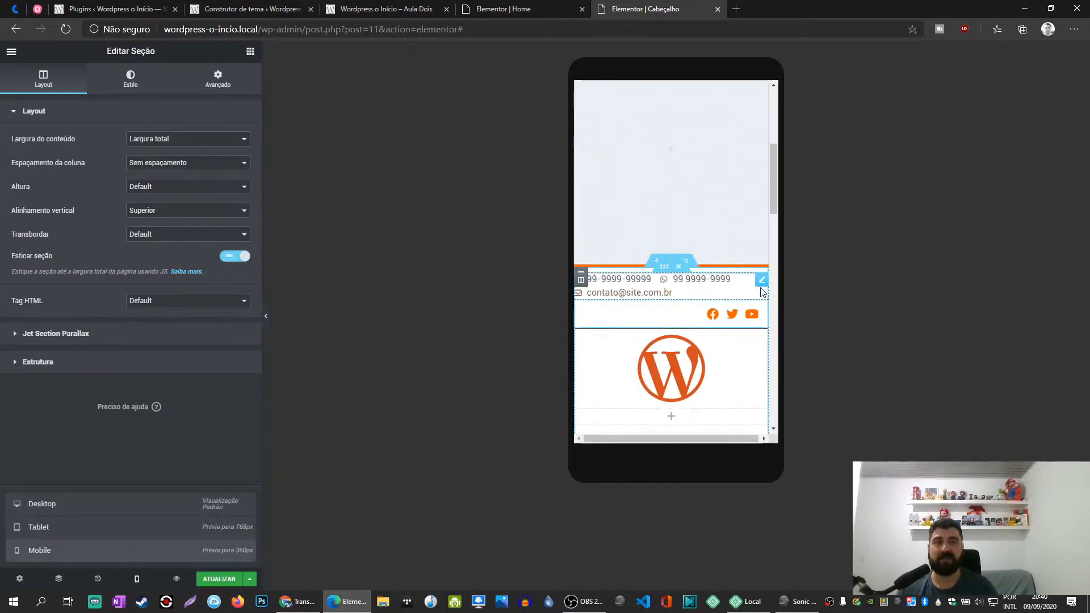
click(761, 282)
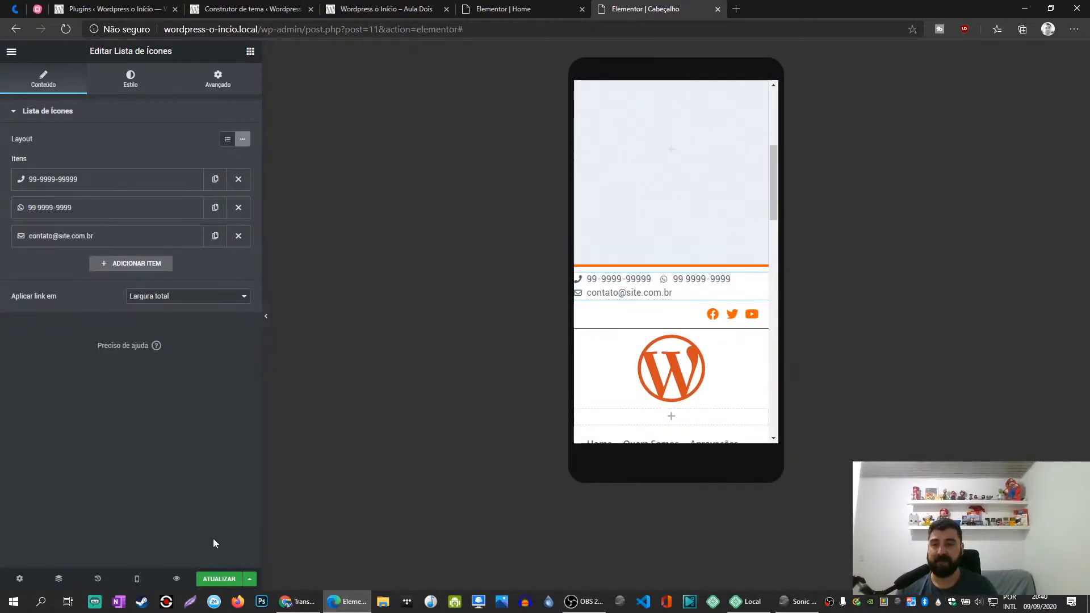
click(137, 582)
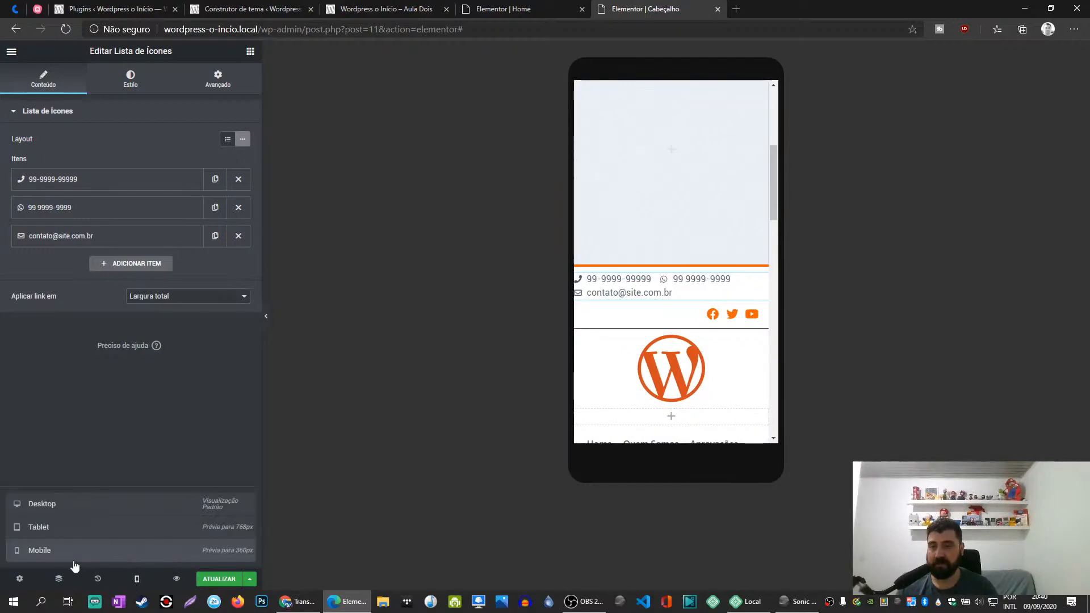
click(54, 528)
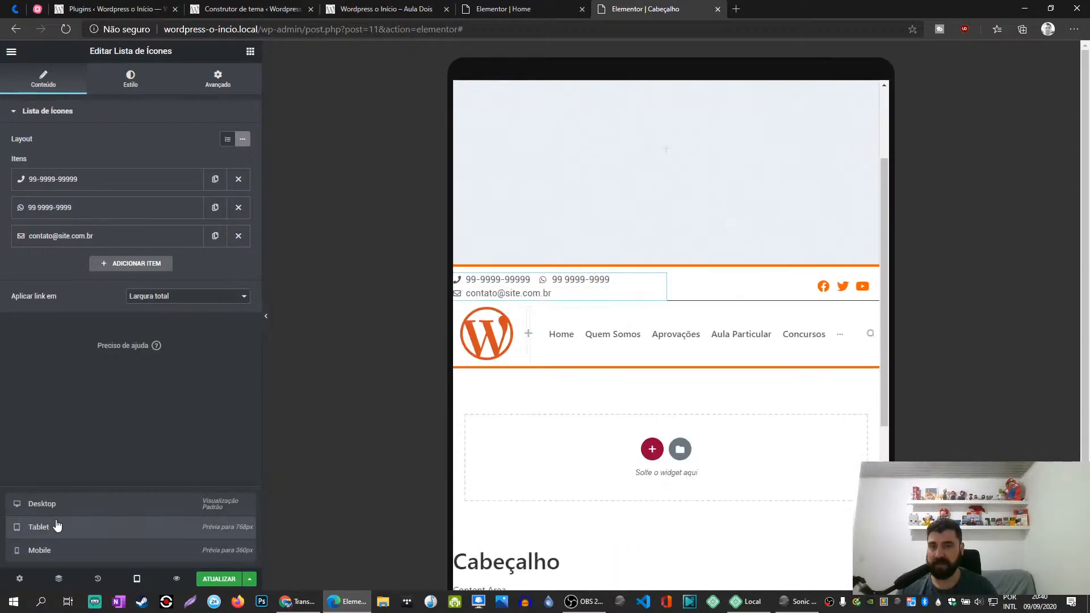
click(68, 509)
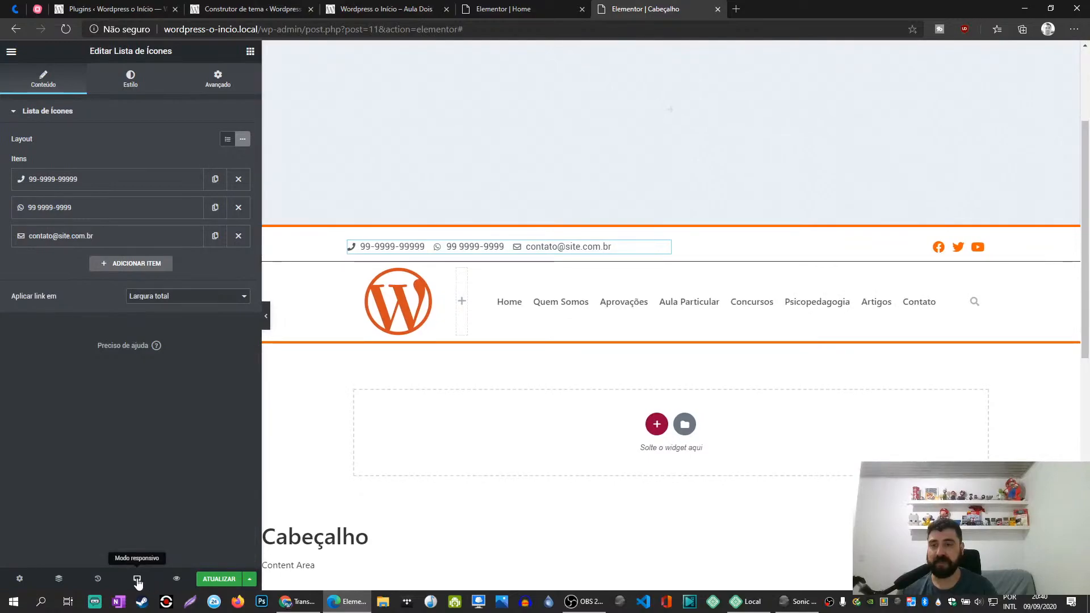
click(125, 580)
click(51, 551)
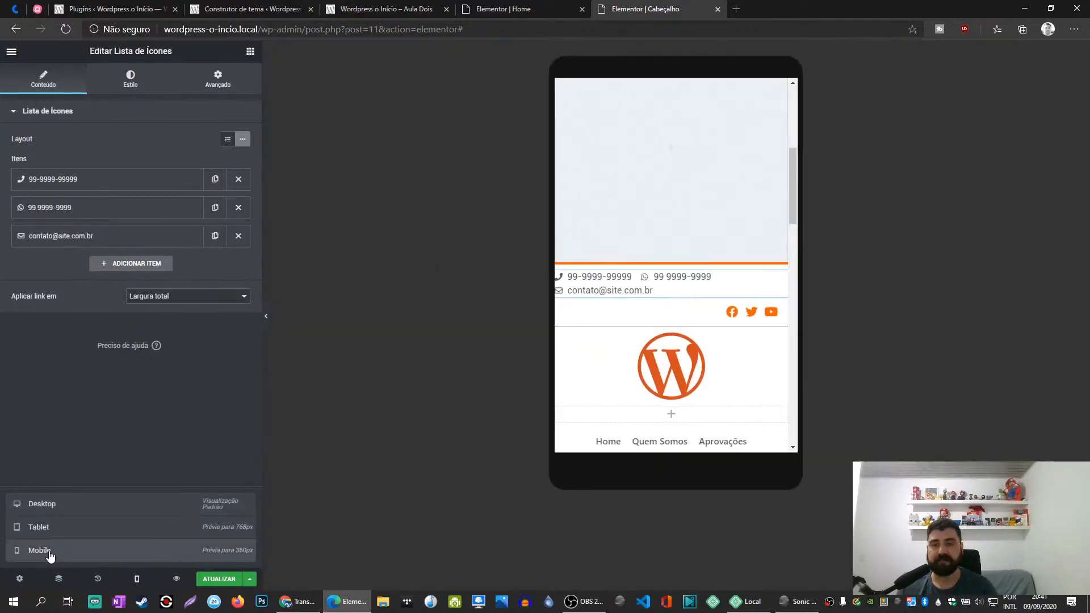
- Give the duplicated header's contact icon list the stacked default layout and centre its alignment for mobile
click(761, 282)
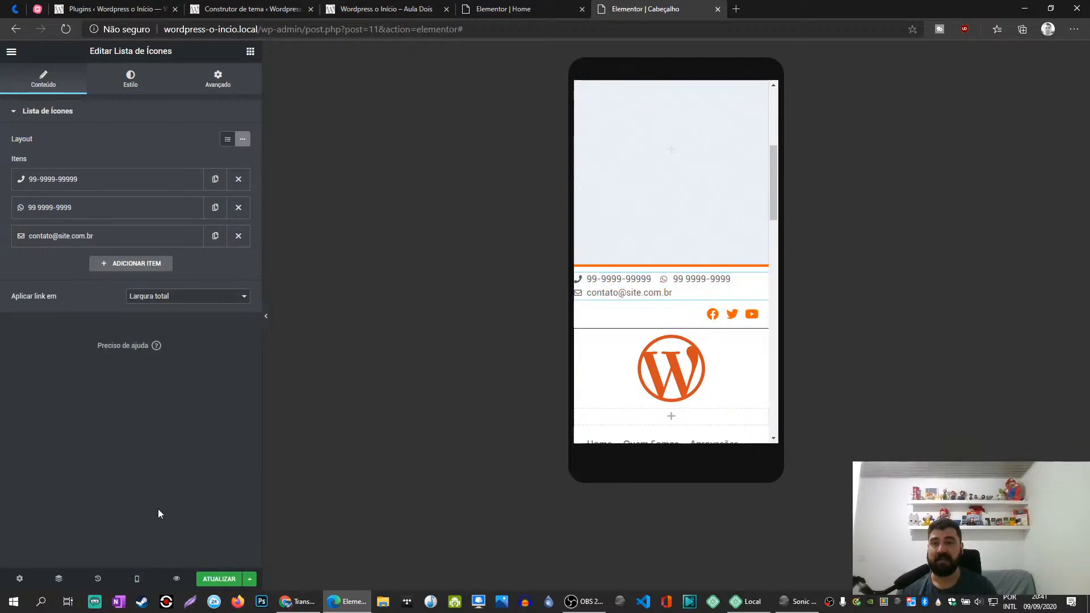
click(226, 142)
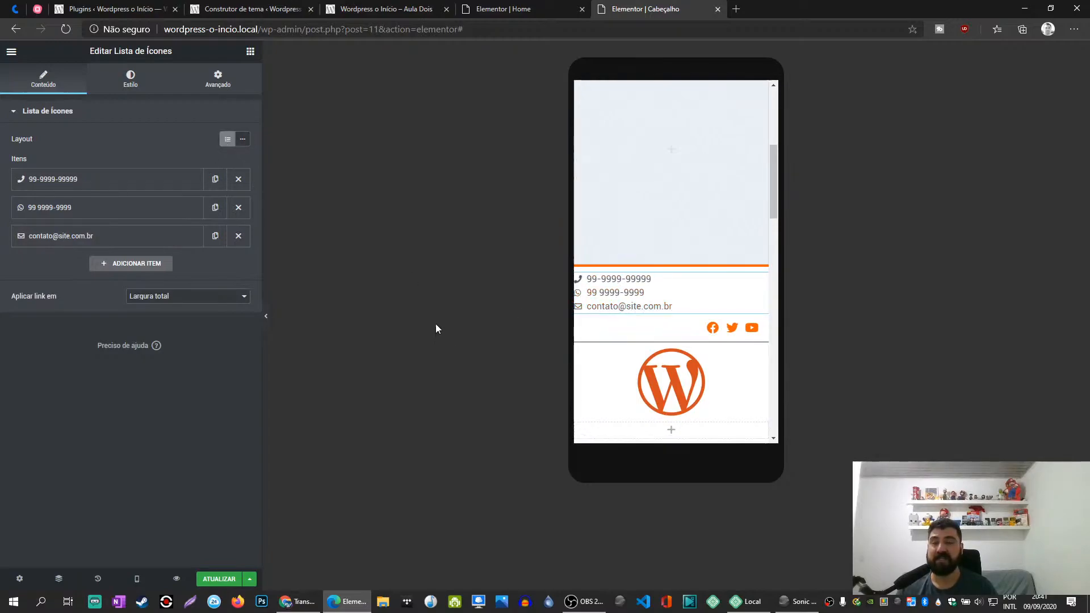
click(190, 296)
click(189, 306)
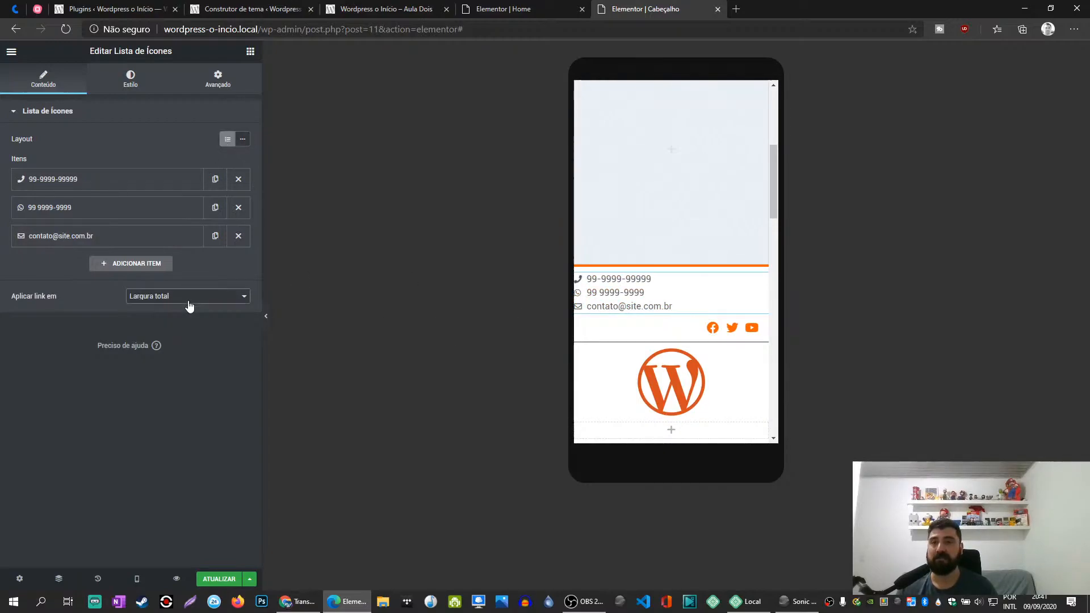
click(116, 90)
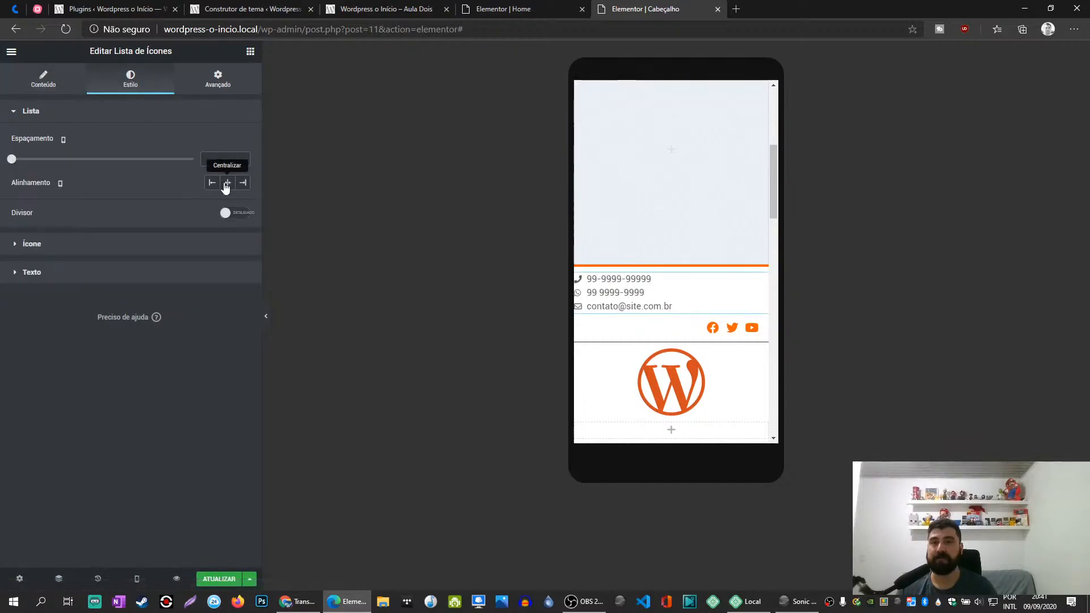
click(227, 184)
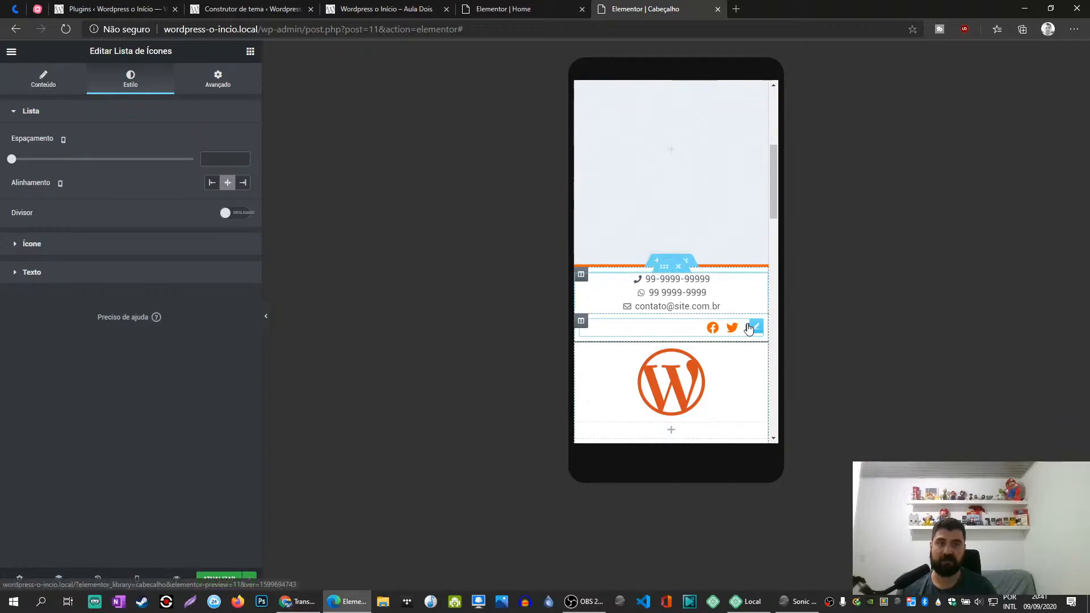
- Centre the social icons in the duplicated header for mobile
click(757, 327)
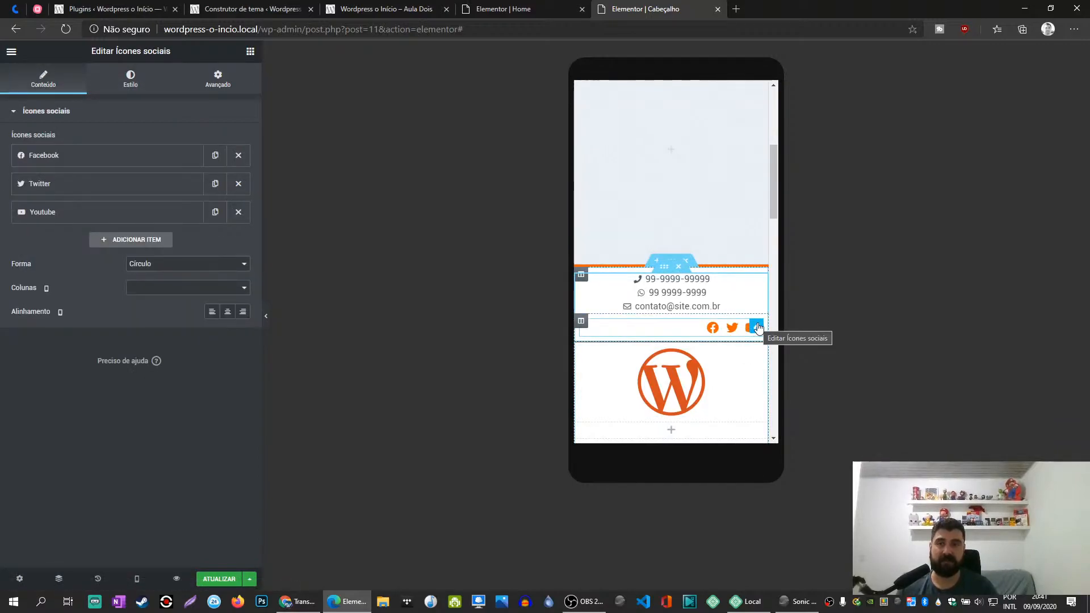
click(227, 311)
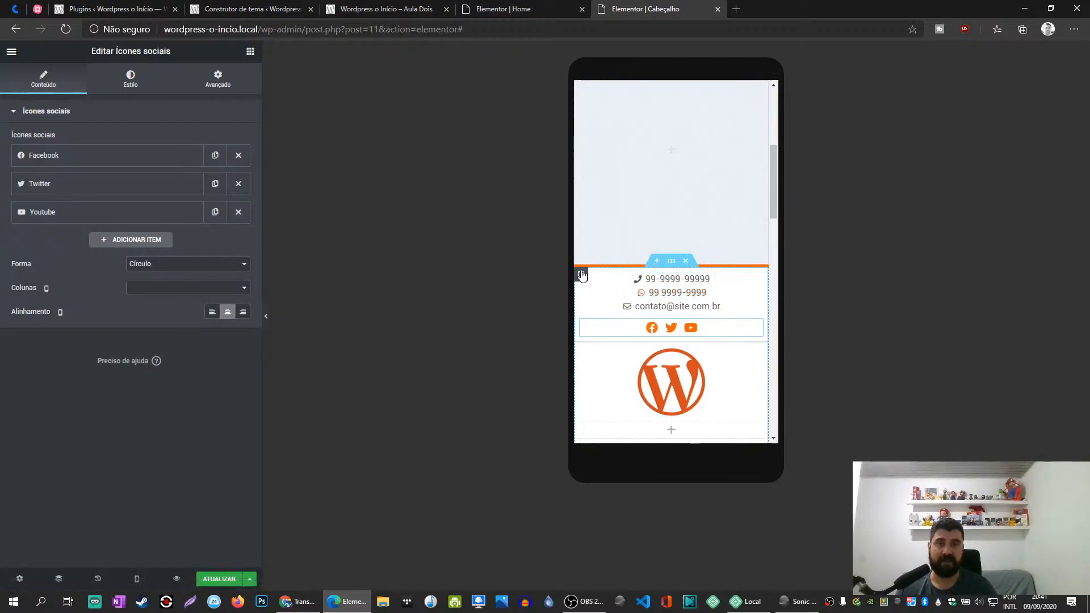
click(581, 276)
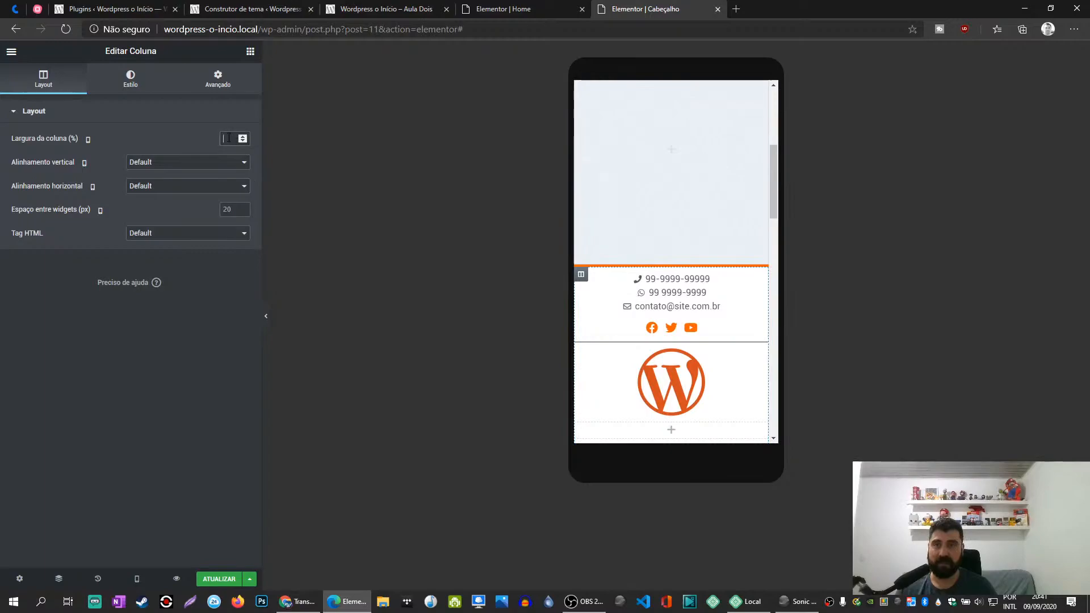
text(50)
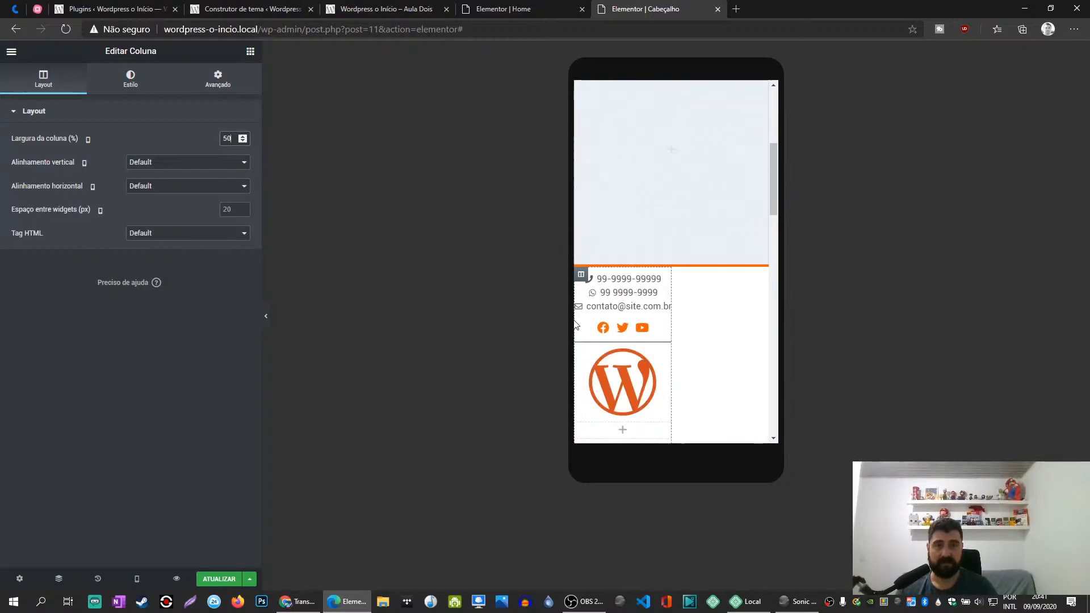
key(BackSpace)
key(BackSpace)
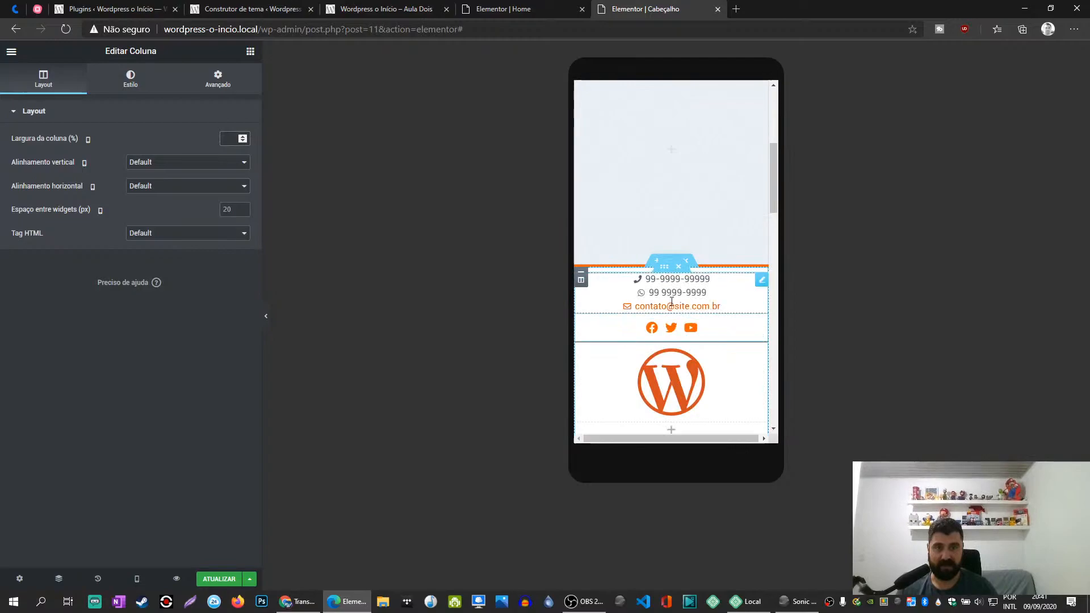
click(762, 283)
click(239, 164)
text(50)
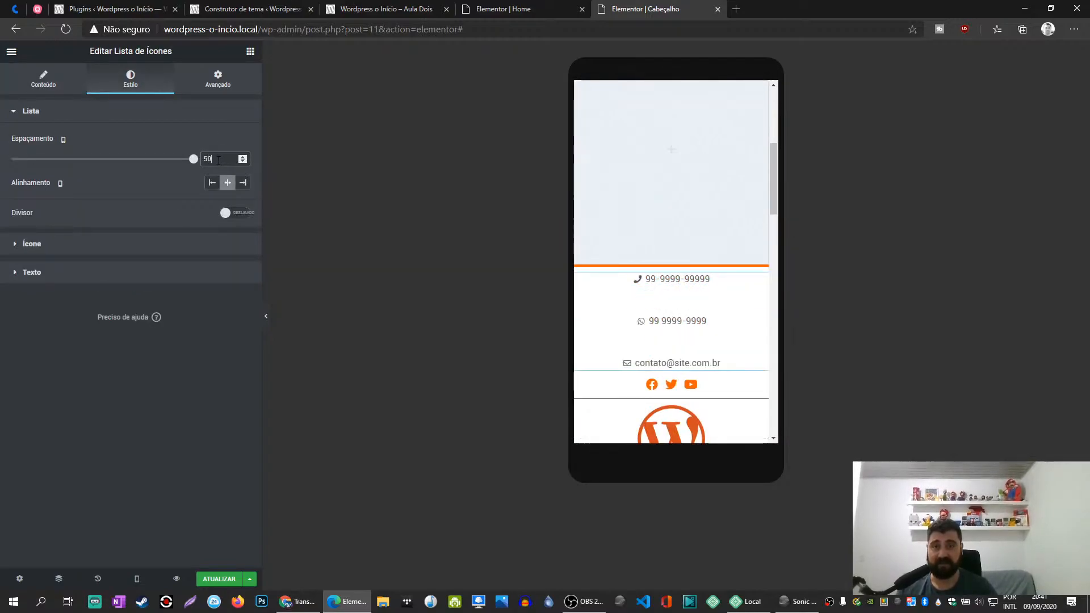
key(BackSpace)
key(BackSpace)
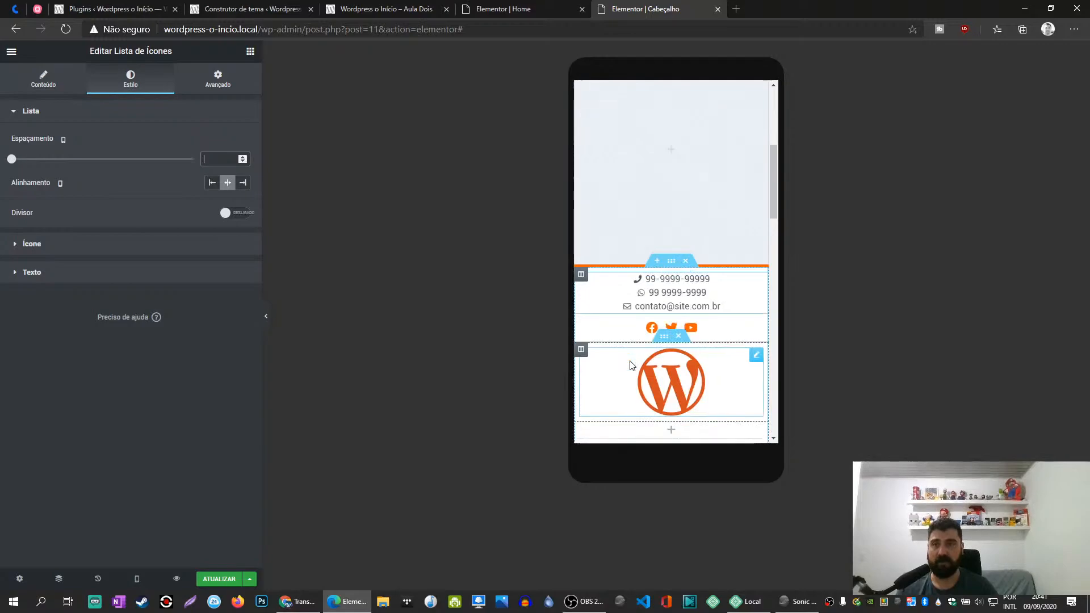
click(42, 87)
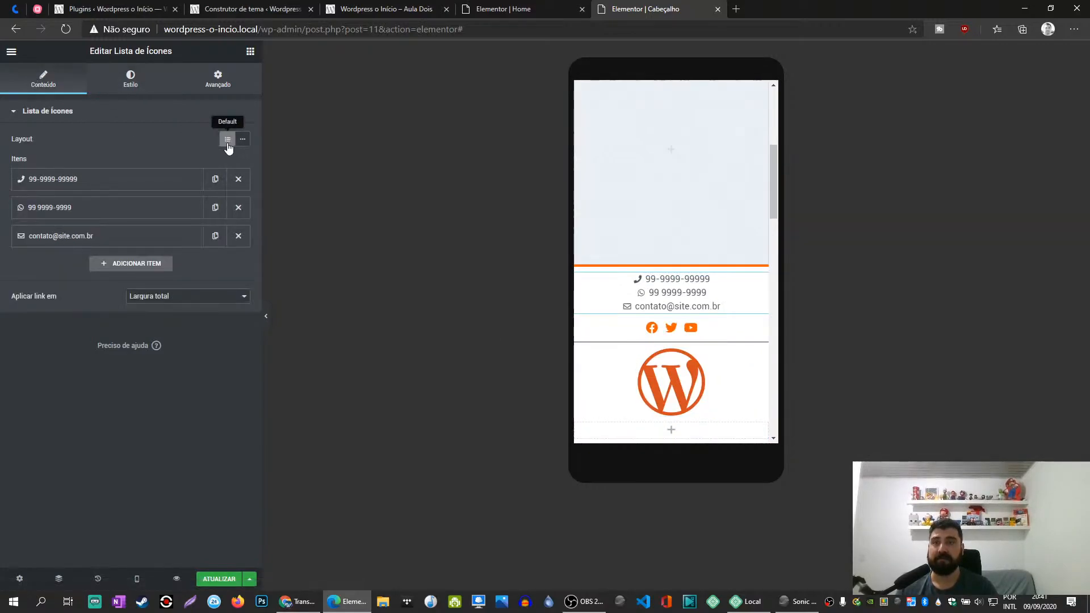
- Set both inner columns of Links do Topo in Cabeçalho Celular to 50% width, picking them from the Navigator
click(58, 578)
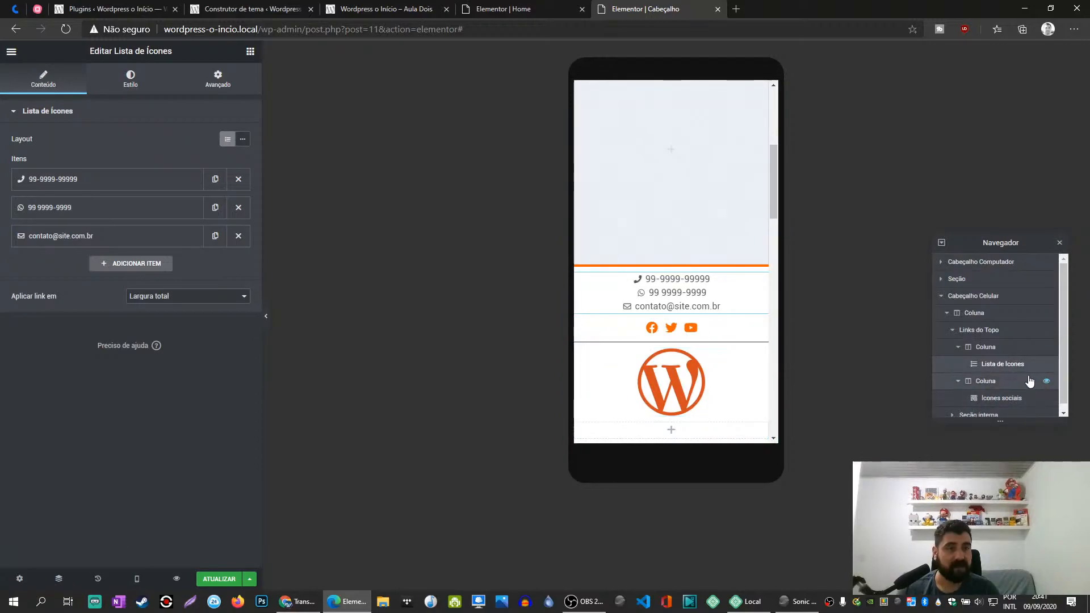
click(984, 349)
click(233, 139)
text(50)
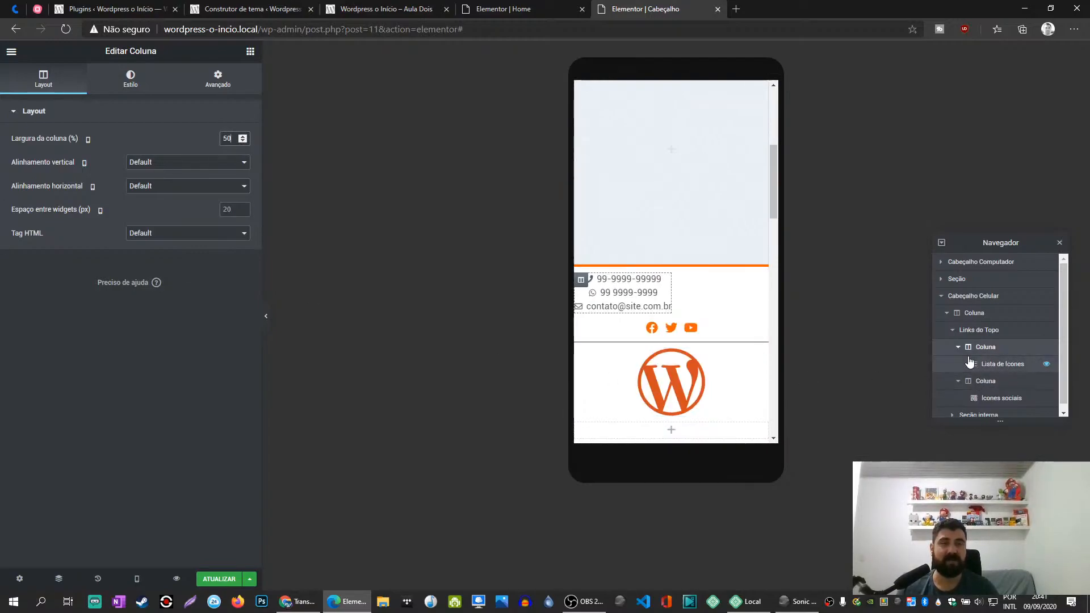
click(985, 382)
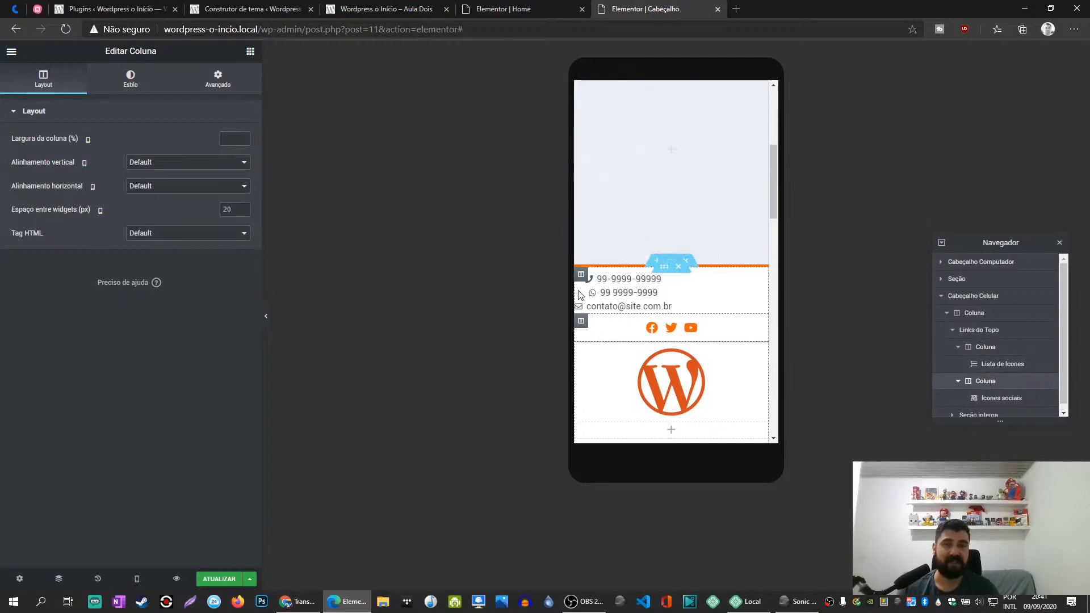
text(50)
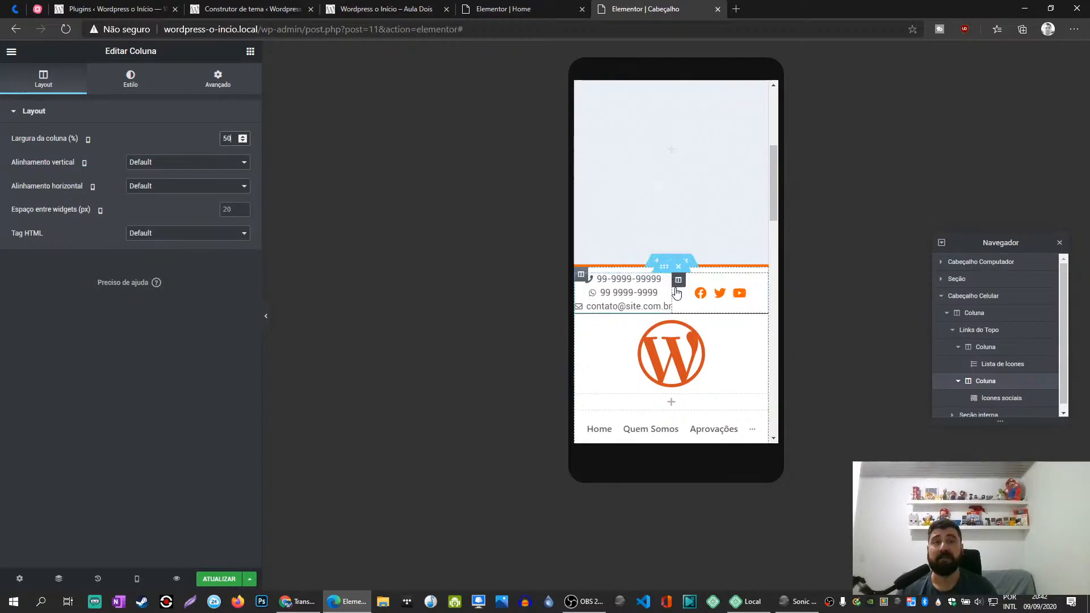
- Align the social icons to the right and the contact icon list to the left in the mobile header
click(758, 296)
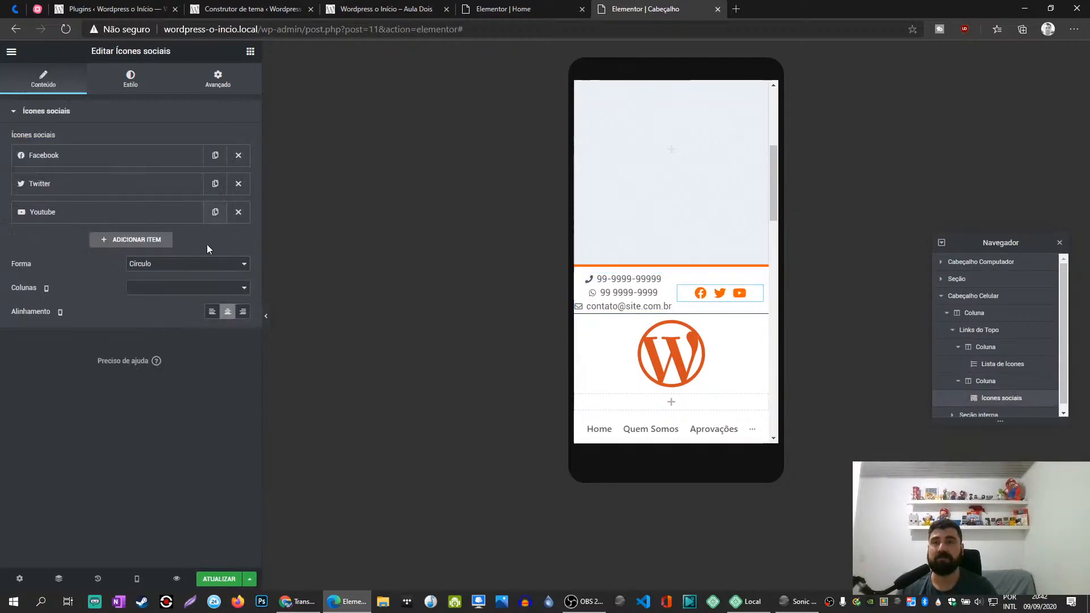
click(242, 311)
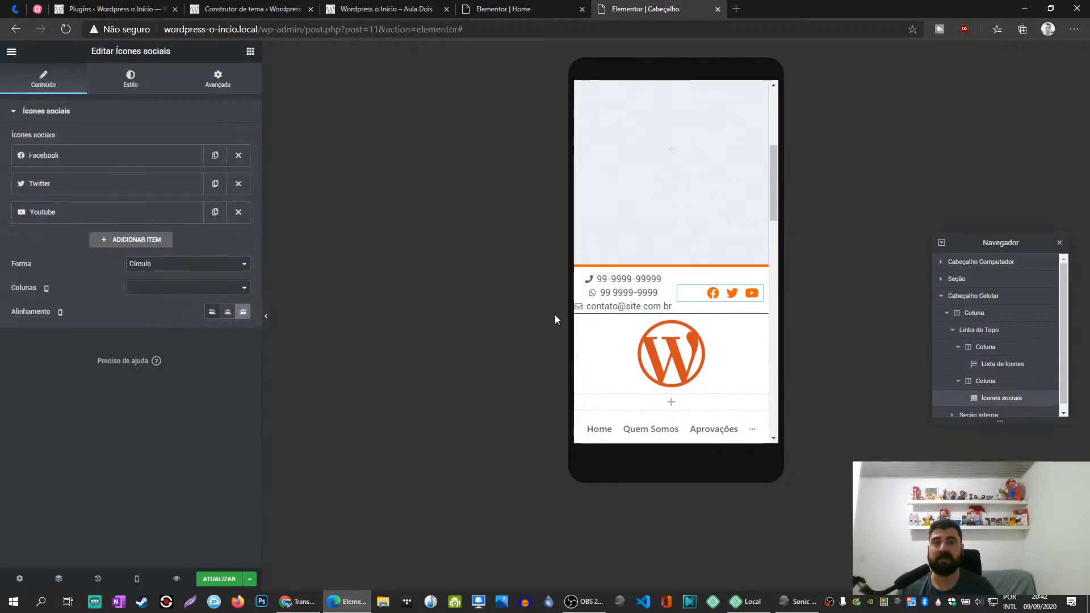
click(653, 284)
click(130, 79)
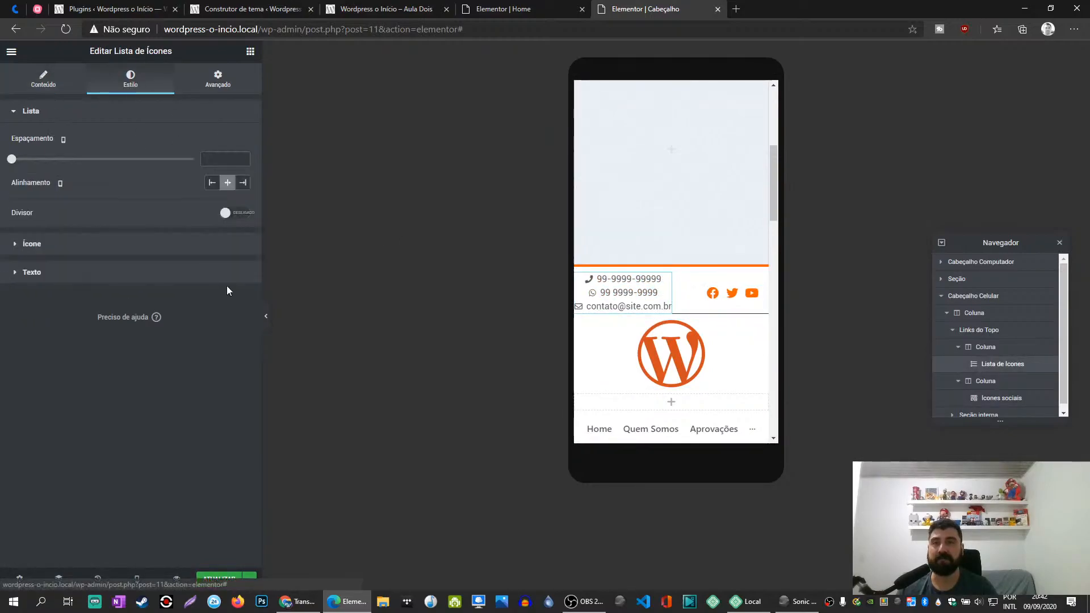
click(213, 185)
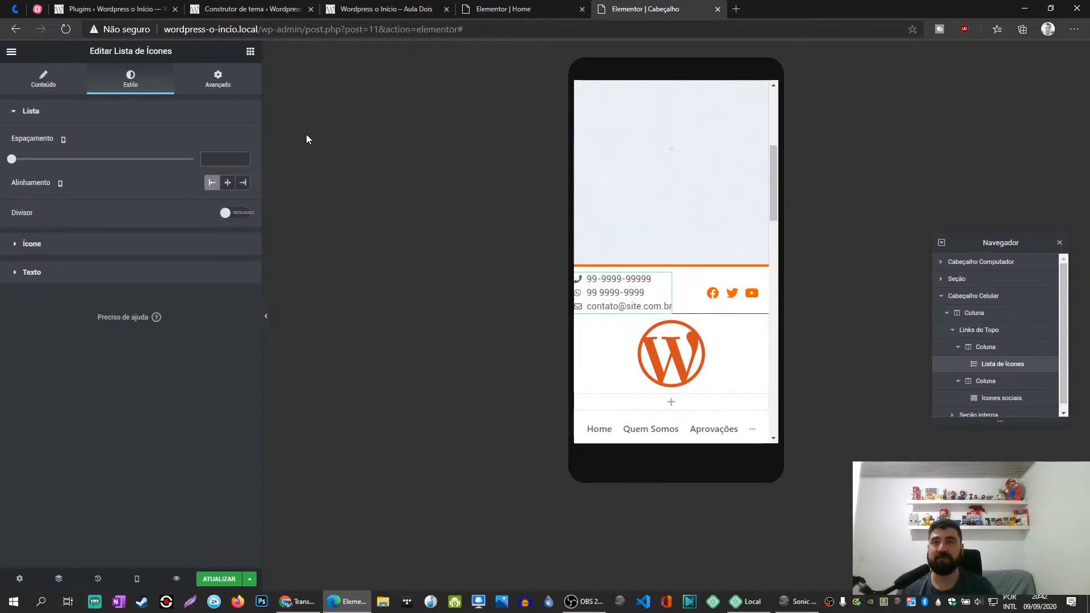
- Unlink the contact icon list's padding values and set only the left padding to 20 px
click(218, 79)
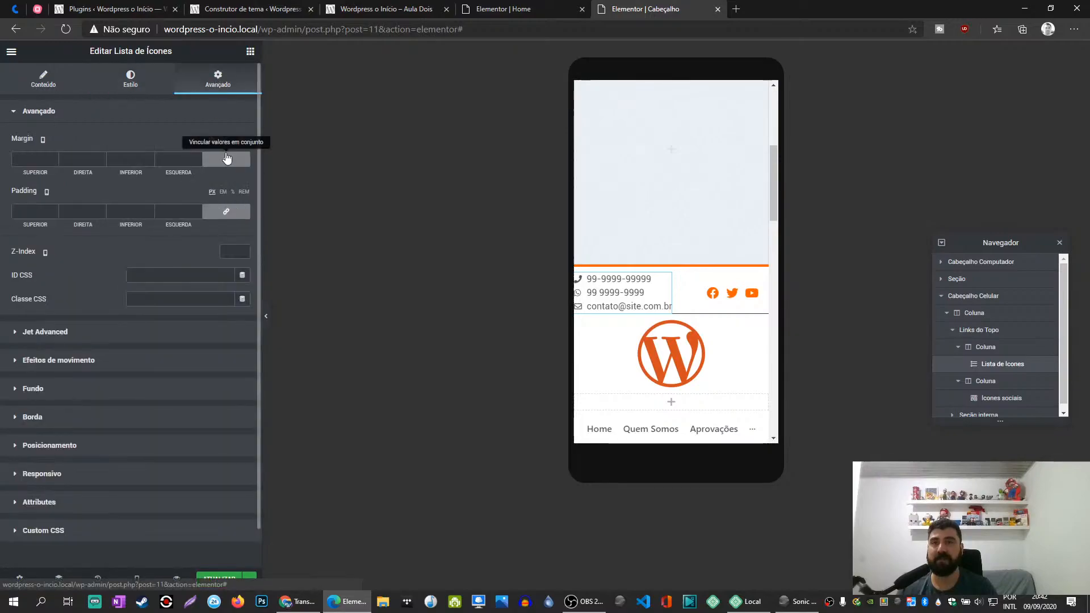
click(226, 212)
text(20)
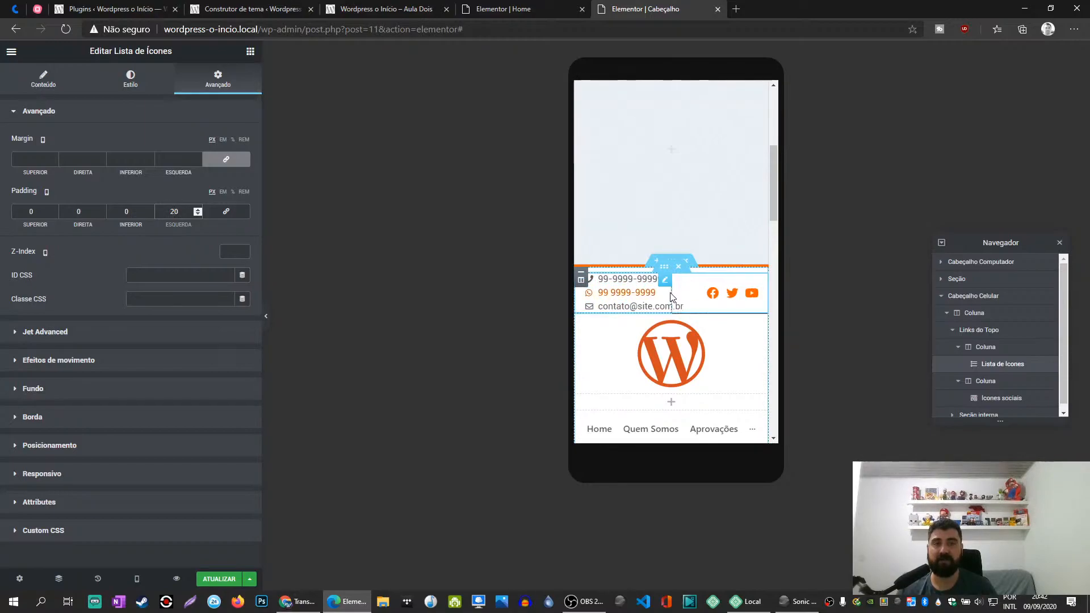
- Set the contact list's column to 60% width and the social icons' column to 40%
click(997, 351)
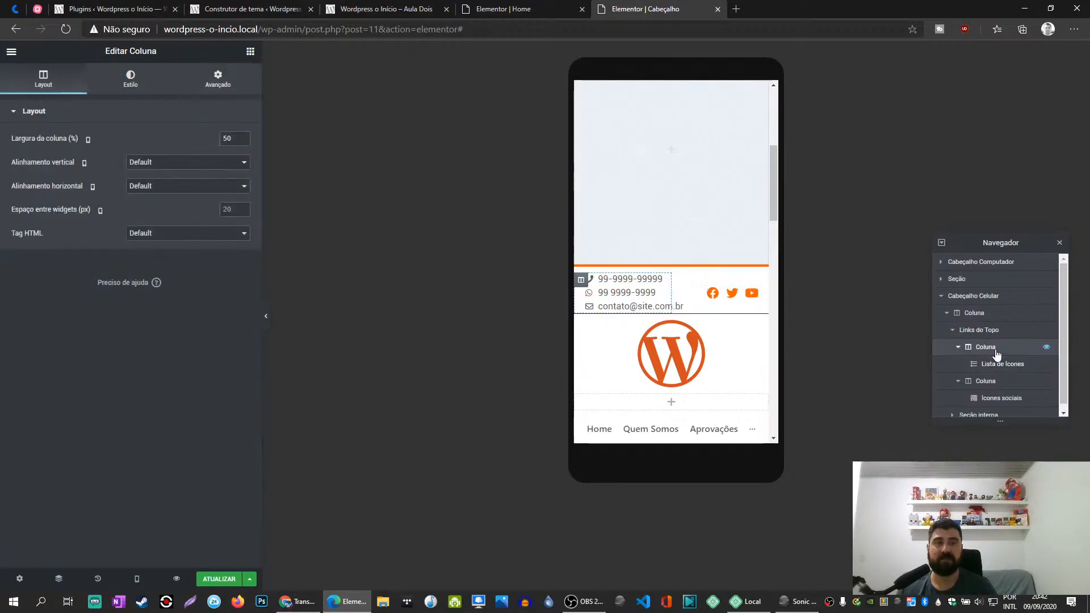
double_click(226, 138)
text(60)
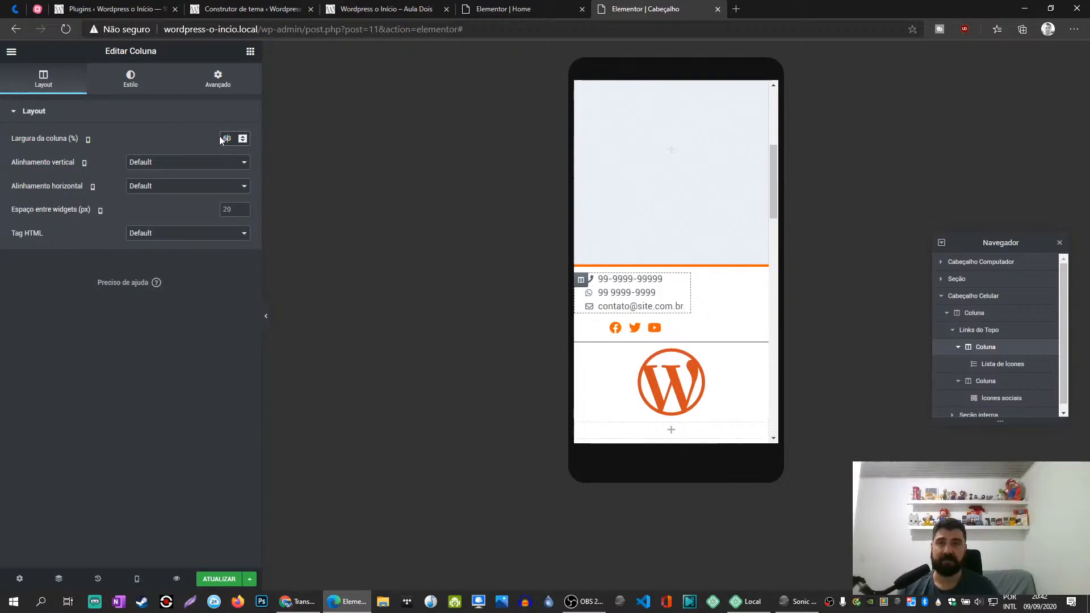
click(999, 380)
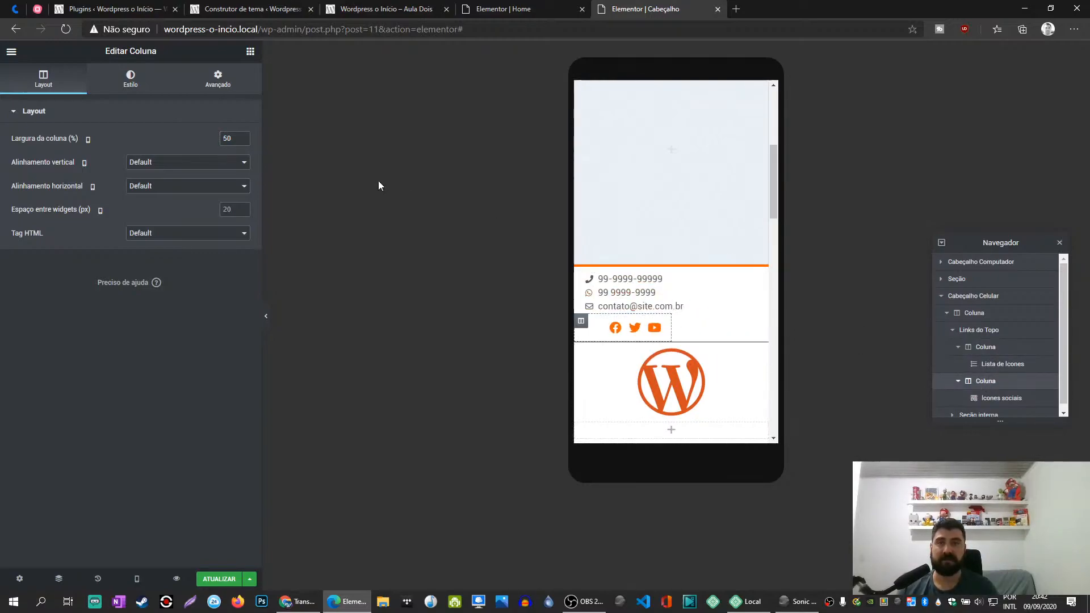
text(4)
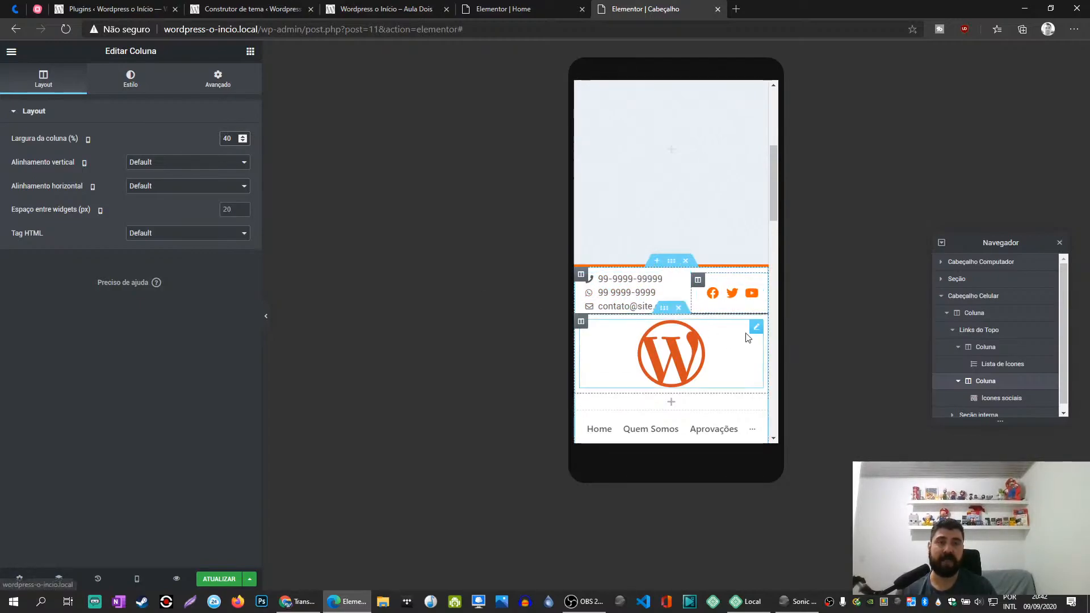
- Set the mobile header's Mega Menu device view to Mobile view on all devices
scroll(676, 349, down, 2)
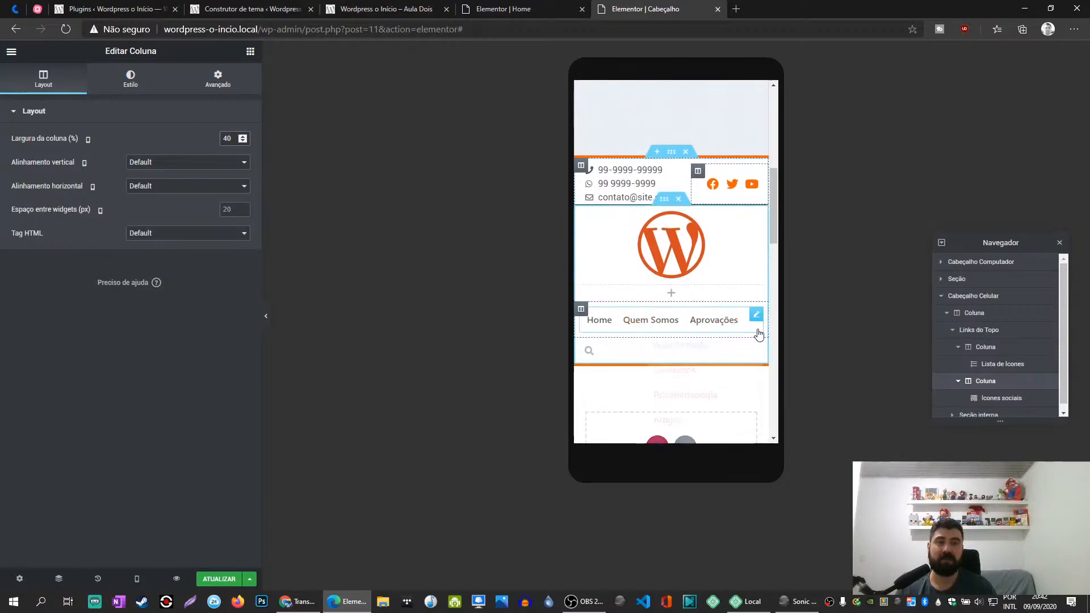
mouse_move(747, 331)
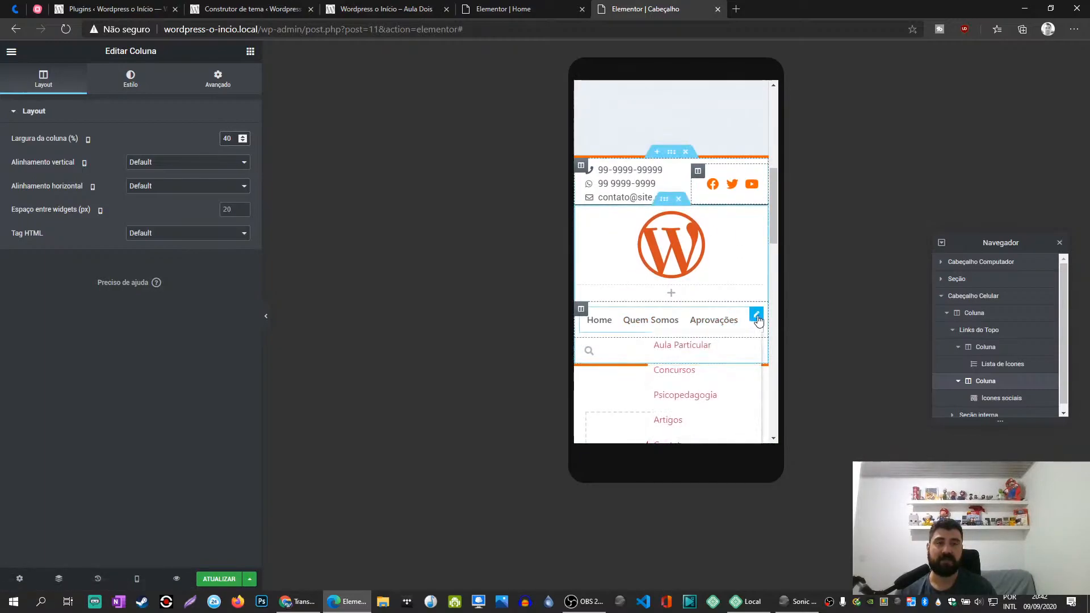
click(757, 316)
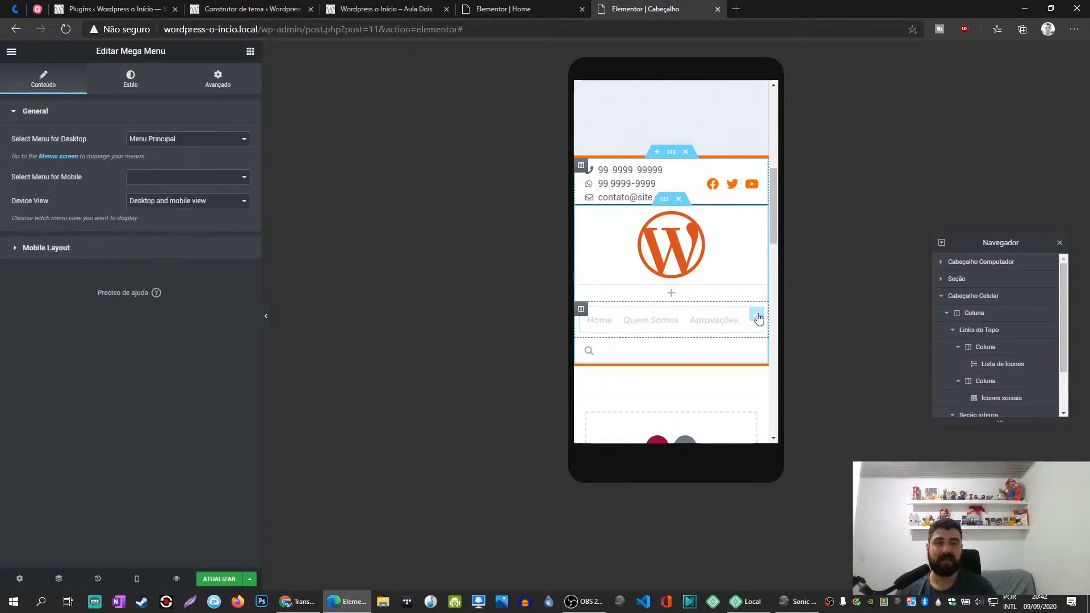
click(301, 9)
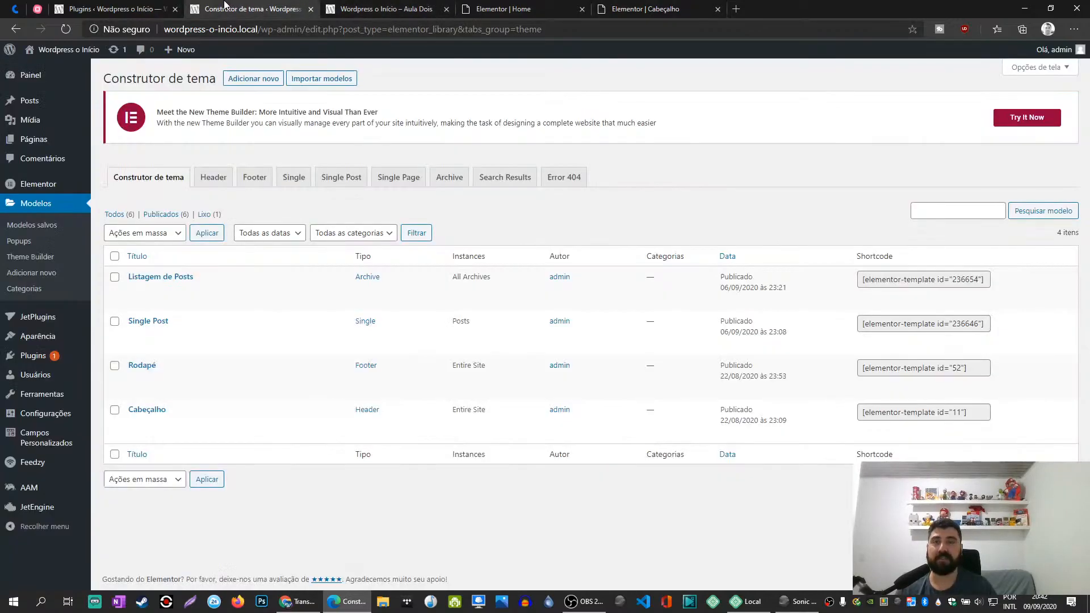
click(357, 7)
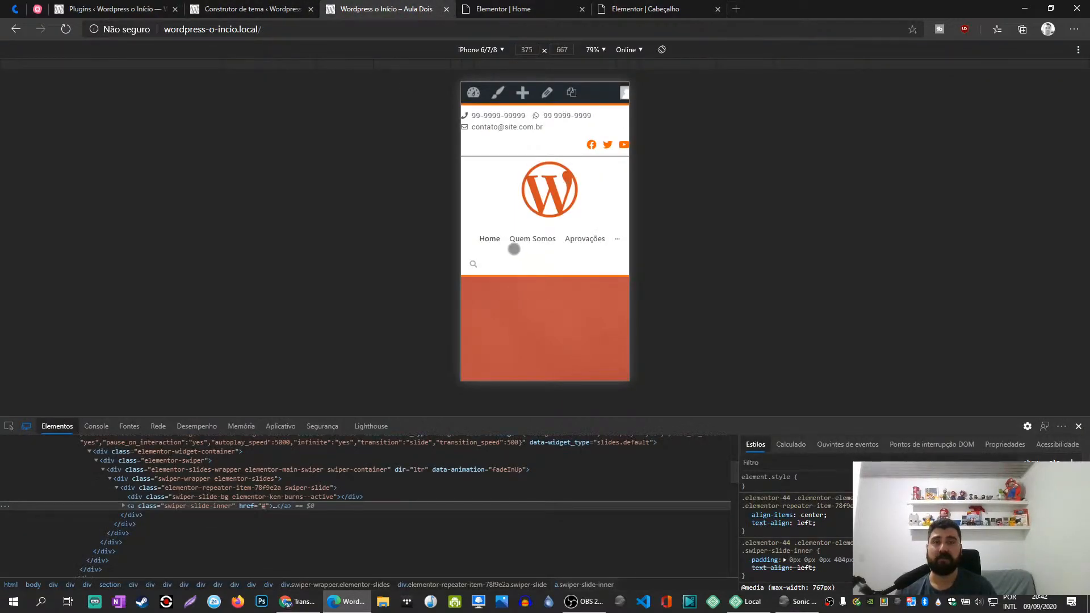
click(502, 8)
click(646, 8)
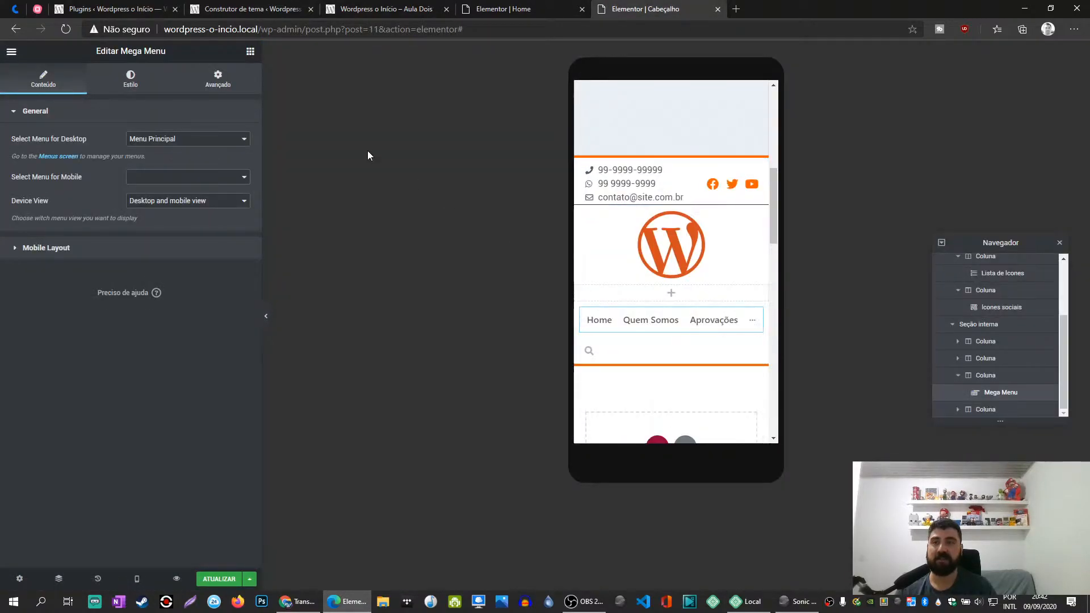
click(215, 201)
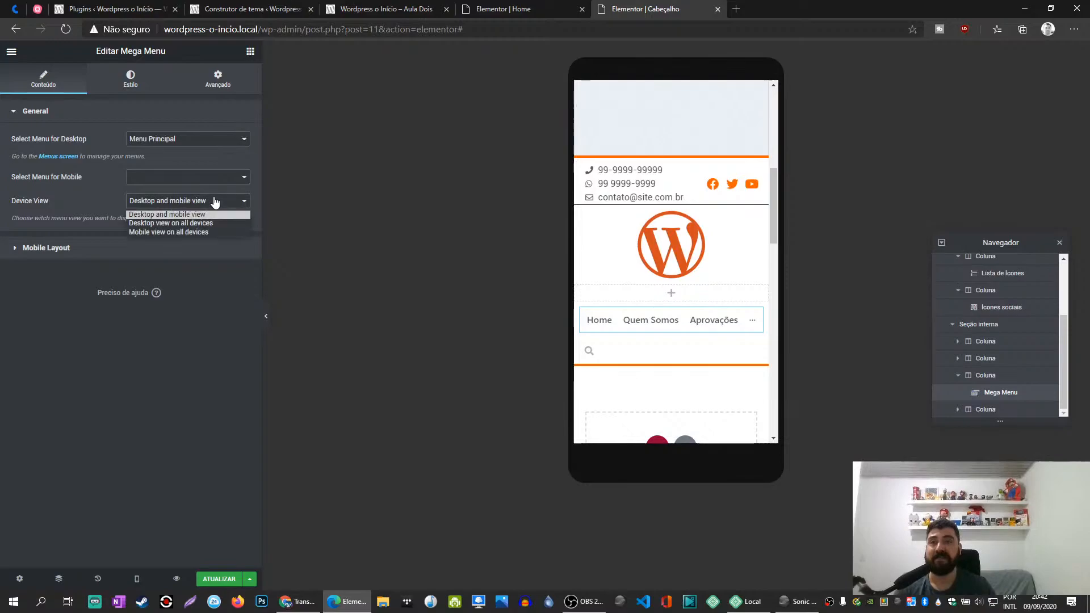
click(183, 232)
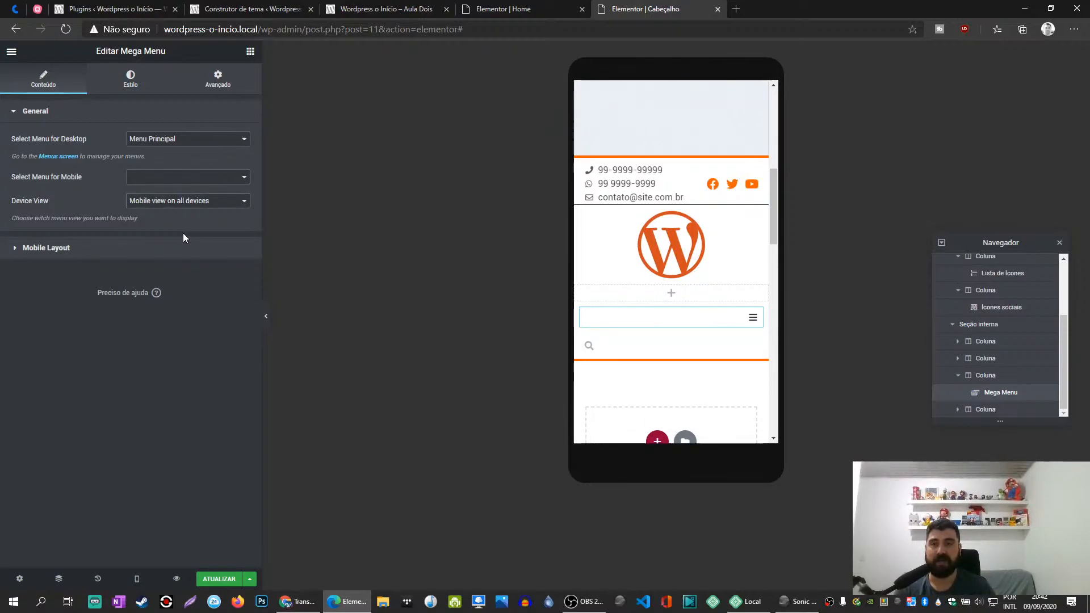
click(117, 80)
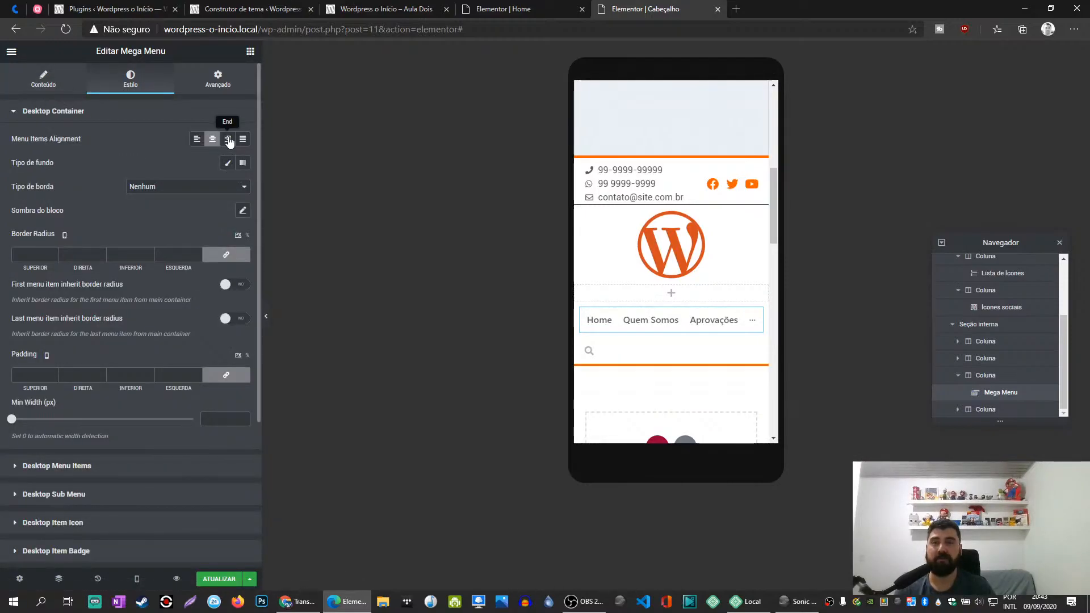
click(35, 92)
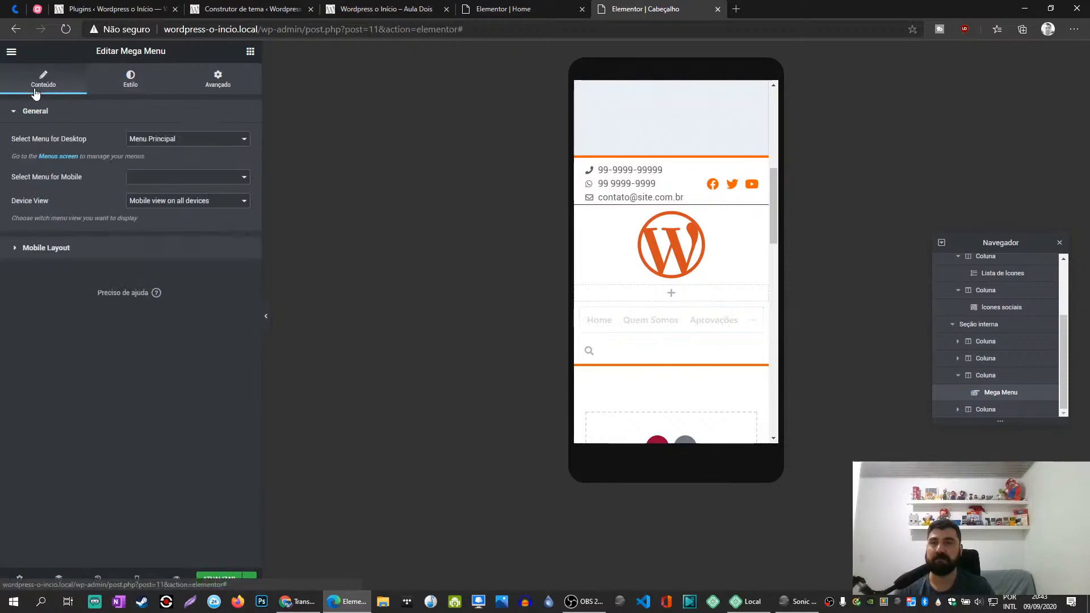
click(184, 202)
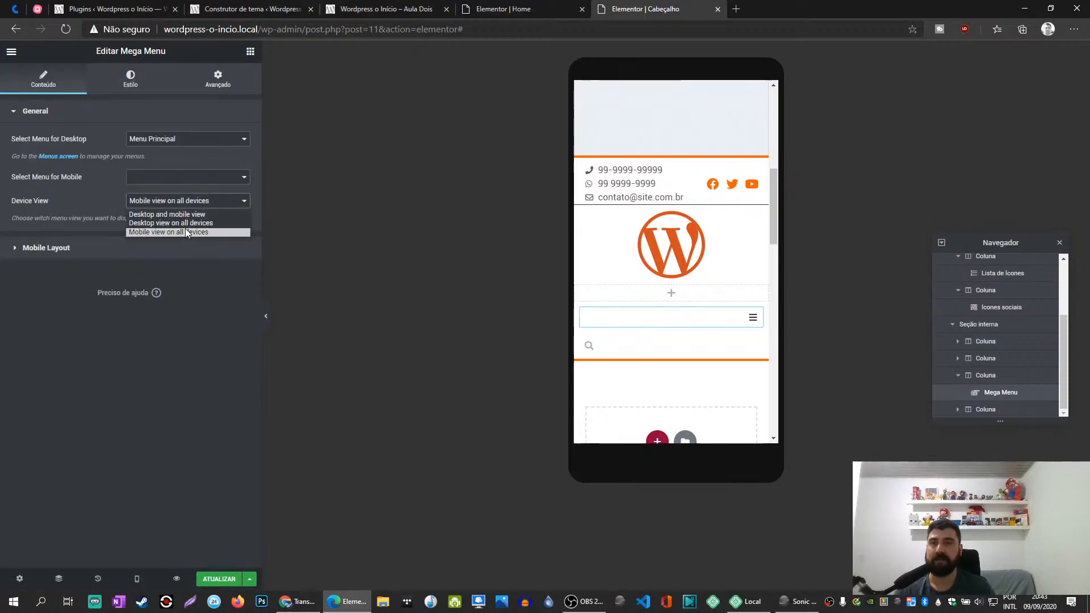
click(193, 214)
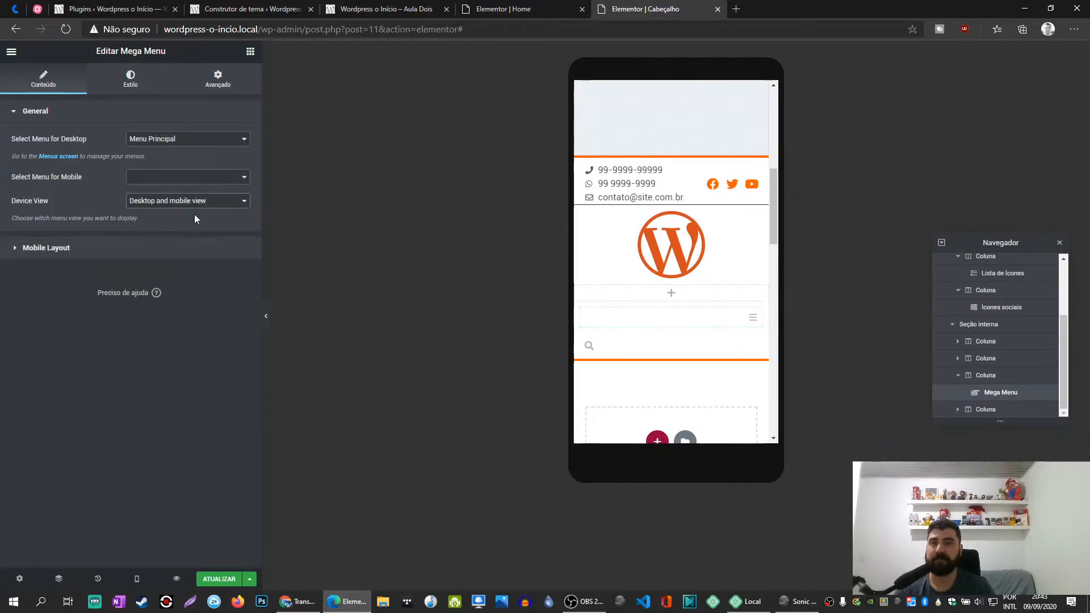
click(192, 201)
click(185, 232)
- Review the Mega Menu's mobile layout options and align its desktop menu items to the right
click(166, 253)
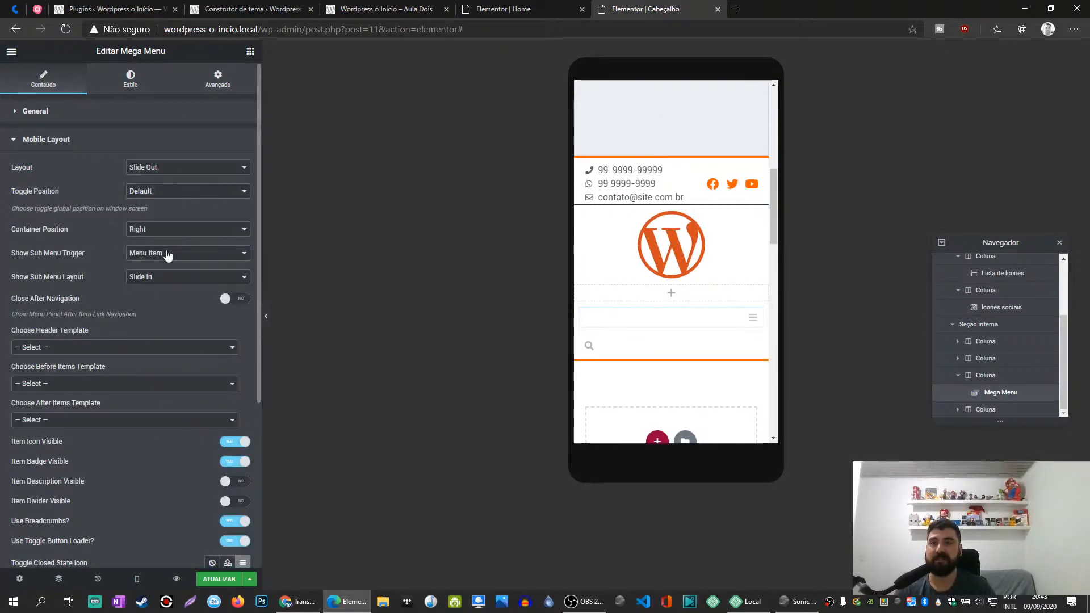
scroll(161, 287, down, 5)
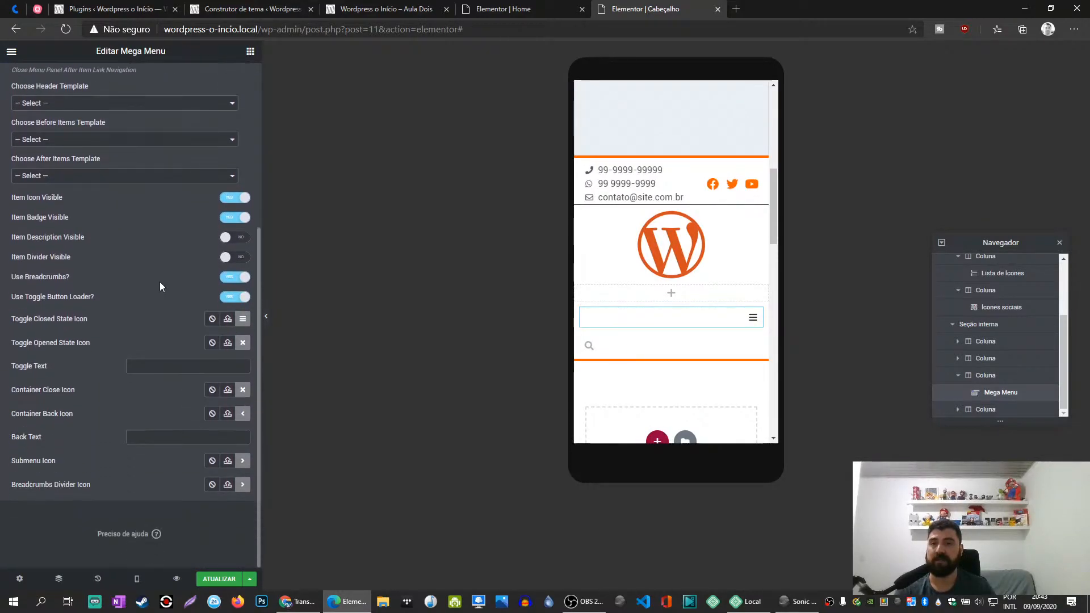
scroll(161, 287, up, 4)
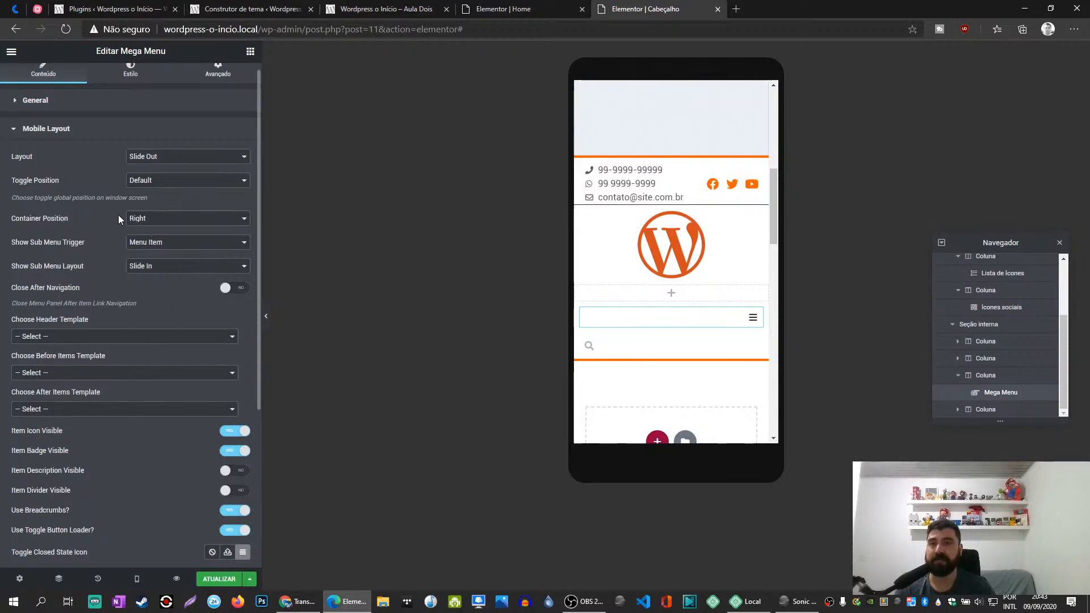
scroll(86, 236, up, 1)
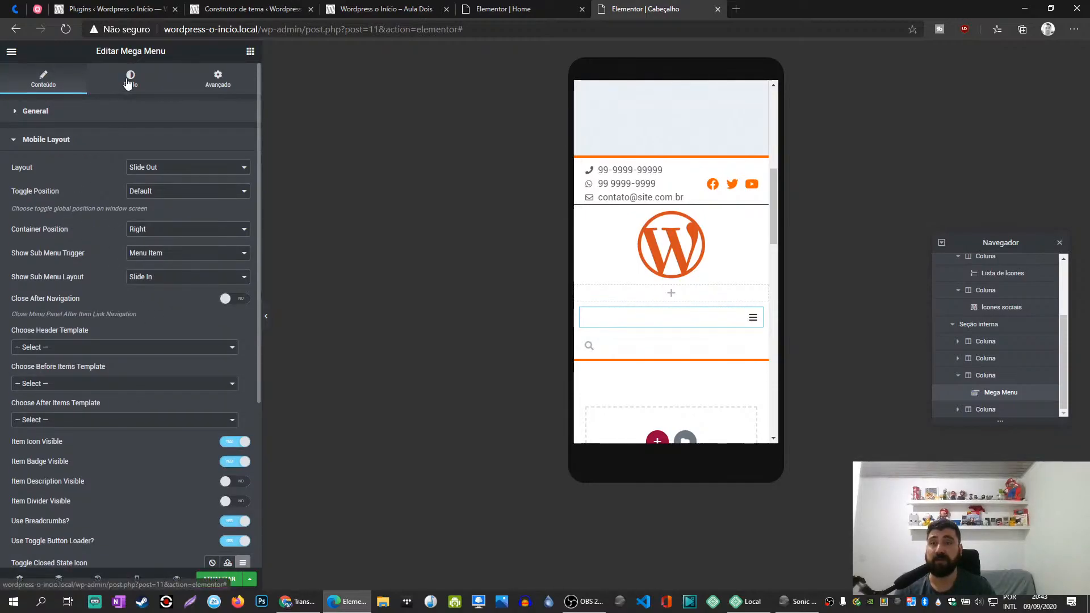
click(128, 83)
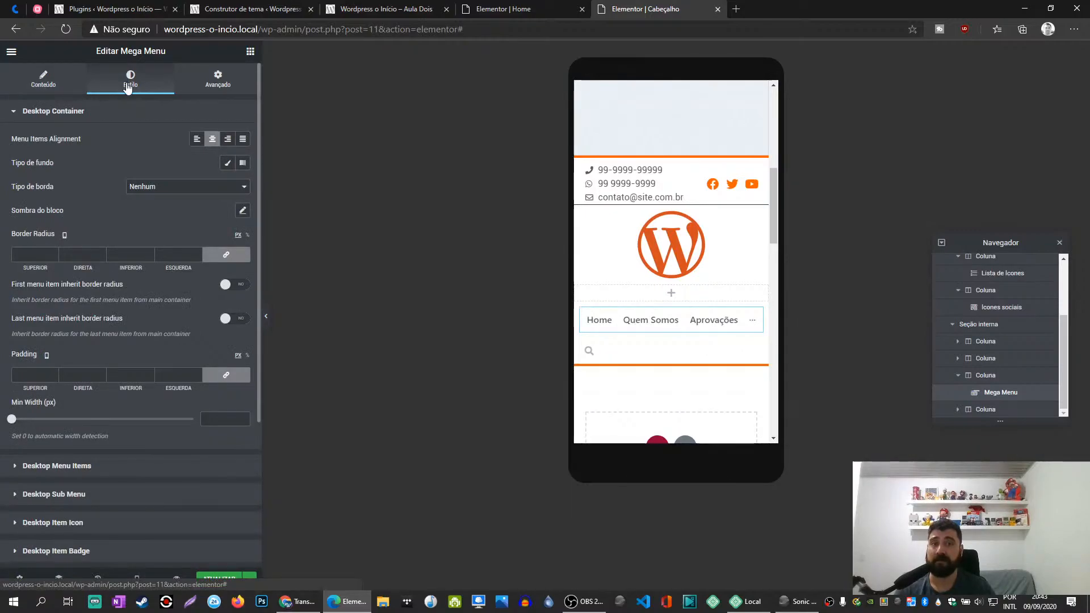
click(228, 139)
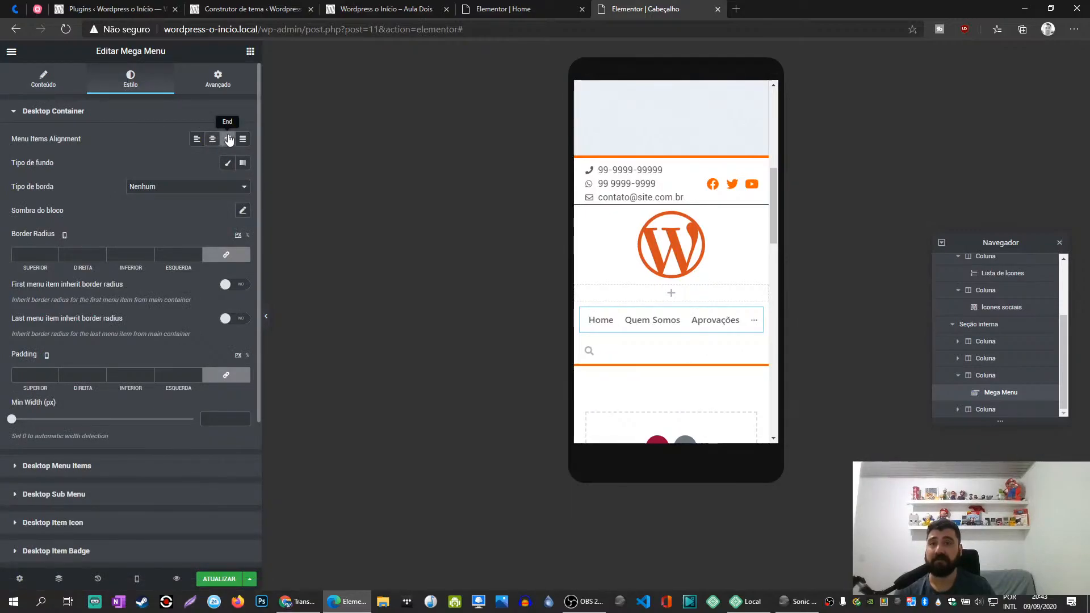
- Try Desktop view on all devices for the Mega Menu, restore Mobile view on all devices, and update the template
click(43, 76)
click(176, 201)
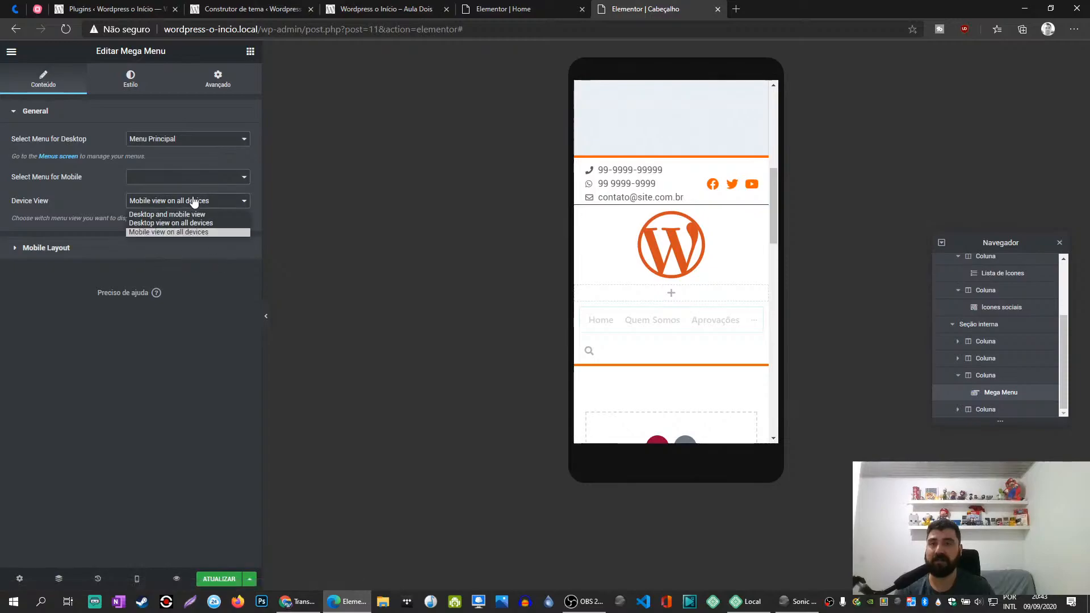
click(176, 232)
click(176, 226)
click(169, 203)
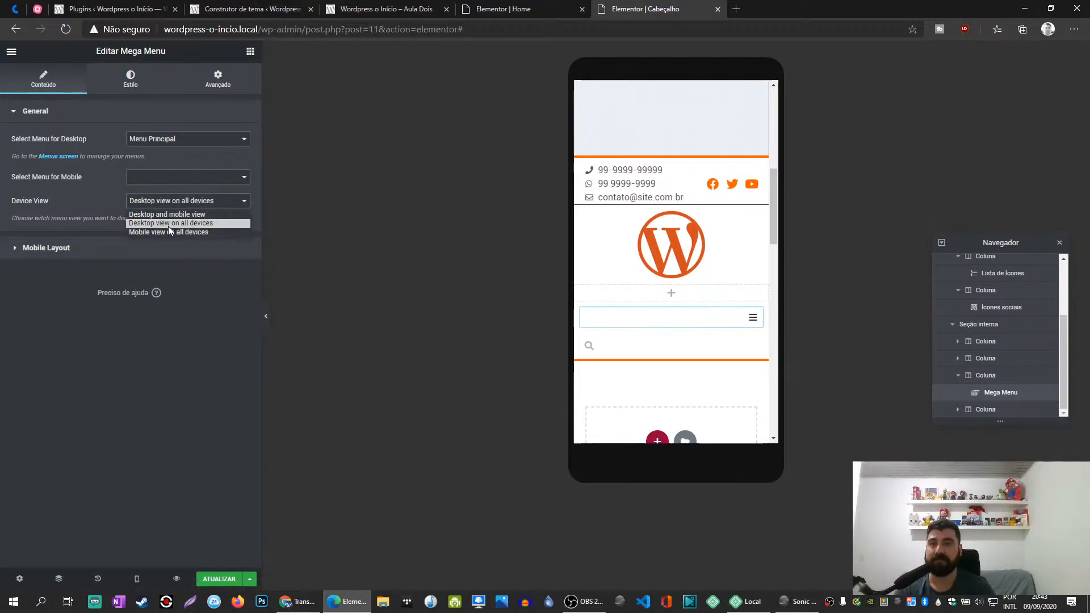
click(167, 234)
click(220, 580)
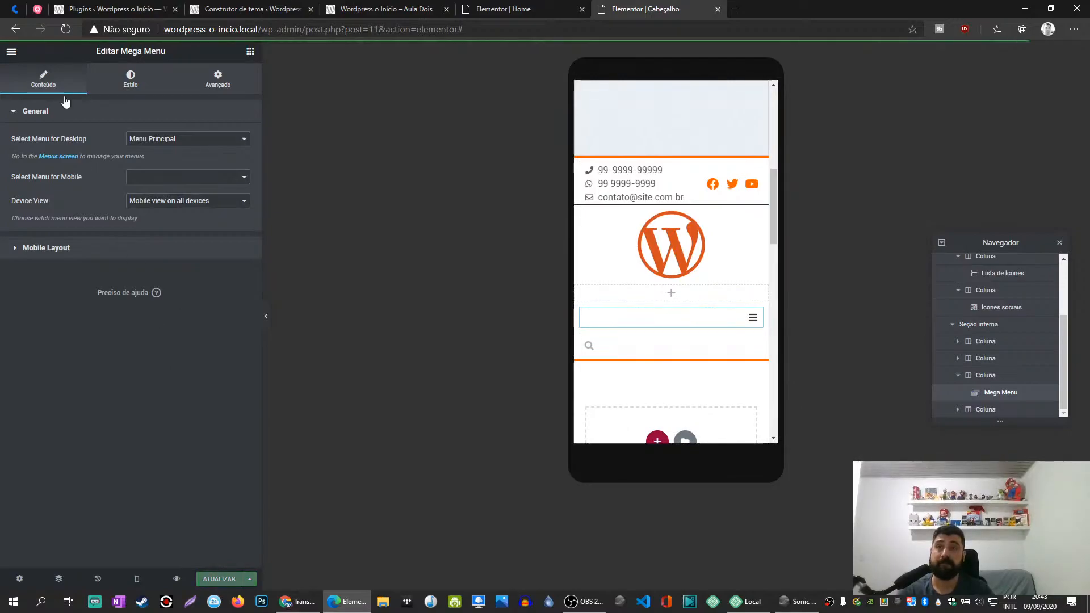
- Set the menu column's width to 80% and the search icon column's width to 20%
click(131, 79)
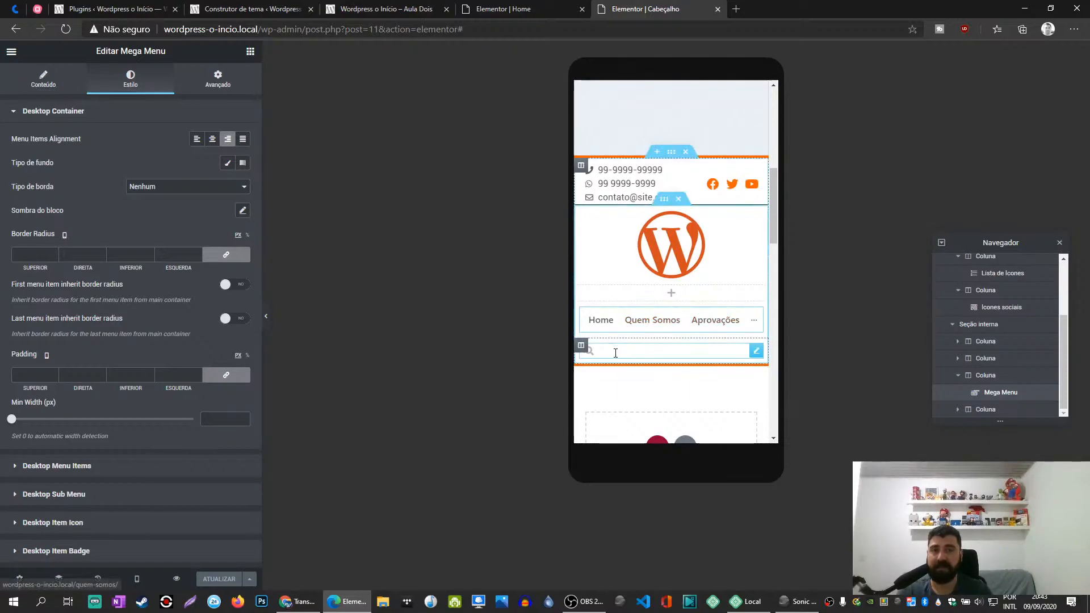
click(580, 309)
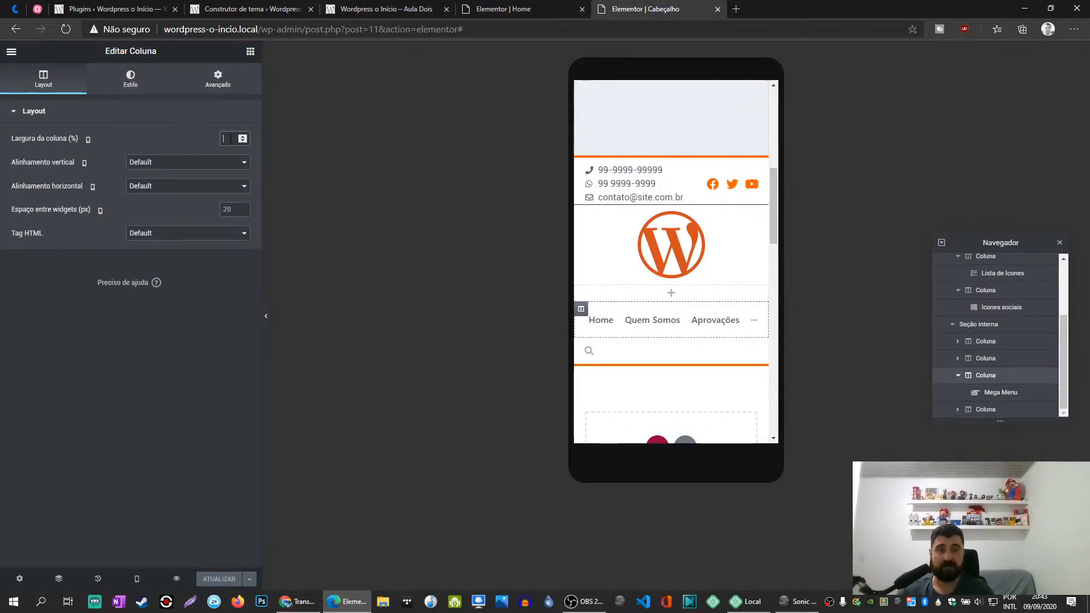
text(50)
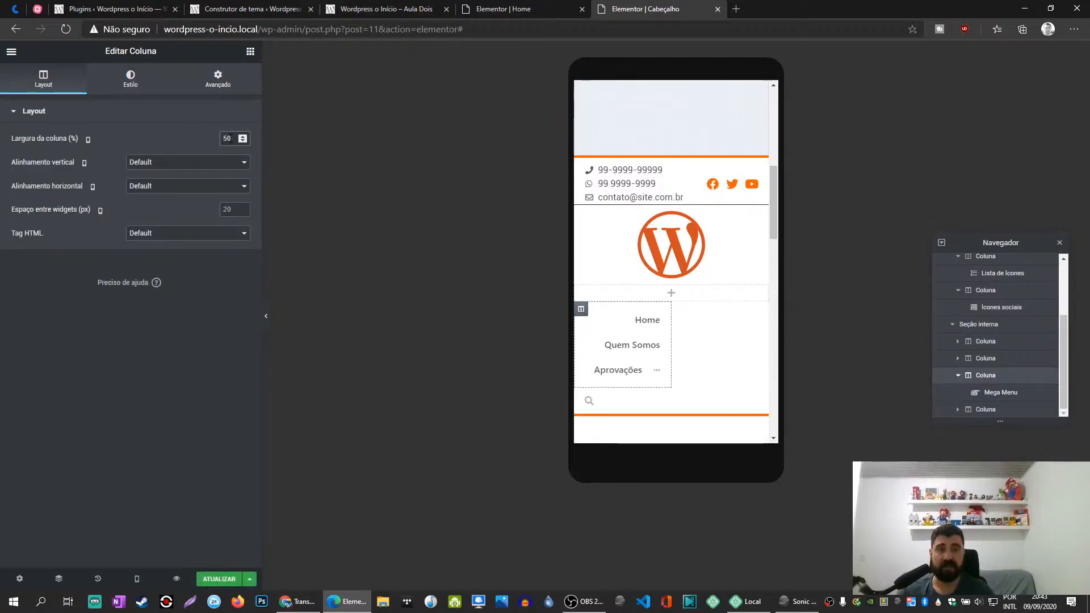
click(580, 396)
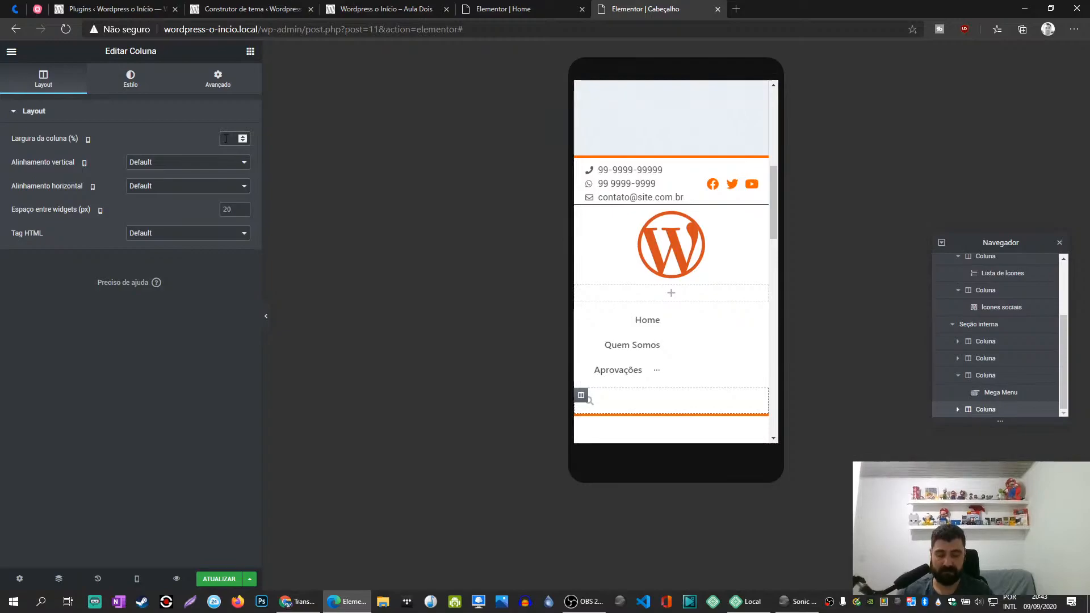
text(50)
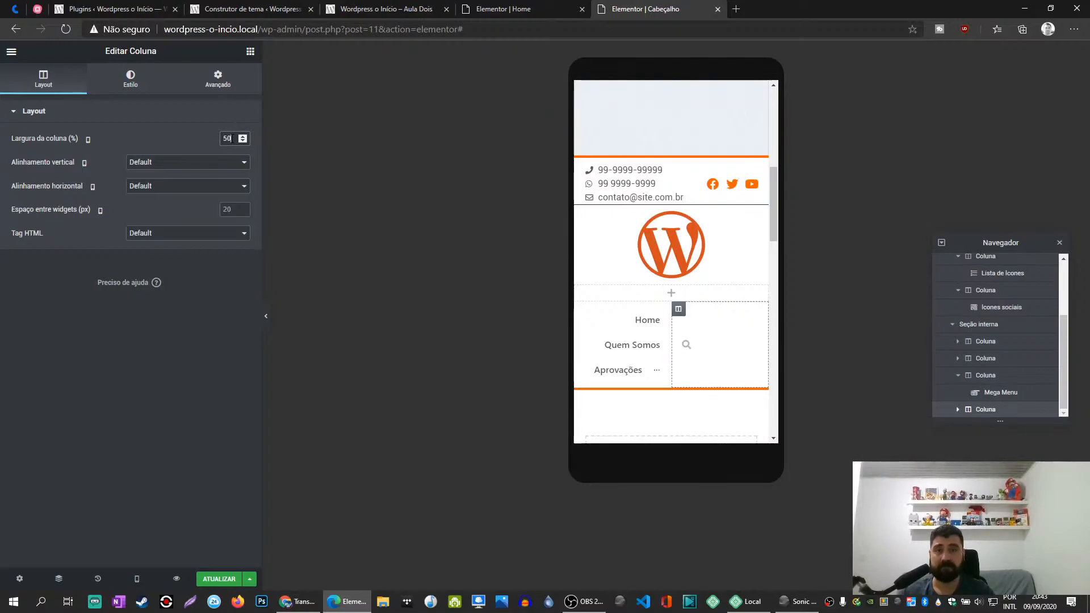
text(20)
click(582, 318)
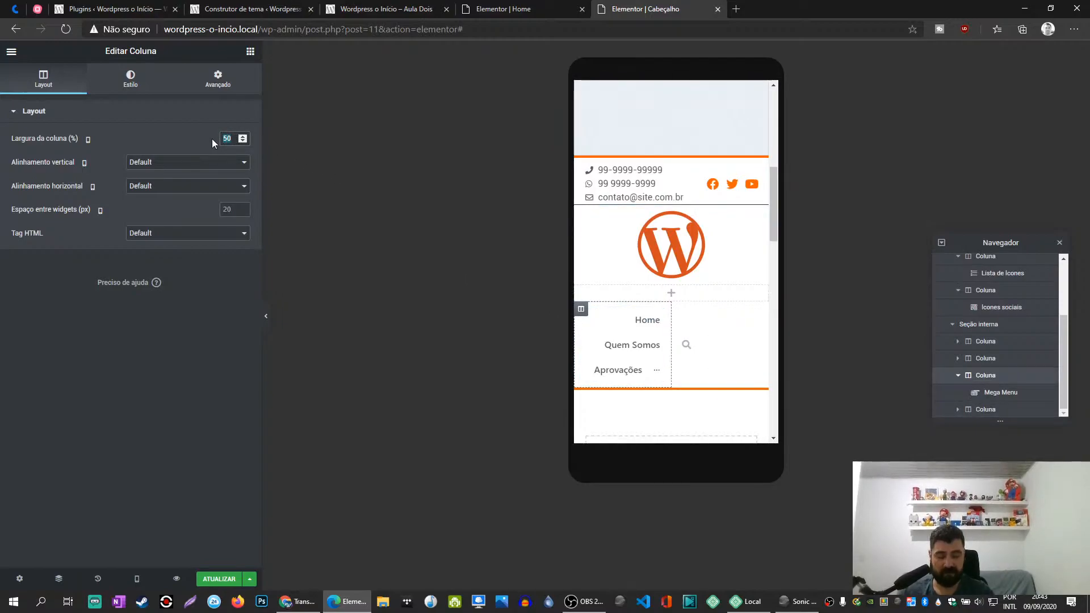
text(80)
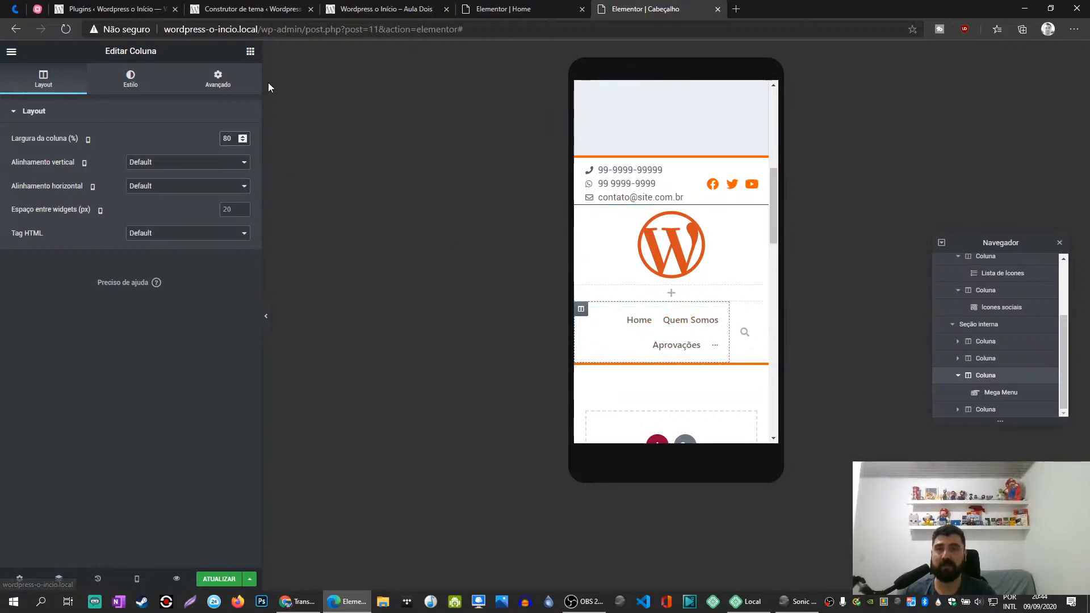
- Add a Nav Menu widget to the menu column above the Mega Menu and delete the Mega Menu
click(250, 51)
text(menu)
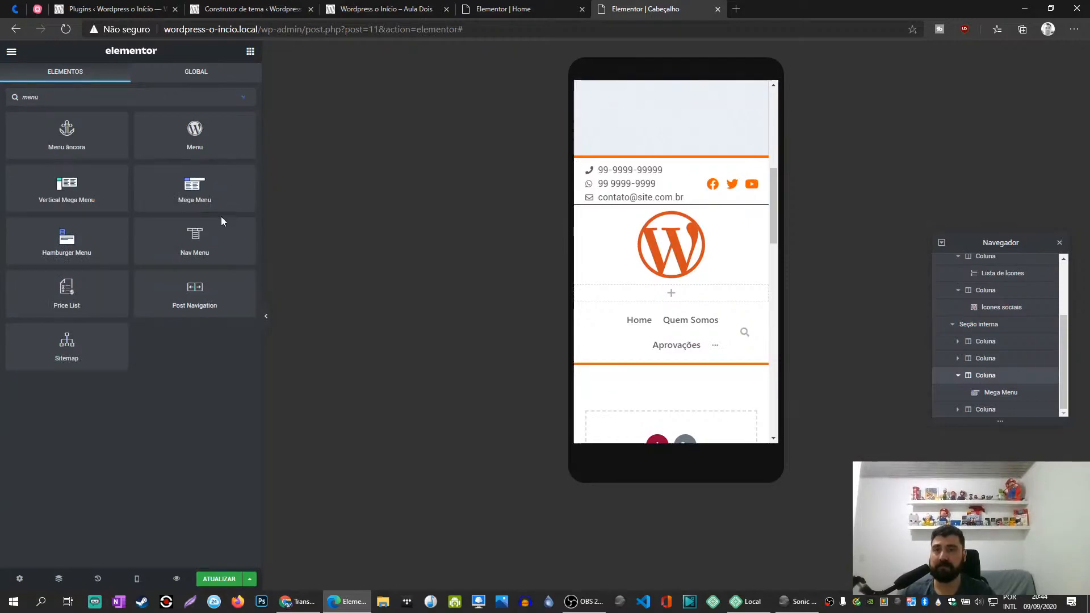
drag(201, 239, 656, 327)
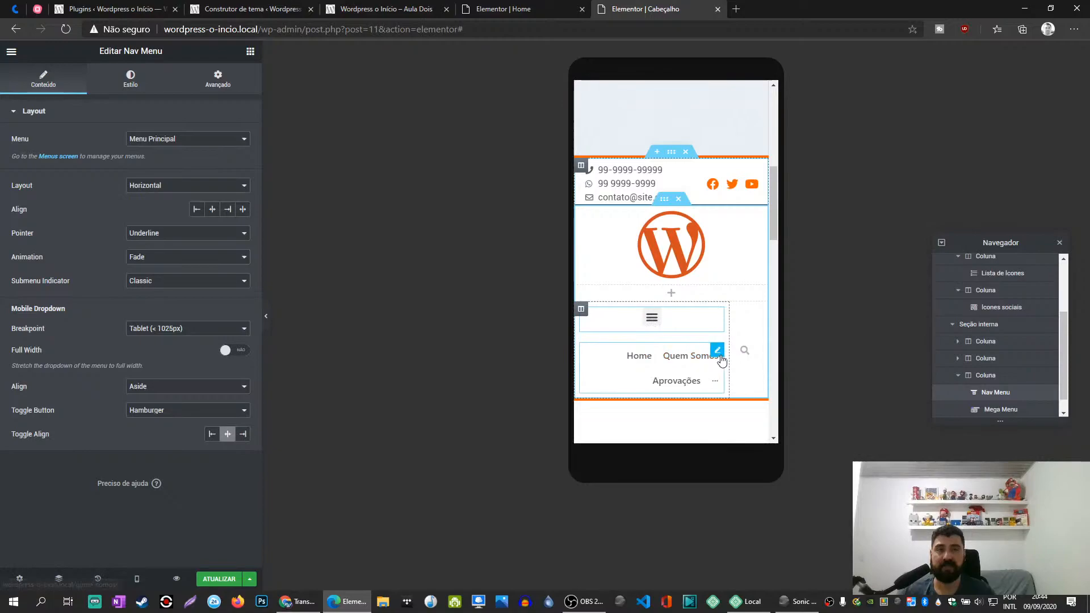
right_click(716, 350)
click(759, 513)
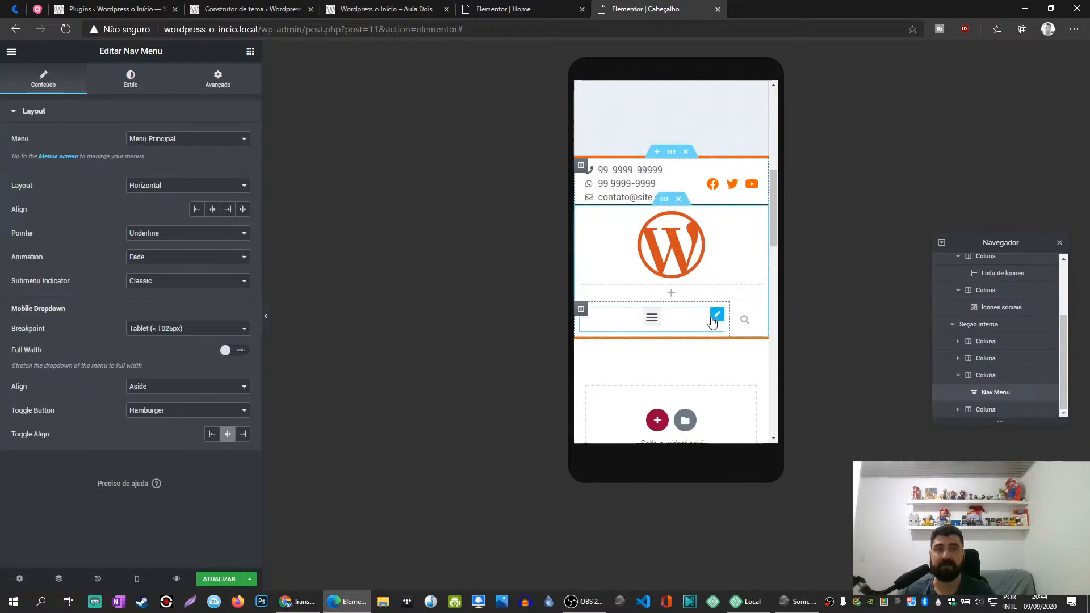
- Set the Nav Menu's alignment to Center and its mobile toggle alignment to Left
click(212, 208)
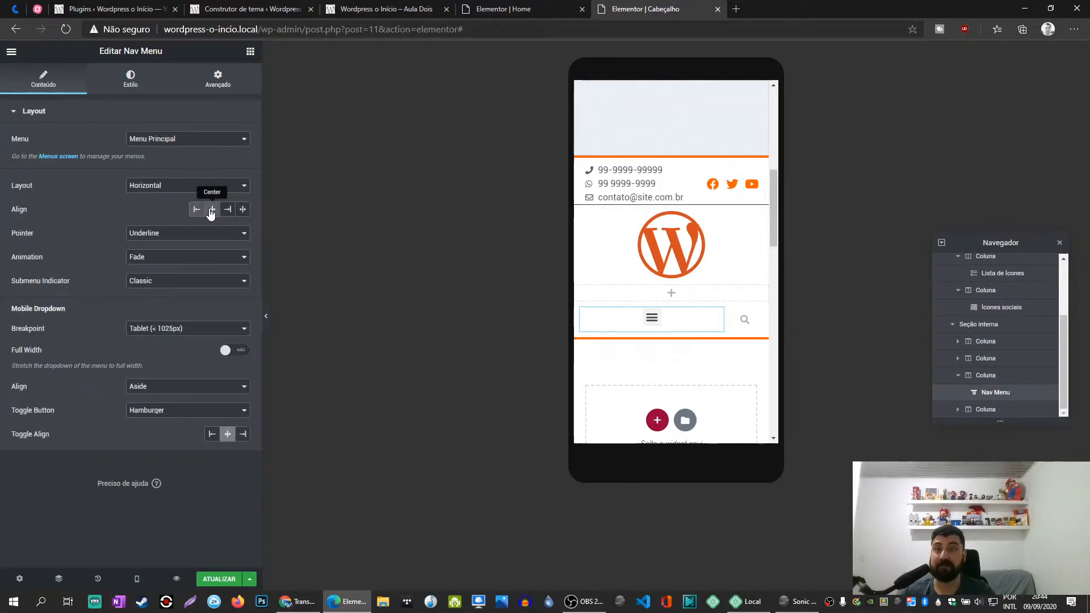
click(211, 435)
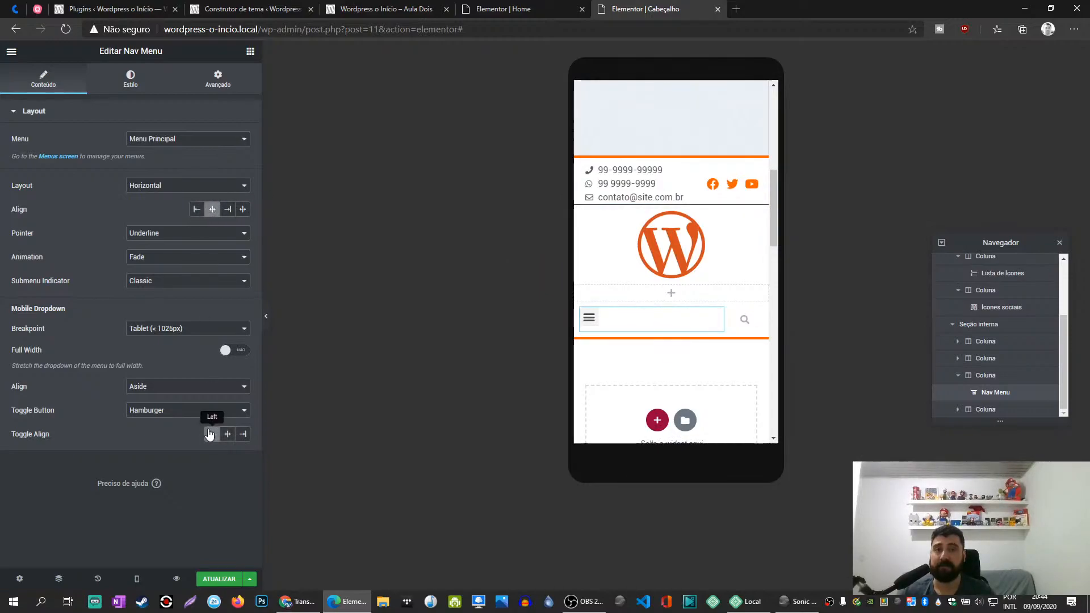
- Test opening and closing the Nav Menu's hamburger dropdown in the preview and check the mobile dropdown's alignment options
click(589, 319)
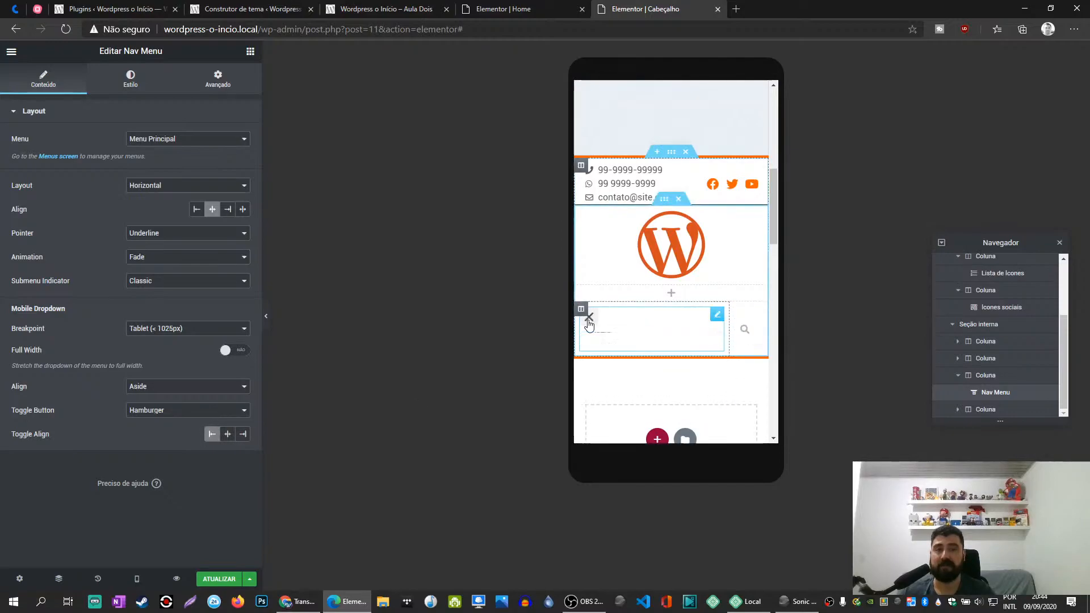
click(589, 320)
click(588, 321)
click(589, 321)
click(589, 321)
click(589, 321)
click(589, 321)
click(589, 320)
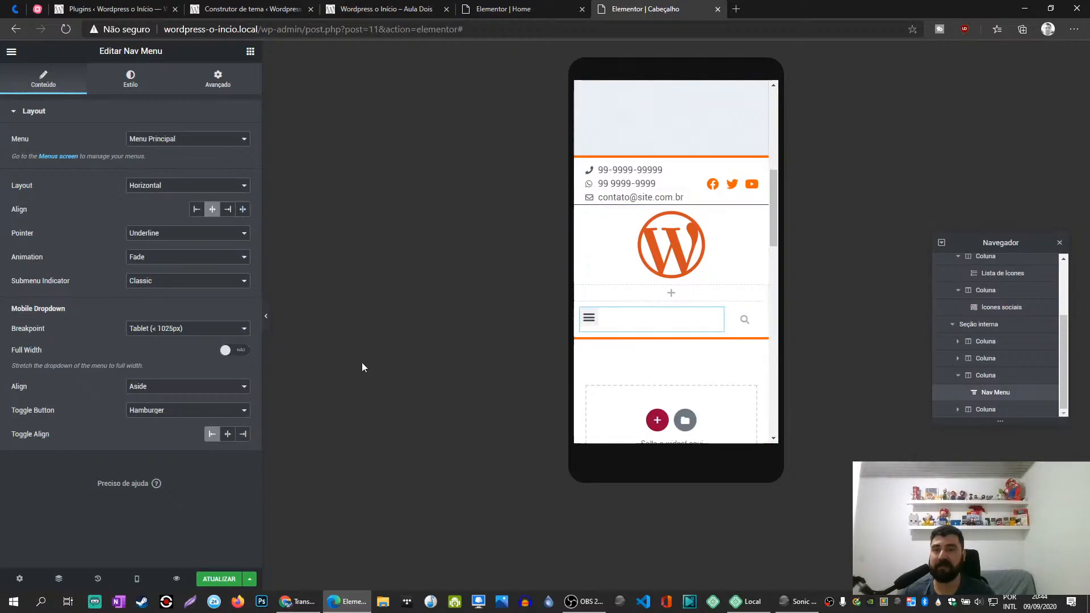
click(192, 388)
click(192, 388)
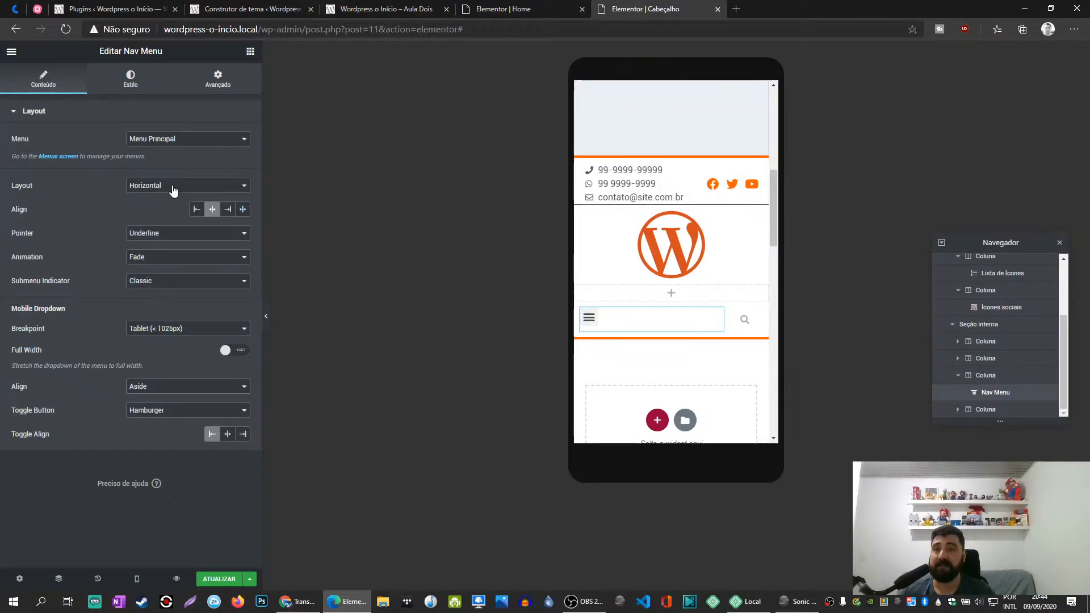
- Set the Nav Menu's main menu font family to Encode Sans
click(131, 79)
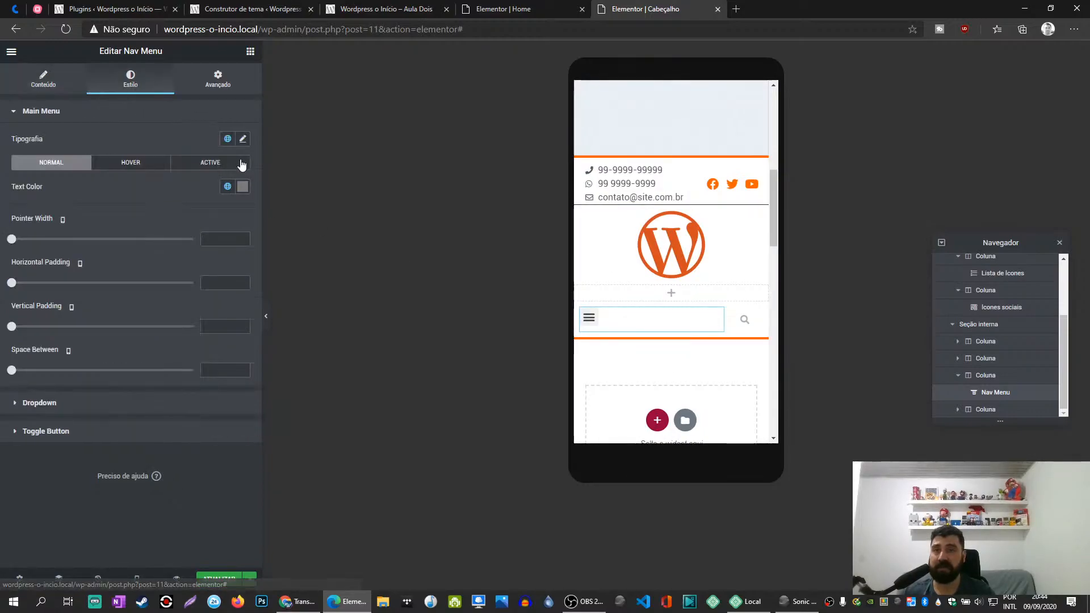
click(243, 140)
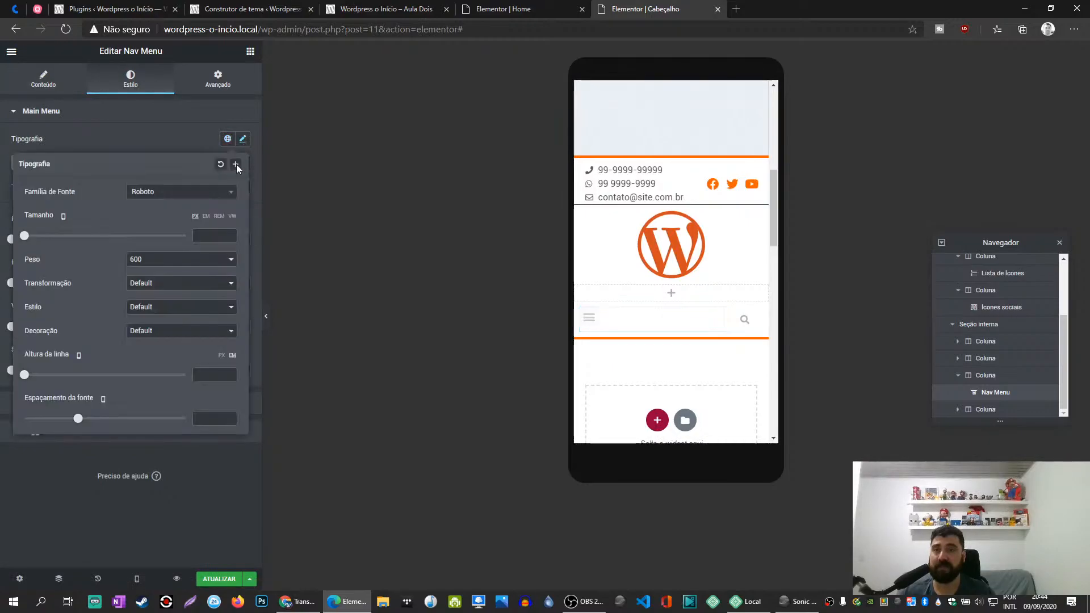
click(176, 193)
text(encod)
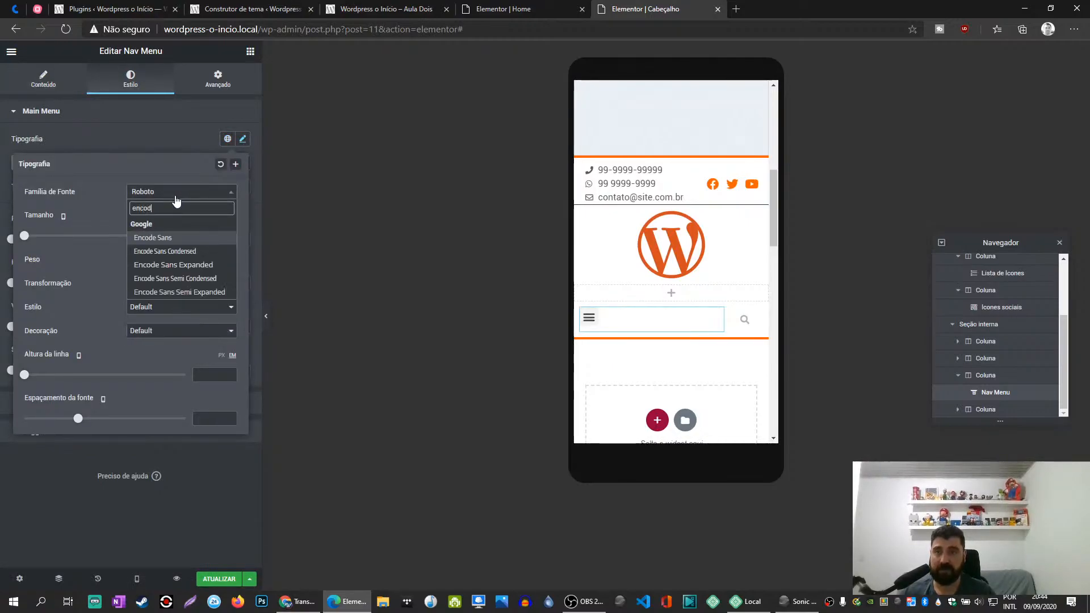
click(169, 238)
click(168, 139)
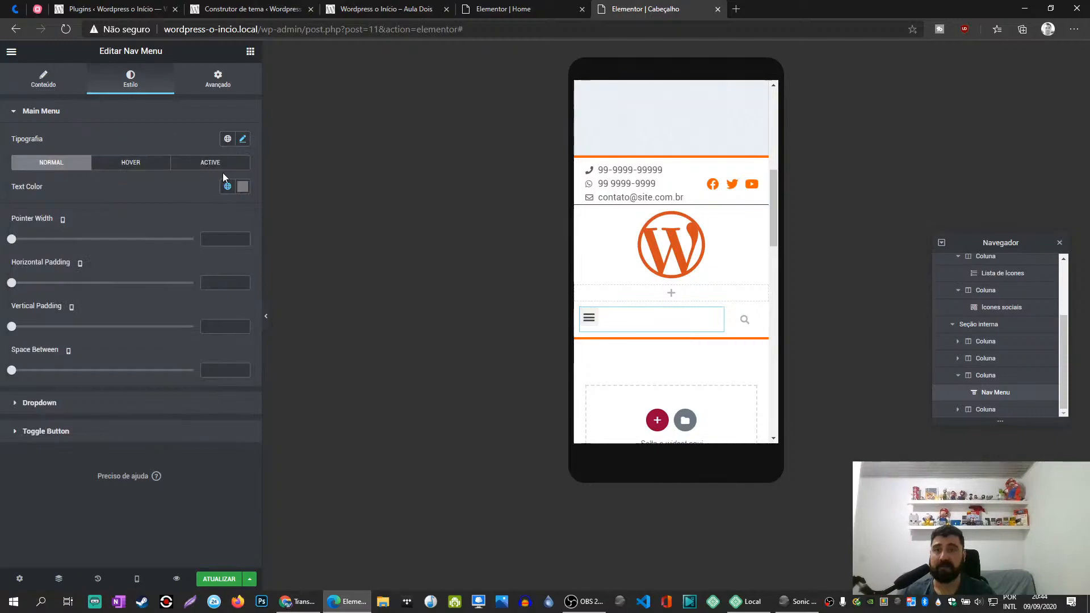
- Set the main menu's normal text color to the global Primário color
click(243, 187)
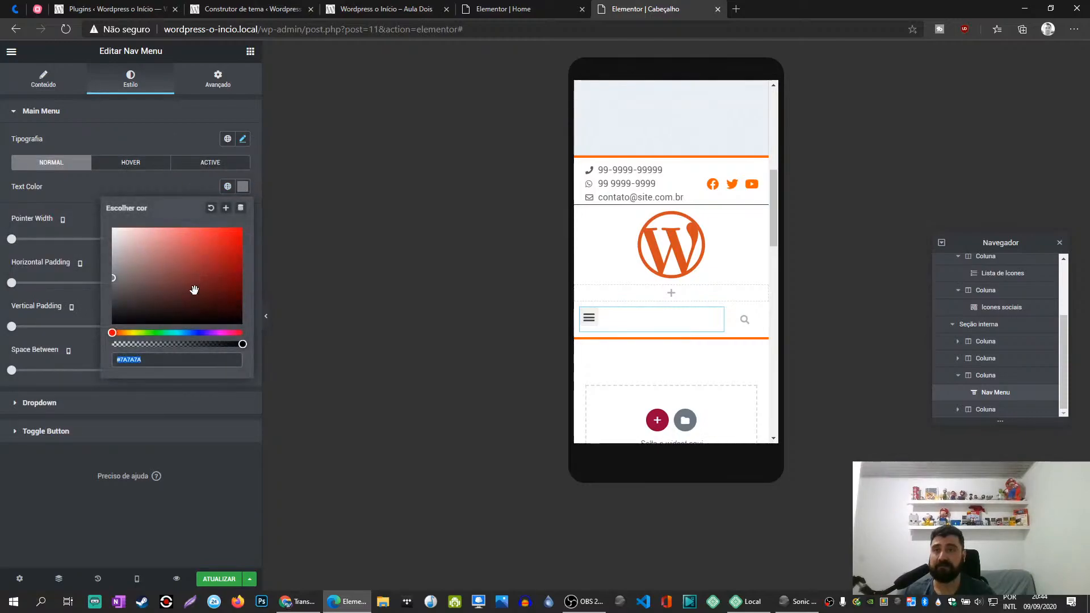
click(228, 186)
click(108, 240)
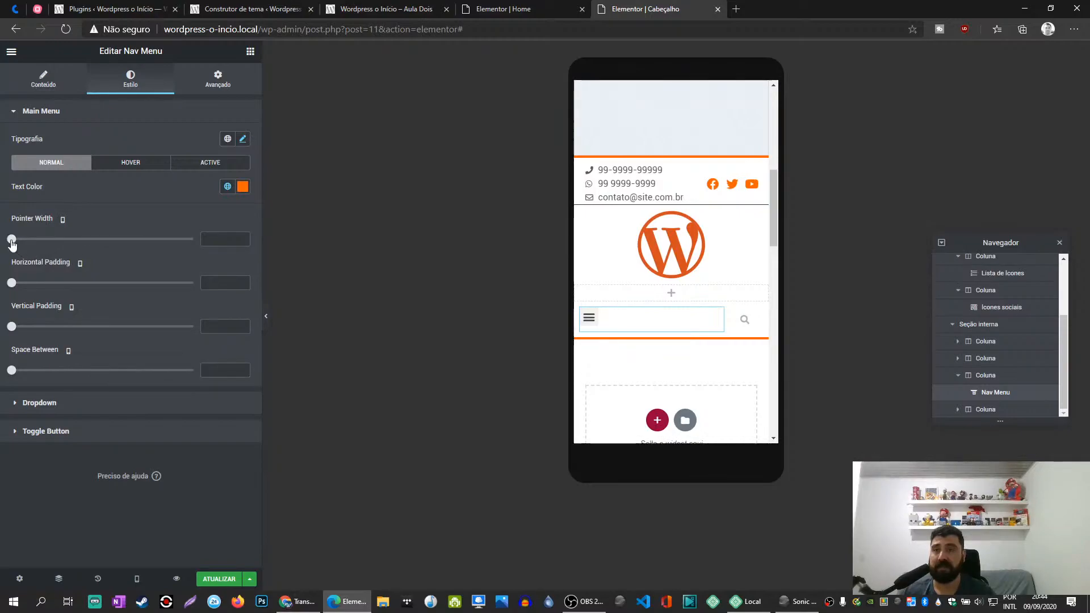
- Set the Nav Menu toggle button's normal color to the global Primário color
click(61, 434)
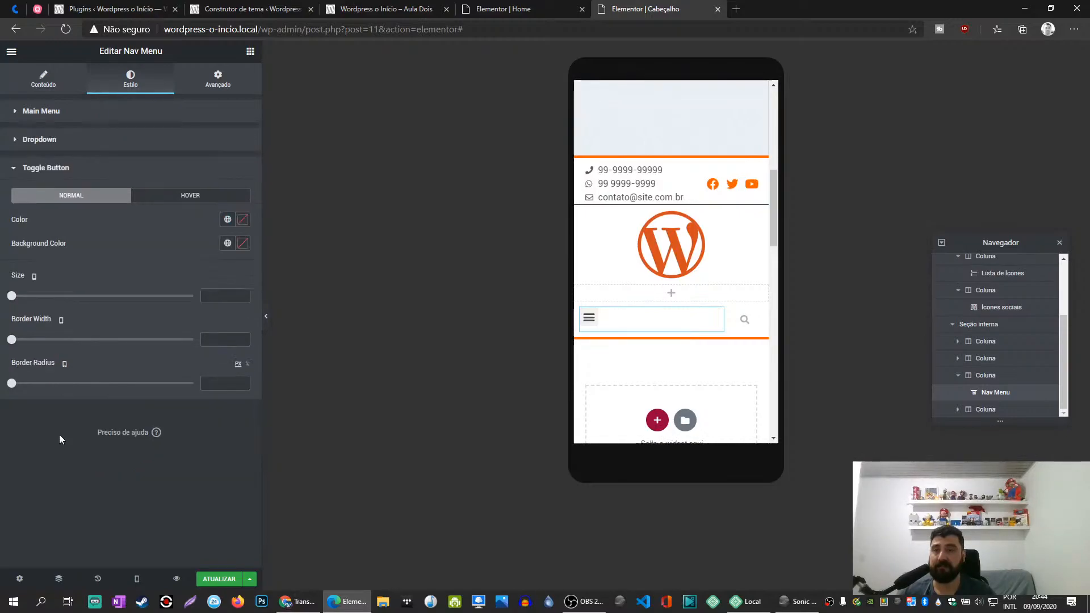
click(243, 219)
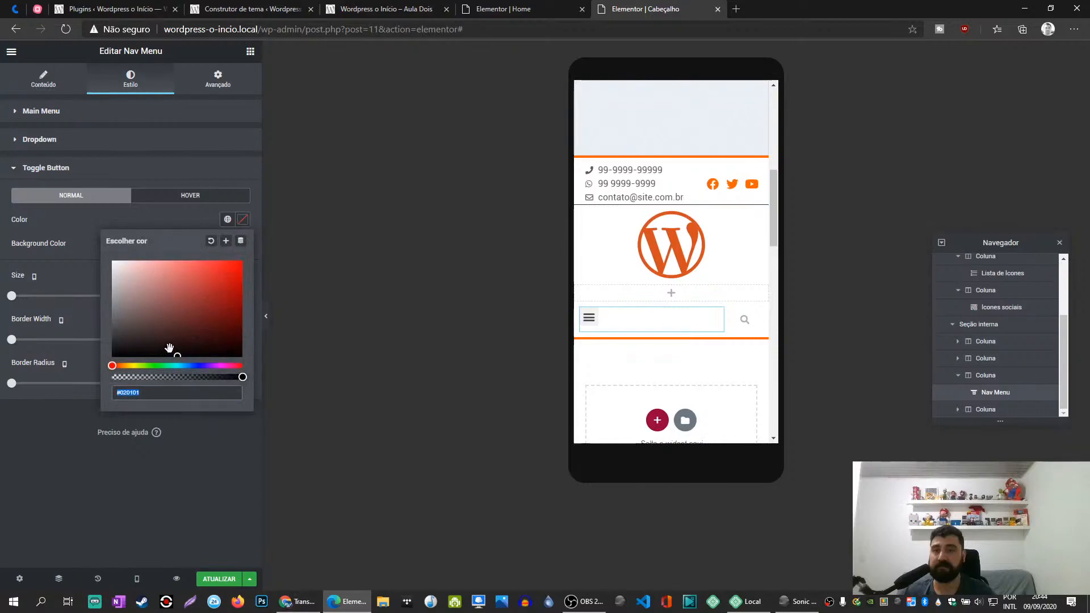
click(223, 218)
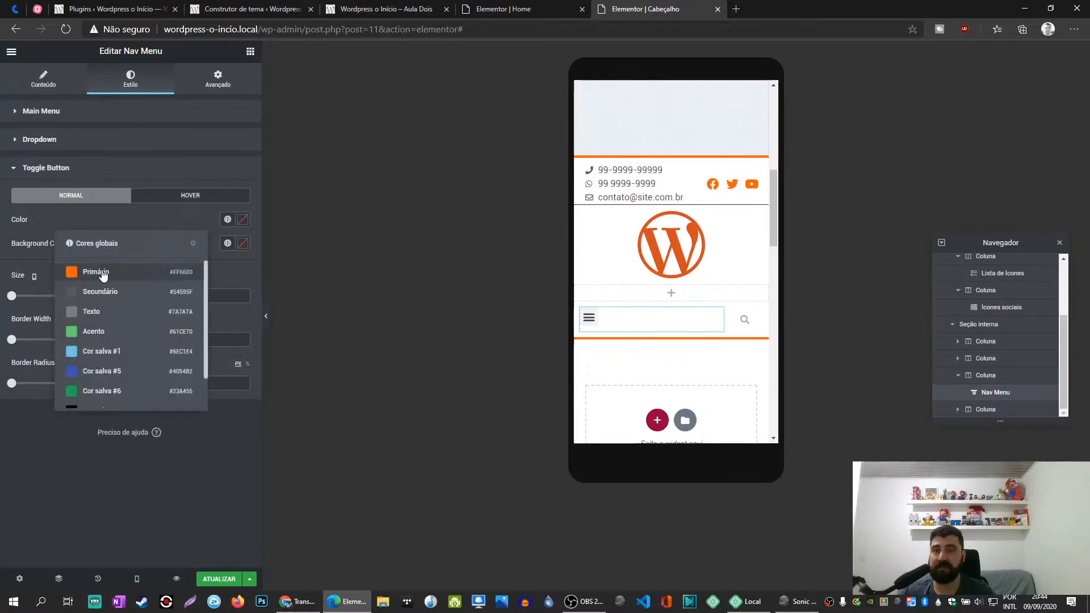
click(102, 275)
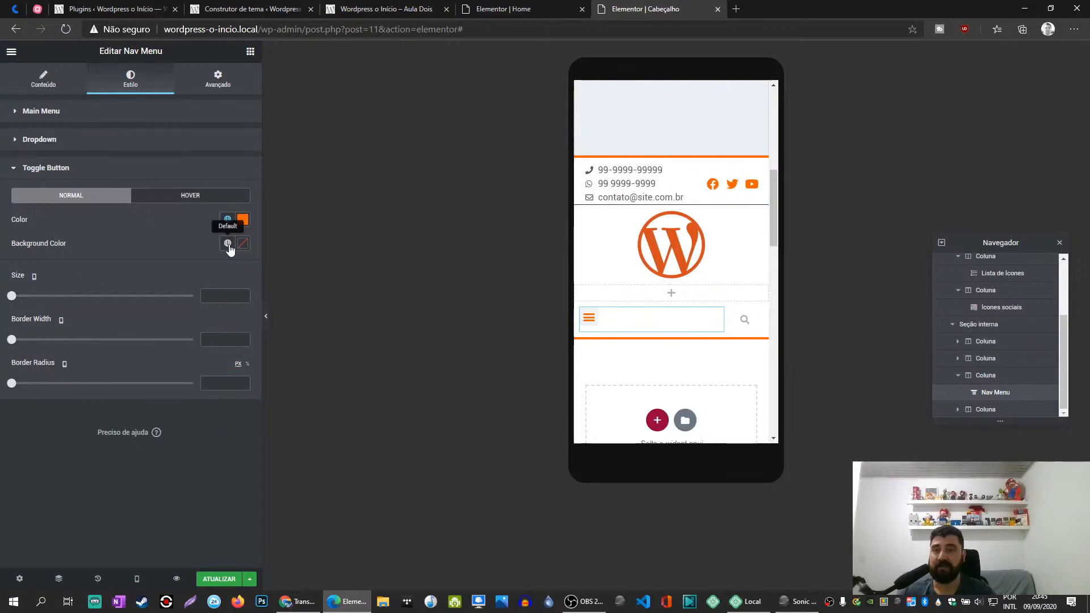
- Set the toggle button's normal background color to white
click(228, 246)
click(242, 244)
drag(135, 302, 103, 279)
click(168, 234)
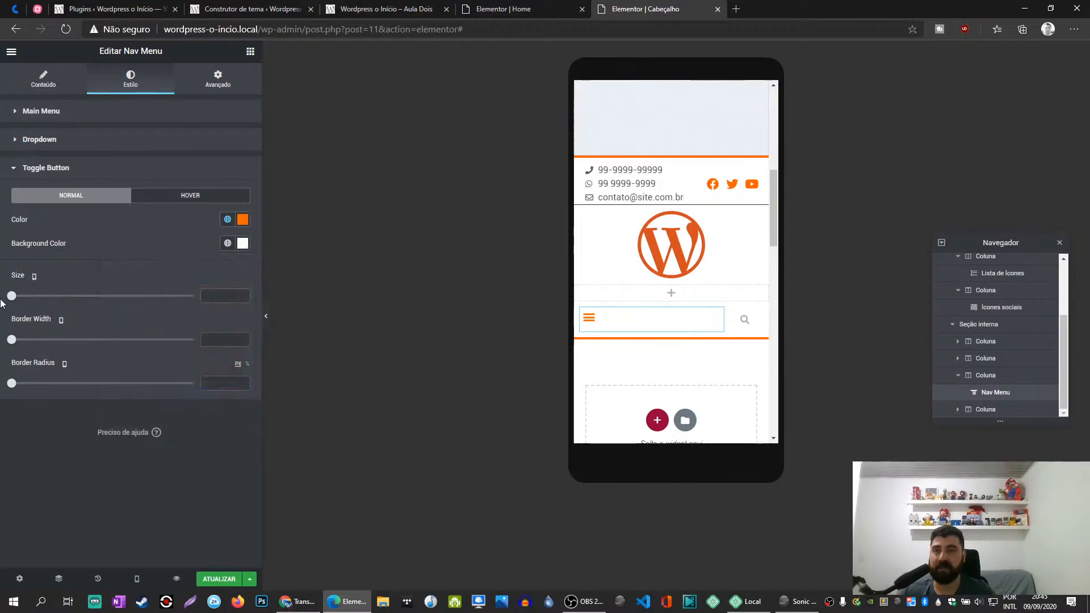
- Set the toggle button's size to 44 and its normal background color to the global Secundário color
drag(12, 295, 74, 296)
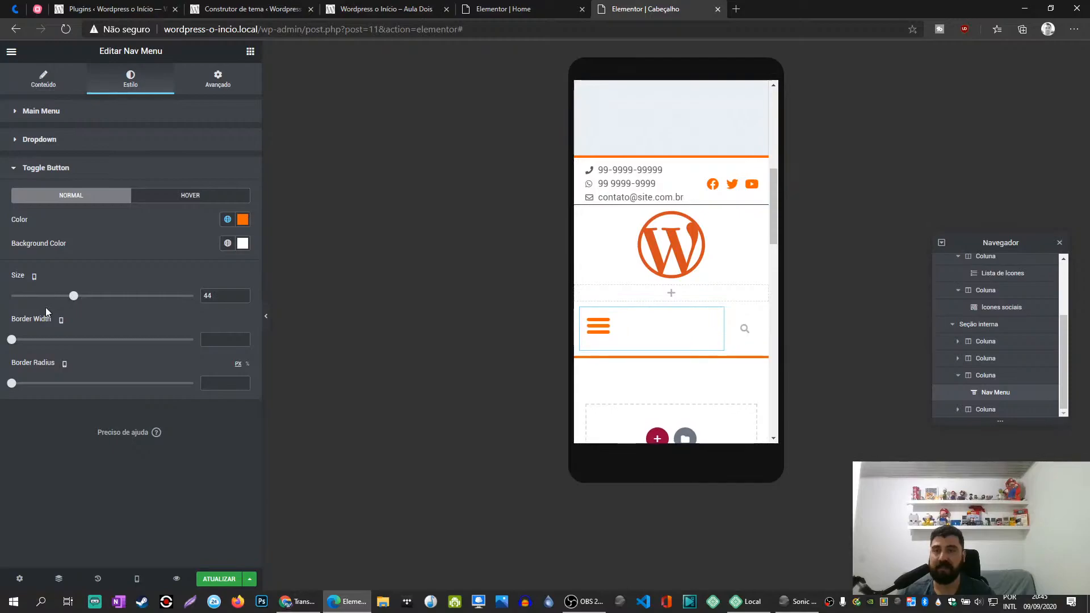
click(228, 243)
click(170, 316)
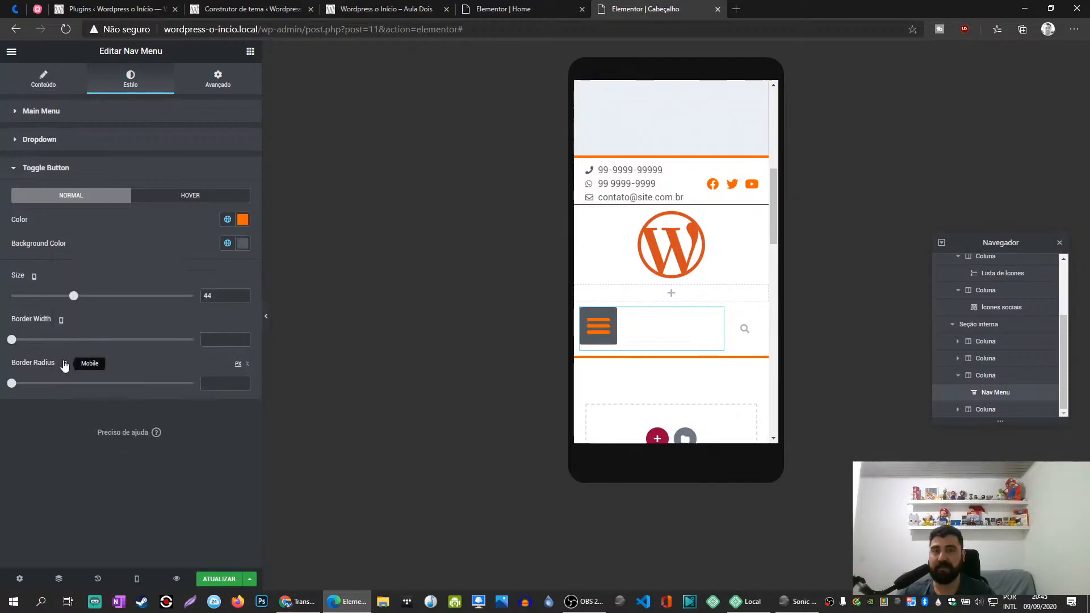
- Set the toggle button's border width to 0 and its border radius to 70
mouse_move(11, 339)
mouse_down()
mouse_move(157, 339)
mouse_move(3, 348)
mouse_up()
drag(11, 386, 138, 394)
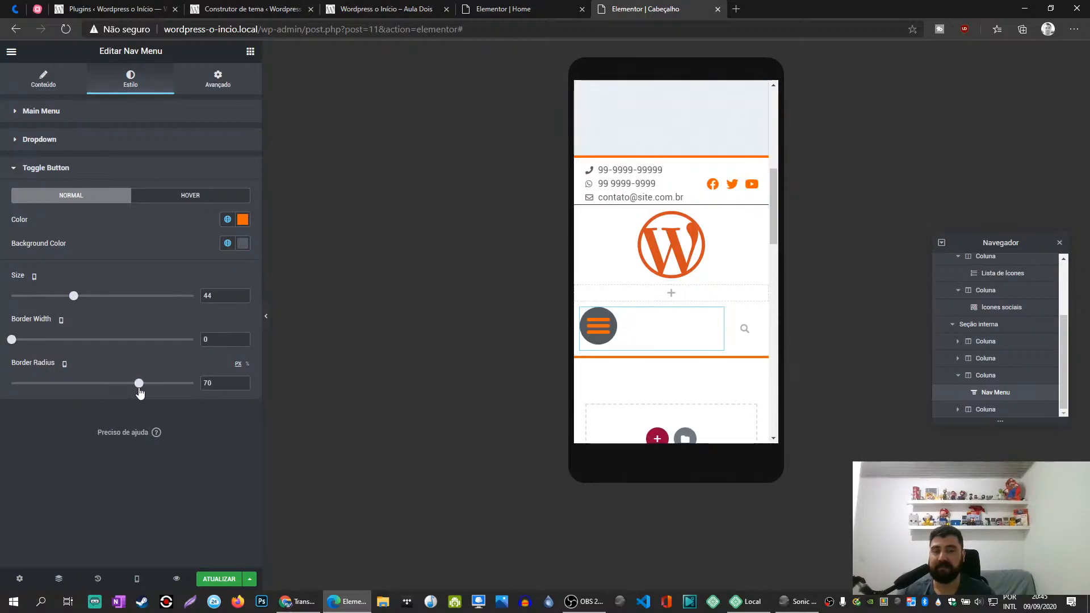
mouse_move(15, 341)
mouse_down()
mouse_move(122, 339)
mouse_move(8, 341)
mouse_up()
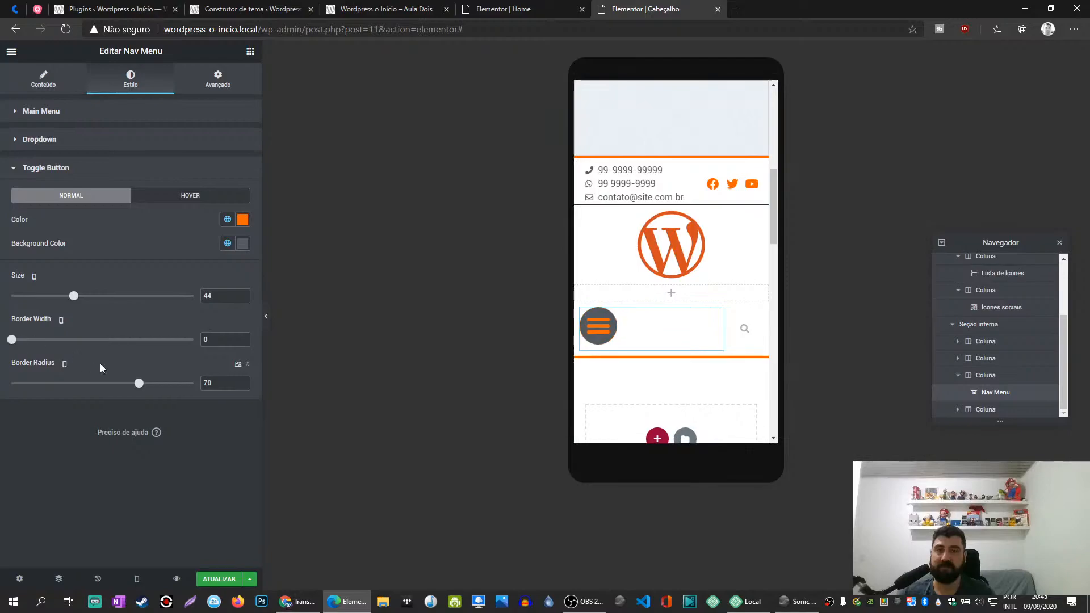
- Set the toggle button's normal background color to white and its border radius to 0
click(227, 243)
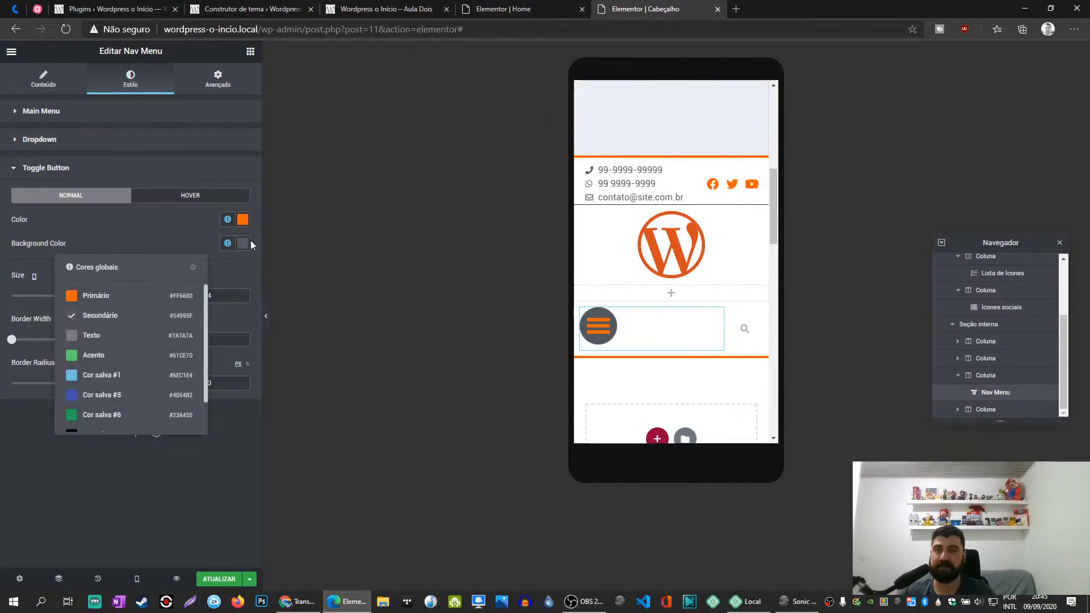
click(242, 243)
click(110, 235)
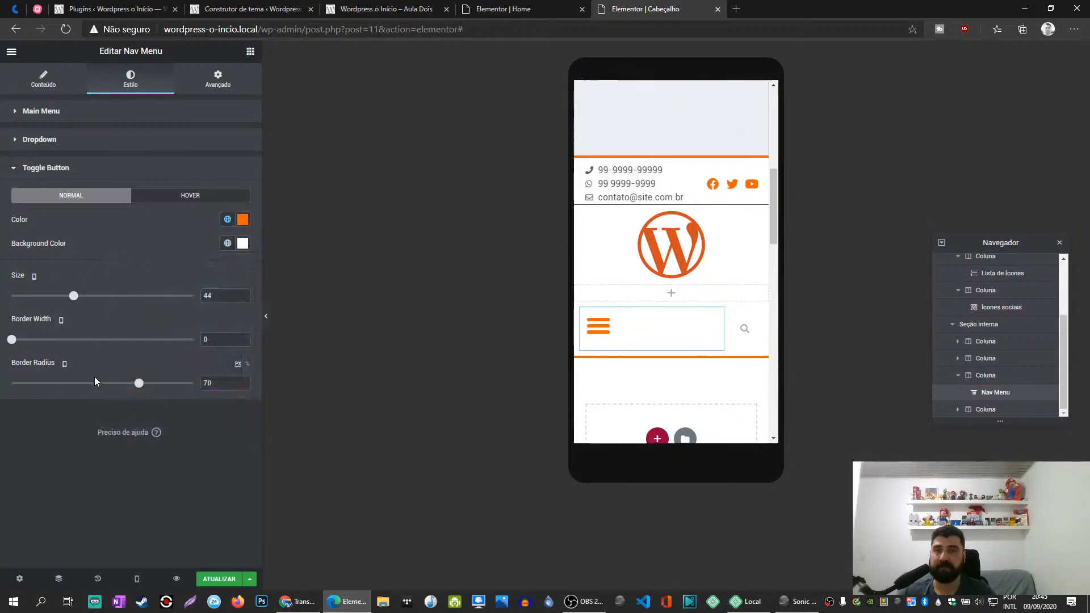
drag(139, 384, 7, 384)
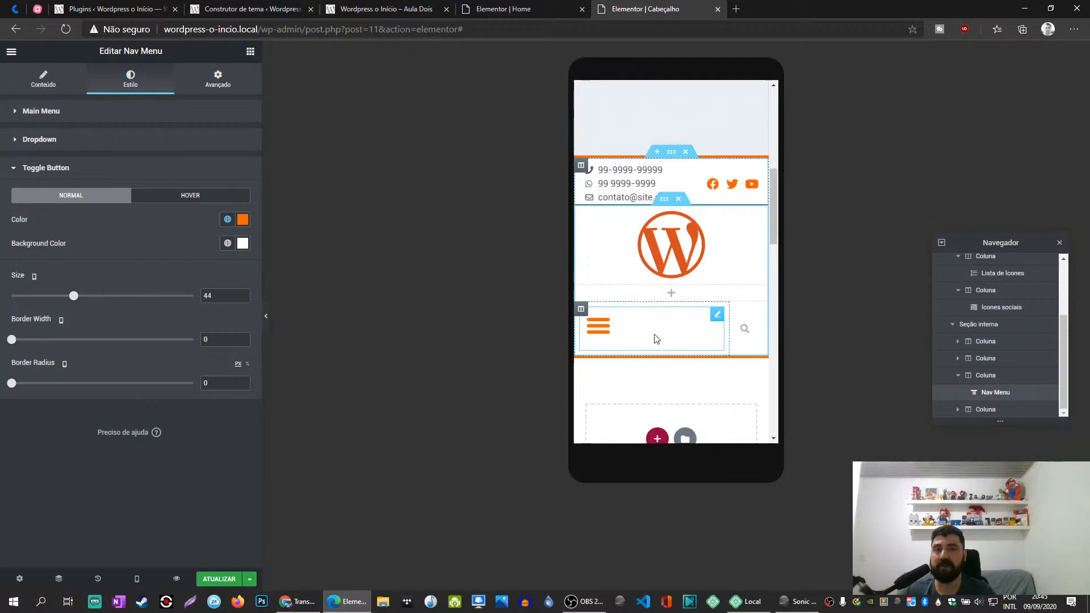
- Try the global Secundário color as the toggle button's background with the menu expanded, and set it back to white
click(600, 326)
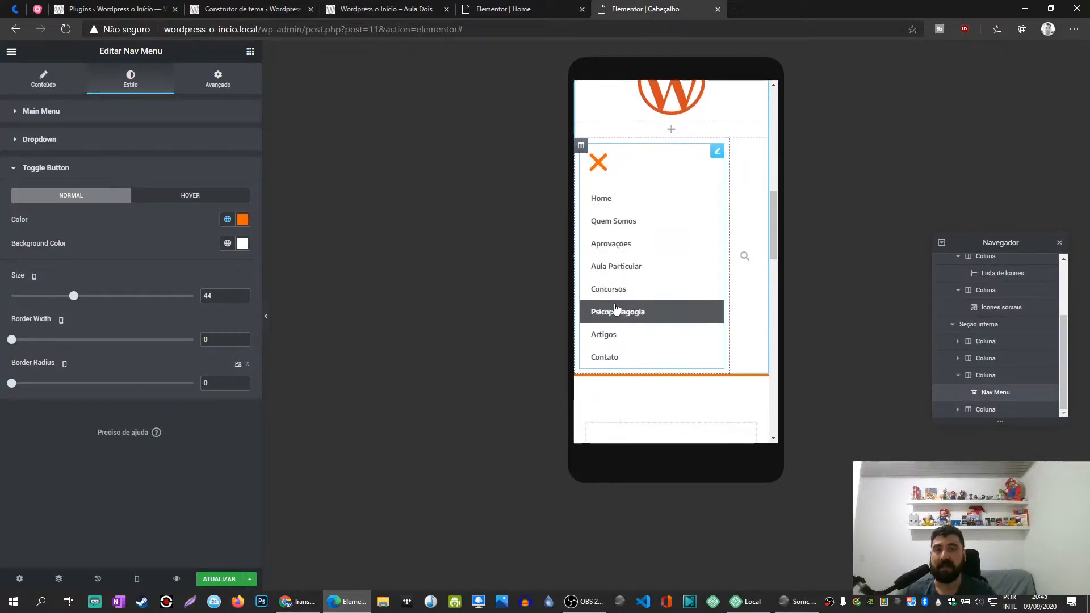
click(243, 245)
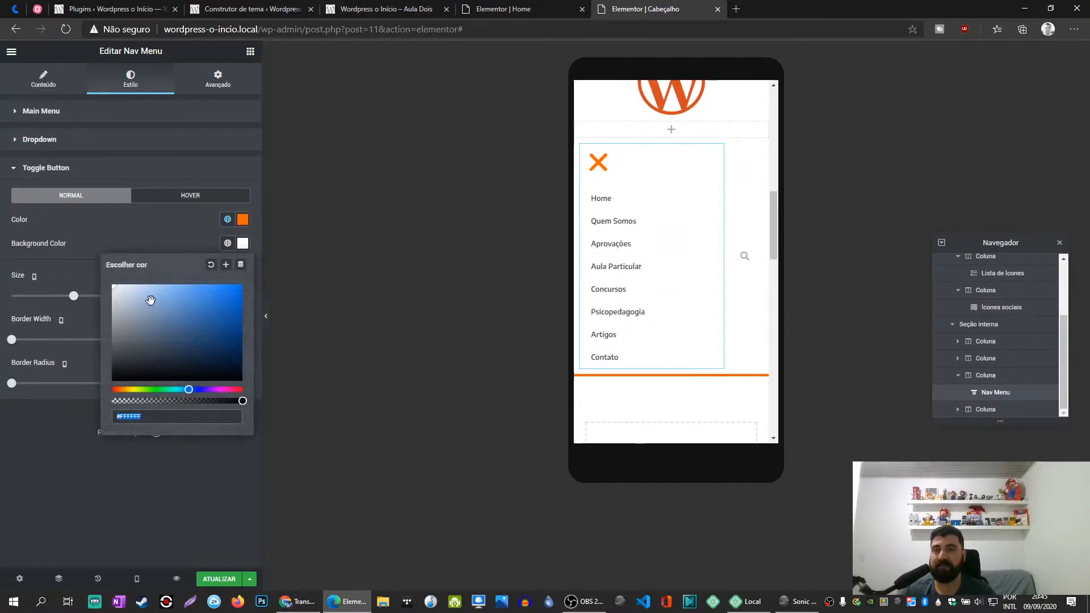
click(228, 243)
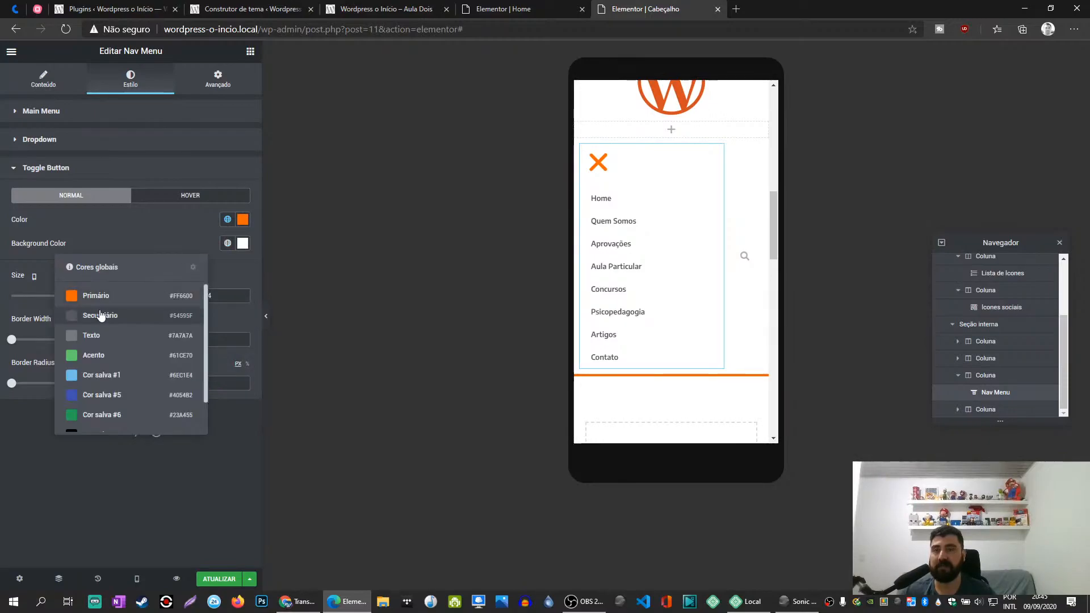
click(101, 311)
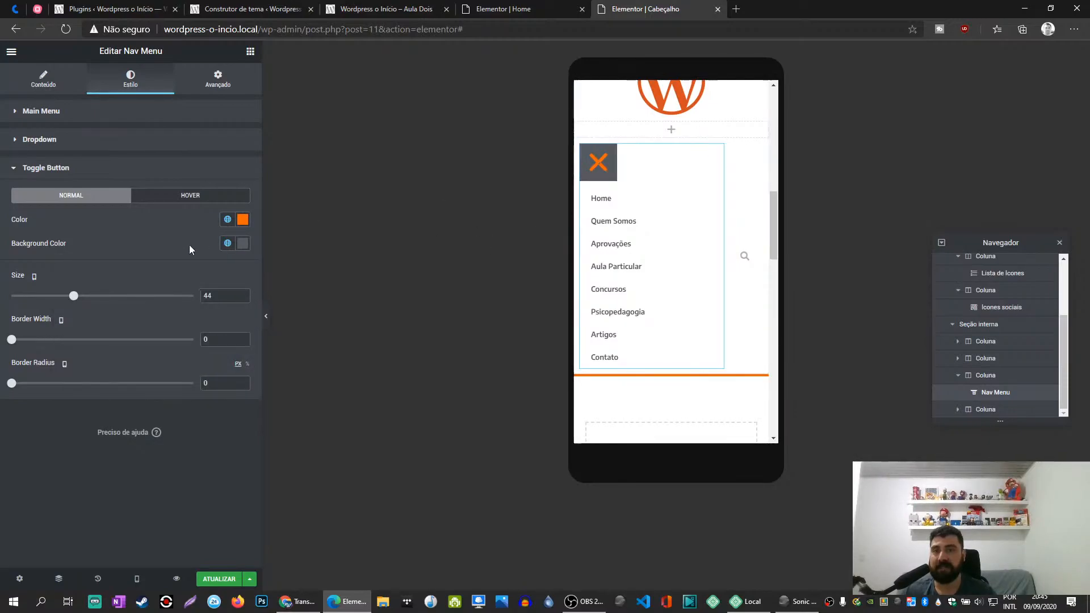
click(228, 243)
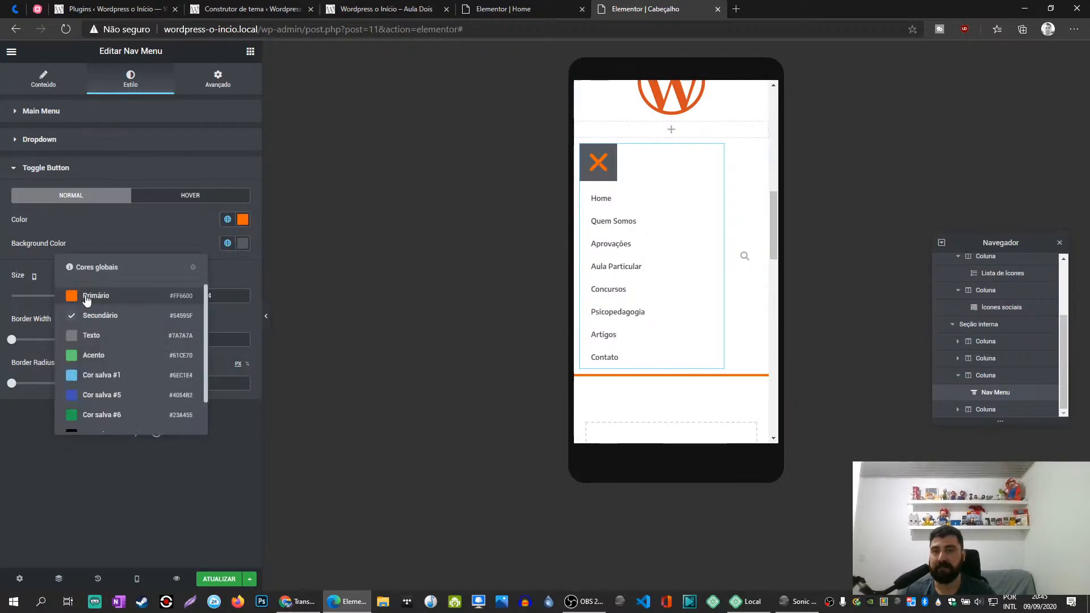
click(243, 244)
click(113, 219)
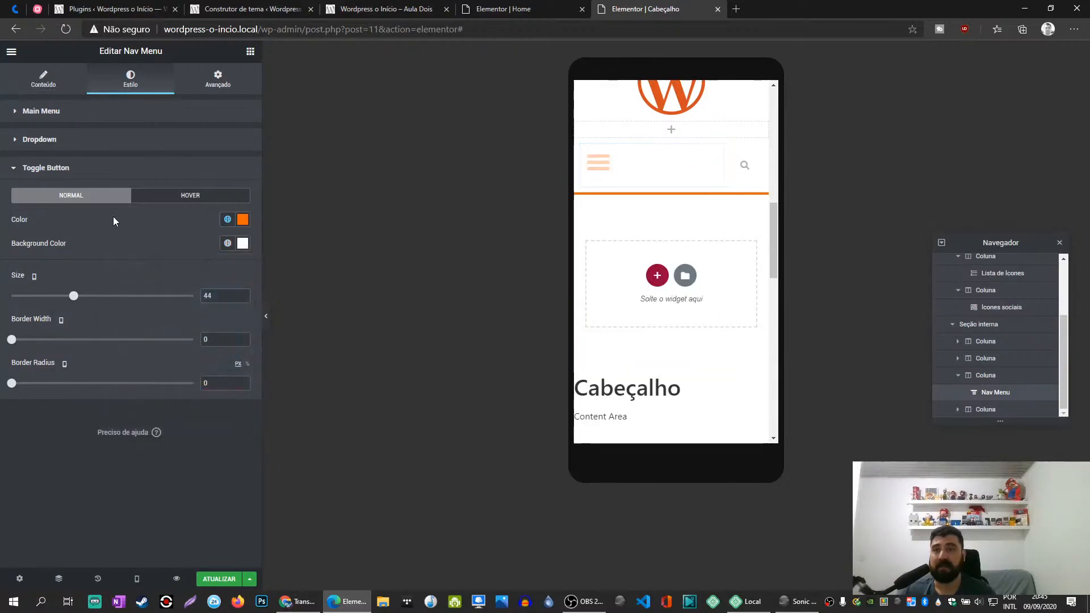
- Set the dropdown's normal background color to the global Secundário color and expand the menu in the preview
click(57, 169)
click(29, 140)
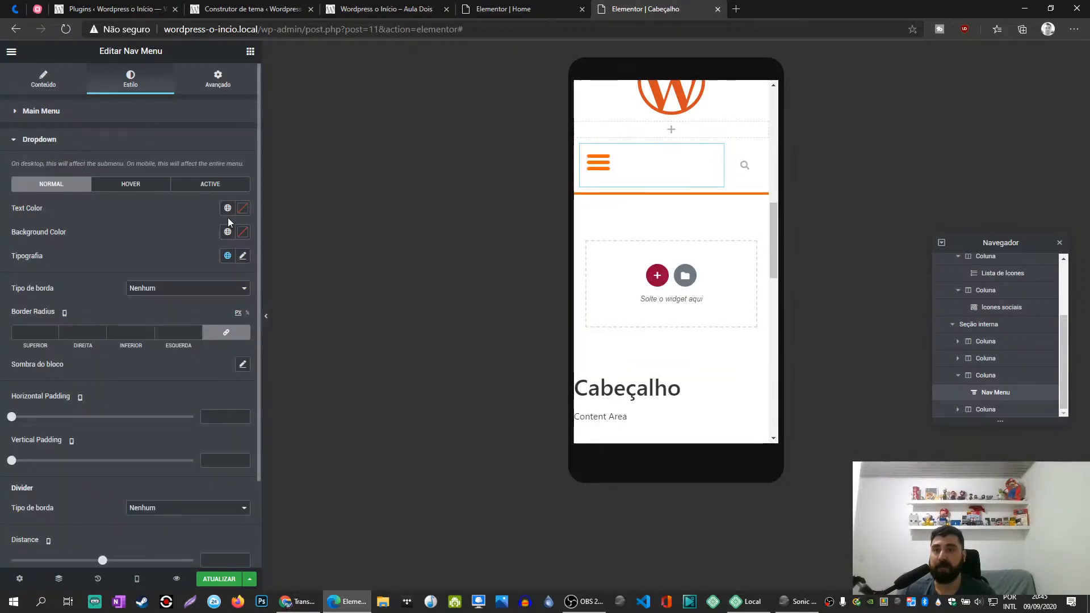
click(228, 233)
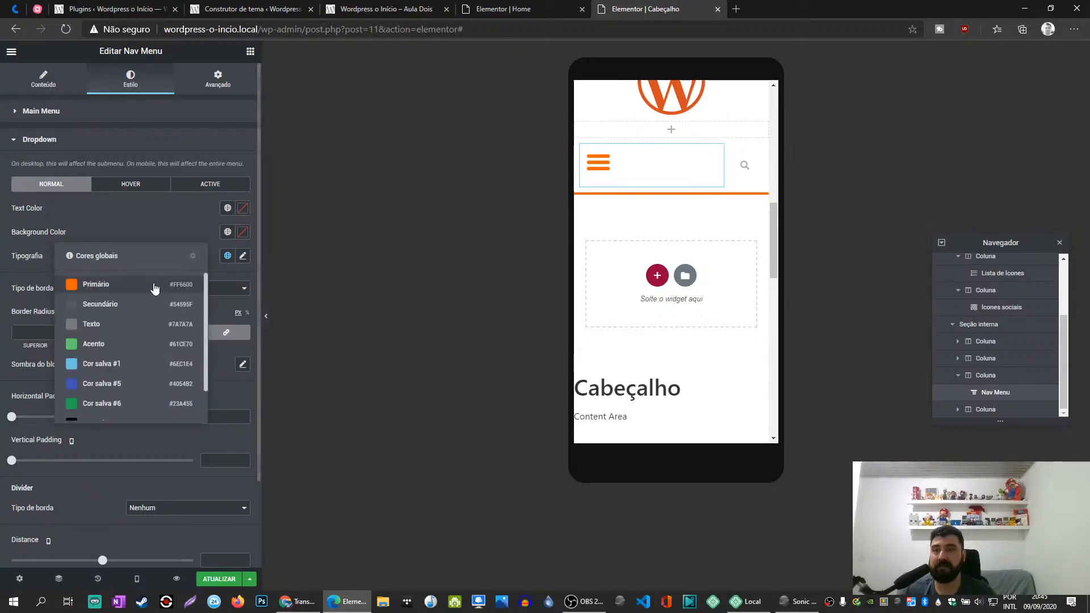
click(114, 303)
click(605, 168)
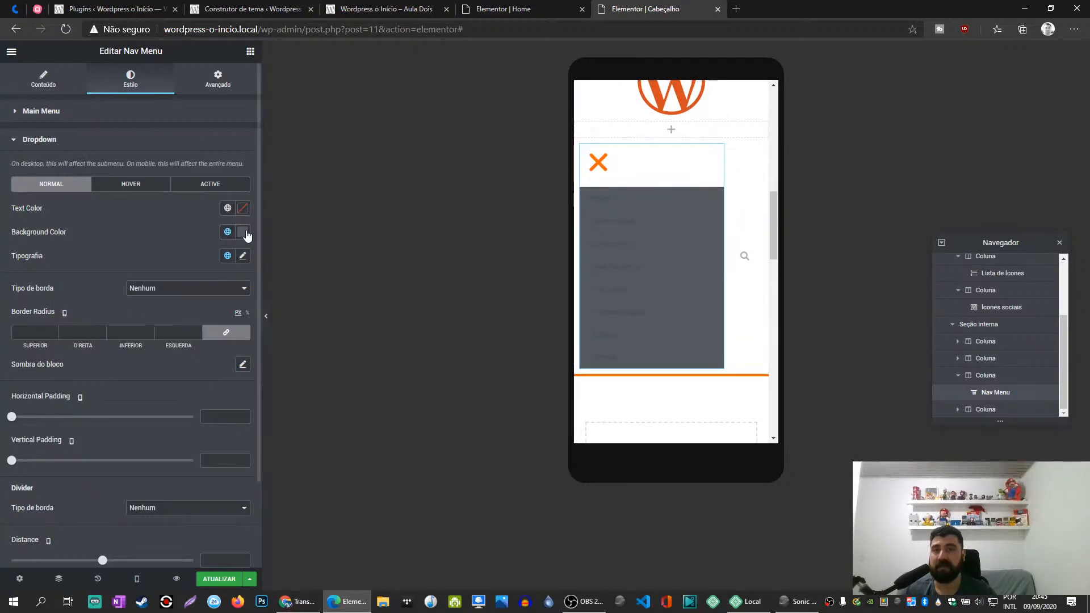
- Set the dropdown's normal text color to the global Primário color
click(227, 208)
click(243, 208)
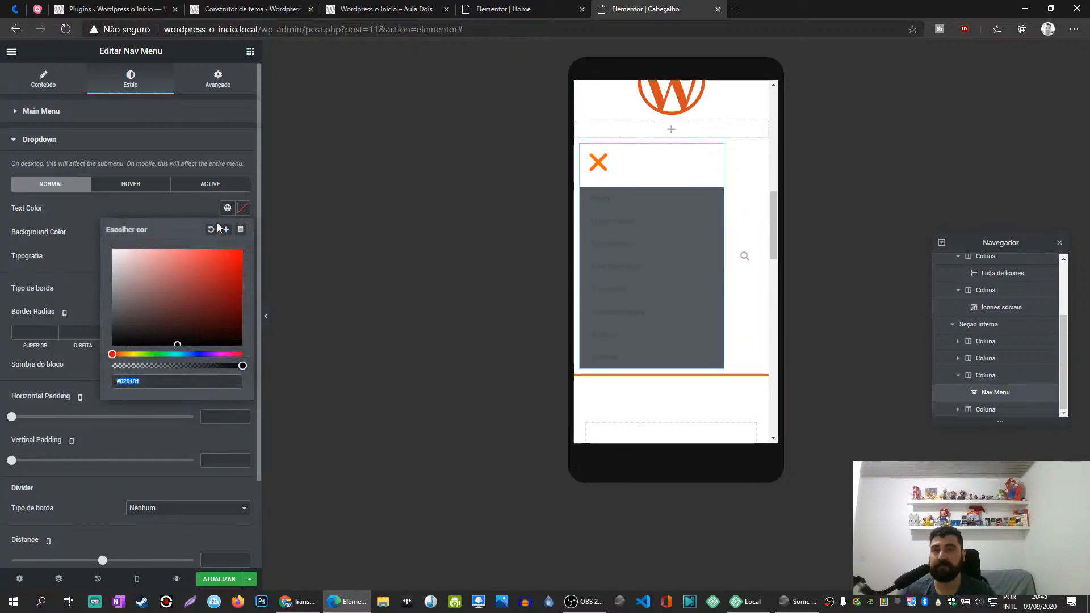
click(228, 209)
click(87, 260)
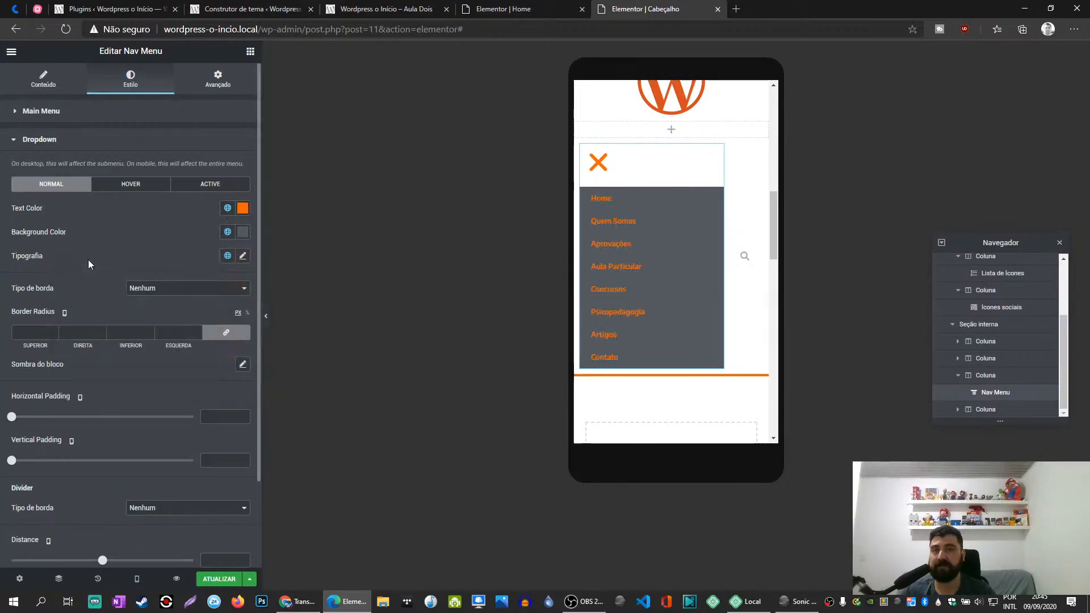
- Set the dropdown's normal text color to white (#FFFFFF)
click(245, 211)
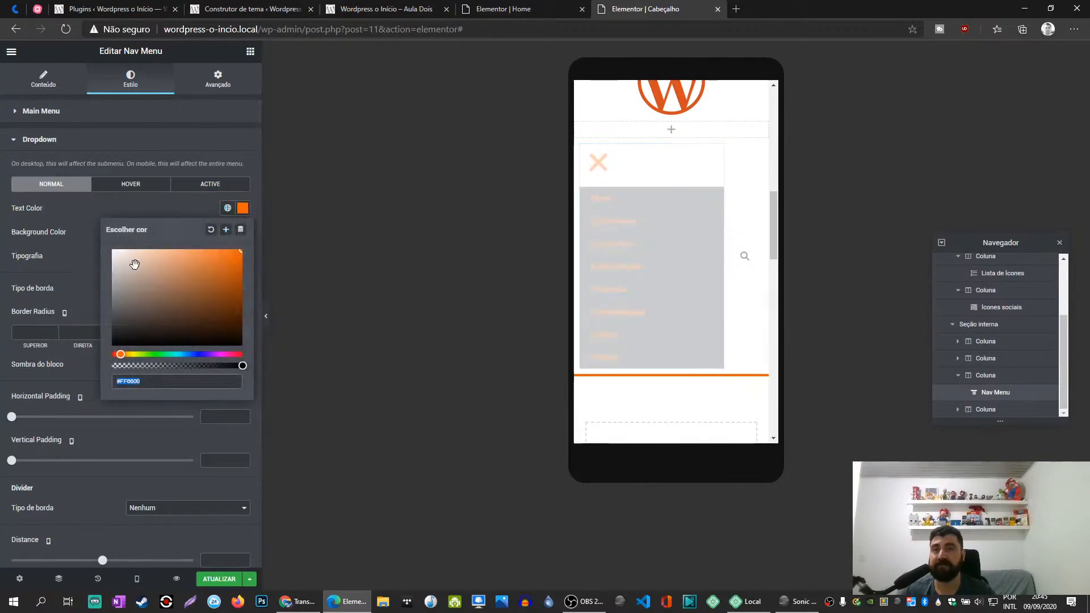
drag(134, 260, 102, 233)
click(597, 162)
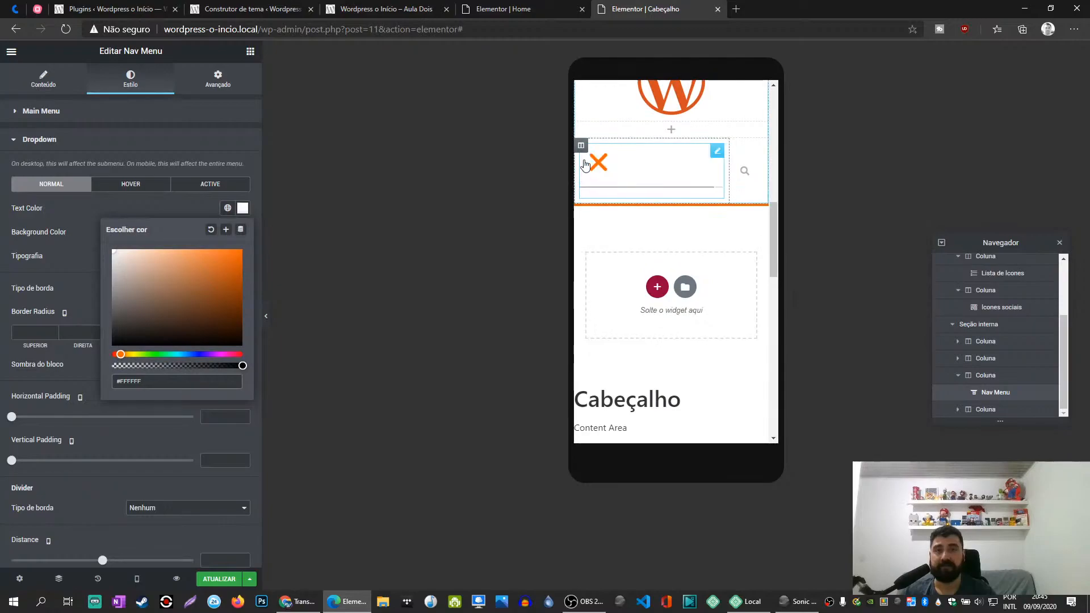
click(176, 202)
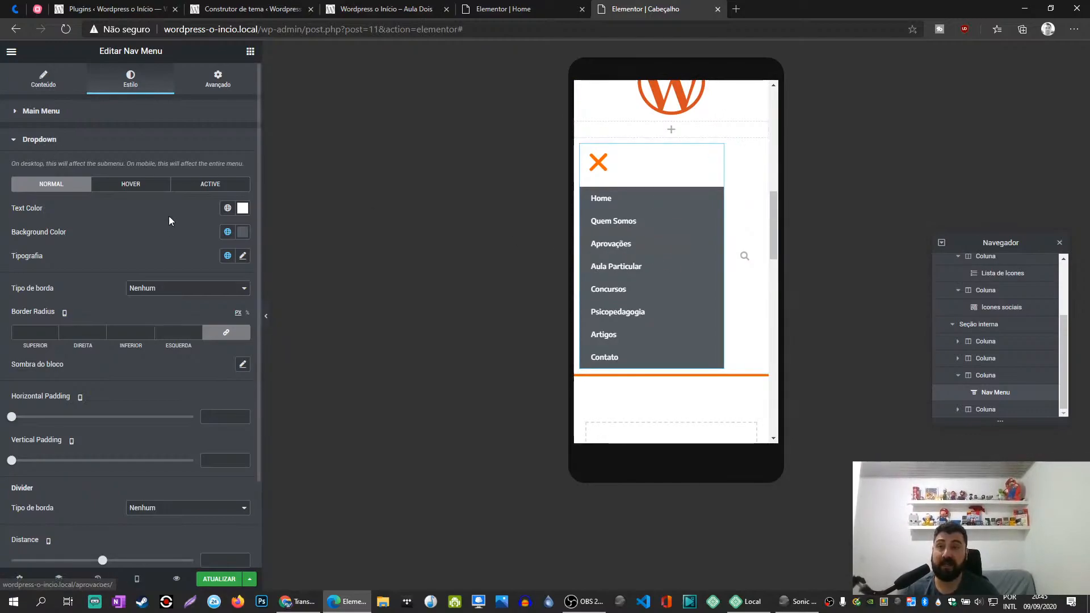
- Check the styled dropdown by collapsing and expanding the menu in the mobile preview
click(67, 140)
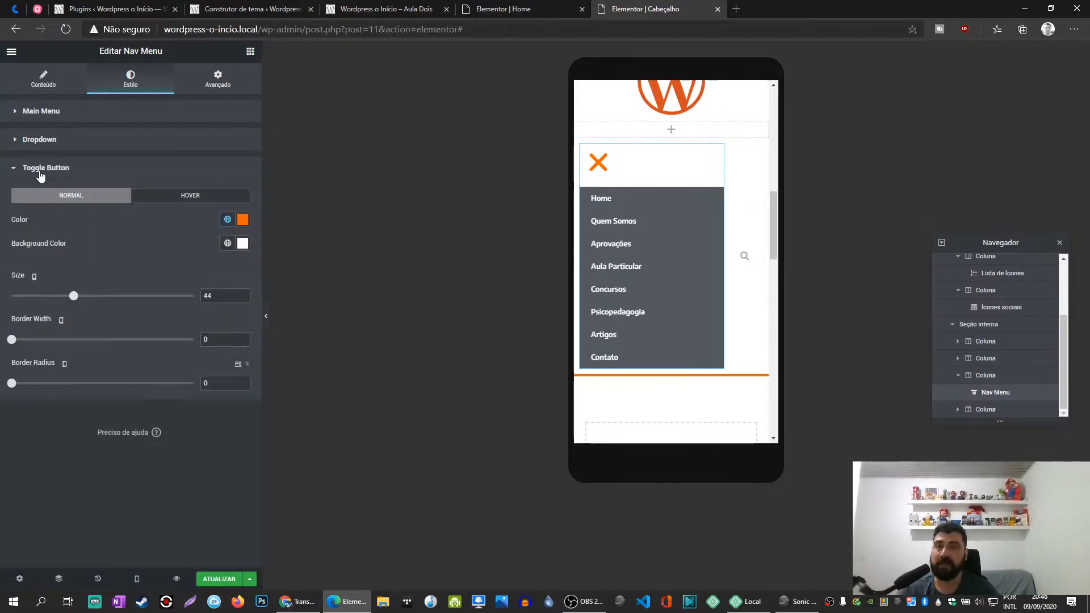
click(593, 166)
click(593, 165)
click(597, 163)
click(596, 164)
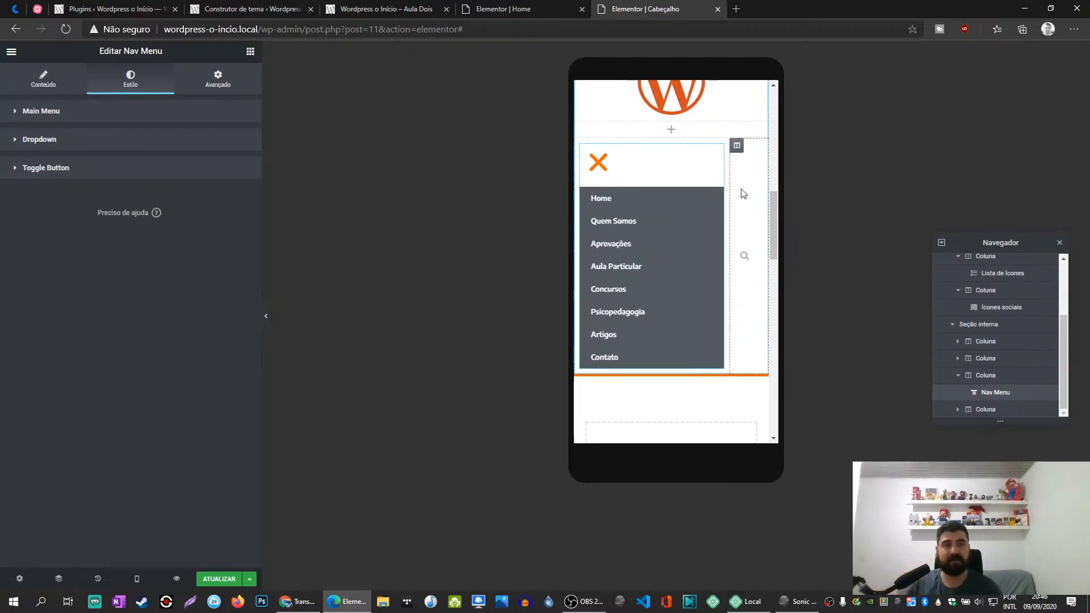
- Delete the Search Form beside the Nav Menu and the column that contained it
right_click(754, 257)
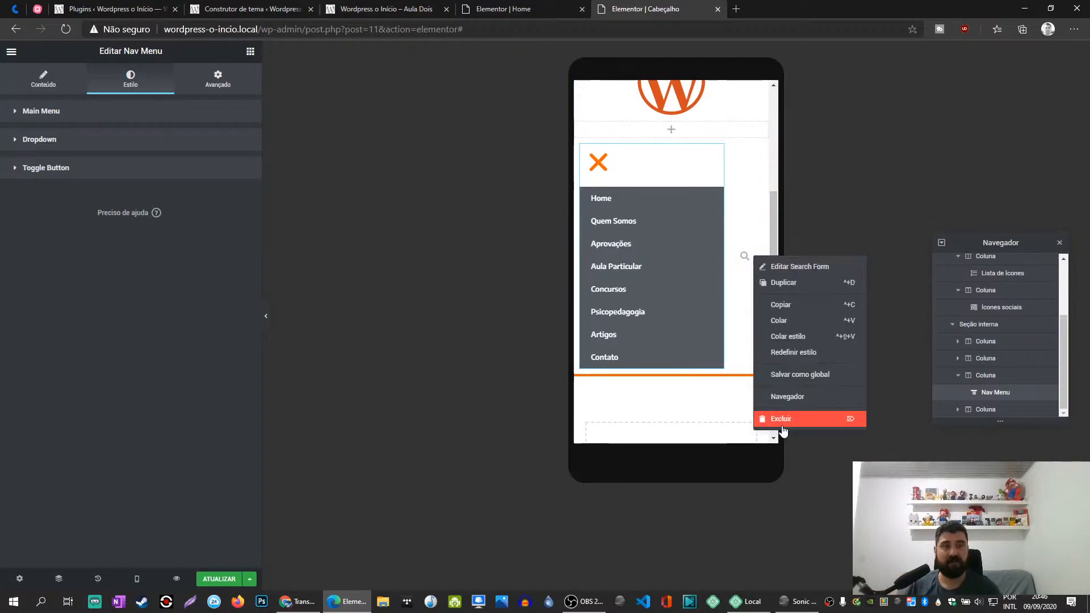
click(775, 419)
right_click(737, 146)
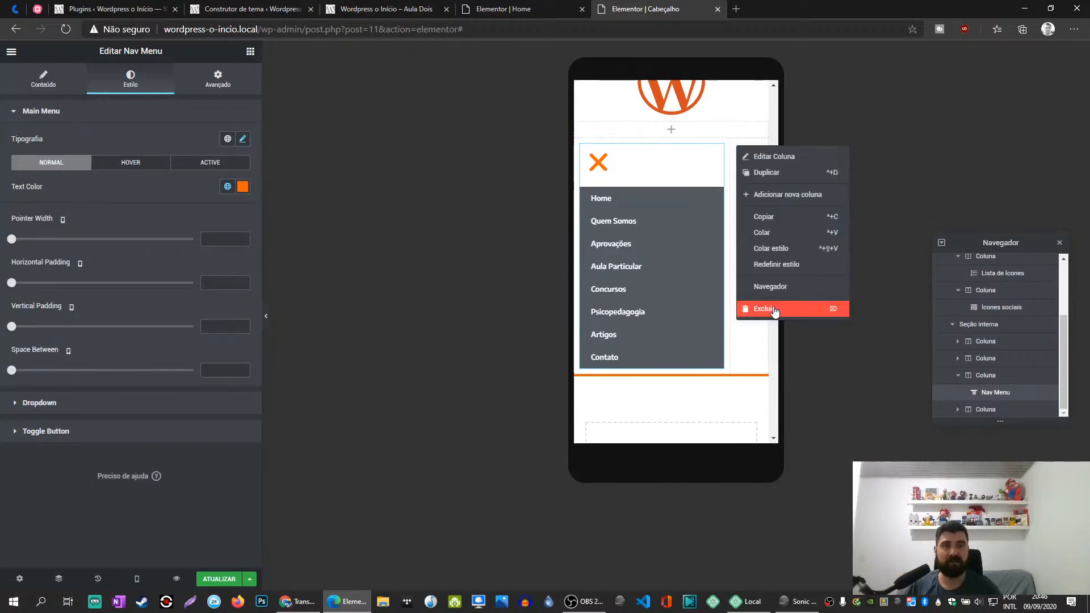
click(776, 311)
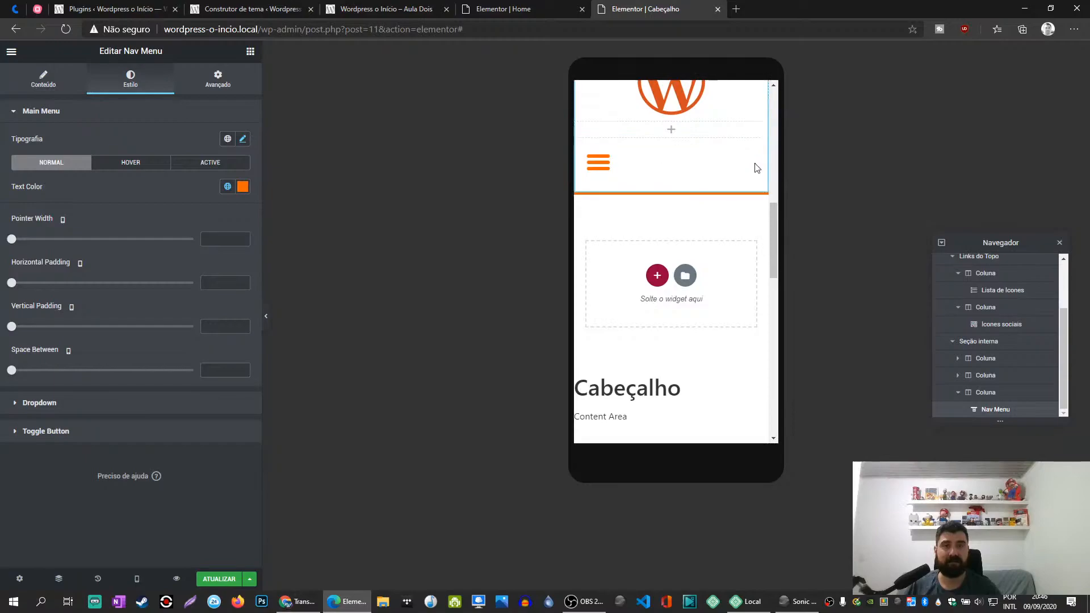
- Clear the width value of the Nav Menu's column and expand the menu in the preview to check it
click(580, 146)
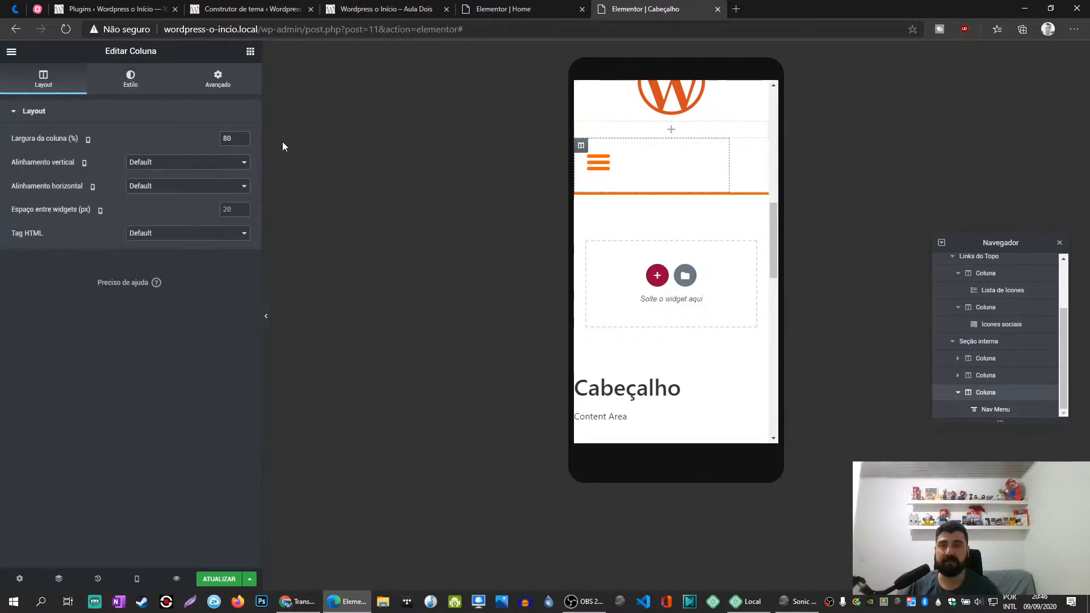
key(BackSpace)
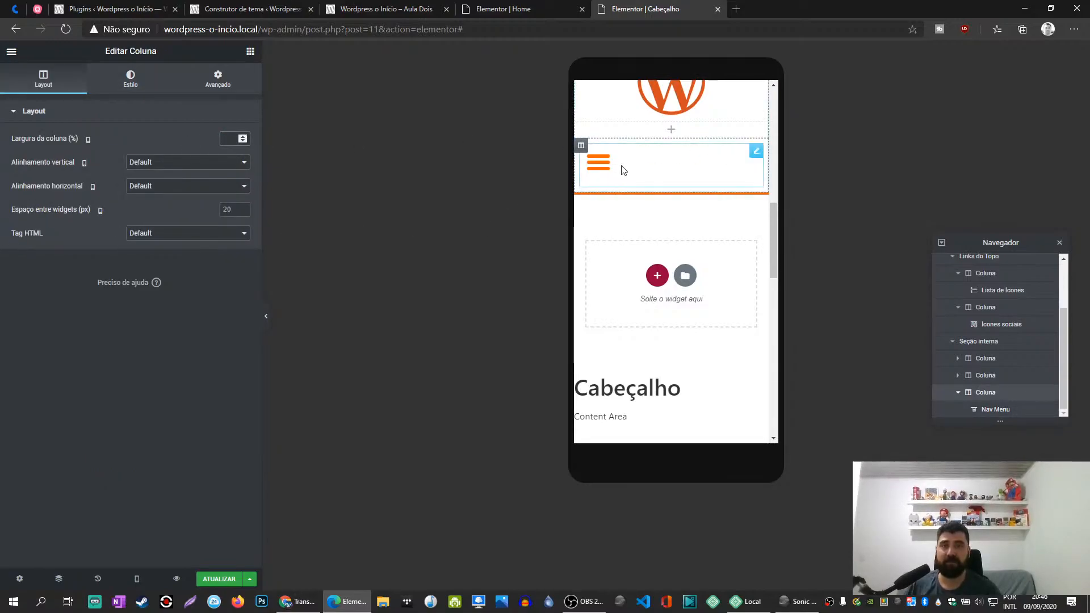
click(757, 152)
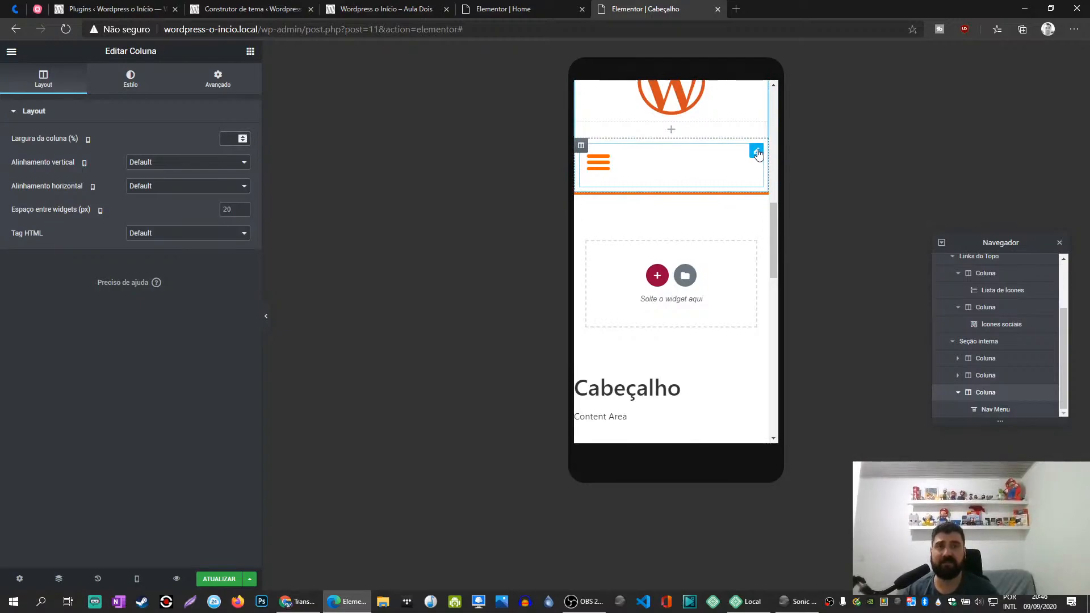
click(601, 172)
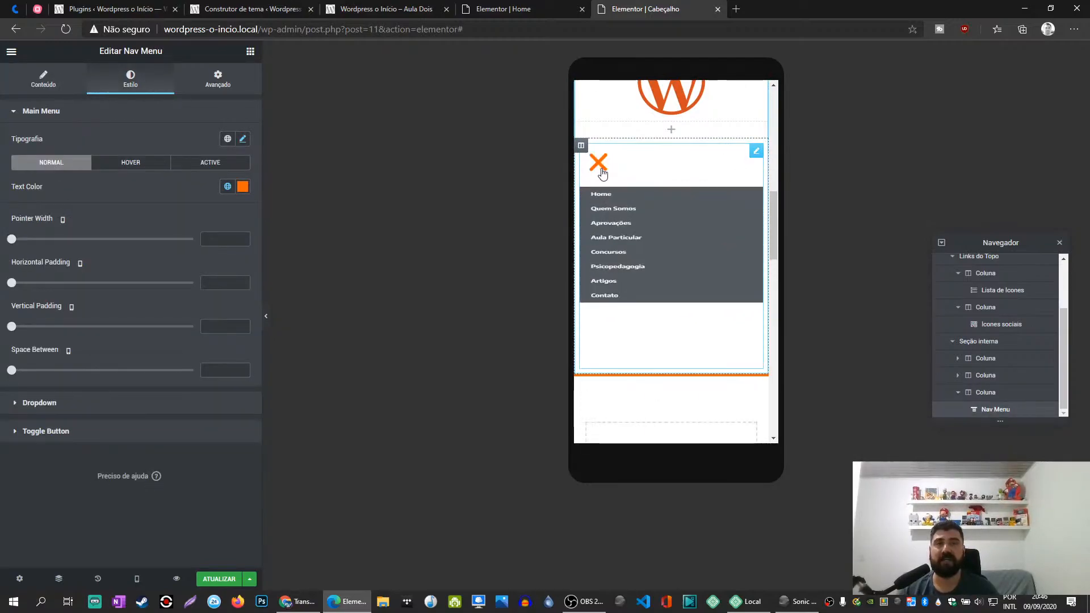
click(600, 171)
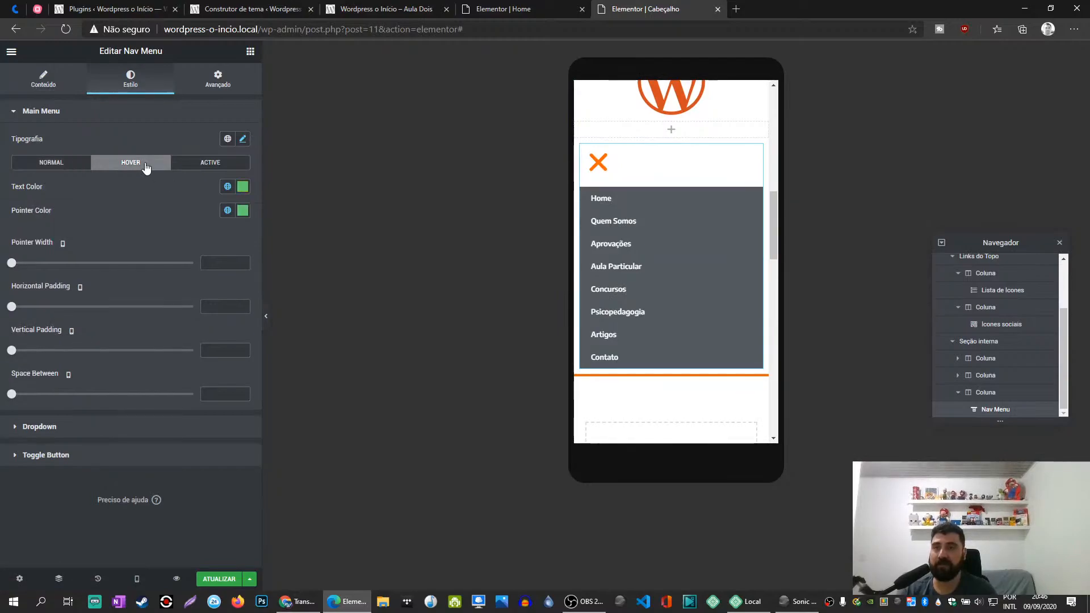
- Set the dropdown's hover text color to the global Primário color
click(49, 113)
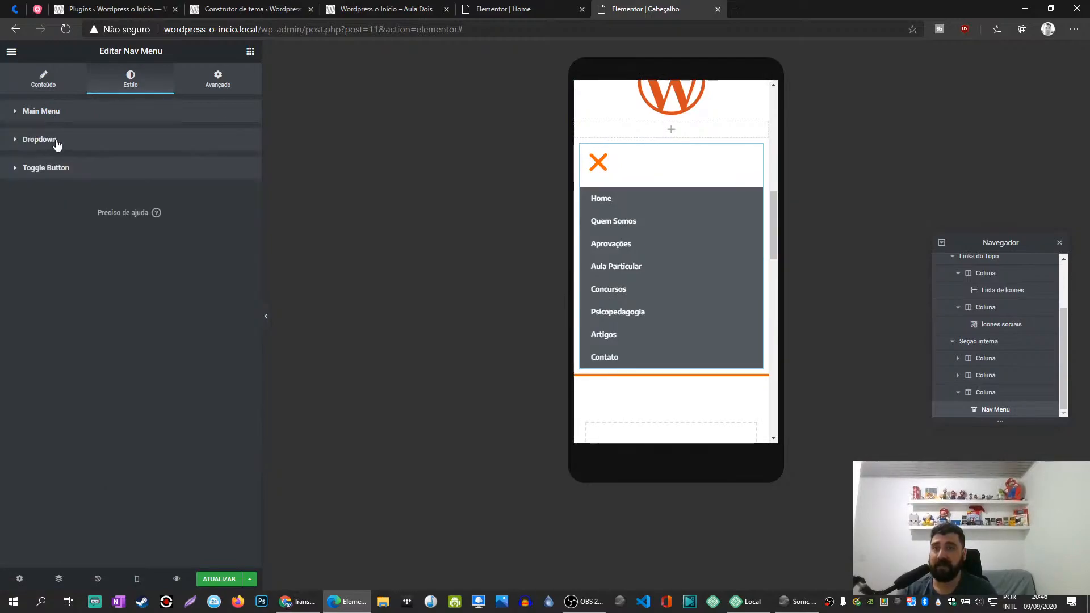
click(56, 141)
click(135, 186)
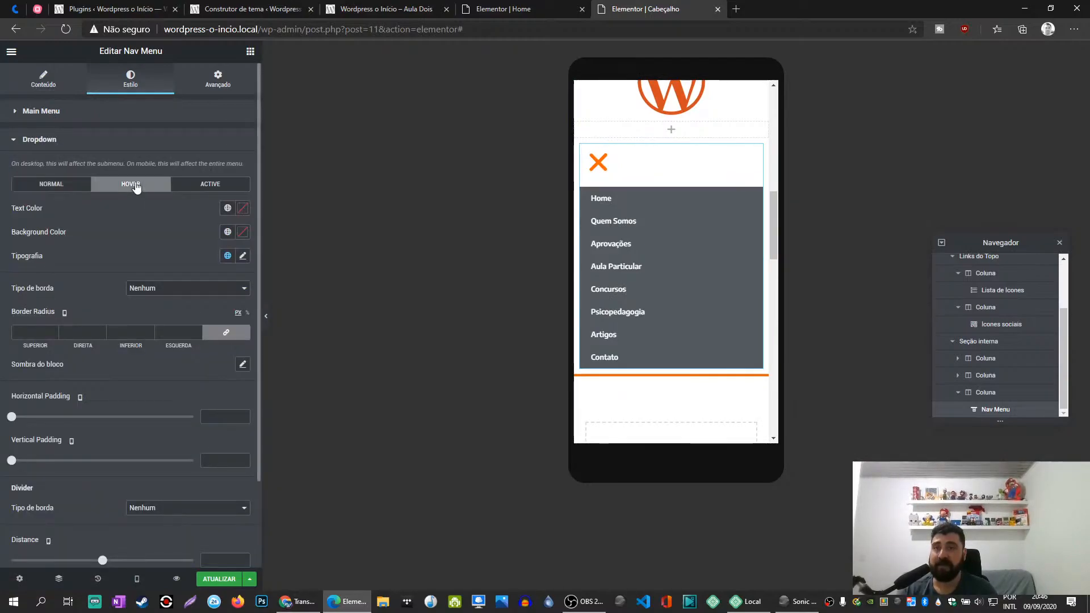
click(227, 208)
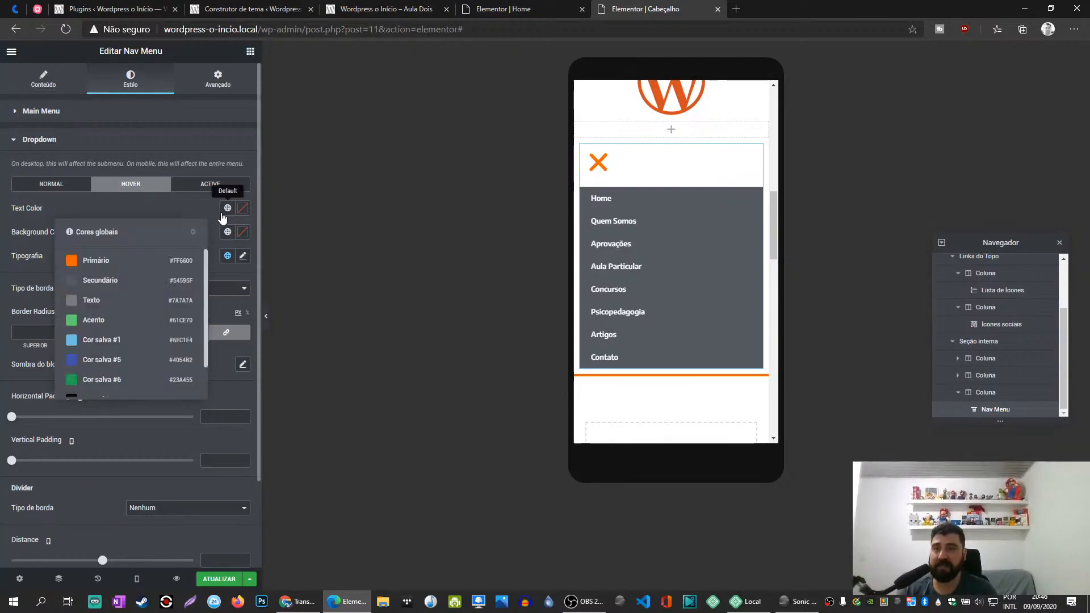
click(85, 260)
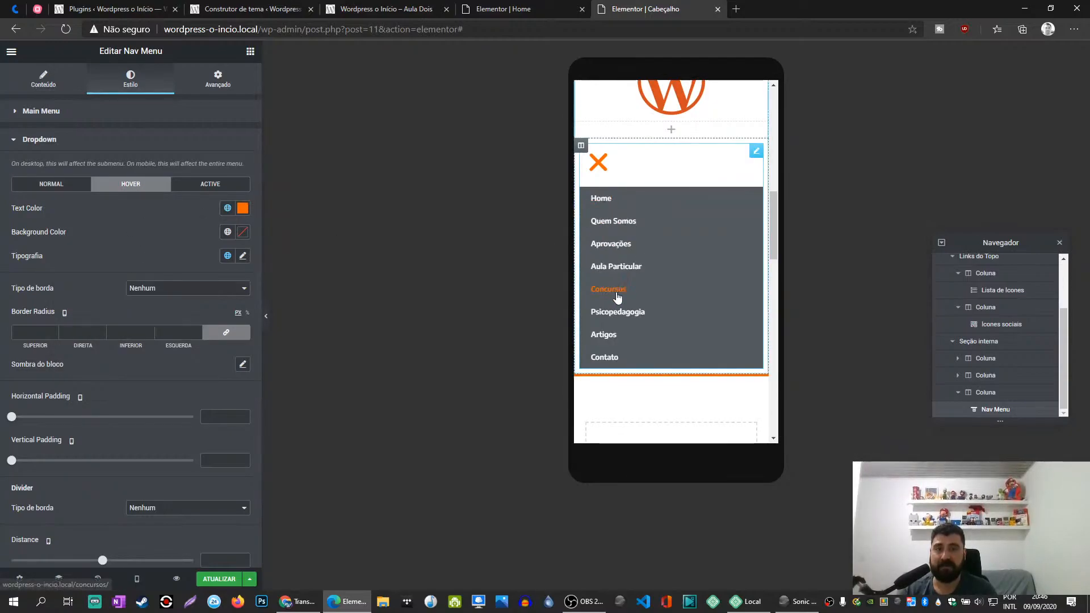
- Set the Nav Menu dropdown's active text color to the global Primário color, collapse the menu and update the template
click(210, 184)
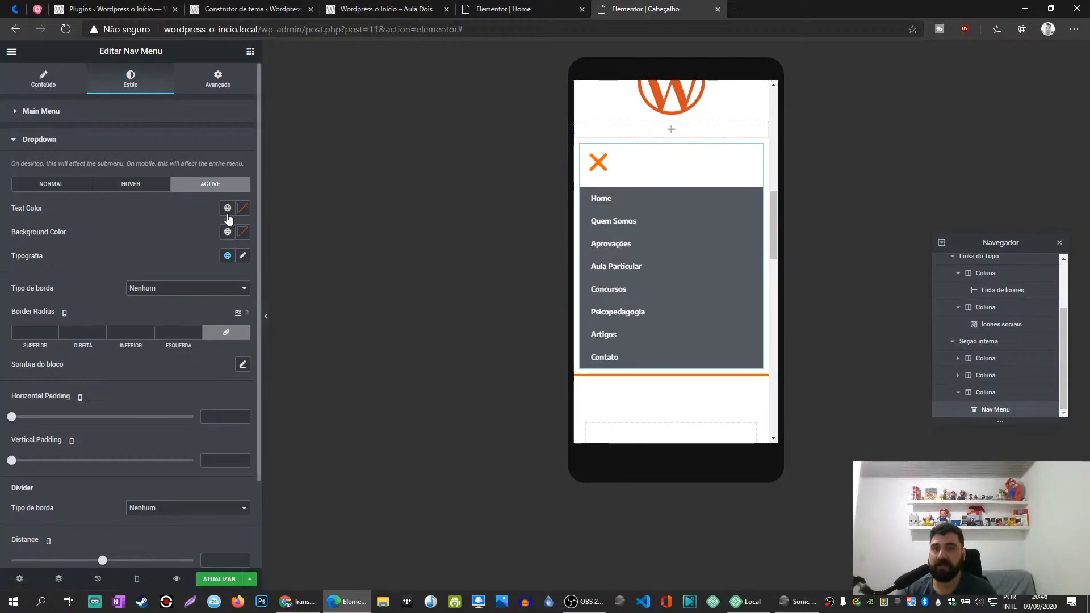
click(227, 208)
click(114, 266)
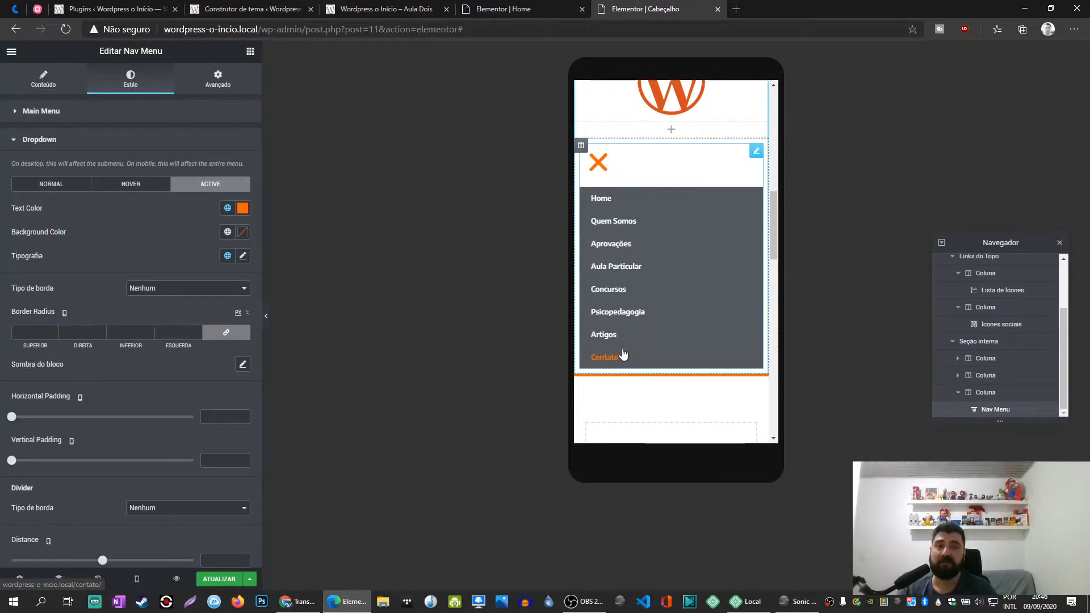
click(597, 165)
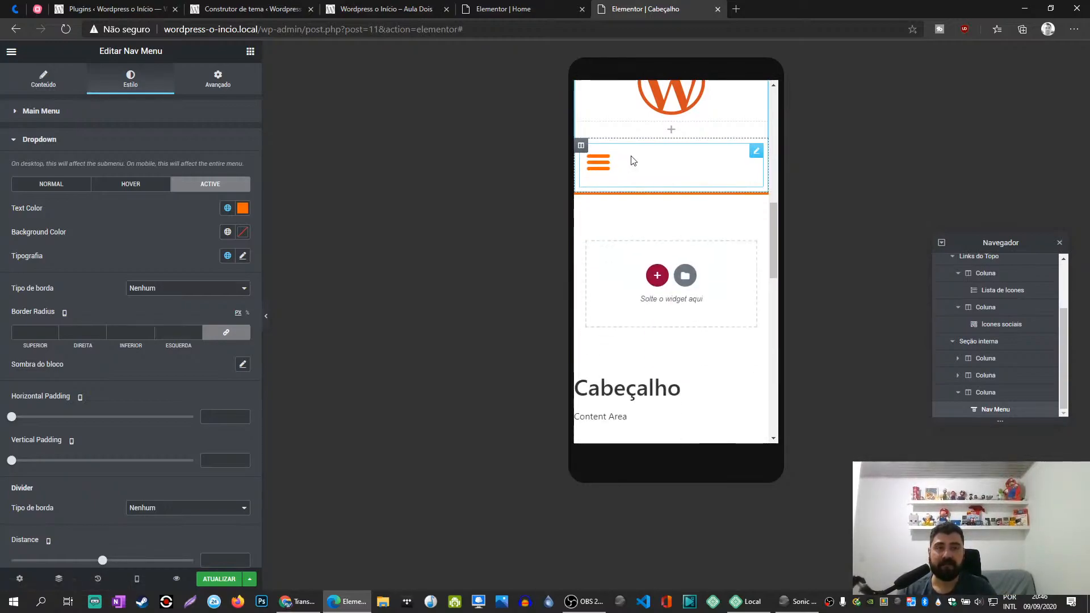
click(226, 579)
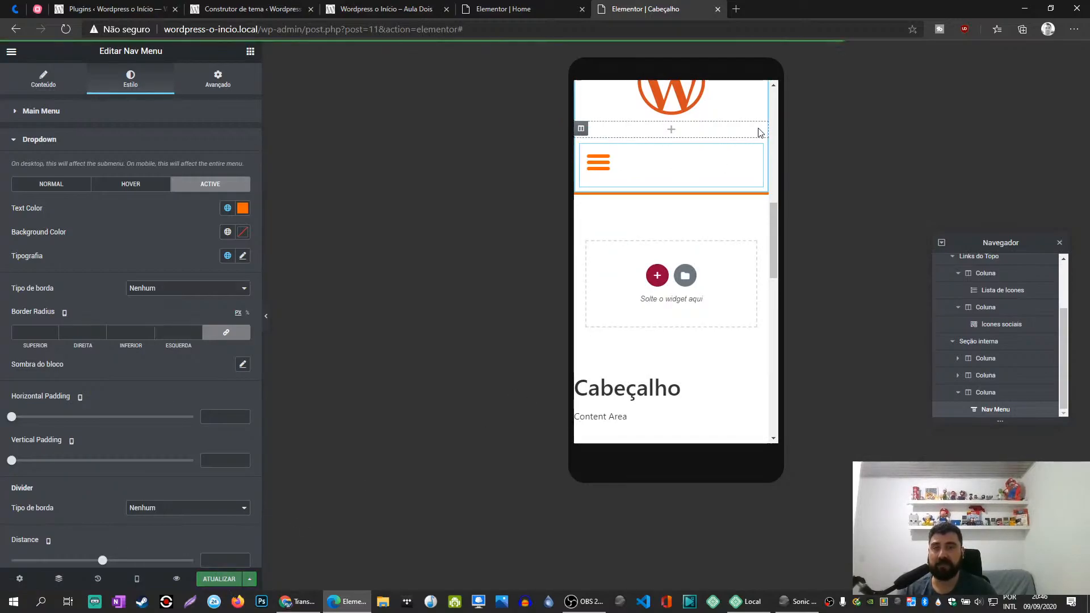
- Check the header on the live site in the iPhone 6/7/8 view, then return to the Cabeçalho template
key(ctrl+shift+Tab)
key(ctrl+shift+Tab)
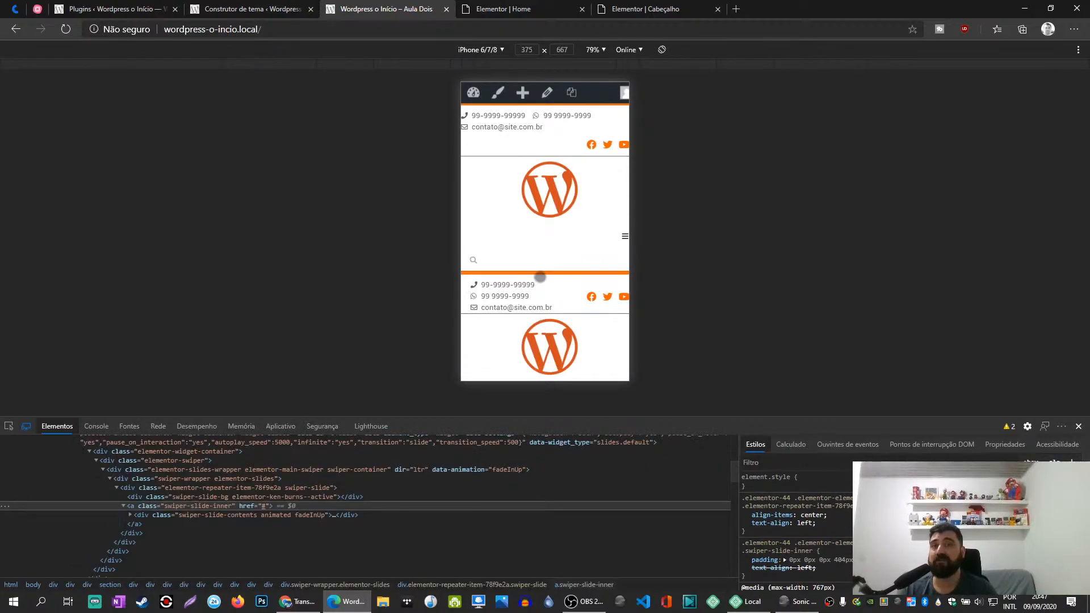
scroll(543, 246, down, 3)
scroll(544, 241, up, 3)
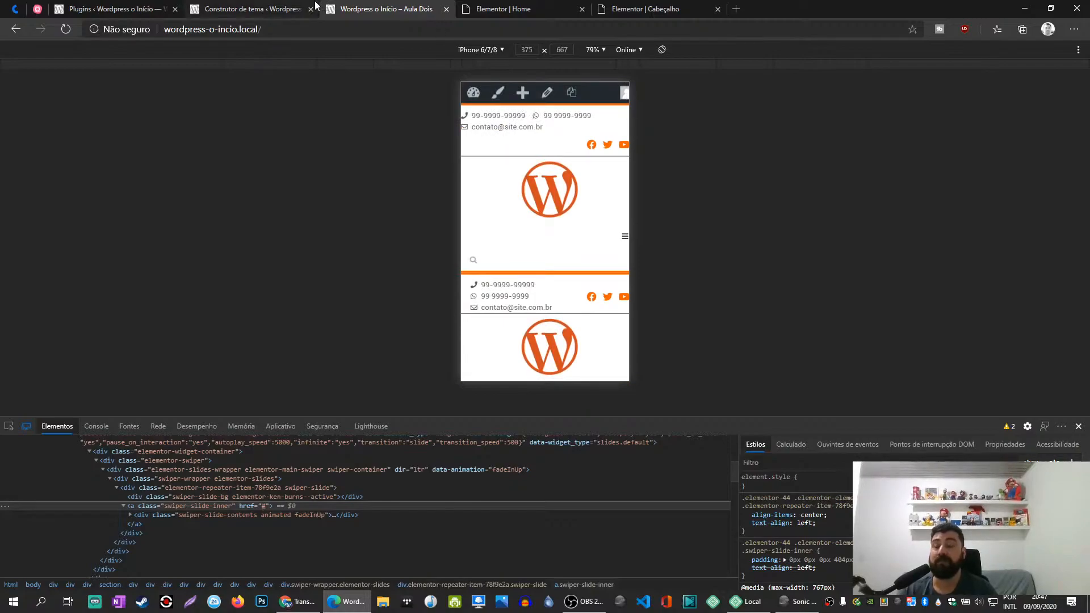
click(491, 7)
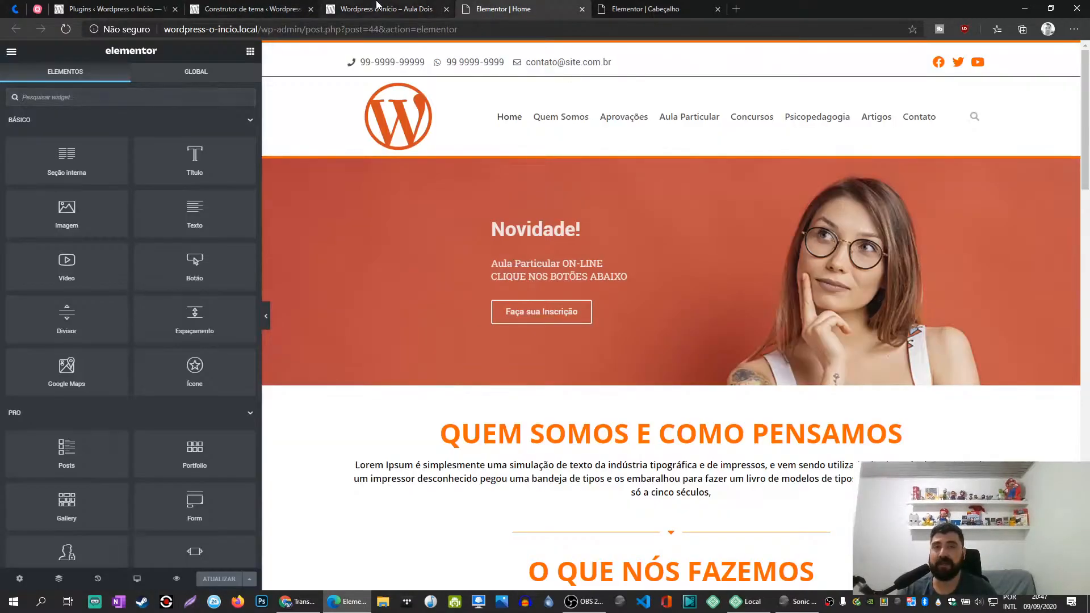
click(648, 9)
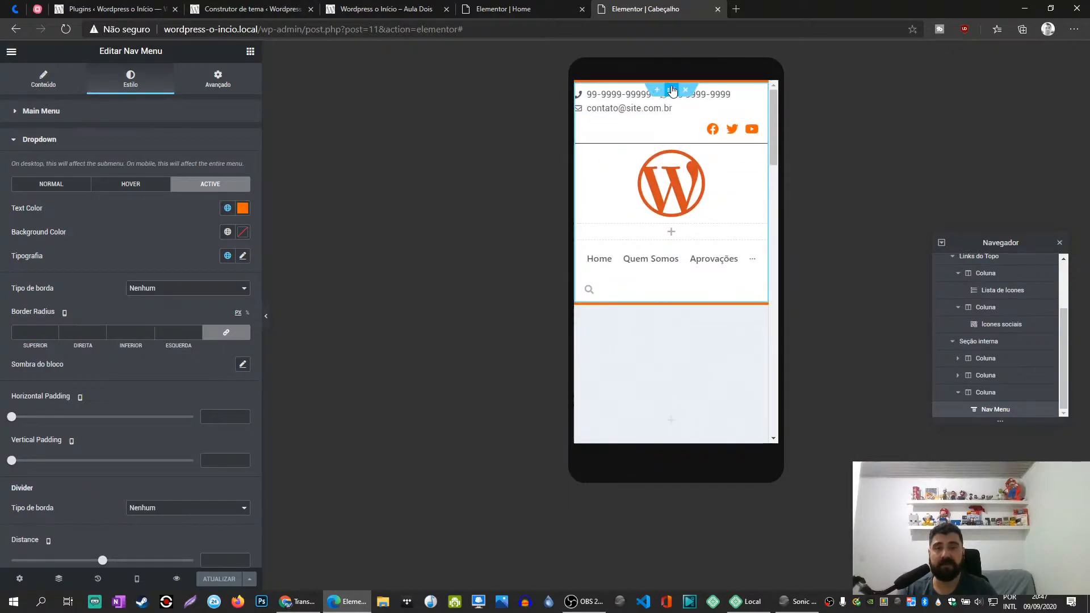
- Hide the Cabeçalho Computador section on tablets and mobile phones
click(672, 91)
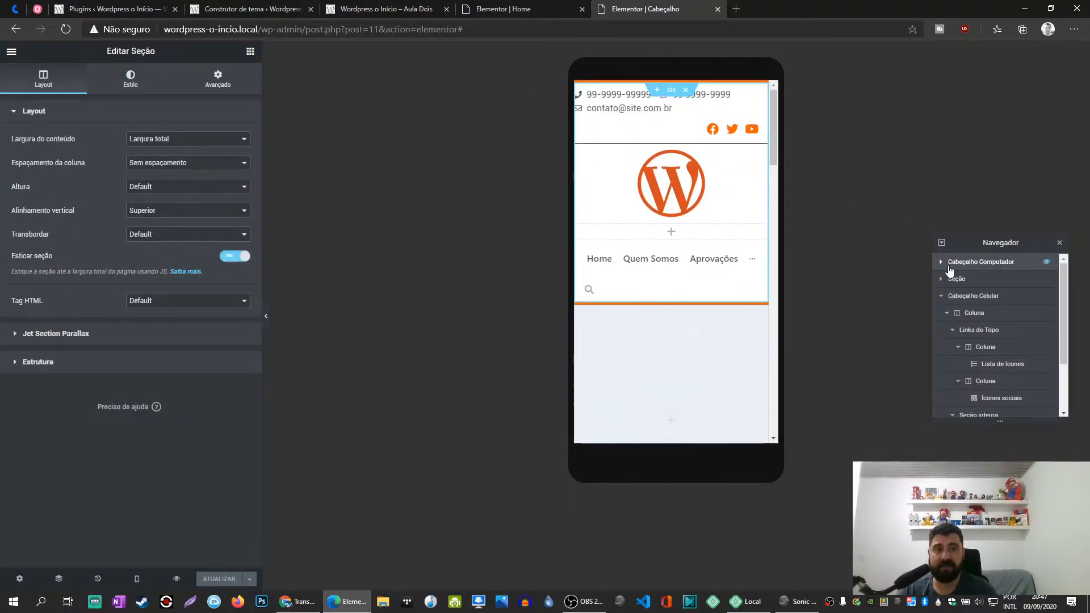
click(941, 279)
click(941, 279)
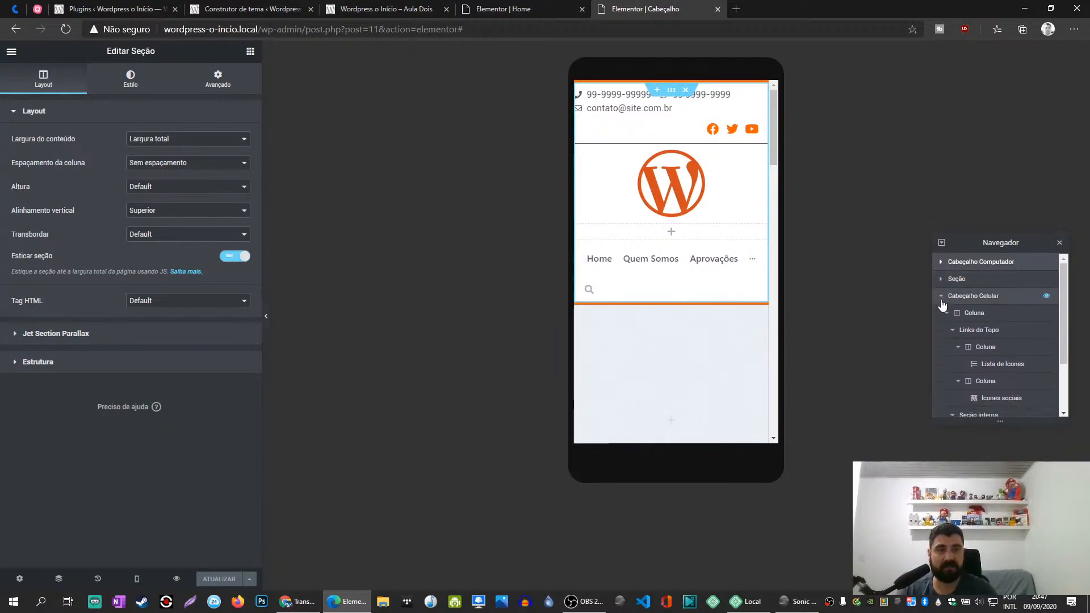
click(940, 296)
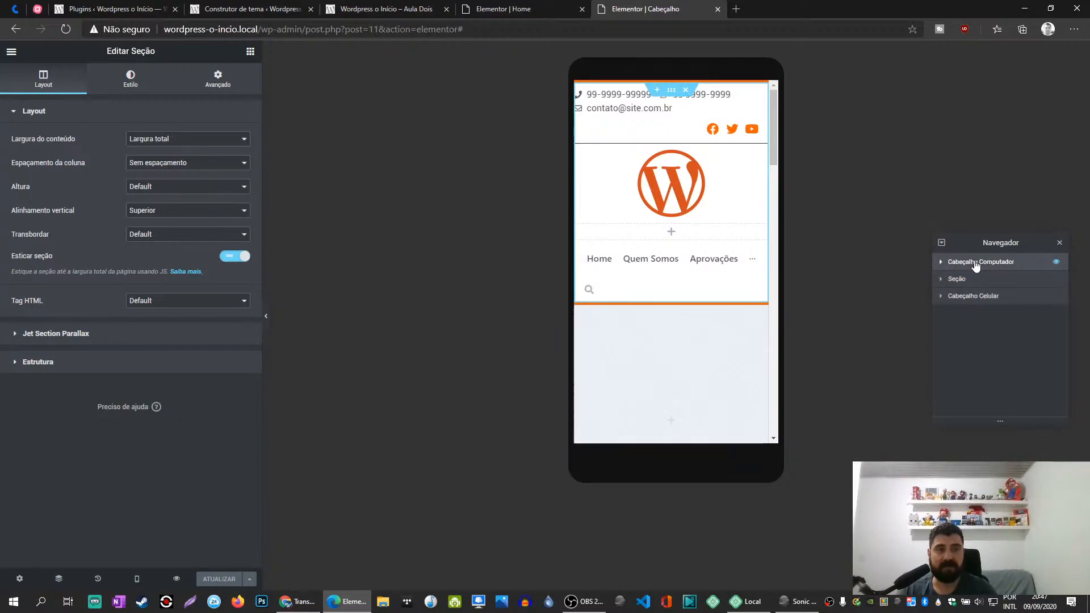
click(217, 79)
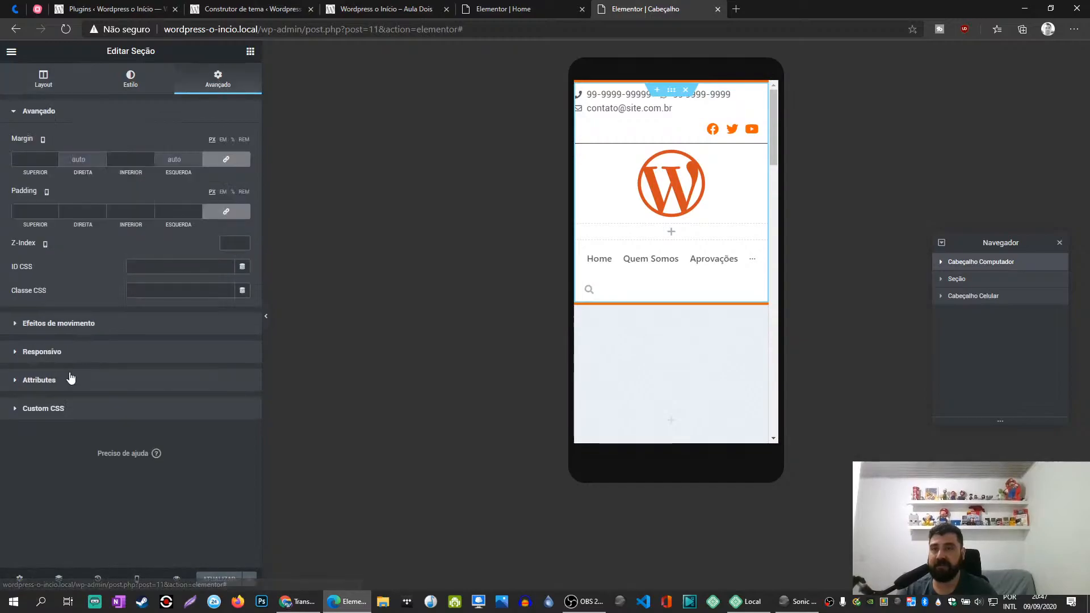
click(58, 356)
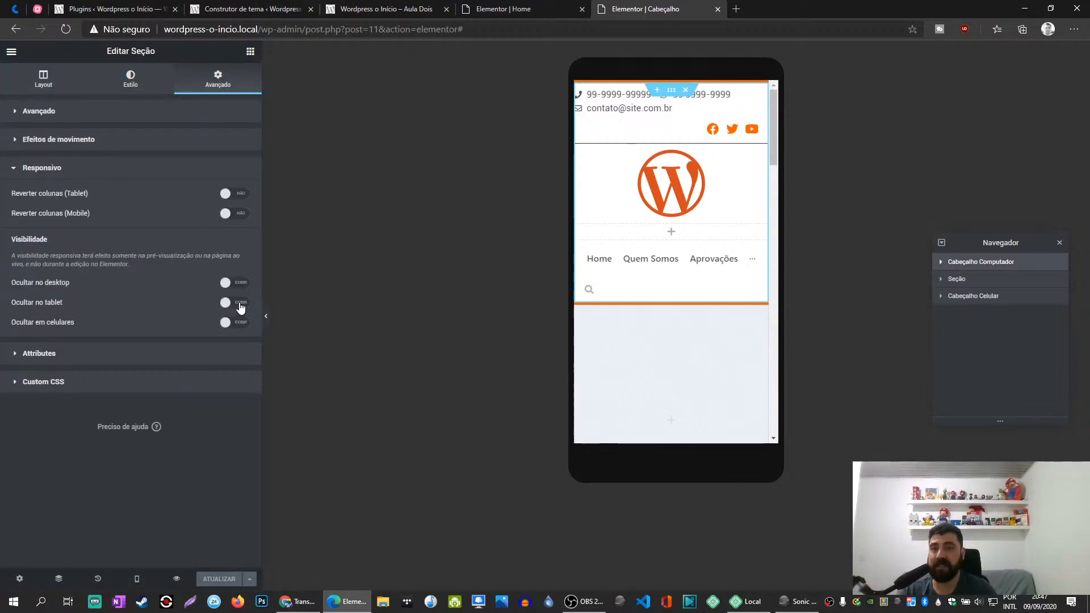
click(240, 305)
click(239, 324)
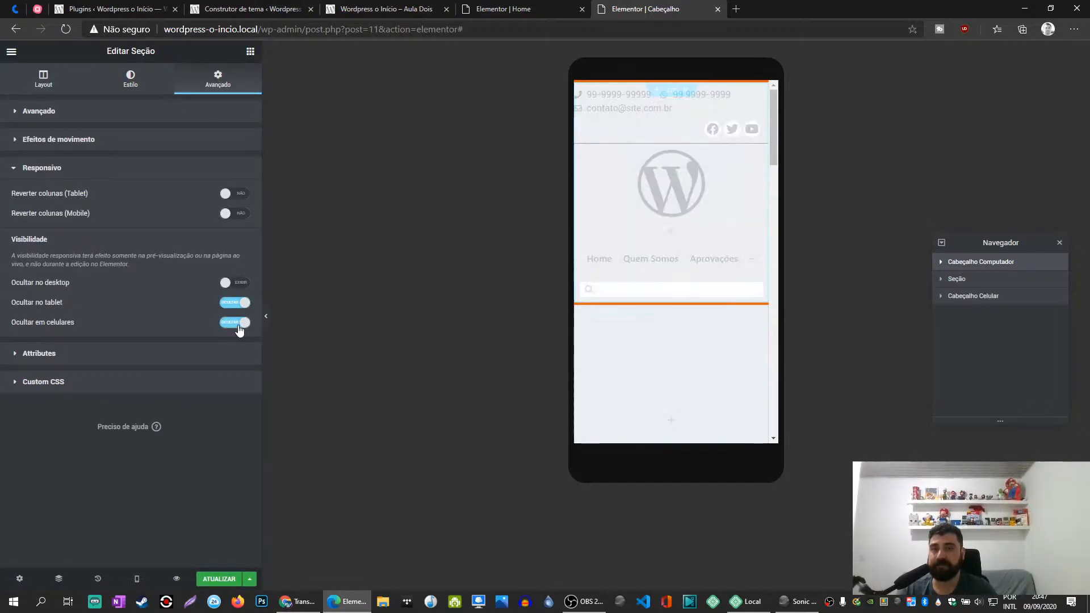
- Hide the Cabeçalho Celular section on desktop and update the template
click(987, 300)
click(206, 86)
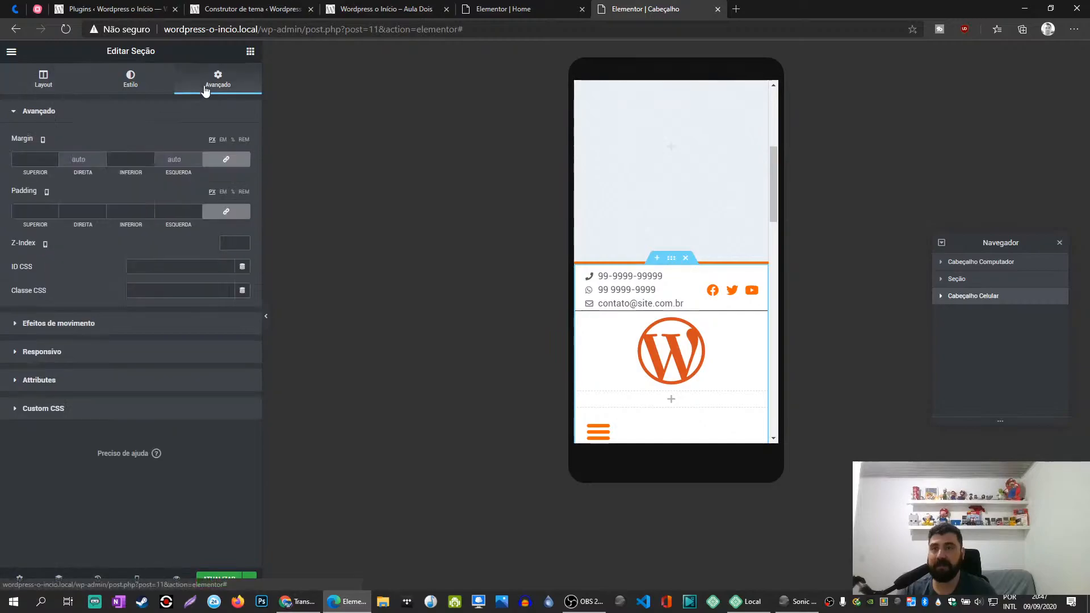
click(36, 353)
click(241, 286)
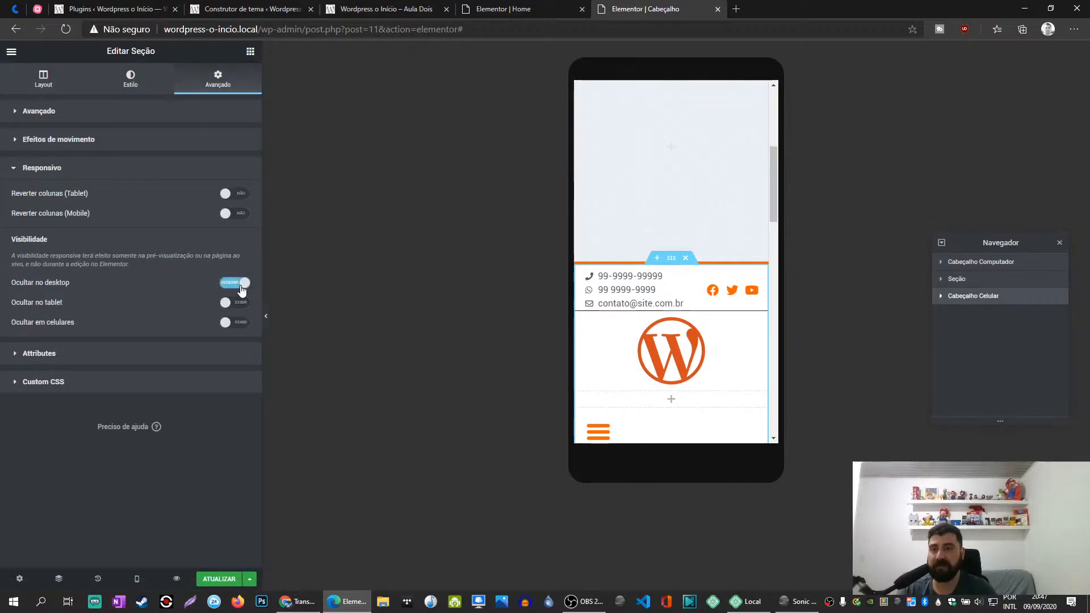
click(220, 574)
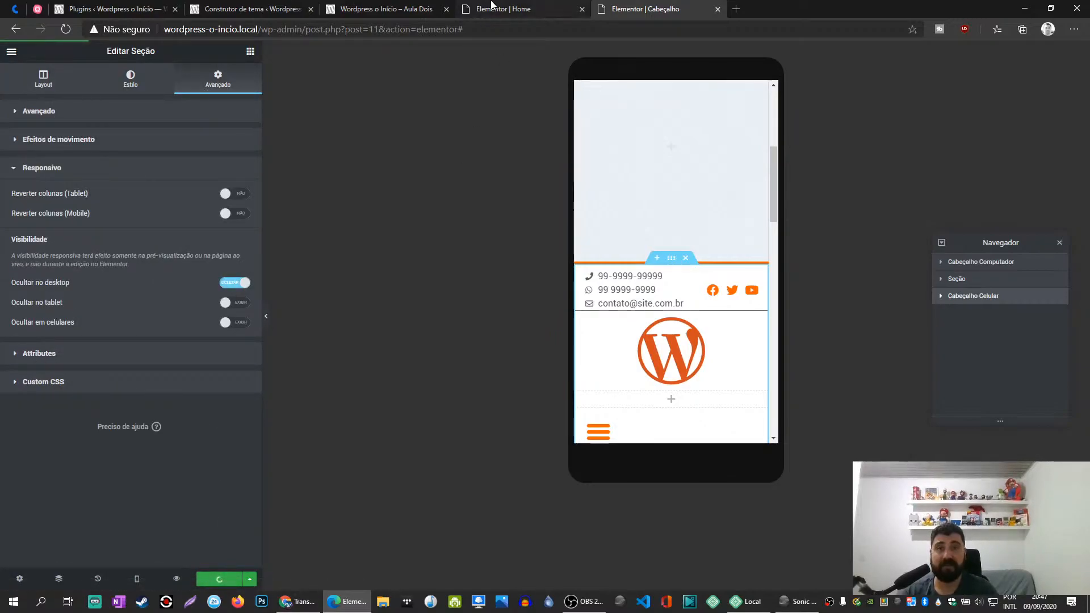
- Reload the live site in mobile view to check which header section shows, and return to the Cabeçalho template
click(492, 7)
drag(375, 5, 506, 5)
key(F5)
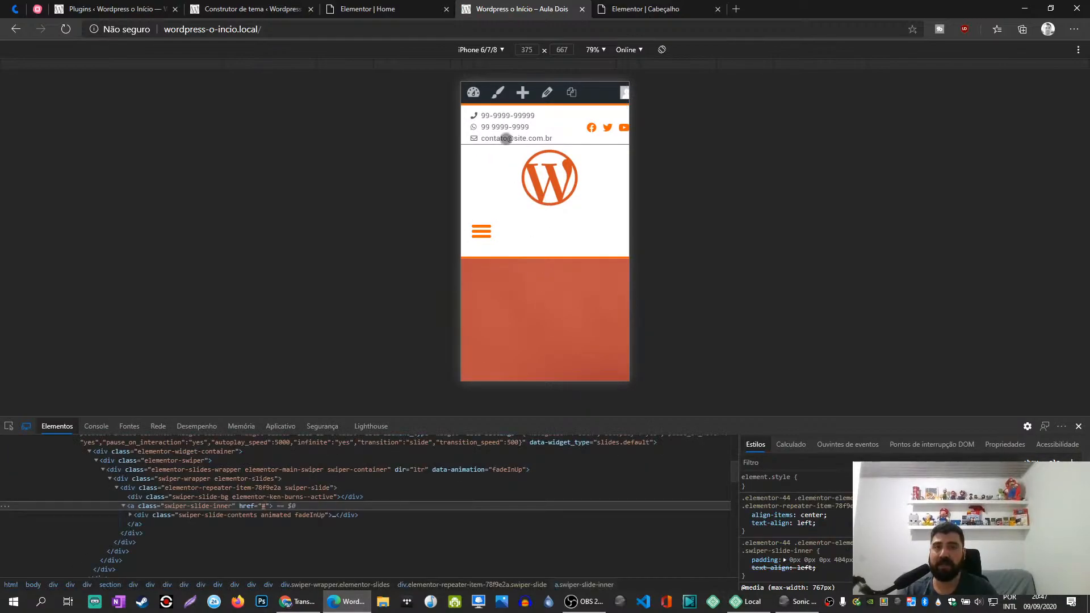
click(643, 7)
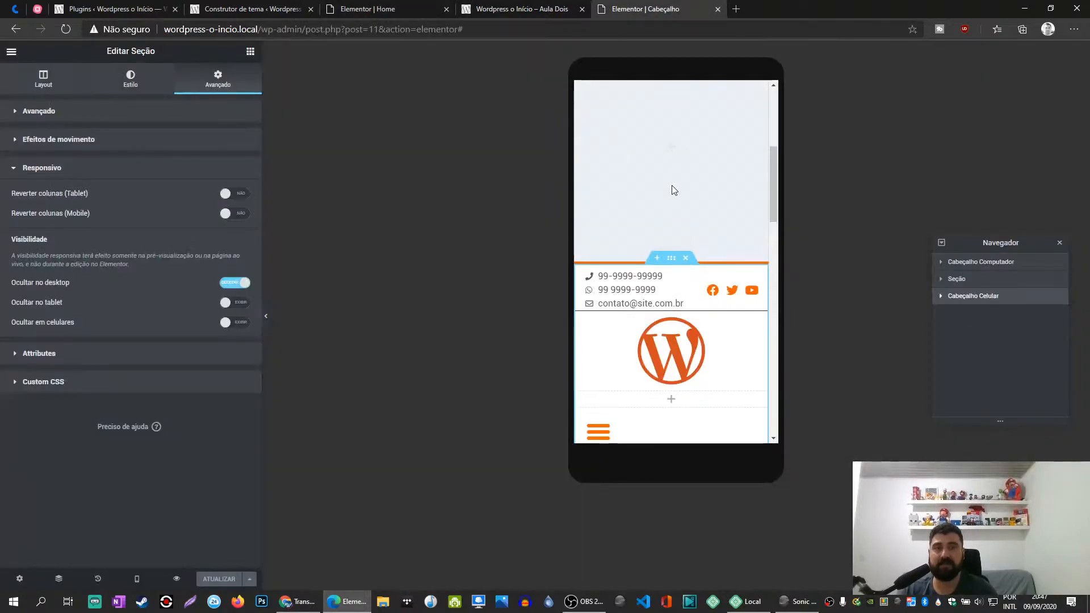
- Set the Links do Topo inner section's bottom padding to 10 px, update the template and reload the live site
click(667, 270)
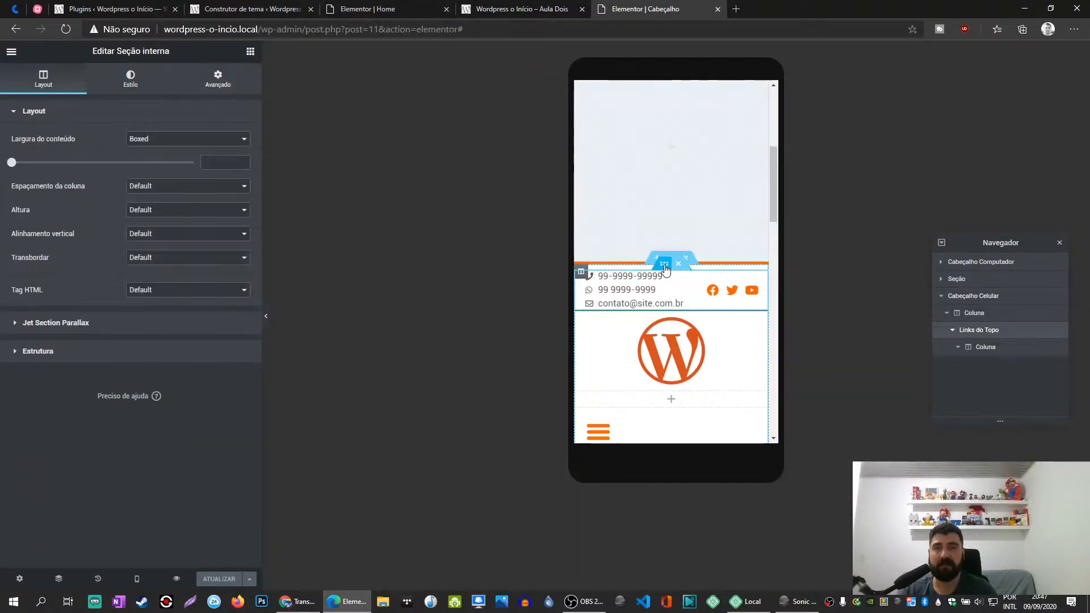
click(218, 79)
click(220, 212)
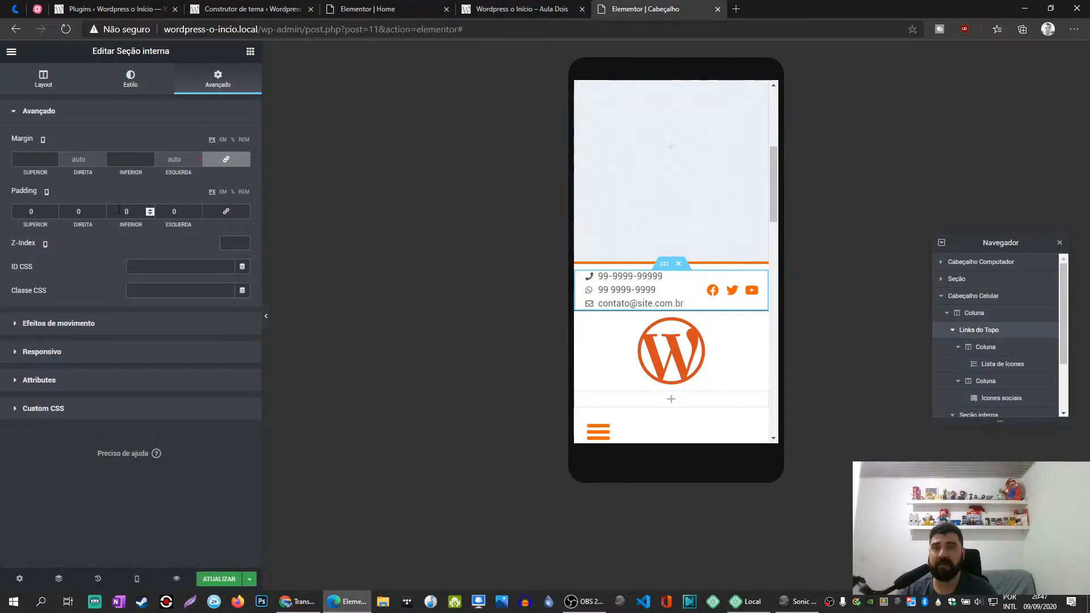
click(115, 209)
text(1)
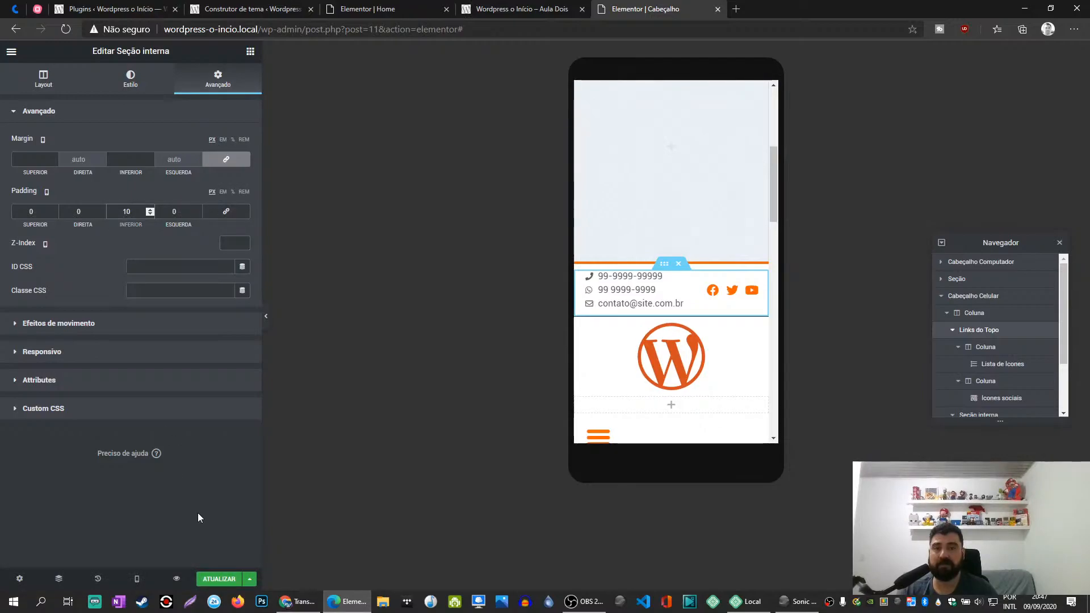
click(220, 579)
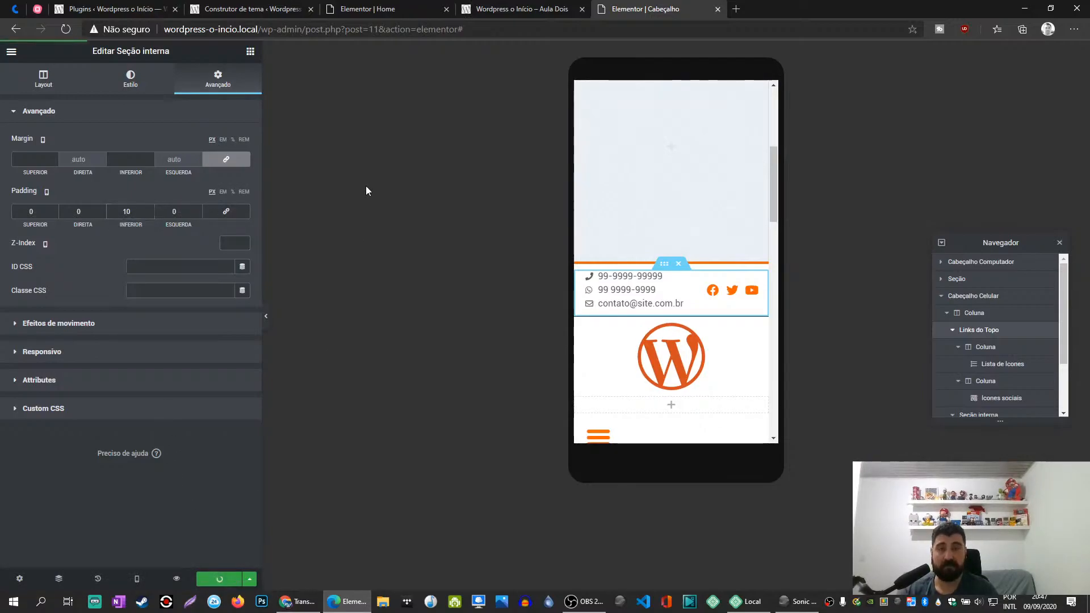
drag(538, 6, 673, 7)
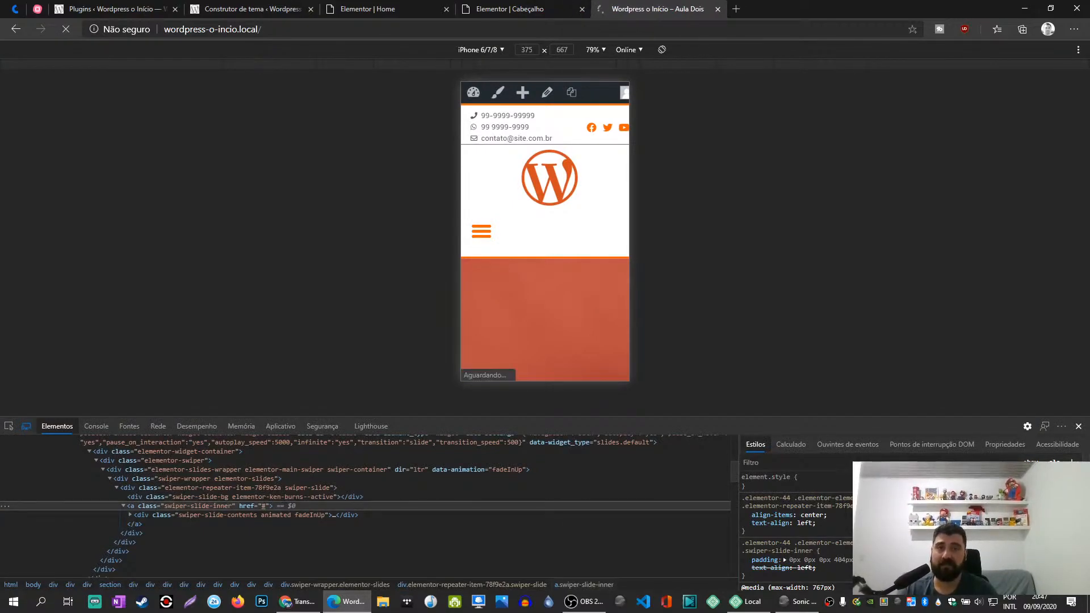
click(506, 10)
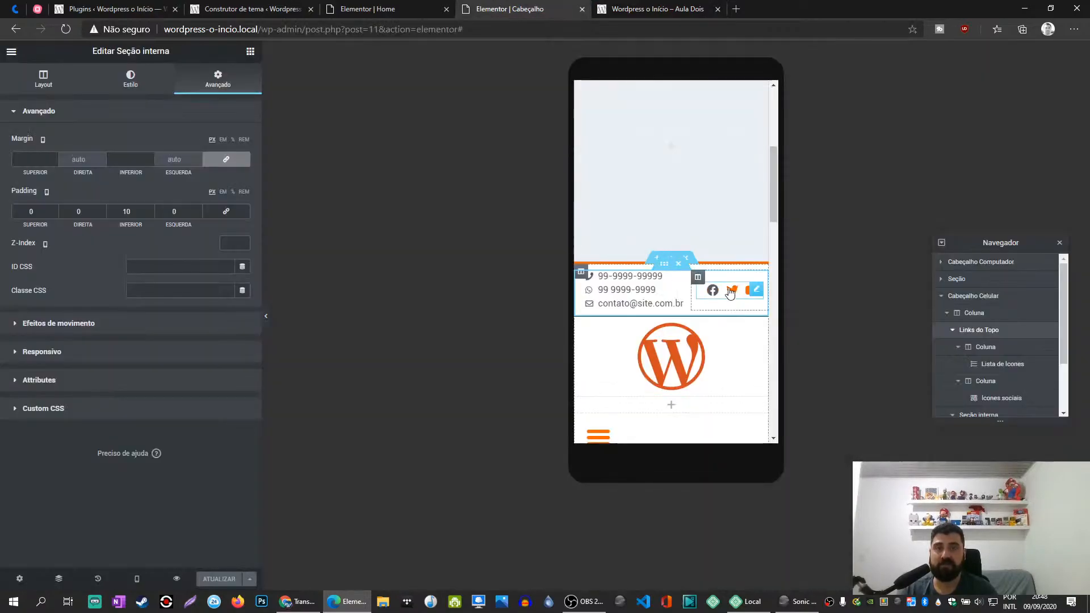
- Set the right padding of the social icons column to 10 px, update the template and check it on the live site
click(763, 284)
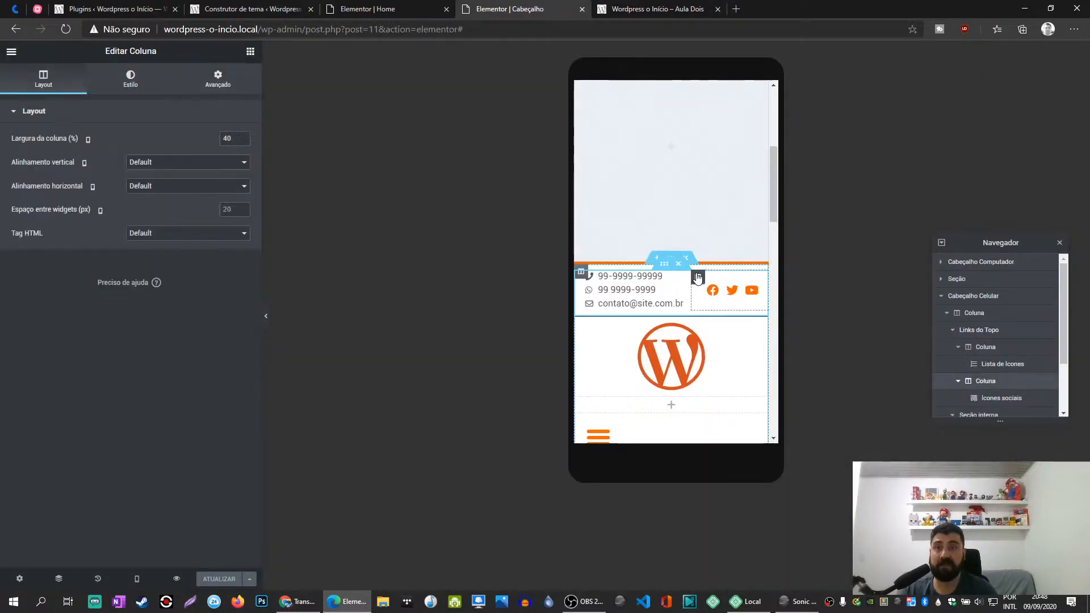
mouse_move(759, 299)
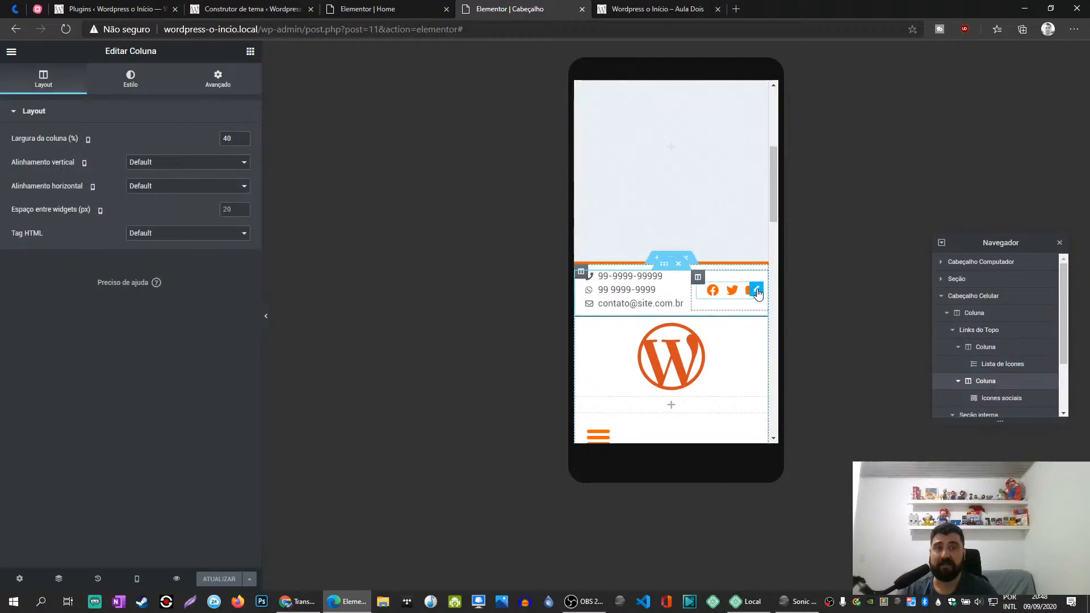
click(218, 80)
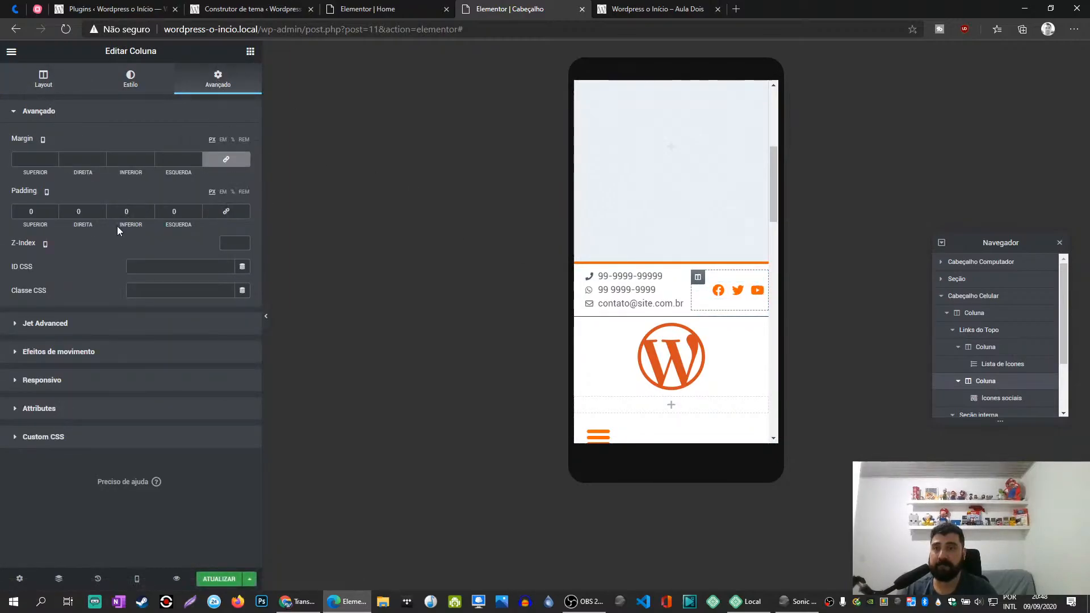
click(74, 211)
text(1)
click(217, 579)
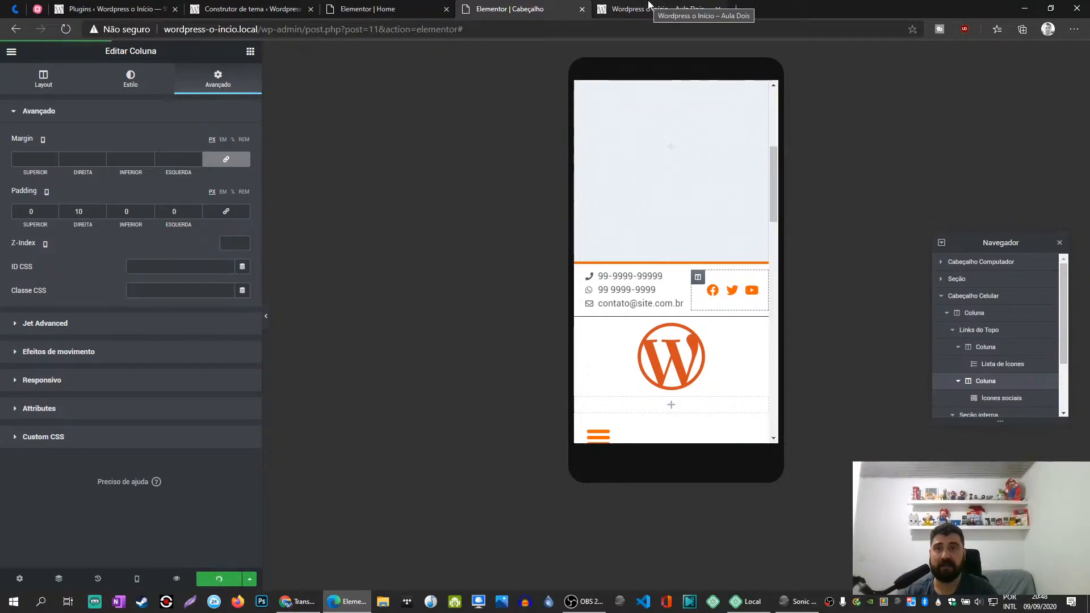
click(657, 9)
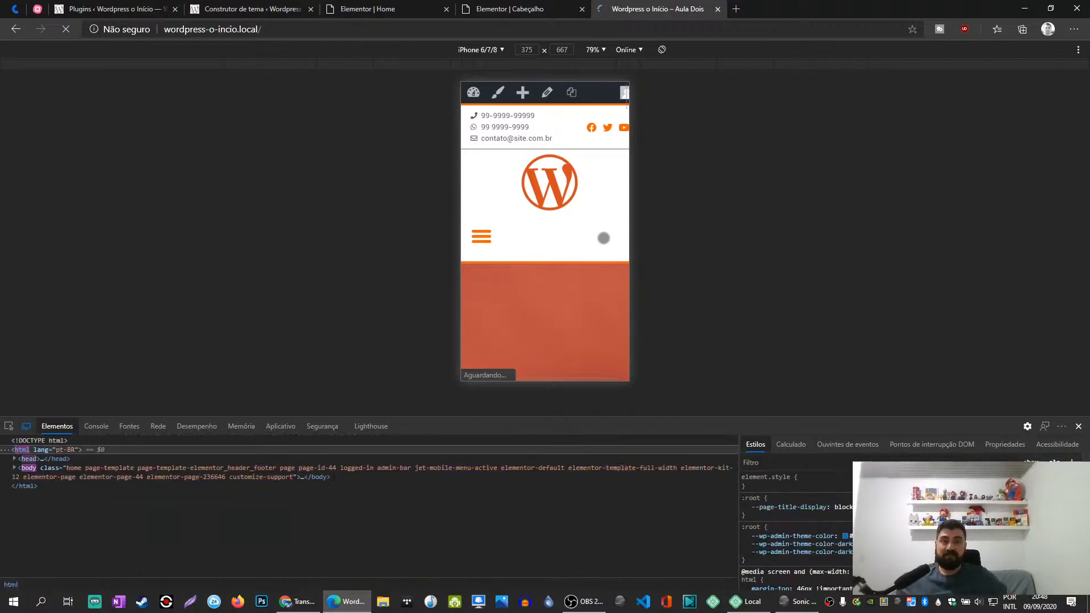
click(528, 6)
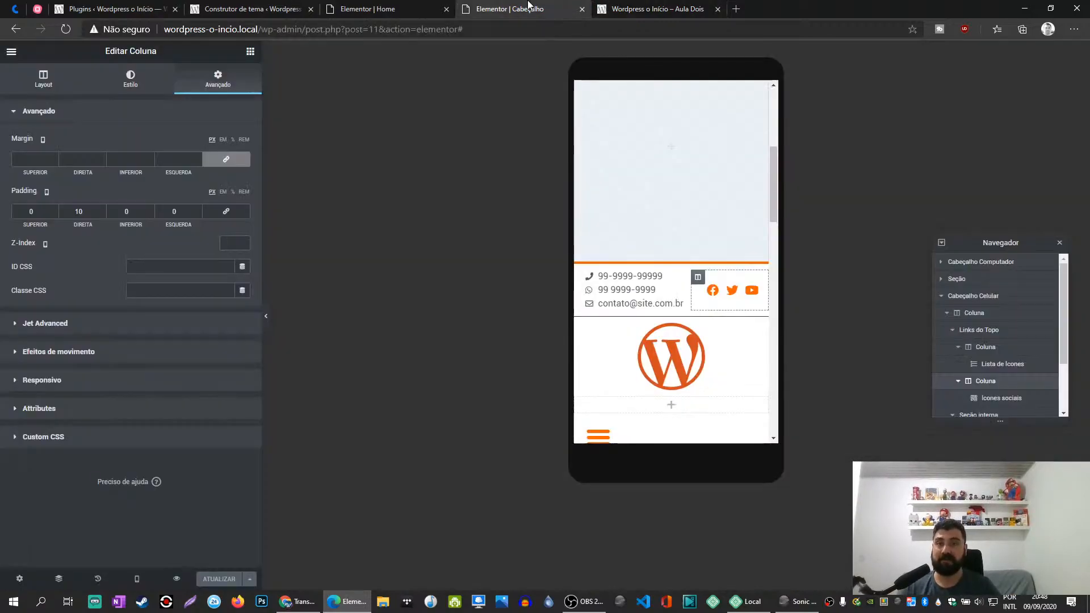
- Set the right padding of the social icons column to 20 px, update the template and check the reloaded live site
double_click(79, 211)
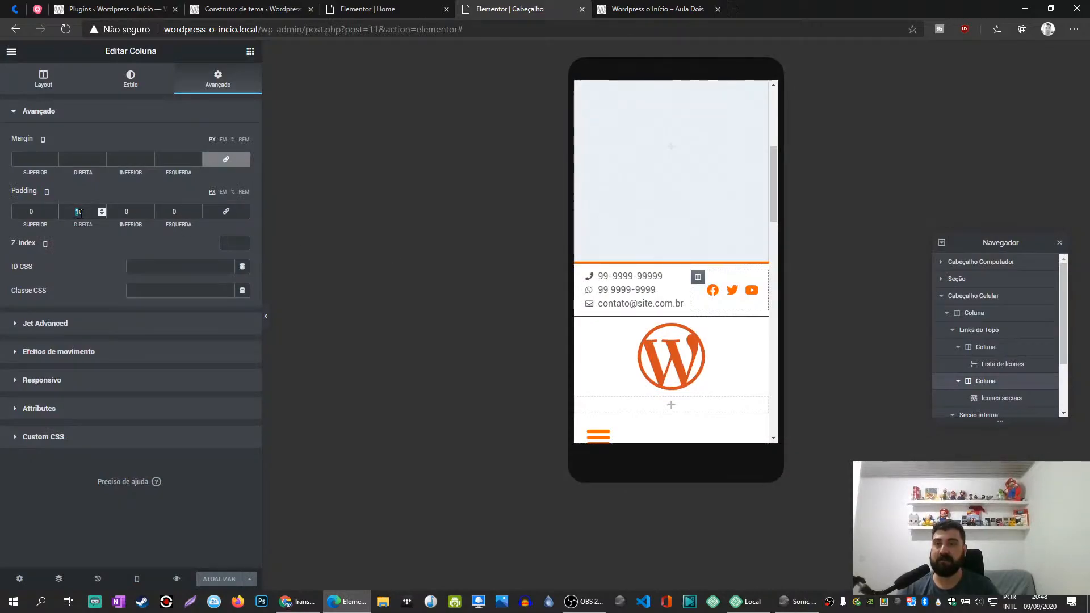
text(20)
click(215, 580)
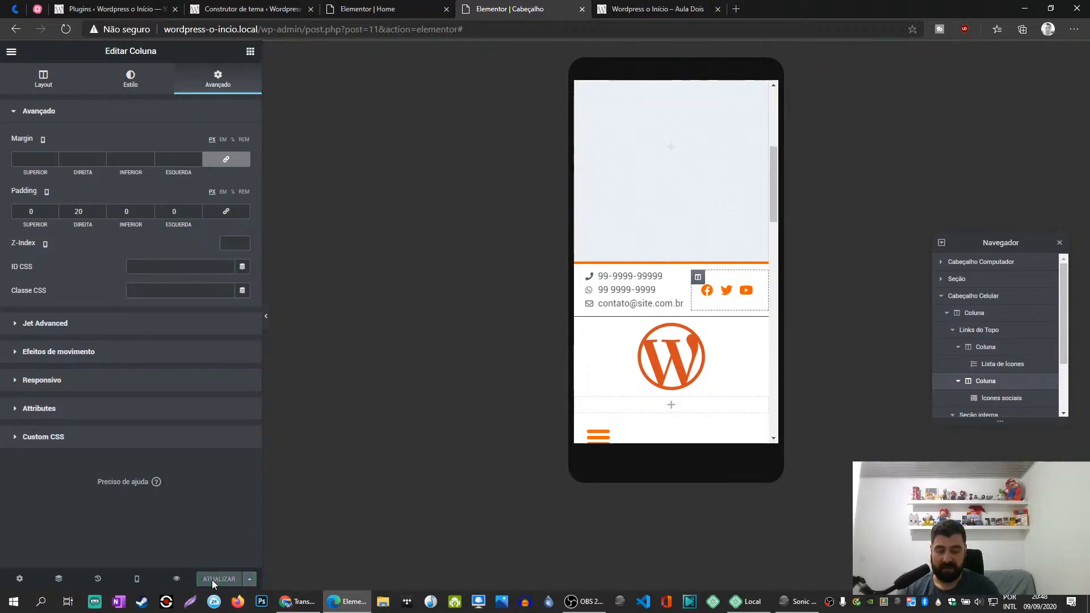
key(ctrl+Tab)
key(F5)
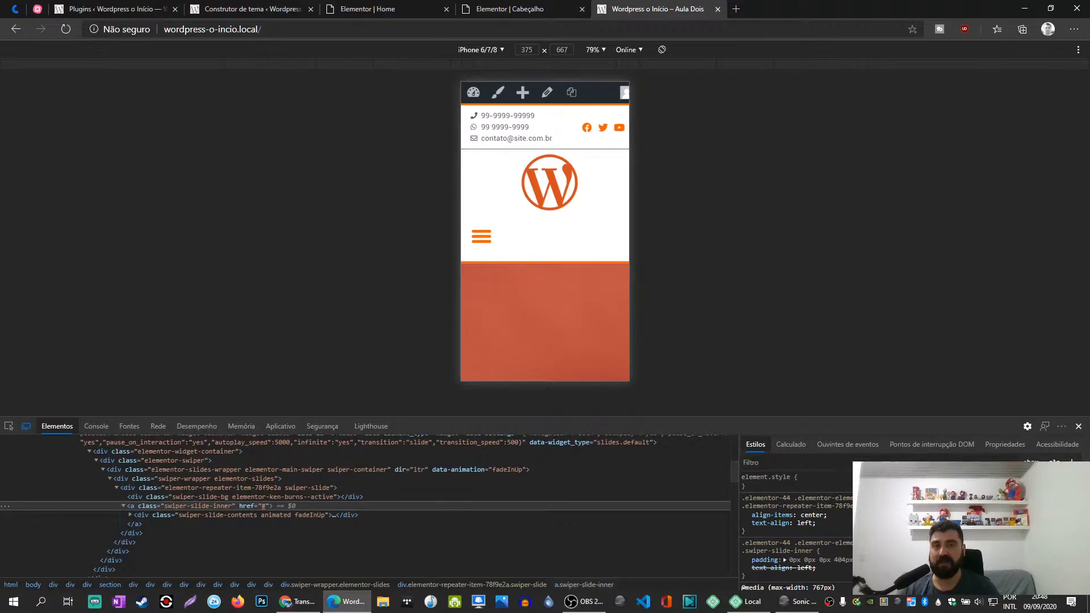
click(506, 10)
scroll(649, 268, down, 3)
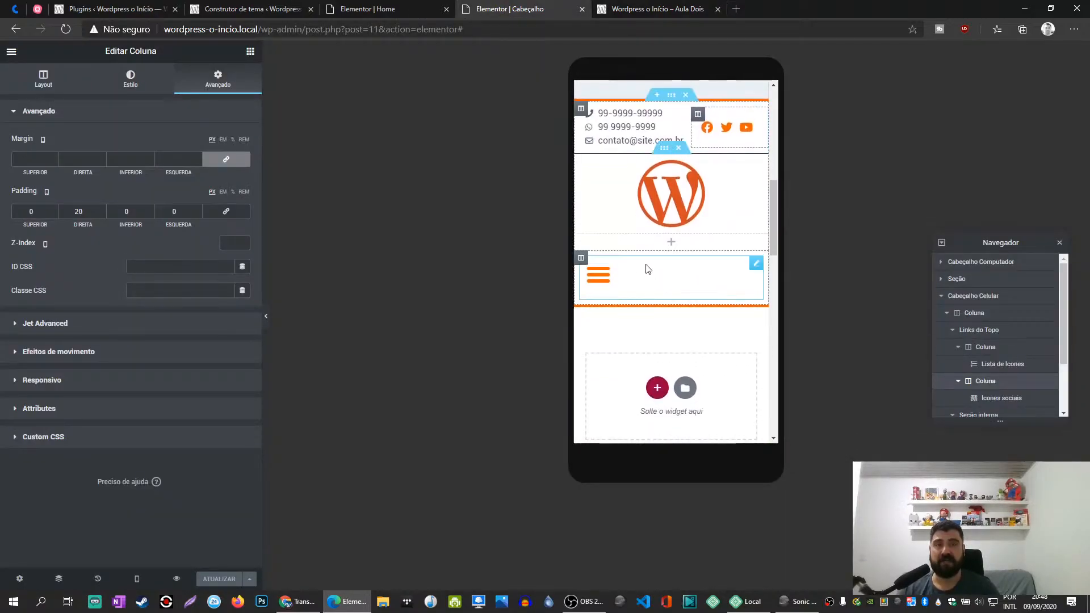
- Set the toggle alignment of the mobile header's Nav Menu to Center and update the Cabeçalho template
click(649, 272)
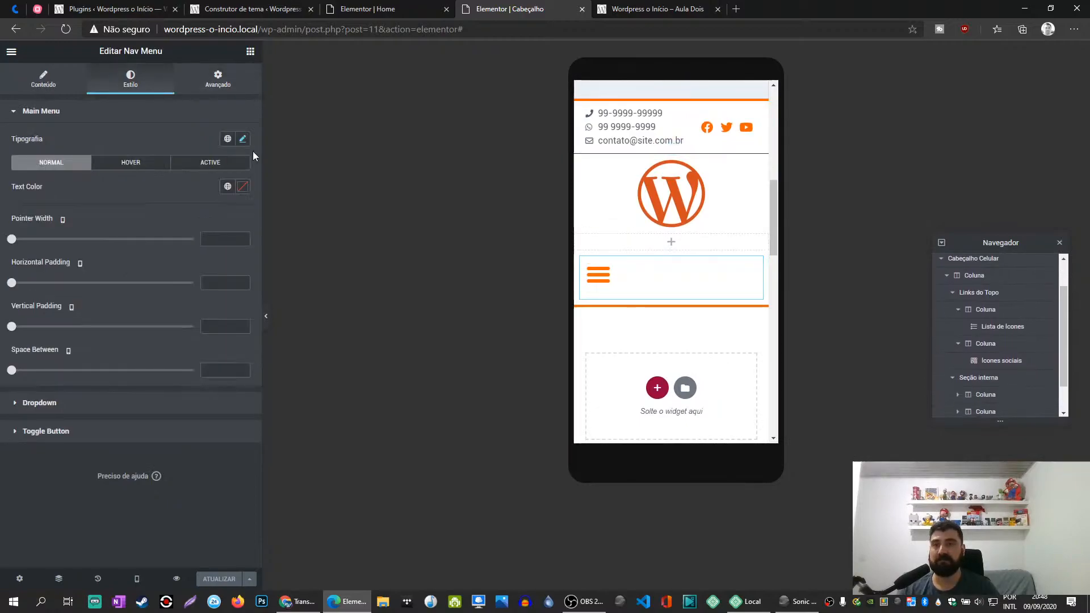
click(43, 80)
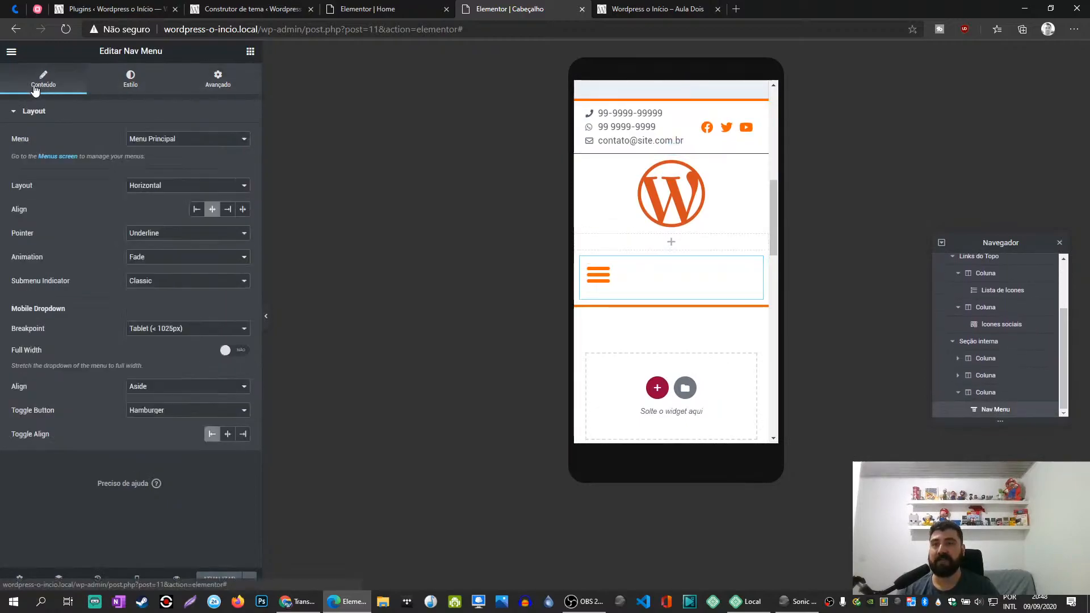
click(227, 435)
click(219, 578)
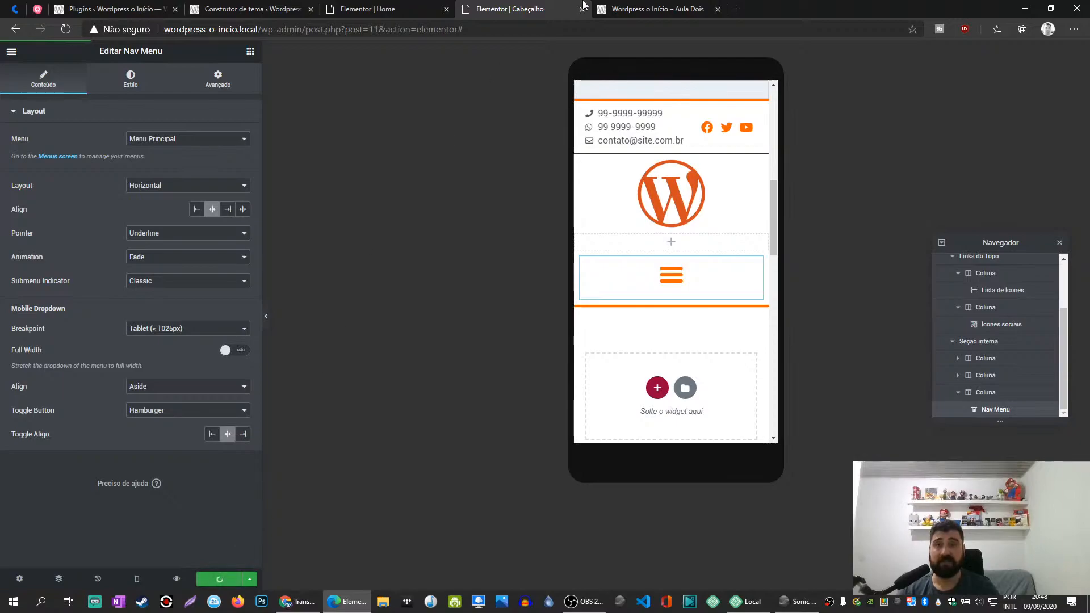
- Check the mobile header on the live site, repeatedly opening and closing the hamburger menu
click(653, 9)
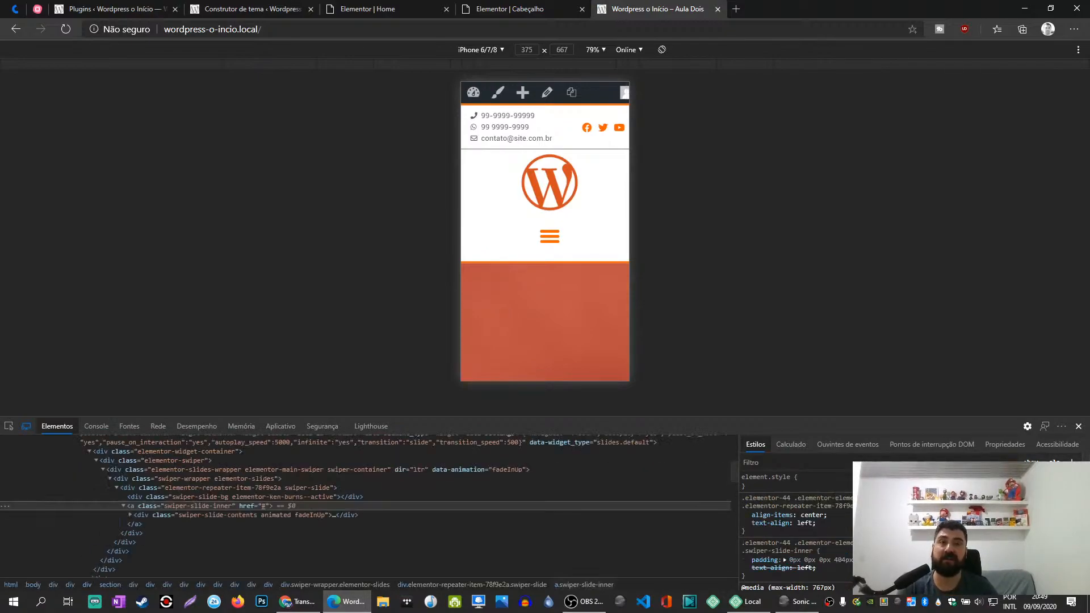
click(550, 236)
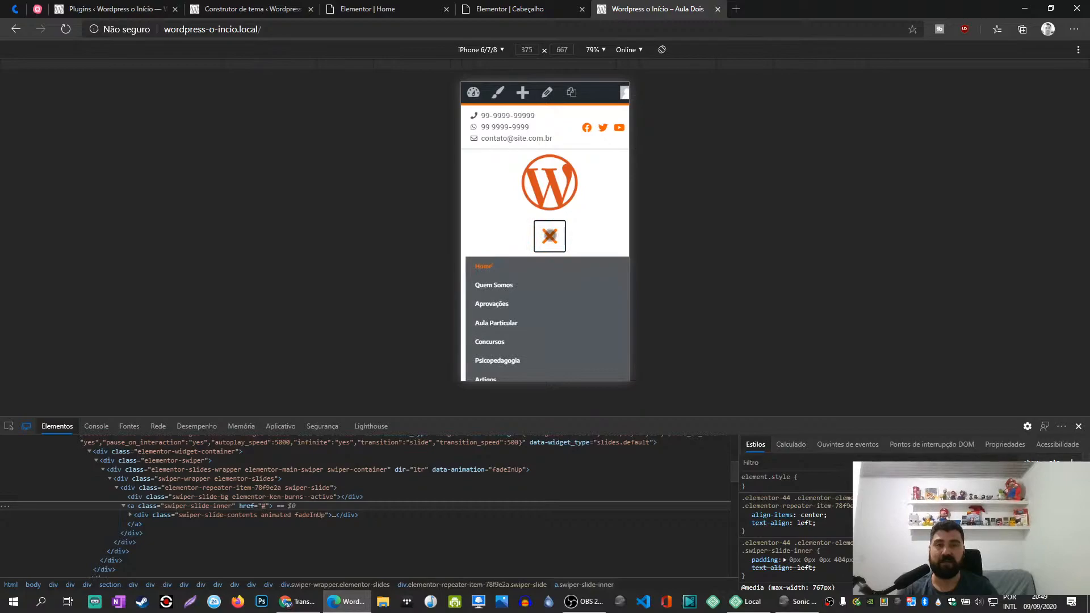
click(550, 236)
scroll(545, 239, down, 2)
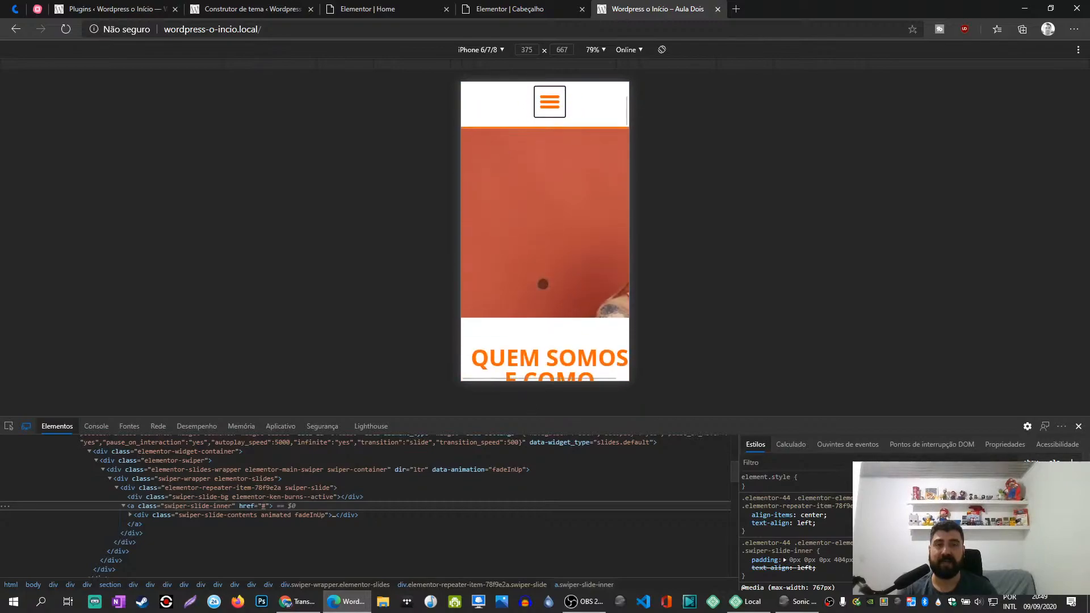
scroll(545, 227, up, 5)
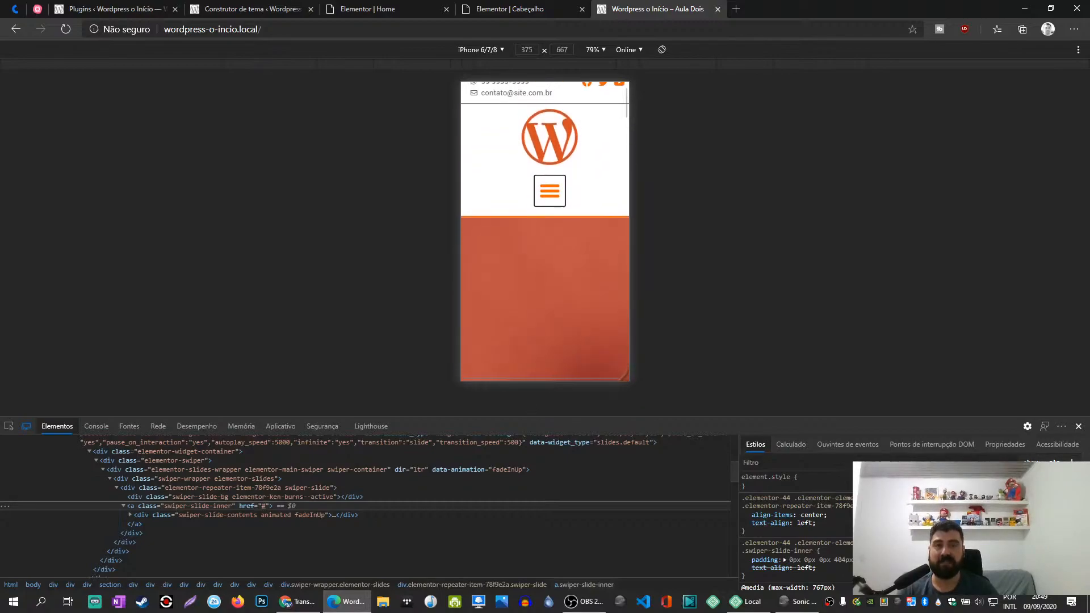
click(549, 191)
click(551, 192)
click(550, 192)
click(549, 191)
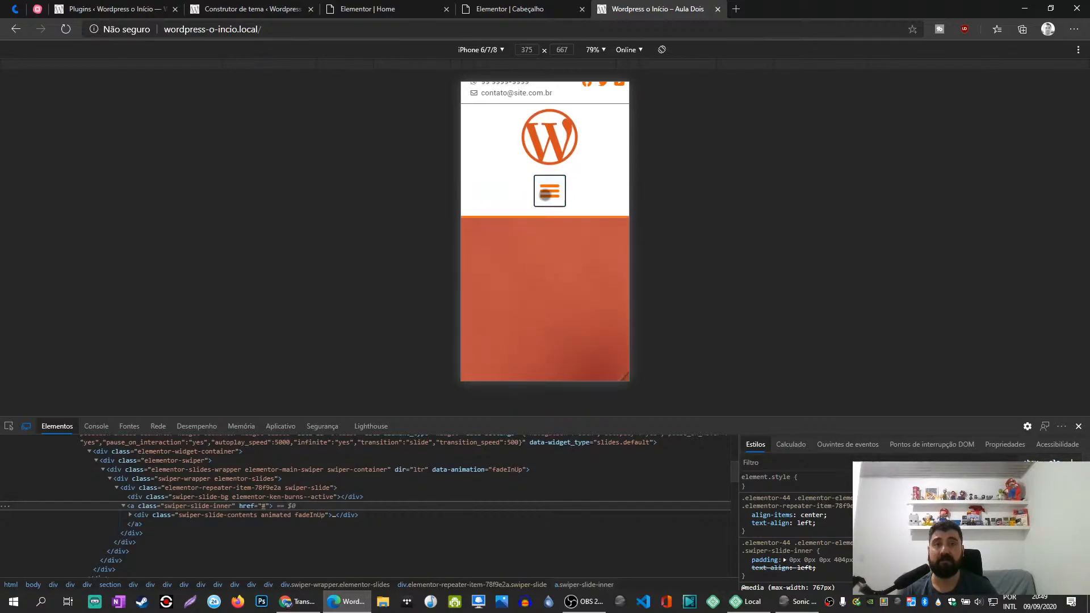
- Close the Cabeçalho template editor and show the Home page editor in the Mobile preview
click(532, 9)
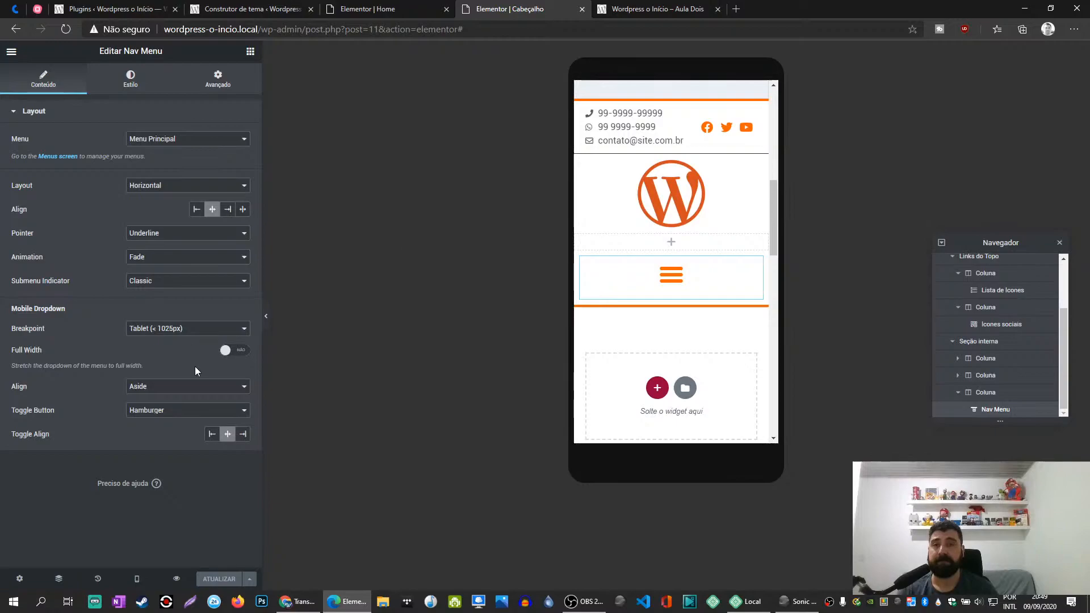
click(582, 9)
click(375, 9)
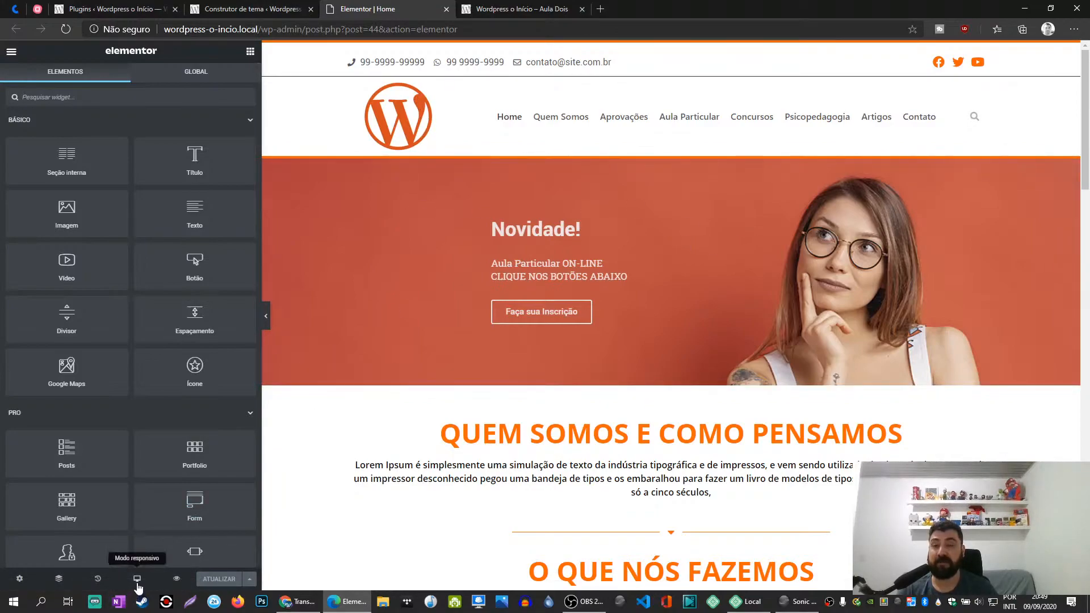
click(137, 580)
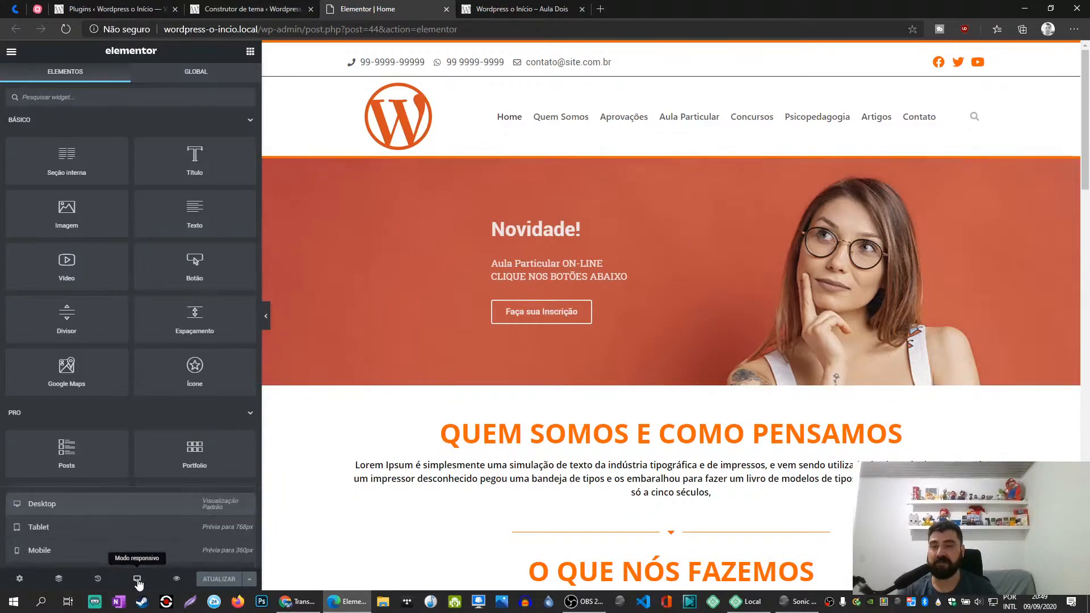
click(79, 551)
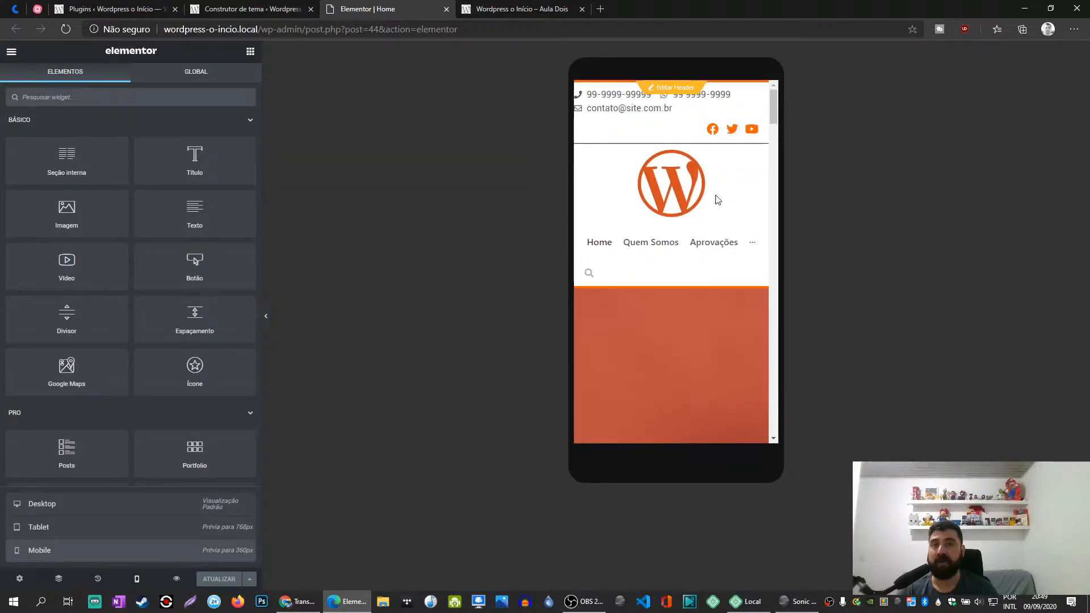
- Reload the Home page editor and log back in to WordPress with the username and account password
click(67, 29)
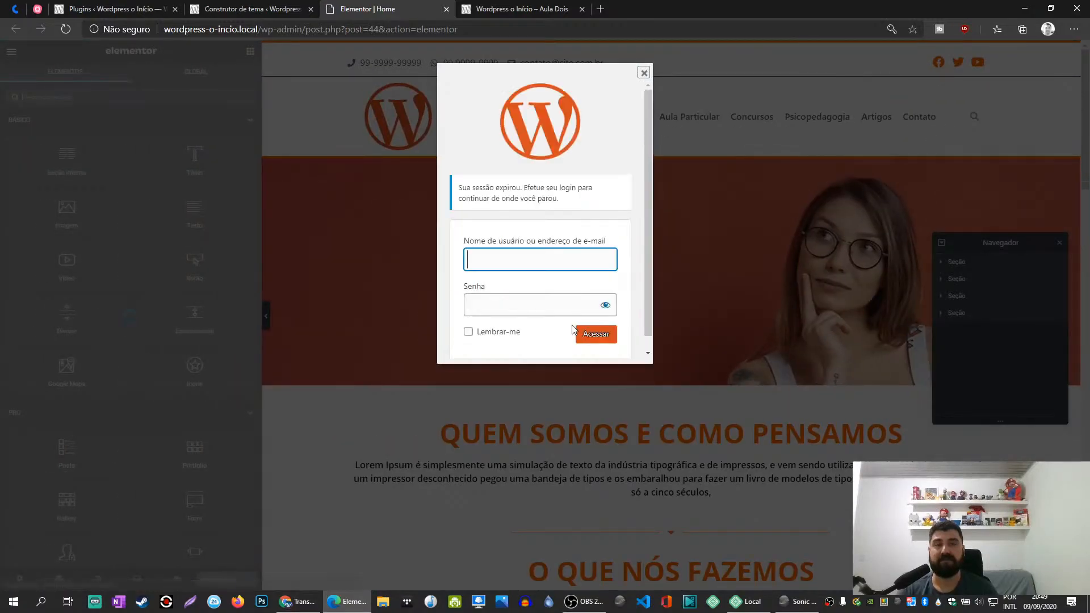
click(511, 260)
click(498, 304)
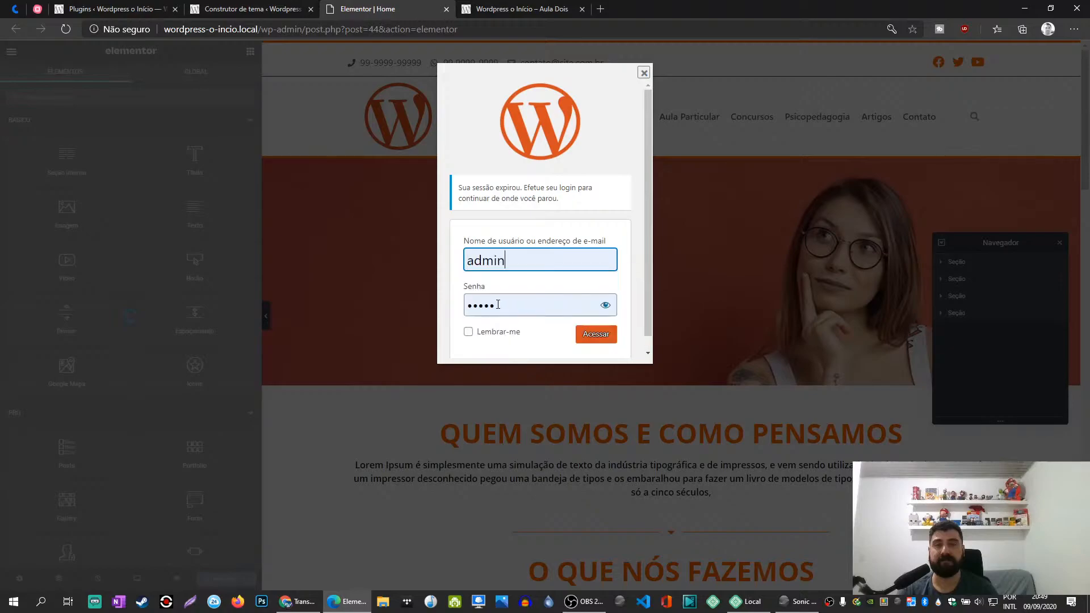
click(593, 338)
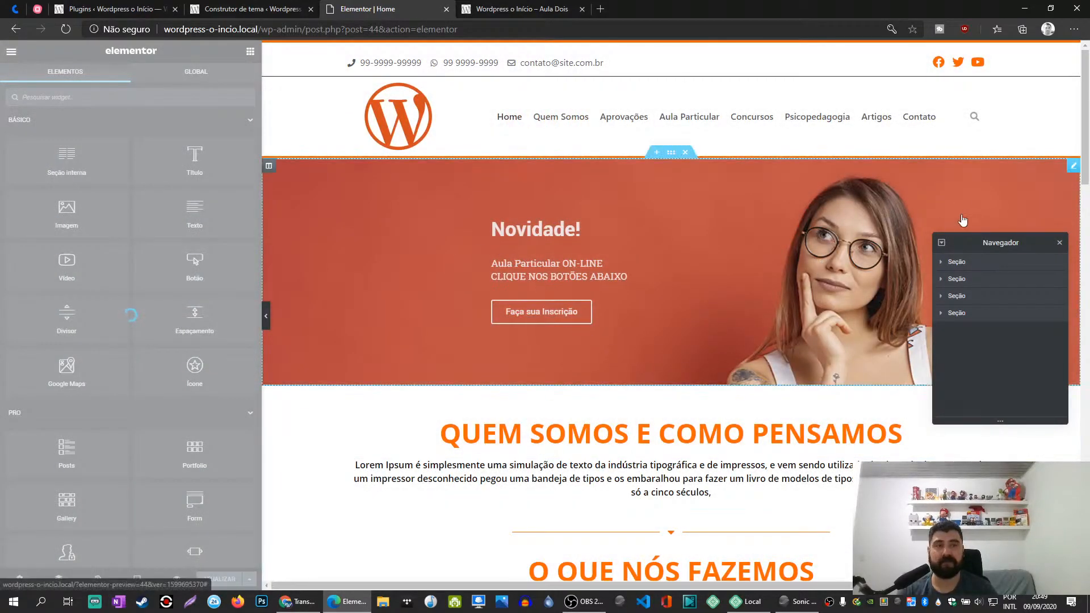
- Close the Home editor and the live site's developer tools, and reopen the Home page for editing with Elementor
click(1059, 244)
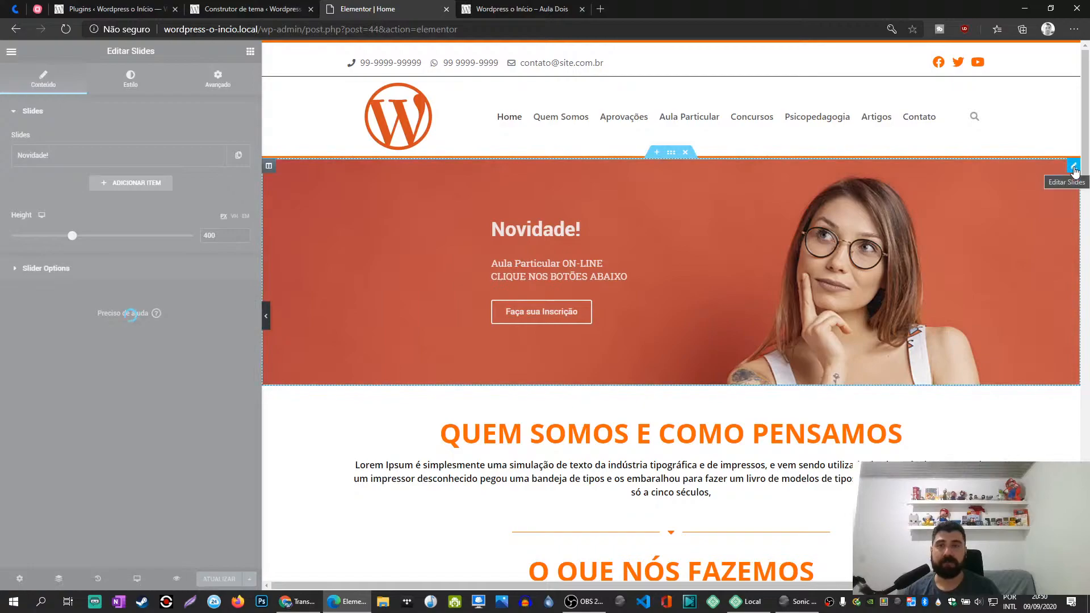
click(446, 9)
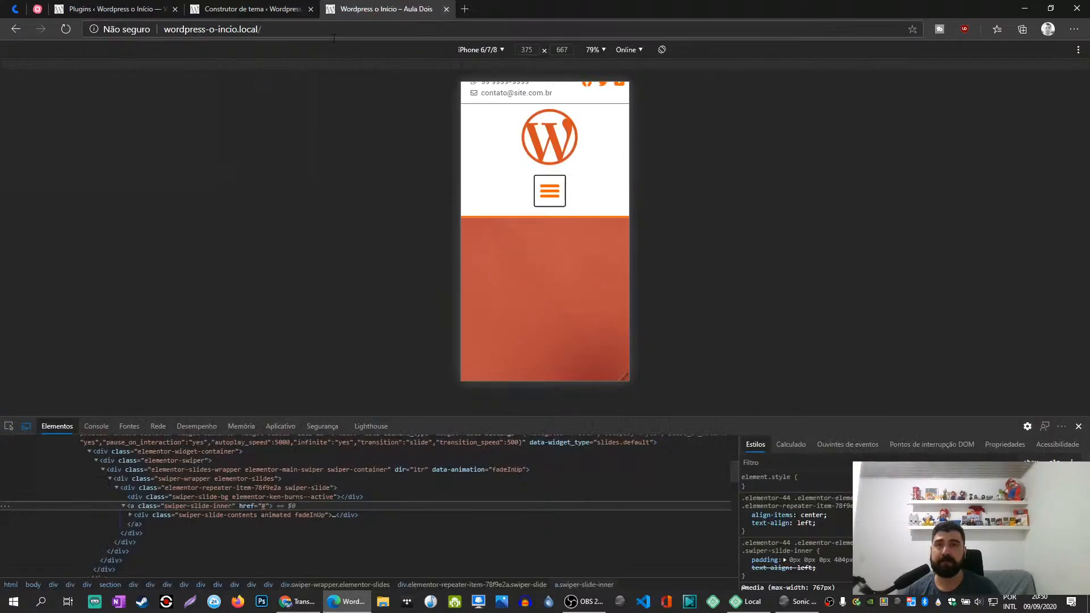
click(245, 8)
click(375, 8)
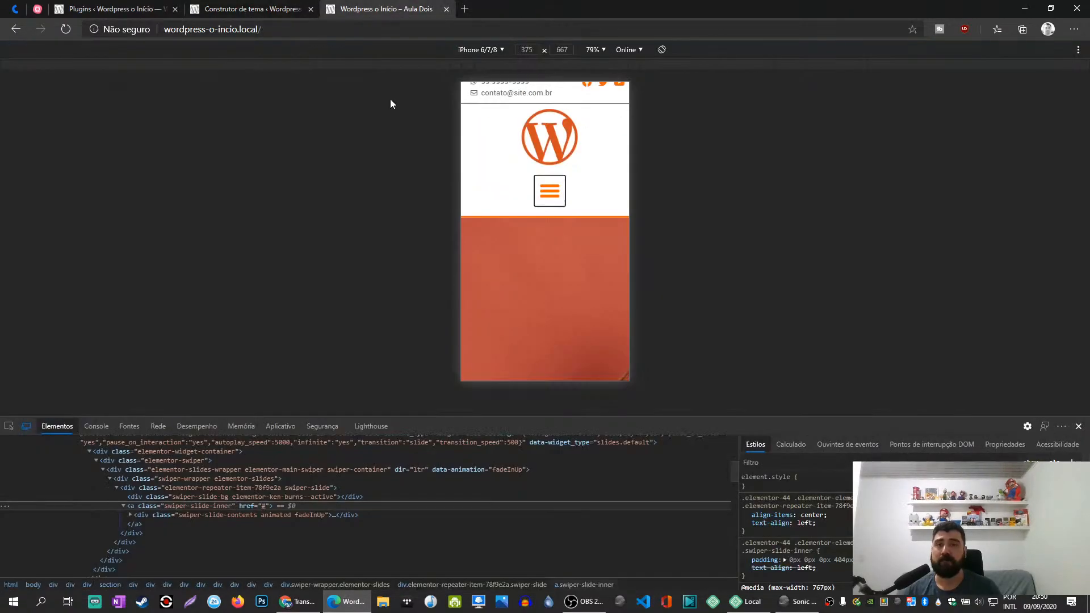
click(1079, 426)
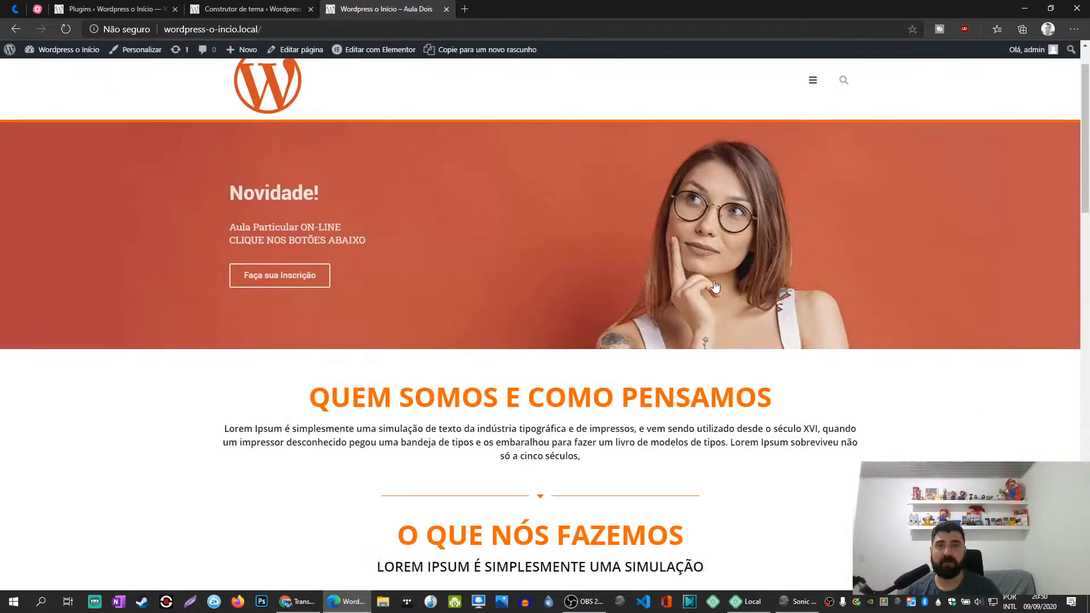
click(367, 52)
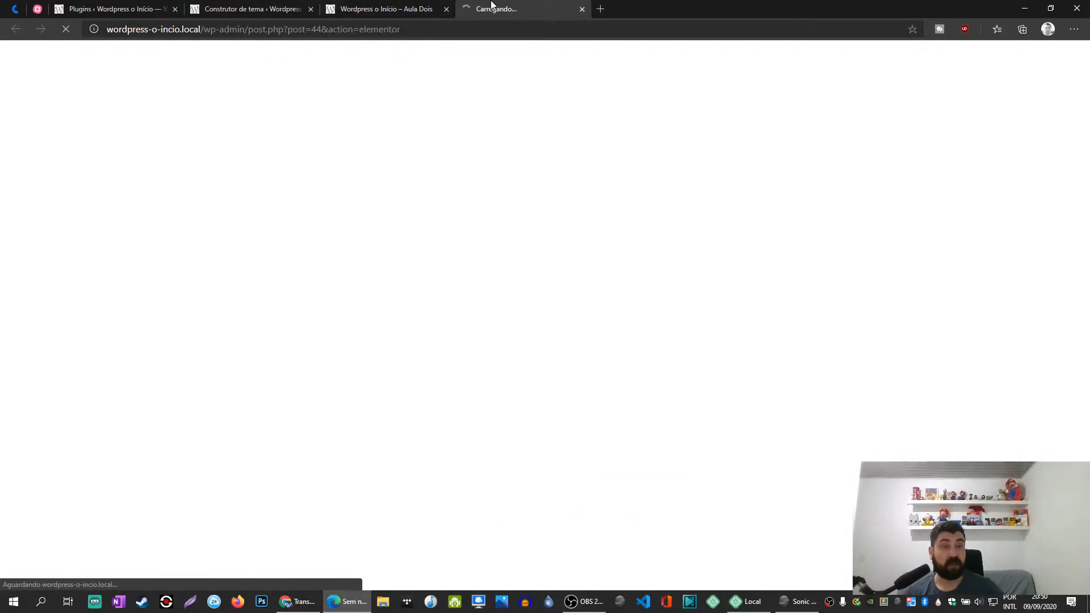
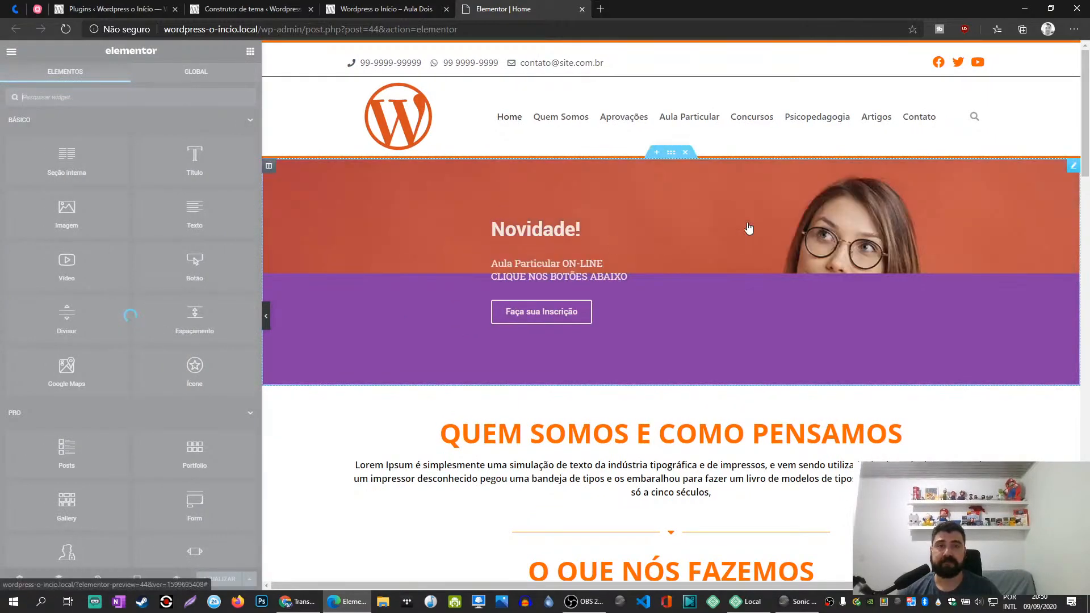
- Show the Home page in the Mobile preview and set the banner Slides widget's mobile height to 111 px
click(1074, 168)
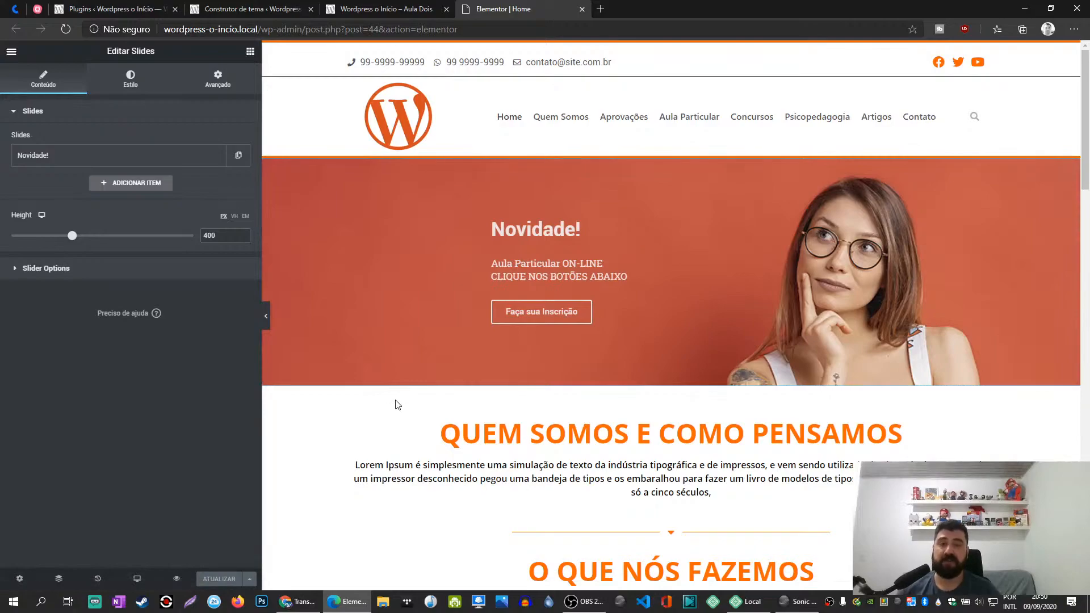
click(138, 579)
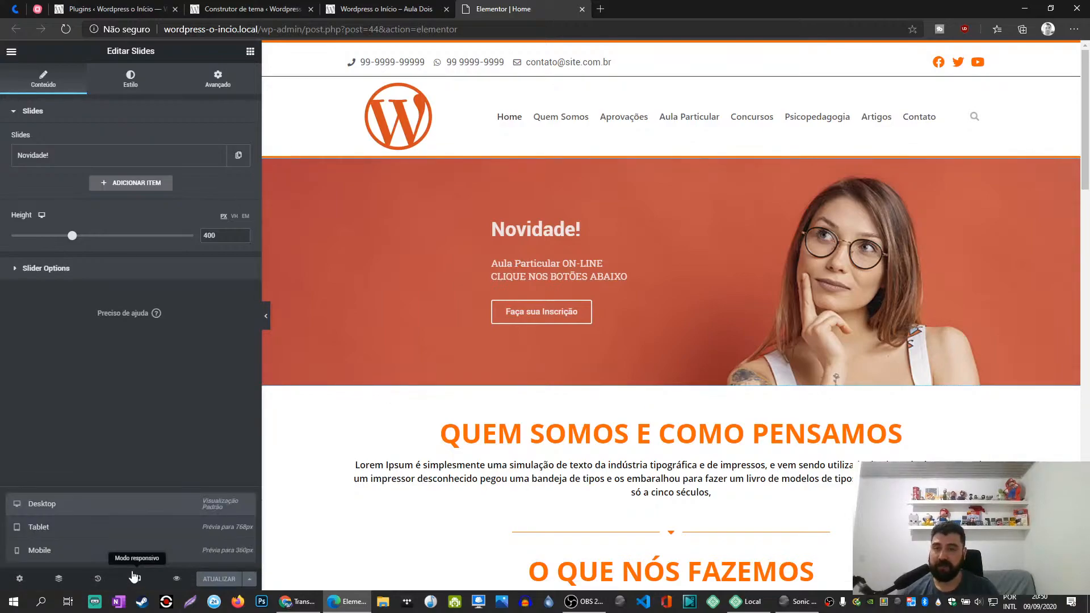
click(88, 551)
scroll(704, 363, down, 2)
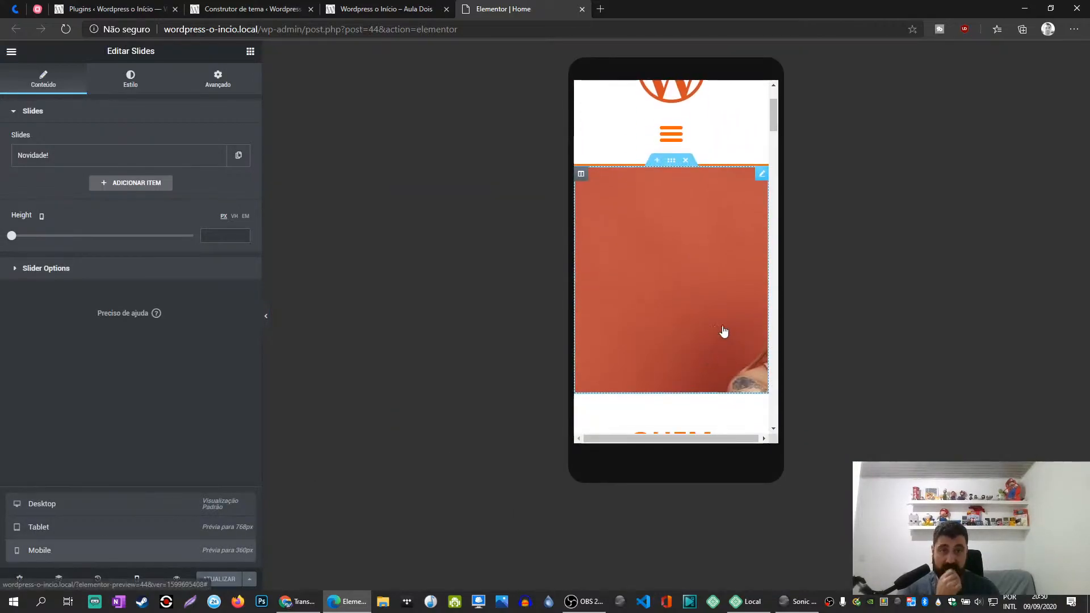
click(761, 175)
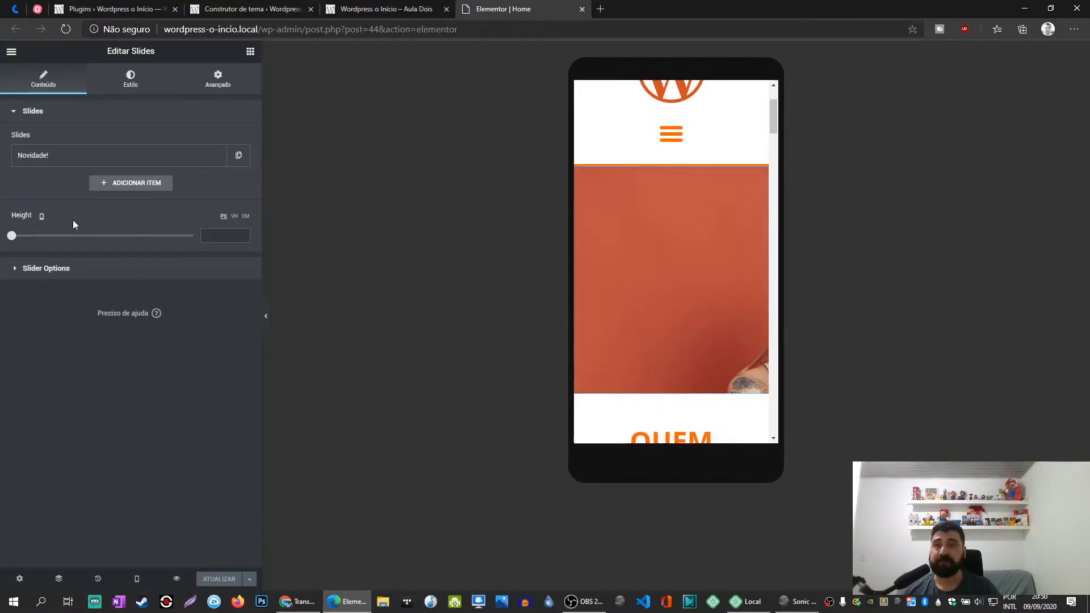
mouse_move(17, 240)
mouse_down()
mouse_move(35, 237)
mouse_move(19, 238)
mouse_up()
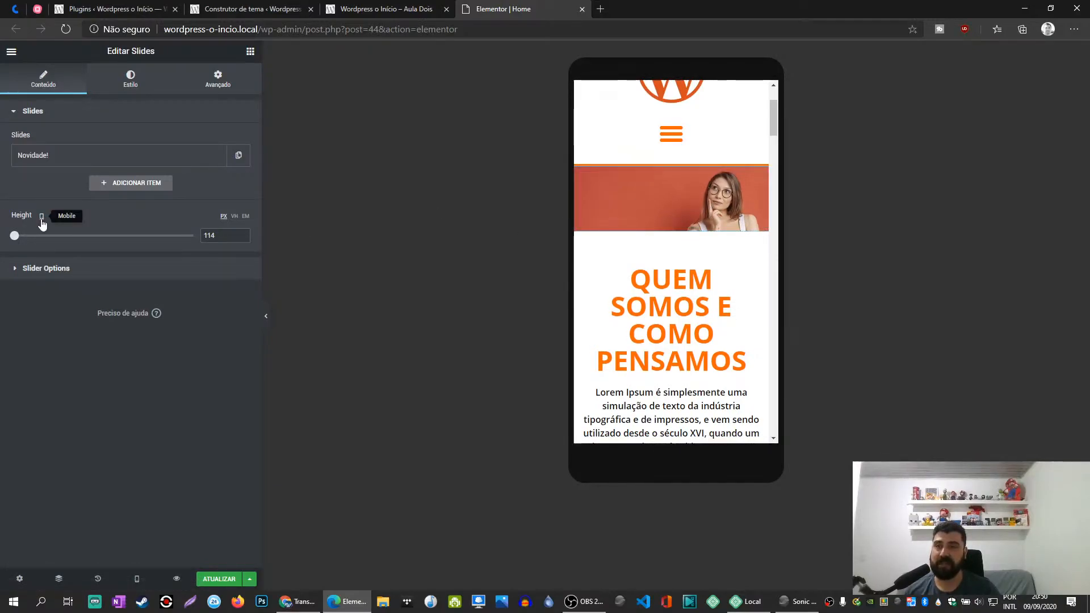
drag(13, 237, 13, 240)
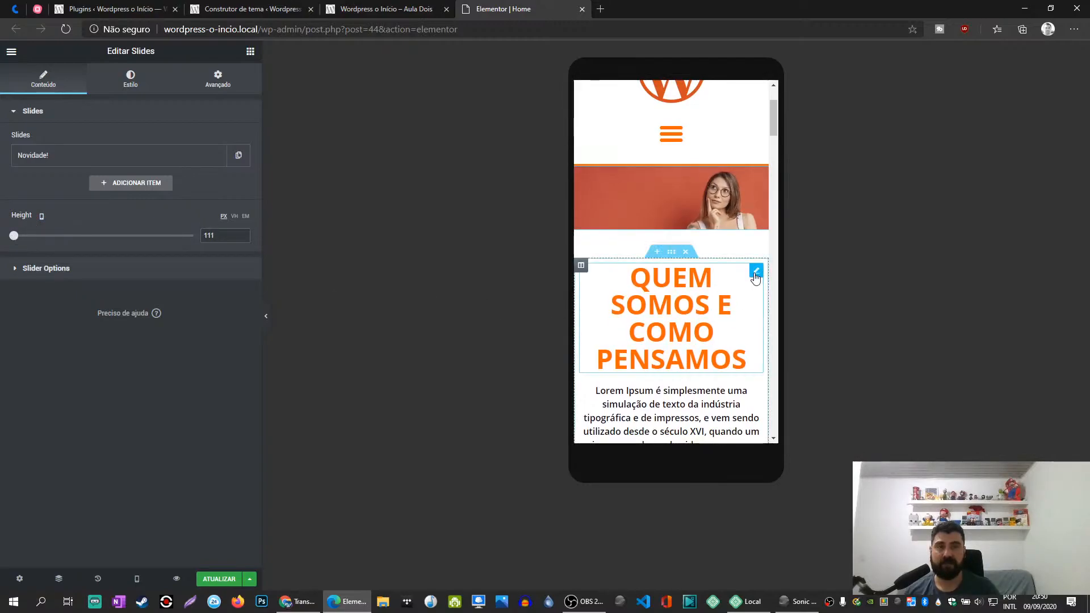
- Set the mobile font size of the "Quem somos e como pensamos" heading to 36 px
click(755, 273)
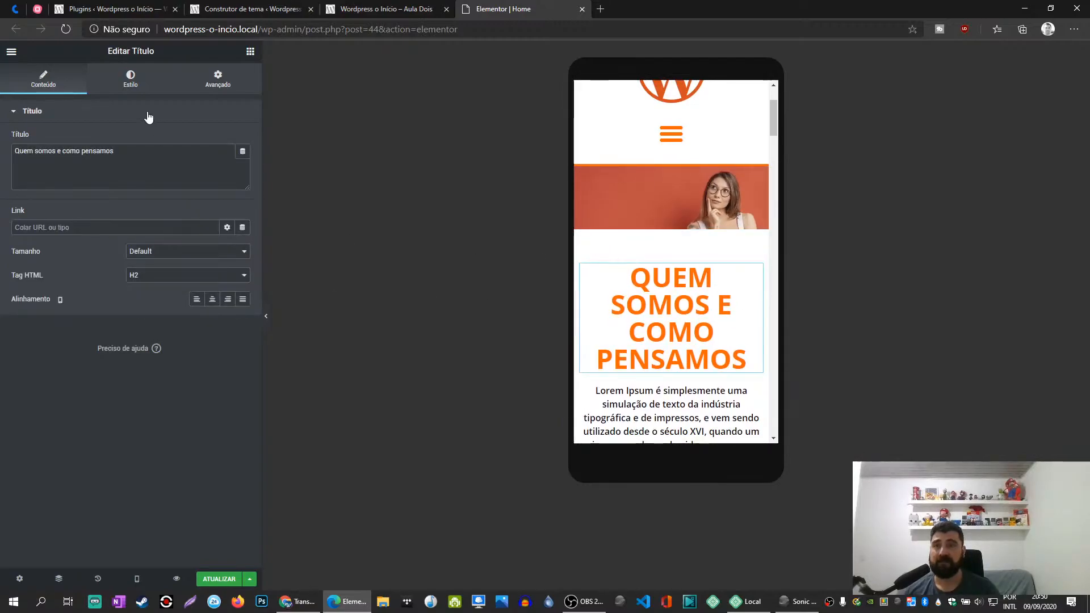
click(130, 79)
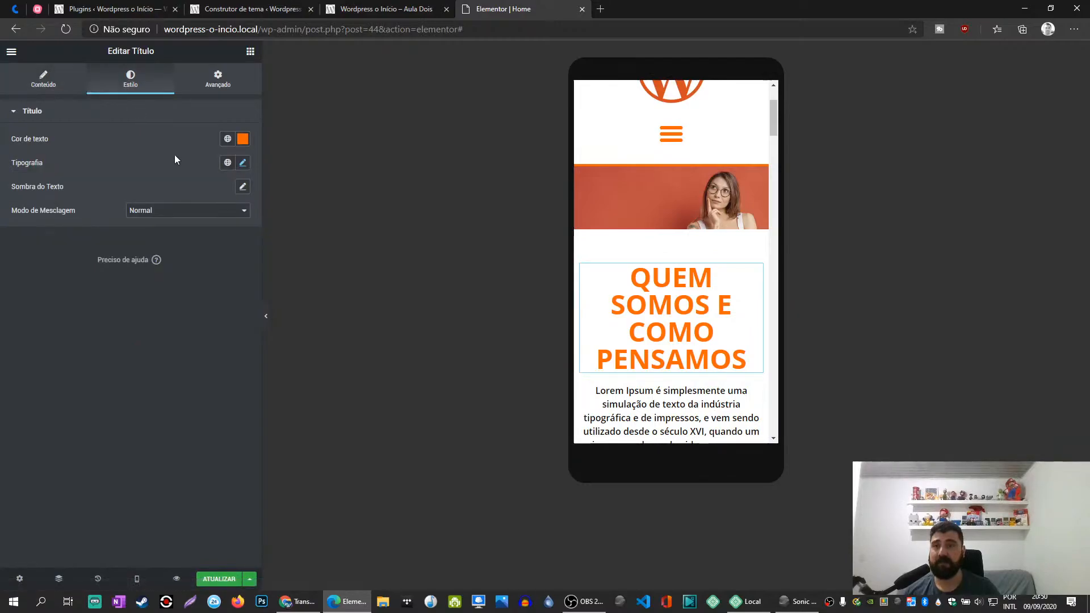
click(243, 163)
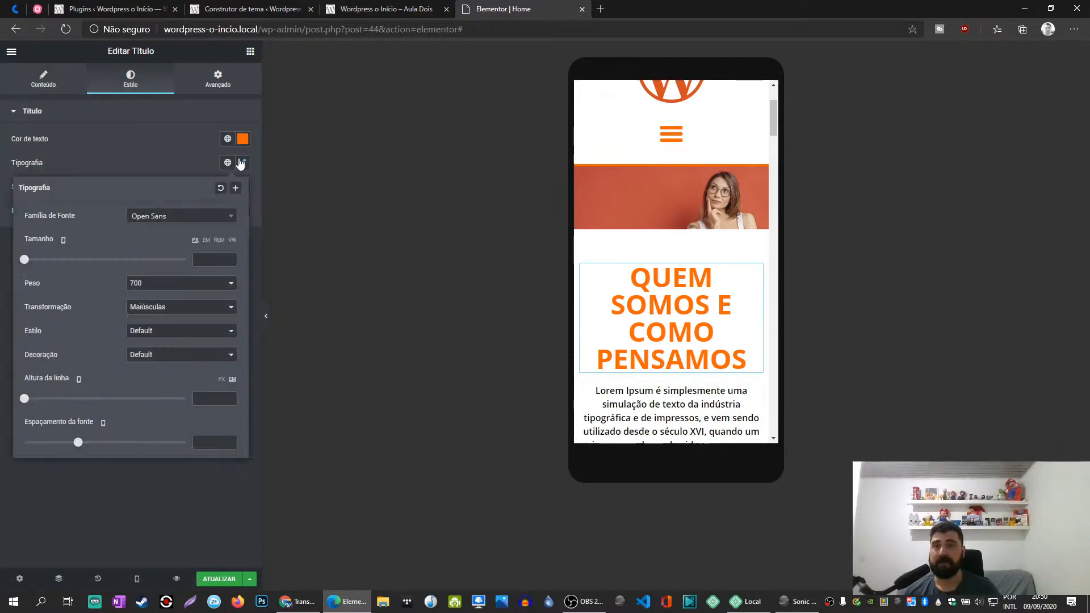
drag(24, 261, 53, 266)
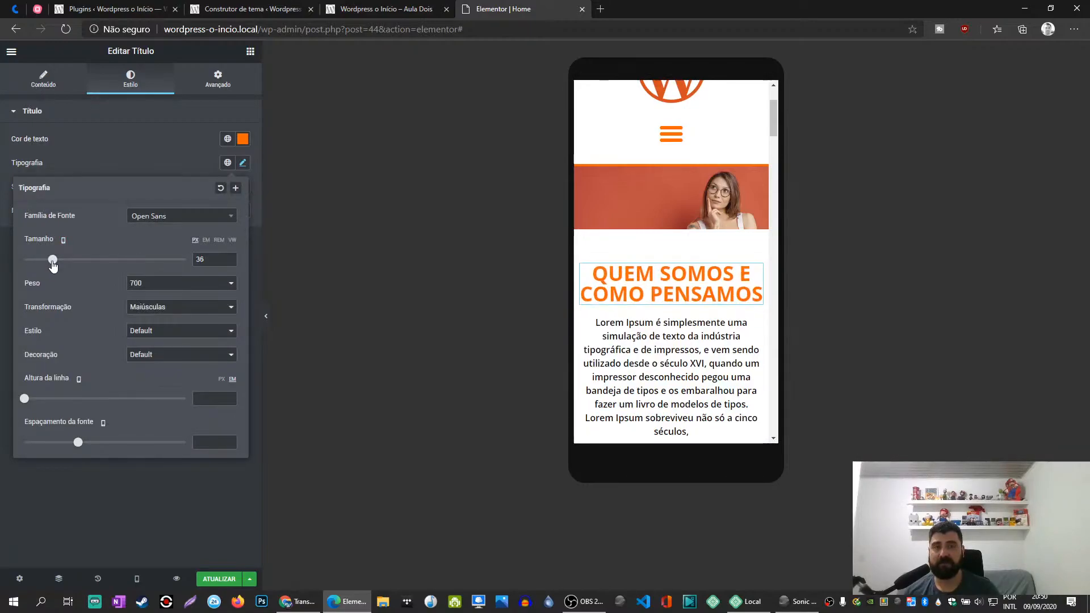
click(243, 163)
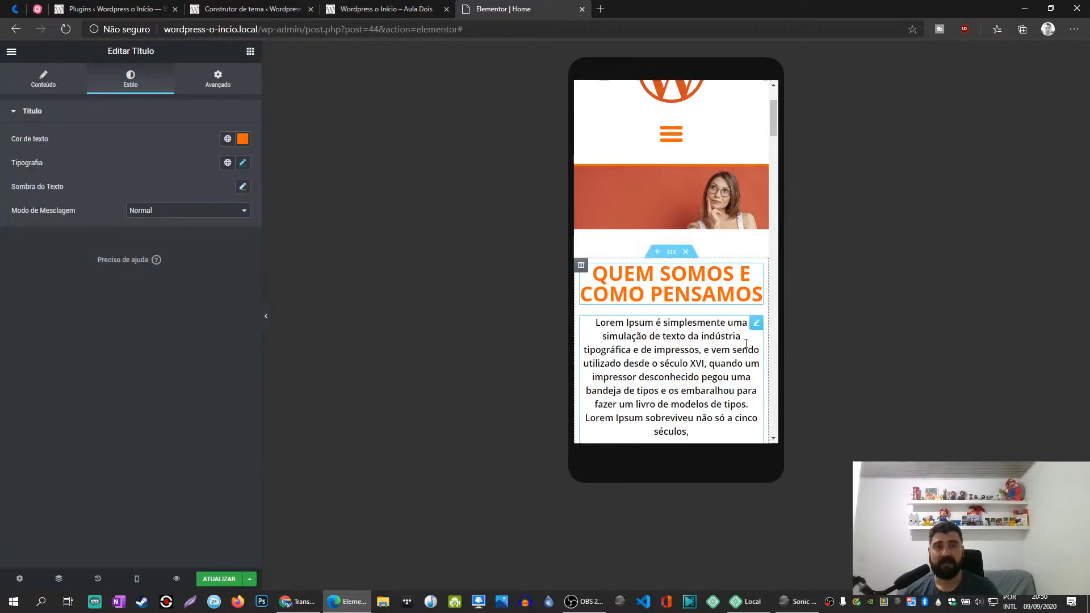
- Copy the "Quem somos e como pensamos" heading and paste its style onto the "O que nós fazemos" heading
scroll(752, 347, down, 4)
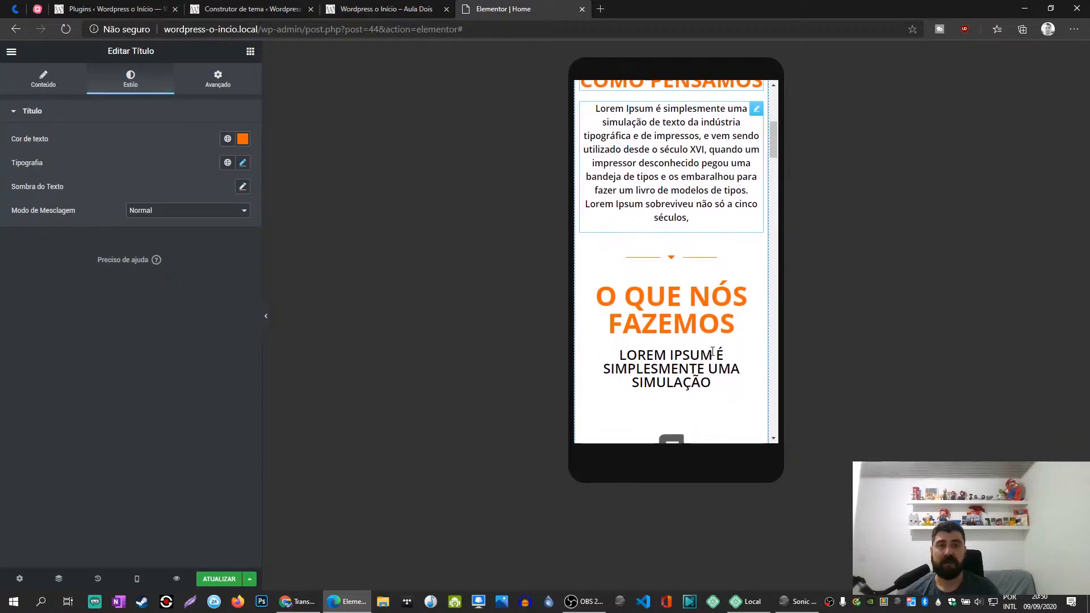
scroll(733, 346, up, 1)
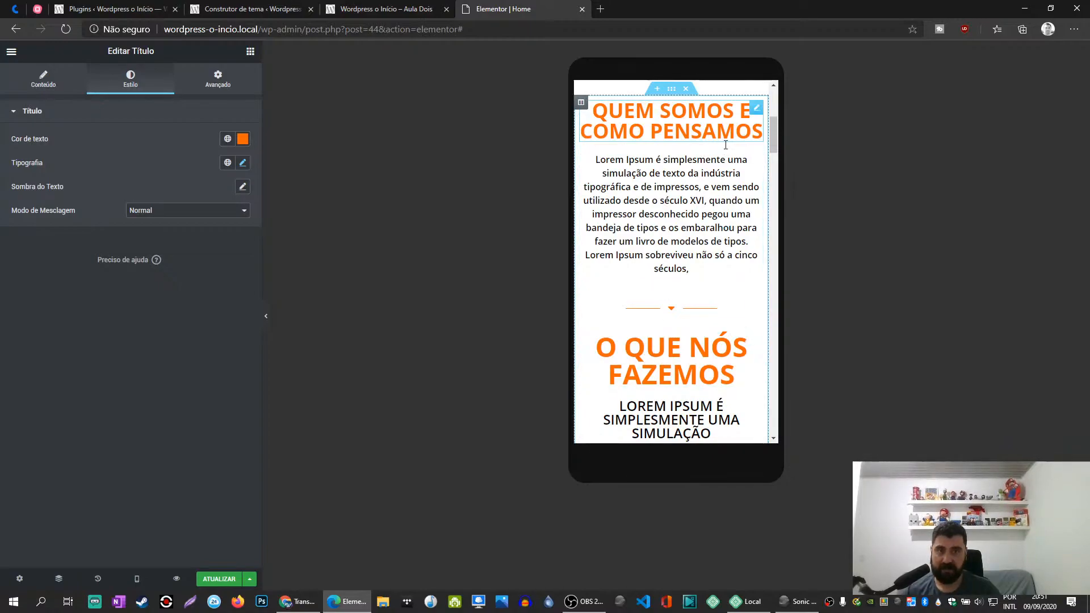
right_click(675, 116)
scroll(710, 310, down, 2)
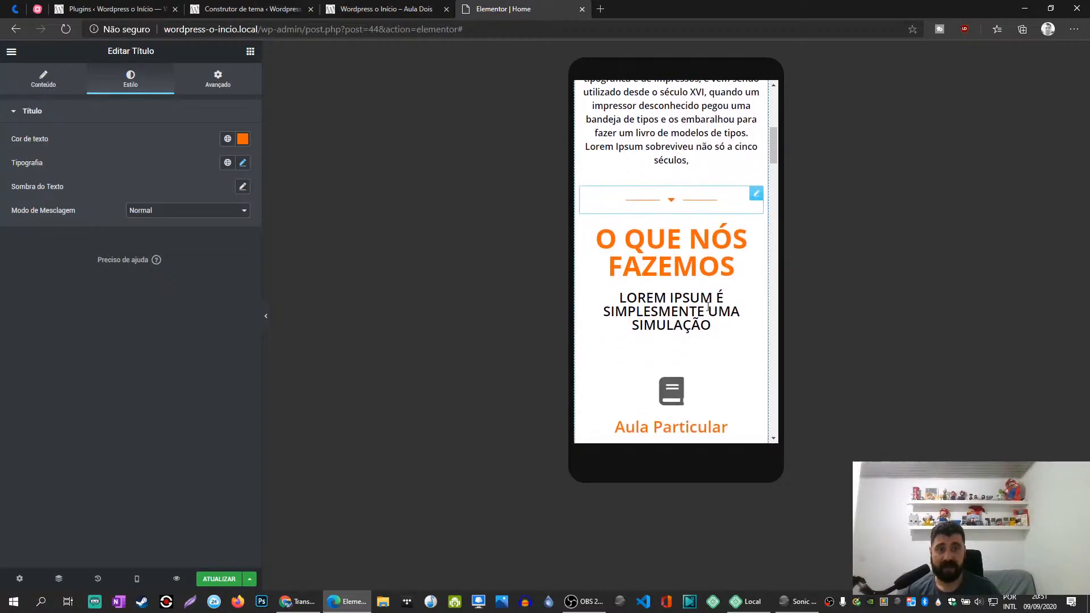
right_click(754, 235)
click(784, 310)
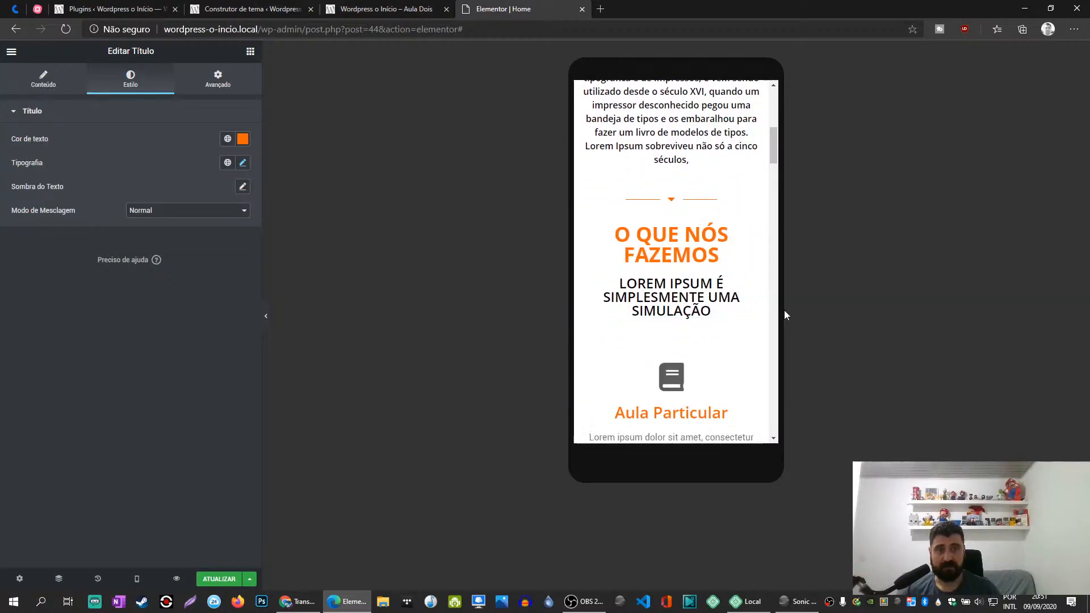
- Review the rest of the Home page's mobile layout down to the footer and update the page
scroll(692, 233, down, 10)
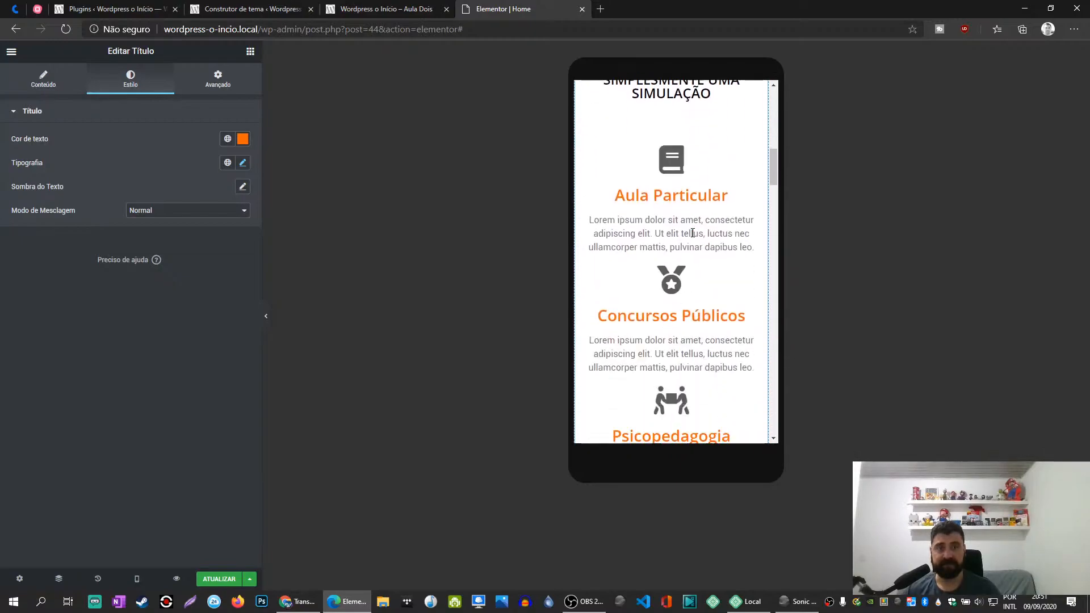
scroll(693, 232, down, 10)
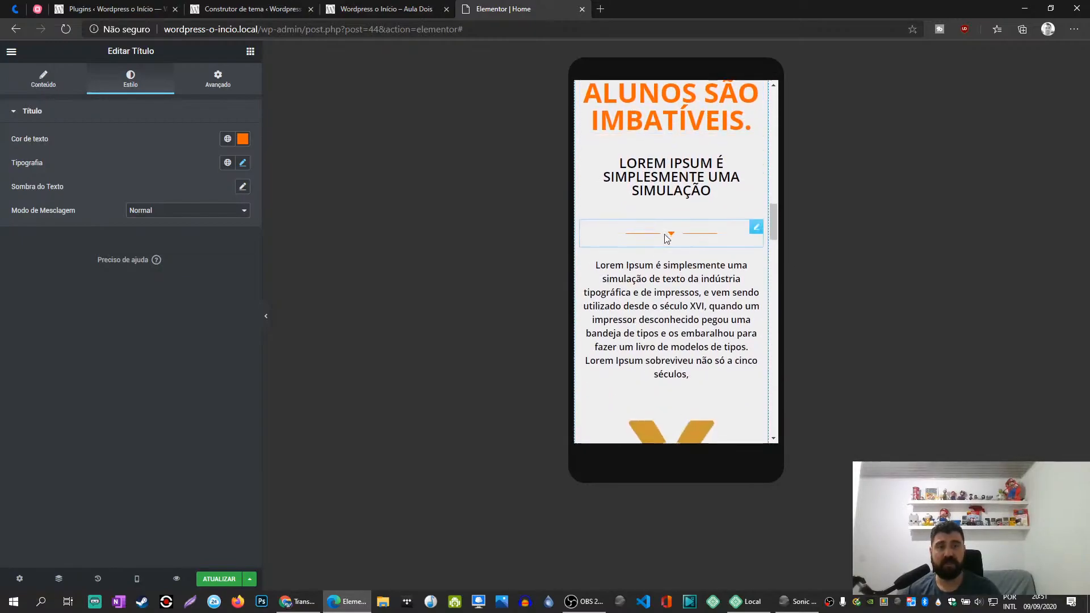
scroll(673, 205, down, 15)
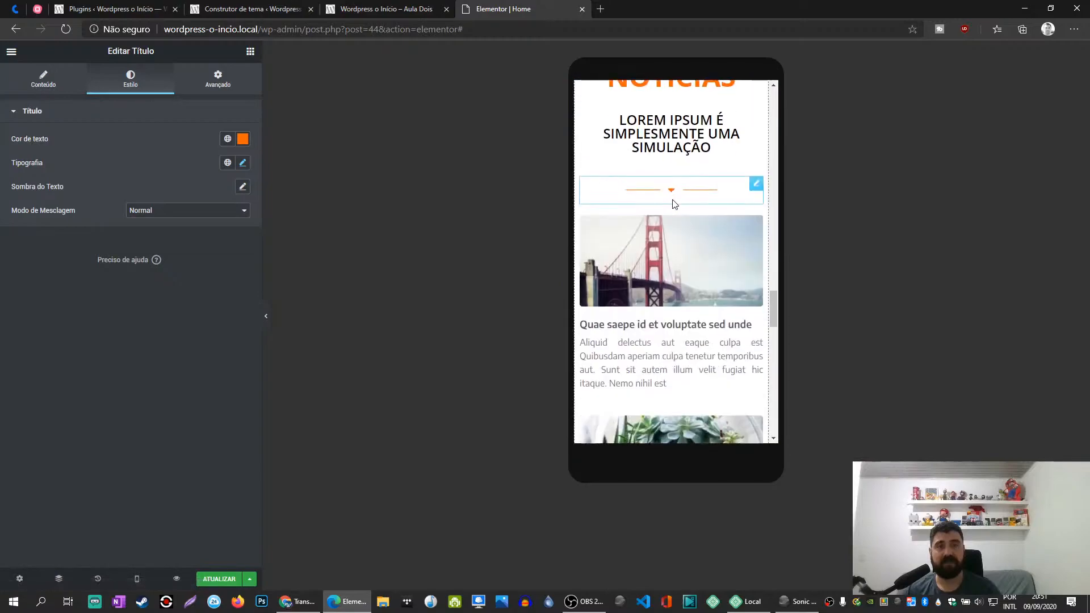
scroll(674, 205, down, 3)
click(222, 579)
scroll(678, 316, down, 5)
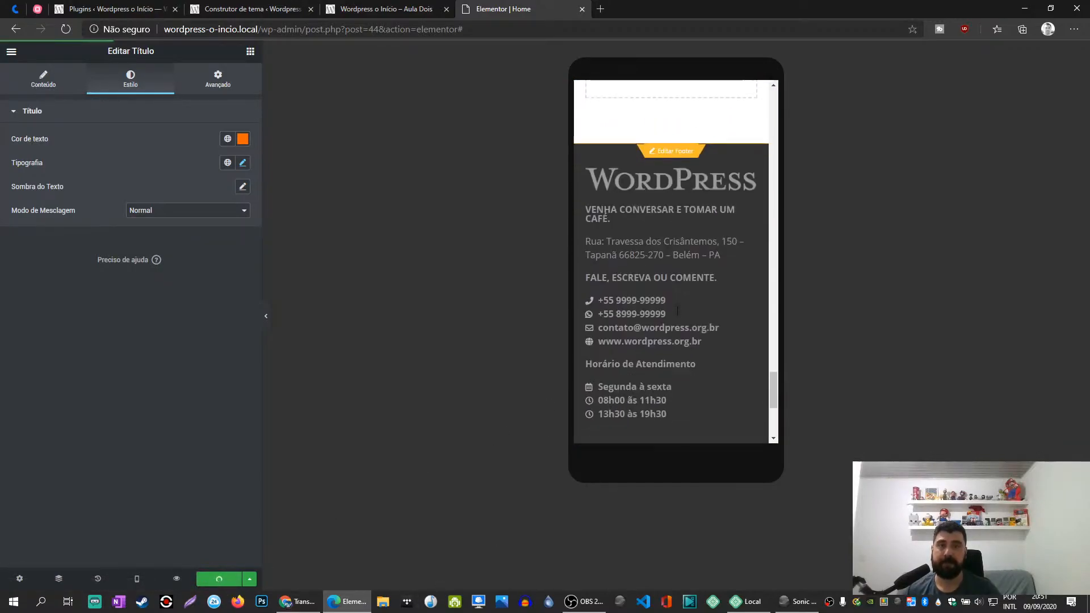
- From the live site, open the Rodapé footer template for editing with Elementor in a new browser tab
click(391, 8)
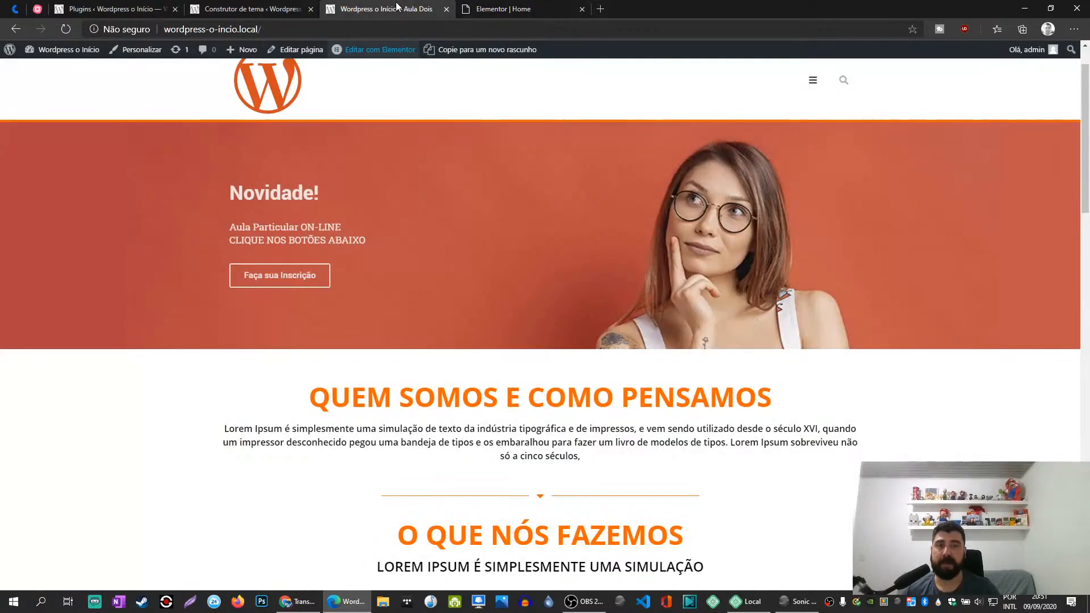
scroll(504, 213, down, 4)
scroll(504, 213, down, 5)
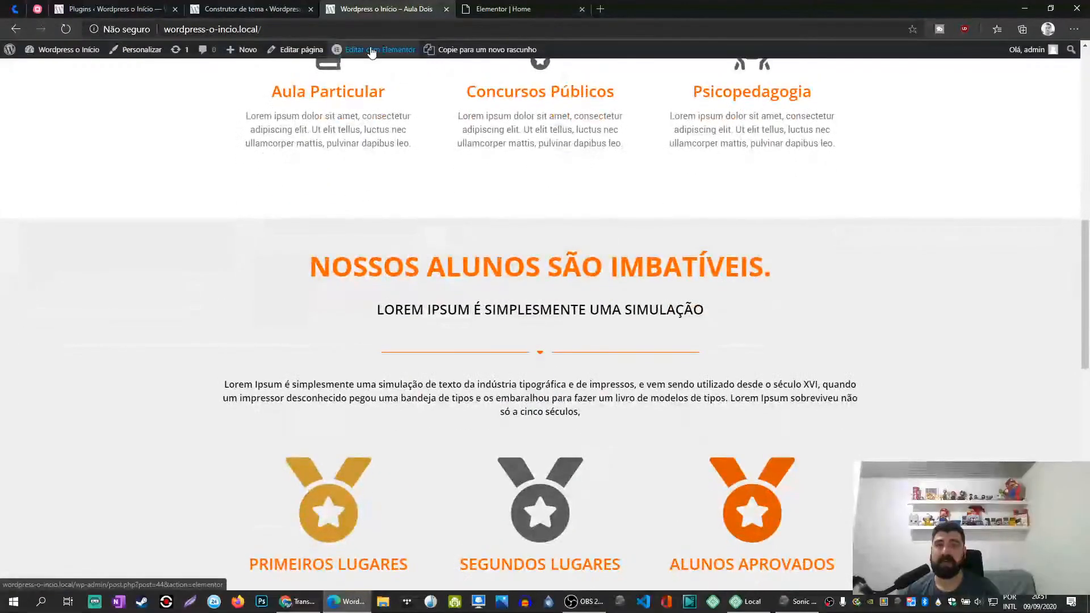
mouse_move(382, 49)
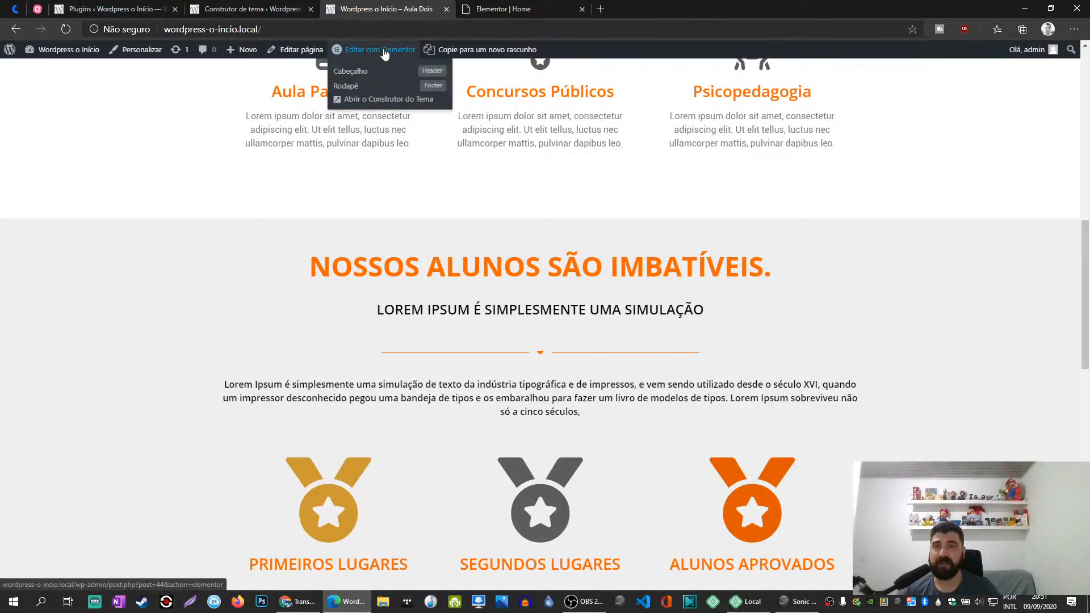
middle_click(351, 90)
click(629, 10)
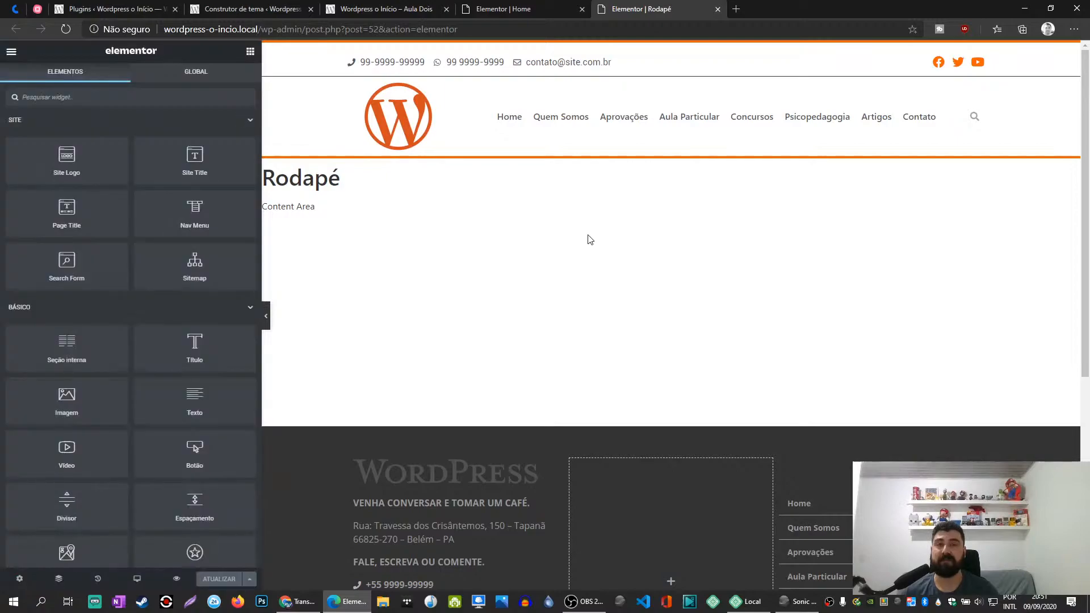
- Duplicate the copyright section at the end of the footer template
scroll(639, 456, down, 3)
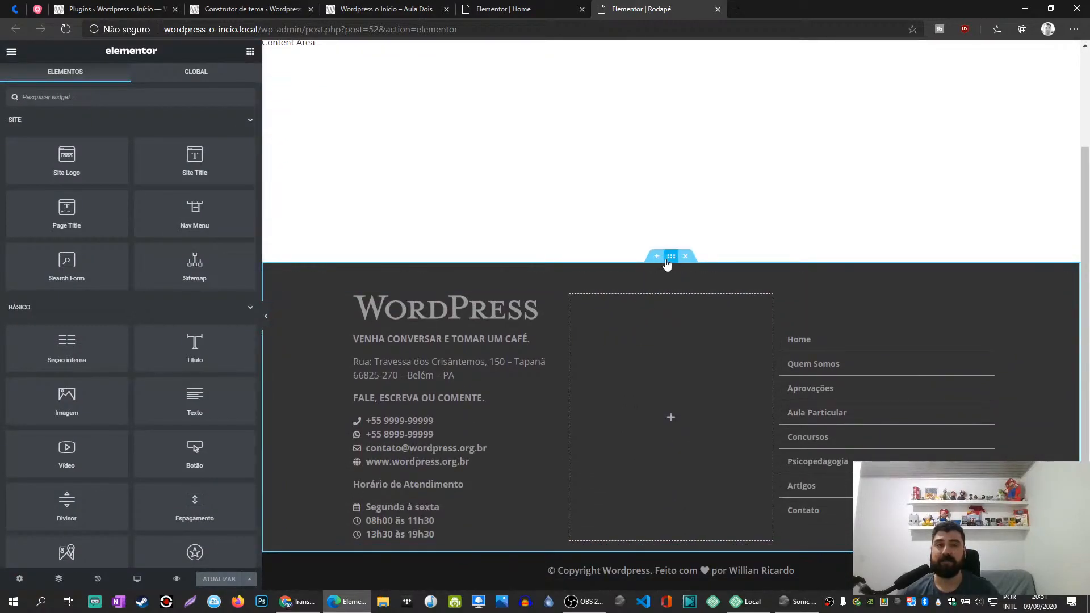
scroll(692, 487, down, 1)
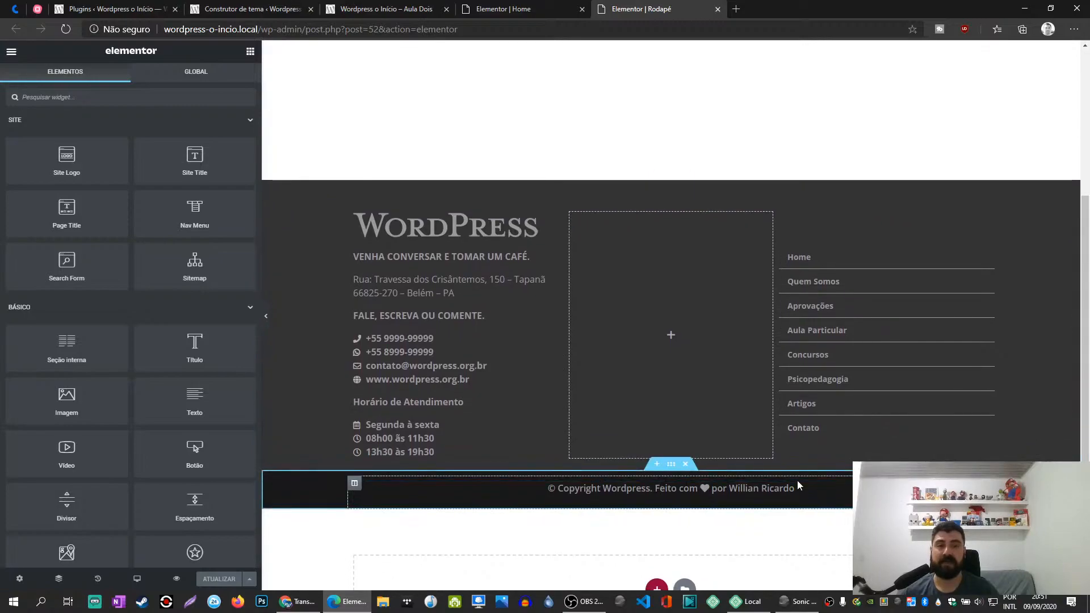
right_click(671, 467)
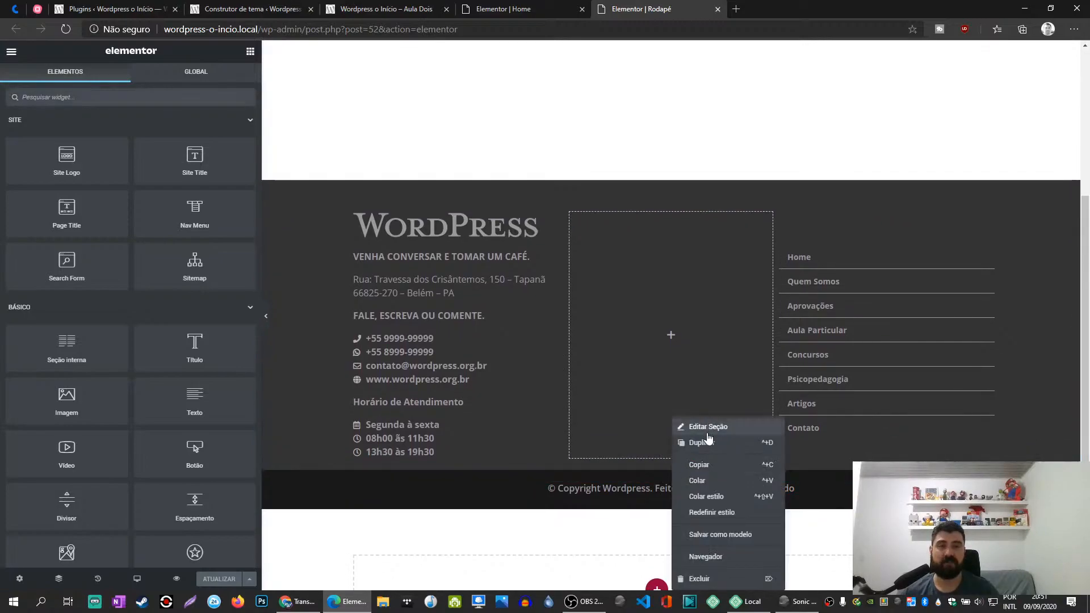
click(705, 444)
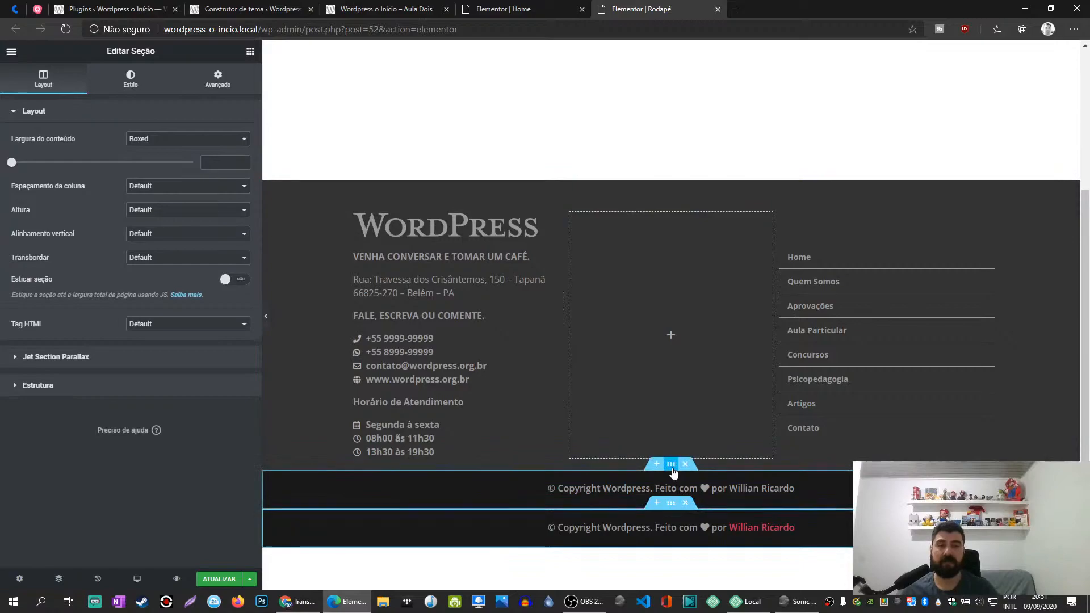
- Hide the original copyright section on tablet and mobile devices
click(673, 467)
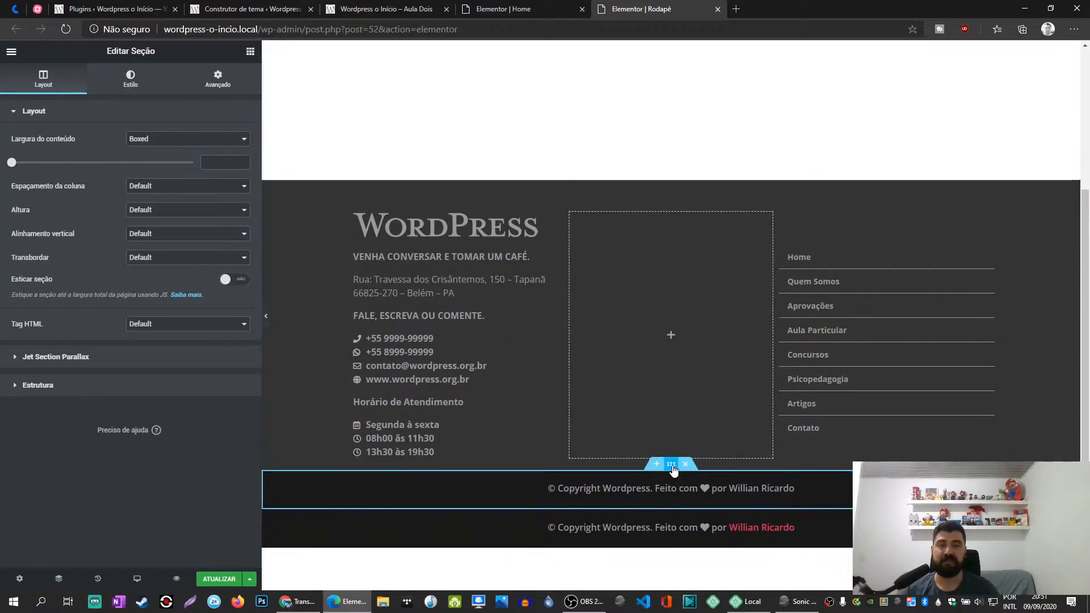
click(218, 80)
click(116, 355)
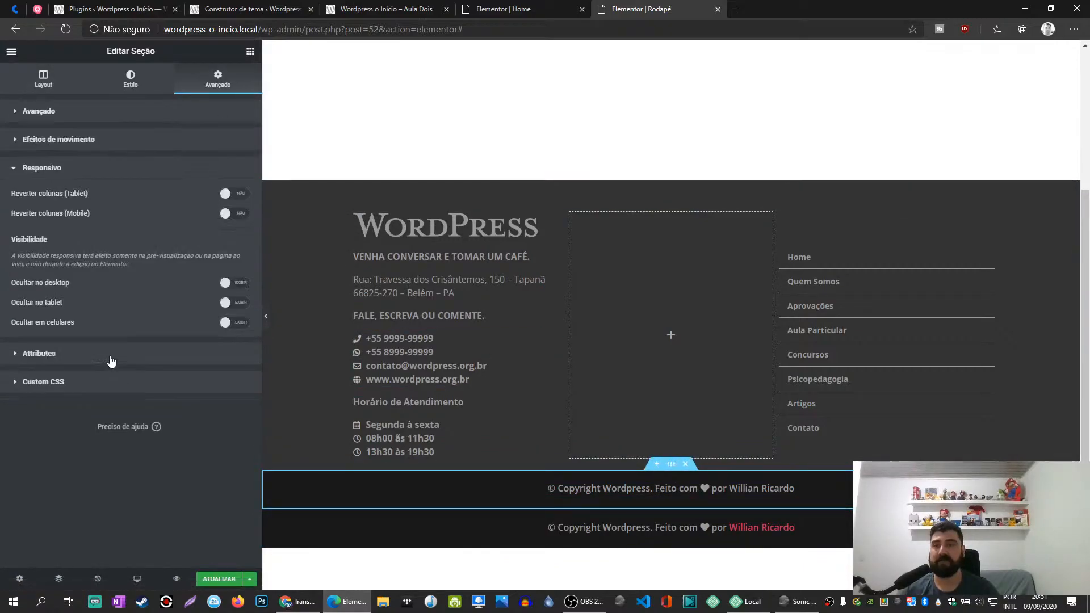
click(239, 304)
click(238, 323)
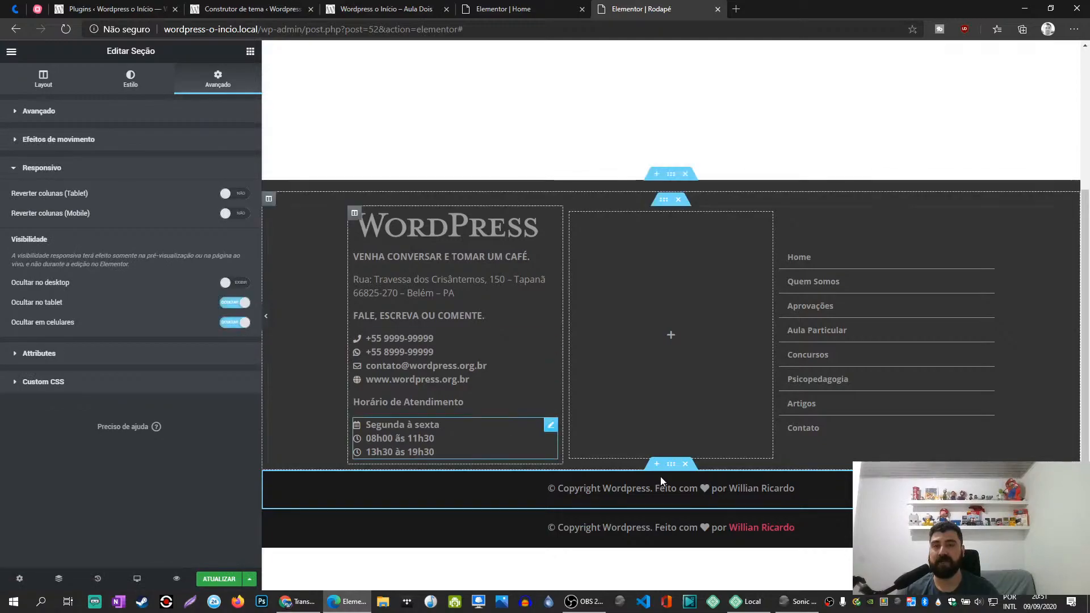
- Hide the duplicated copyright section on desktop
click(671, 504)
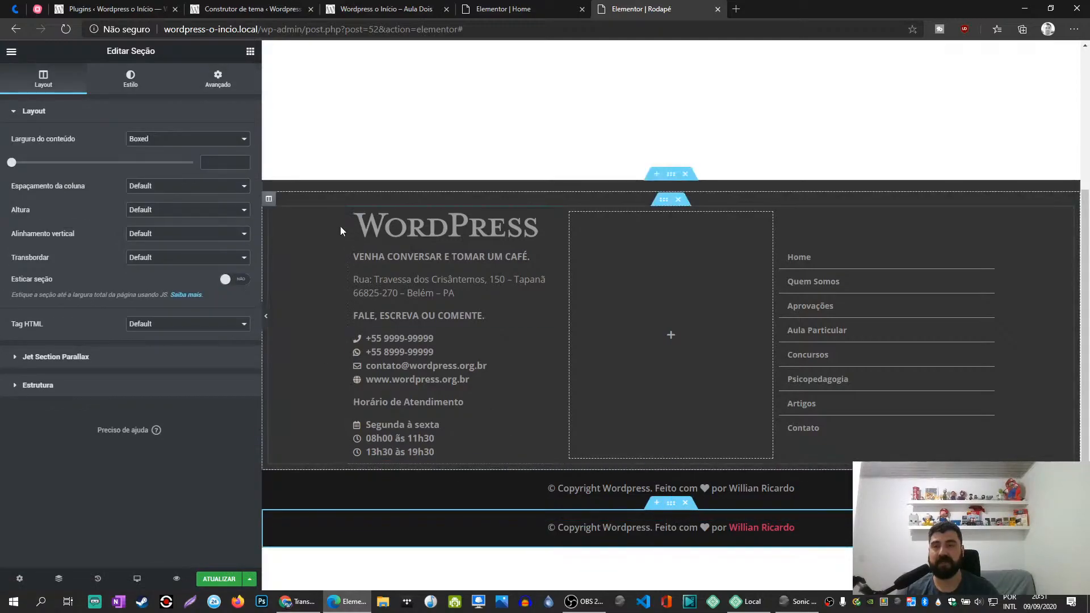
click(218, 79)
click(80, 355)
click(233, 283)
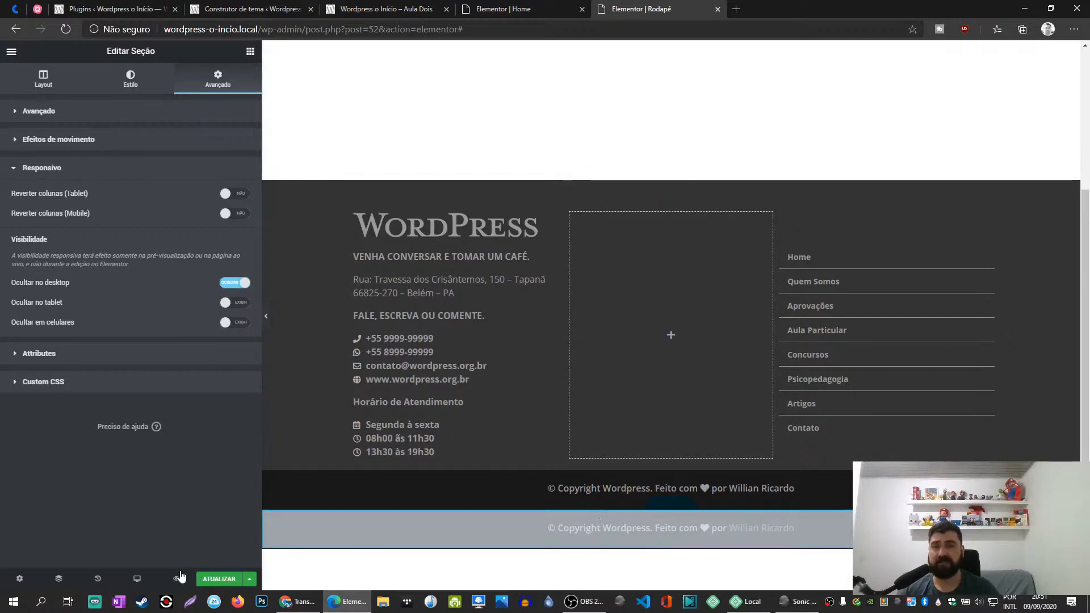
- In the Mobile preview, insert a <br> tag after "© Copyright Wordpress." in the duplicated section's text source
mouse_move(137, 578)
click(103, 551)
scroll(625, 426, down, 10)
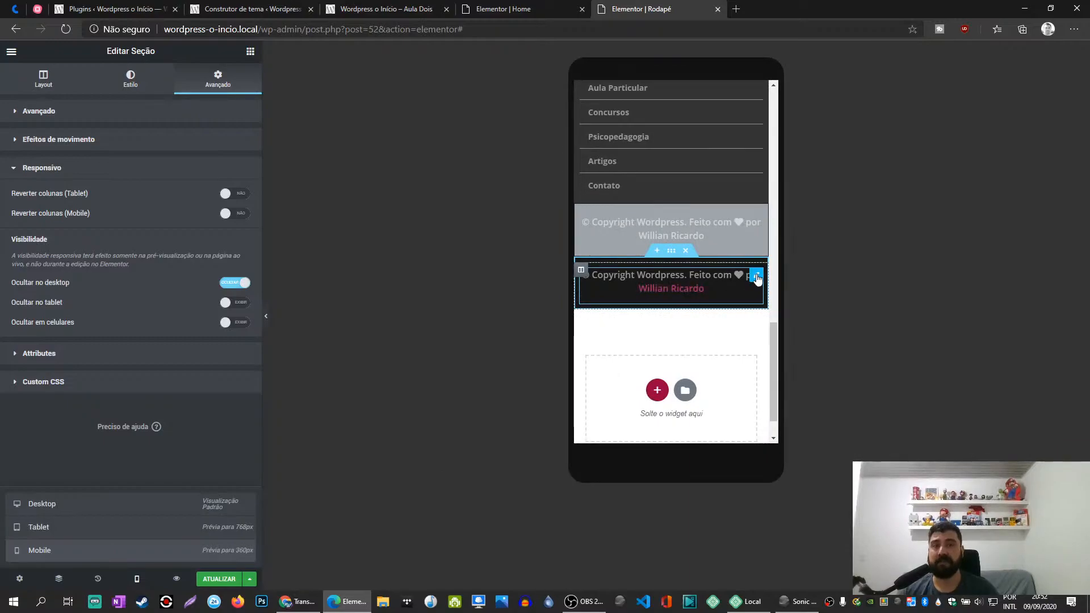
click(757, 277)
click(221, 147)
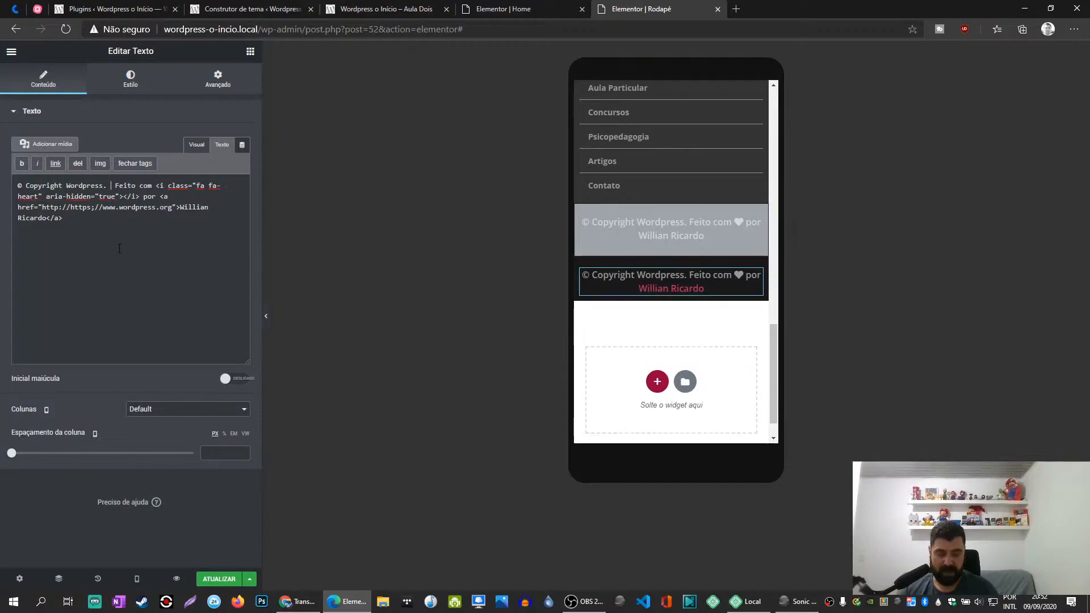
text(<br>)
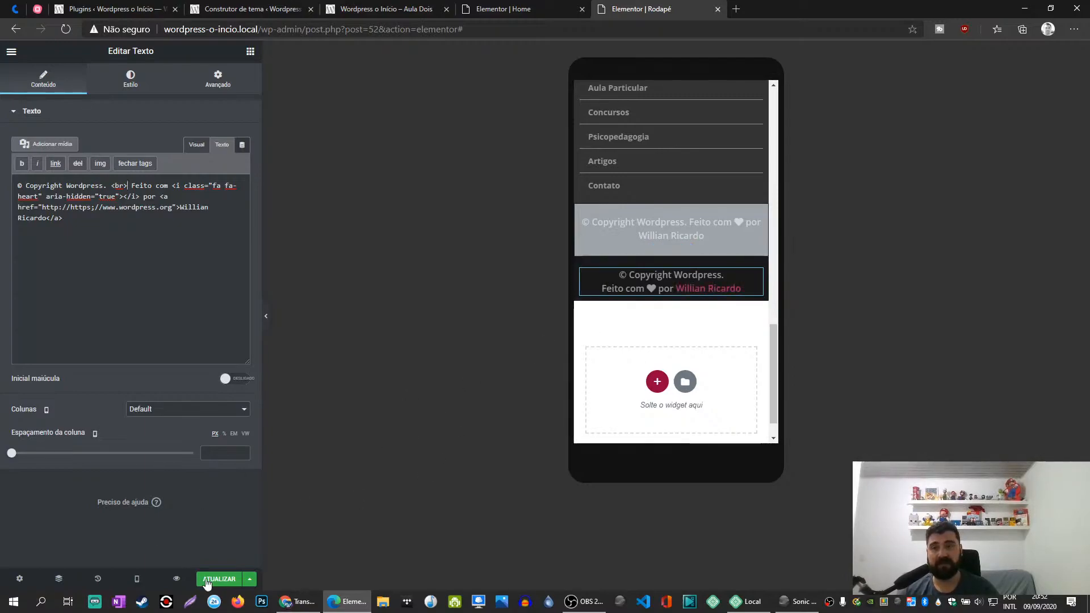
- Save the footer template's changes and close its editor
click(219, 579)
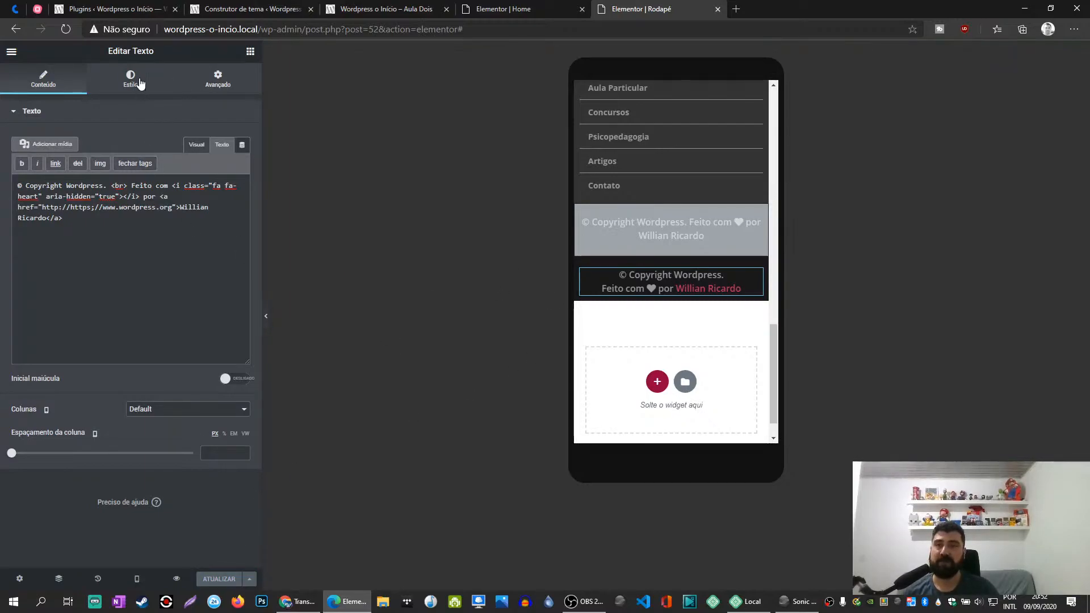
click(141, 98)
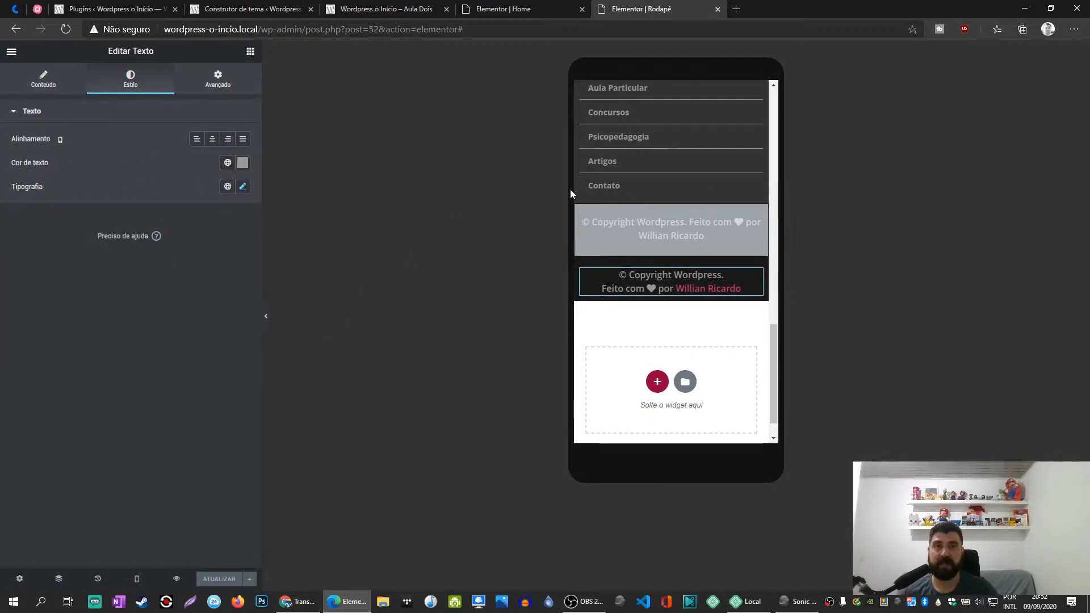
click(718, 10)
- Reload the published home page and open it in the developer tools' iPhone 6/7/8 device emulation
click(399, 7)
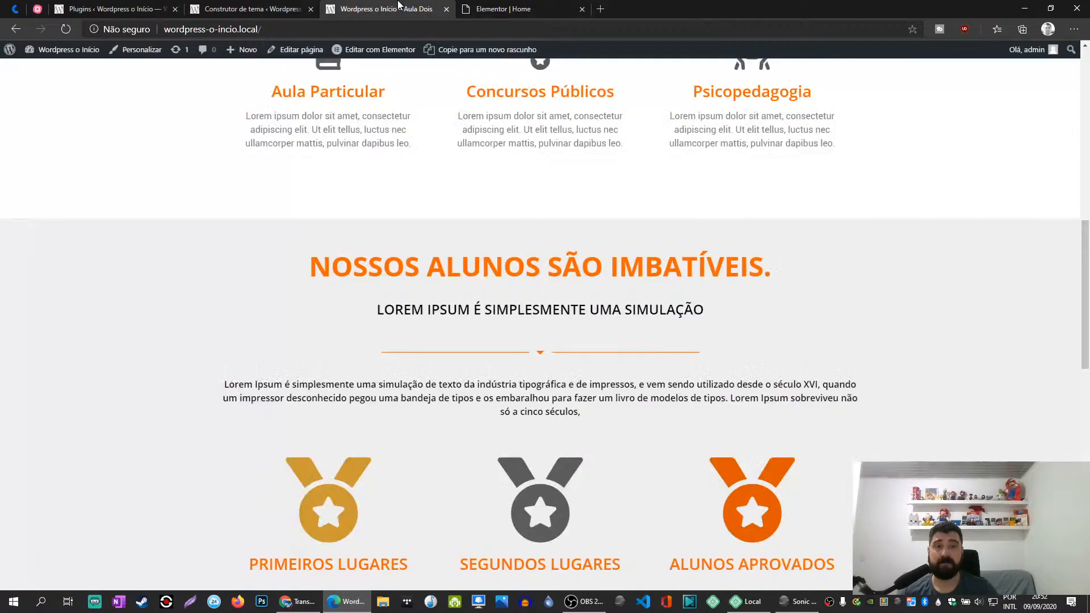
right_click(146, 121)
click(83, 30)
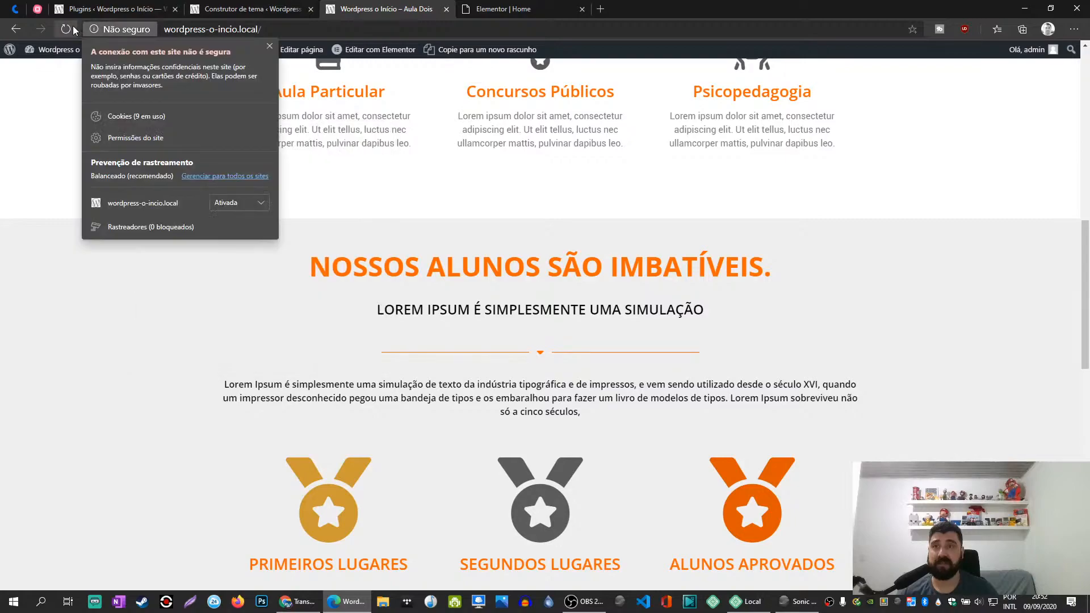
click(68, 26)
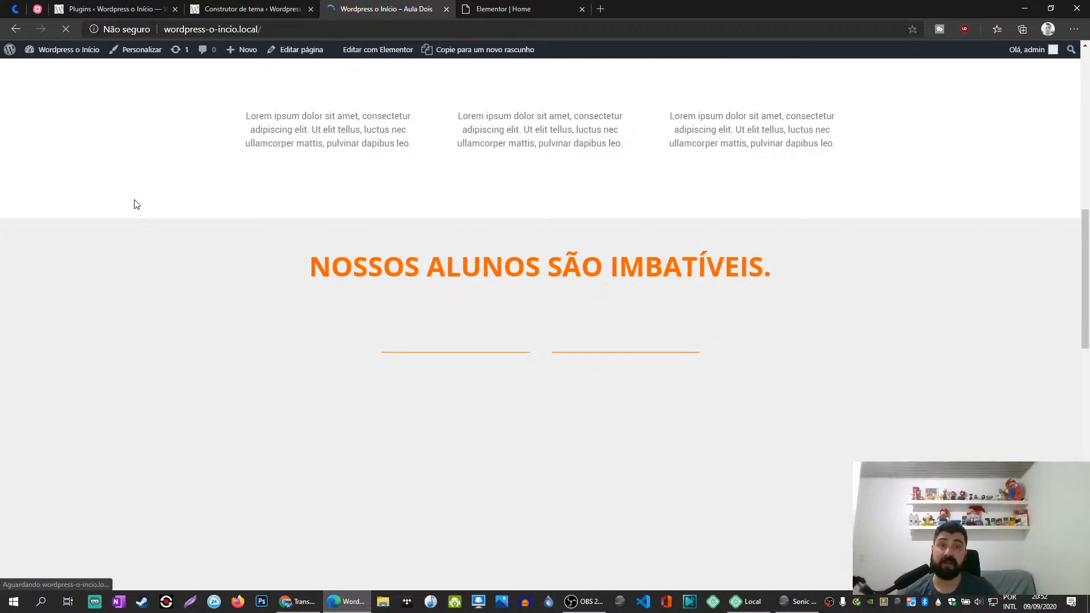
right_click(132, 357)
click(186, 578)
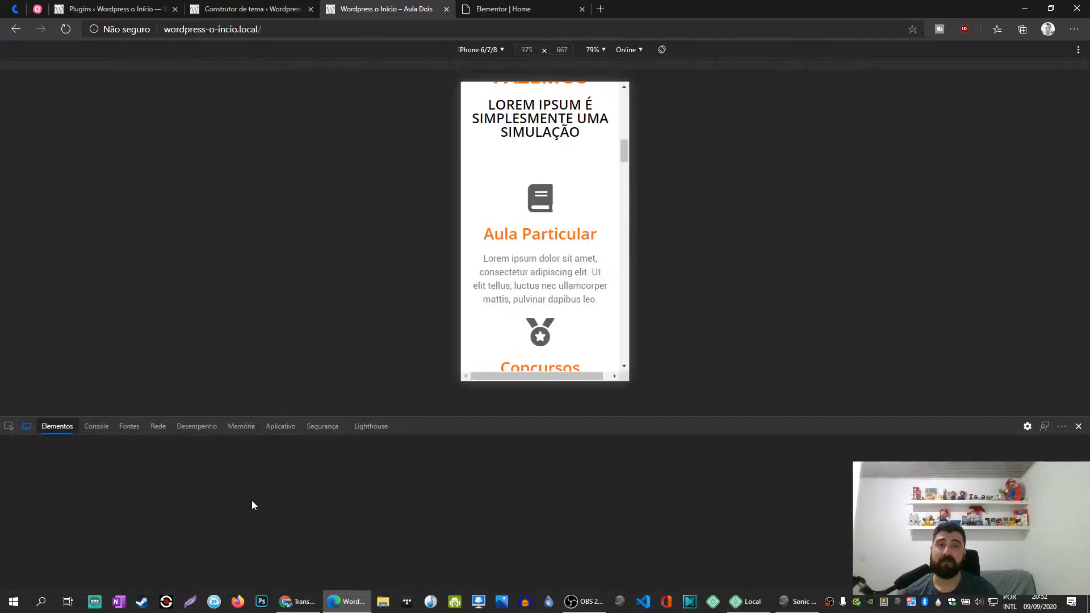
- Check the mobile page's header and try its hamburger navigation menu
scroll(567, 243, down, 5)
scroll(567, 243, up, 10)
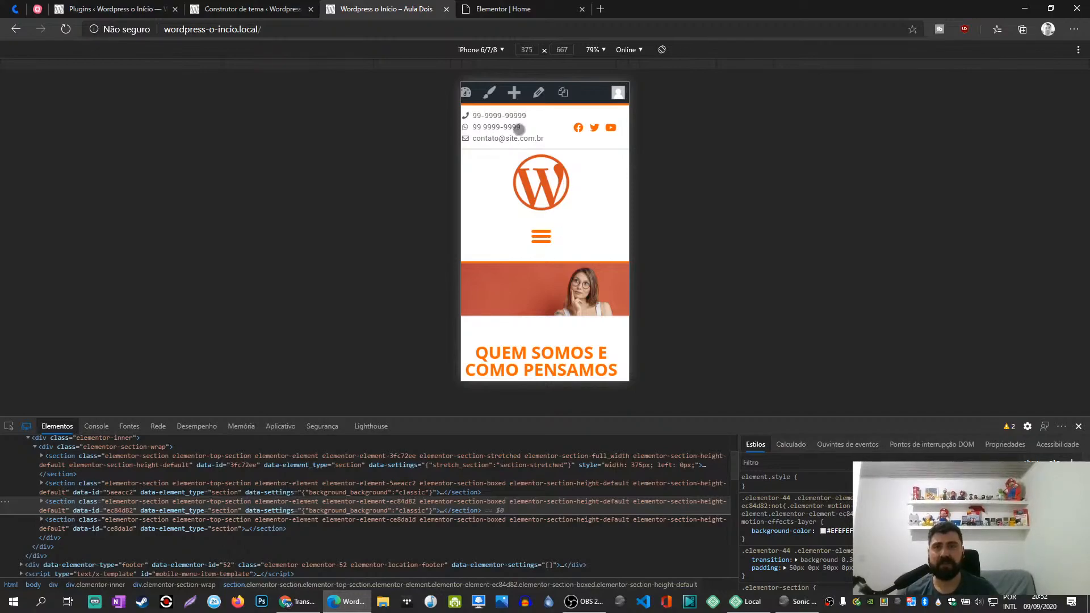
scroll(499, 141, down, 2)
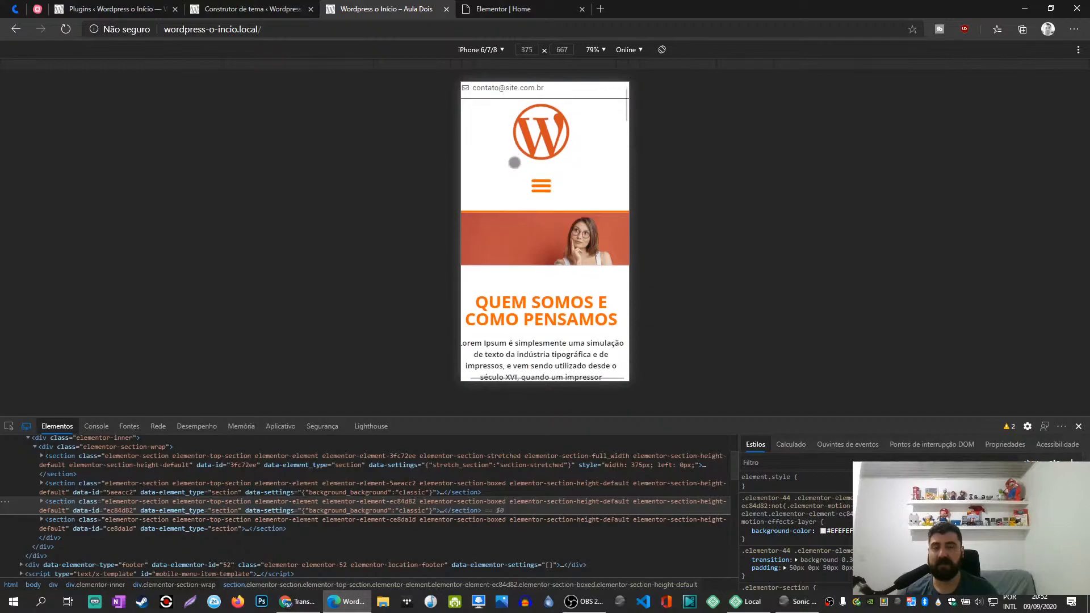
click(541, 147)
click(541, 147)
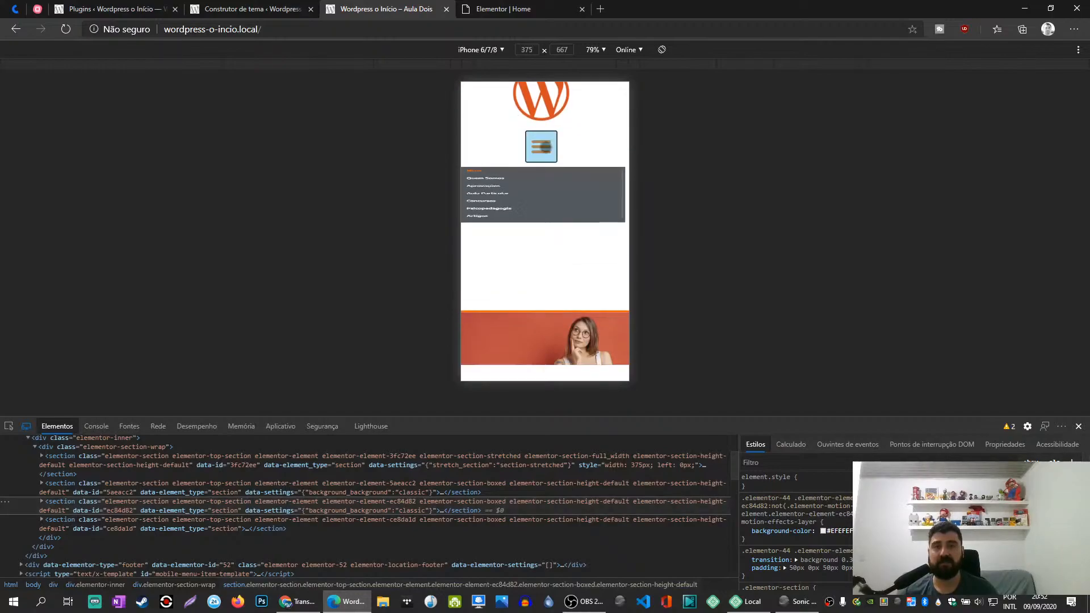
- Examine the mobile layout of the home page's content sections, footer contact details, menu and copyright section
scroll(555, 213, down, 6)
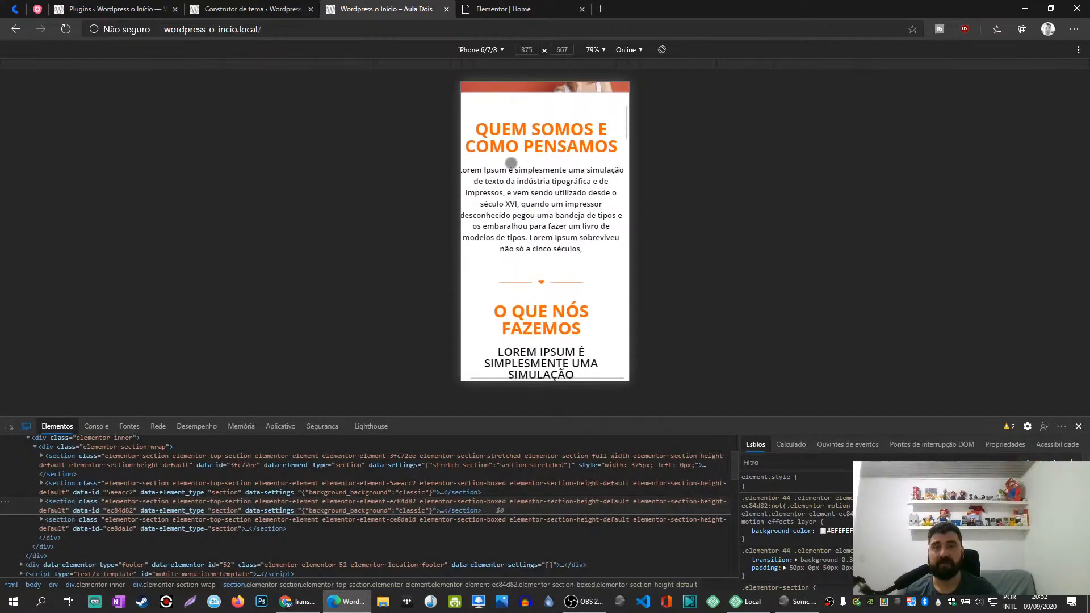
scroll(531, 208, down, 9)
scroll(541, 190, up, 6)
scroll(541, 190, up, 2)
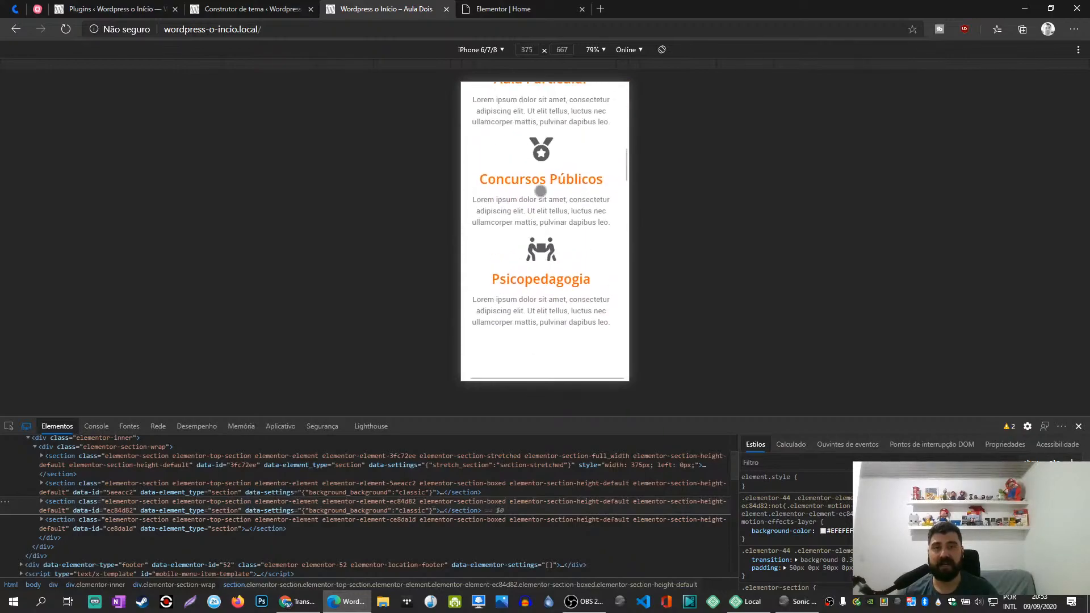
scroll(541, 192, up, 2)
scroll(538, 197, down, 8)
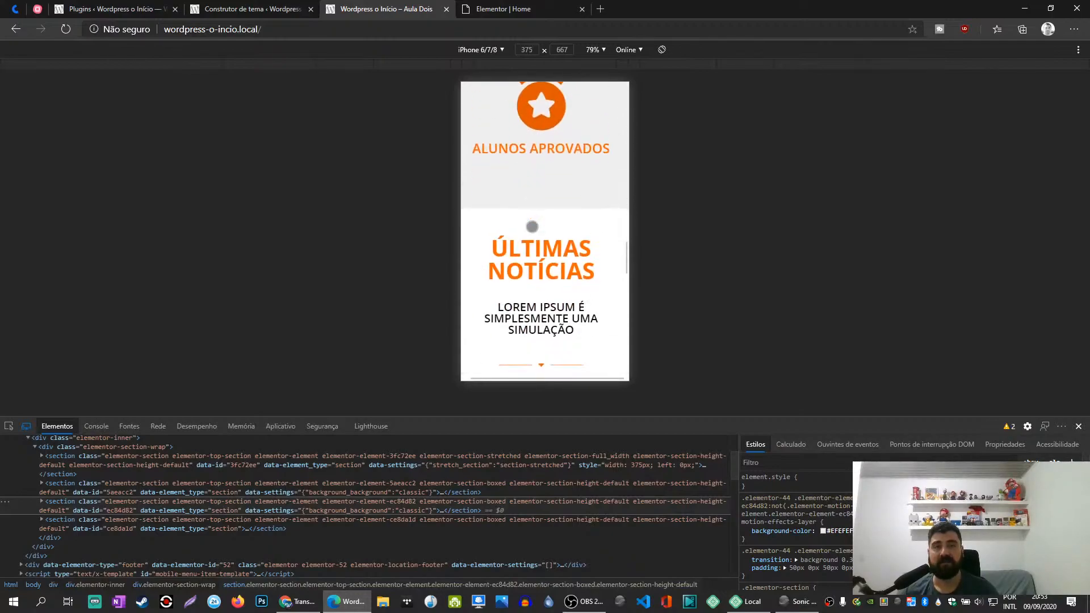
scroll(541, 239, down, 8)
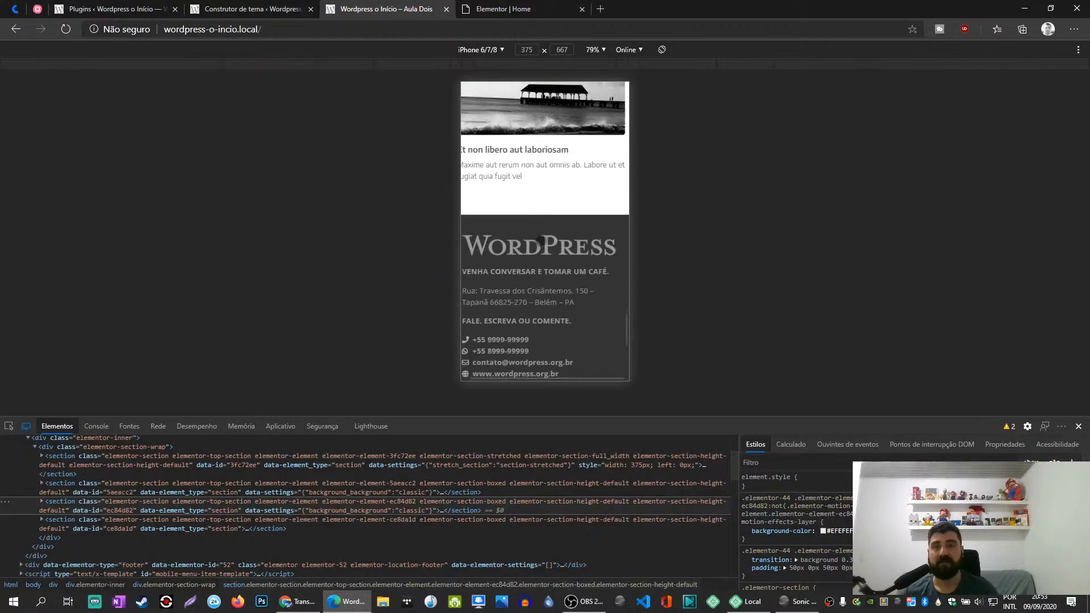
scroll(541, 238, up, 3)
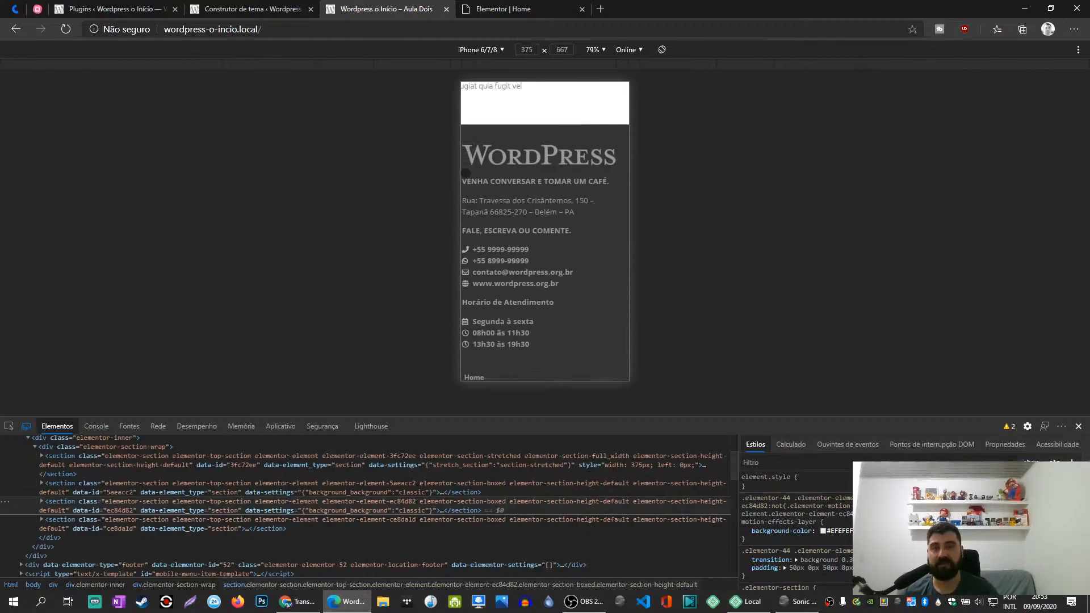
scroll(548, 216, down, 4)
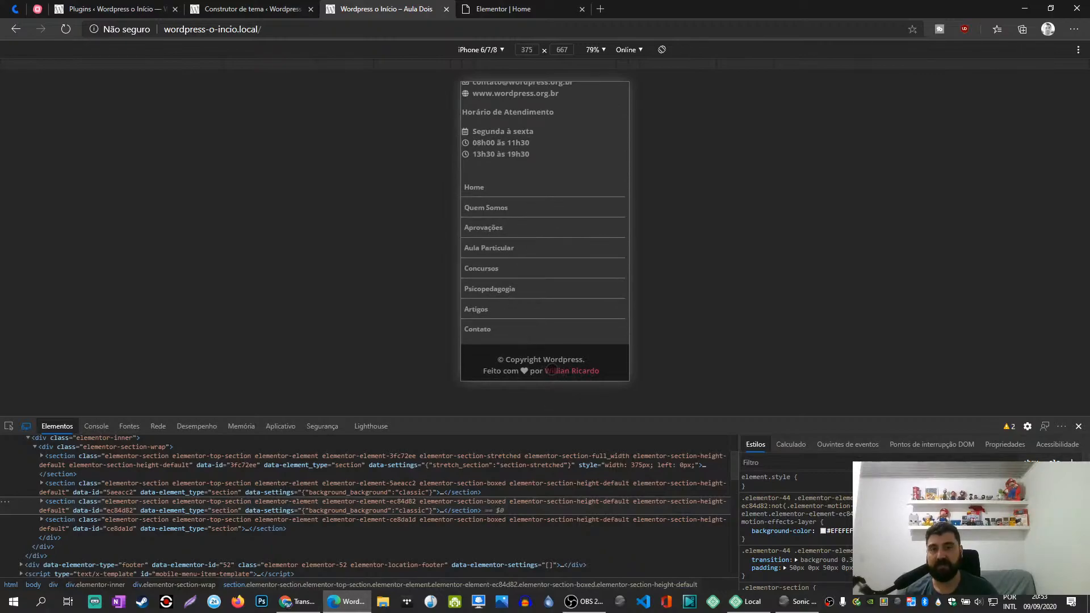
- Return to the Home page's Elementor editor and open its footer for editing
click(493, 6)
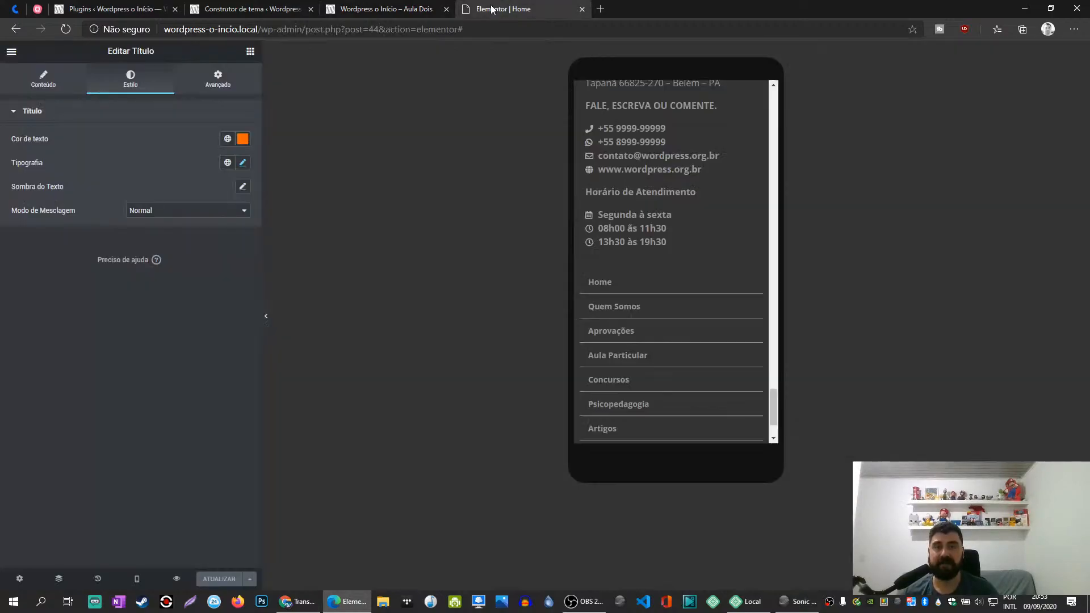
scroll(619, 301, up, 4)
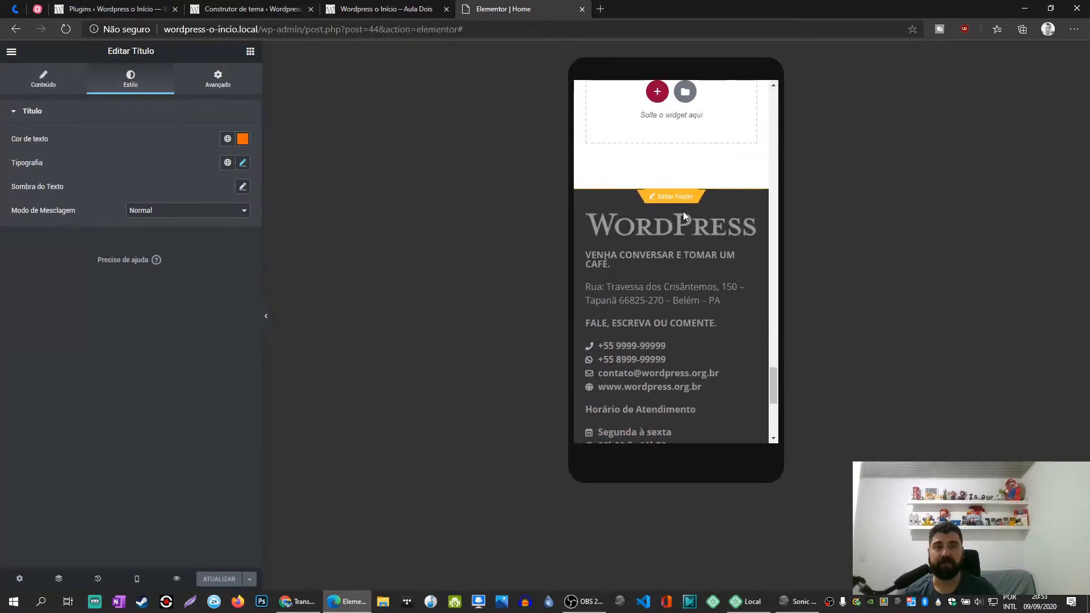
scroll(676, 202, down, 2)
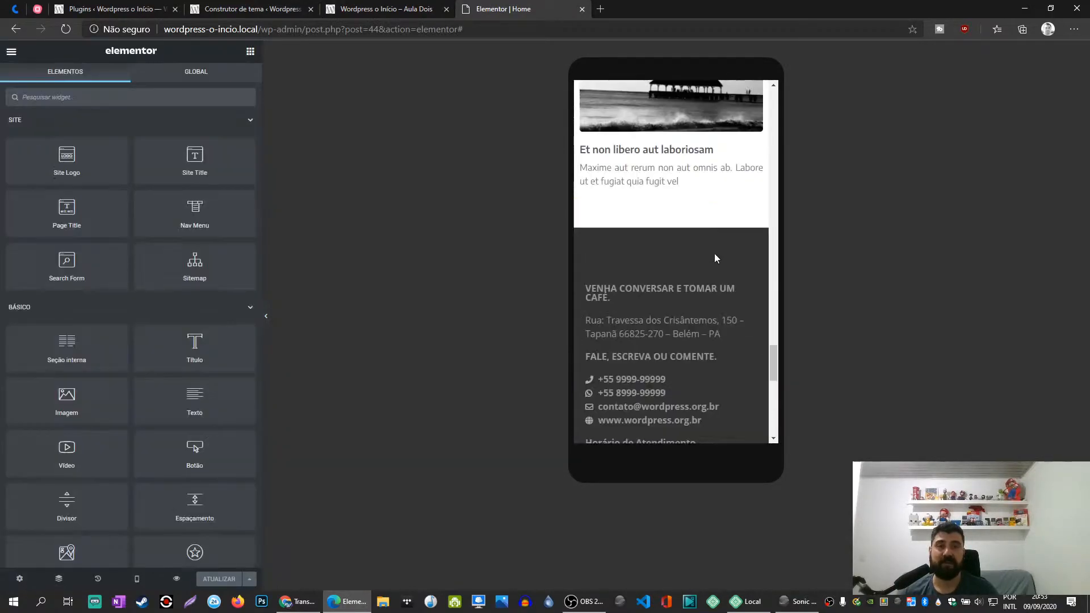
scroll(716, 272, down, 2)
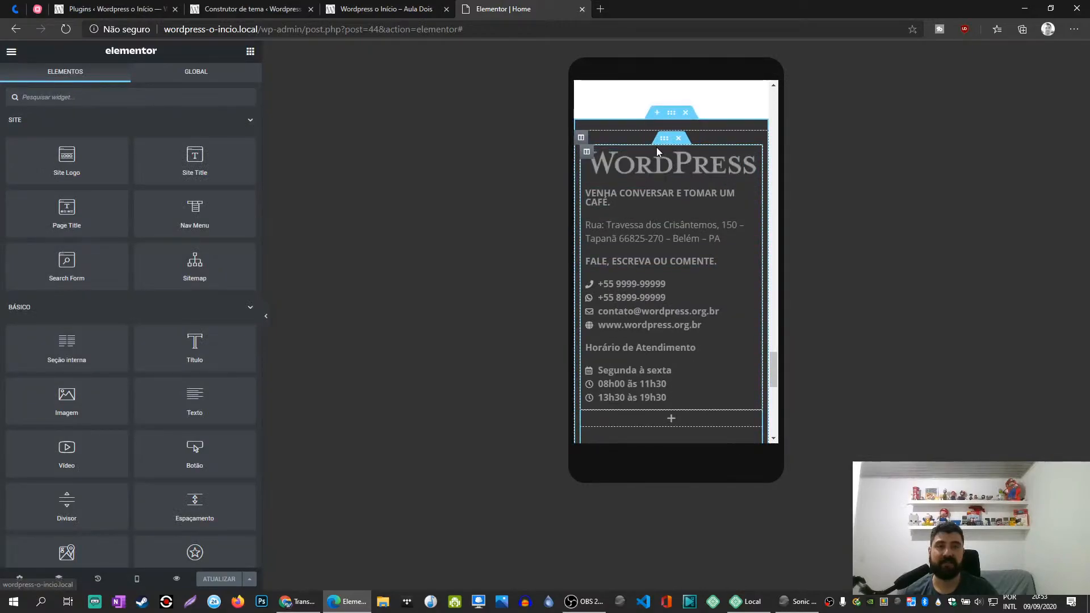
- Try the vertical alignment Meio on the footer column with the logo and contact details, and restore it to Default
click(587, 152)
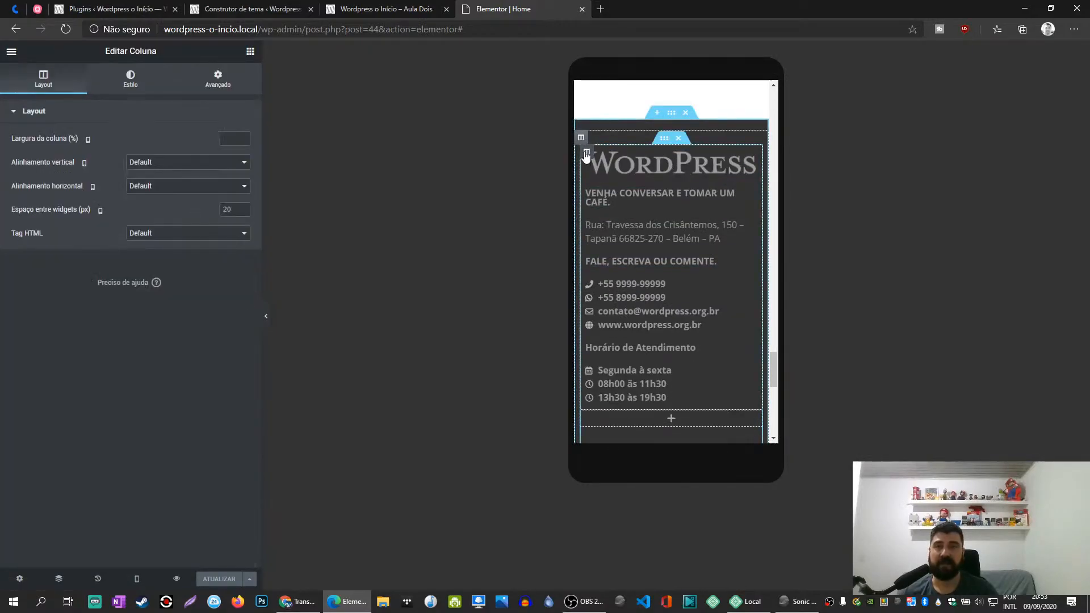
click(160, 165)
click(151, 192)
click(152, 164)
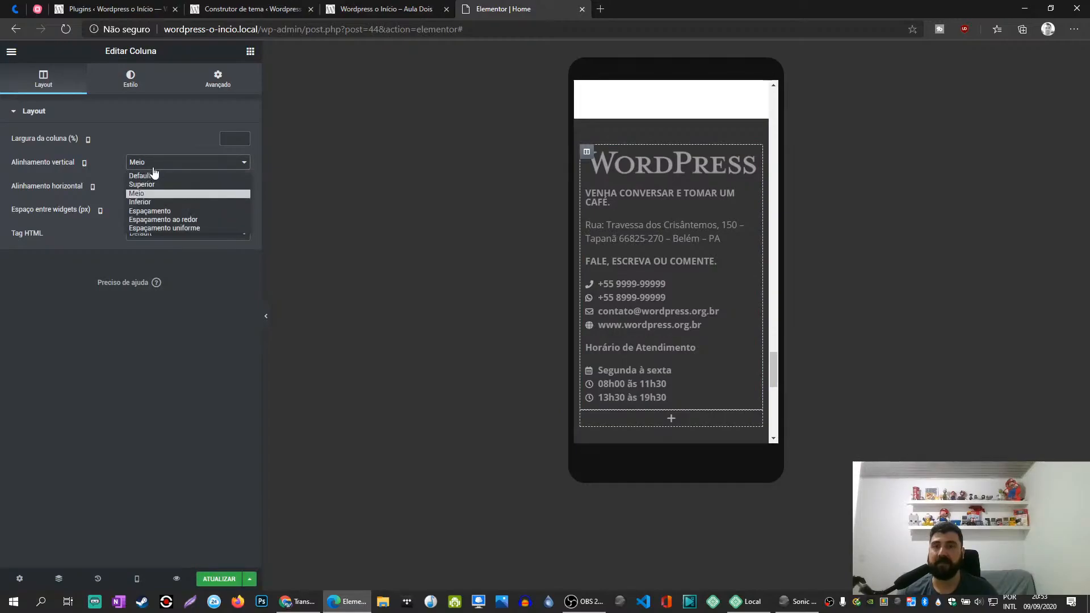
click(152, 178)
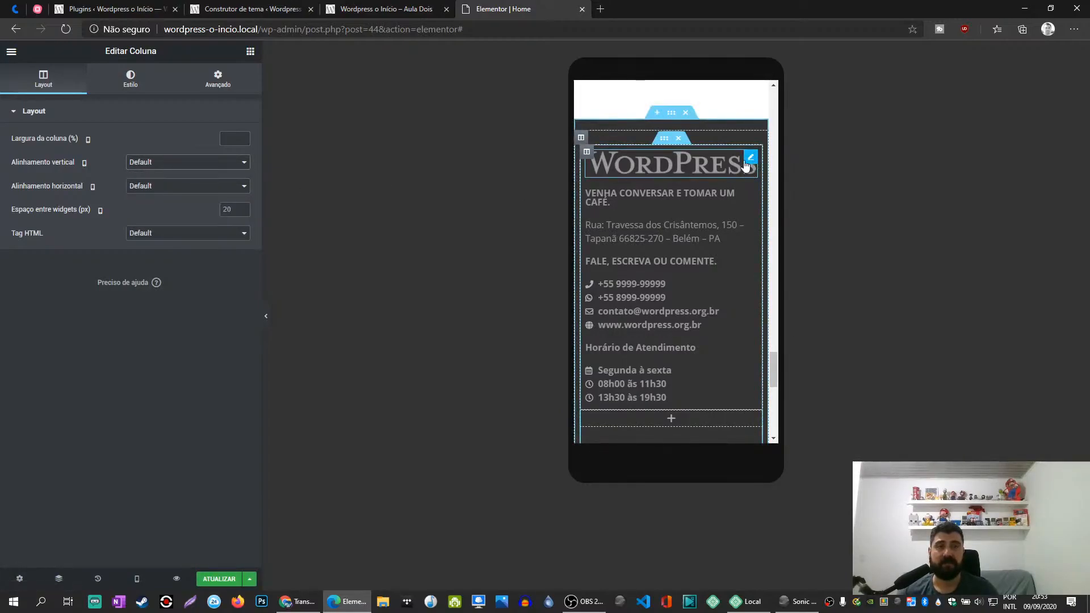
- Centre the "VENHA CONVERSAR E TOMAR UM CAFÉ." heading and paste its style onto the address text and the "FALE, ESCREVA OU COMENTE." heading
click(750, 197)
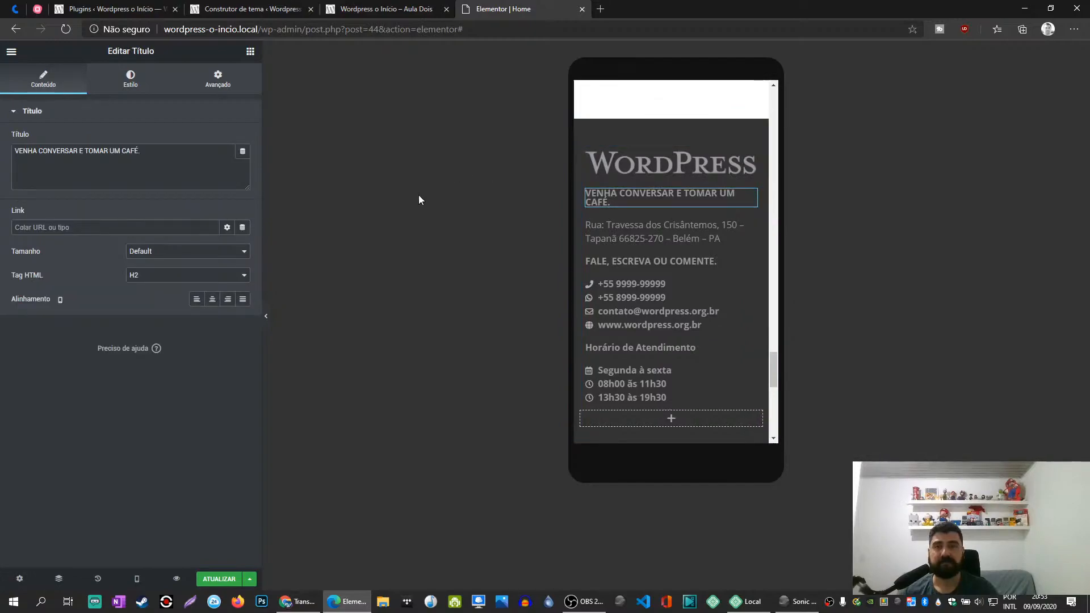
click(212, 299)
right_click(749, 196)
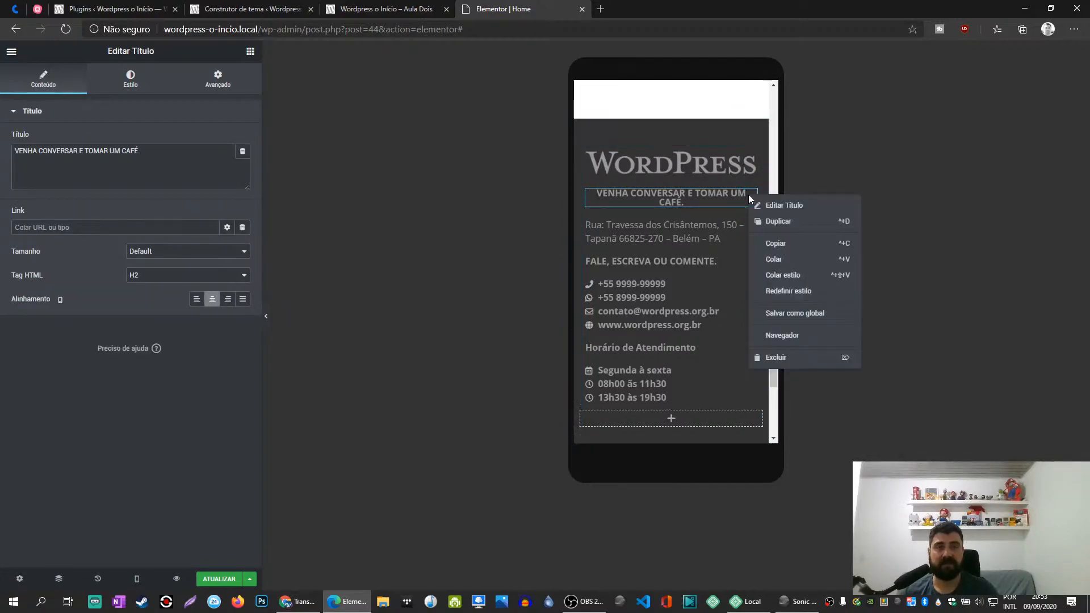
click(775, 245)
right_click(752, 226)
click(794, 306)
right_click(749, 265)
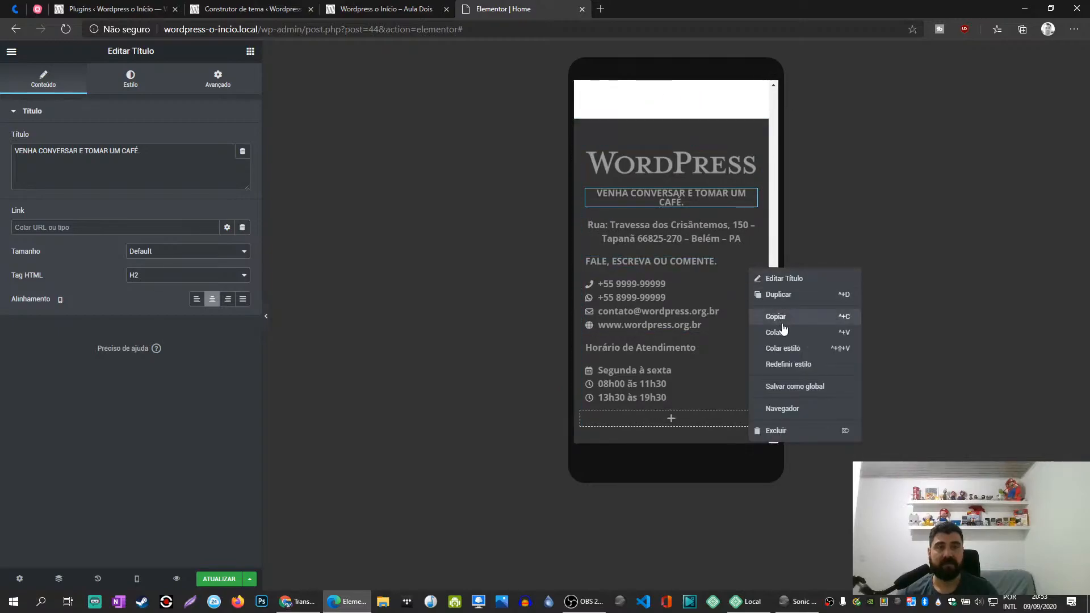
click(783, 349)
- Centre the footer's contact icon list containing the phone, e-mail and website entries
right_click(750, 281)
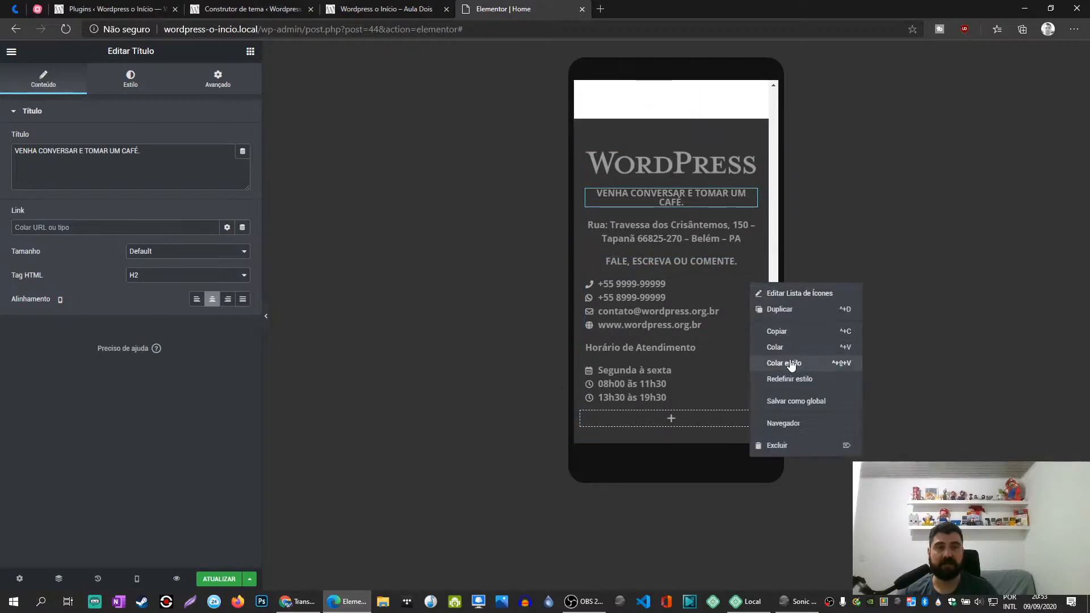
click(790, 359)
click(749, 284)
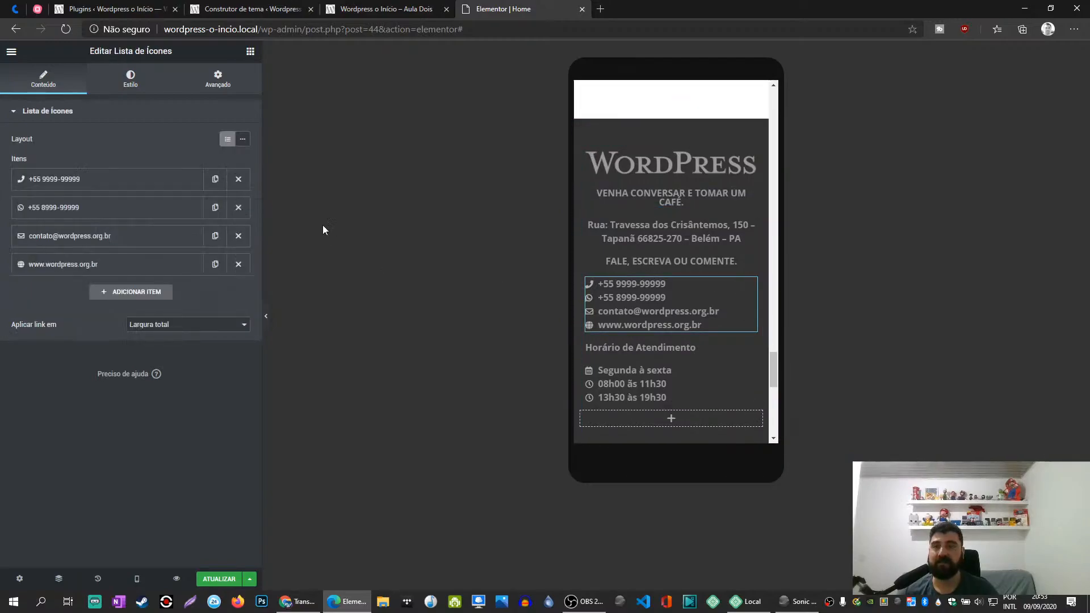
click(130, 80)
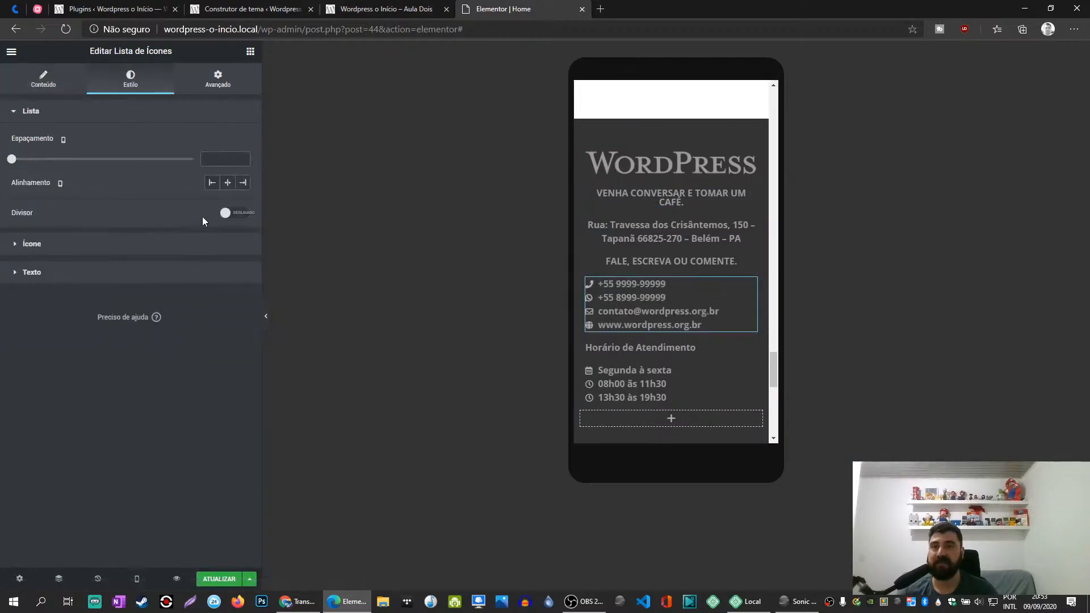
click(227, 183)
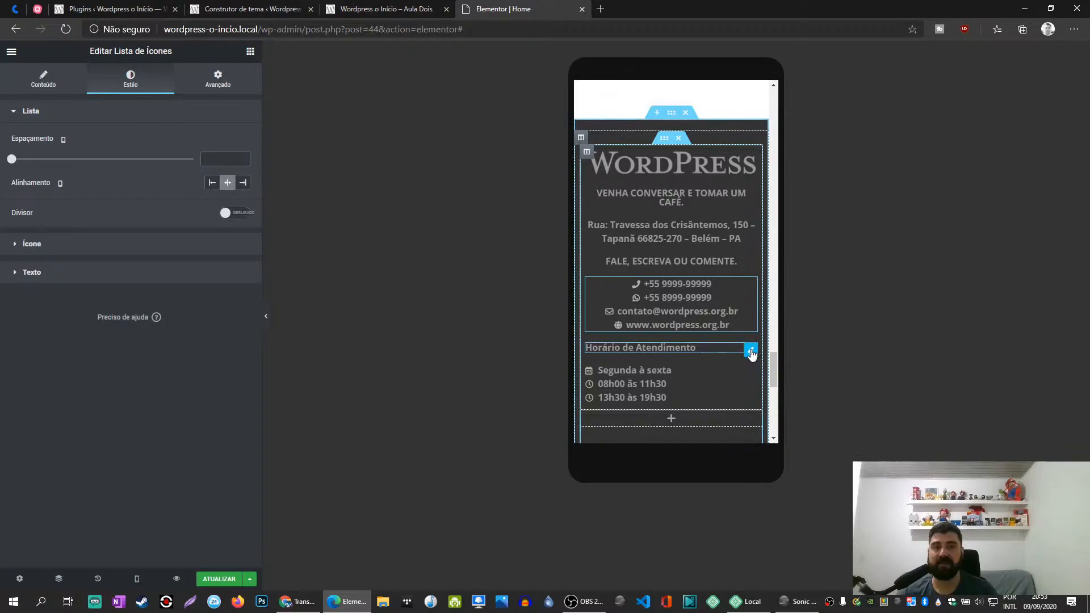
- Paste the copied heading style onto "Horário de Atendimento" and centre the opening-hours icon list below it
right_click(751, 353)
click(788, 431)
click(751, 371)
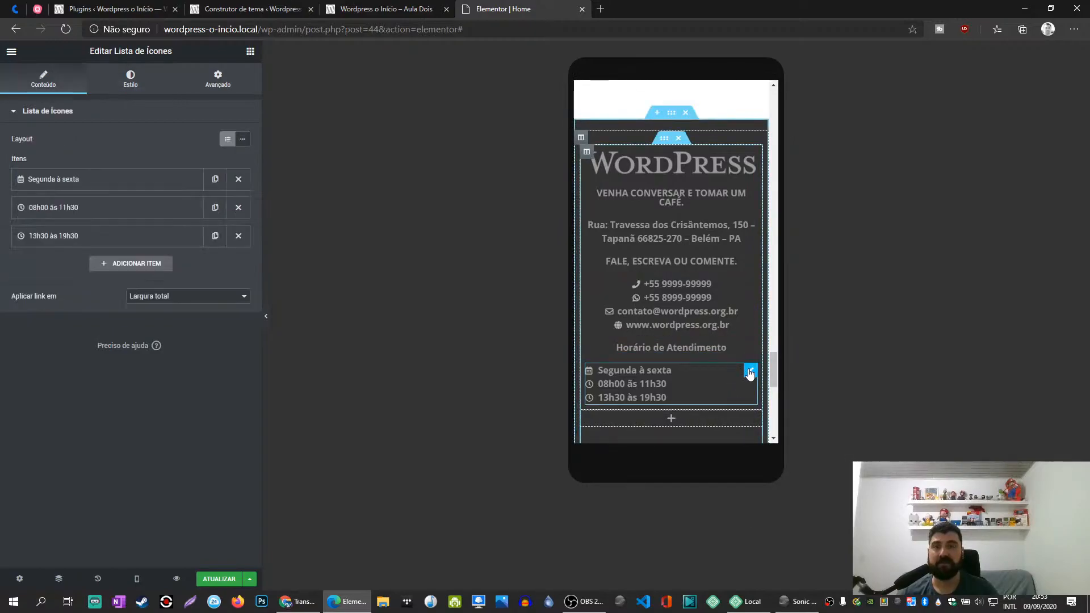
click(130, 79)
click(228, 183)
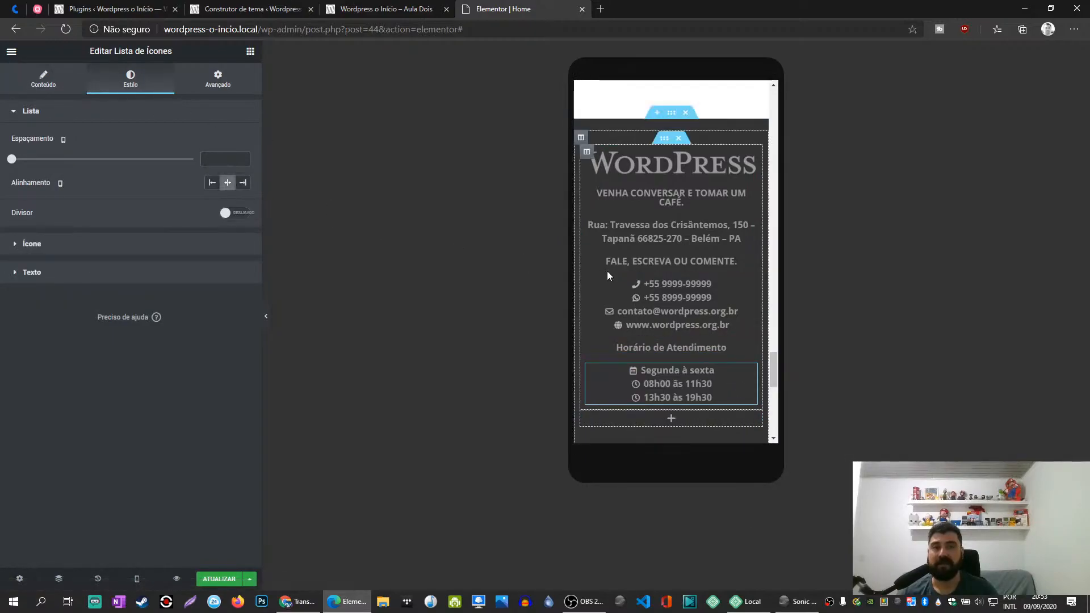
- Set the footer's vertical mega menu to centre alignment with a main menu width of 200 px
scroll(646, 290, down, 3)
click(755, 287)
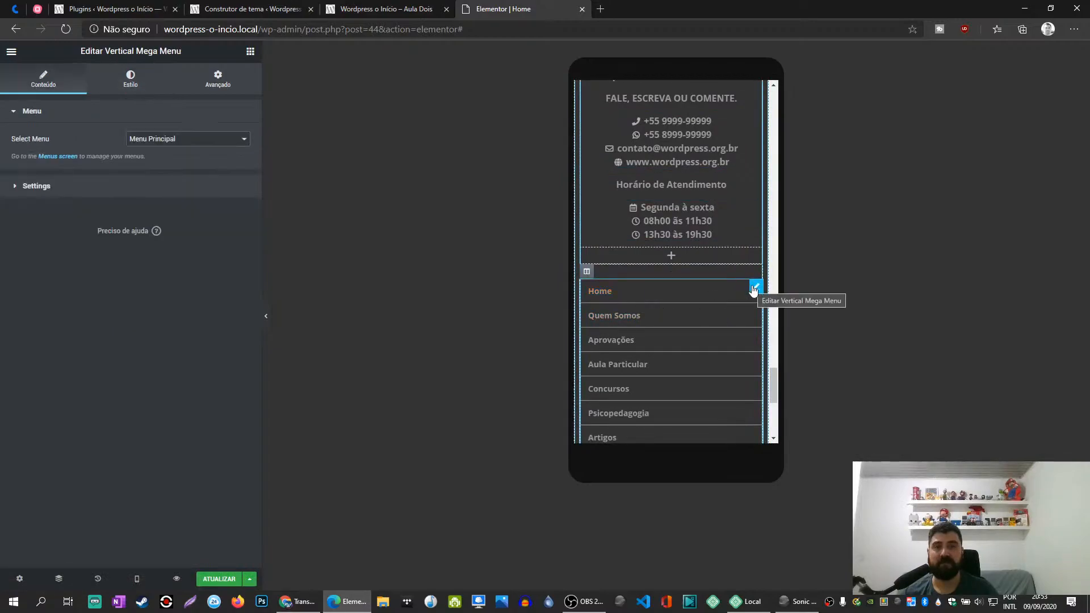
click(116, 82)
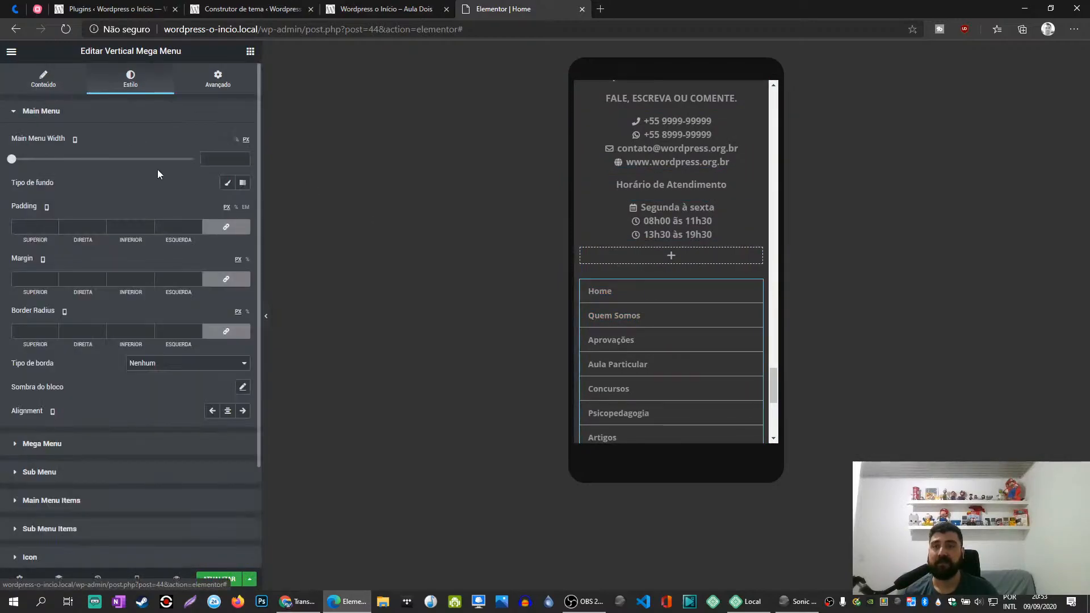
click(228, 411)
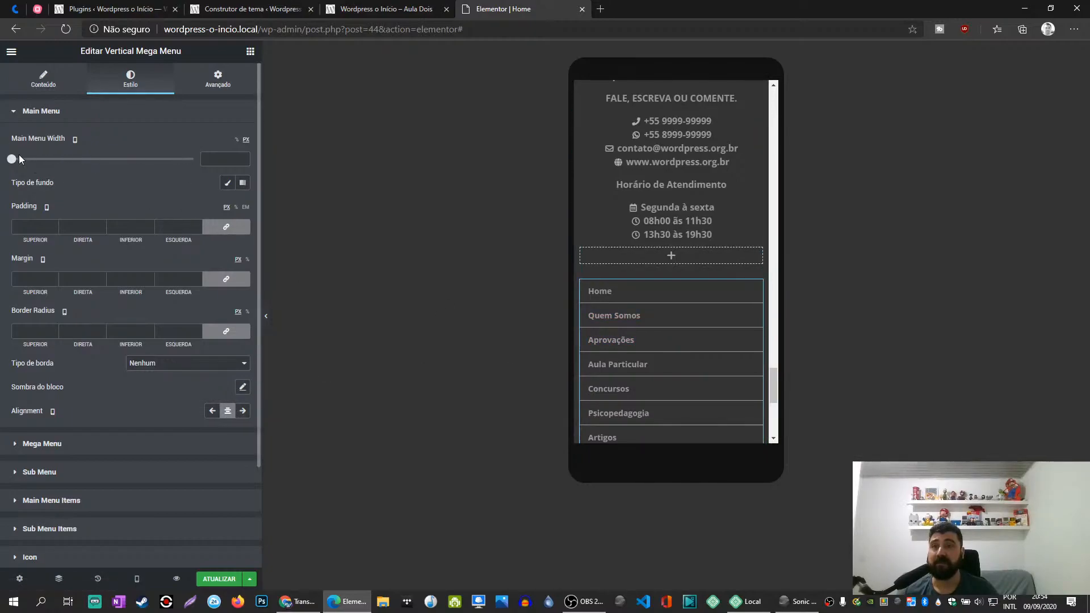
mouse_move(11, 164)
mouse_down()
mouse_move(94, 166)
mouse_move(3, 169)
mouse_up()
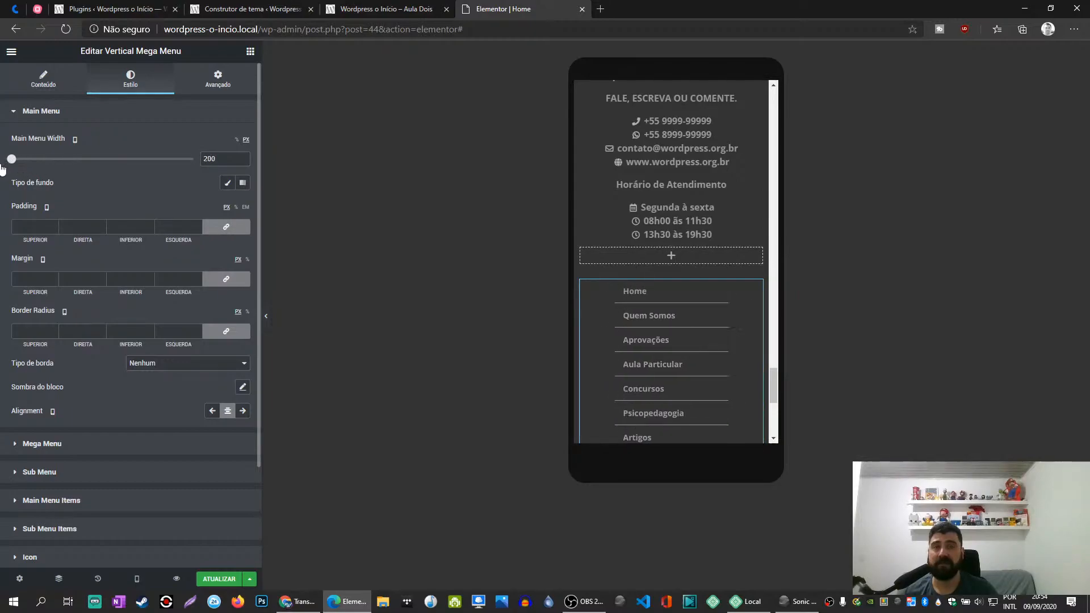
- Switch the vertical mega menu's main menu width to percent and set it to 100%
click(237, 139)
double_click(214, 159)
text(100)
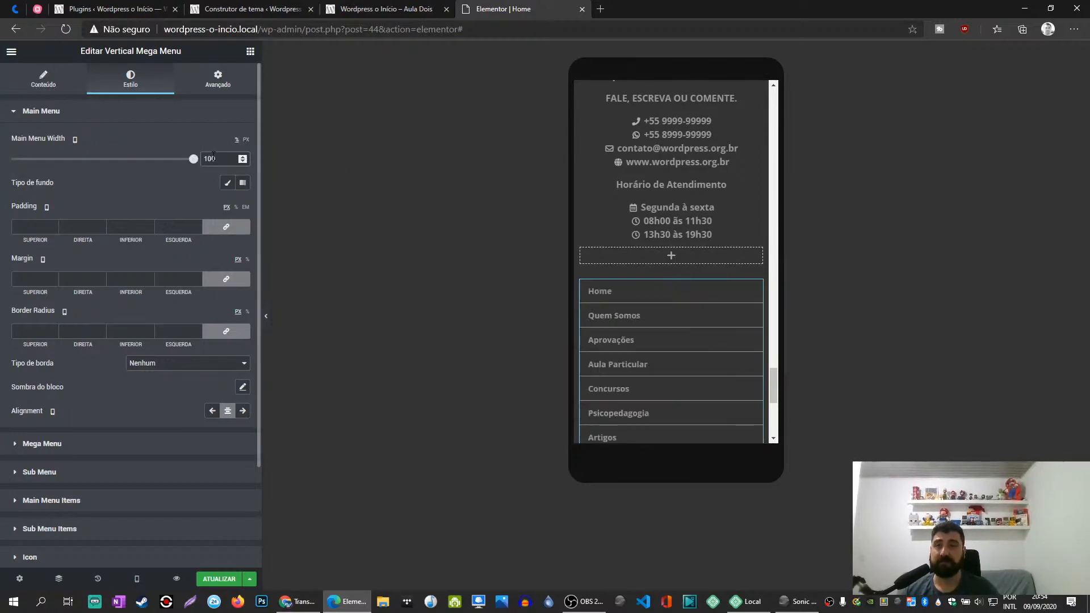
scroll(119, 454, down, 3)
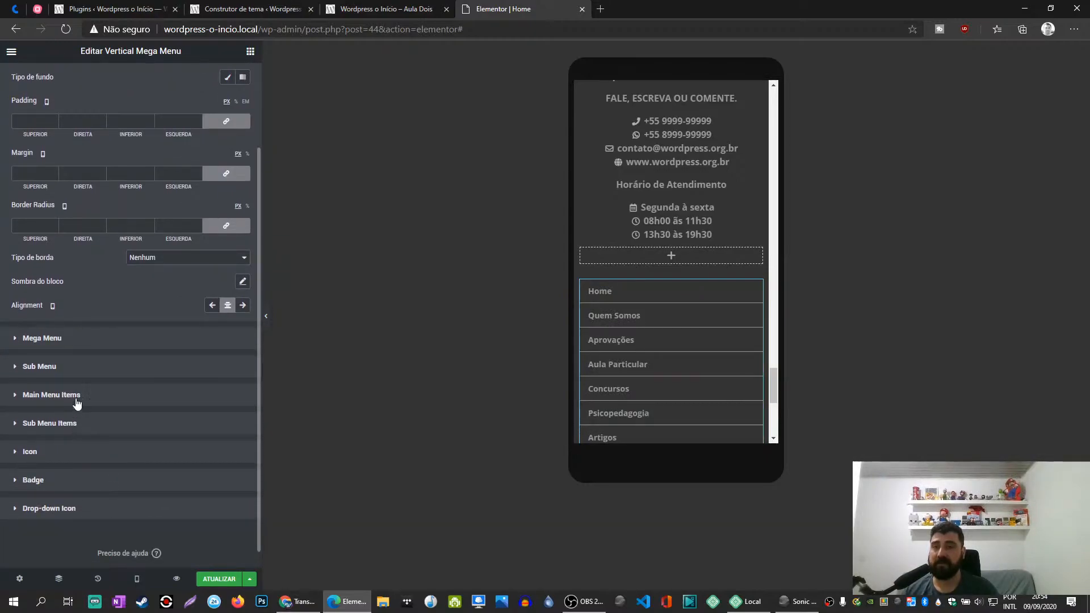
click(73, 423)
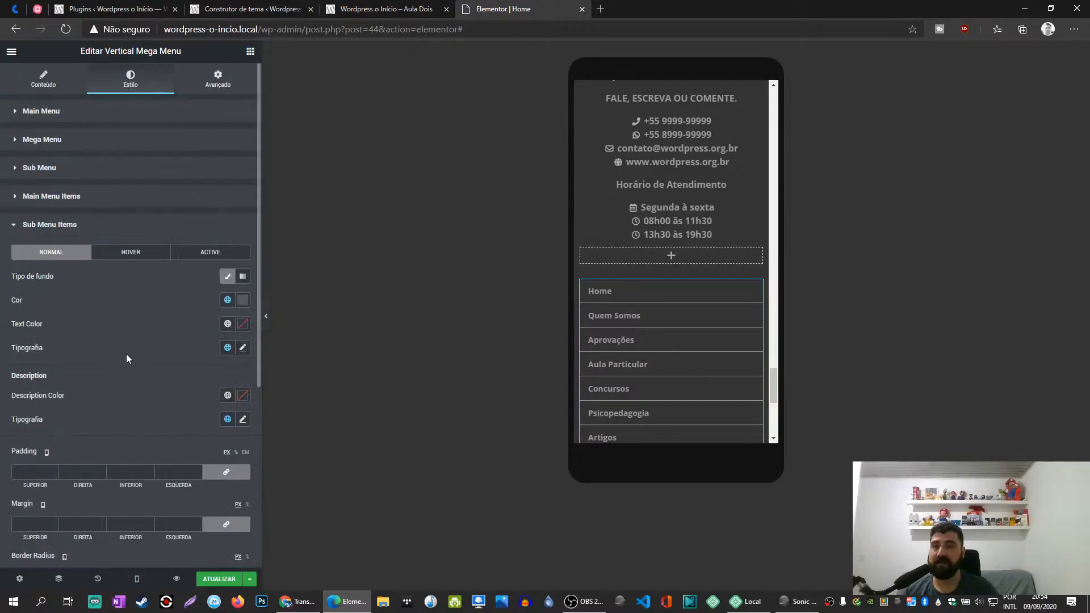
scroll(128, 352, down, 5)
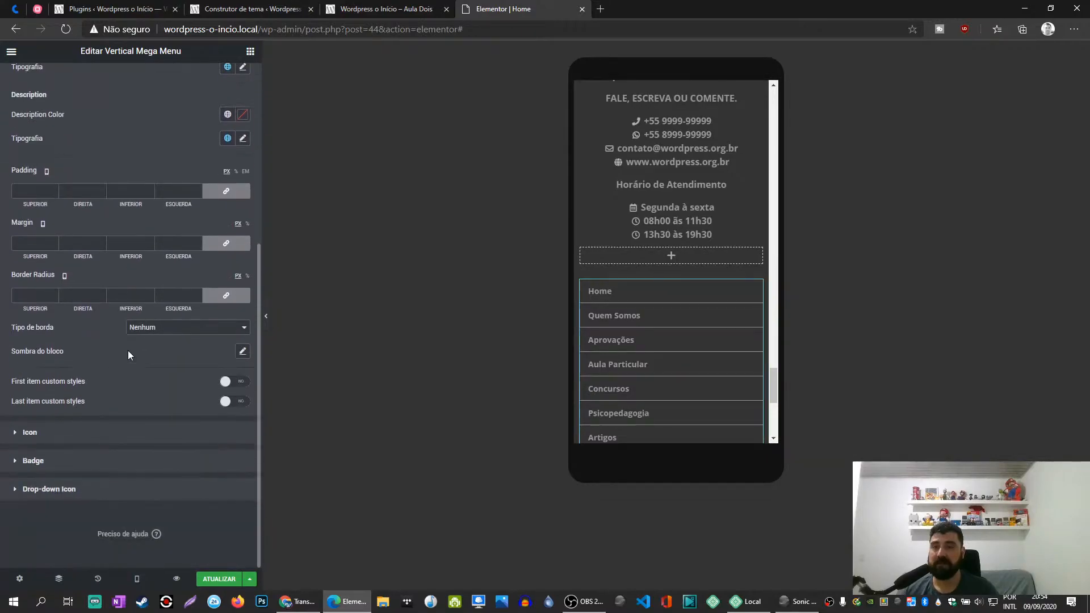
click(47, 490)
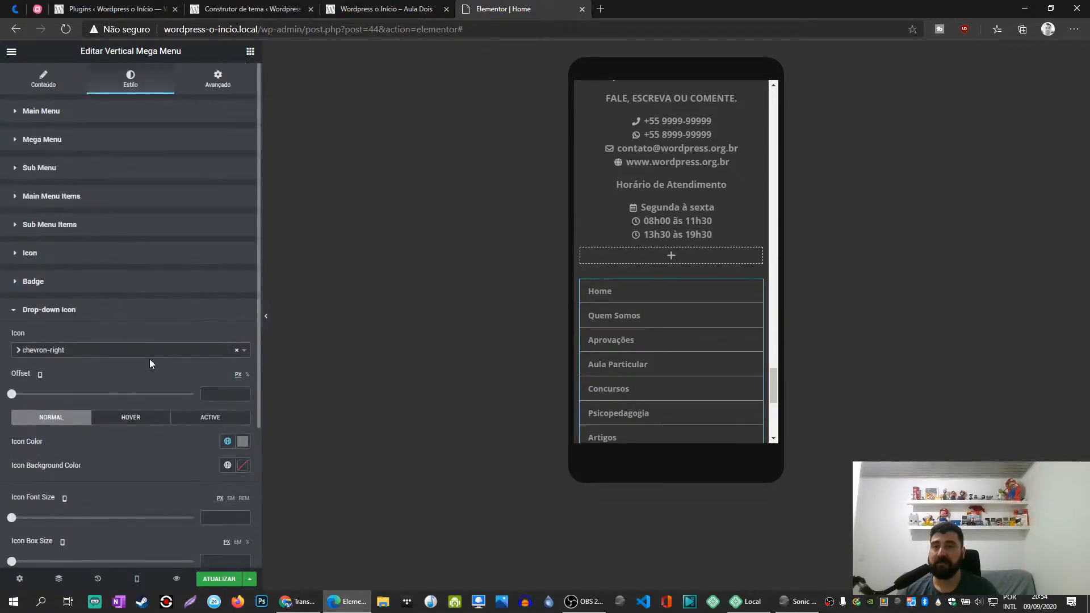
click(54, 118)
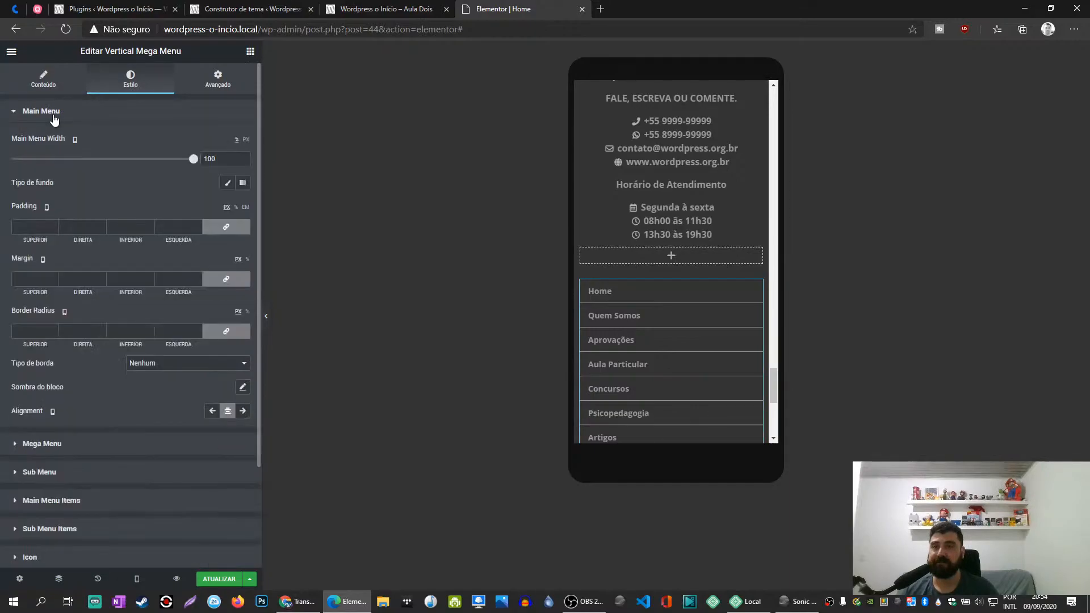
- Try the Left Side sub menu position on the vertical mega menu and restore it to Right Side
click(37, 86)
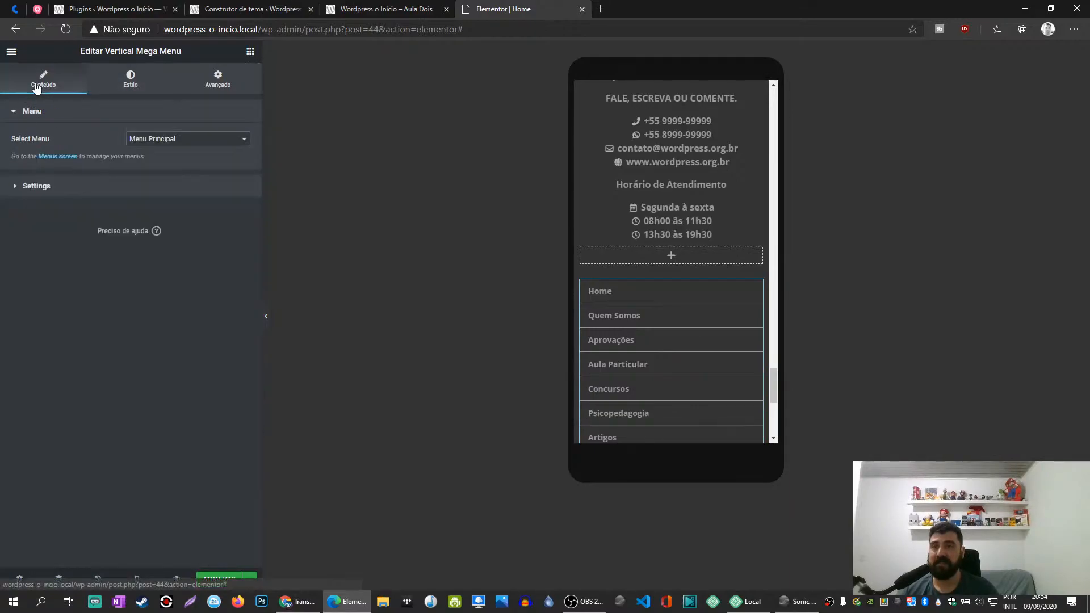
click(60, 190)
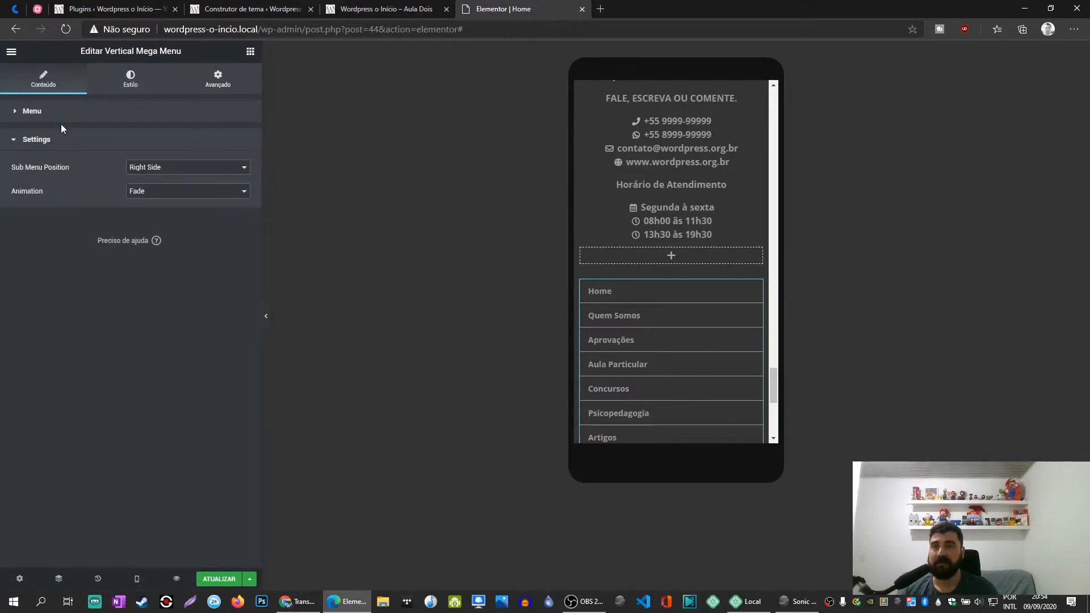
click(157, 169)
click(149, 189)
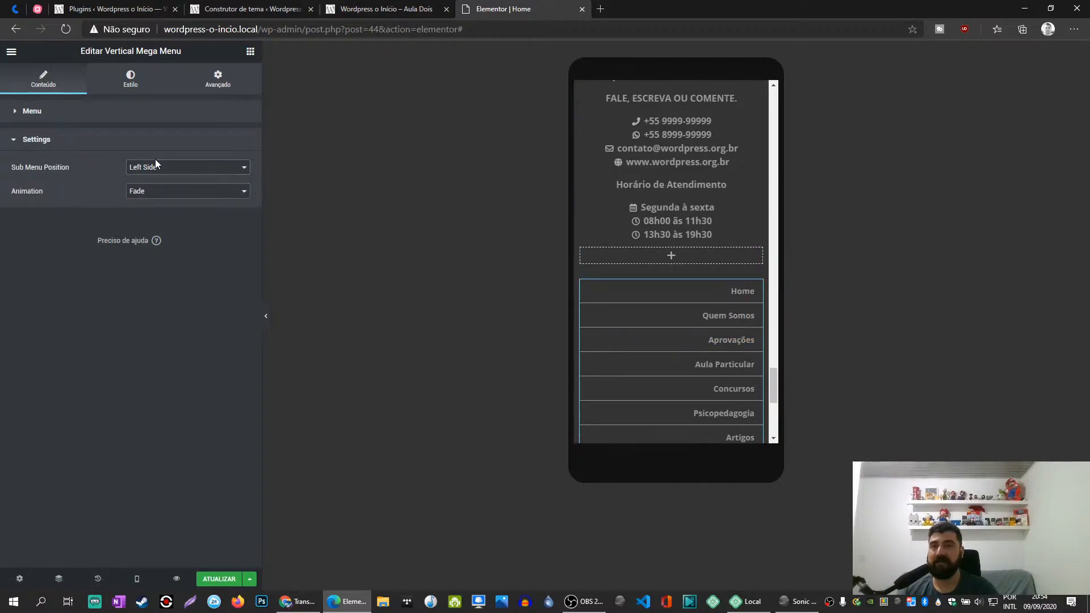
click(150, 167)
click(154, 178)
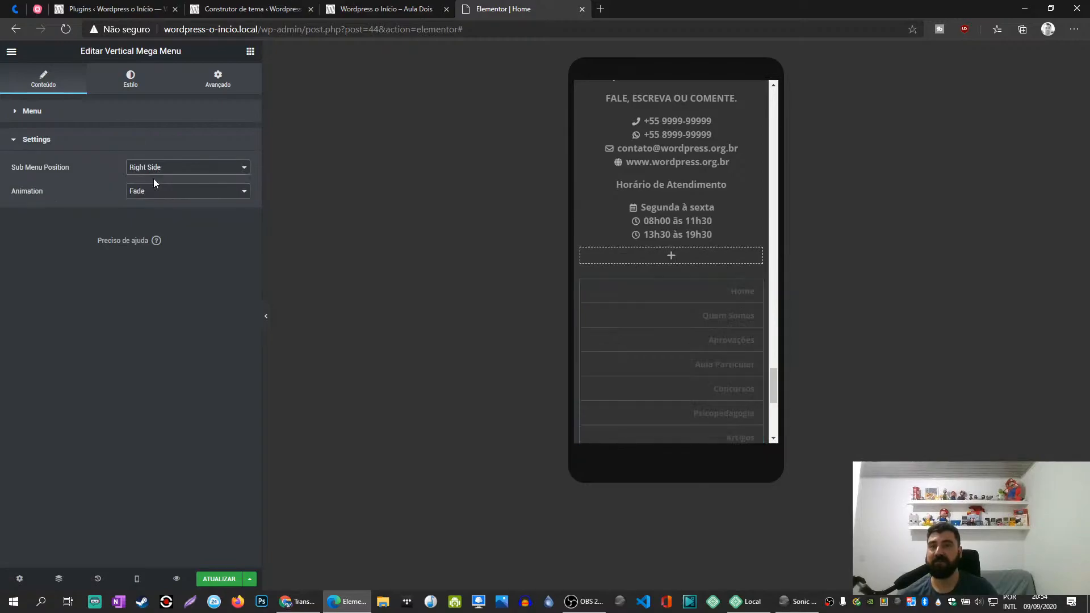
- Set the vertical mega menu's main menu width to 66% and update the page
click(131, 85)
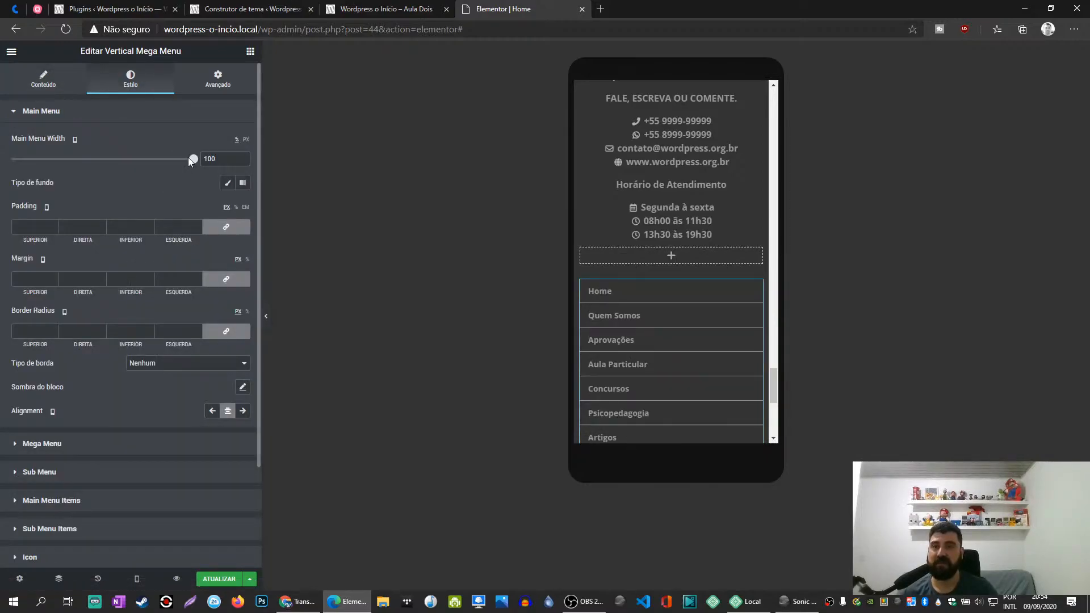
drag(195, 164, 186, 162)
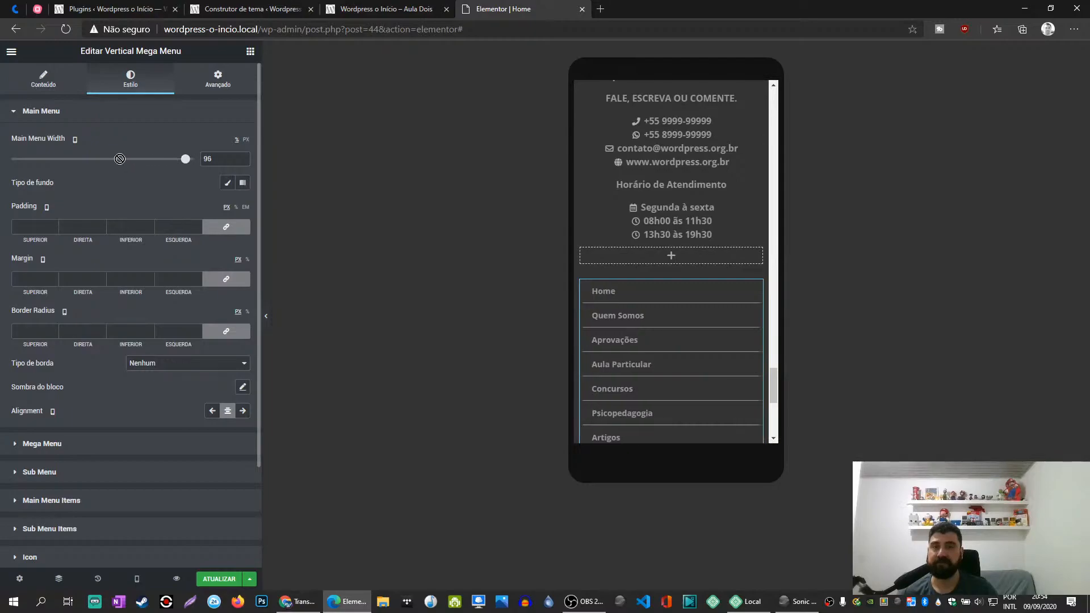
click(146, 162)
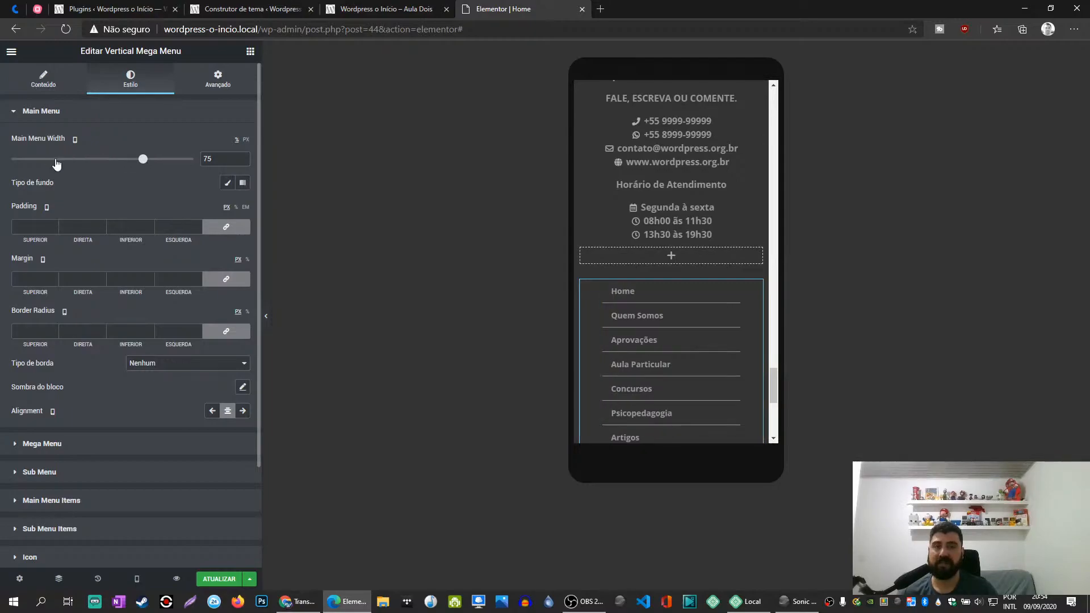
drag(140, 165, 120, 160)
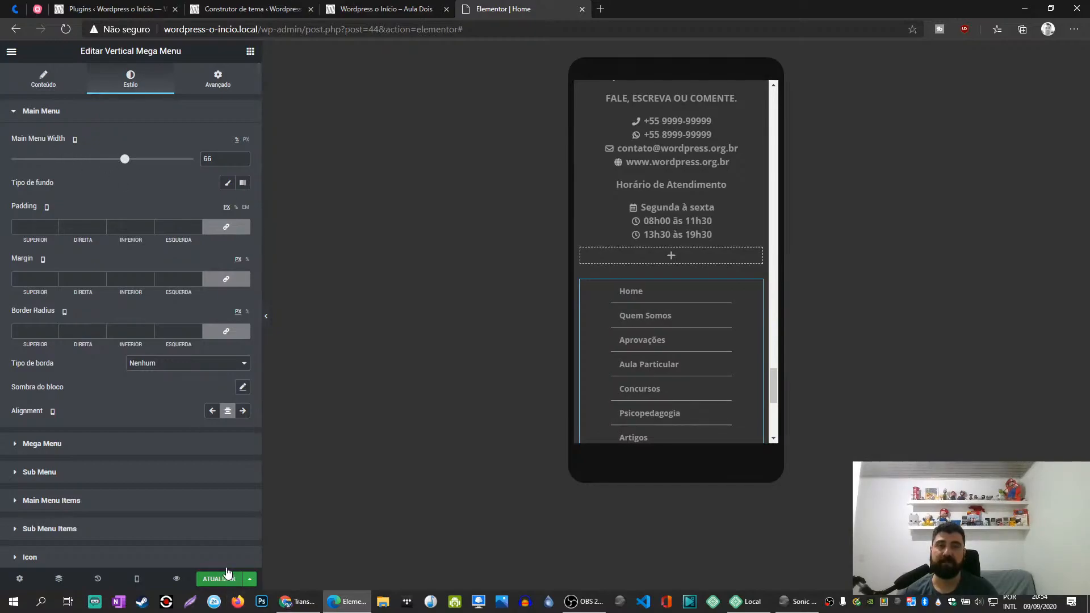
click(223, 585)
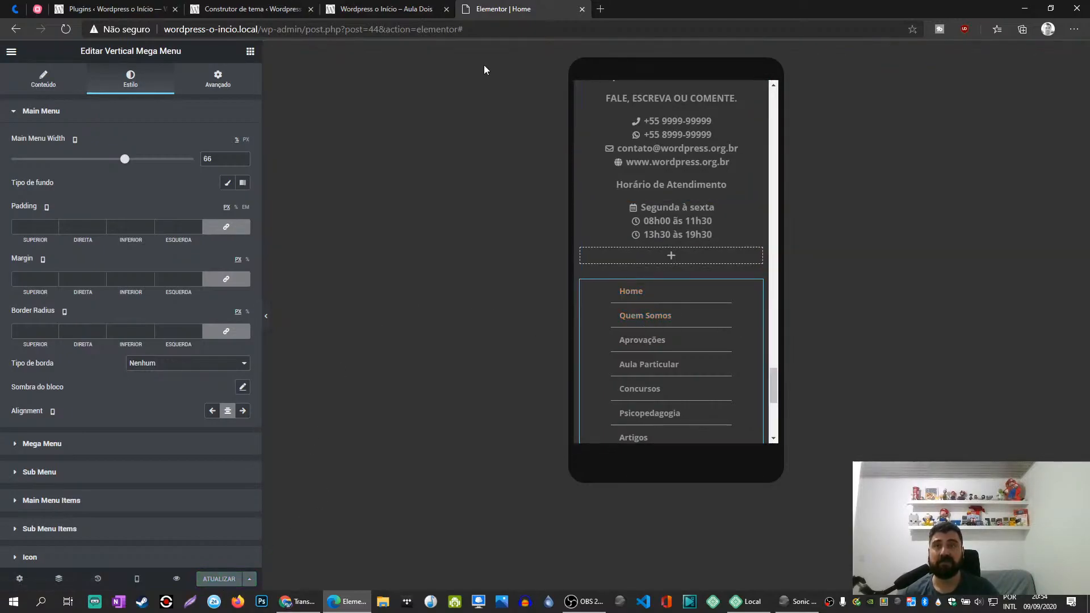
- Reload the site's iPhone 6/7/8 preview and check the alignment of the footer's contact details and menu
click(386, 9)
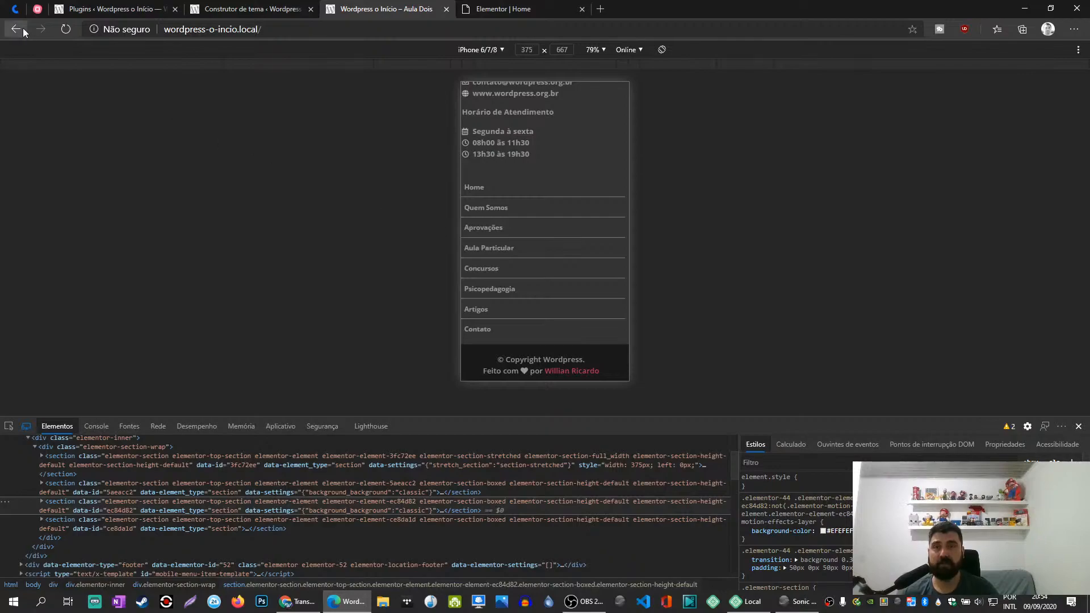
click(64, 29)
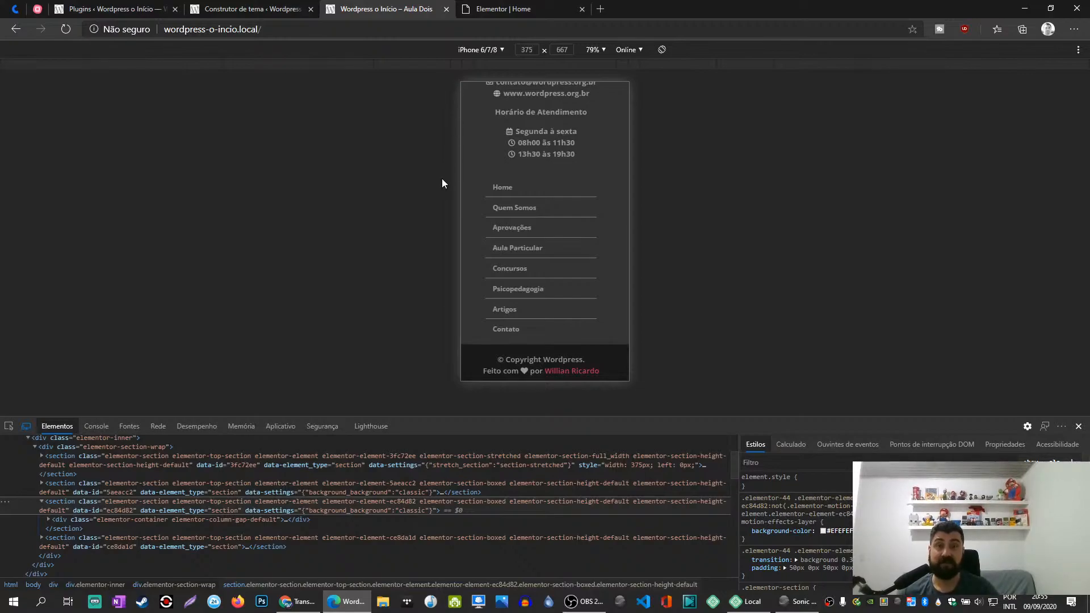
scroll(442, 178, up, 2)
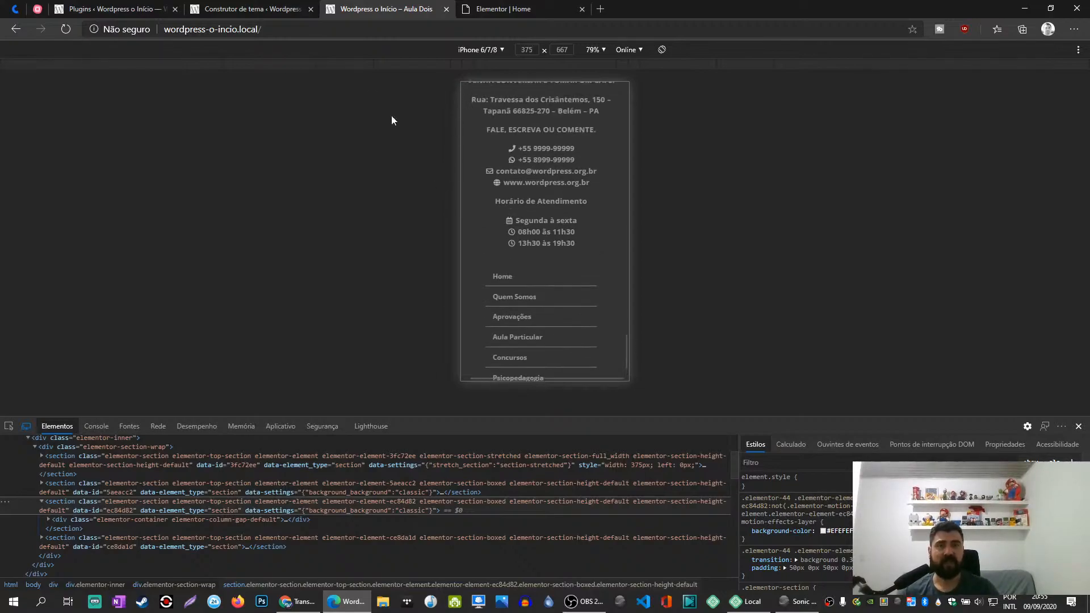
click(249, 7)
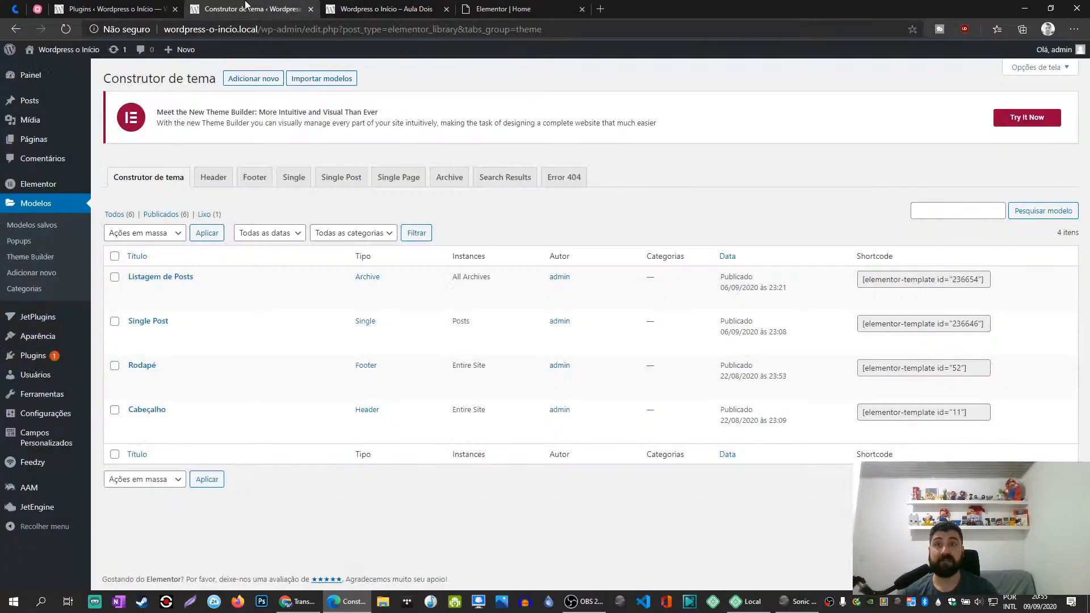
click(350, 7)
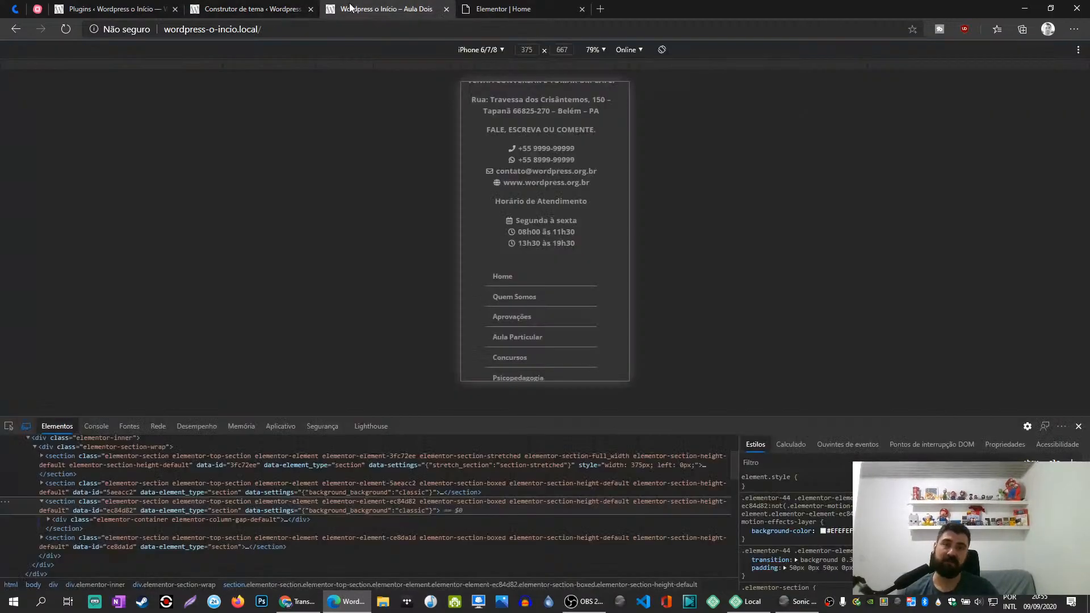
- Close the developer tools and open the "Reprehenderit aperiam nulla non" post from Últimas Notícias in a new tab
click(1078, 426)
scroll(596, 285, up, 4)
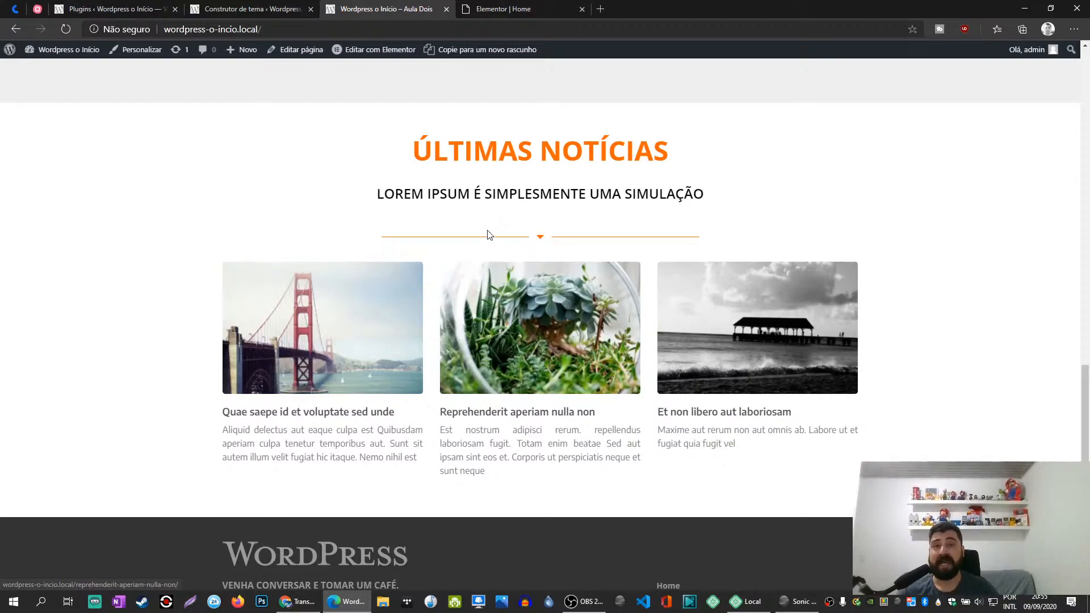
middle_click(539, 318)
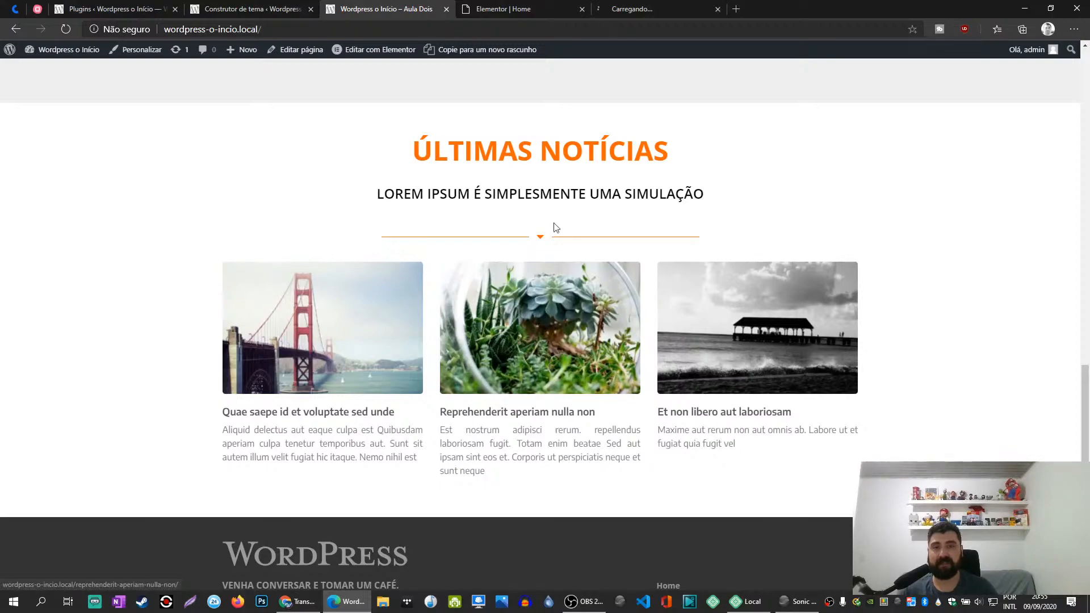
click(622, 7)
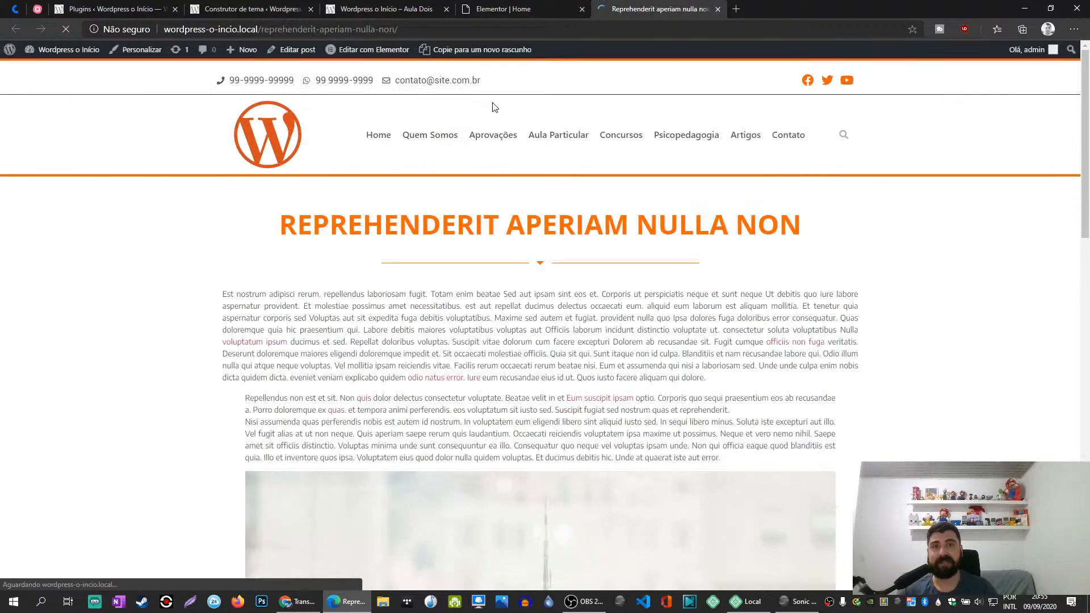
- Open the Single Post template in Elementor in a new tab and return to the post to review its content
mouse_move(359, 46)
middle_click(375, 113)
click(764, 13)
click(648, 11)
scroll(532, 329, down, 6)
scroll(468, 259, up, 2)
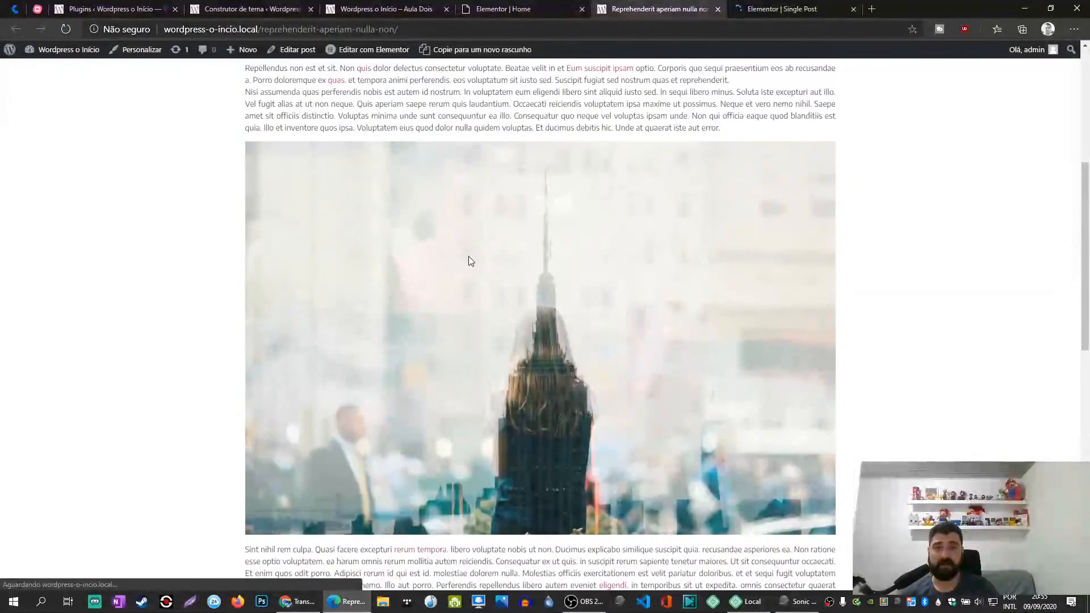
- Open the "Reprehenderit aperiam nulla non" post for editing and bring up its featured image's attachment details
click(289, 55)
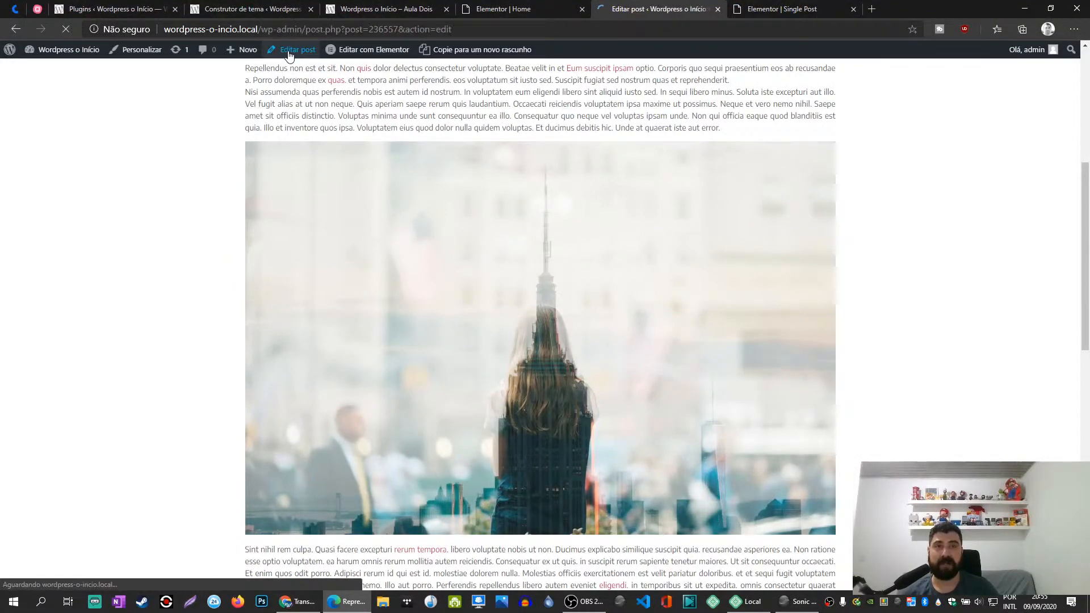
scroll(924, 429, down, 2)
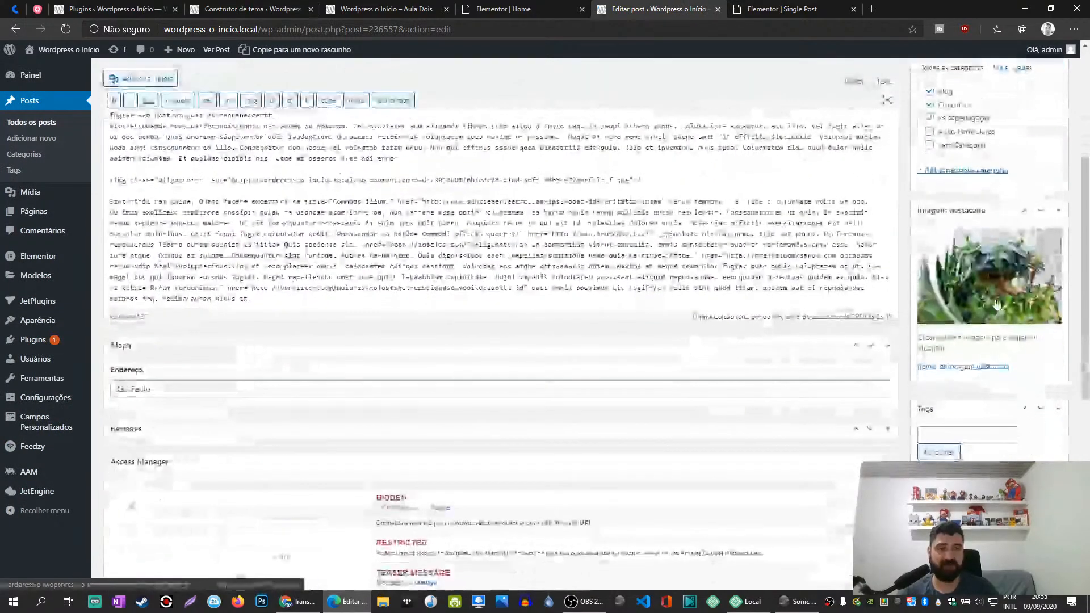
click(960, 358)
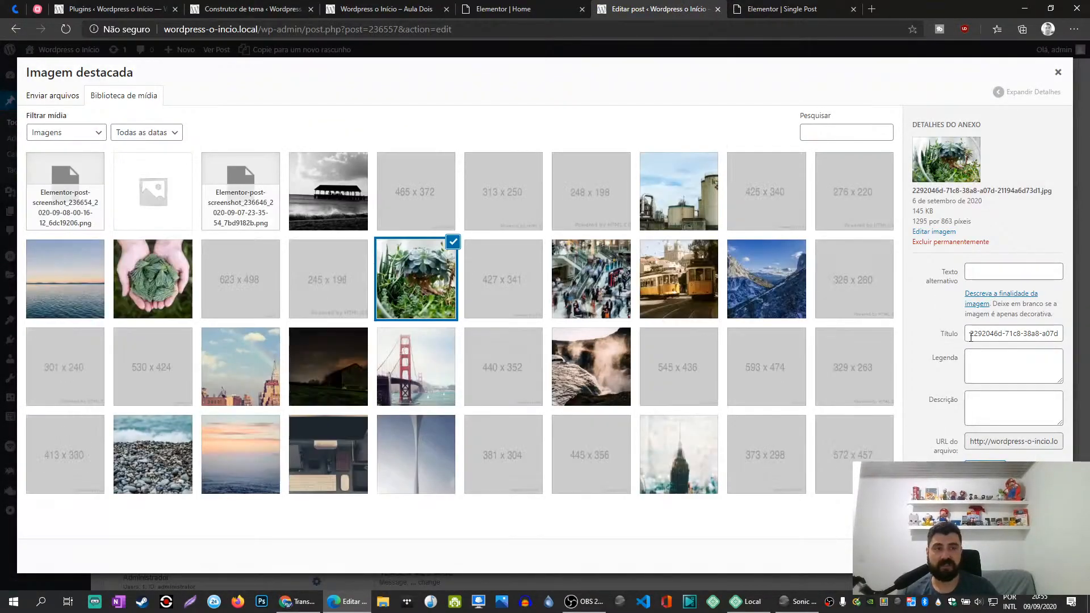
- Give the featured image the title "Título", caption "Legenda" and description "Descrição", and confirm it as the post's featured image
click(996, 372)
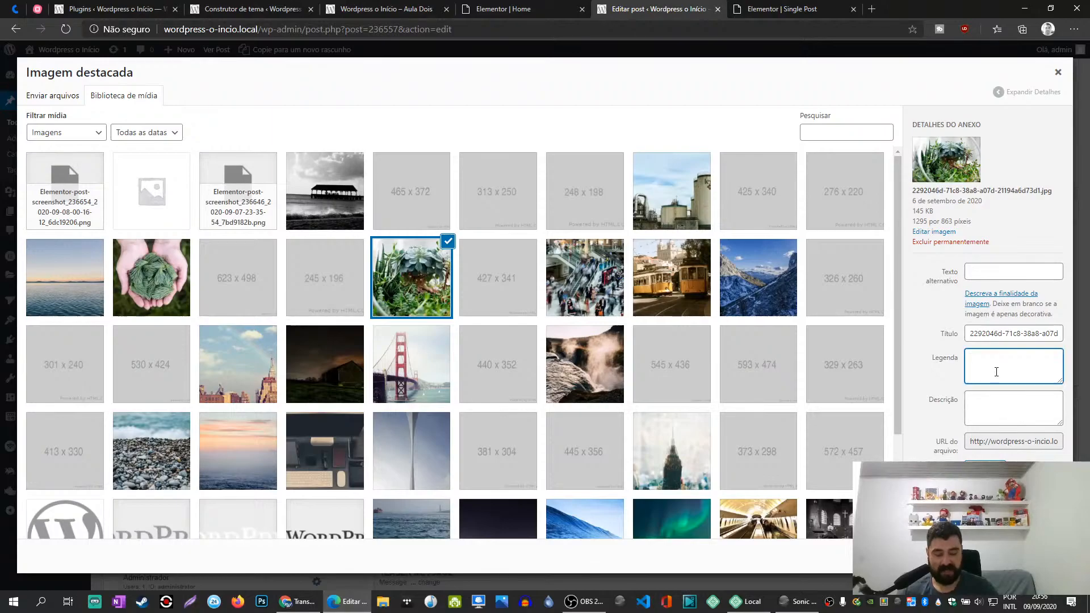
key(Tab)
text(Desc)
key(shift+Tab)
key(shift+Tab)
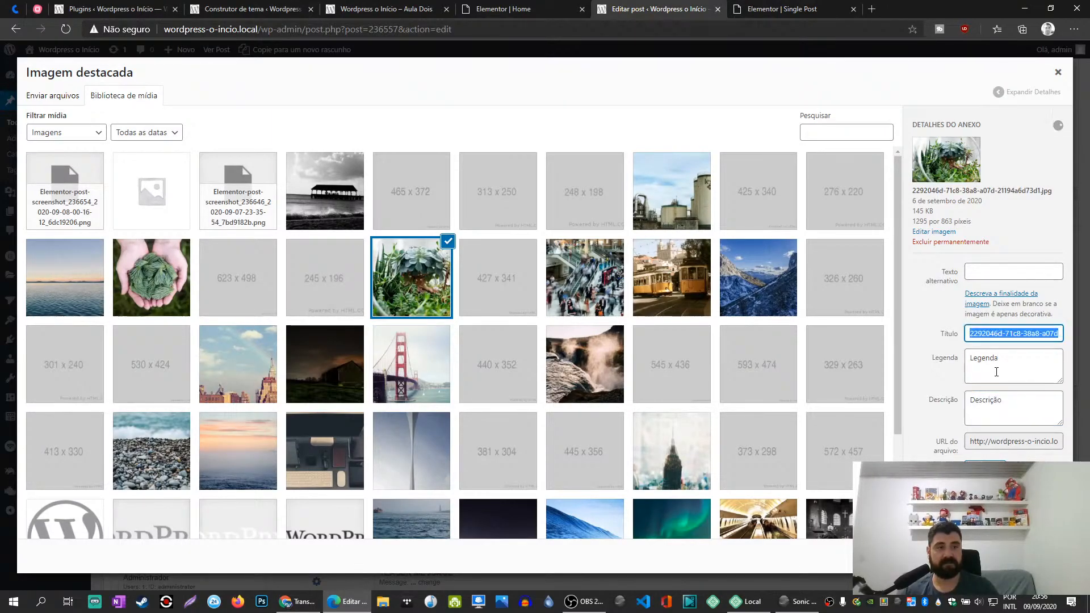
text(Título)
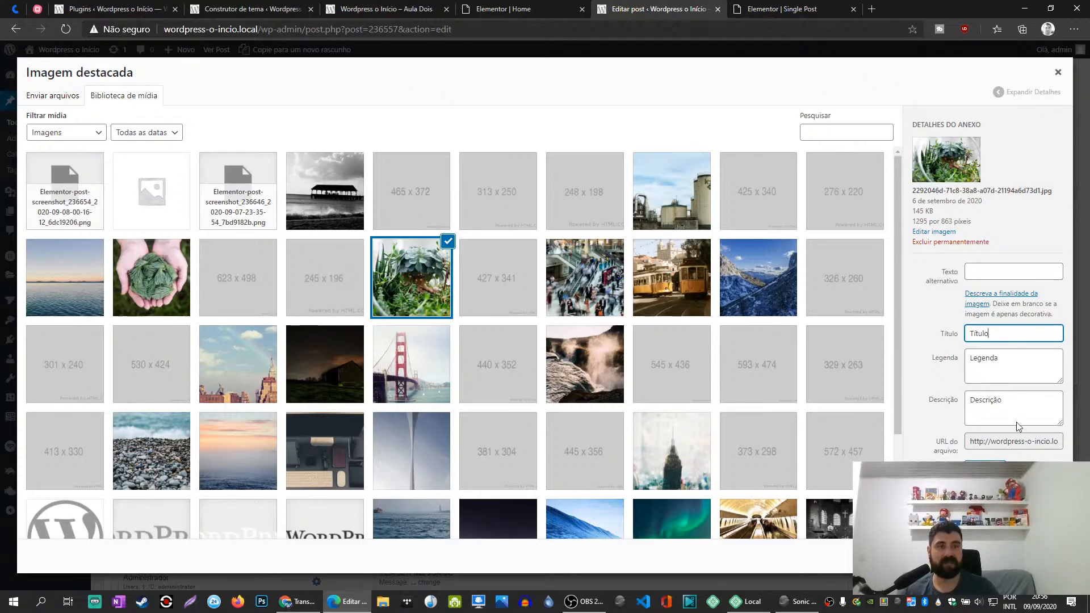
click(1013, 556)
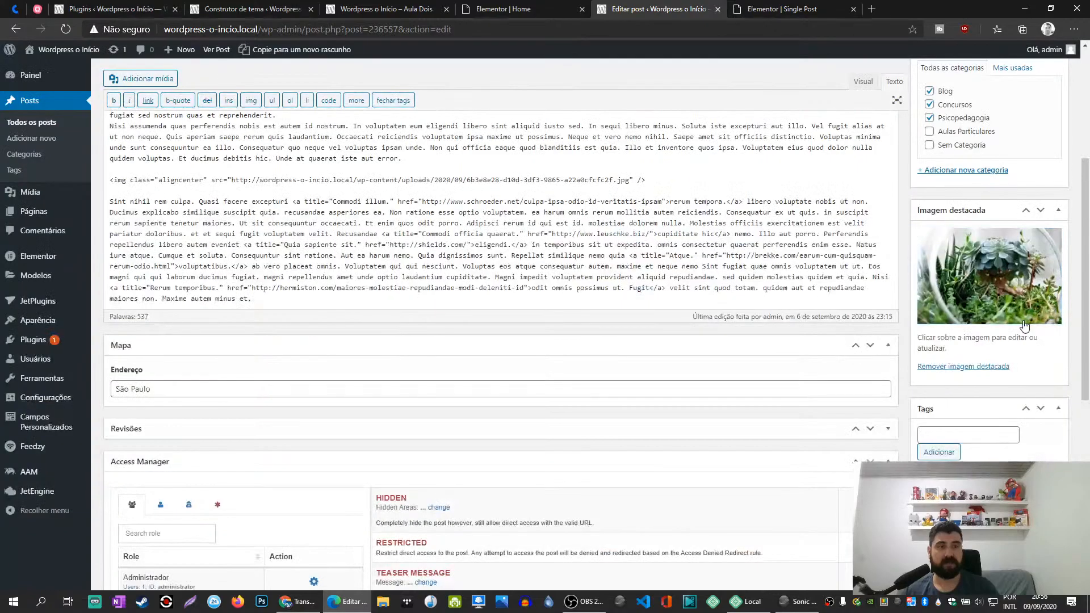
- Update the post and review its published page from its permalink
scroll(1031, 283, up, 5)
click(1040, 257)
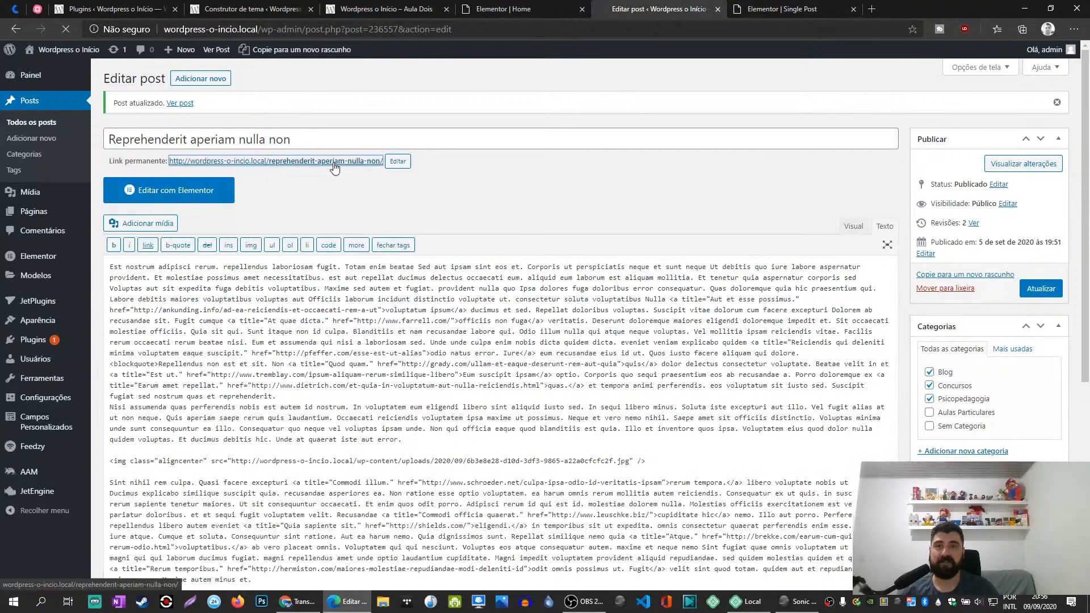
click(334, 163)
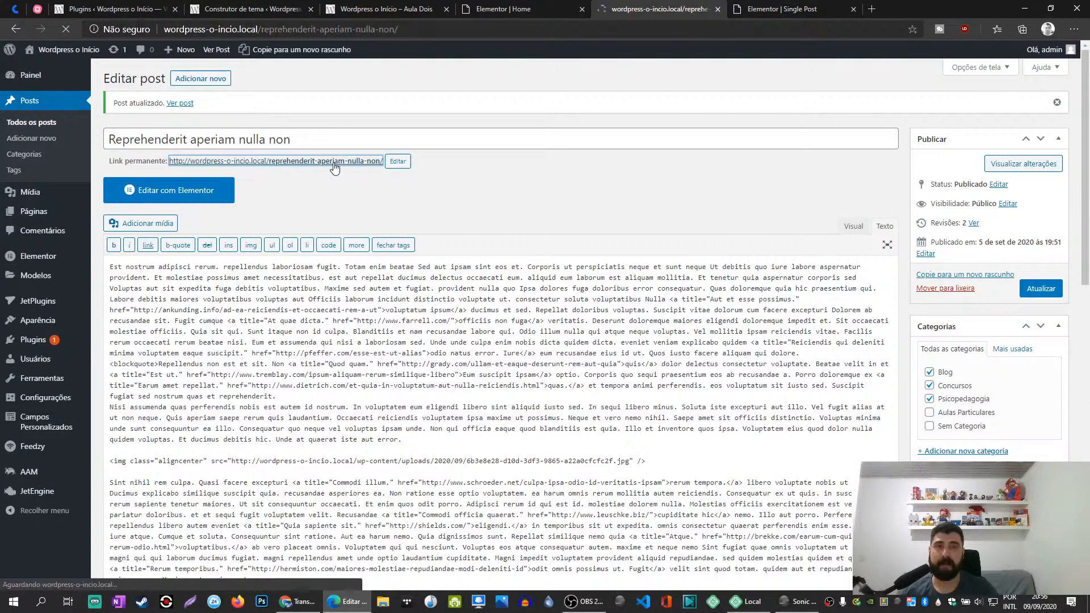
scroll(336, 199, down, 10)
scroll(336, 196, up, 7)
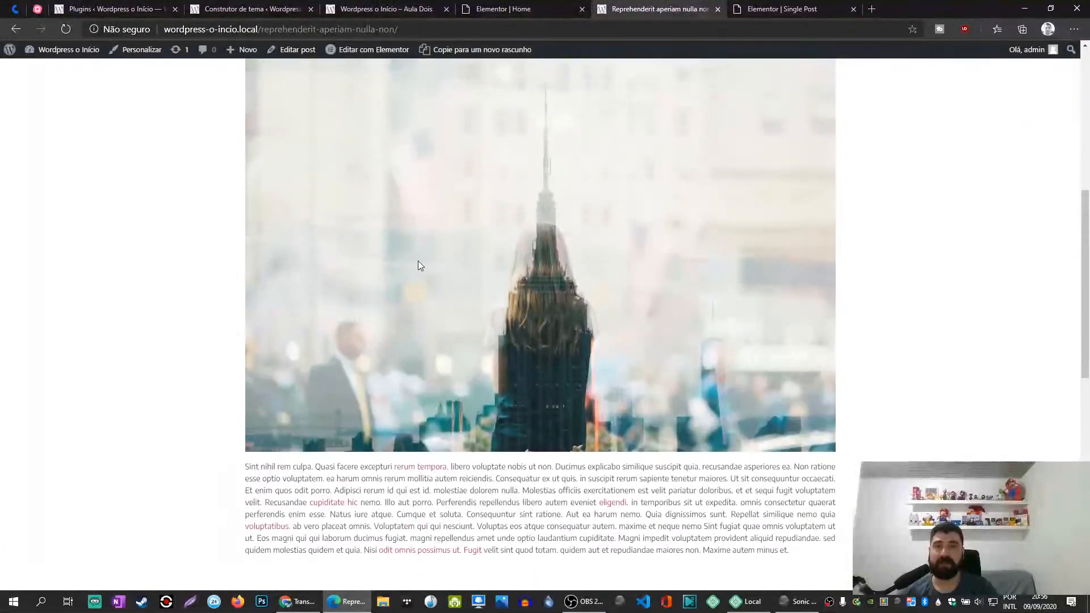
scroll(416, 285, down, 6)
scroll(454, 318, up, 6)
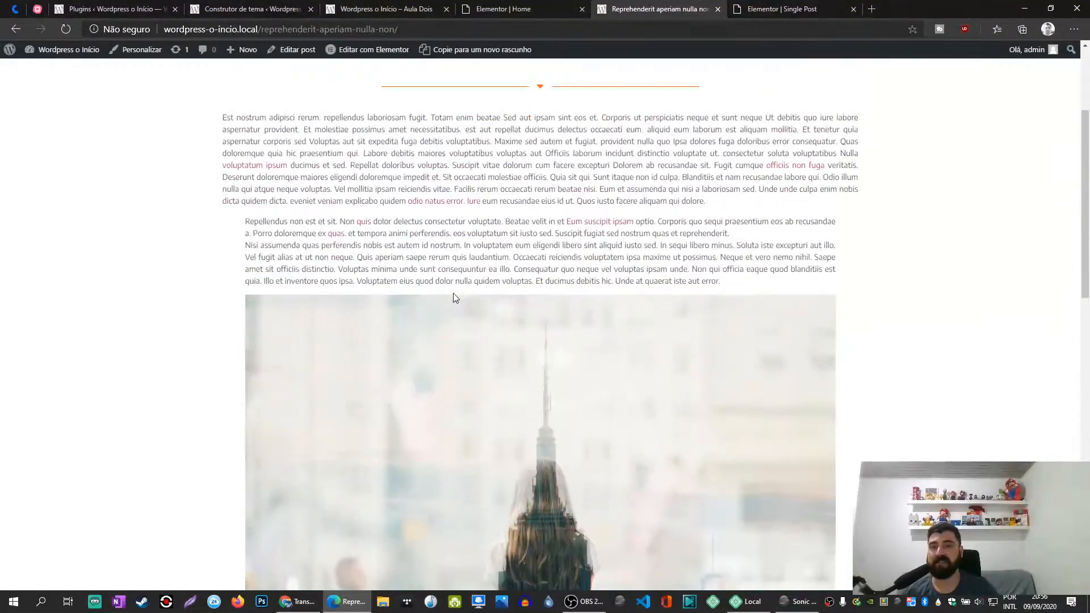
- Look over the published post's content, then switch to the Single Post template and examine its layout
scroll(549, 307, down, 3)
scroll(555, 278, up, 2)
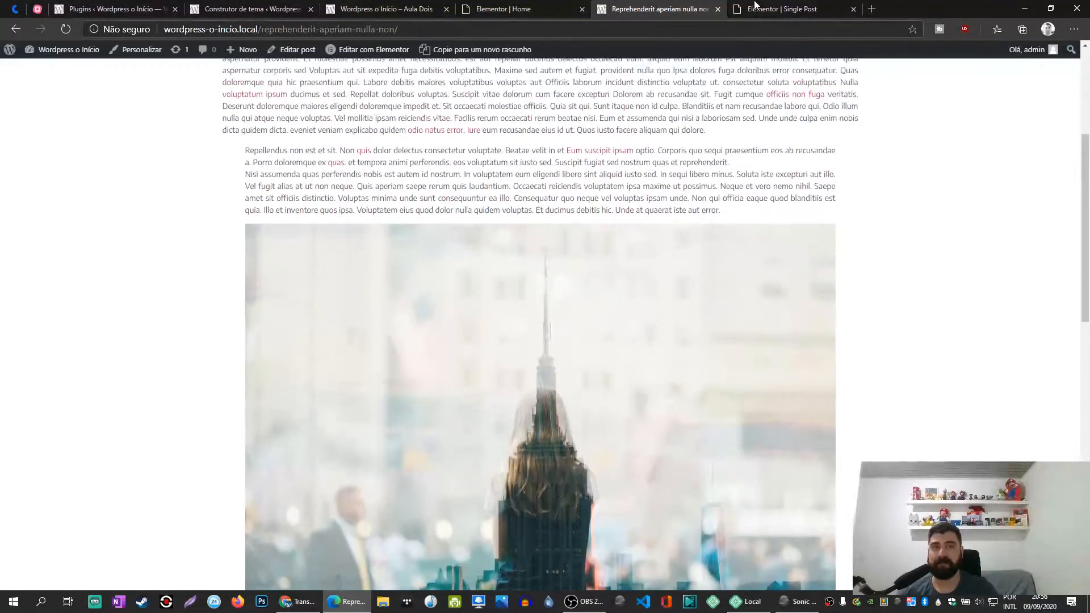
click(784, 9)
scroll(643, 333, down, 3)
scroll(644, 333, down, 4)
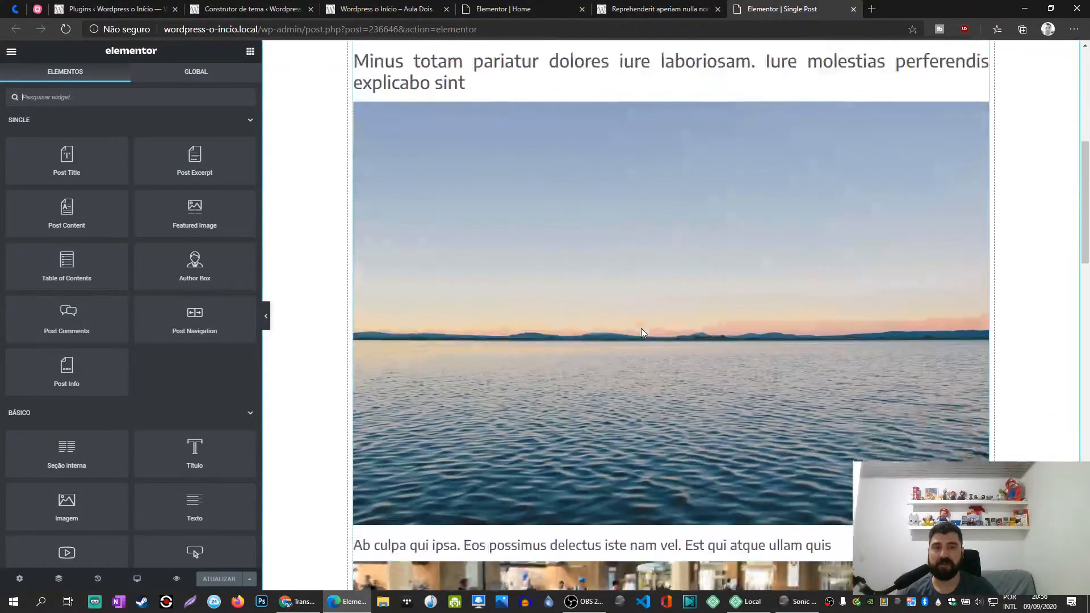
scroll(901, 196, up, 5)
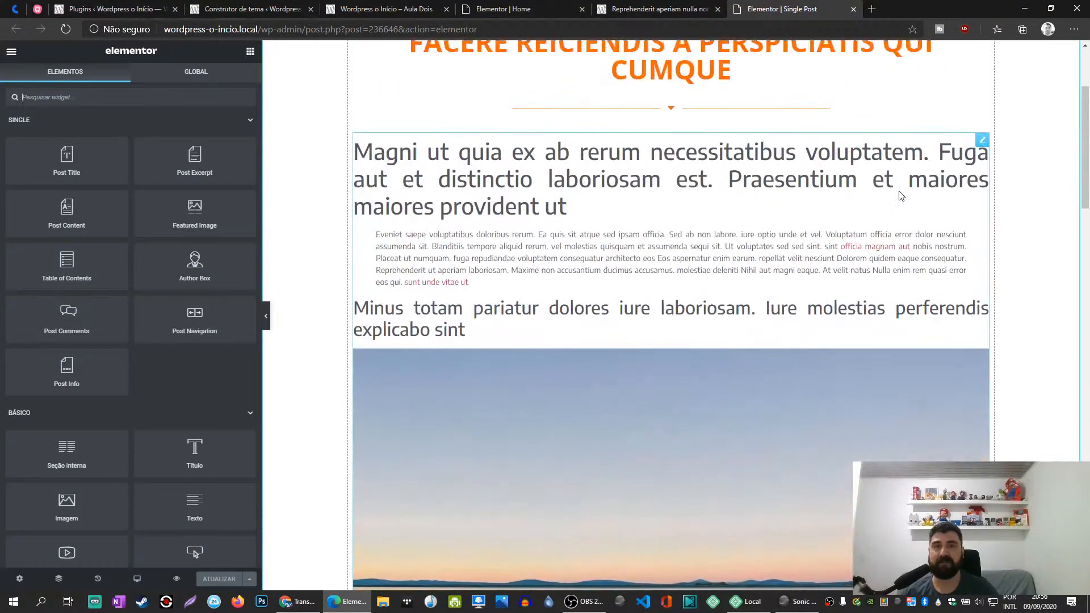
scroll(900, 191, up, 3)
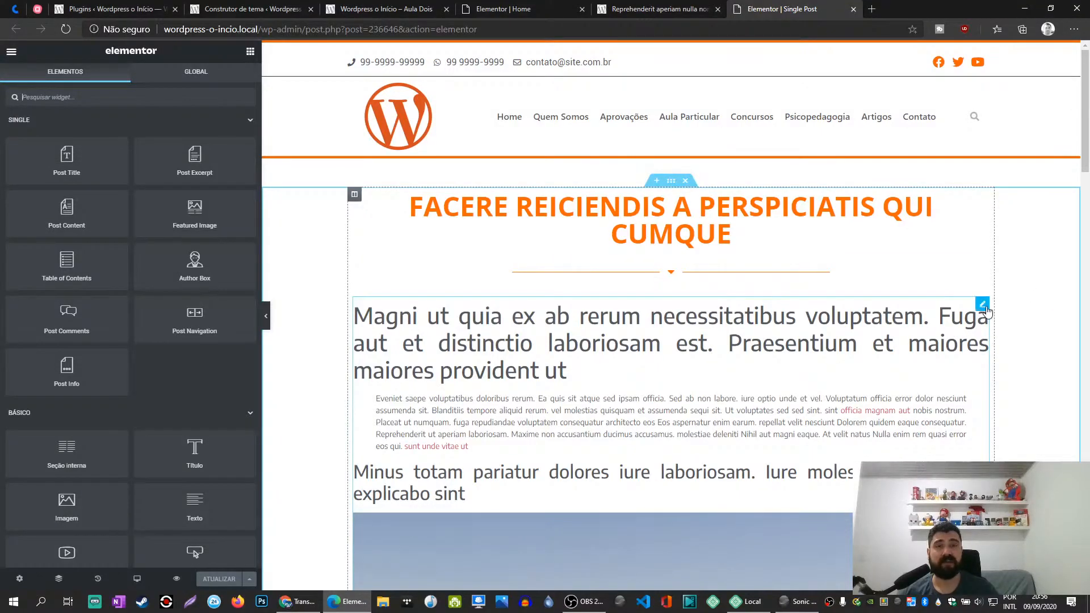
- Open the Post Content widget's style settings and examine how the template's text and images are laid out
click(983, 305)
scroll(914, 295, down, 10)
scroll(914, 295, down, 5)
scroll(915, 295, up, 15)
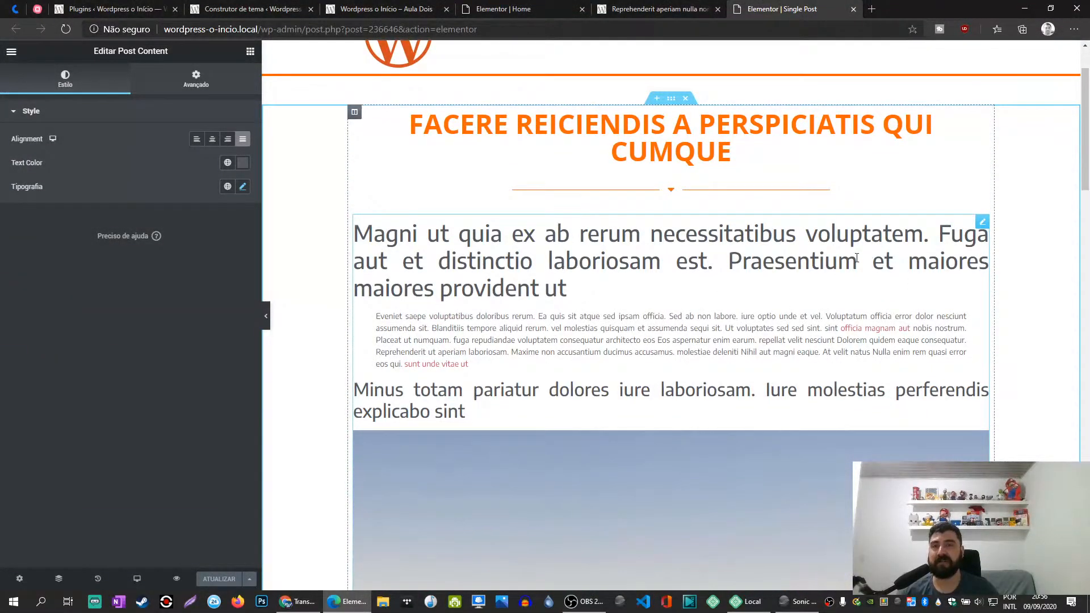
scroll(869, 255, down, 12)
scroll(567, 320, up, 7)
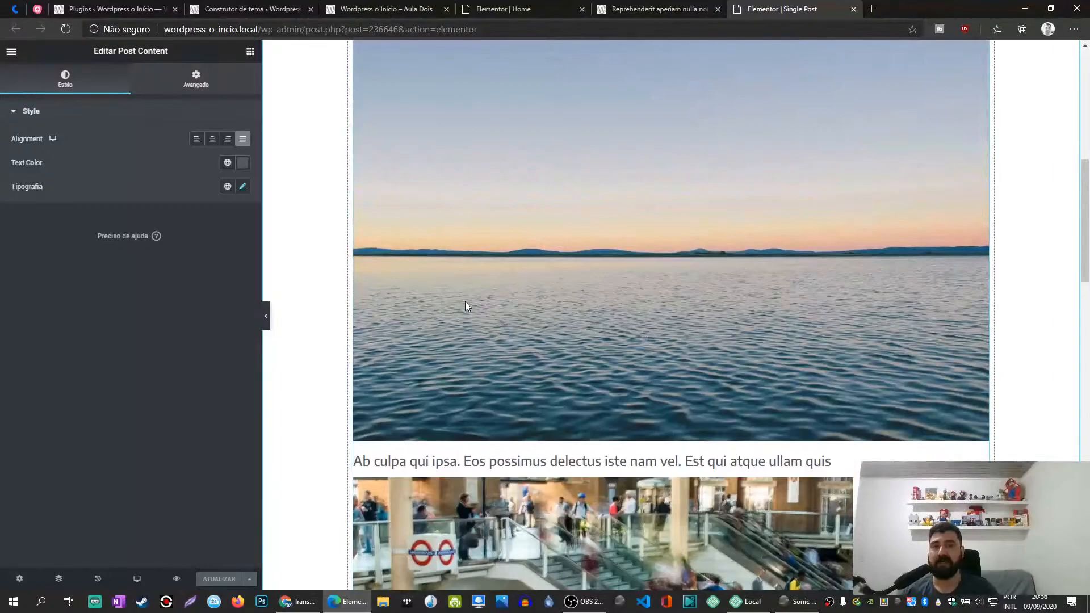
scroll(465, 307, up, 8)
scroll(487, 301, down, 3)
scroll(486, 302, up, 4)
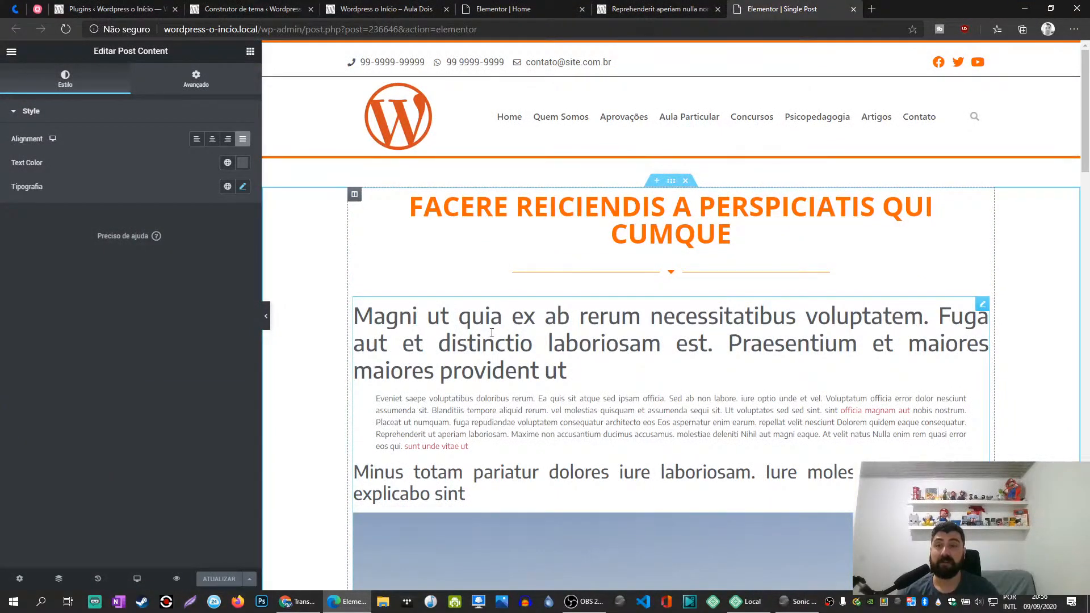
- Insert an Image widget between the title divider and the post content, using the dynamic Featured Image as its source
click(250, 51)
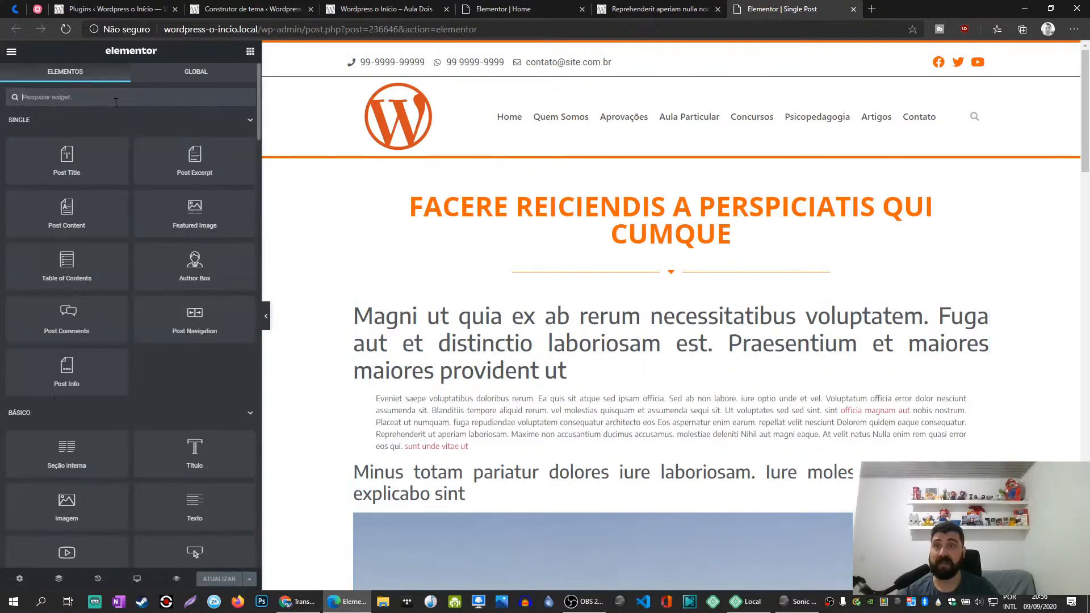
text(ima)
drag(66, 132, 624, 283)
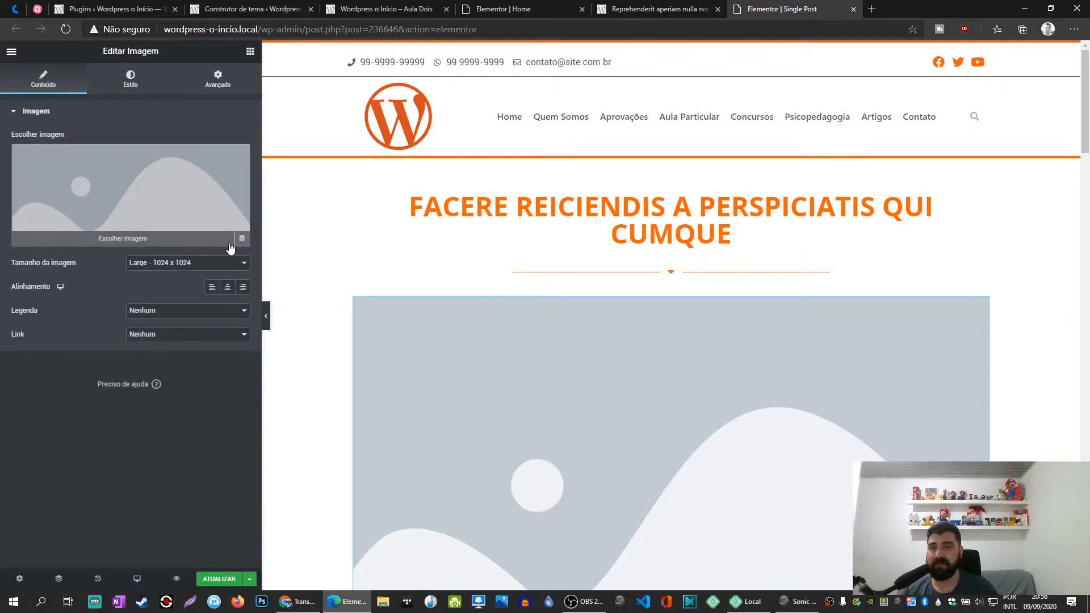
click(242, 241)
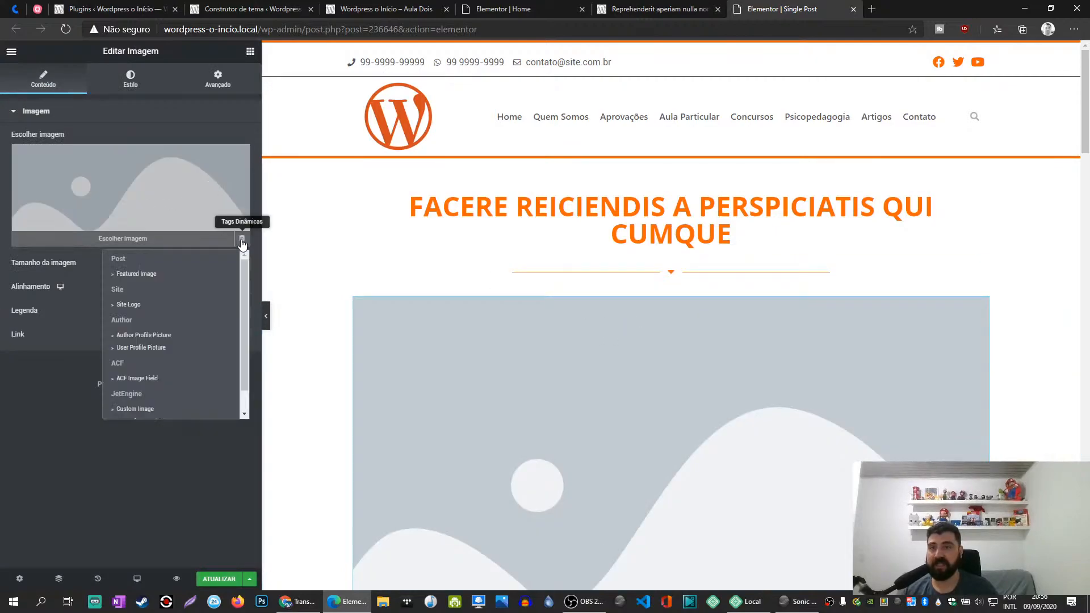
click(139, 278)
scroll(535, 373, down, 3)
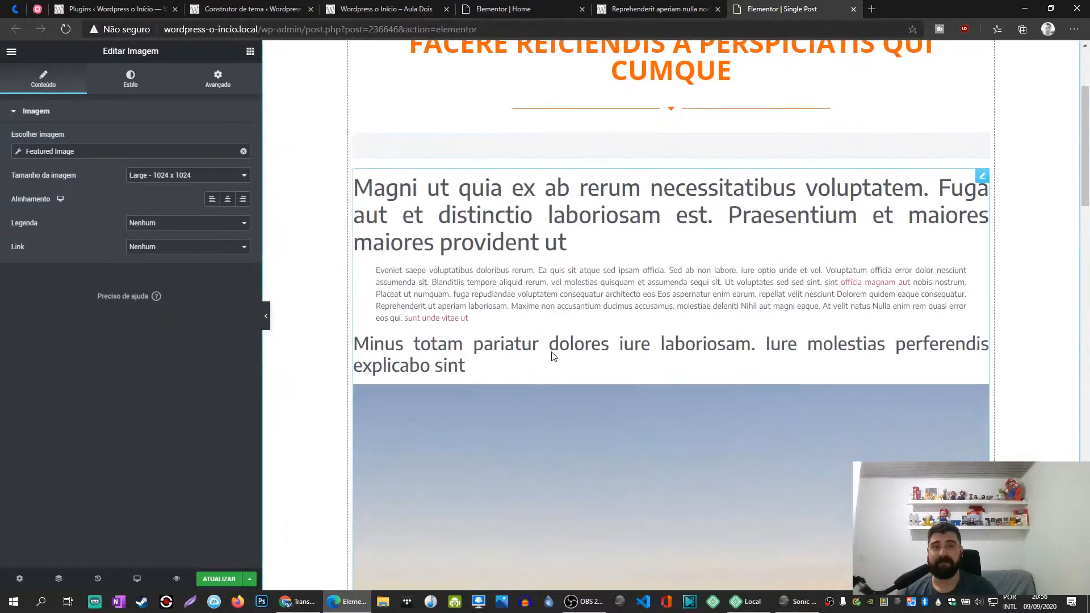
- Give the image a custom caption (Legenda personalizada) that pulls from the dynamic Featured Image Data
click(160, 230)
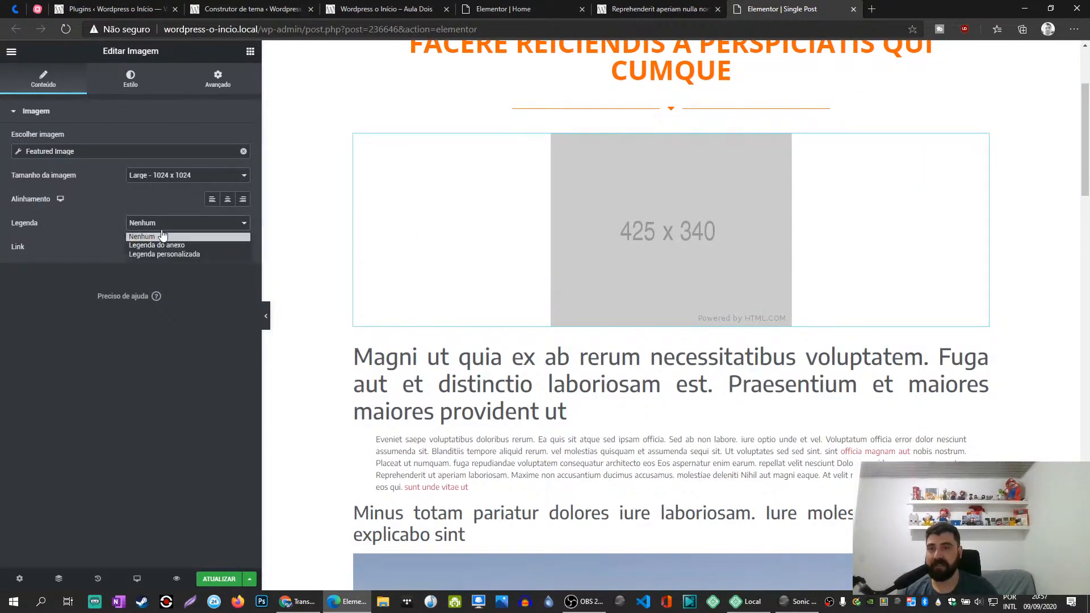
click(143, 254)
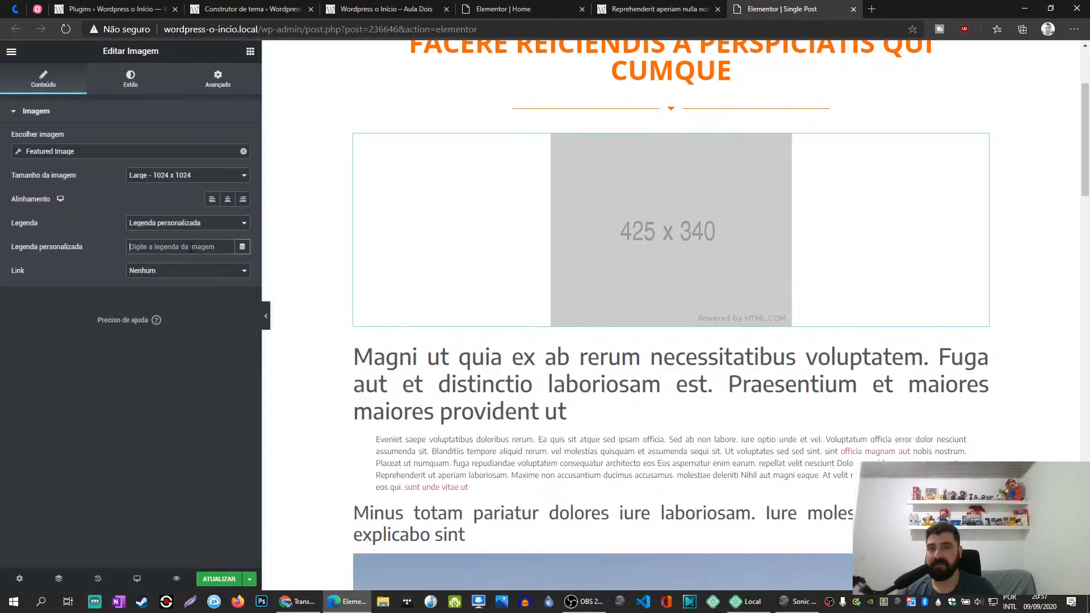
click(242, 246)
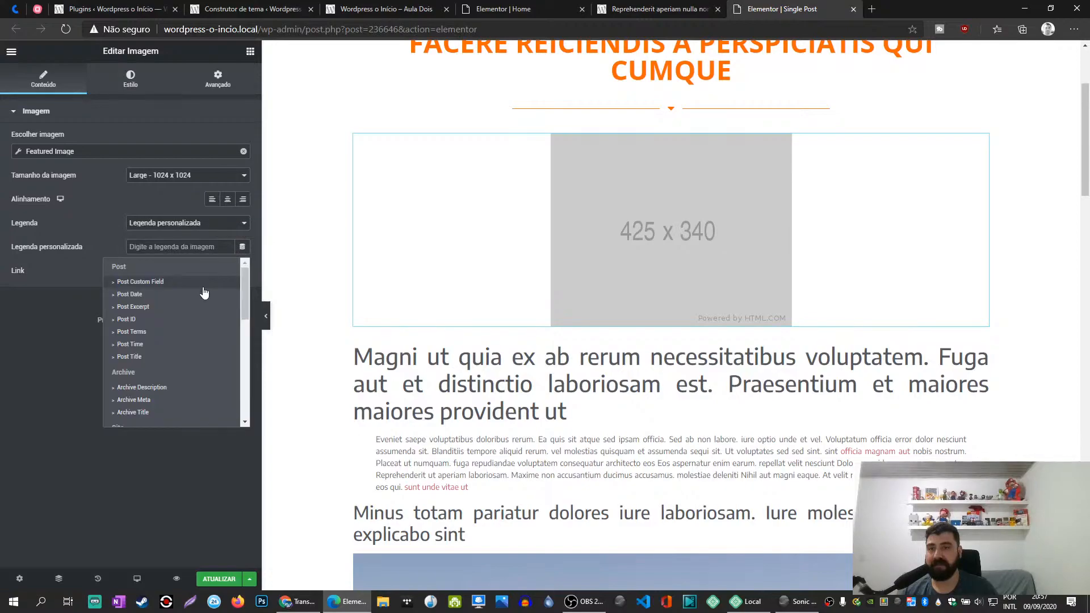
scroll(195, 332, down, 5)
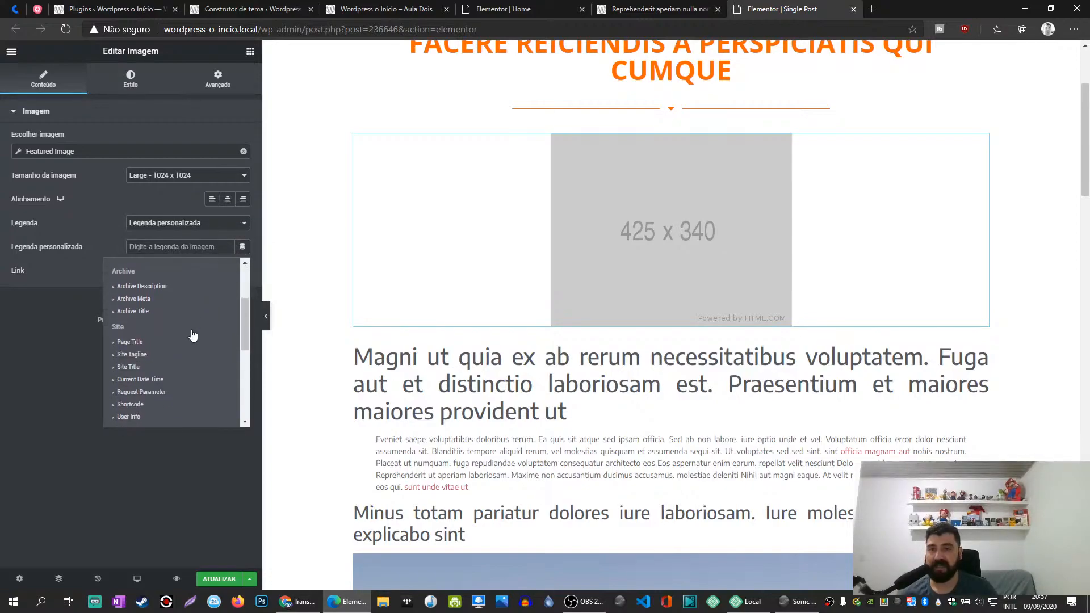
scroll(191, 336, down, 2)
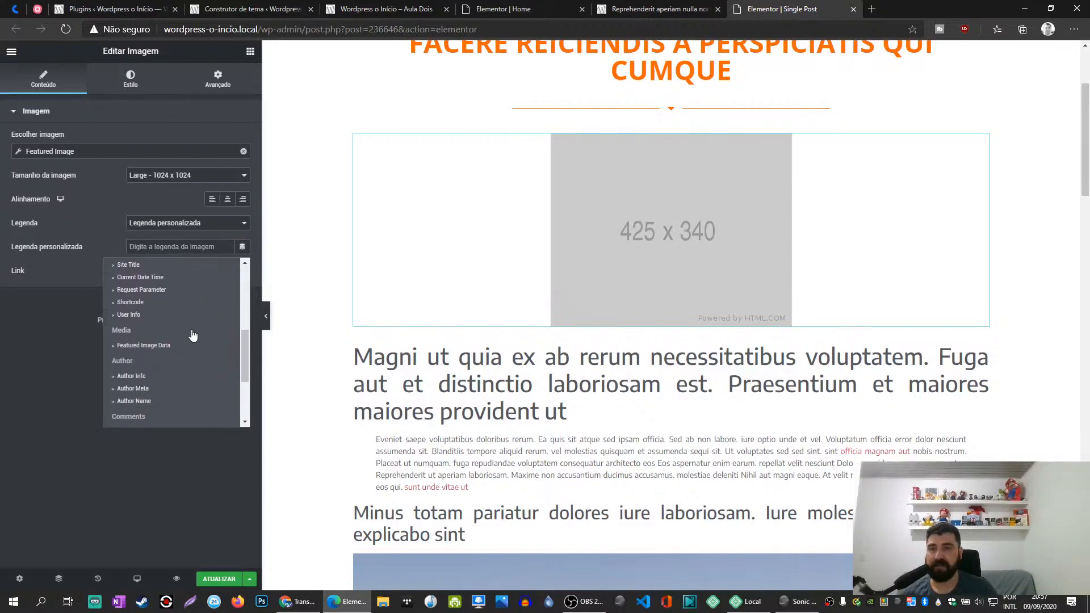
click(162, 348)
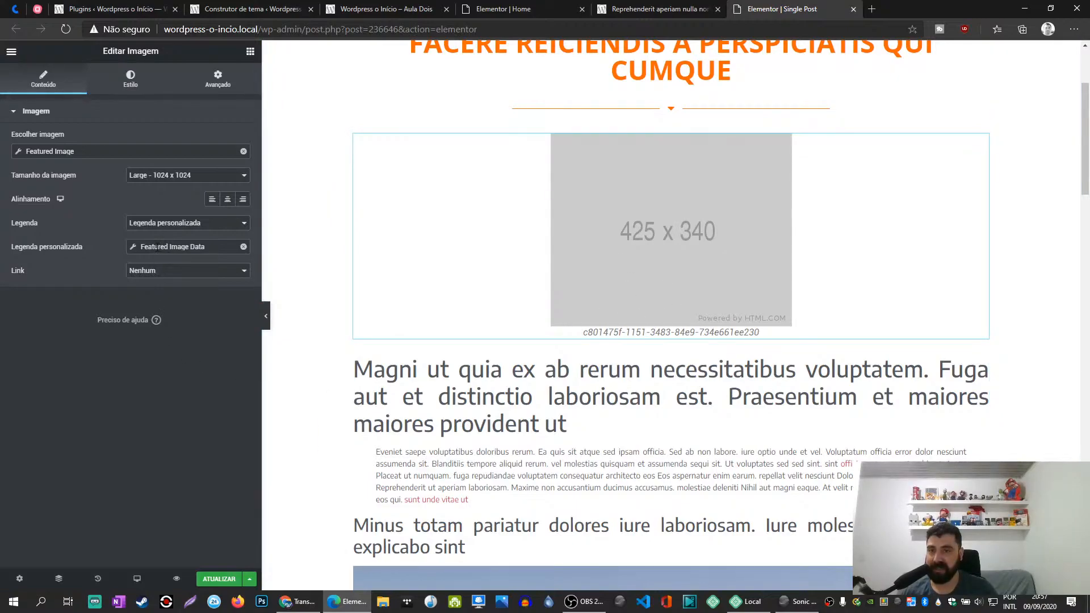
- Try Alt, Caption and Description as the caption's Featured Image Data, and return the data to Title
click(158, 248)
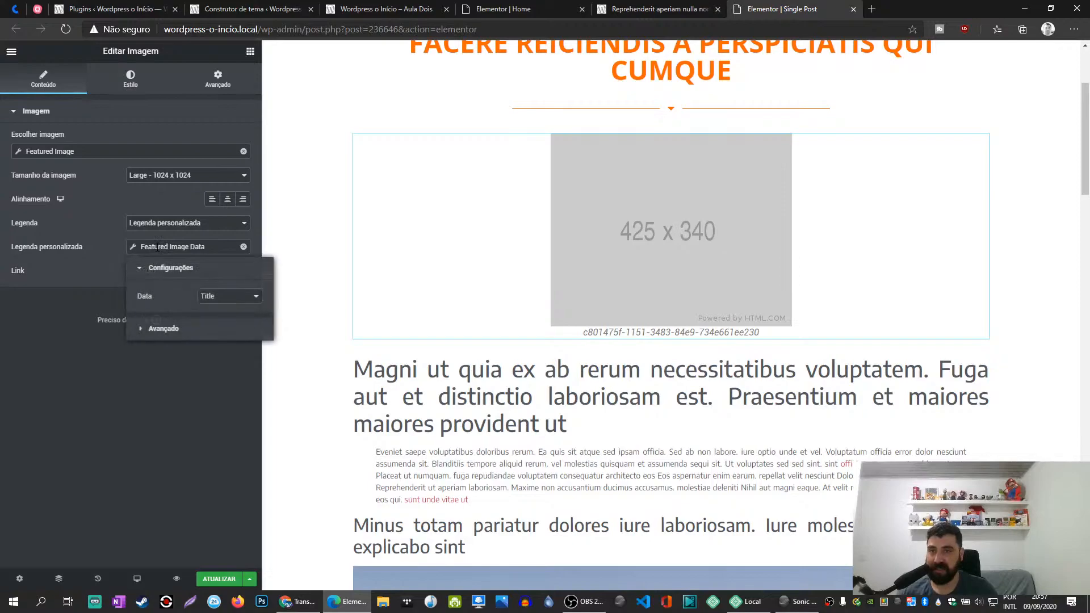
click(210, 298)
click(212, 320)
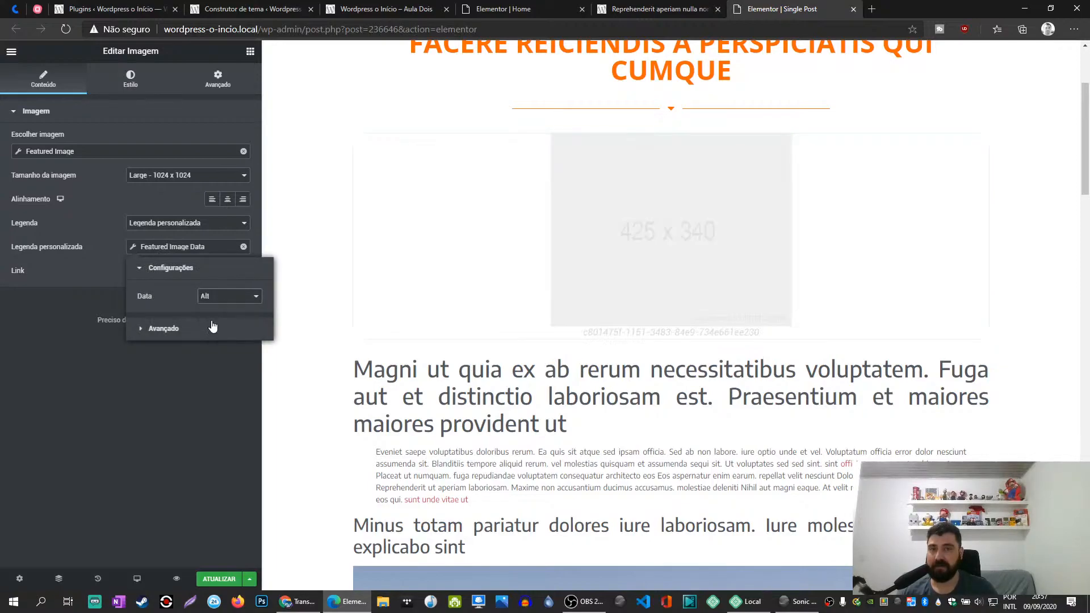
click(221, 298)
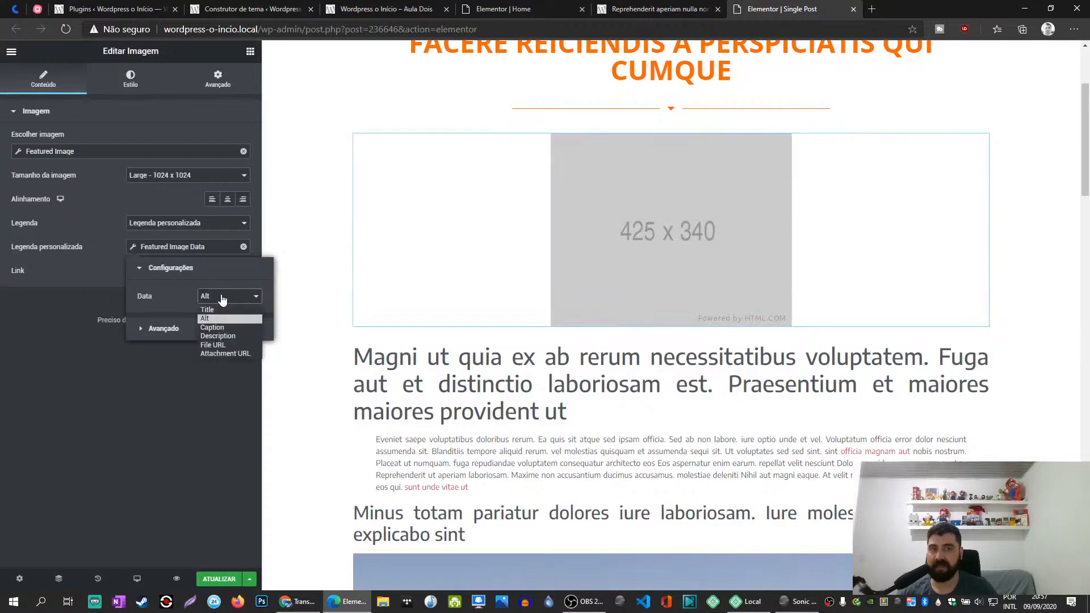
click(224, 328)
click(225, 296)
click(224, 336)
click(225, 297)
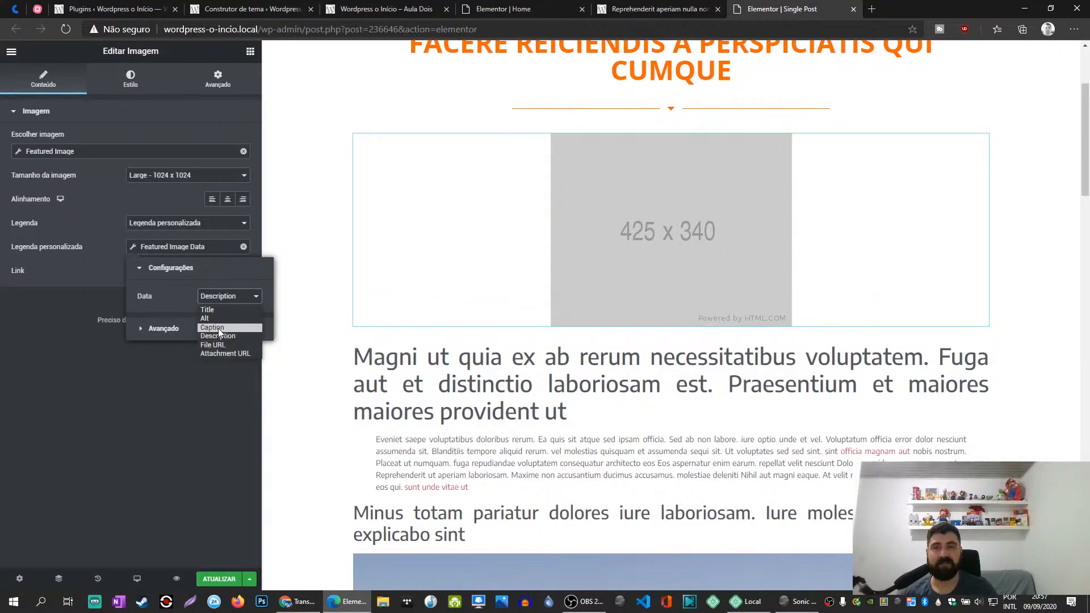
click(216, 311)
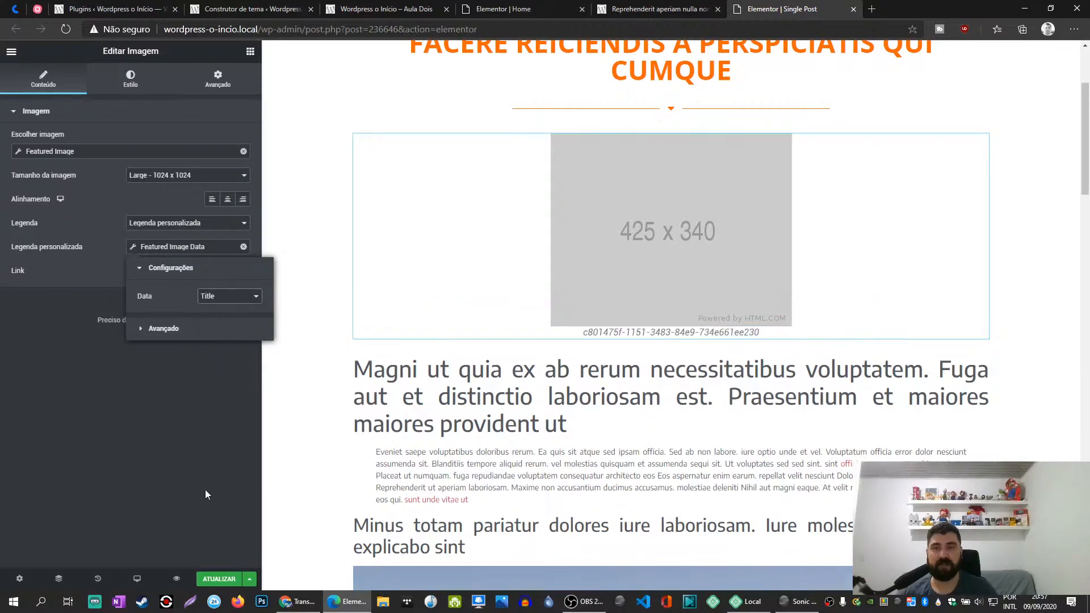
- Update the Single Post template and reload the published post to check its featured image and caption
click(218, 579)
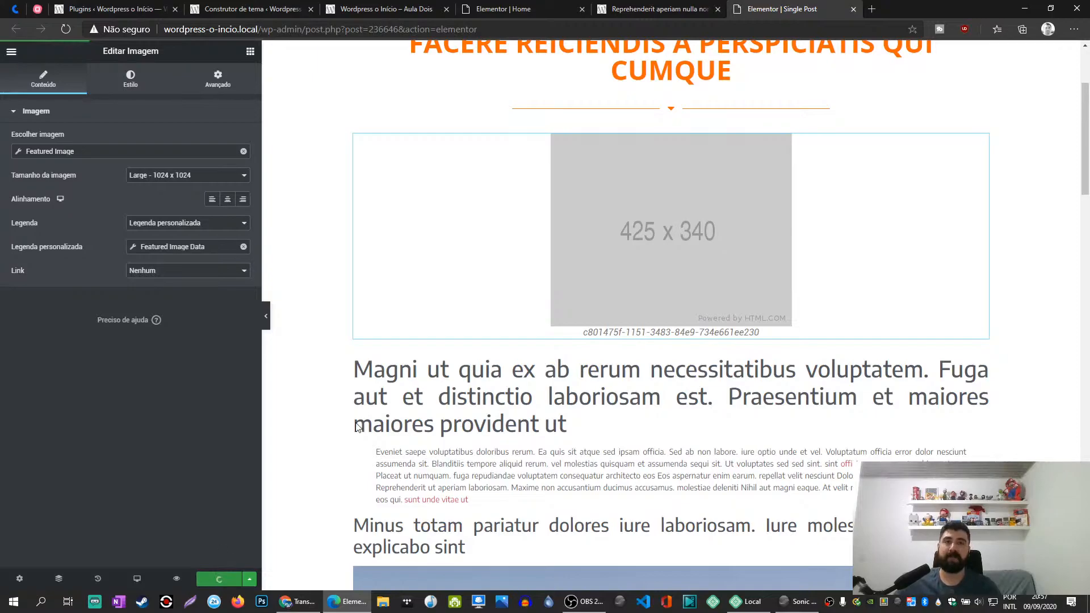
click(650, 7)
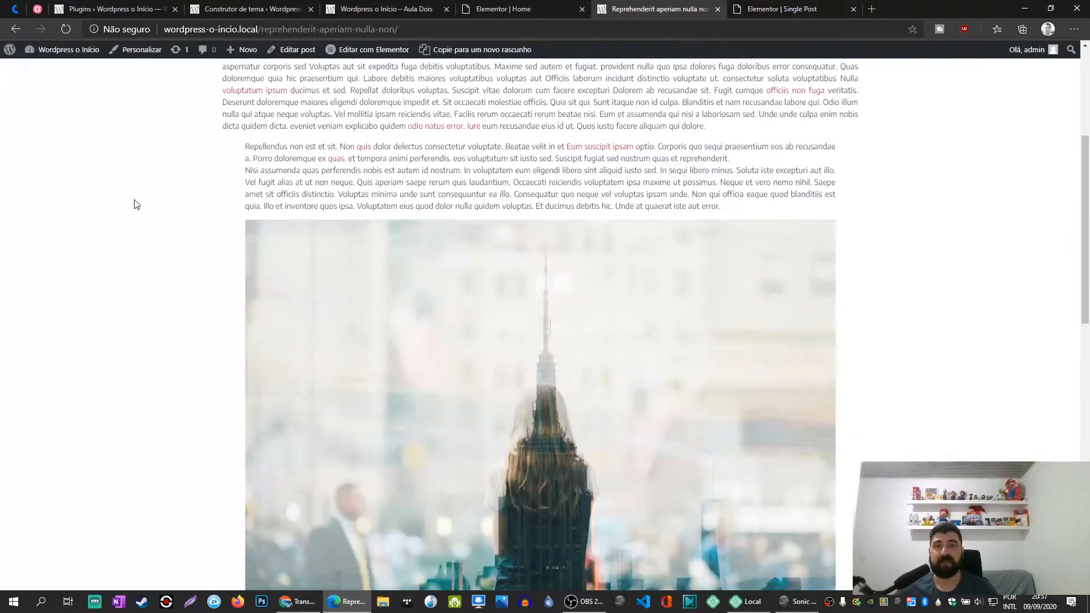
scroll(137, 205, down, 4)
scroll(136, 205, up, 9)
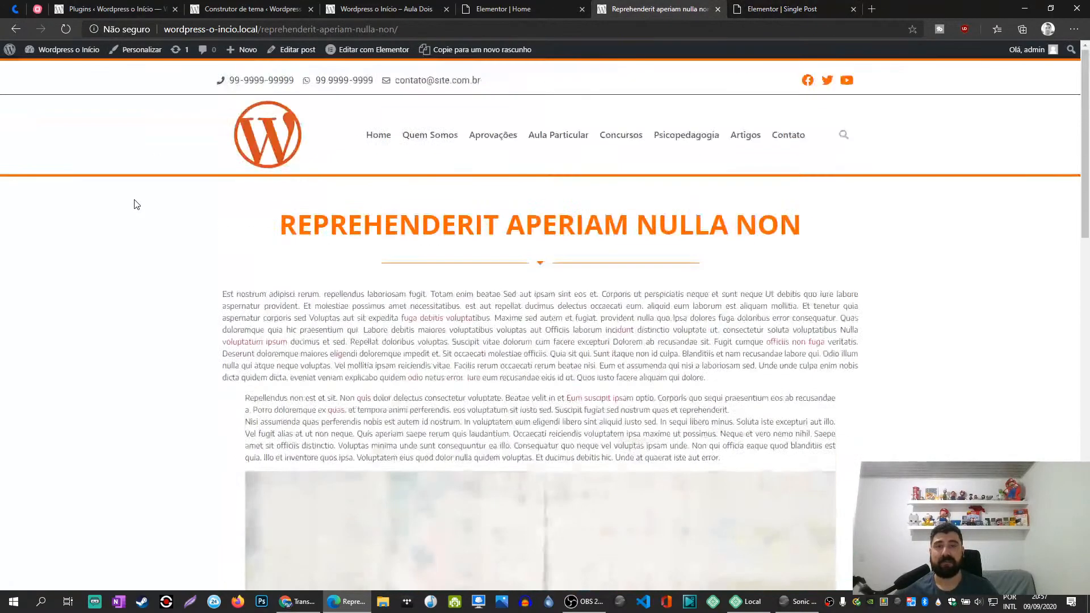
click(66, 29)
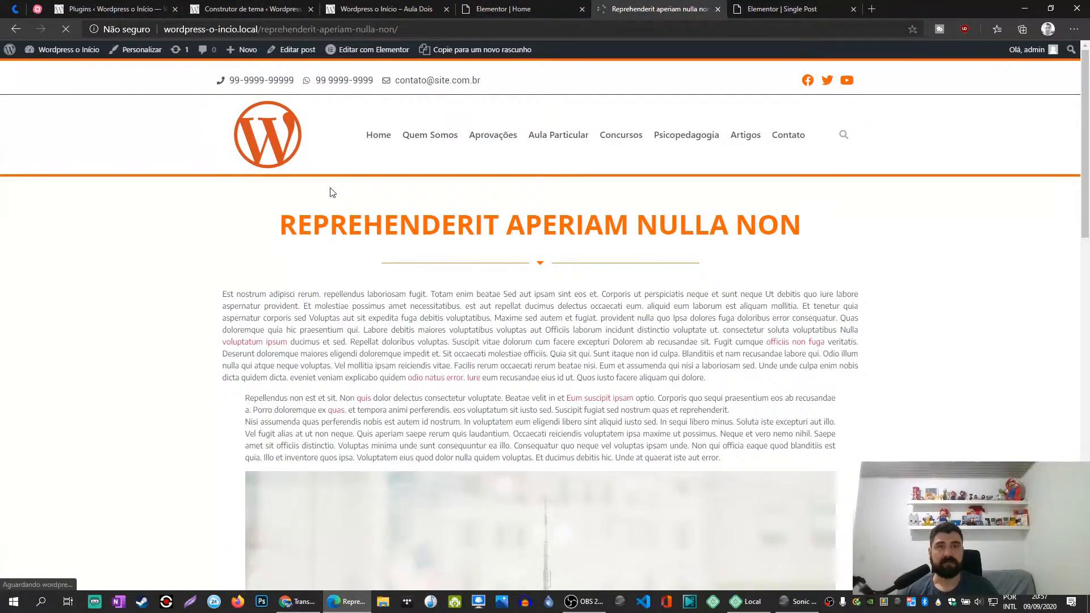
scroll(186, 309, down, 4)
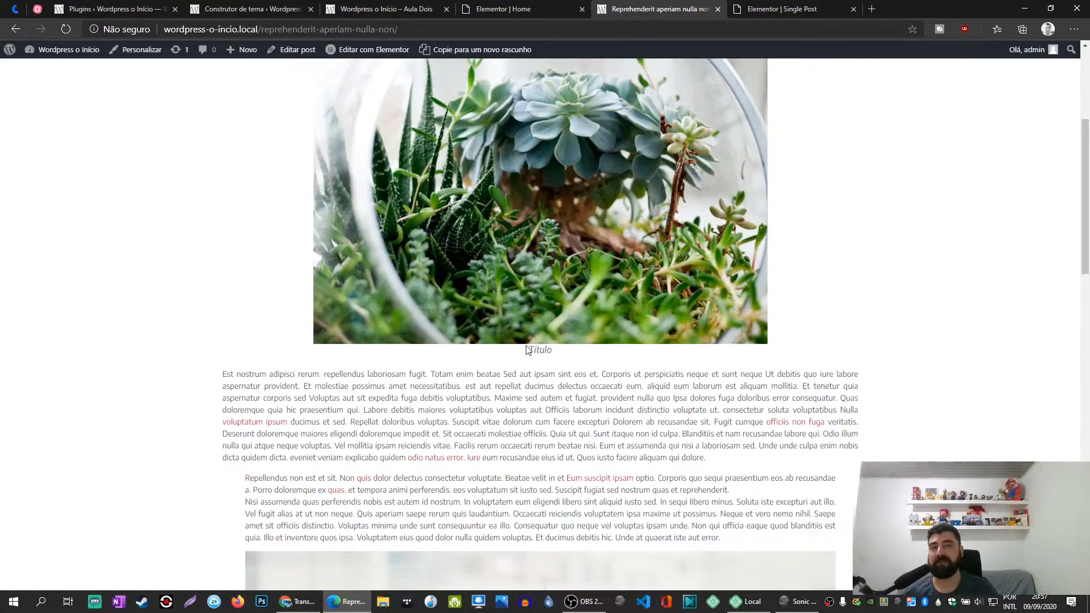
- Set the caption's Featured Image Data to Alt, update the template and reload the published post
click(784, 9)
click(179, 247)
click(219, 296)
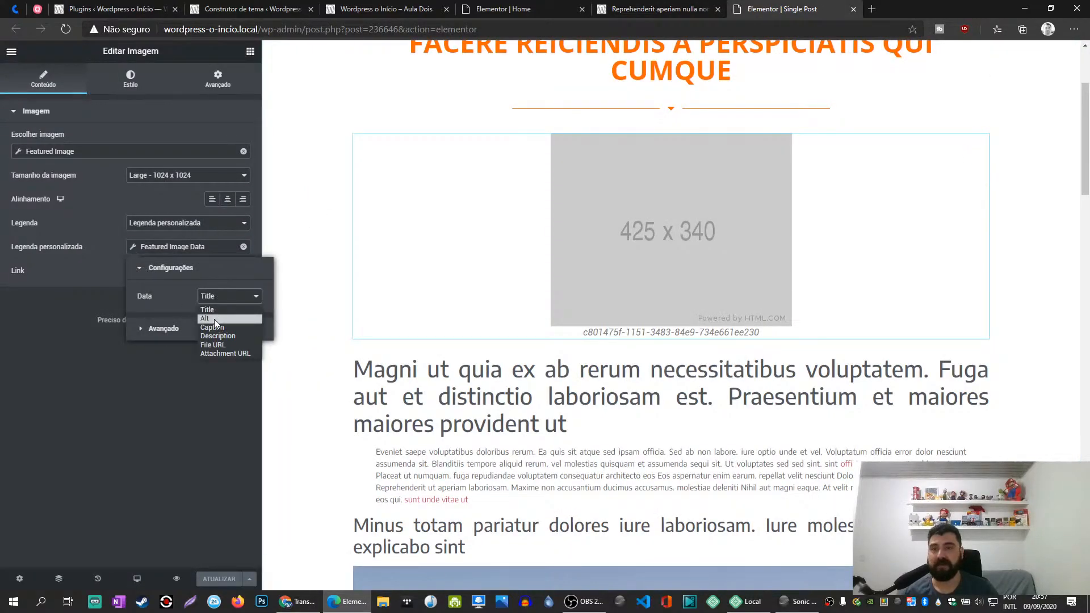
click(213, 320)
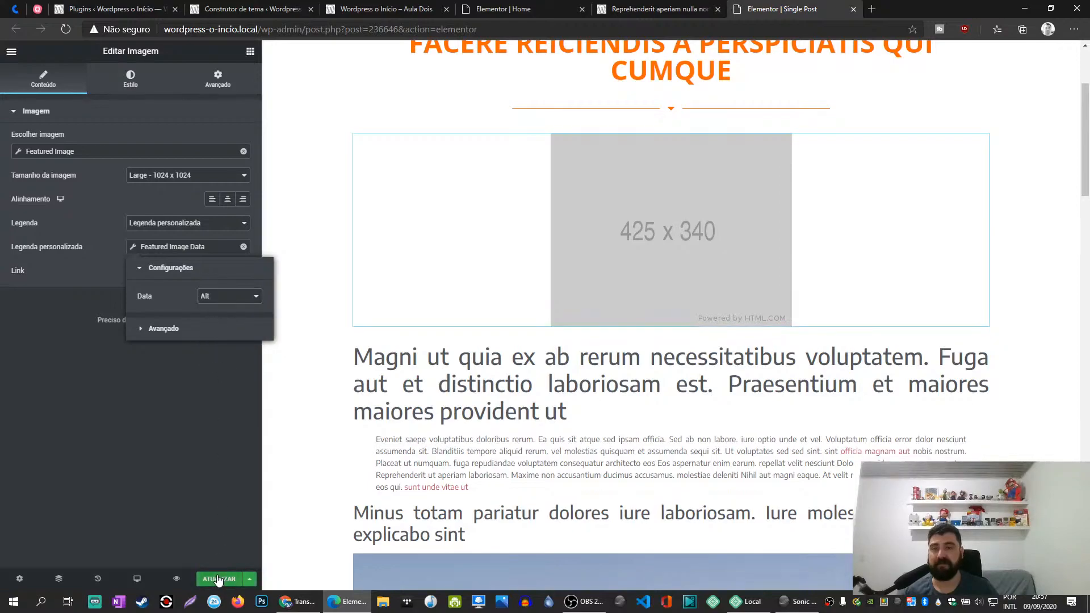
click(343, 444)
click(659, 7)
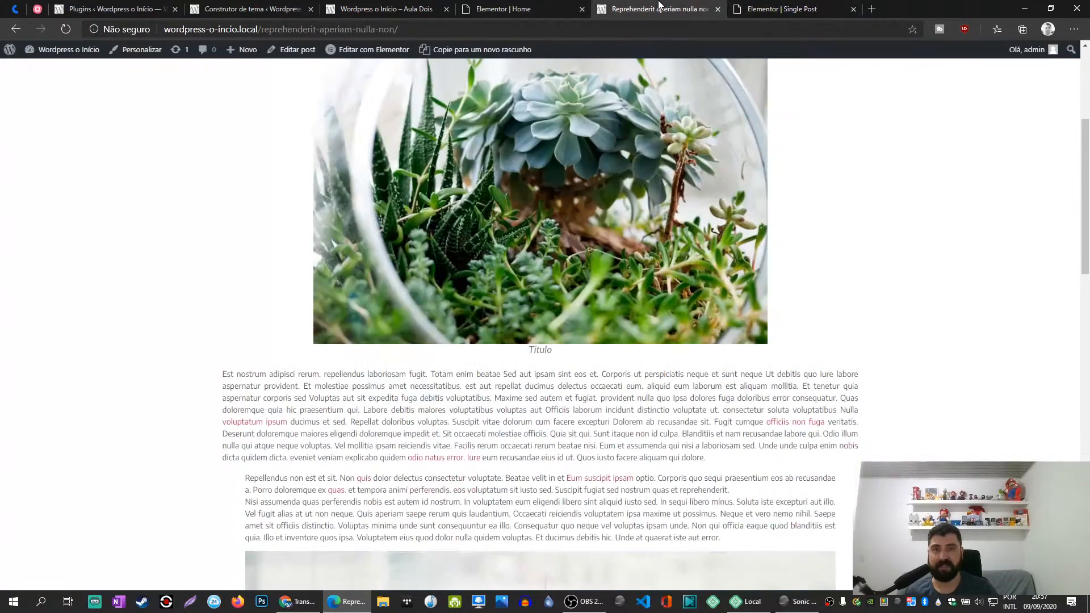
key(F5)
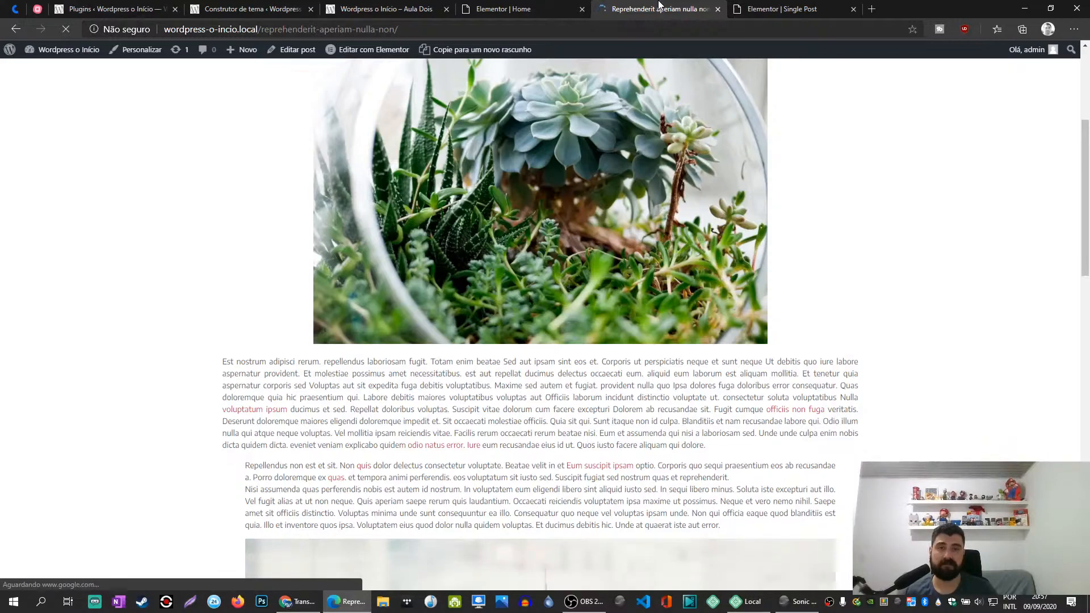
- Close the Home page's Elementor tab and open the "Reprehenderit aperiam nulla non" post for editing in a new tab
click(778, 7)
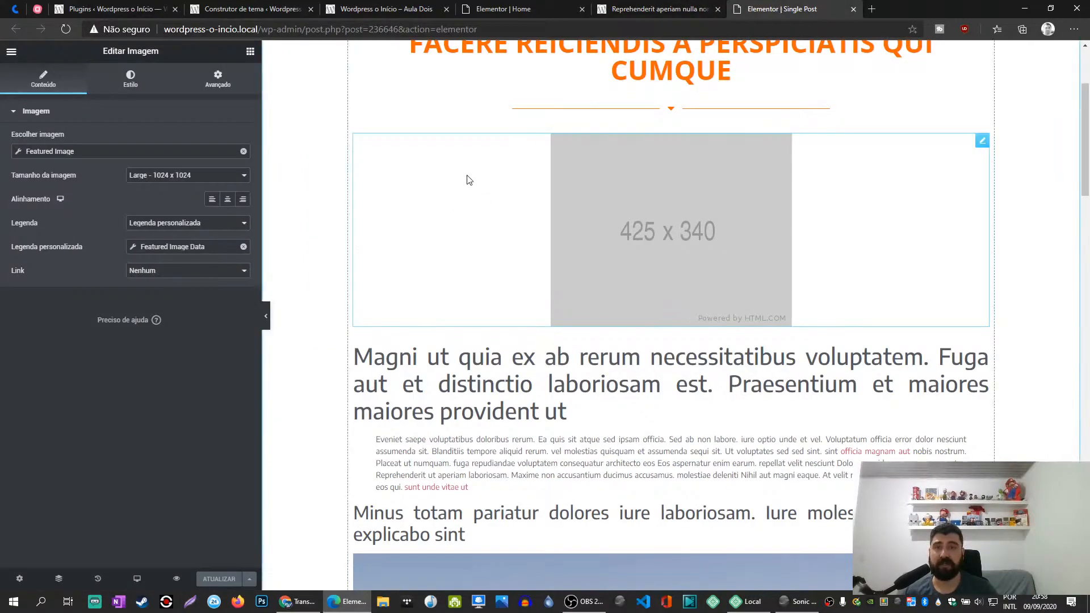
click(498, 8)
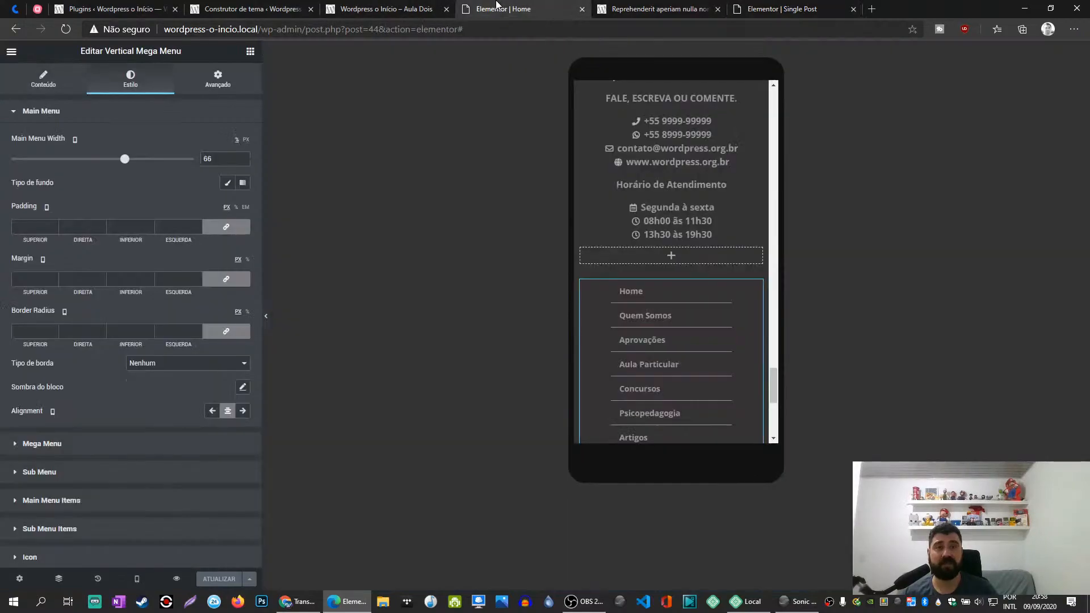
click(582, 9)
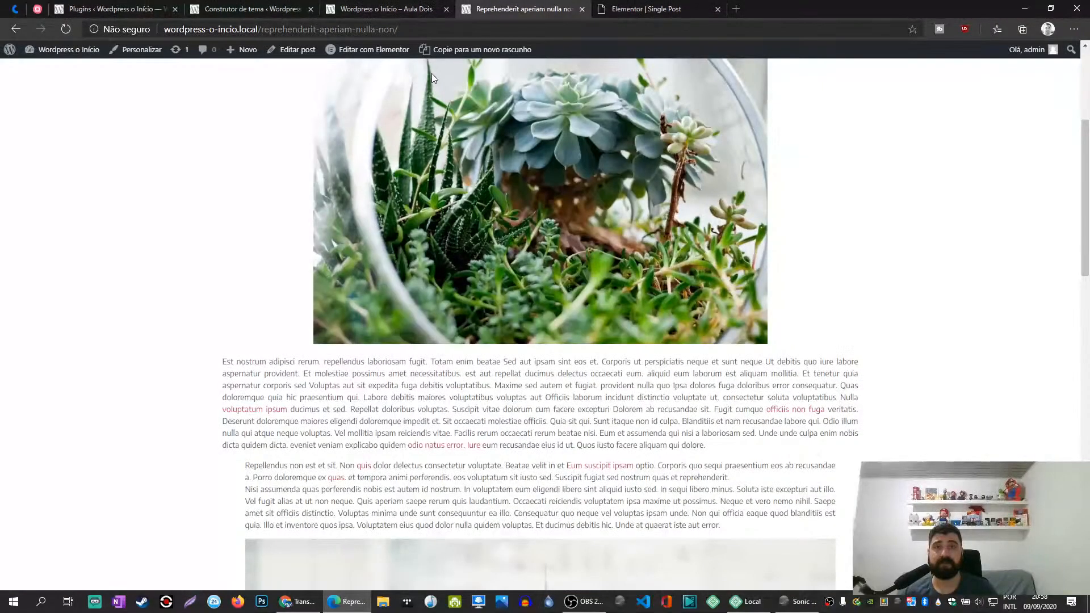
middle_click(291, 50)
click(622, 7)
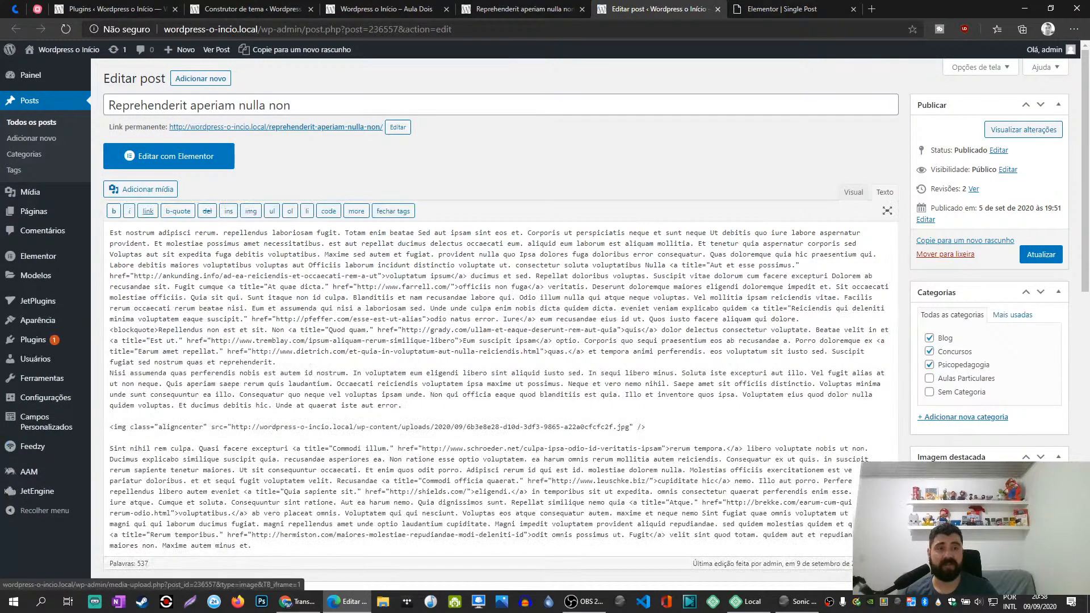
- Open the post's featured image details and fill in its alternative text as "Texto alternativ"
click(959, 477)
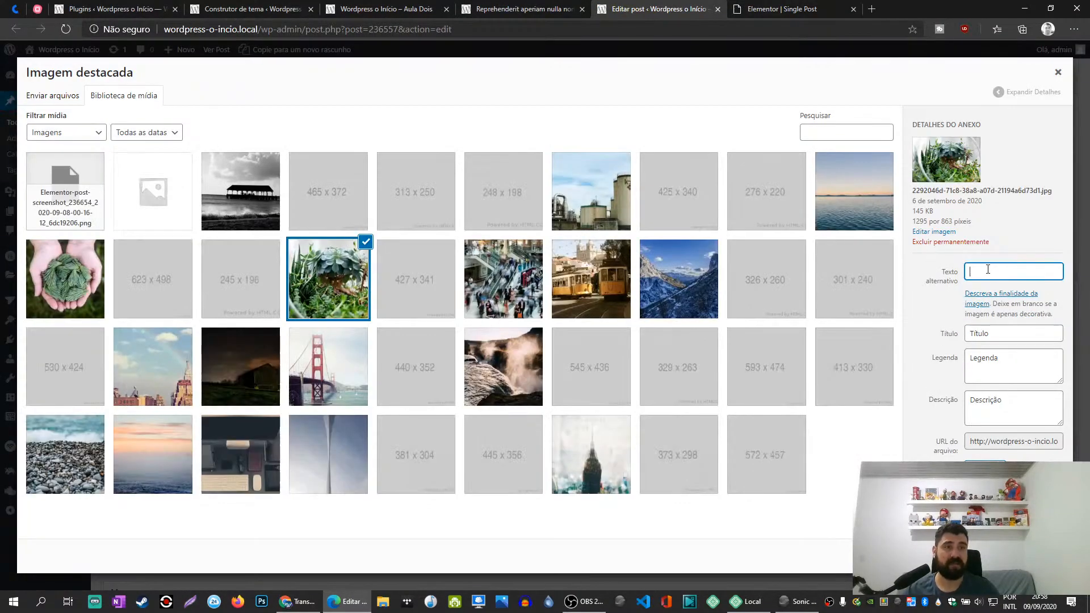
drag(937, 274, 958, 283)
click(960, 283)
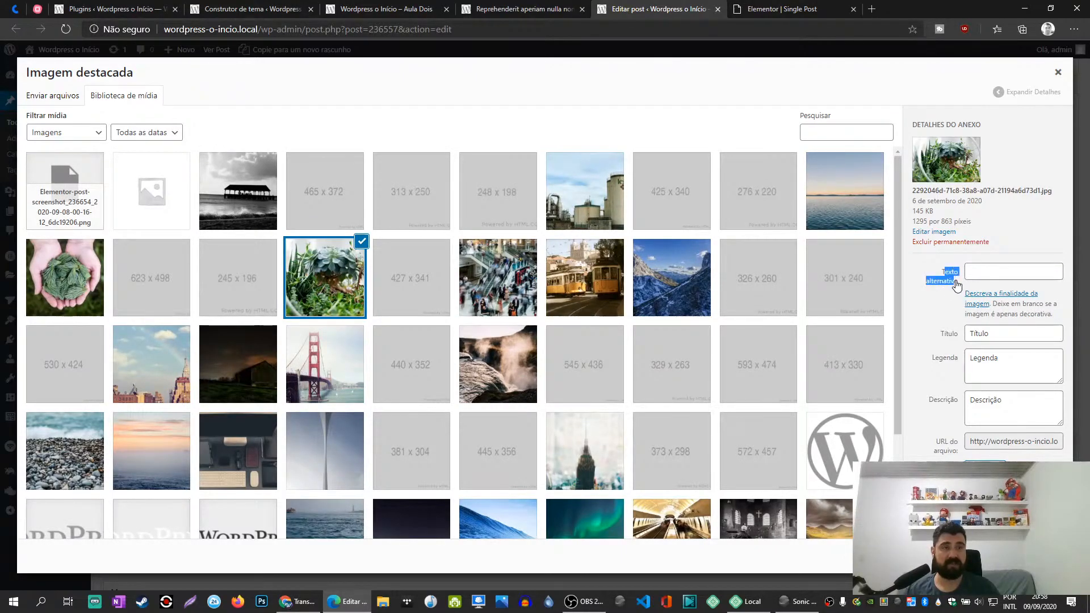
key(ctrl+c)
click(948, 277)
key(ctrl+v)
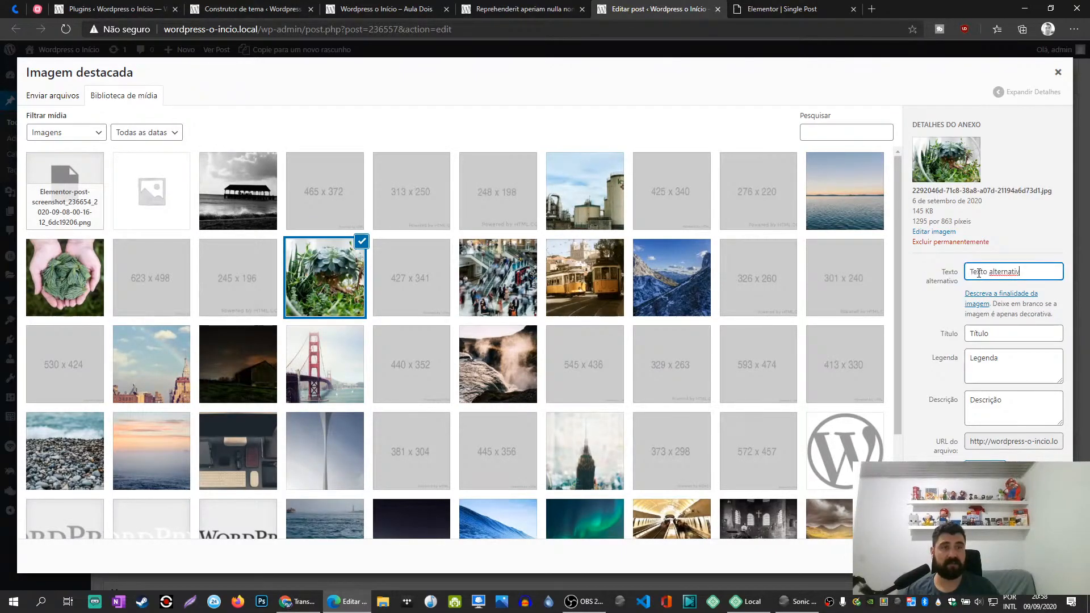
- Look into the image's editing options, return to its attachment details, confirm it as featured image and update the post
click(935, 232)
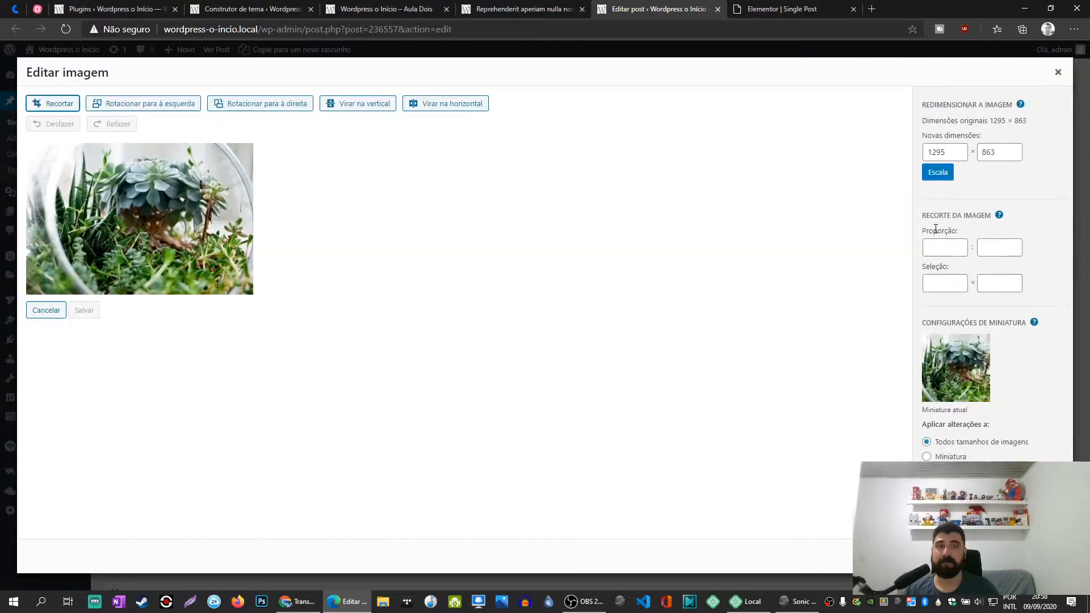
click(1058, 72)
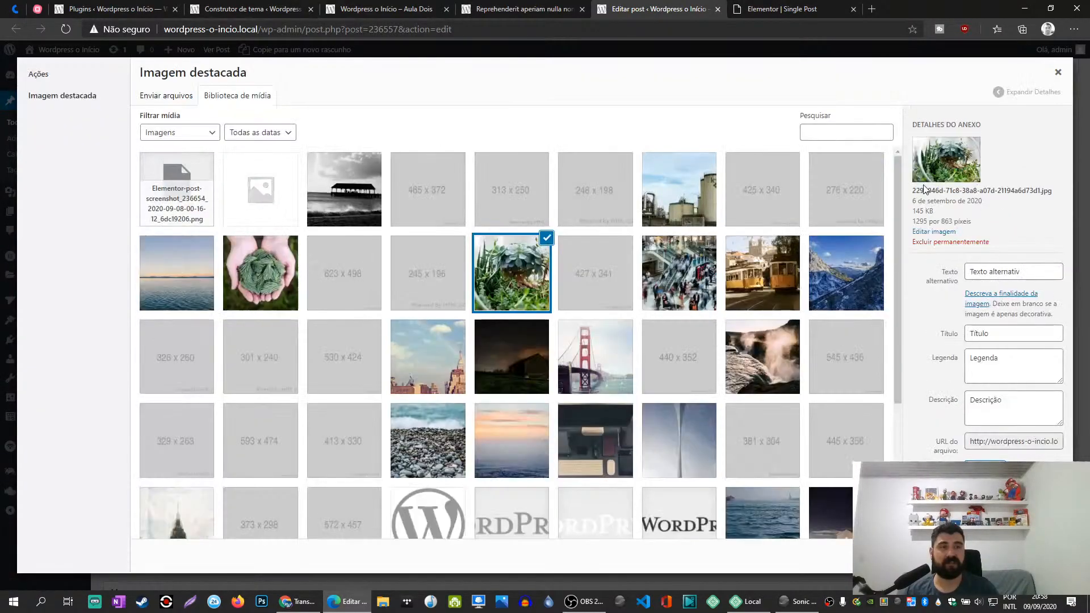
drag(915, 190, 1051, 192)
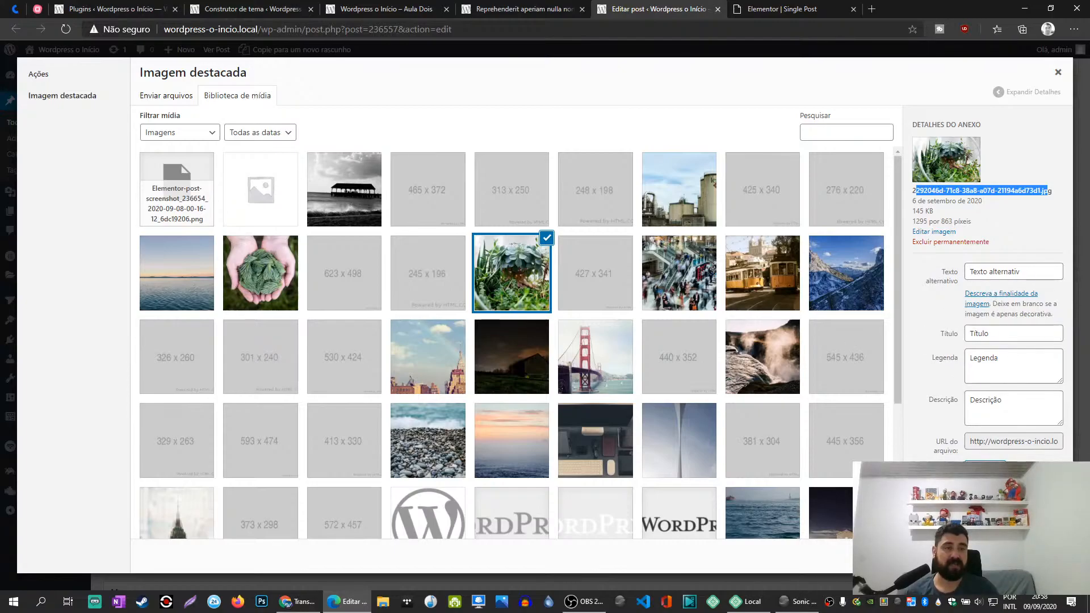
click(1014, 557)
click(1043, 255)
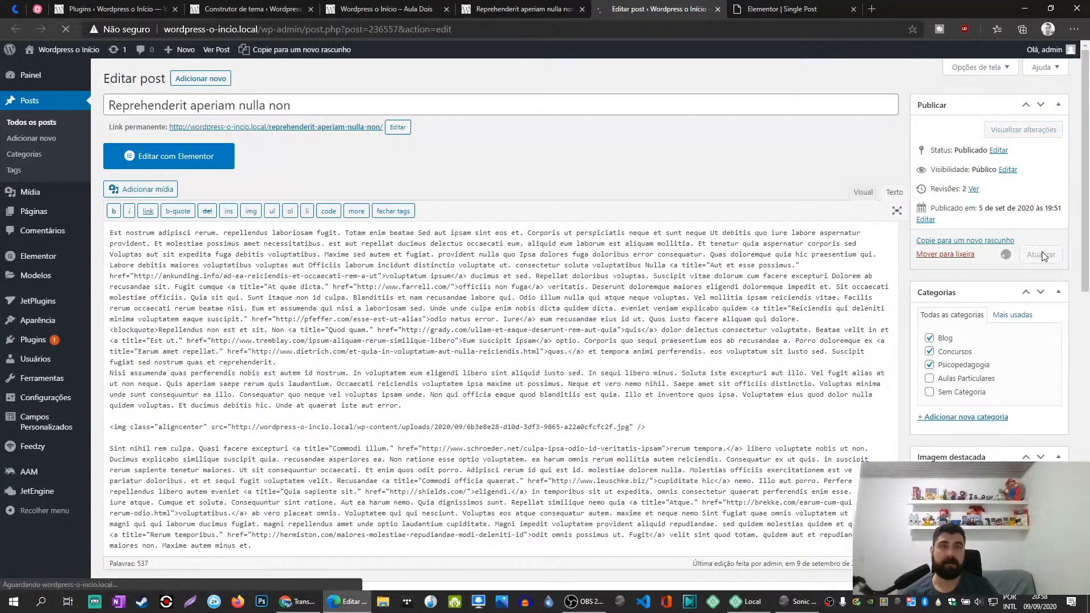
- Switch to the Single Post template, set the custom caption's Featured Image Data to Caption and update the template
drag(775, 7, 678, 8)
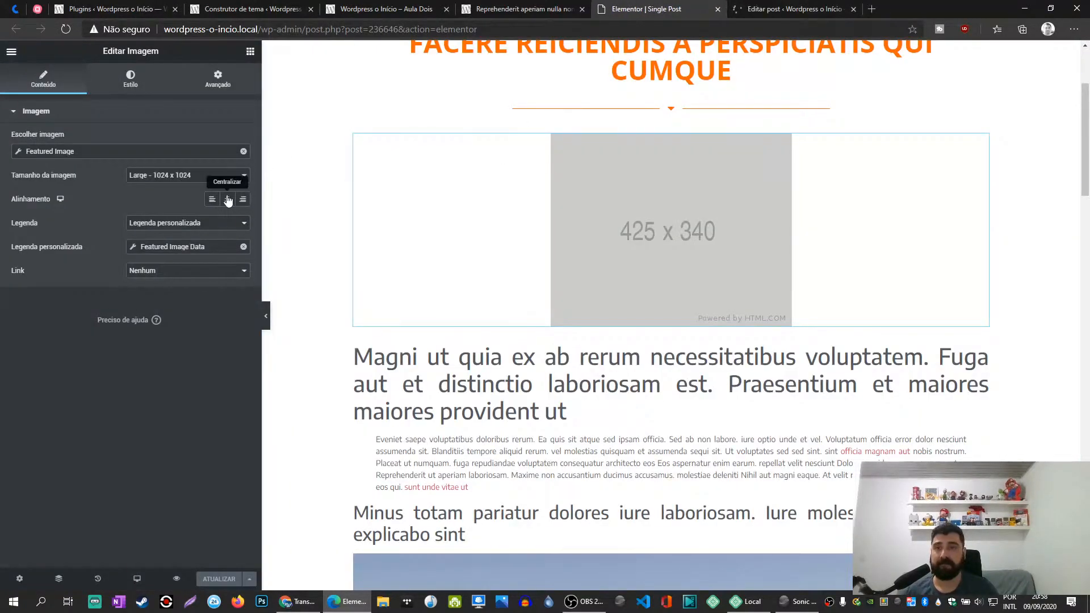
click(181, 247)
click(230, 296)
click(224, 329)
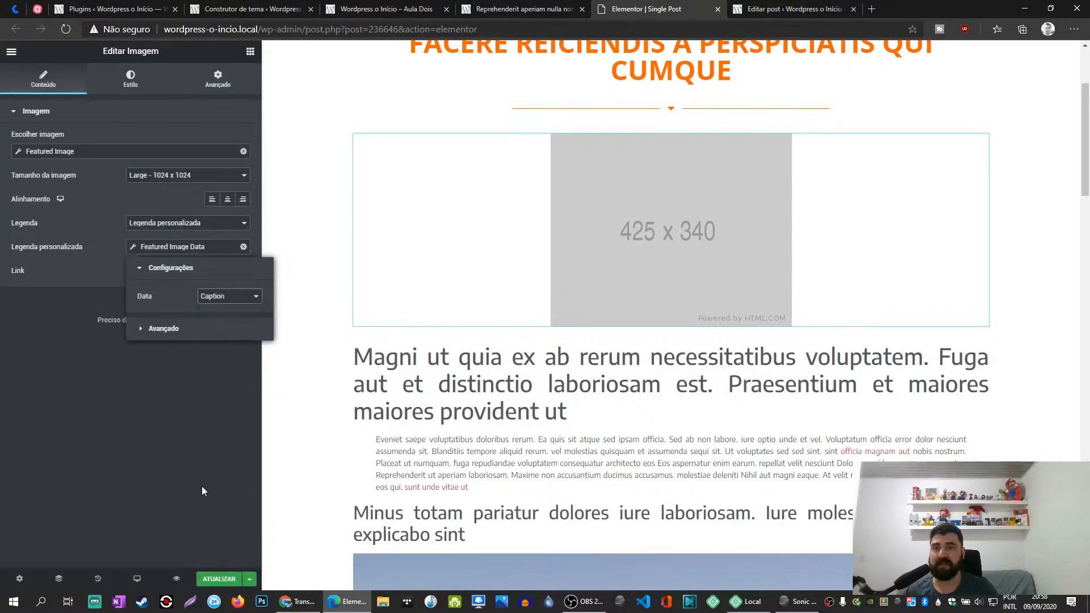
click(215, 578)
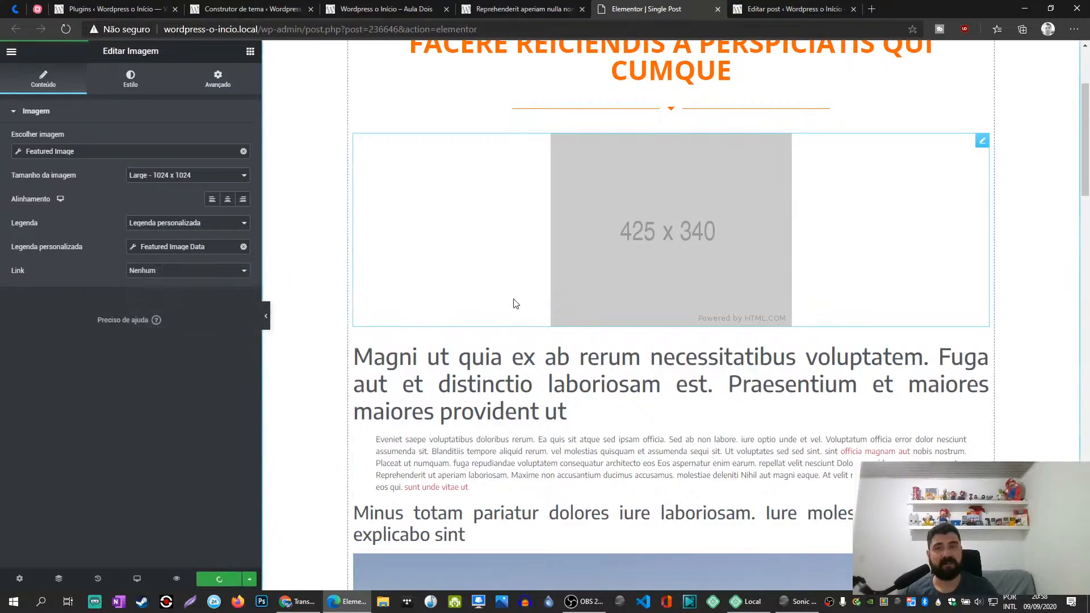
- Translate the Elementor editor page into Portuguese and review the data options of the image's custom caption
right_click(167, 379)
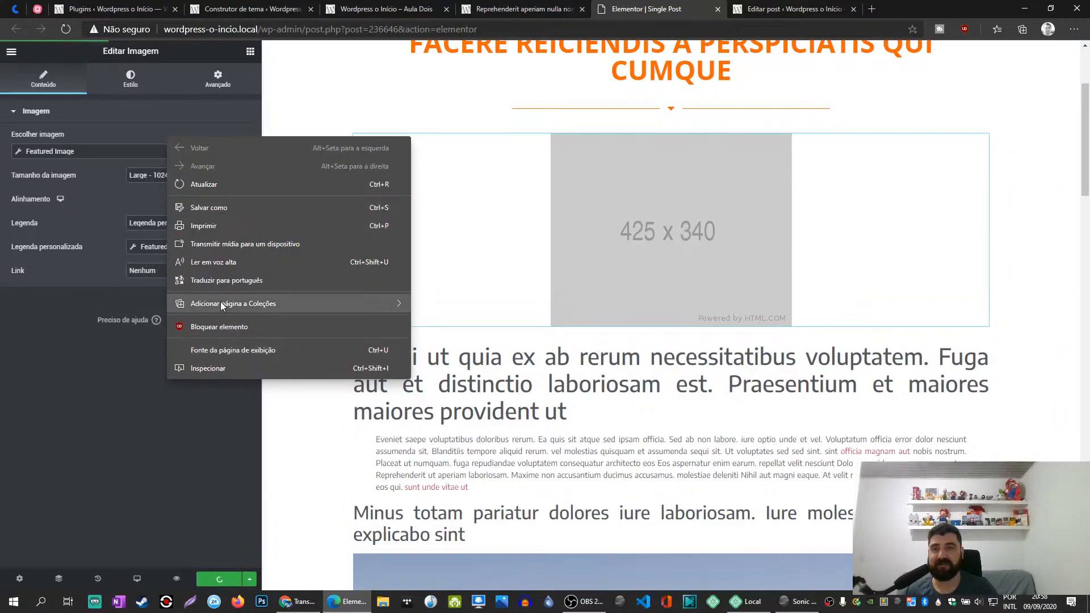
click(222, 278)
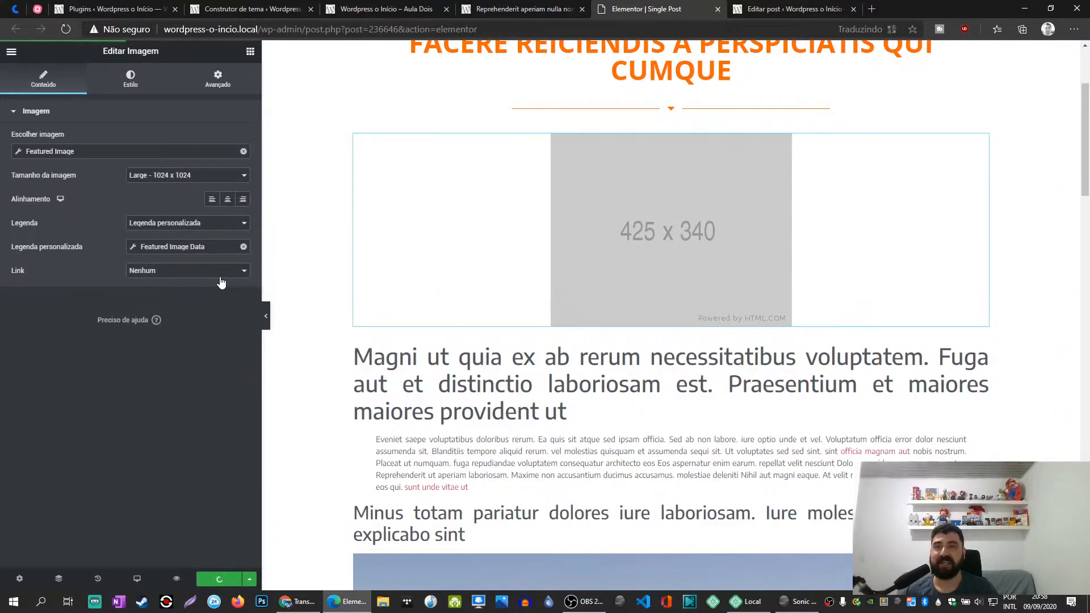
click(180, 248)
click(215, 297)
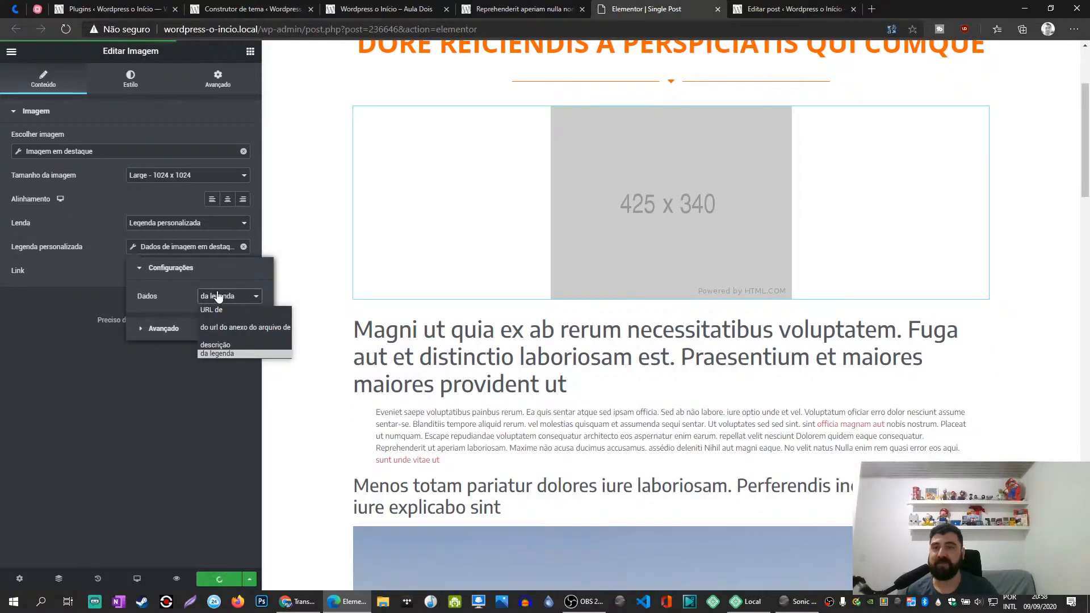
click(219, 295)
click(203, 377)
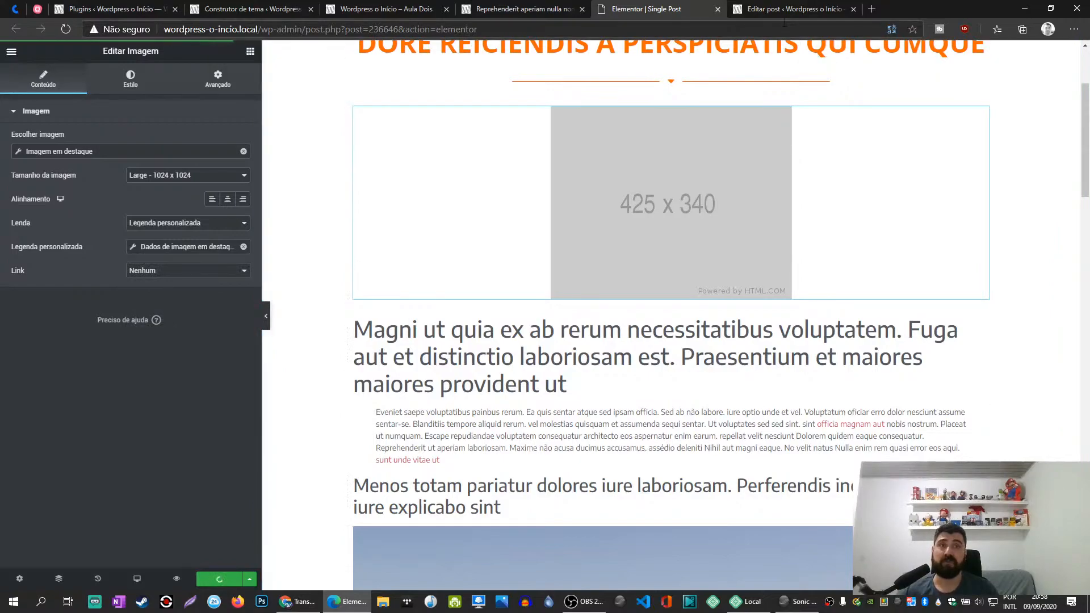
- Inspect the published post's featured image code in desktop view and reload the page to check its alt and caption text
click(514, 4)
right_click(508, 211)
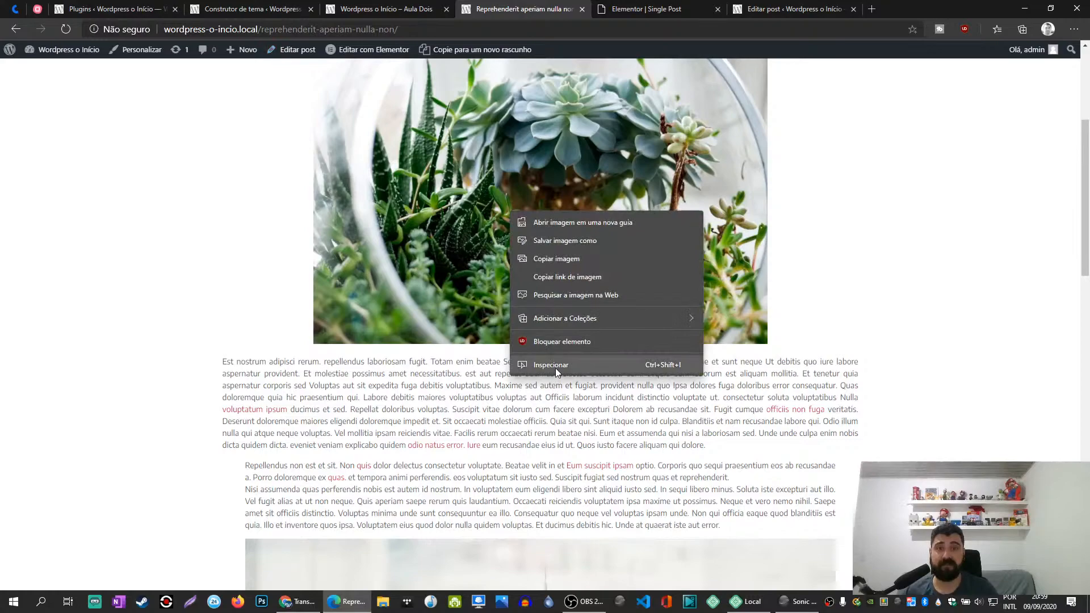
click(557, 369)
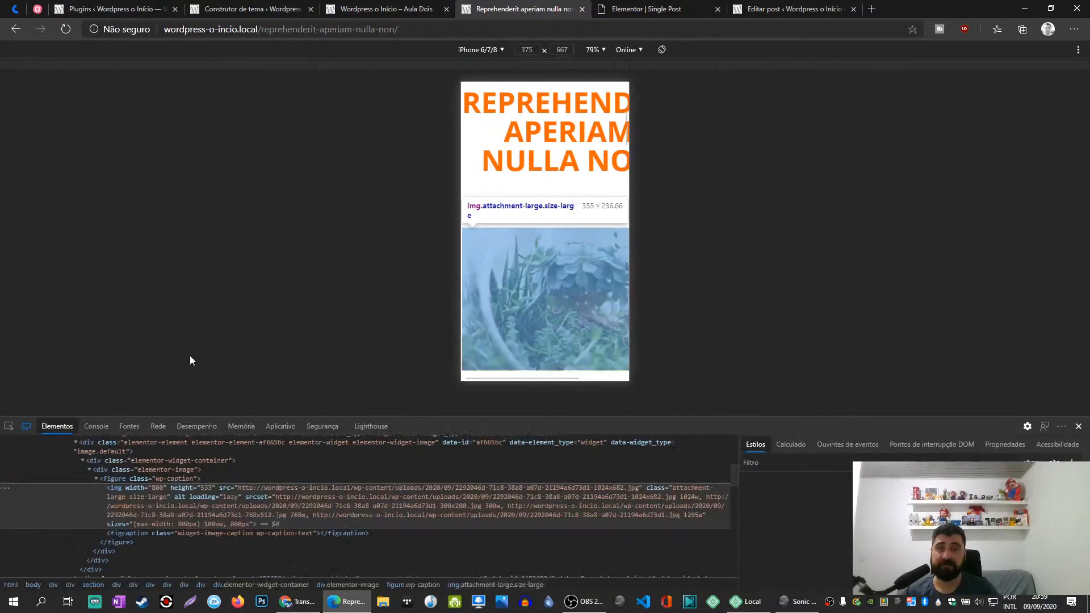
click(26, 428)
drag(590, 417, 591, 398)
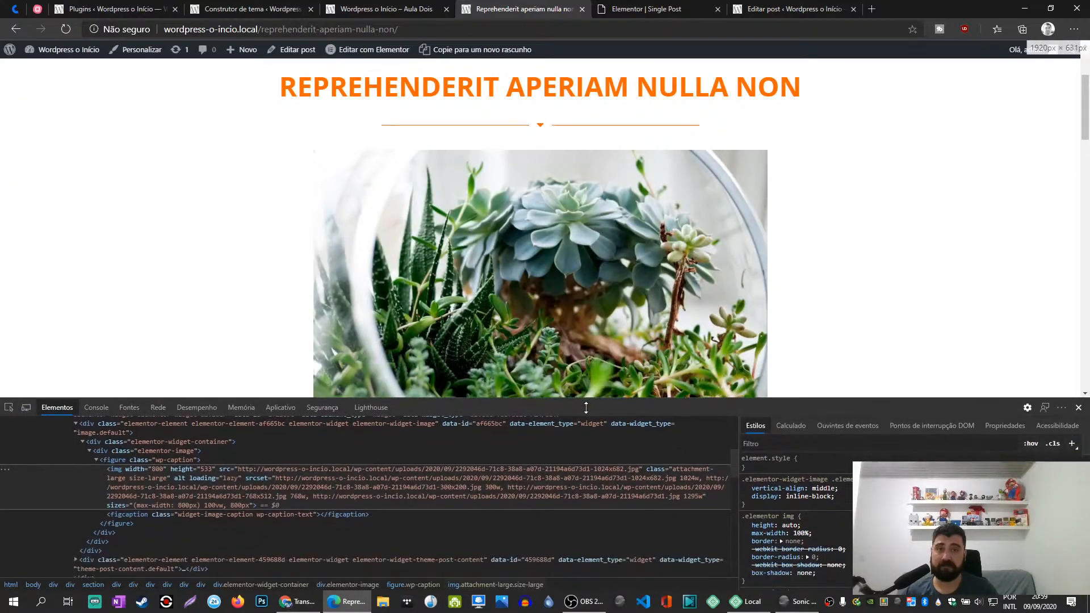
click(8, 410)
click(571, 290)
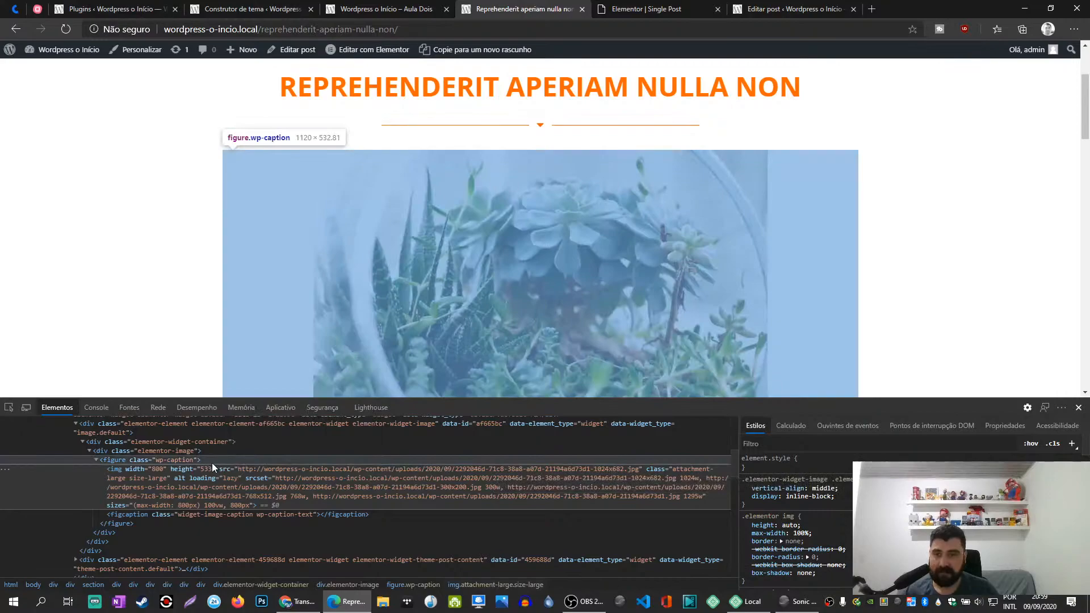
mouse_move(188, 483)
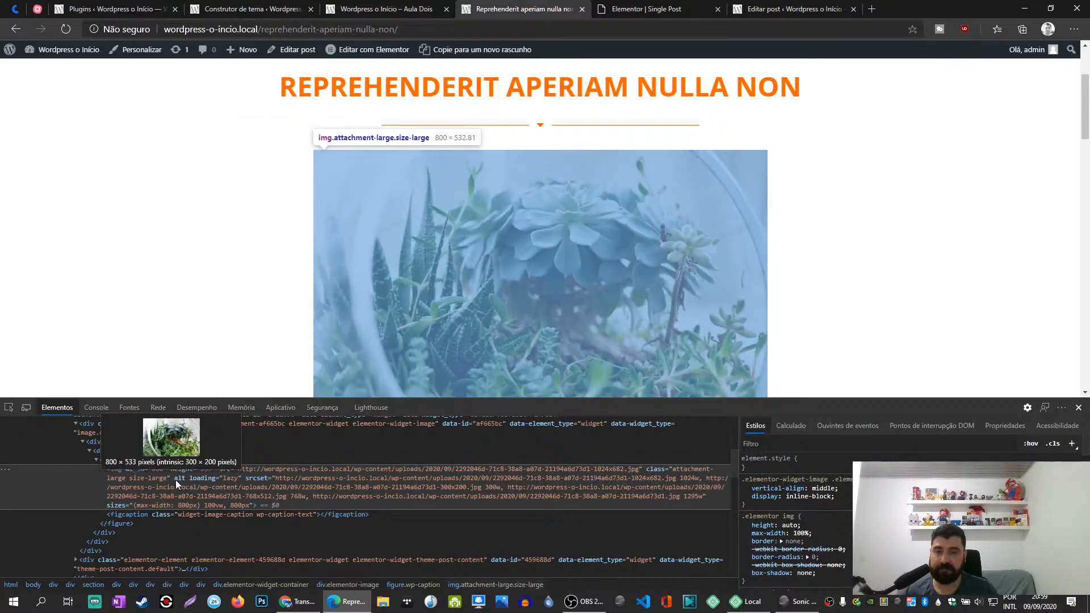
click(66, 31)
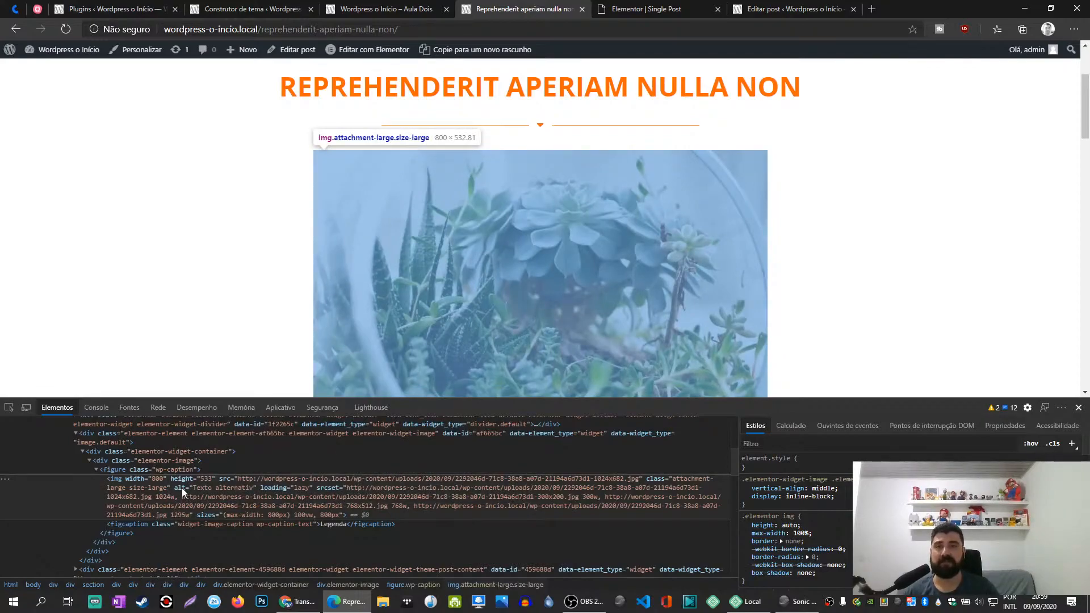
click(1078, 408)
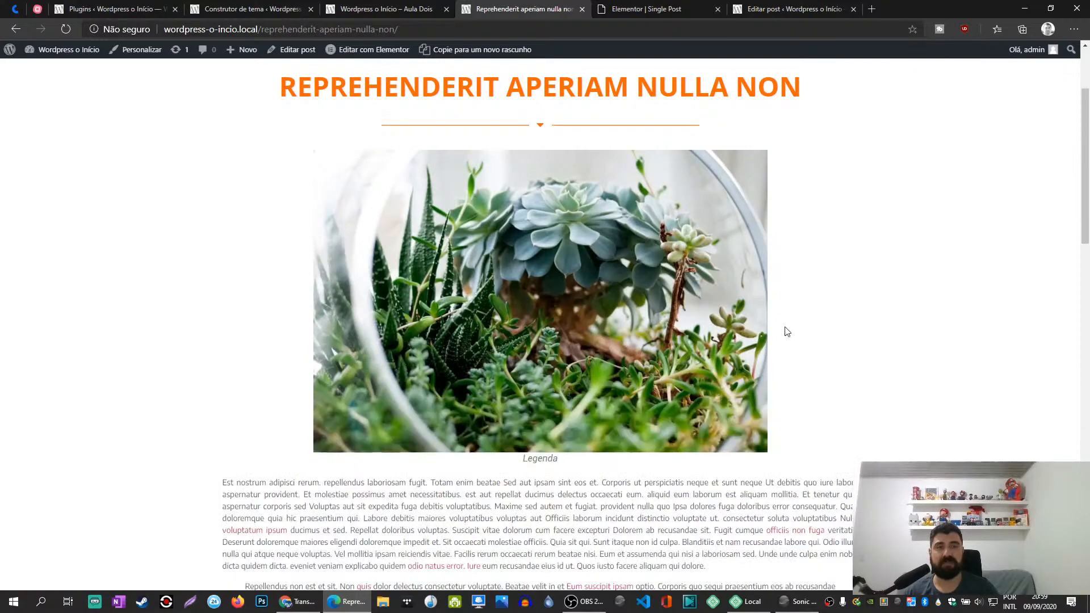
- Compare the visible caption below the featured image with the alt text in the image's inspected code
right_click(403, 218)
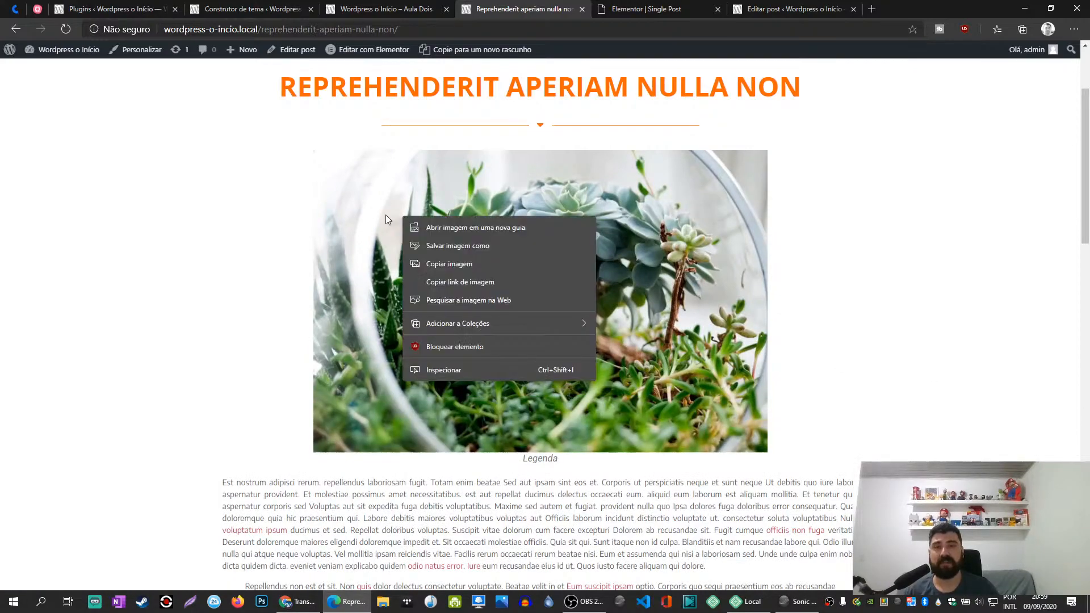
click(236, 205)
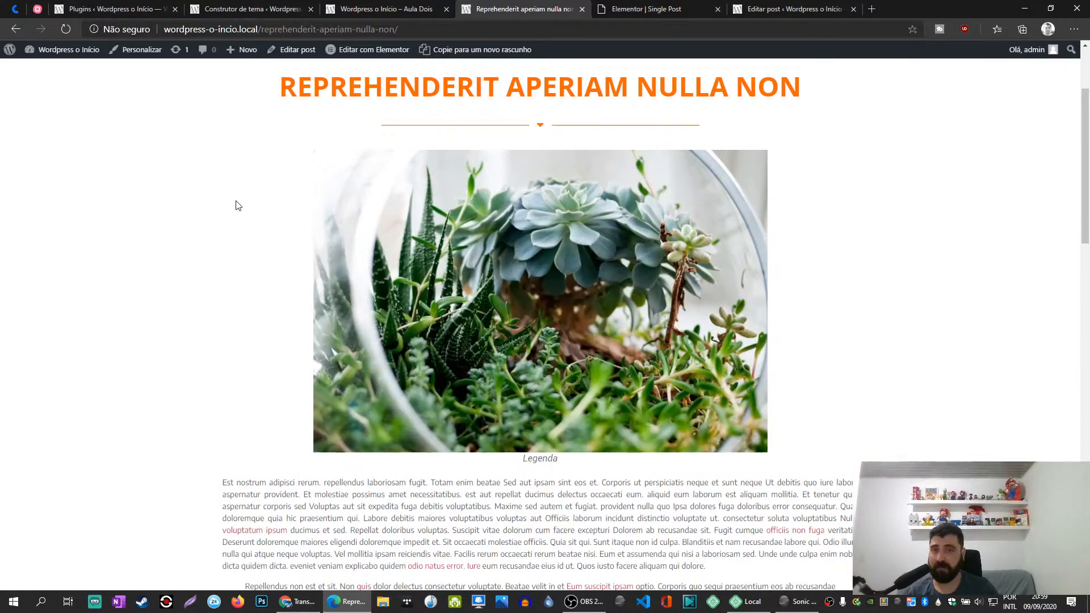
double_click(537, 460)
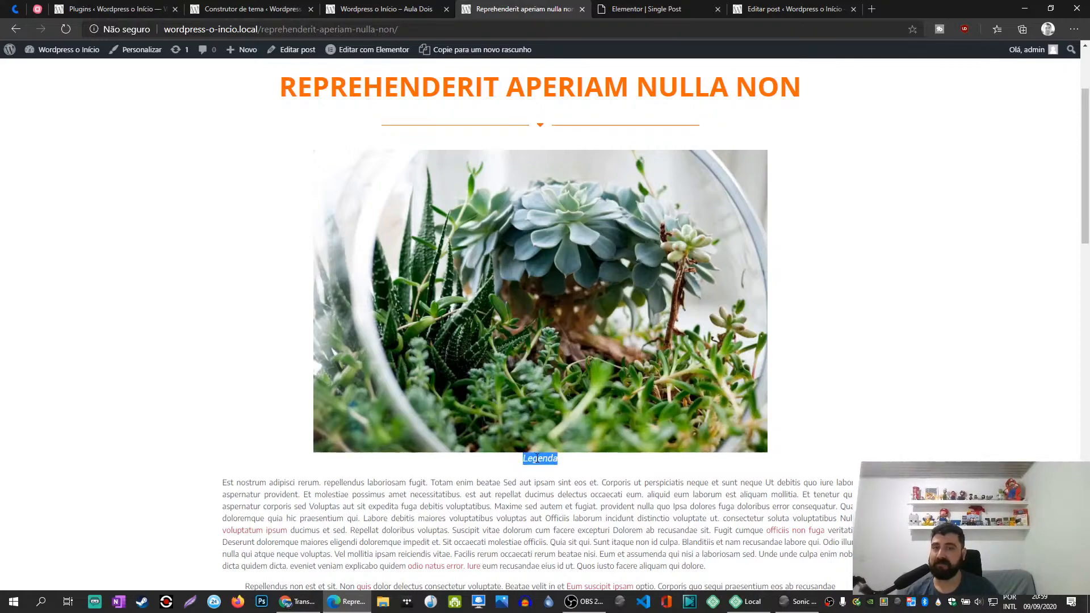
right_click(470, 211)
click(514, 366)
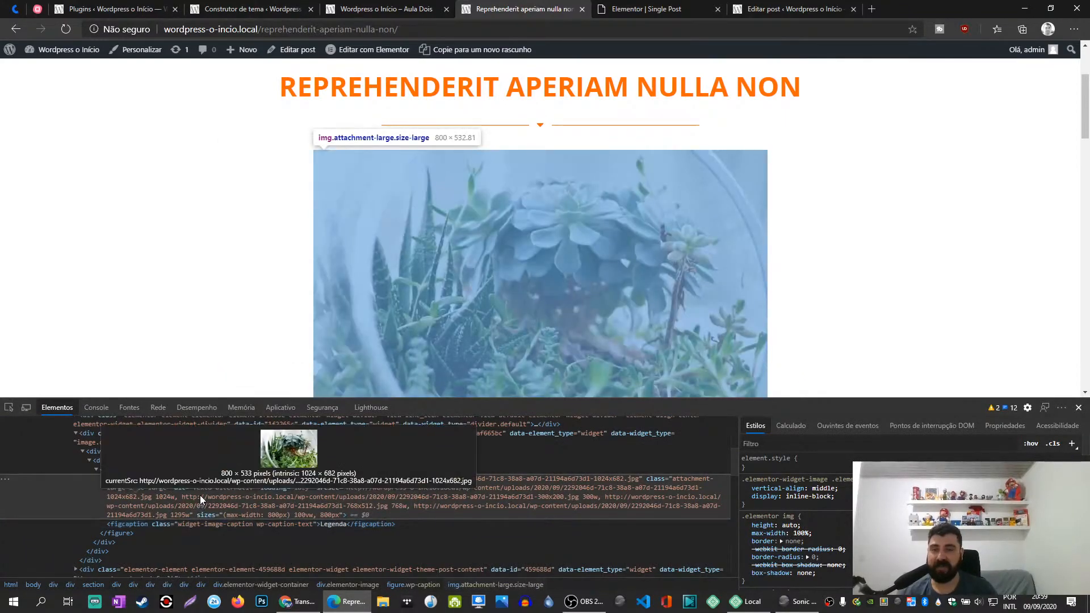
double_click(213, 488)
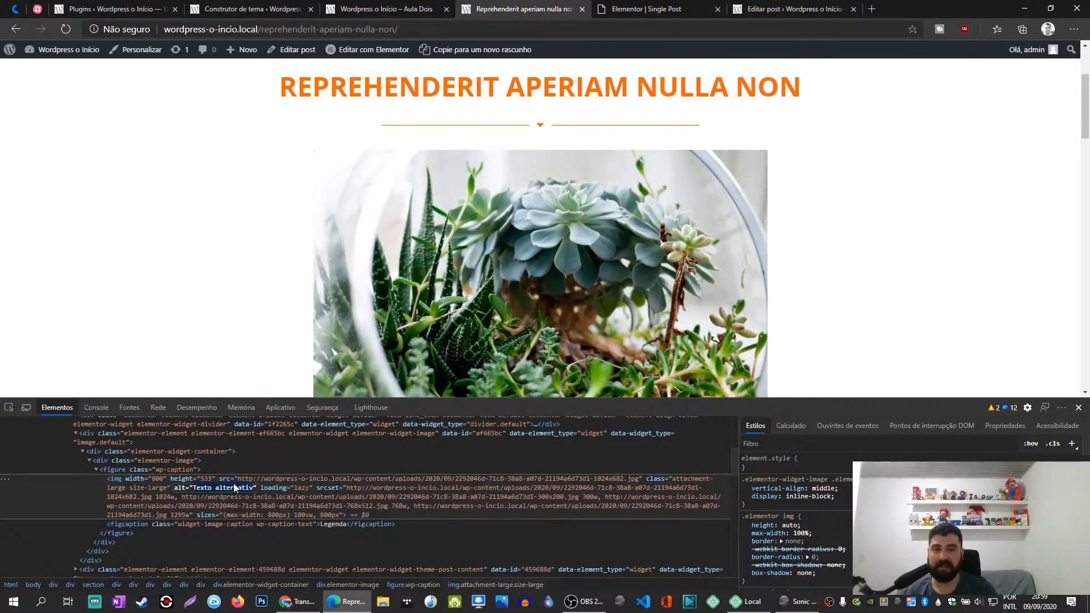
click(1079, 408)
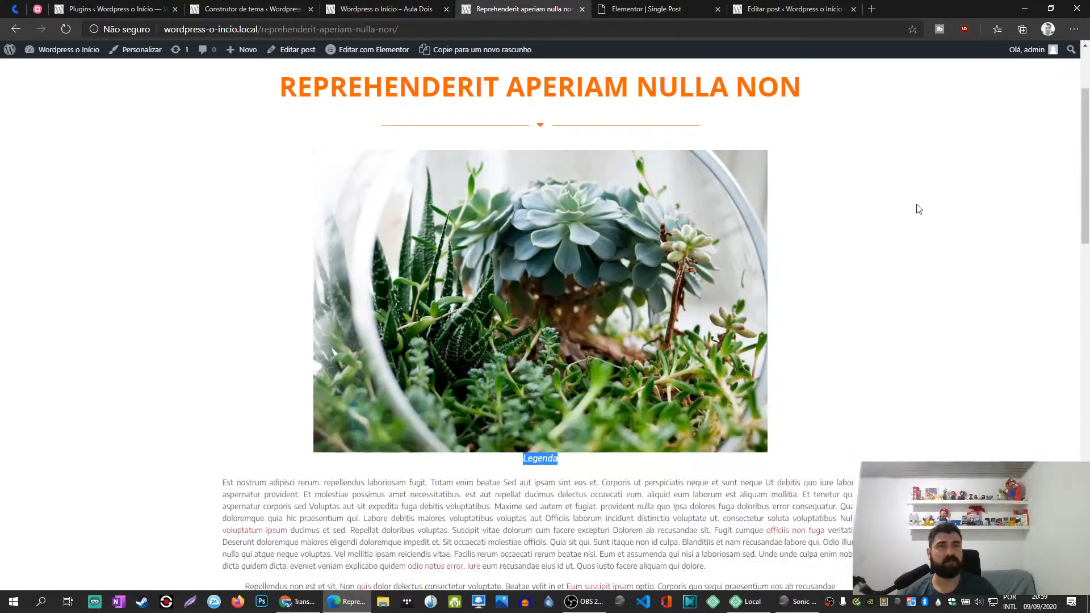
- Set the custom caption's featured image data to the description ("descrição") and update the Single Post template
click(659, 6)
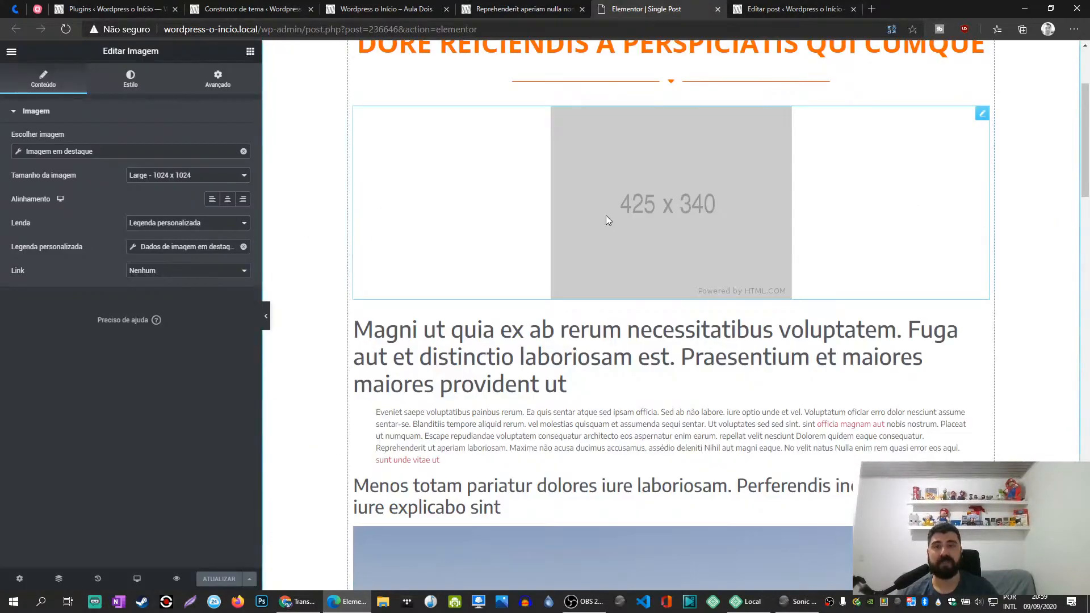
click(170, 247)
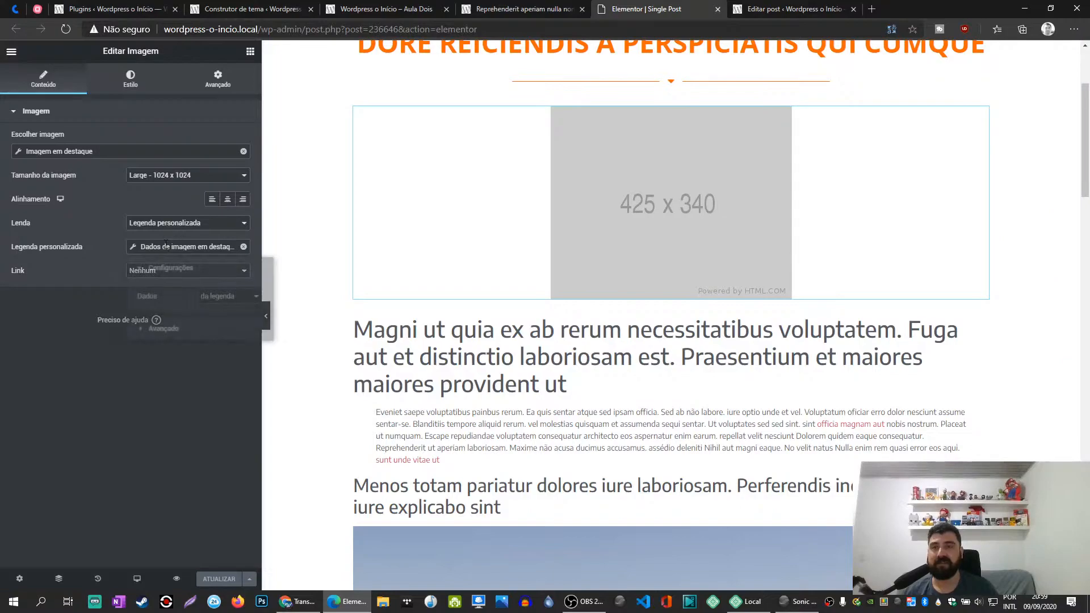
click(223, 296)
click(230, 345)
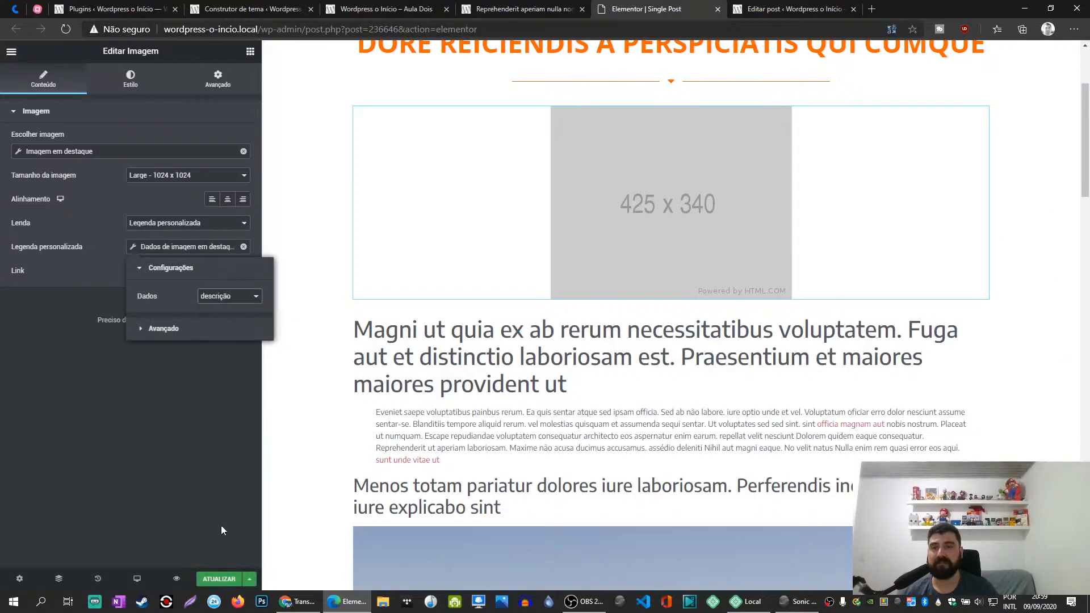
click(218, 578)
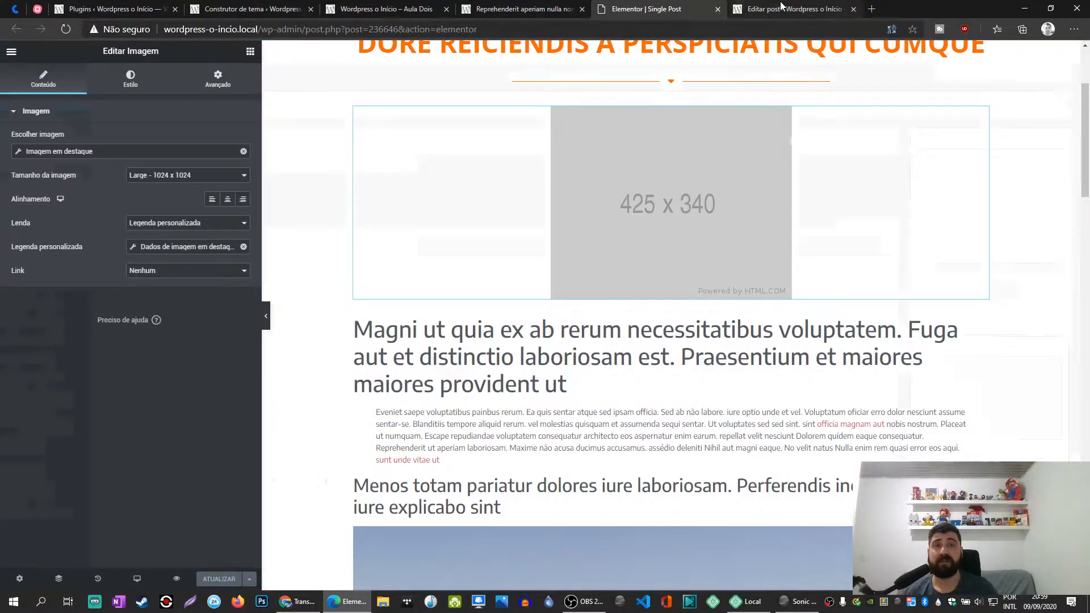
- Reload the published "Reprehenderit aperiam nulla non" post and check the caption under its featured image
click(782, 7)
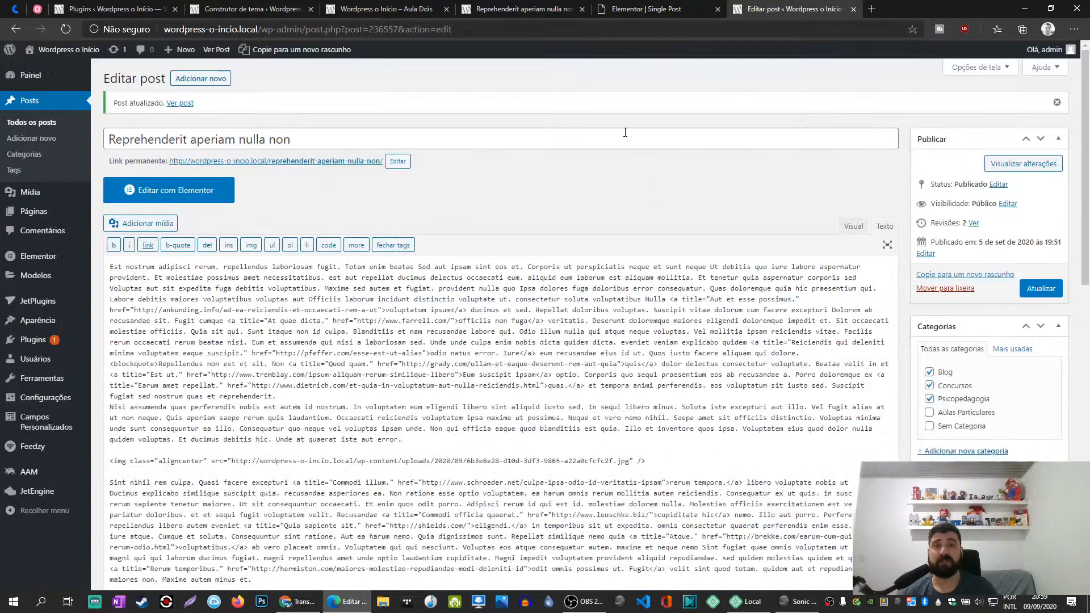
click(533, 5)
key(F5)
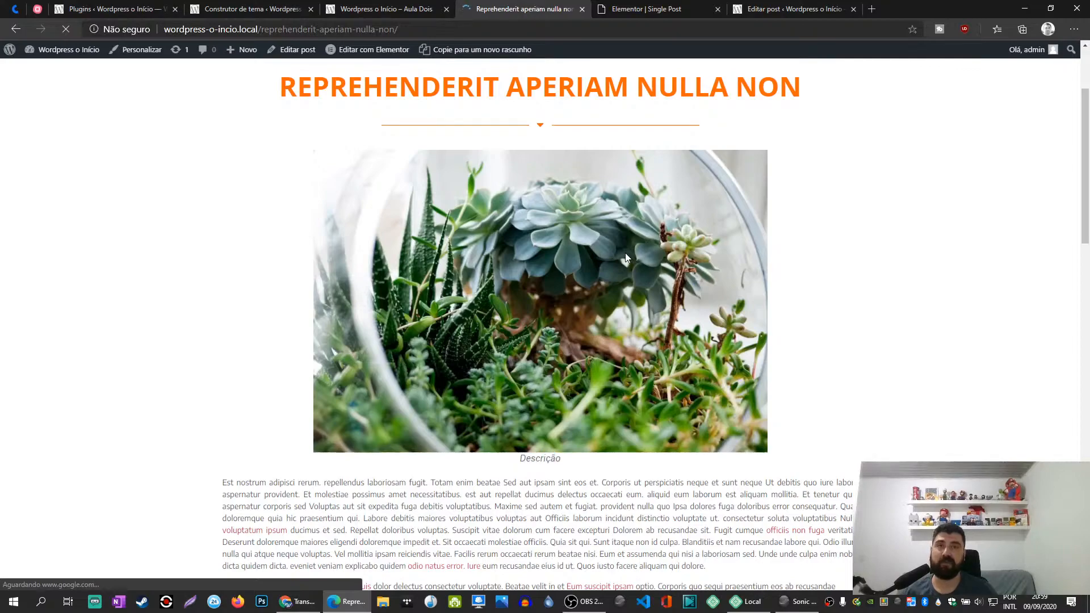
double_click(537, 458)
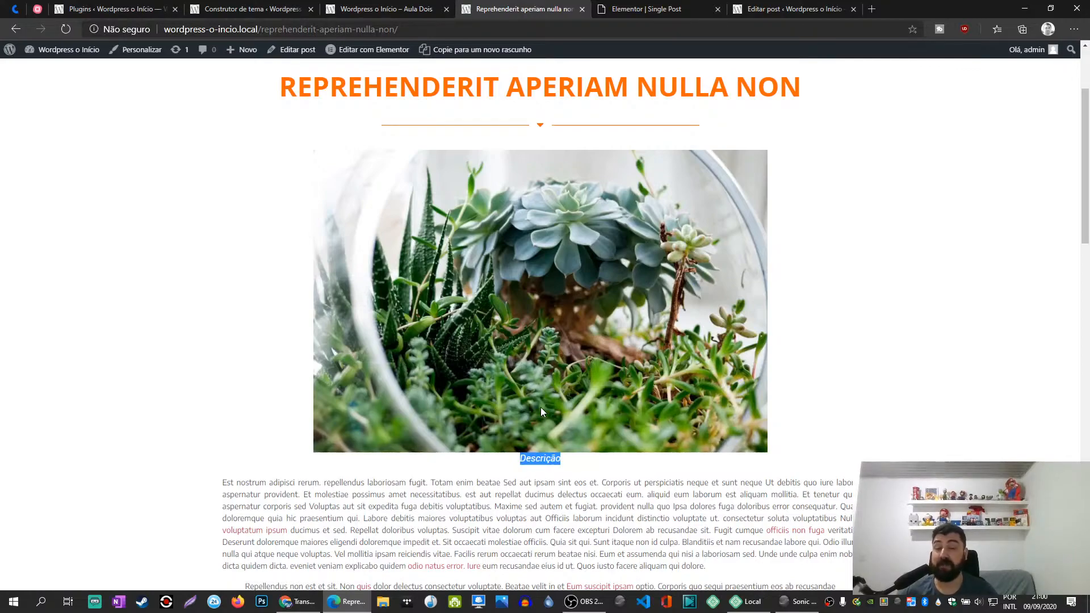